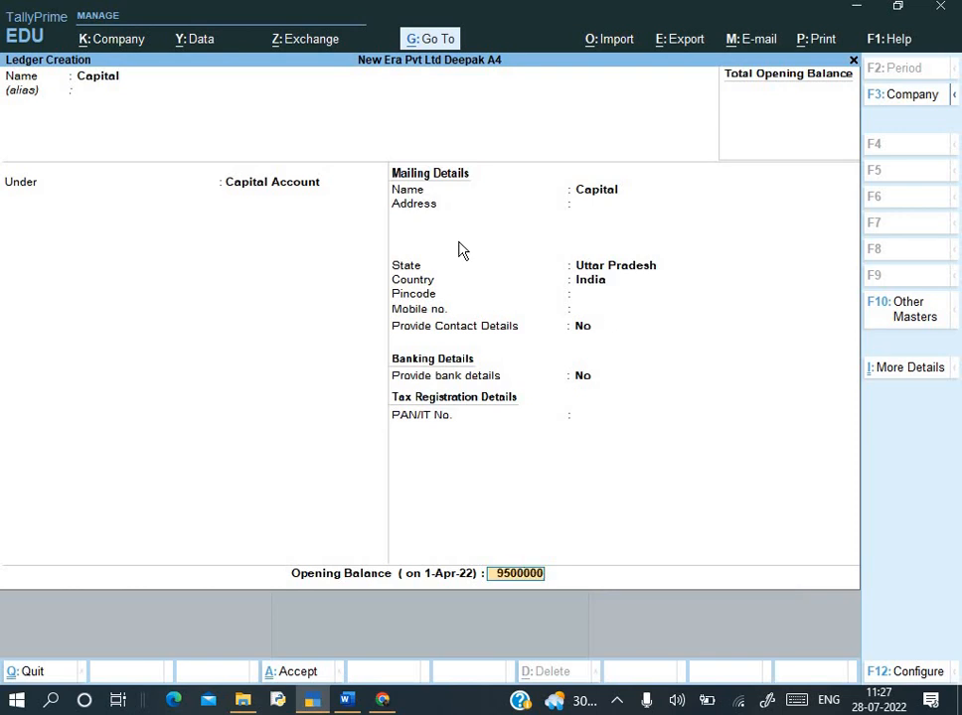
# - Save the Capital ledger with a 95,00,000 Cr opening balance and return to the Gateway
pyautogui.press('Return')
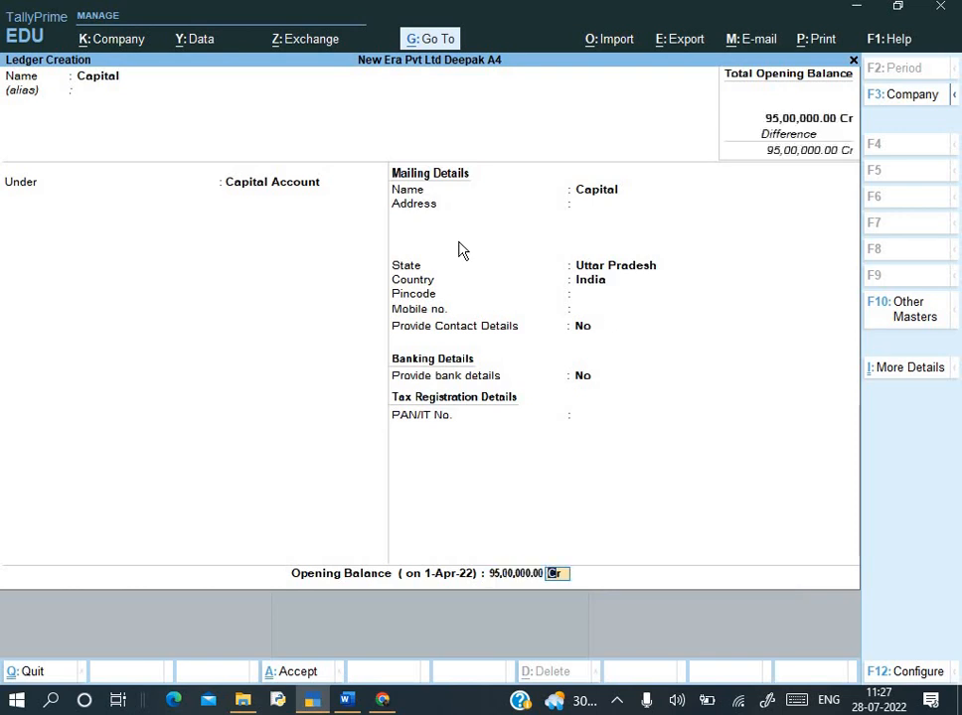
pyautogui.press('Return')
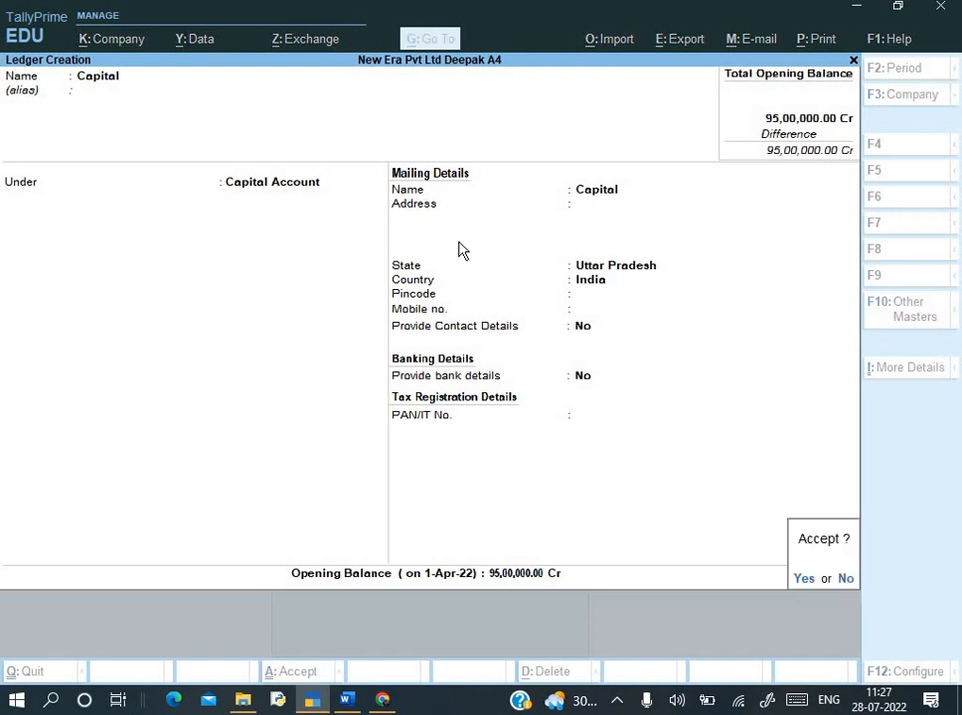
pyautogui.press('Return')
pyautogui.hotkey('alt', 'Tab')
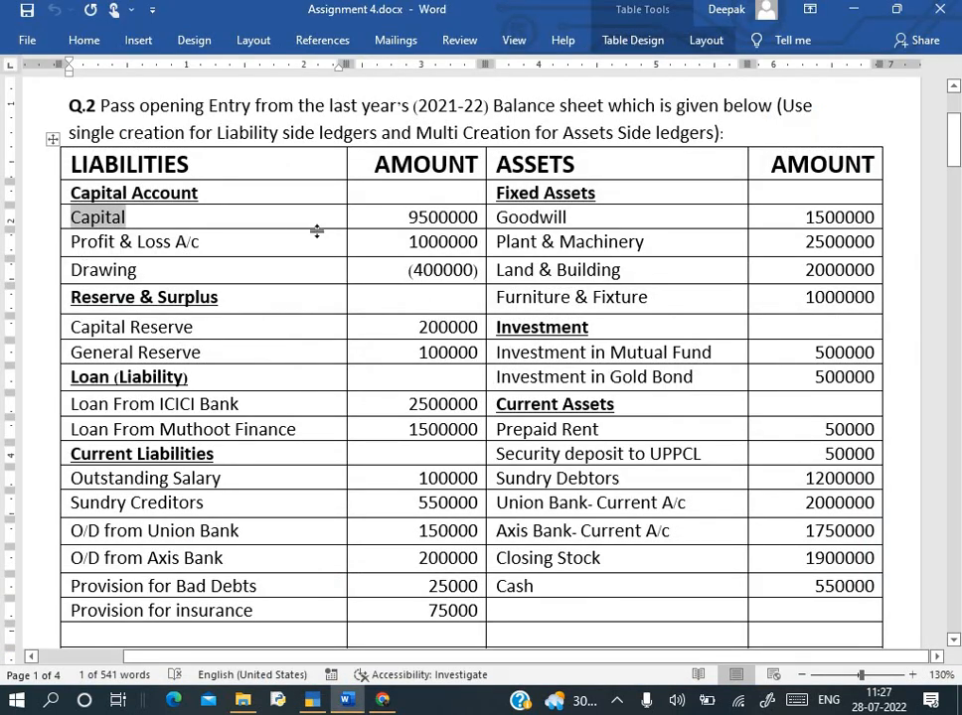
pyautogui.hotkey('alt', 'Tab')
pyautogui.press('Escape')
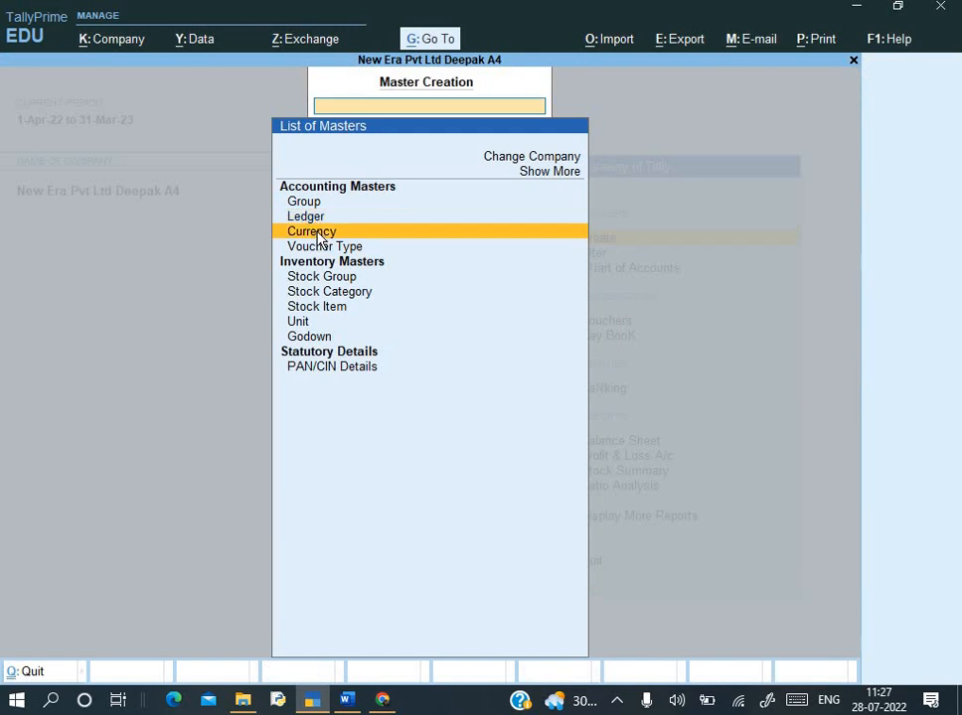
pyautogui.press('Escape')
# - Alter Profit & Loss A/c to carry a 10,00,000 Cr opening balance
pyautogui.press('Down')
pyautogui.press('Return')
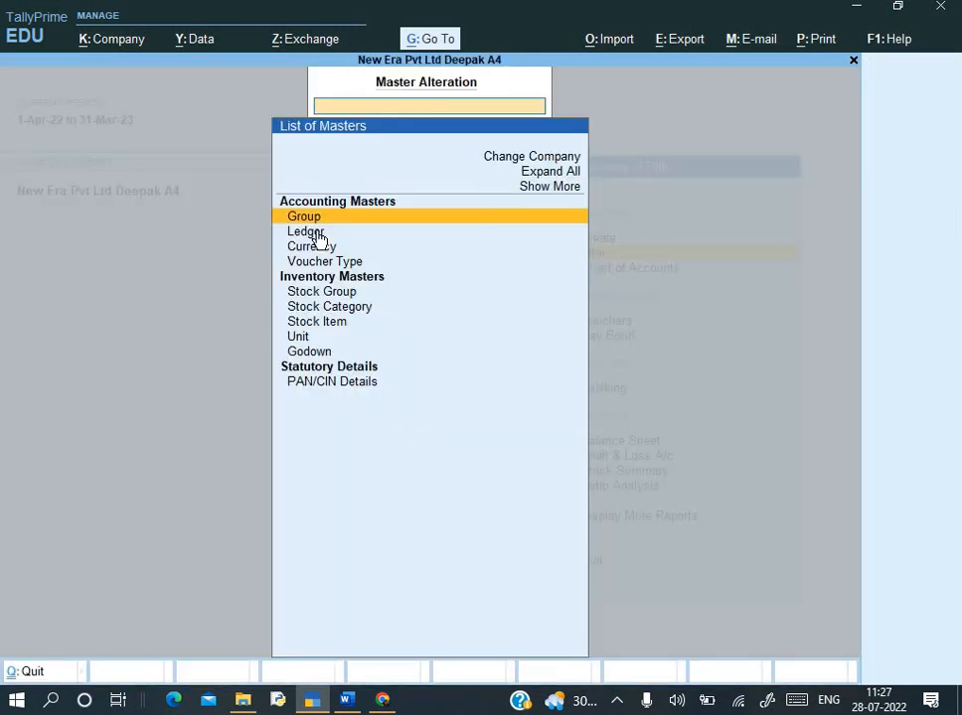
pyautogui.click(317, 233)
pyautogui.press('Down')
pyautogui.press('Down')
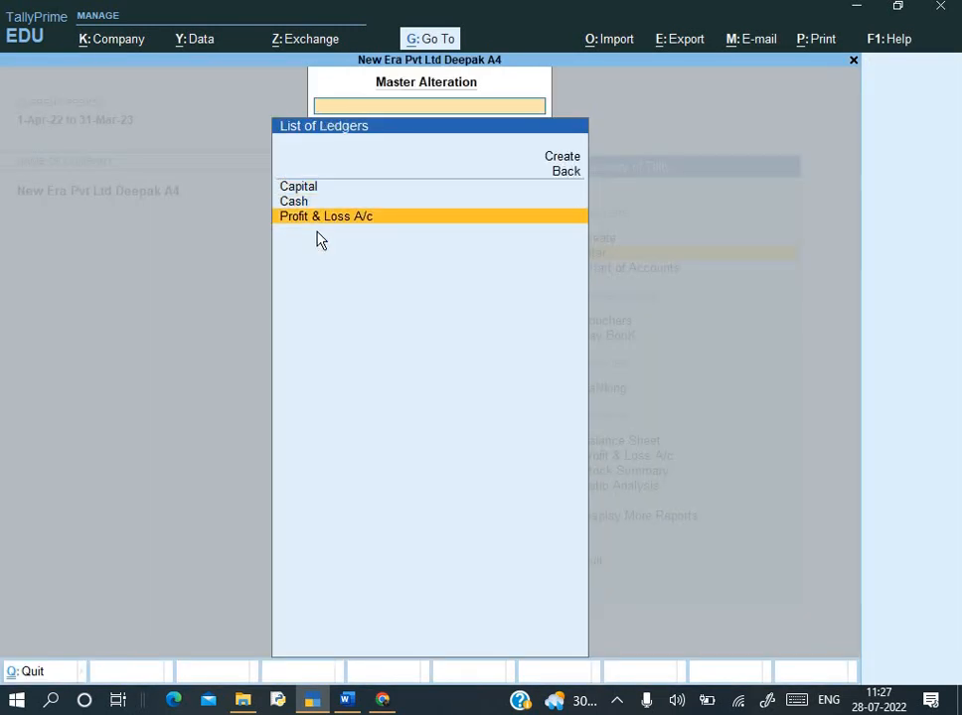
pyautogui.press('Return')
pyautogui.press('Return')
pyautogui.press('Return')
pyautogui.press('Return')
pyautogui.press('Return')
pyautogui.press('Return')
pyautogui.press('Return')
pyautogui.press('Return')
pyautogui.press('Return')
pyautogui.press('Return')
pyautogui.press('Return')
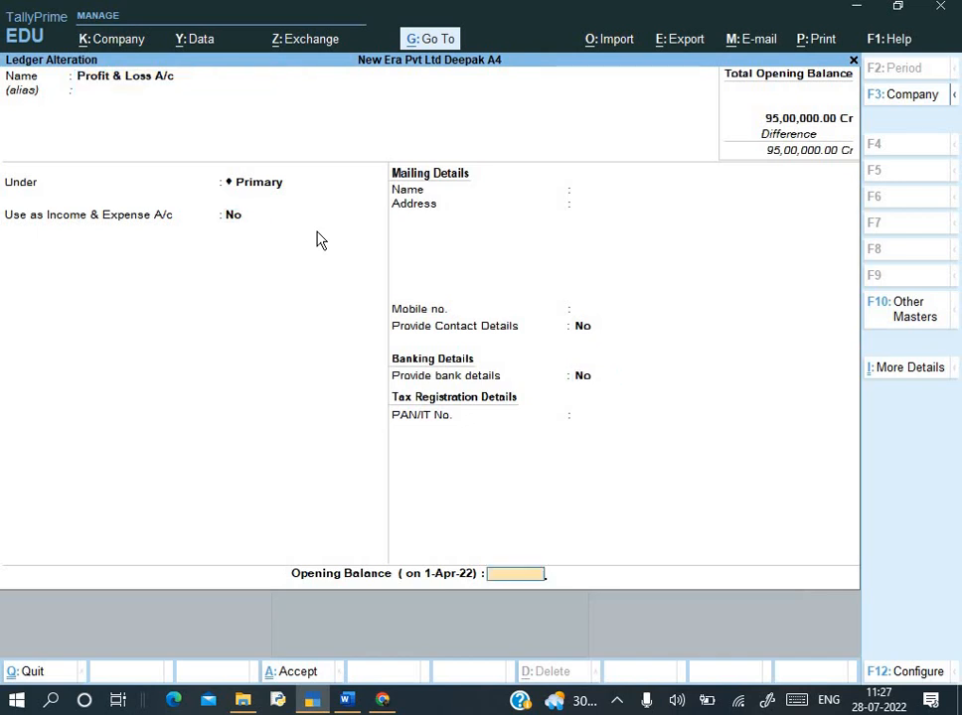
pyautogui.hotkey('alt', 'Tab')
pyautogui.hotkey('alt', 'Tab')
pyautogui.write('10')
pyautogui.write('00')
pyautogui.write('000')
pyautogui.press('Return')
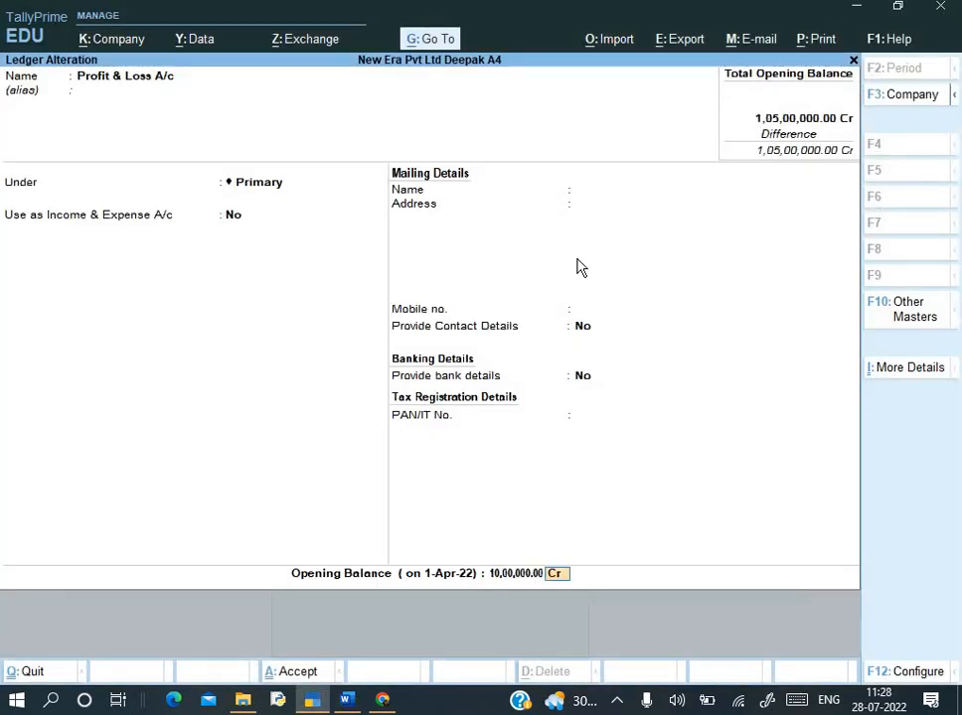
pyautogui.press('Return')
pyautogui.press('Return')
# - Give the Cash ledger a 5,50,000 Dr opening balance and go back to the Gateway
pyautogui.hotkey('alt', 'Tab')
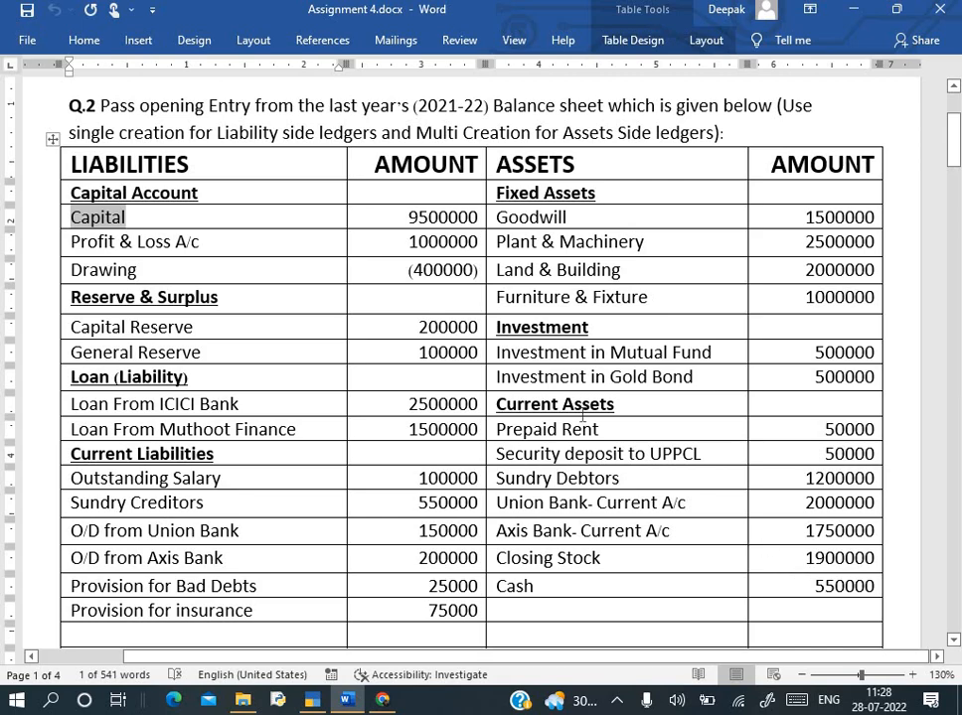
pyautogui.hotkey('alt', 'Tab')
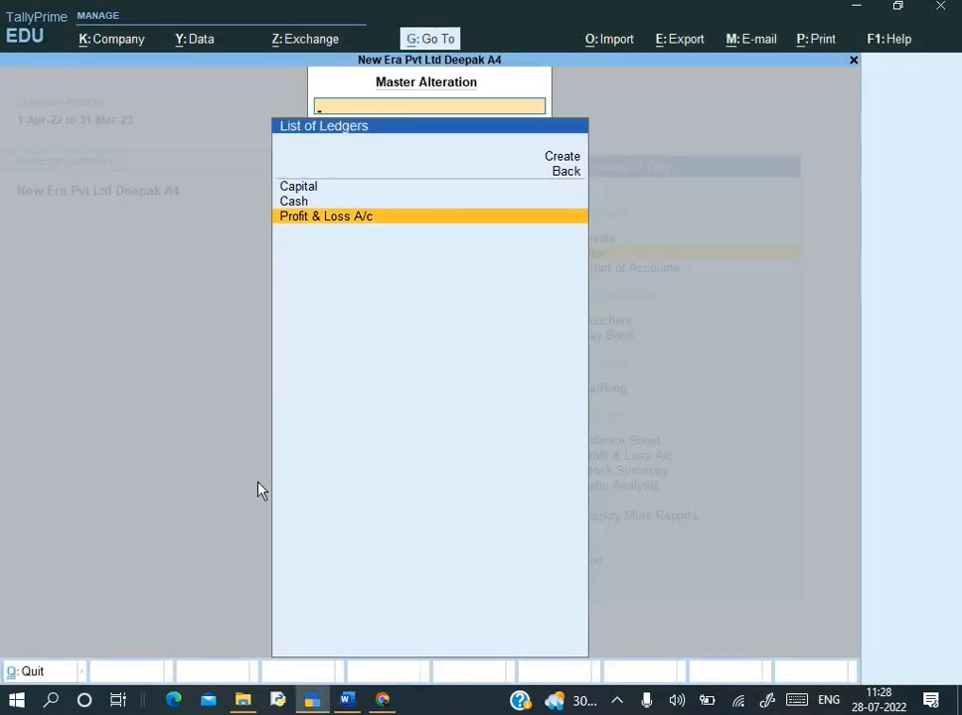
pyautogui.press('Up')
pyautogui.press('Return')
pyautogui.press('Return')
pyautogui.press('Return')
pyautogui.press('Return')
pyautogui.write('550000')
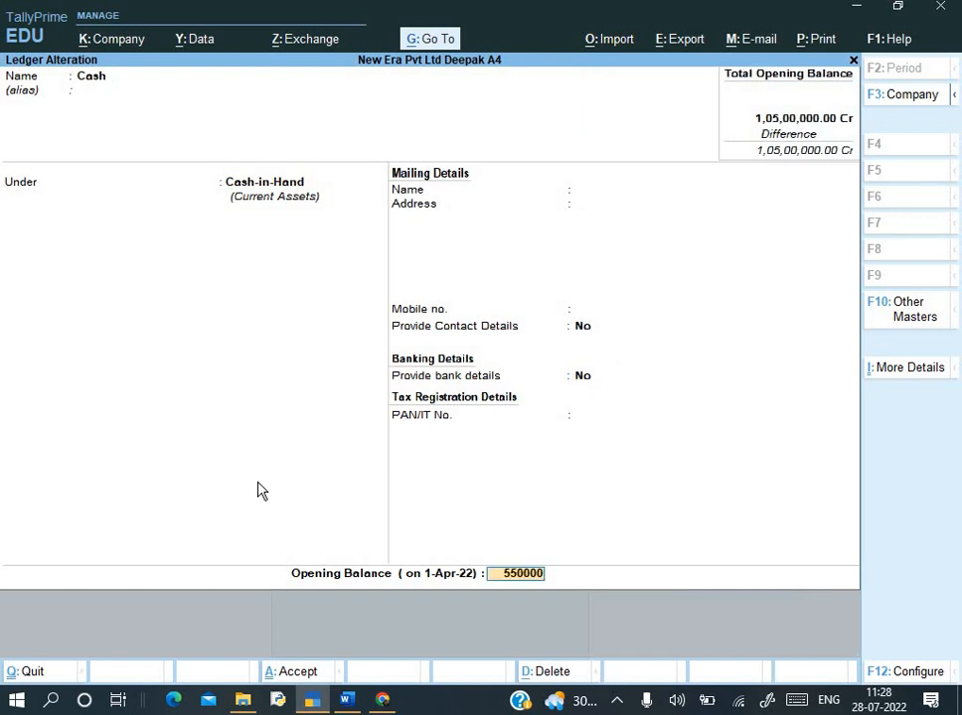
pyautogui.press('Return')
pyautogui.press('Return')
pyautogui.press('Return')
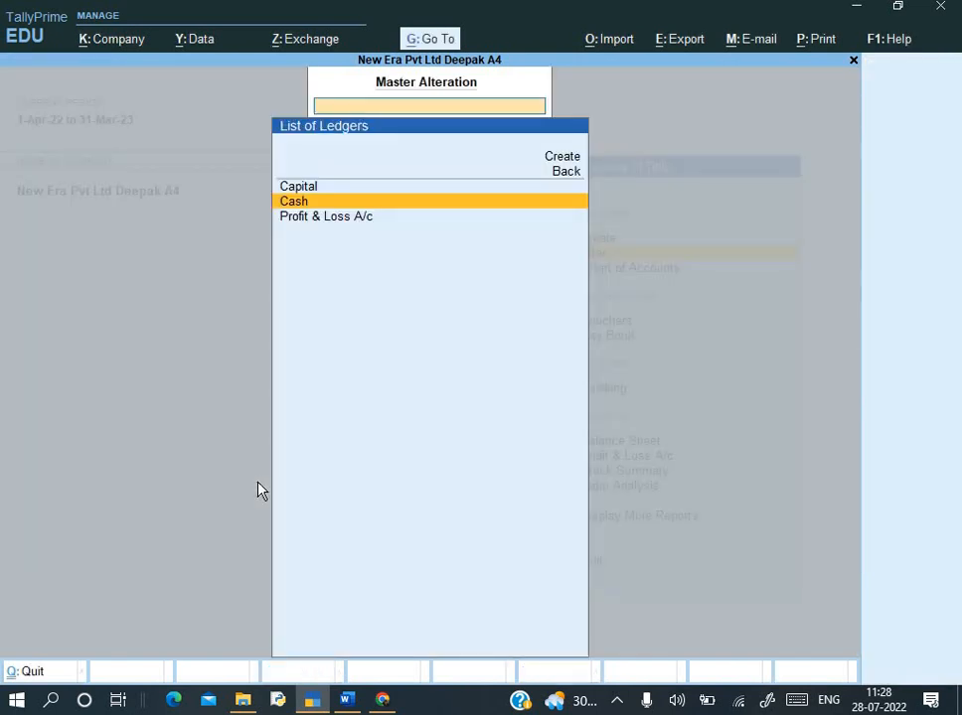
pyautogui.press('Escape')
# - Start a new ledger named 'Drawing', copied from the balance sheet document
pyautogui.press('Up')
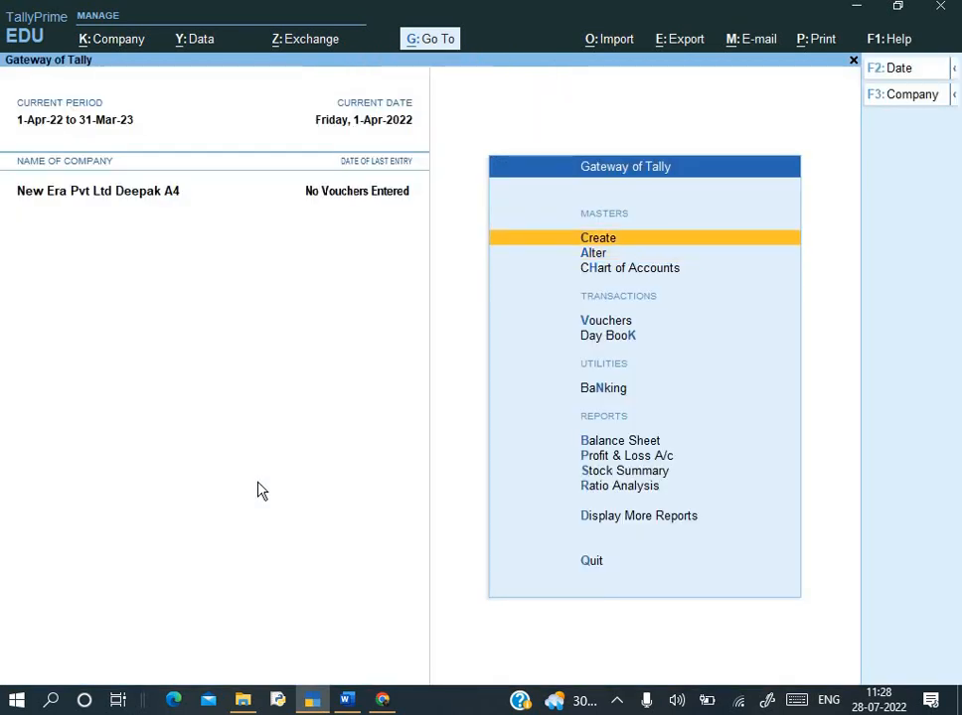
pyautogui.press('Return')
pyautogui.press('Down')
pyautogui.press('Return')
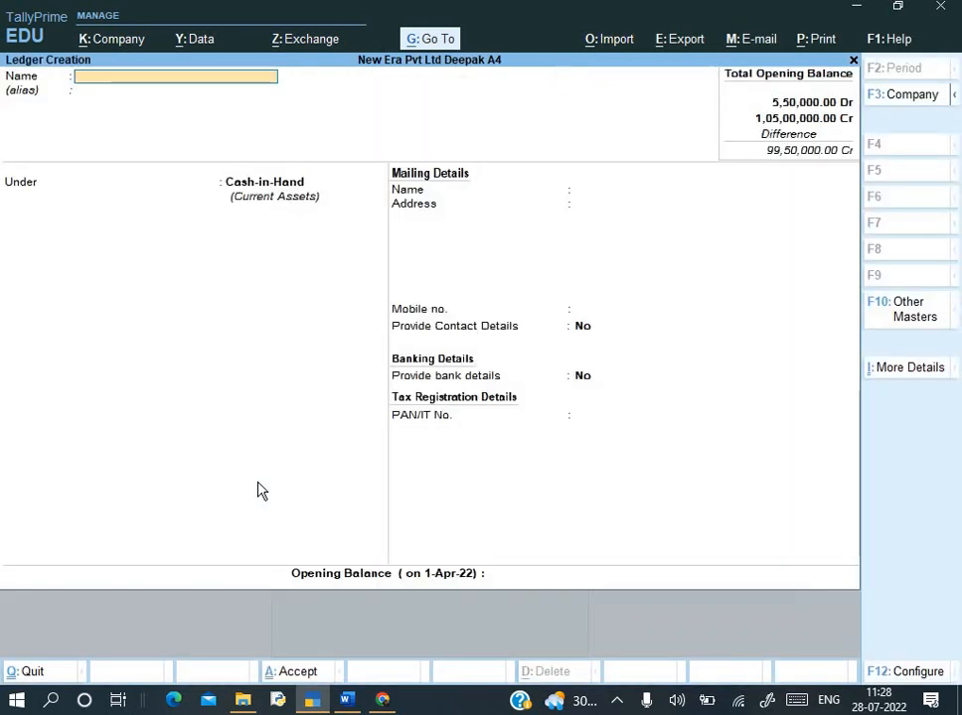
pyautogui.hotkey('alt', 'Tab')
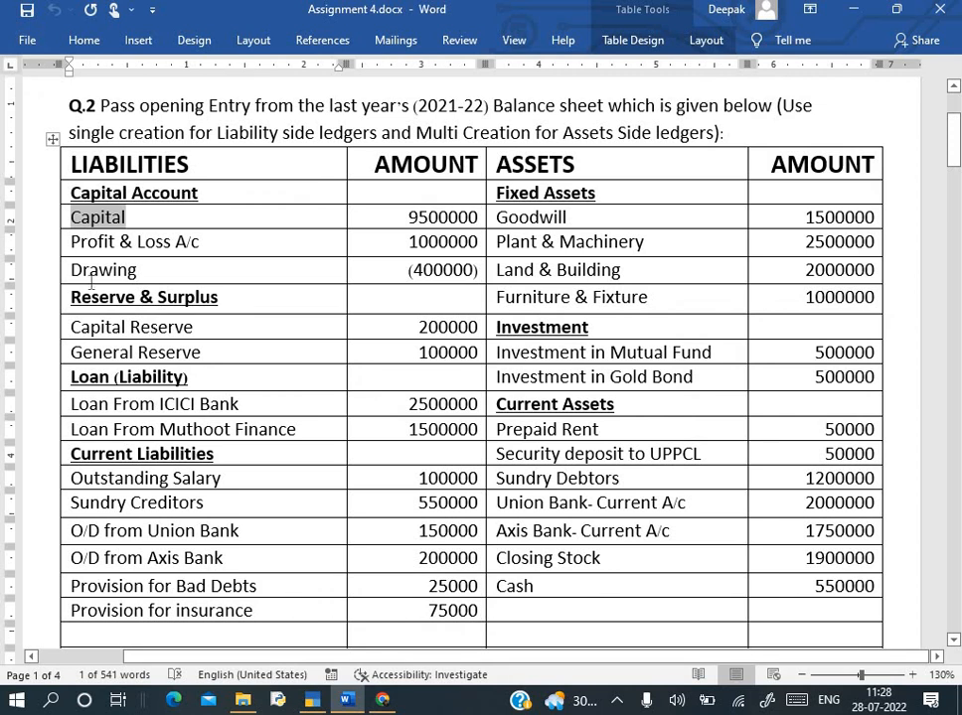
pyautogui.doubleClick(131, 270)
pyautogui.hotkey('ctrl', 'c')
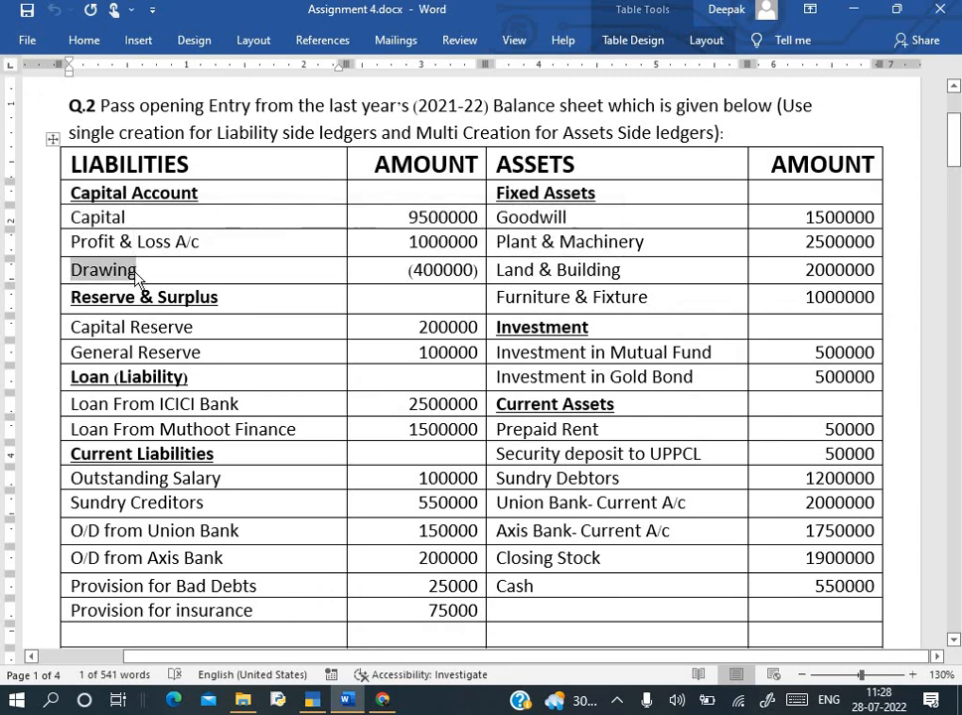
pyautogui.hotkey('alt', 'Tab')
pyautogui.hotkey('ctrl', 'alt', 'v')
# - Put Drawing under Capital Account with a 4,00,000 Dr opening balance and save it
pyautogui.press('Return')
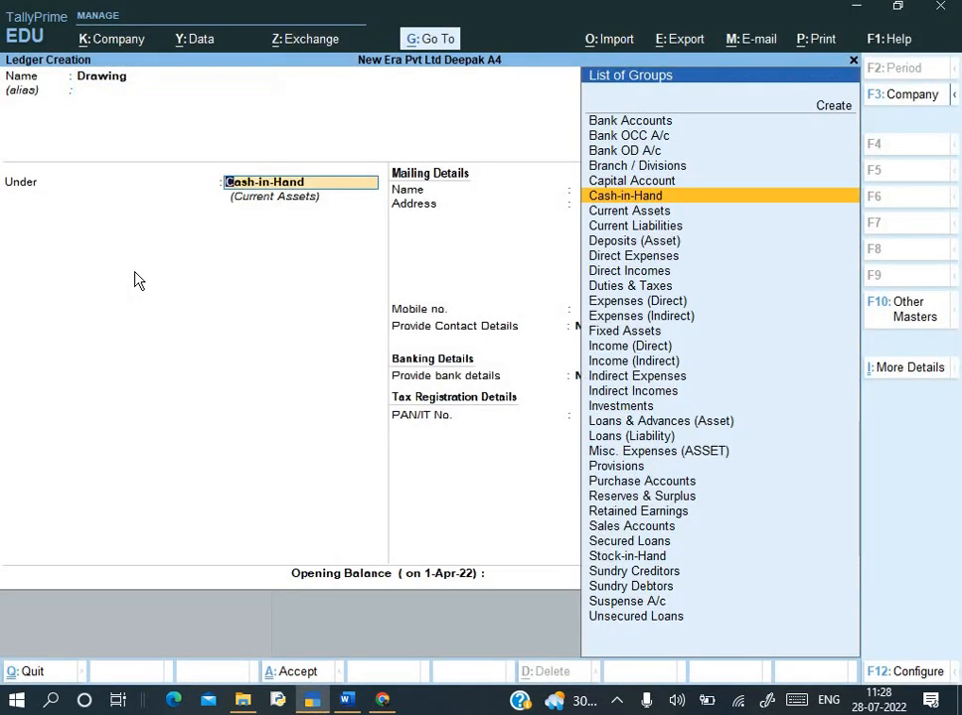
pyautogui.write('Cap')
pyautogui.press('Return')
pyautogui.press('Return')
pyautogui.press('Return')
pyautogui.press('Return')
pyautogui.press('Return')
pyautogui.press('Return')
pyautogui.press('Return')
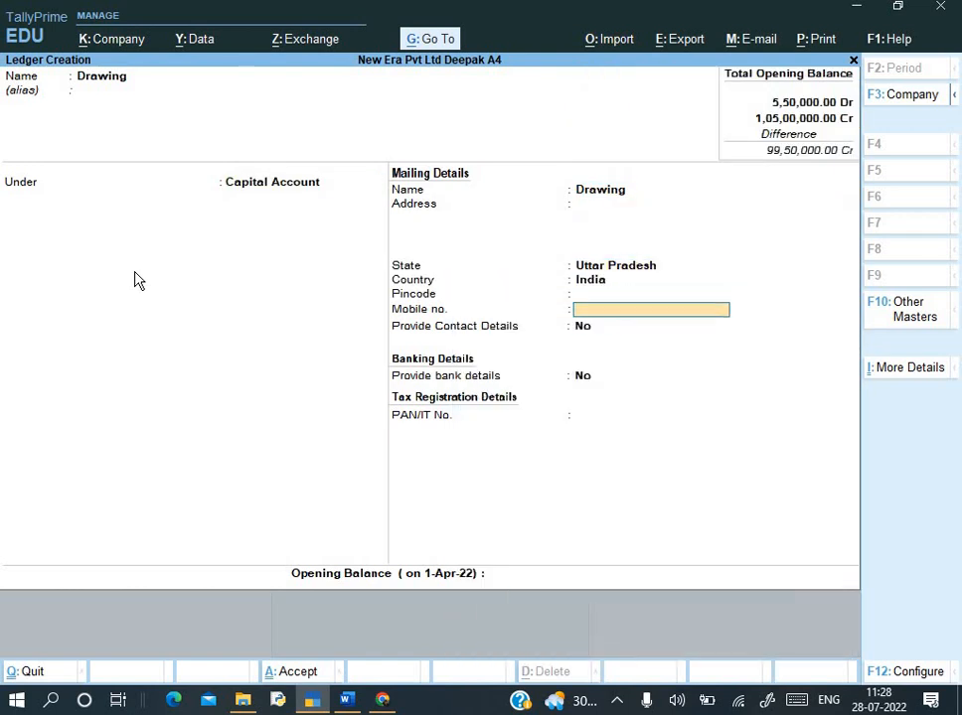
pyautogui.hotkey('alt', 'Tab')
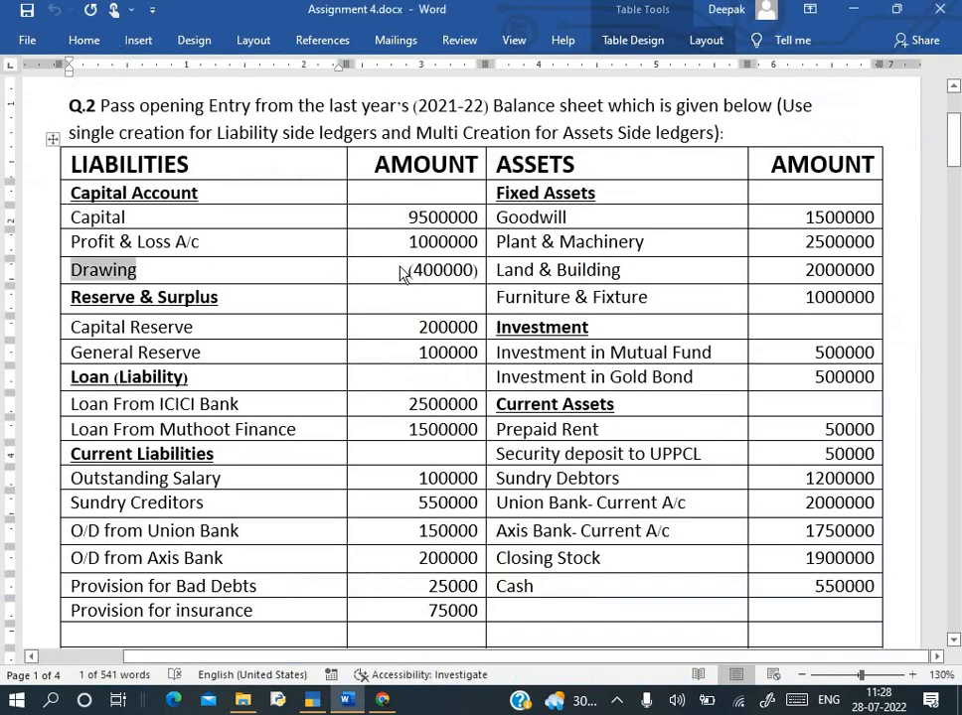
pyautogui.hotkey('alt', 'Tab')
pyautogui.write('-400')
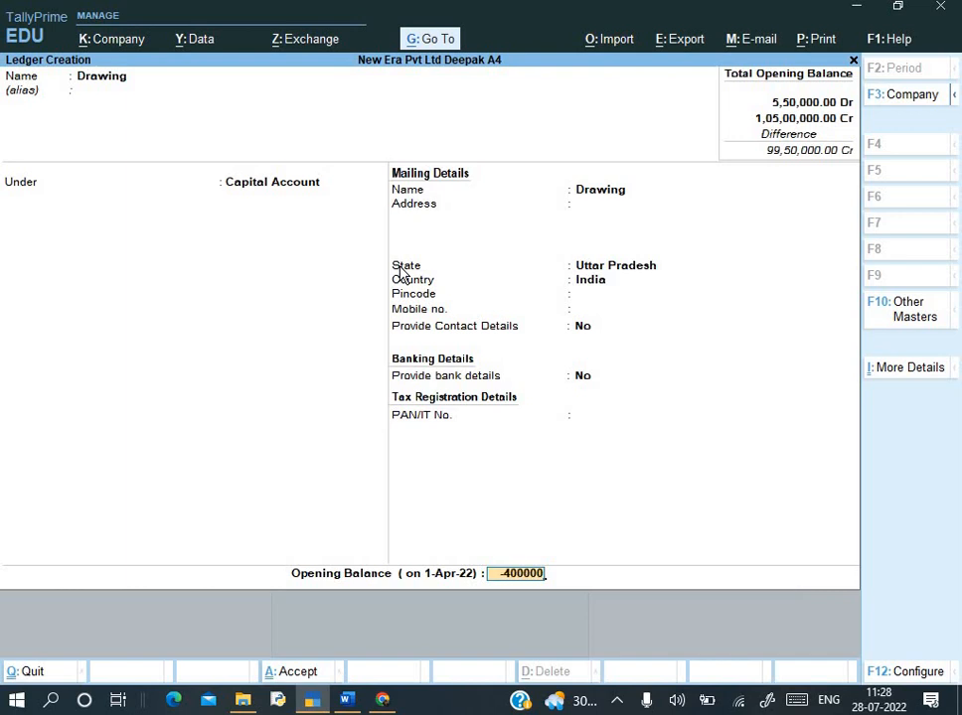
pyautogui.press('Return')
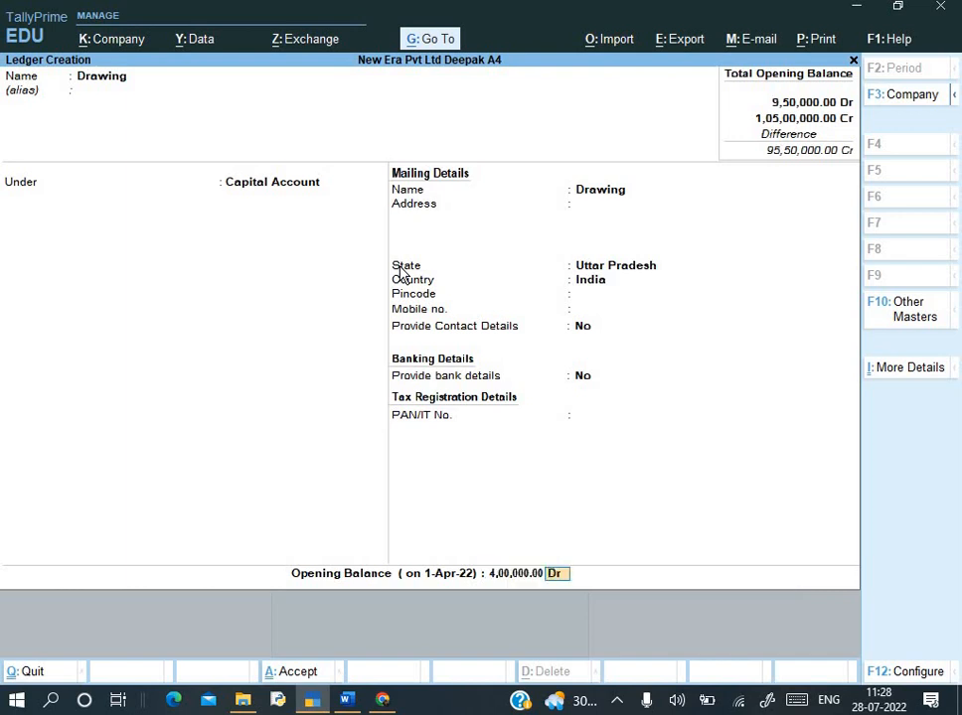
pyautogui.press('Return')
pyautogui.press('Return')
pyautogui.hotkey('alt', 'Tab')
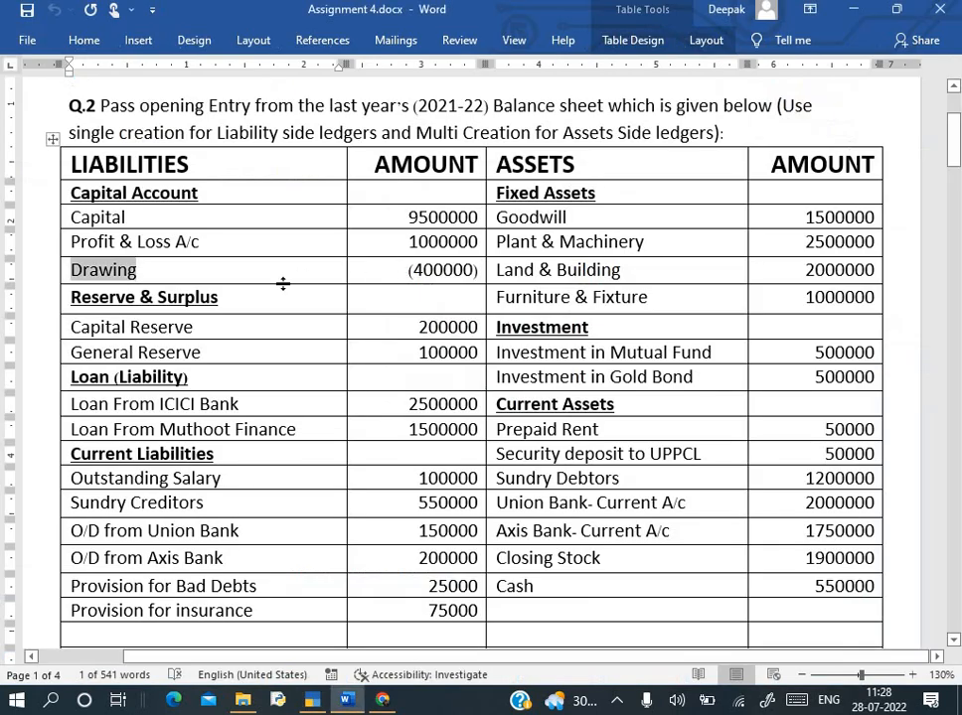
pyautogui.moveTo(72, 328); pyautogui.dragTo(182, 338)
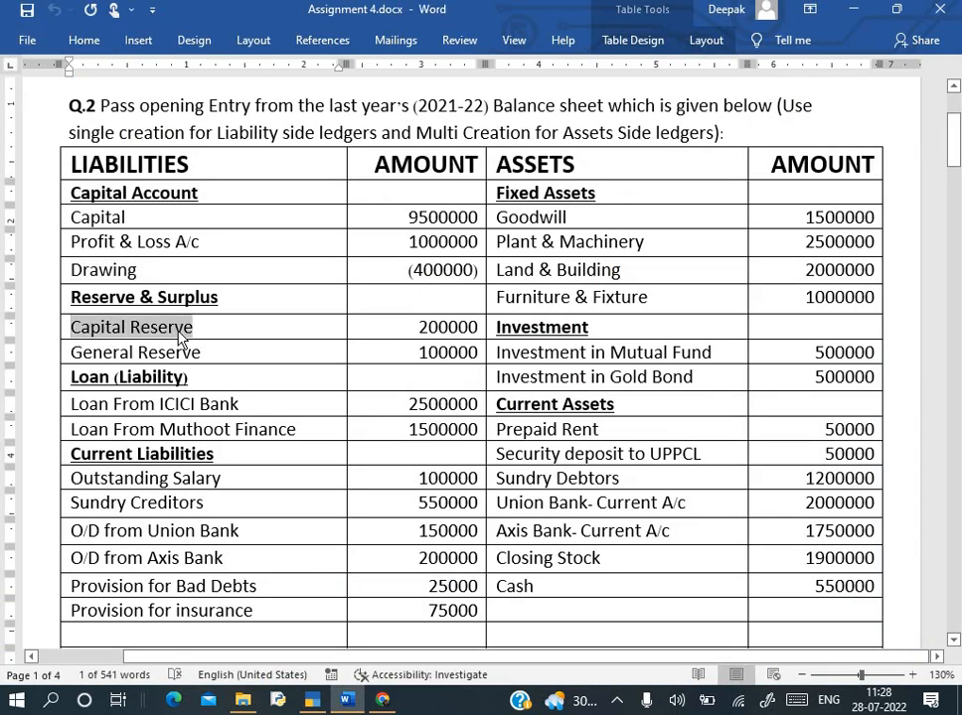
# - Create Capital Reserve under Reserves & Surplus with a 2,00,000 Cr opening balance
pyautogui.hotkey('alt', 'Tab')
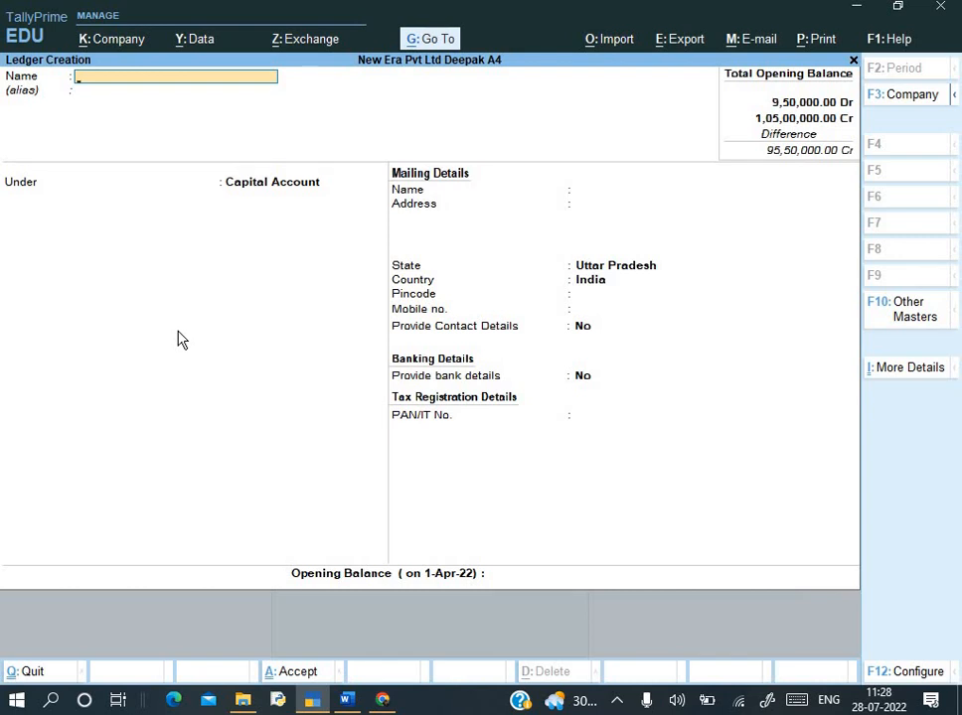
pyautogui.hotkey('ctrl', 'alt', 'v')
pyautogui.press('Return')
pyautogui.press('Return')
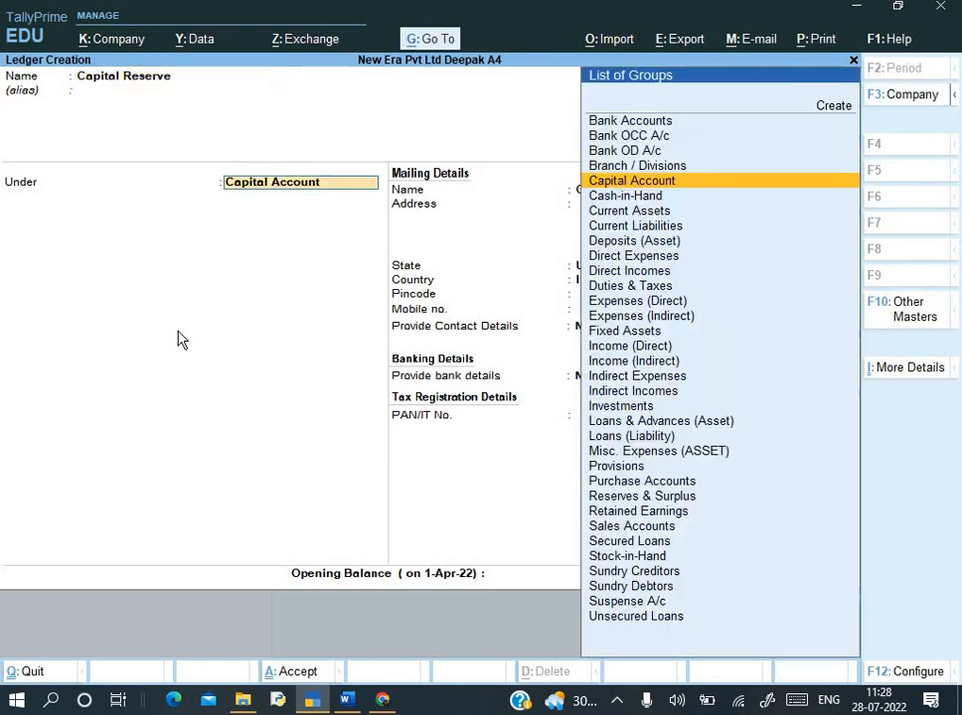
pyautogui.write('Re')
pyautogui.press('Return')
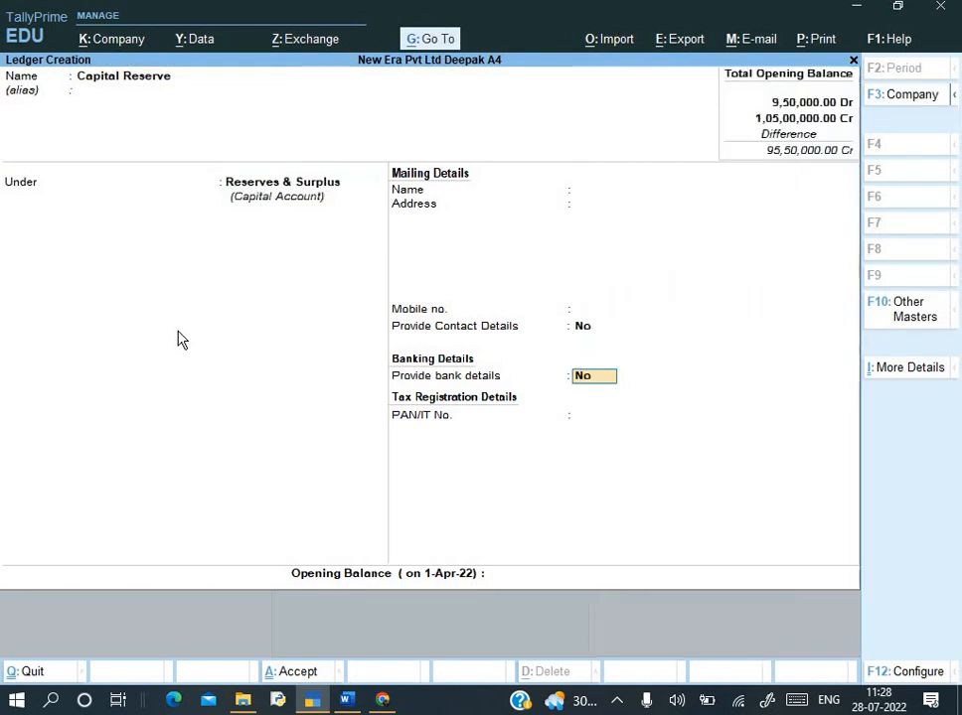
pyautogui.press('Return')
pyautogui.hotkey('alt', 'Tab')
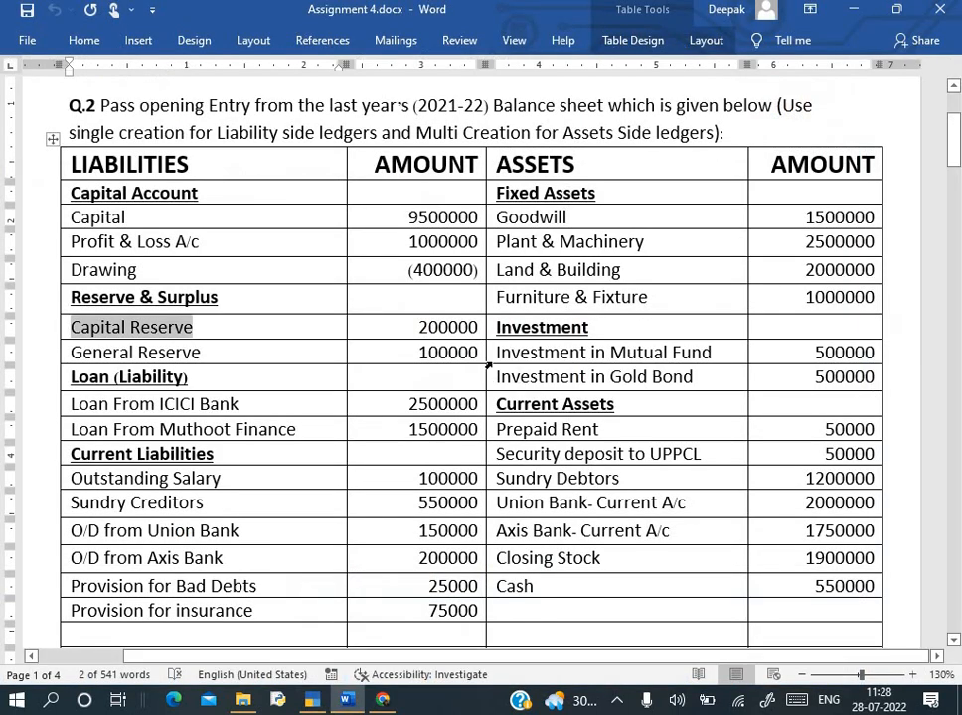
pyautogui.hotkey('alt', 'Tab')
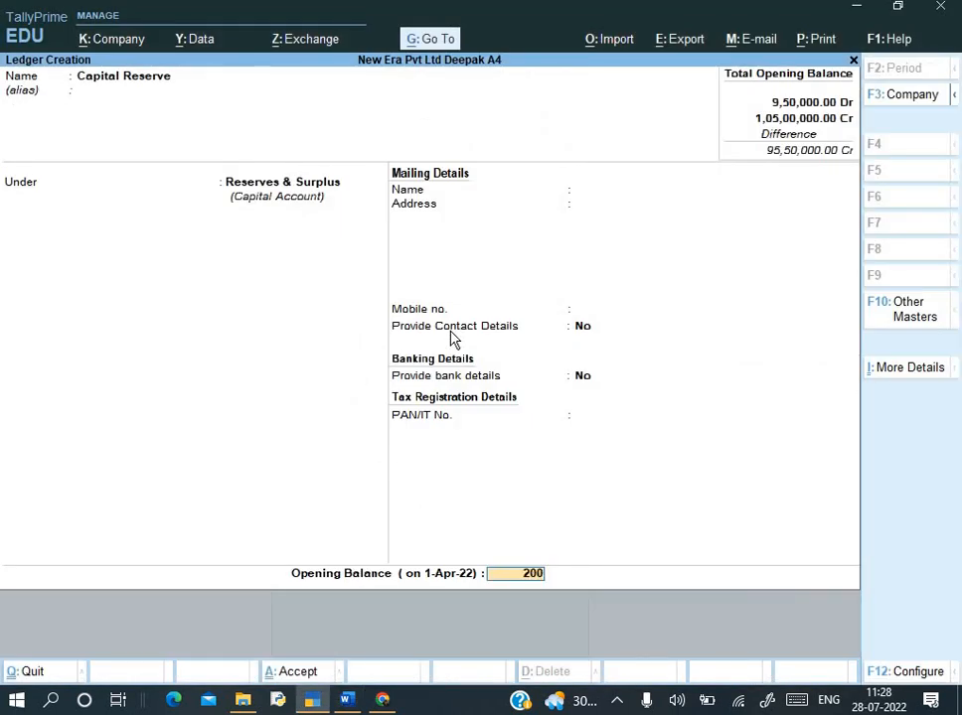
pyautogui.write('200000')
pyautogui.press('Return')
pyautogui.press('Return')
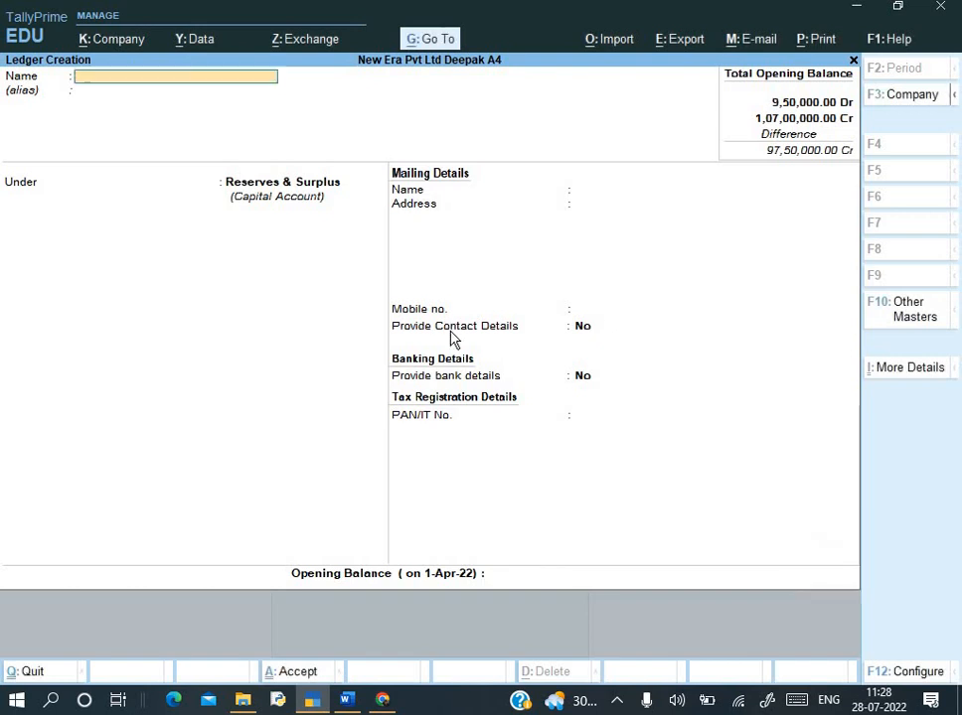
pyautogui.hotkey('alt', 'Tab')
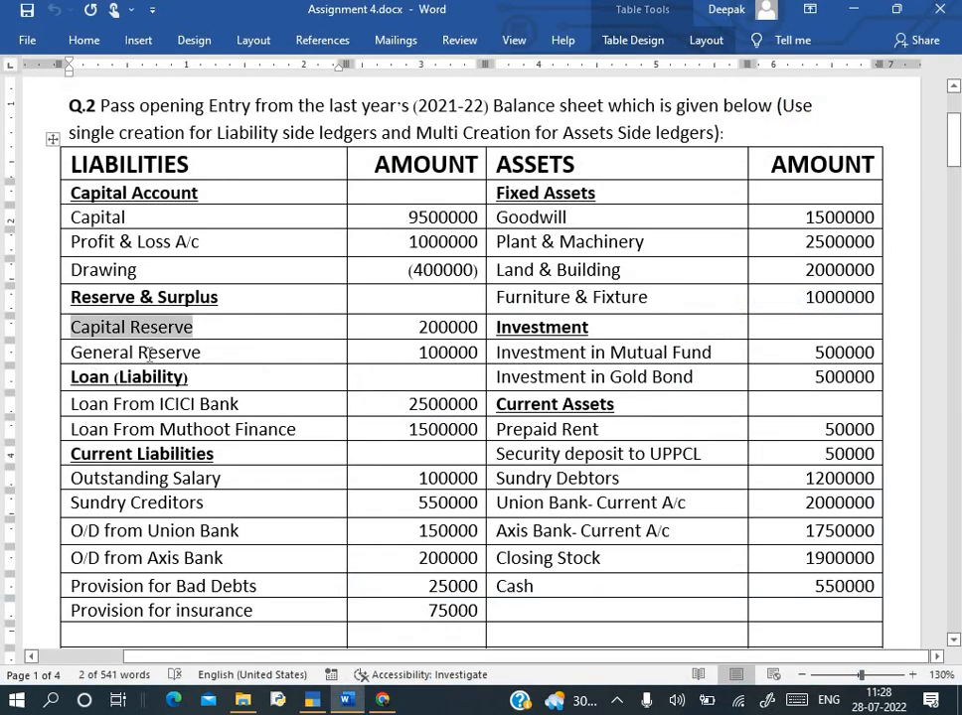
# - Create General Reserve under Reserves & Surplus with a 1,00,000 Cr opening balance
pyautogui.moveTo(112, 353); pyautogui.dragTo(194, 363)
pyautogui.hotkey('alt', 'Tab')
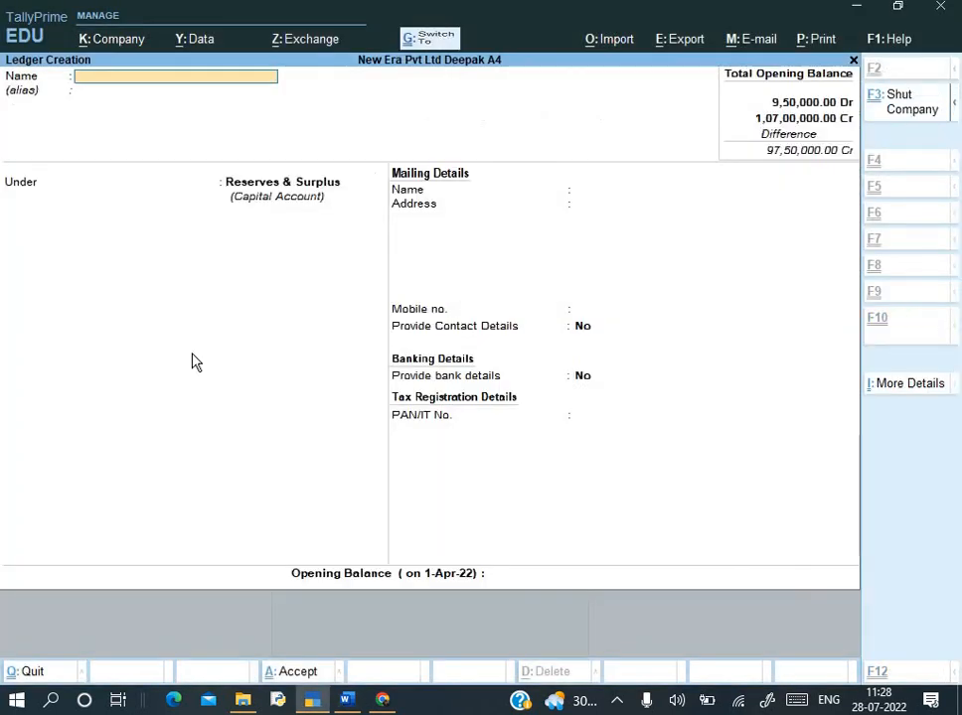
pyautogui.hotkey('ctrl', 'alt', 'v')
pyautogui.press('Return')
pyautogui.press('Return')
pyautogui.press('Return')
pyautogui.press('Return')
pyautogui.press('Return')
pyautogui.press('Return')
pyautogui.press('Return')
pyautogui.press('Return')
pyautogui.press('Escape')
pyautogui.hotkey('alt', 'Tab')
pyautogui.hotkey('alt', 'Tab')
pyautogui.write('1,00,000')
pyautogui.press('Return')
pyautogui.press('Return')
pyautogui.hotkey('alt', 'Tab')
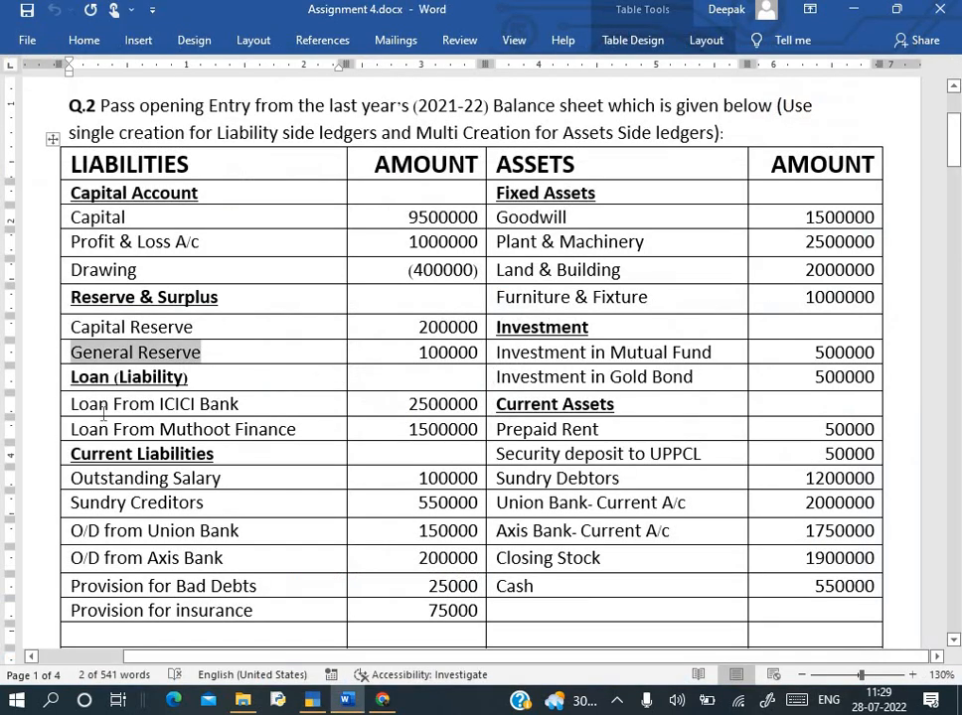
pyautogui.moveTo(107, 407); pyautogui.dragTo(238, 410)
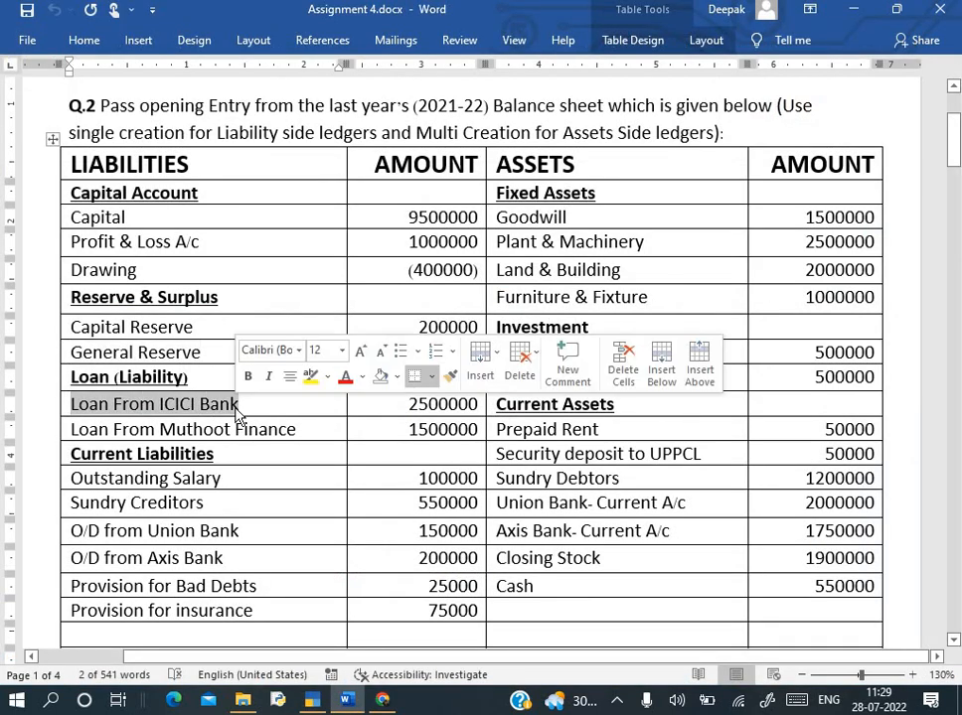
# - Create Loan From ICICI Bank under Secured Loans with a 25,00,000 Cr opening balance
pyautogui.hotkey('alt', 'Tab')
pyautogui.hotkey('ctrl', 'alt', 'v')
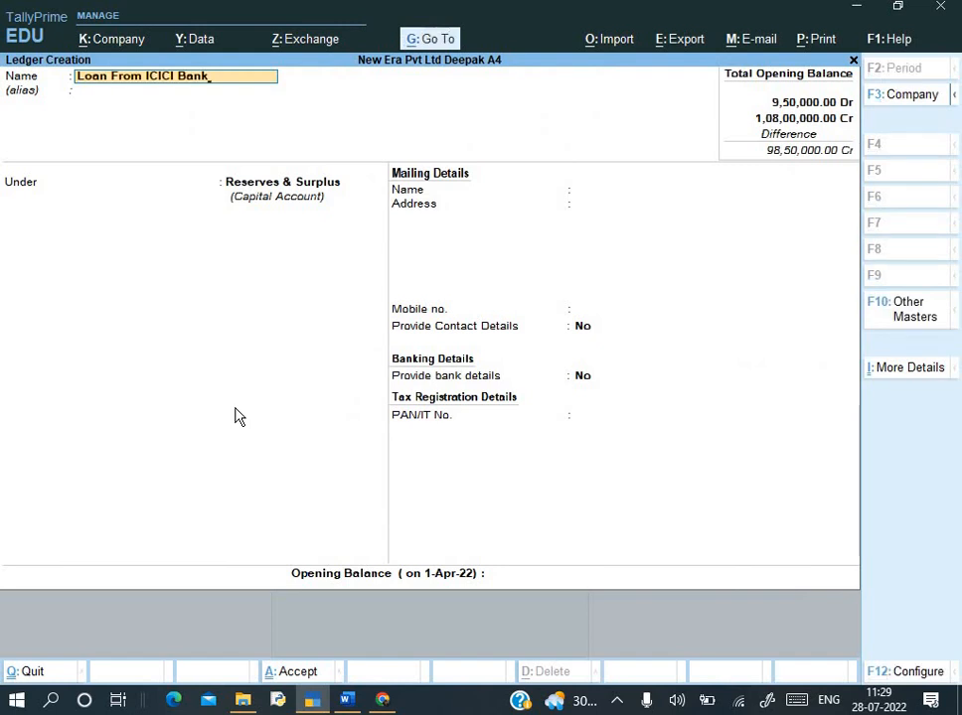
pyautogui.press('Return')
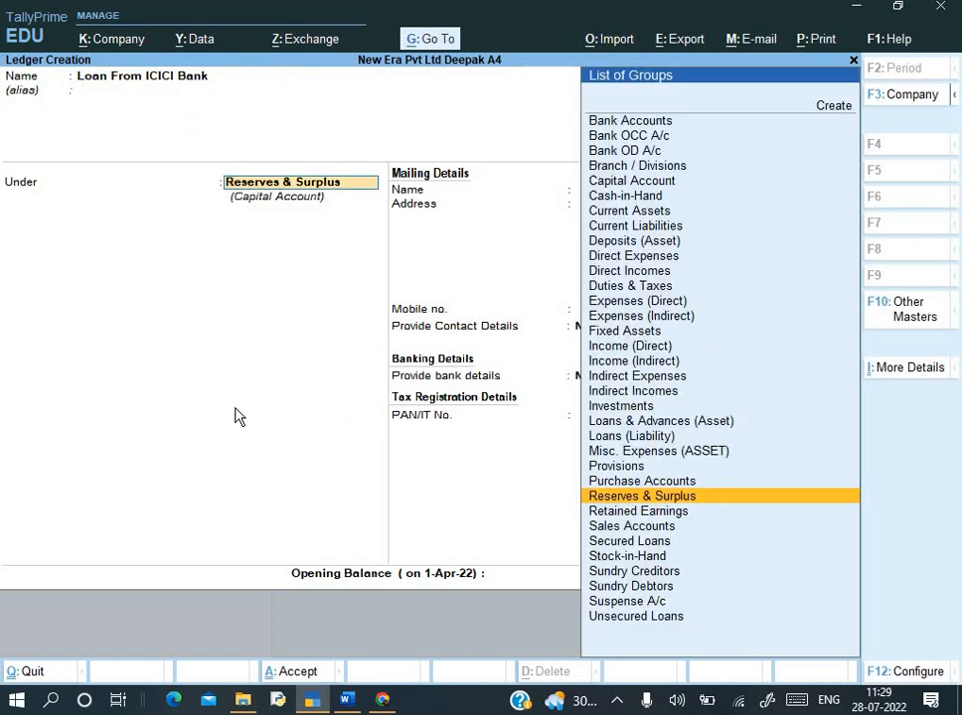
pyautogui.write('Se')
pyautogui.press('Return')
pyautogui.press('Return')
pyautogui.press('Return')
pyautogui.press('Return')
pyautogui.press('Return')
pyautogui.press('Return')
pyautogui.press('Return')
pyautogui.press('Return')
pyautogui.press('Return')
pyautogui.press('Return')
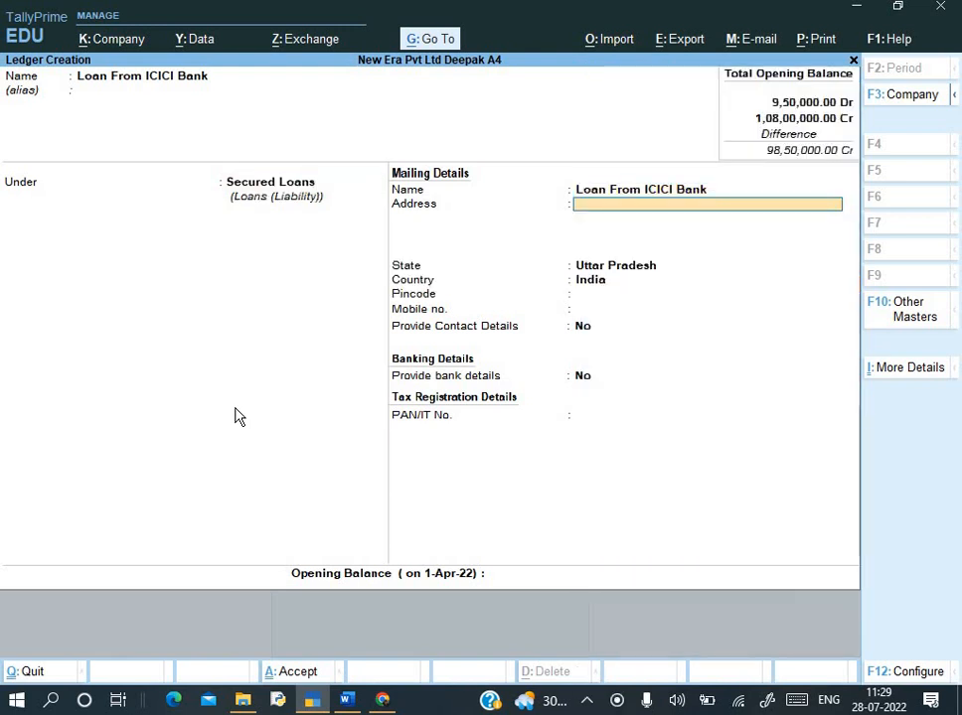
pyautogui.hotkey('alt', 'Tab')
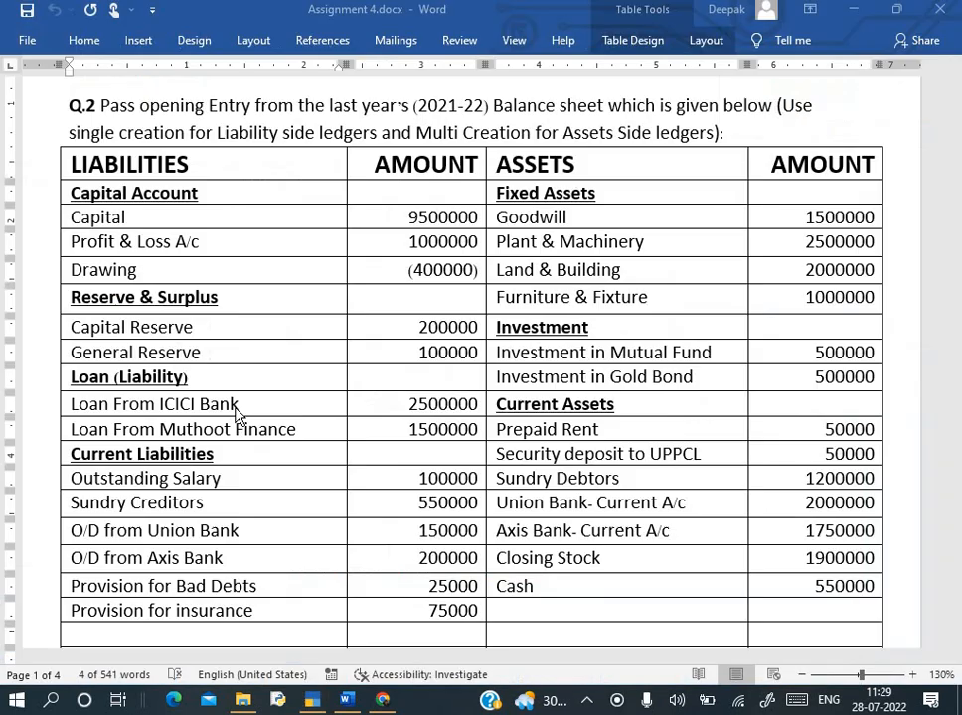
pyautogui.hotkey('alt', 'Tab')
pyautogui.write('25000000')
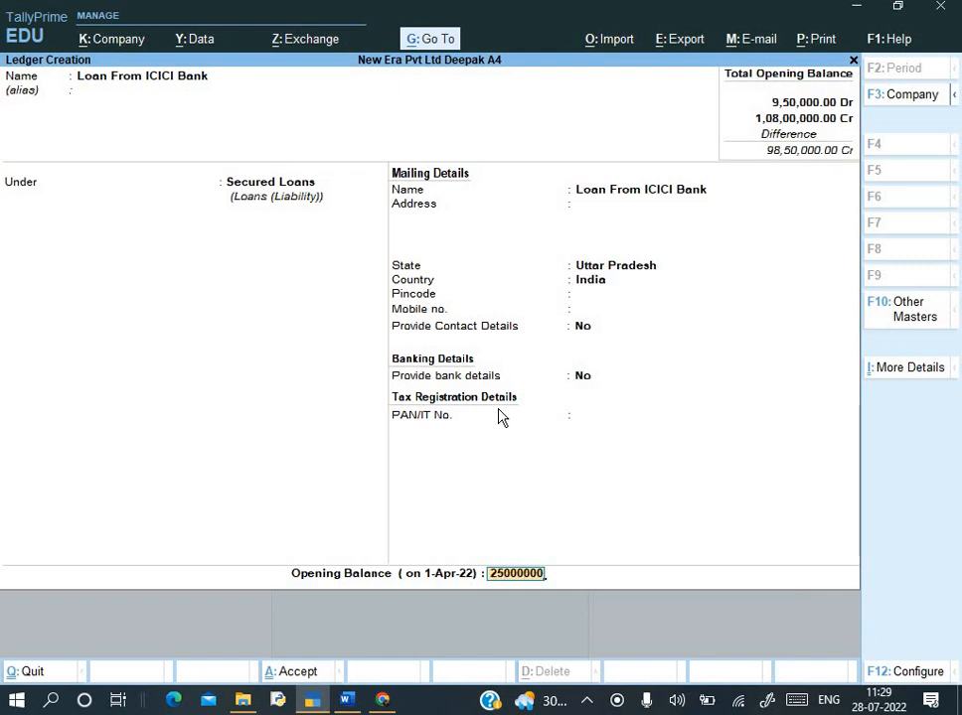
pyautogui.press('Return')
pyautogui.press('Return')
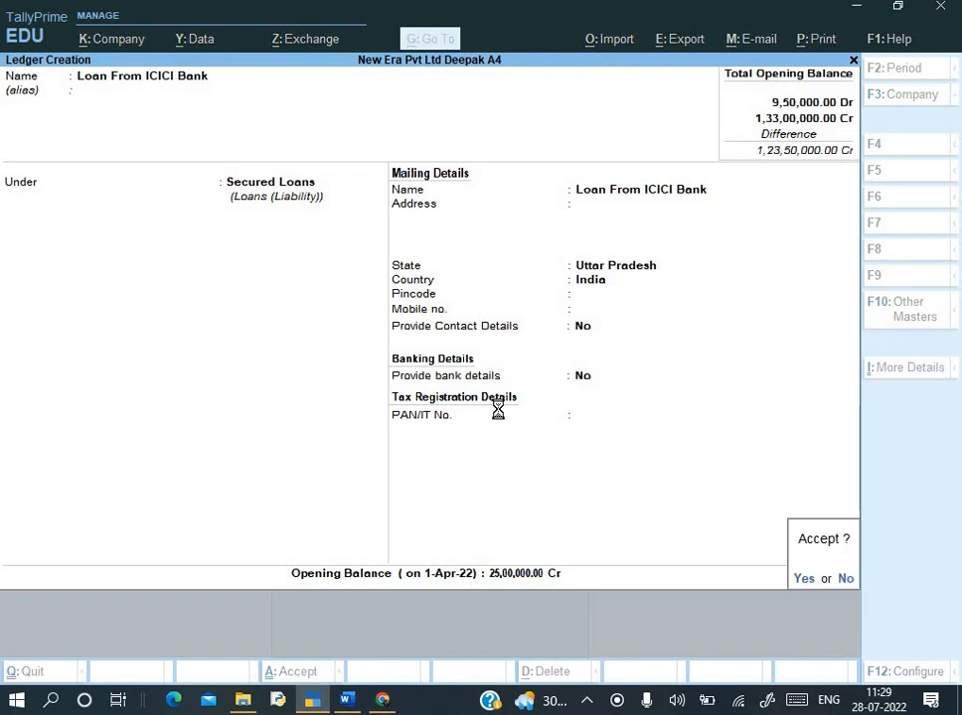
pyautogui.hotkey('alt', 'Tab')
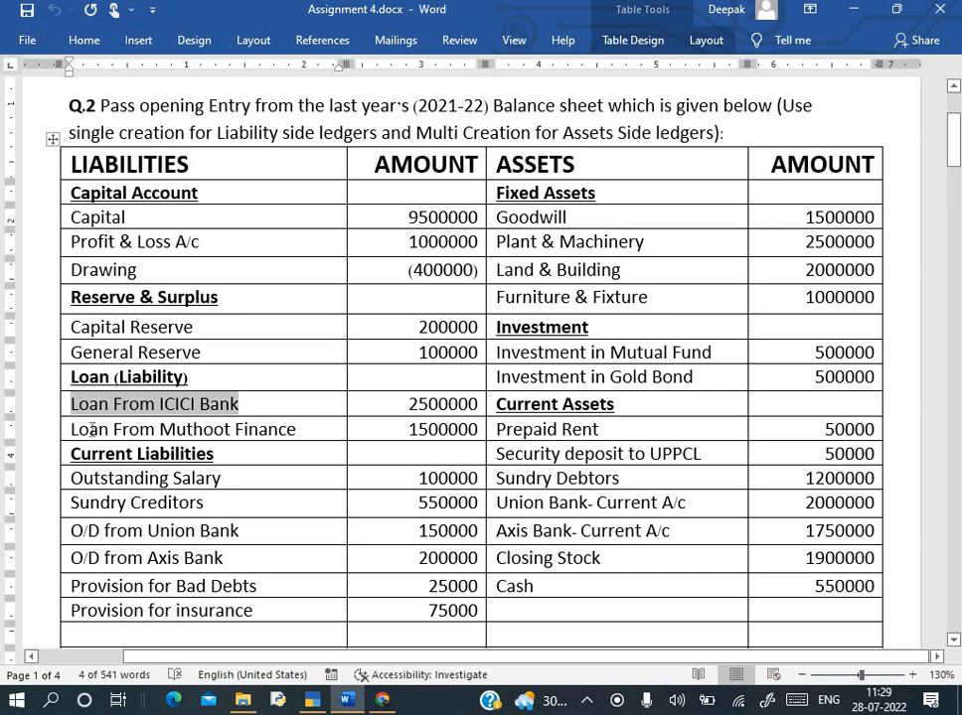
# - Create Loan From Muthoot Finance under Unsecured Loans with a 15,00,000 Cr opening balance
pyautogui.moveTo(72, 429); pyautogui.dragTo(280, 440)
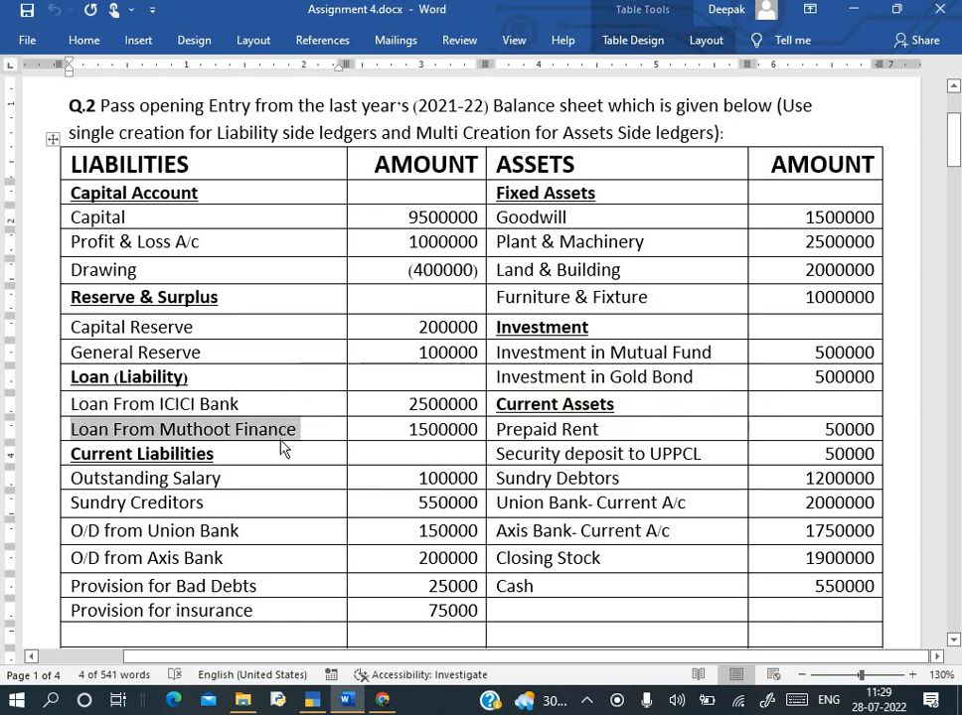
pyautogui.hotkey('ctrl', 'c')
pyautogui.hotkey('alt', 'Tab')
pyautogui.hotkey('ctrl', 'alt', 'v')
pyautogui.press('Return')
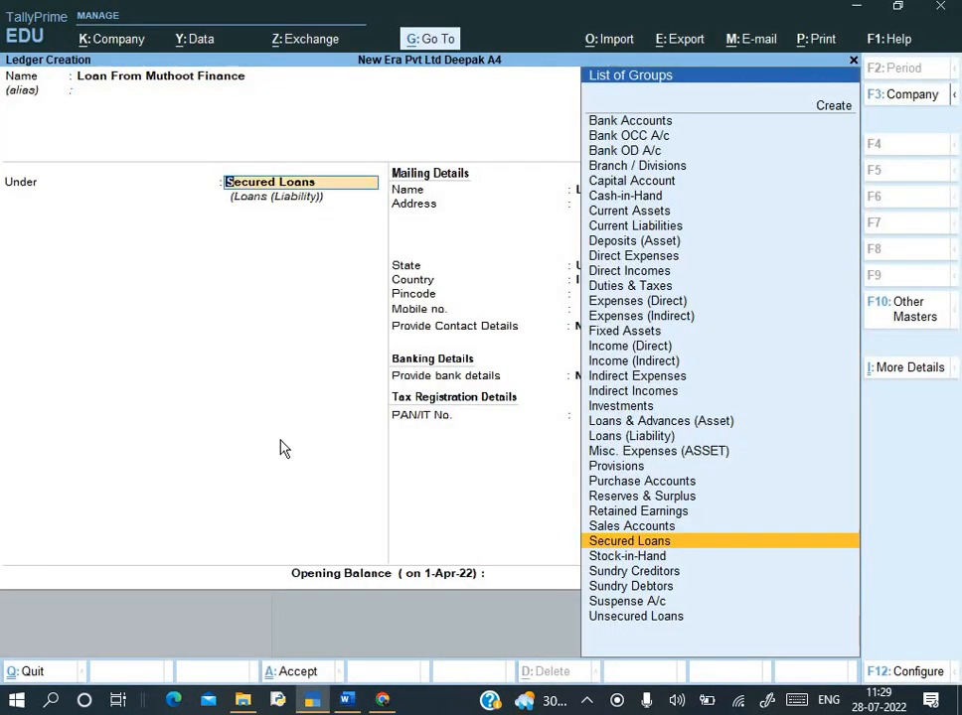
pyautogui.write('un')
pyautogui.press('Return')
pyautogui.press('Return')
pyautogui.press('Return')
pyautogui.press('Return')
pyautogui.press('Return')
pyautogui.press('Return')
pyautogui.press('Return')
pyautogui.press('Return')
pyautogui.press('Return')
pyautogui.hotkey('alt', 'Tab')
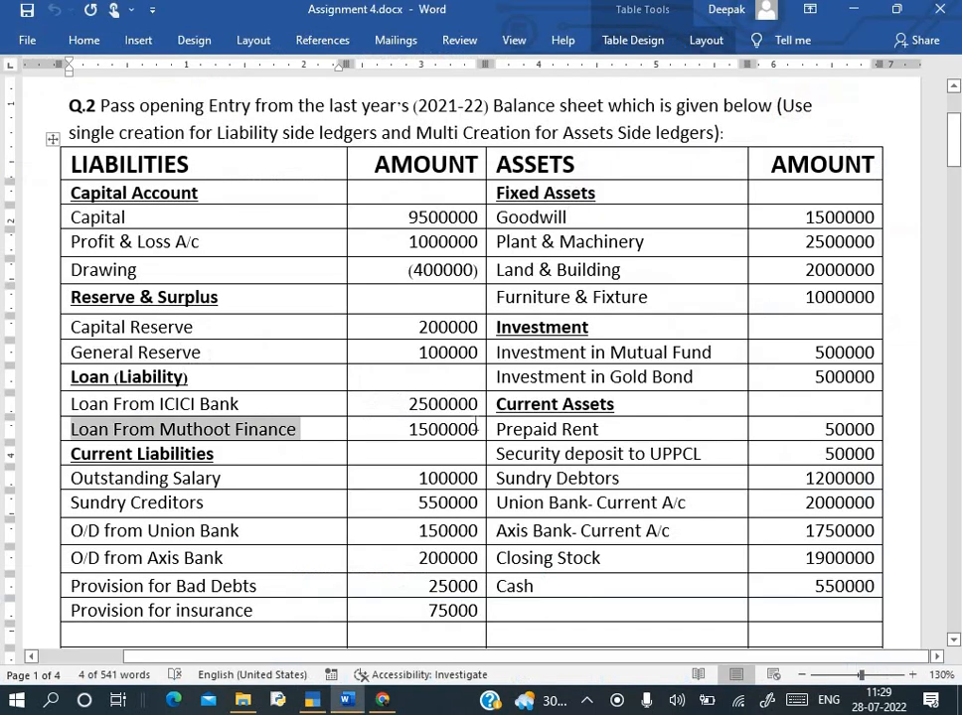
pyautogui.hotkey('alt', 'Tab')
pyautogui.write('15,00,000')
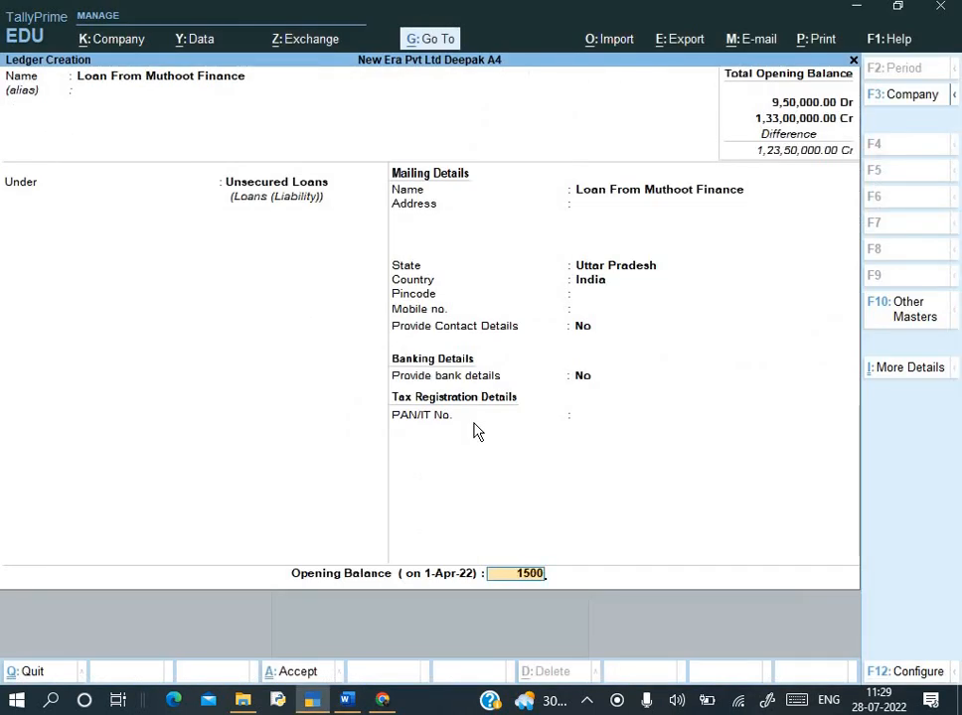
pyautogui.press('Return')
pyautogui.press('Return')
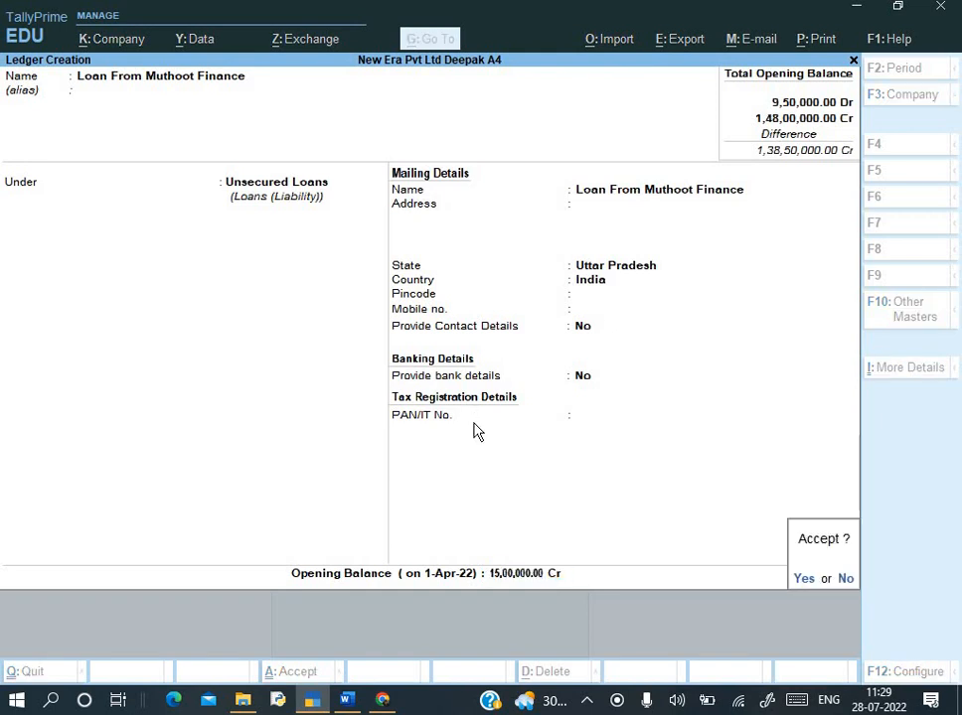
pyautogui.hotkey('alt', 'Tab')
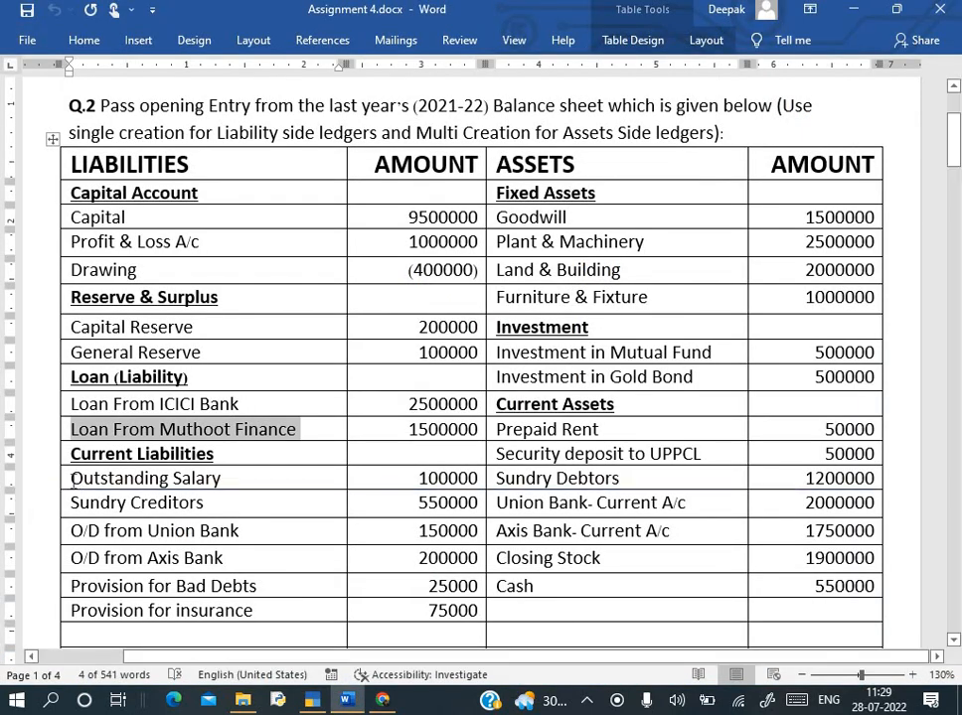
# - Enter 'Outstanding Salary', copied from the document, as the next ledger's name
pyautogui.tripleClick(213, 478)
pyautogui.hotkey('ctrl', 'c')
pyautogui.hotkey('alt', 'Tab')
pyautogui.hotkey('ctrl', 'alt', 'v')
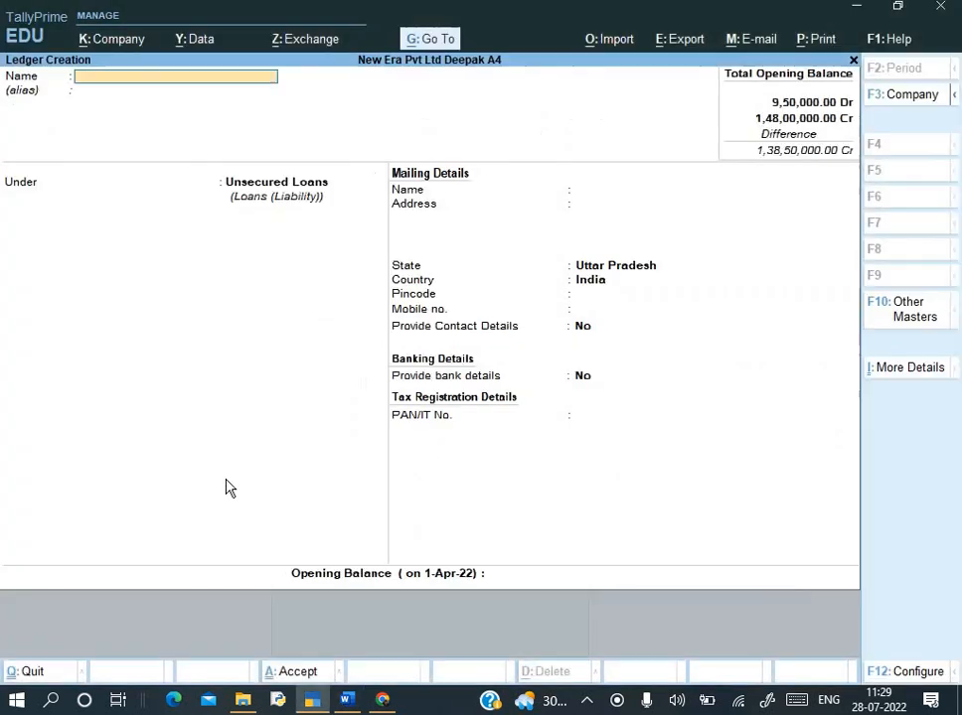
# - Place Outstanding Salary under Current Liabilities with a 1,00,000 Cr opening balance and save it
pyautogui.press('Return')
pyautogui.press('Return')
pyautogui.write('Cu')
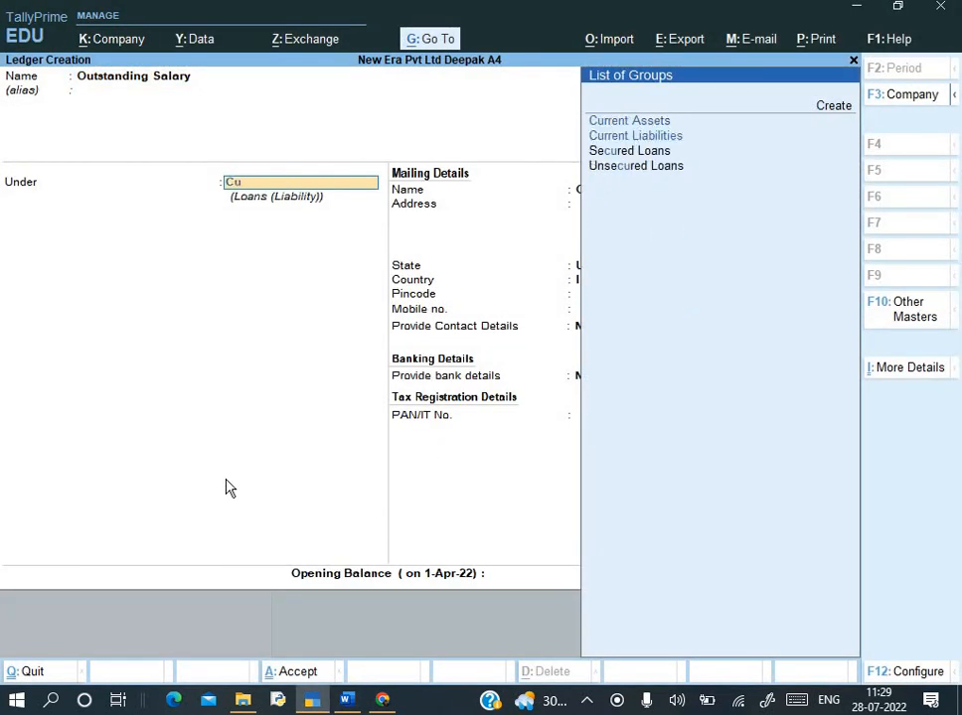
pyautogui.press('Down')
pyautogui.press('Return')
pyautogui.press('Return')
pyautogui.press('Return')
pyautogui.press('Return')
pyautogui.press('Return')
pyautogui.press('Return')
pyautogui.press('Return')
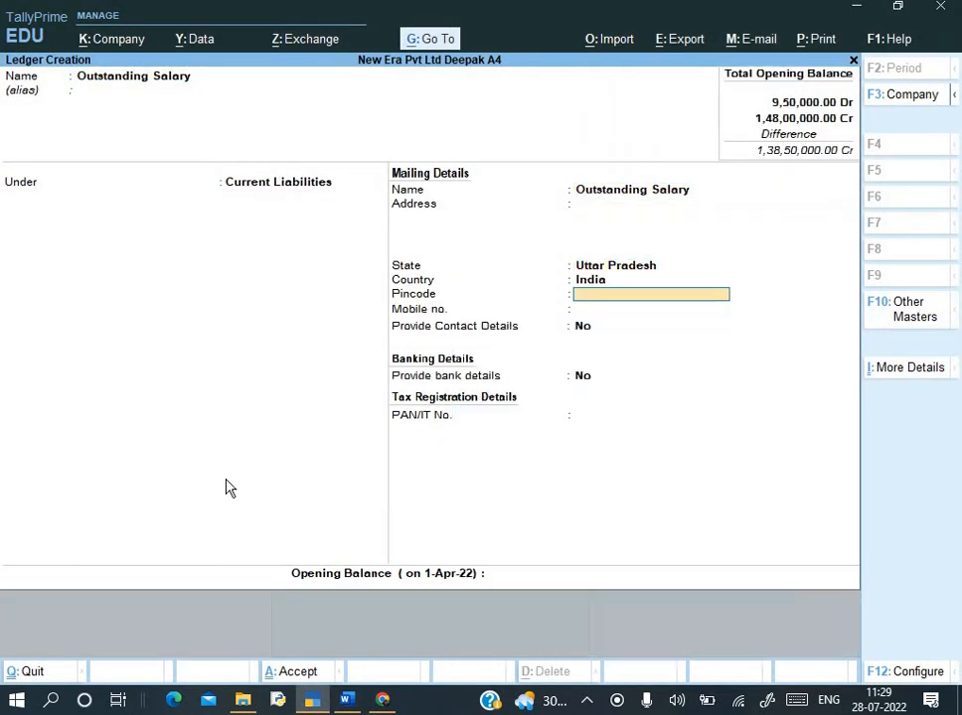
pyautogui.press('Return')
pyautogui.press('Return')
pyautogui.hotkey('alt', 'Tab')
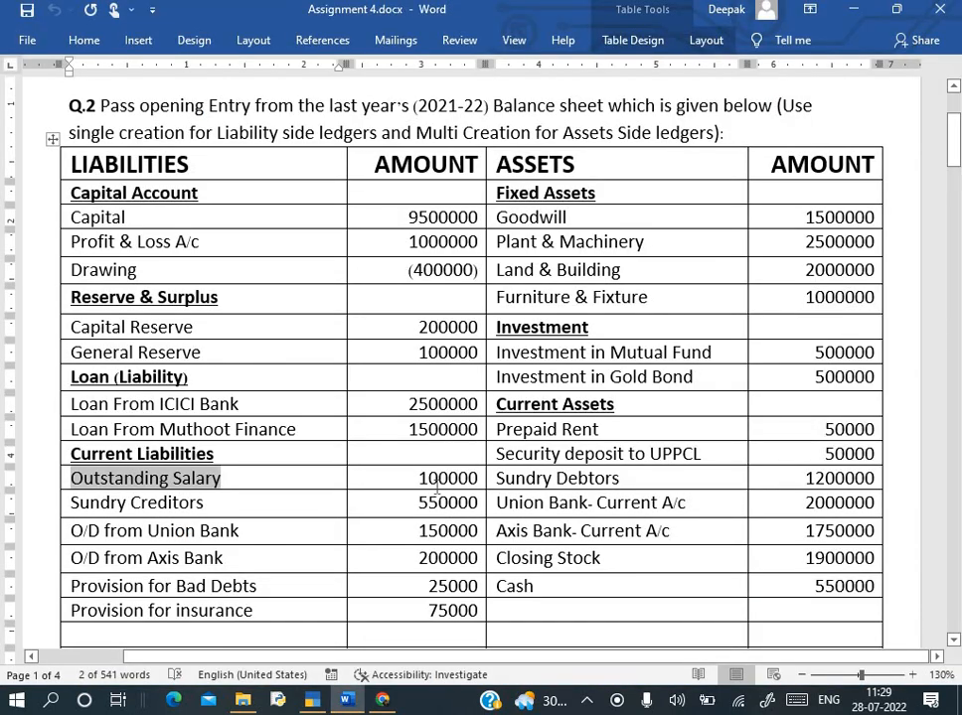
pyautogui.hotkey('alt', 'Tab')
pyautogui.write('100000')
pyautogui.press('Return')
pyautogui.press('Return')
pyautogui.hotkey('alt', 'Tab')
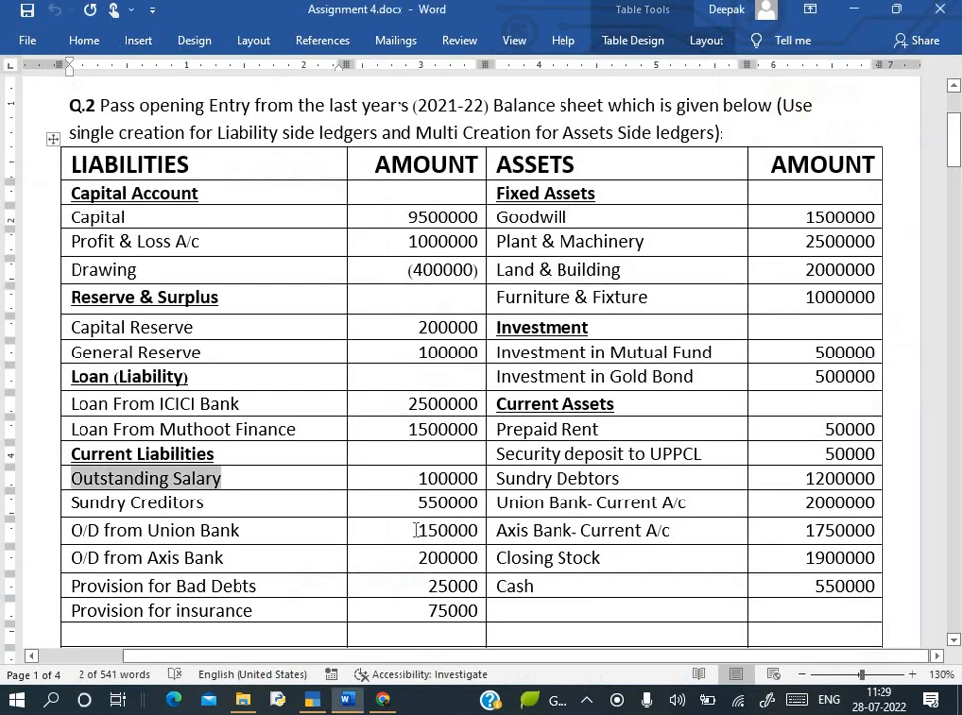
# - Scroll the assignment down to Supplier's Details and select Sudhir Trading Company
pyautogui.scroll(-2, 198, 507)
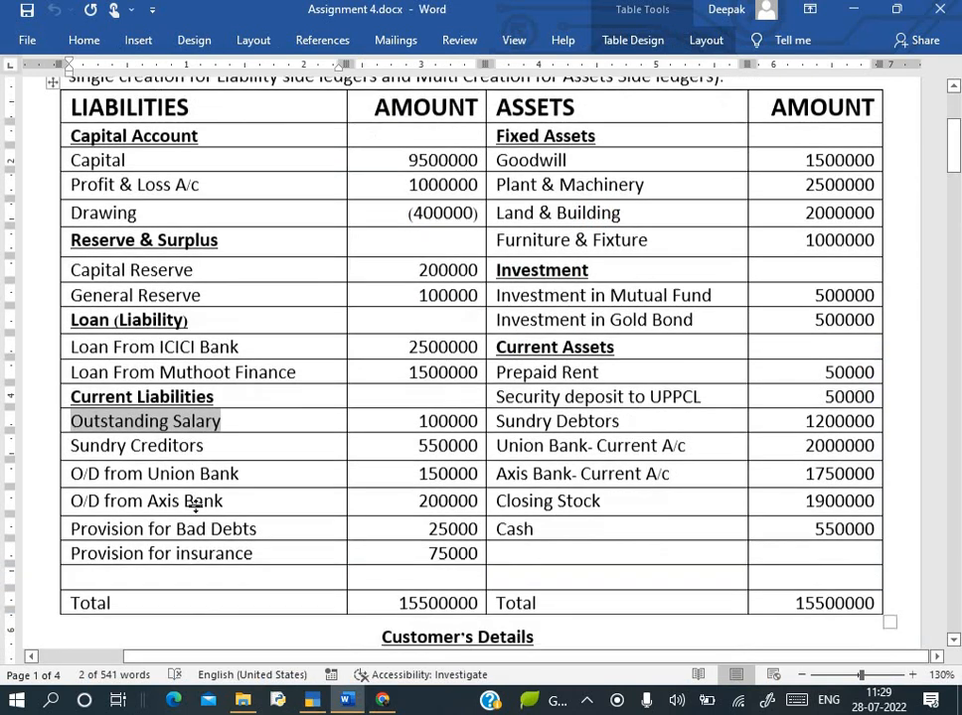
pyautogui.scroll(-2, 195, 425)
pyautogui.scroll(-5, 196, 424)
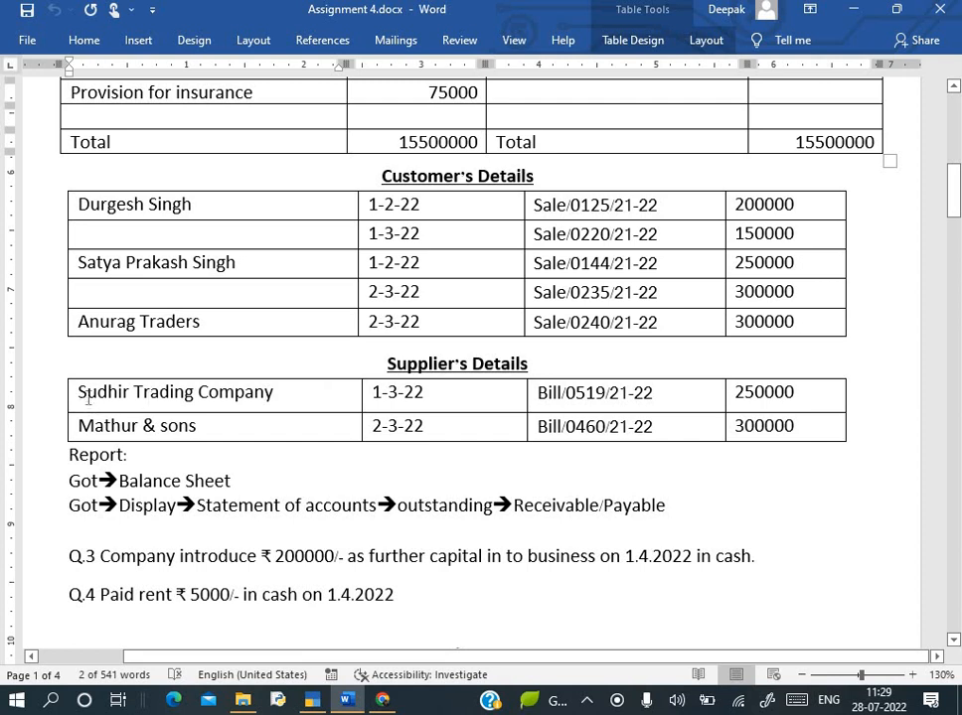
pyautogui.click(73, 394)
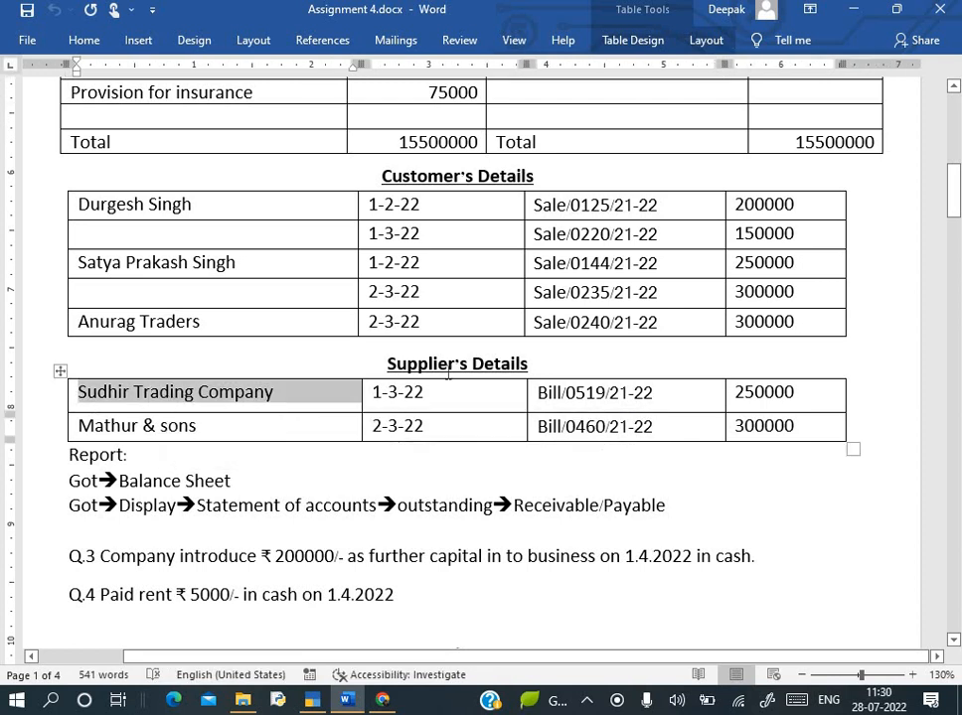
# - Create a Sudhir Trading Company ledger under Sundry Creditors
pyautogui.hotkey('ctrl', 'c')
pyautogui.hotkey('alt', 'Tab')
pyautogui.hotkey('ctrl', 'alt', 'v')
pyautogui.press('Return')
pyautogui.press('Return')
pyautogui.write('Su')
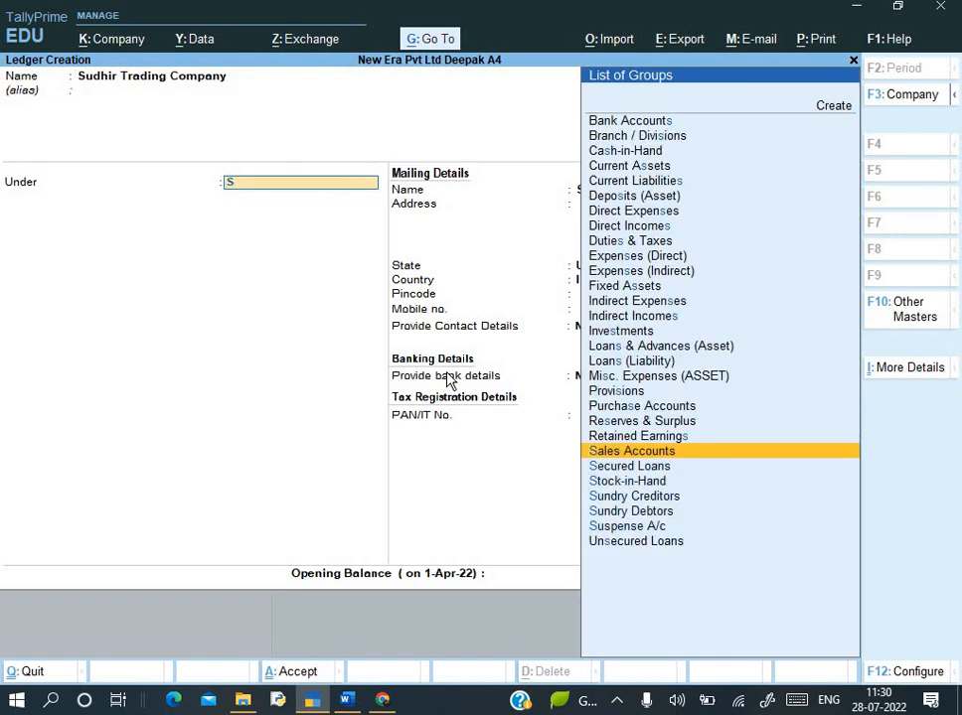
pyautogui.press('Return')
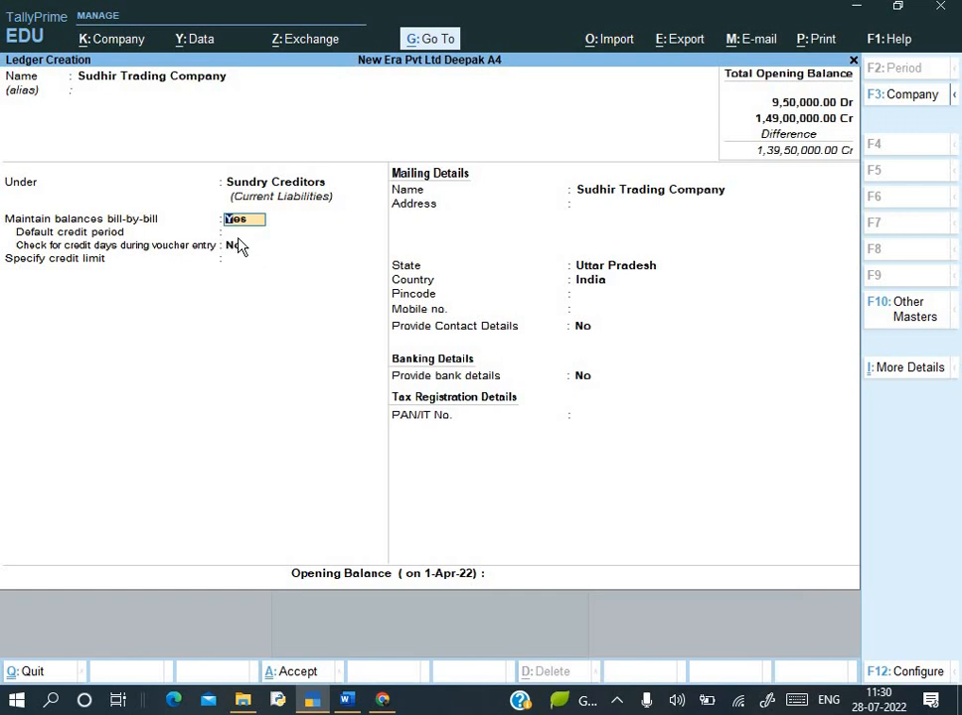
# - Keep Uttar Pradesh as the state and enter a 2,50,000 Cr opening balance
pyautogui.press('Return')
pyautogui.press('Return')
pyautogui.press('Return')
pyautogui.press('Return')
pyautogui.press('Return')
pyautogui.press('Return')
pyautogui.press('Return')
pyautogui.press('Return')
pyautogui.press('Return')
pyautogui.press('Return')
pyautogui.press('Return')
pyautogui.press('Return')
pyautogui.press('Return')
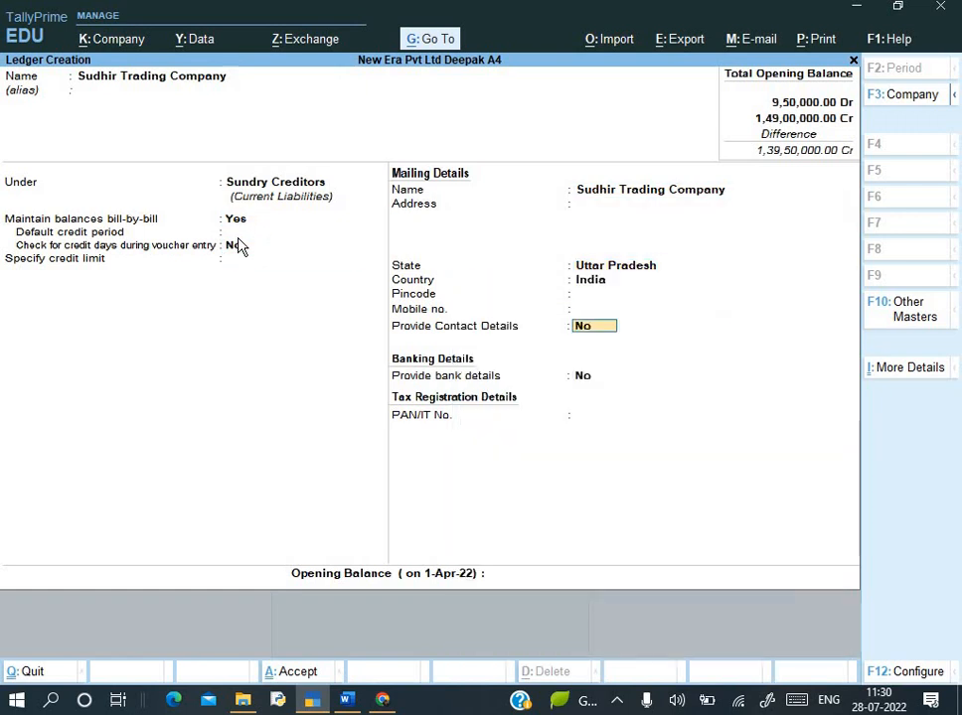
pyautogui.hotkey('alt', 'Tab')
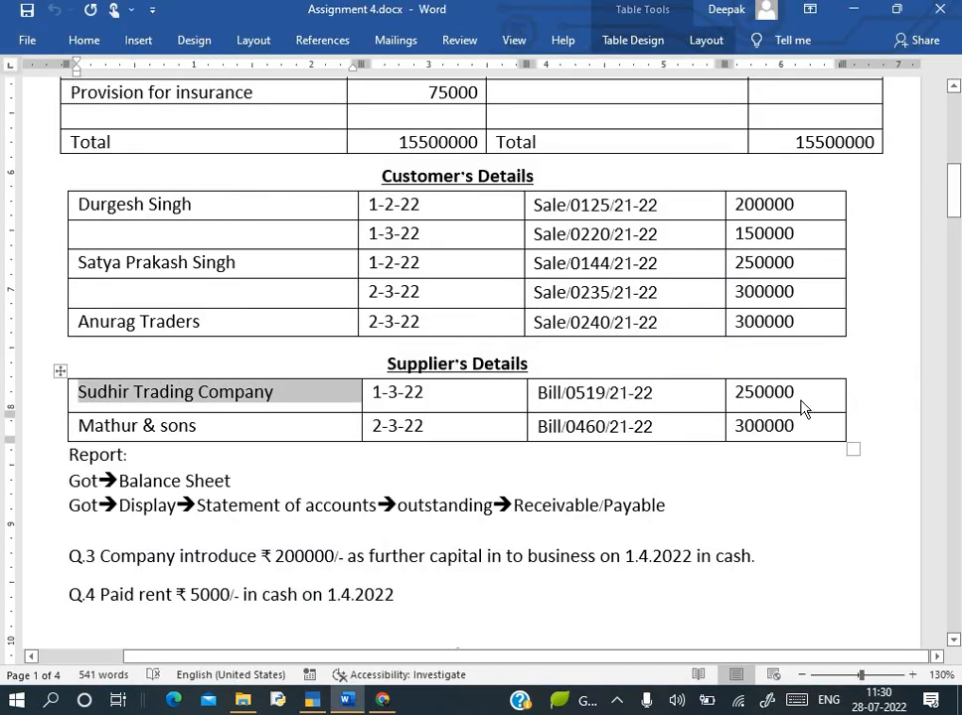
pyautogui.hotkey('alt', 'Tab')
pyautogui.write('2,50,000')
pyautogui.press('Return')
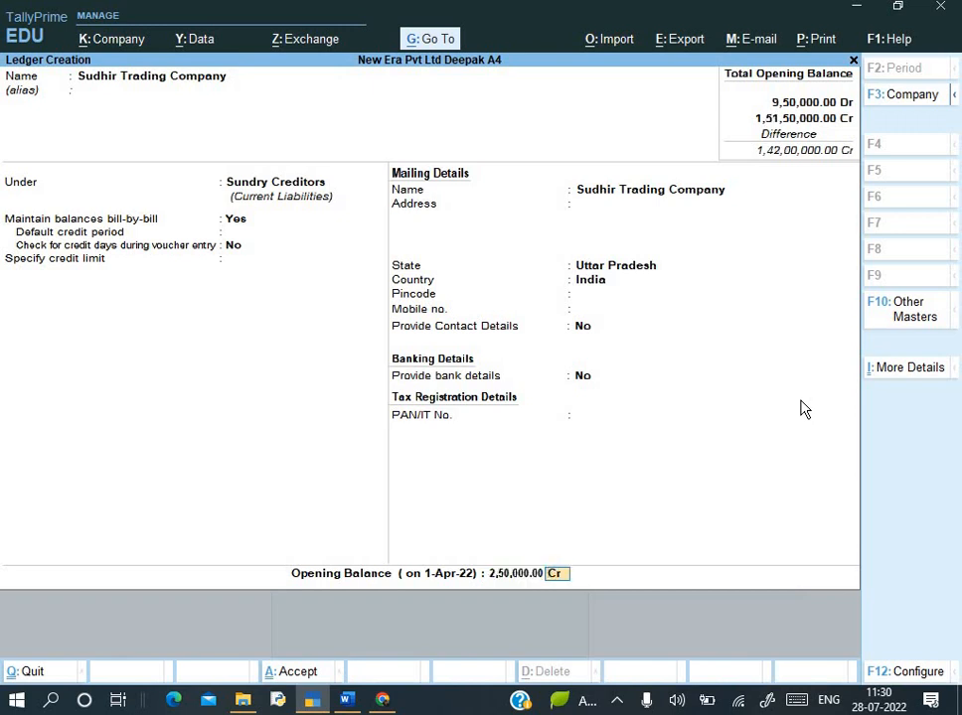
pyautogui.press('Return')
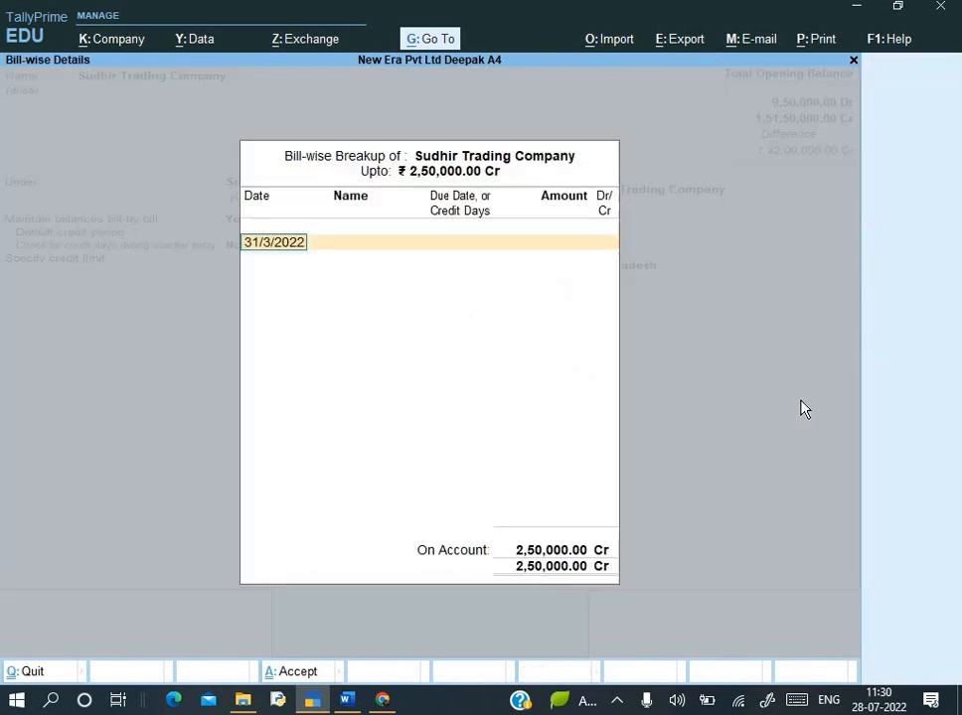
# - Add the opening bill Bill/0519/21-22 dated 1/3/2022 in the bill-wise breakup
pyautogui.hotkey('alt', 'Tab')
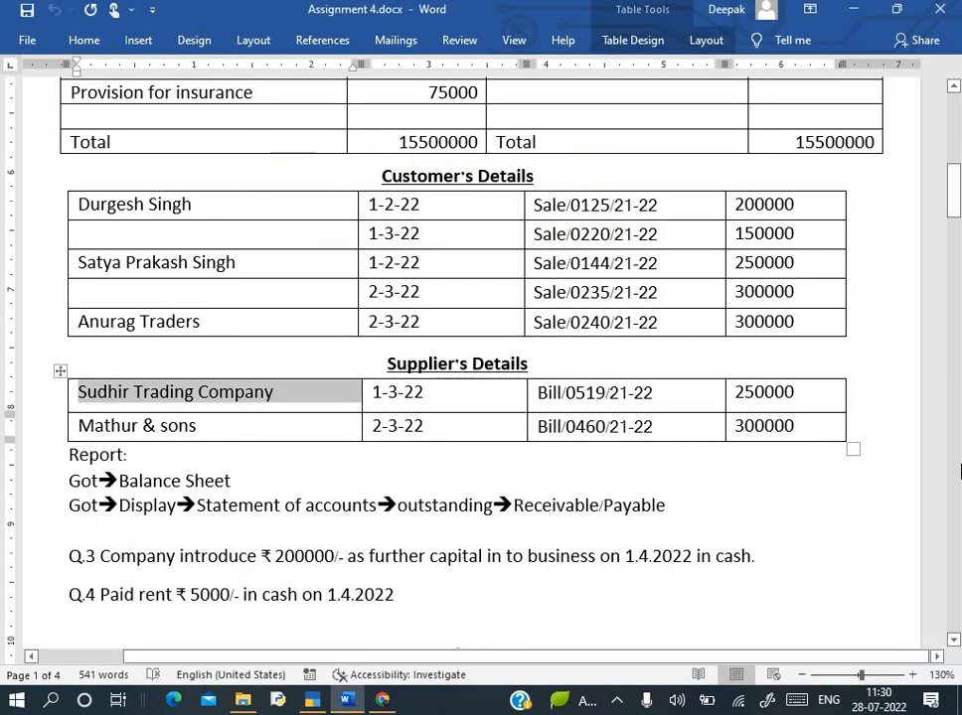
pyautogui.hotkey('alt', 'Tab')
pyautogui.write('1-3-22')
pyautogui.press('Return')
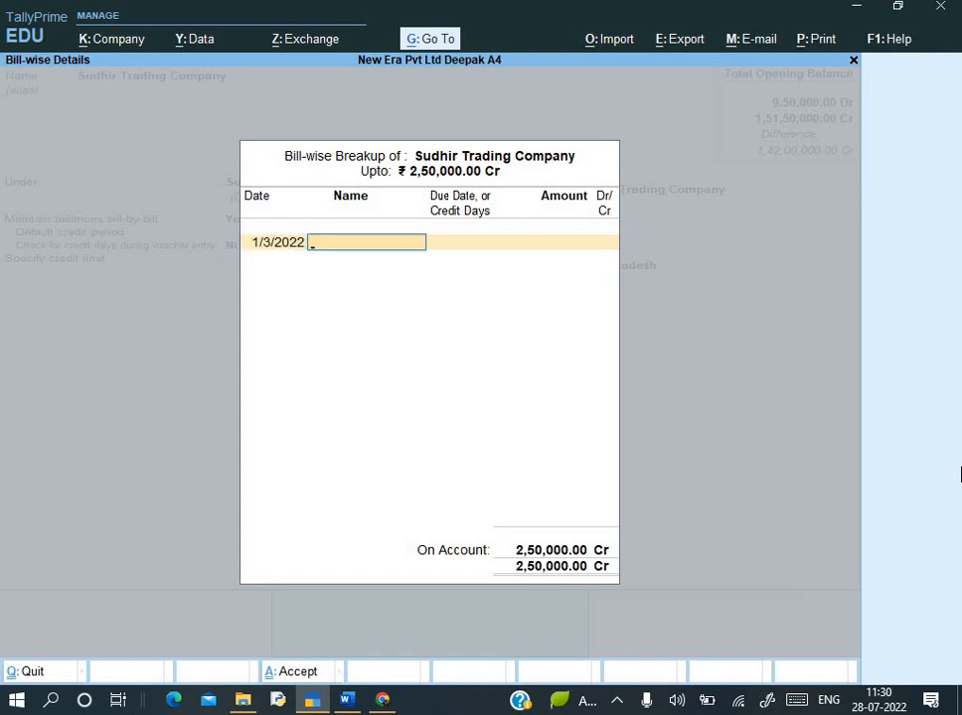
pyautogui.hotkey('alt', 'Tab')
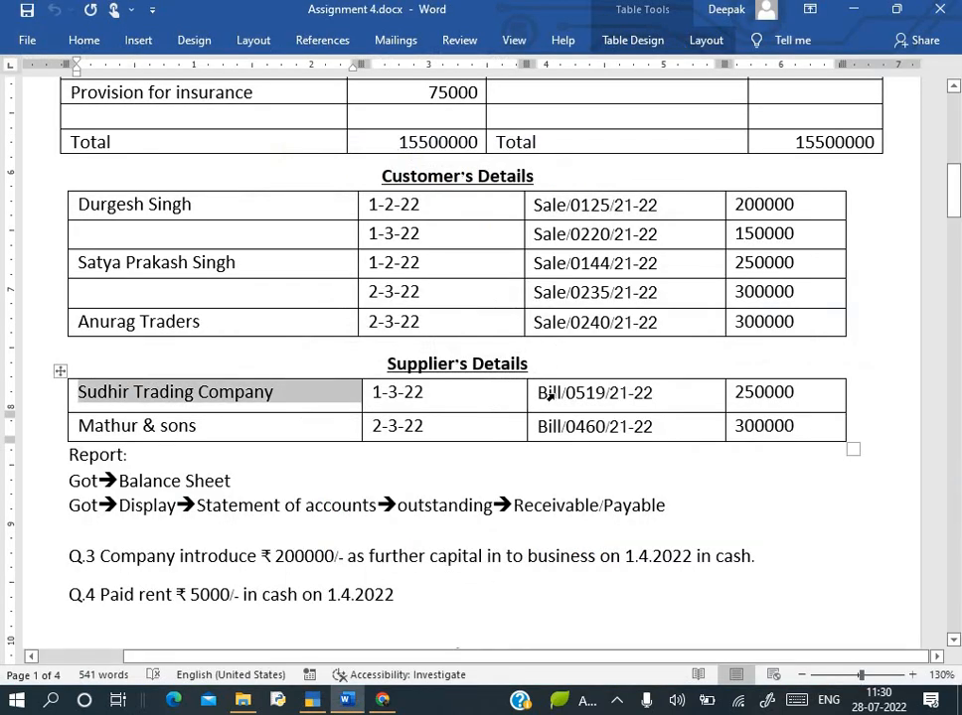
pyautogui.tripleClick(593, 396)
pyautogui.hotkey('ctrl', 'c')
pyautogui.hotkey('alt', 'Tab')
pyautogui.hotkey('ctrl', 'v')
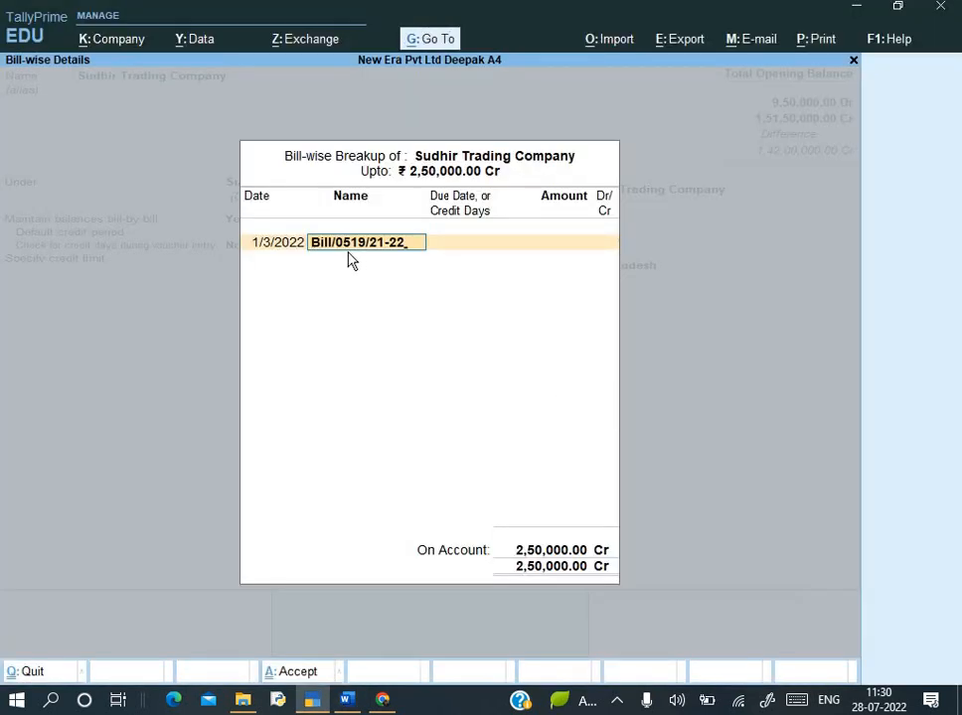
pyautogui.press('Return')
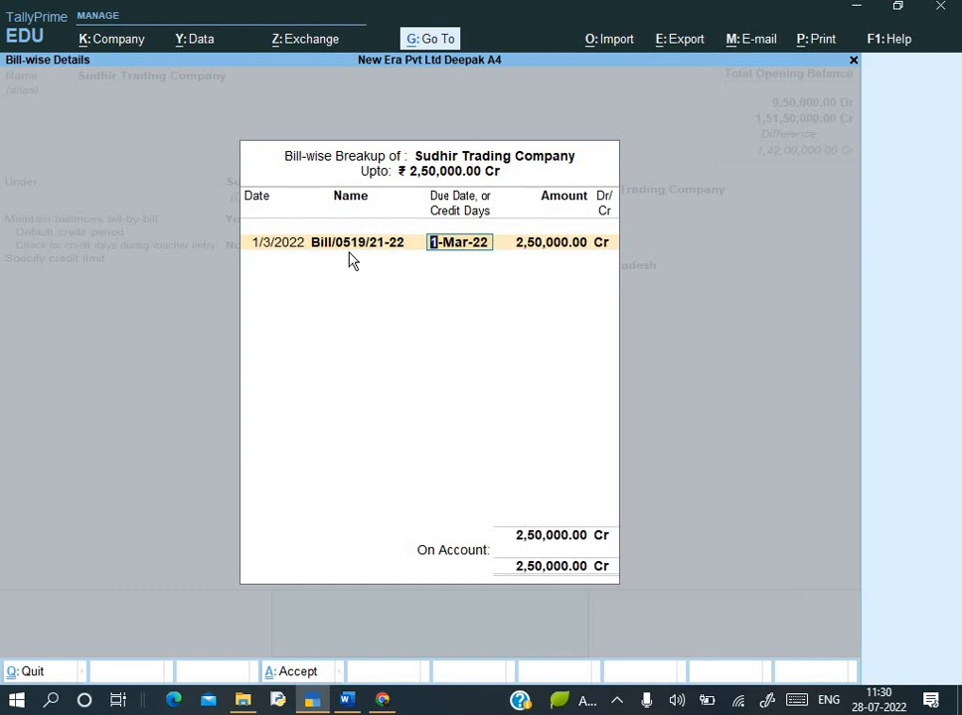
# - Leave the due date blank, confirm the 2,50,000 Cr bill amount, and save the ledger
pyautogui.hotkey('alt', 'Tab')
pyautogui.hotkey('alt', 'Tab')
pyautogui.press('BackSpace')
pyautogui.press('Return')
pyautogui.press('Return')
pyautogui.press('Return')
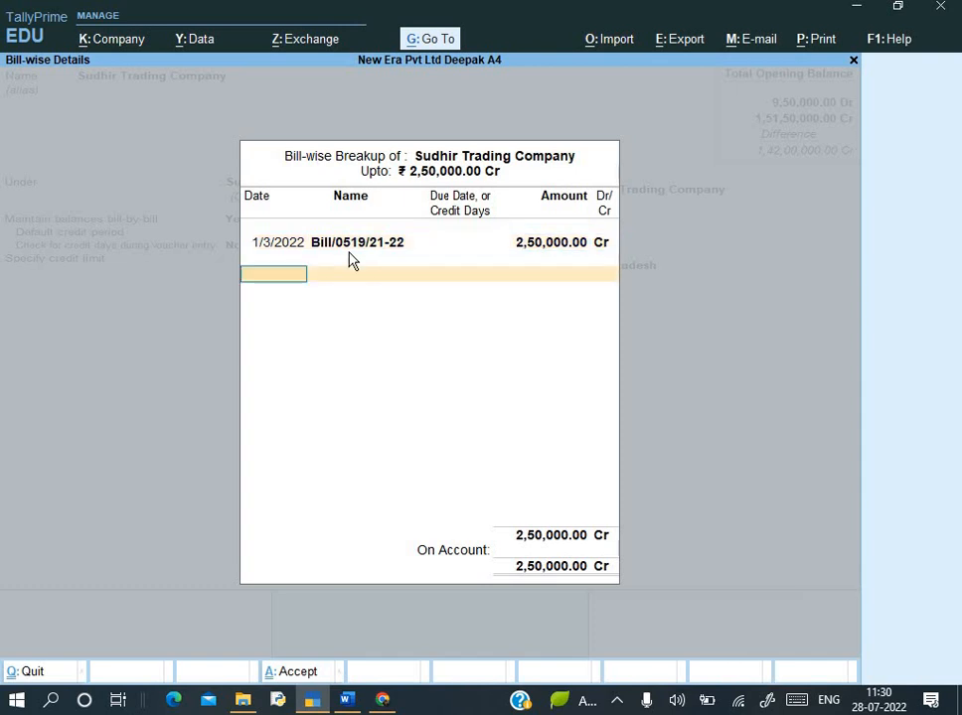
pyautogui.press('Return')
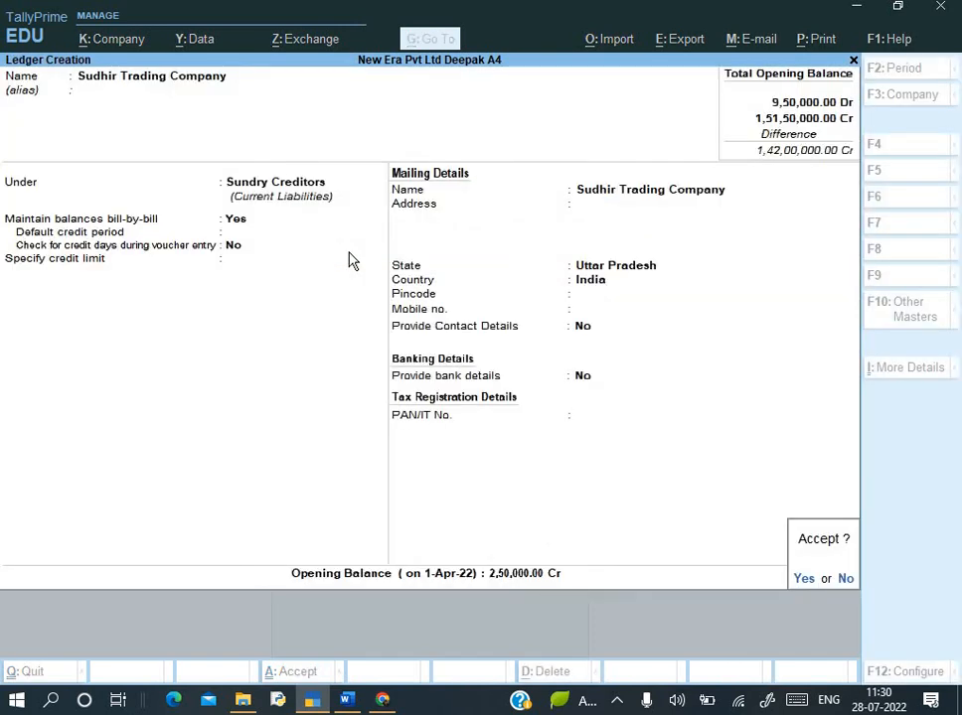
pyautogui.press('Return')
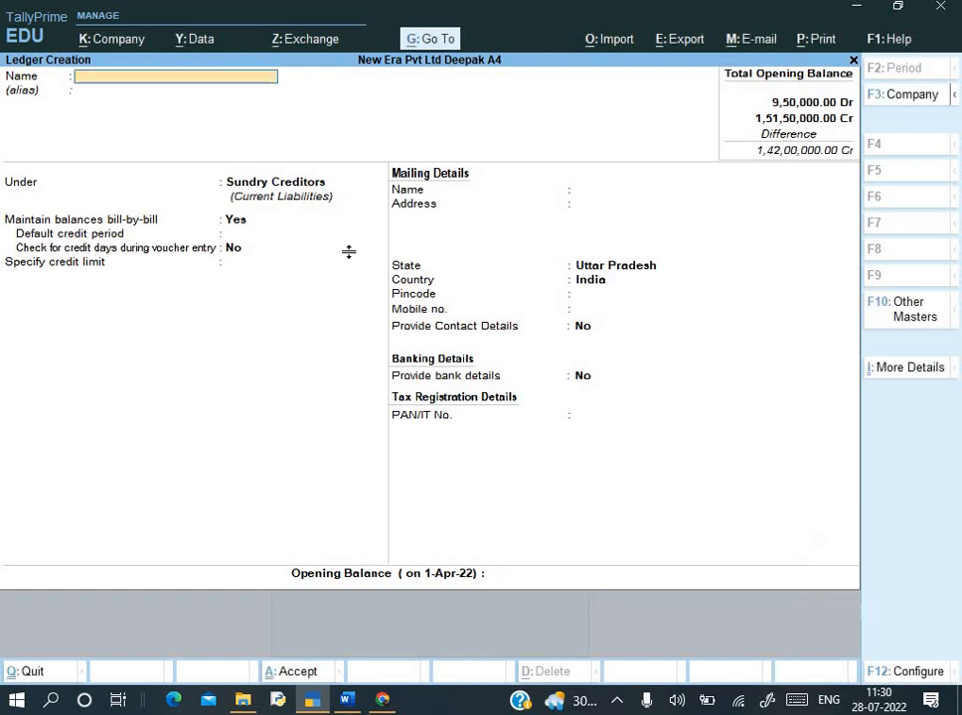
pyautogui.hotkey('alt', 'Tab')
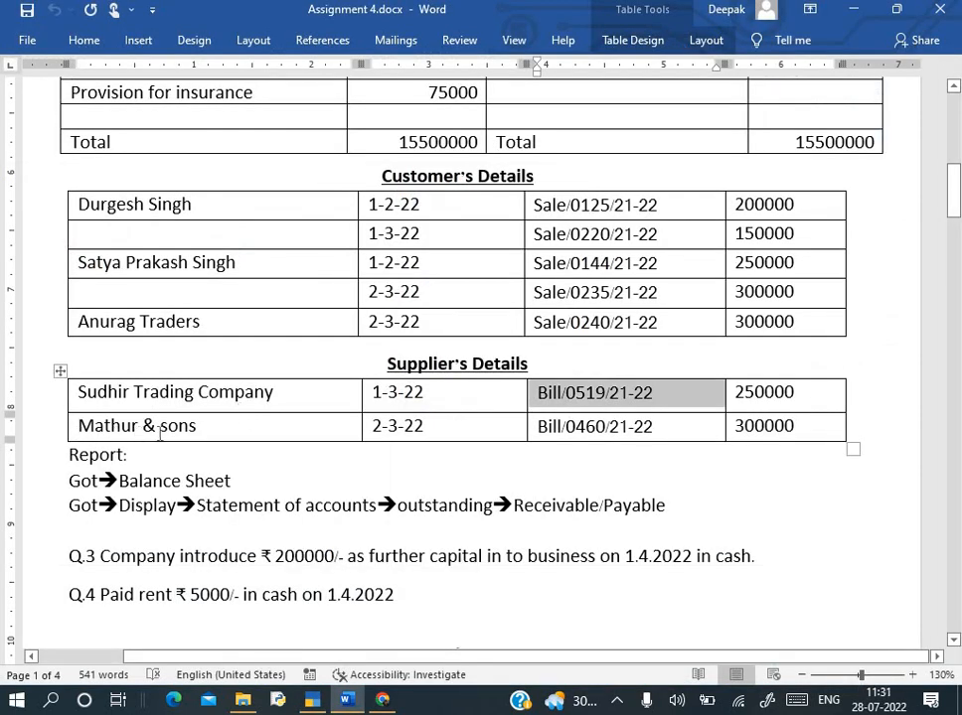
# - Name the ledger Mathur & sons, pasted from Word, with a 3,00,000 opening balance
pyautogui.moveTo(78, 426); pyautogui.dragTo(197, 427)
pyautogui.hotkey('ctrl', 'c')
pyautogui.hotkey('alt', 'Tab')
pyautogui.hotkey('ctrl', 'alt', 'v')
pyautogui.press('Return')
pyautogui.press('Return')
pyautogui.press('Return')
pyautogui.press('Return')
pyautogui.press('Return')
pyautogui.press('Return')
pyautogui.press('Return')
pyautogui.press('Return')
pyautogui.press('Return')
pyautogui.press('Return')
pyautogui.press('Return')
pyautogui.press('Return')
pyautogui.press('Return')
pyautogui.press('Return')
pyautogui.press('Return')
pyautogui.hotkey('alt', 'Tab')
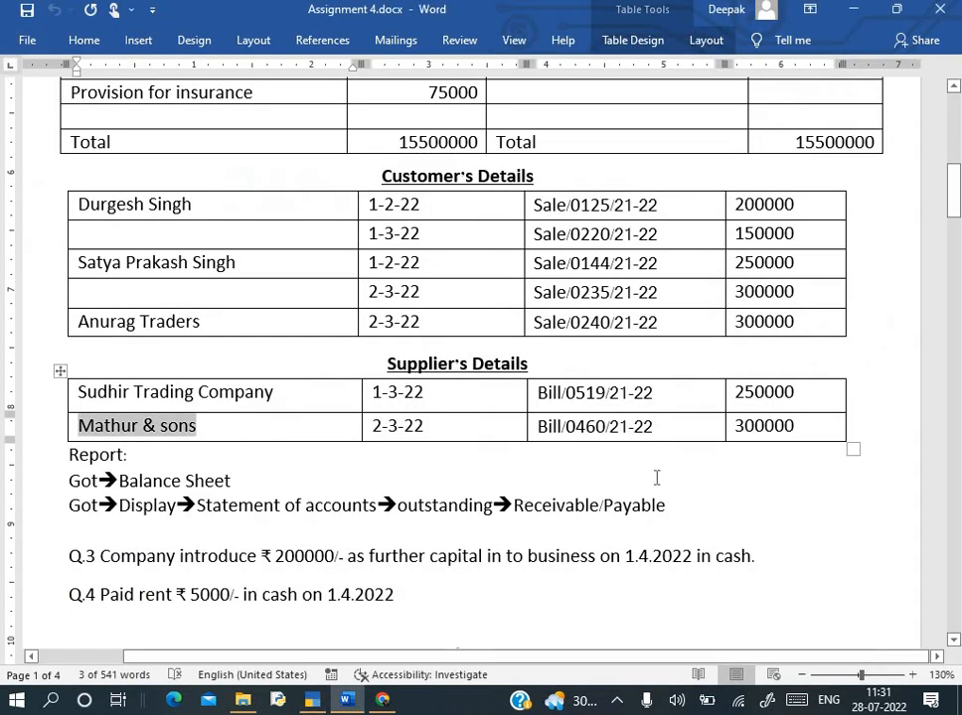
pyautogui.hotkey('alt', 'Tab')
pyautogui.write('3,00,000')
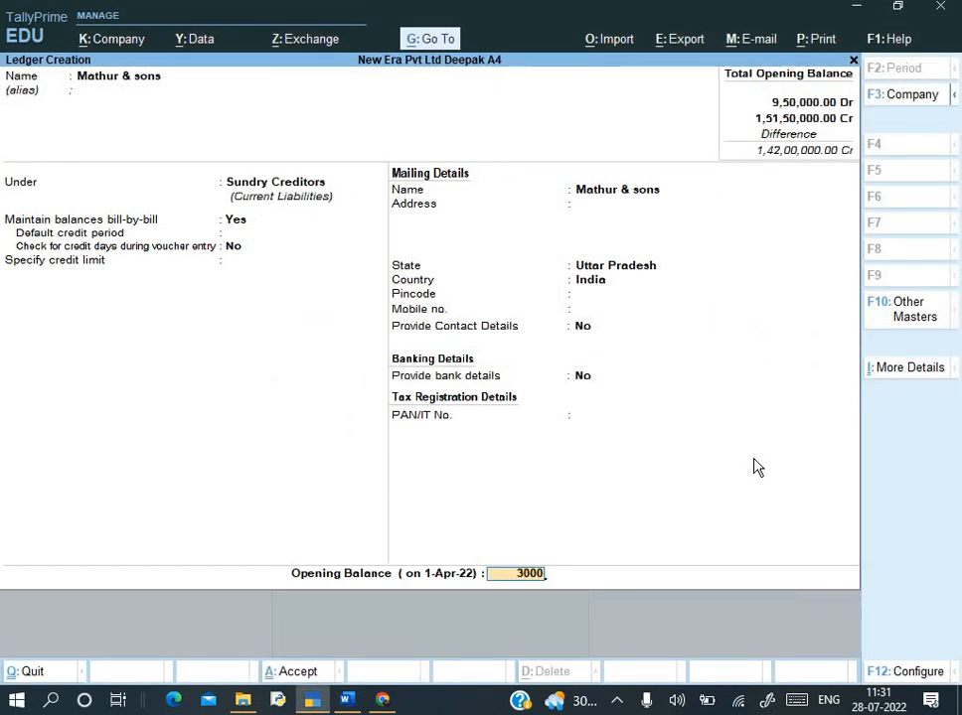
pyautogui.press('Return')
# - Add opening bill Bill/0460/21-22 dated 2-3-22 for 3,00,000 Cr and save the ledger
pyautogui.hotkey('alt', 'Tab')
pyautogui.hotkey('alt', 'Tab')
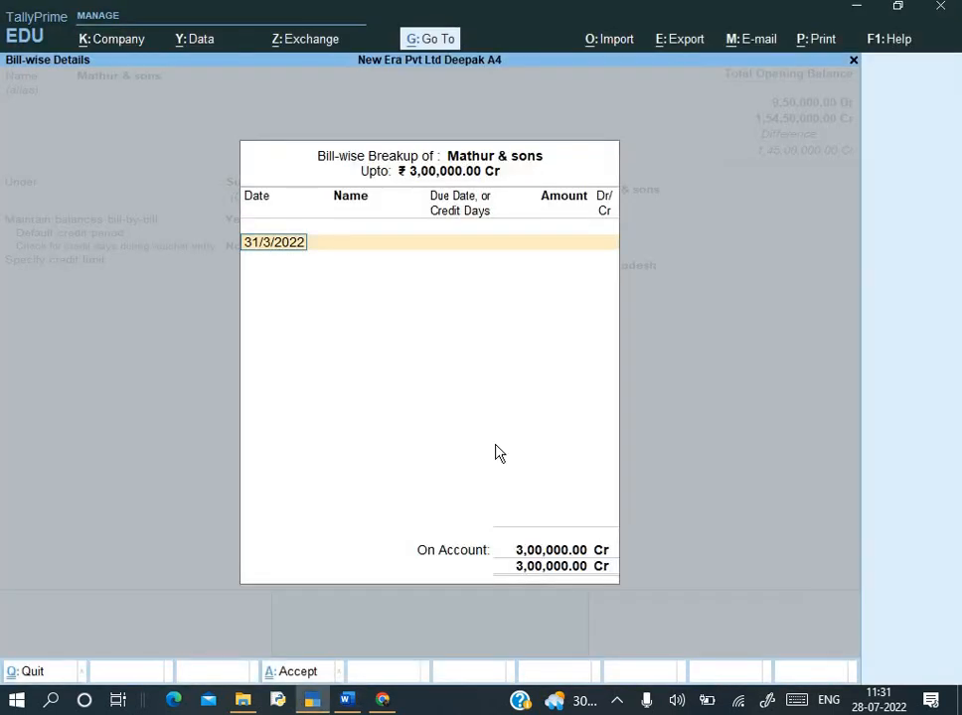
pyautogui.write('2-3-22')
pyautogui.press('Return')
pyautogui.hotkey('alt', 'Tab')
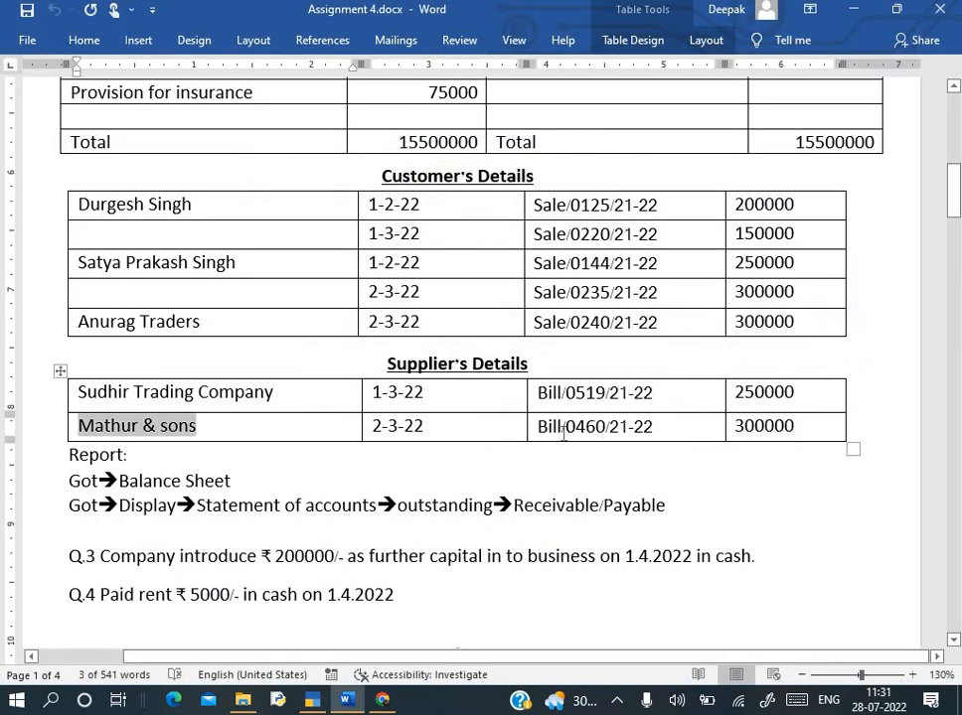
pyautogui.moveTo(538, 427); pyautogui.dragTo(668, 437)
pyautogui.hotkey('ctrl', 'c')
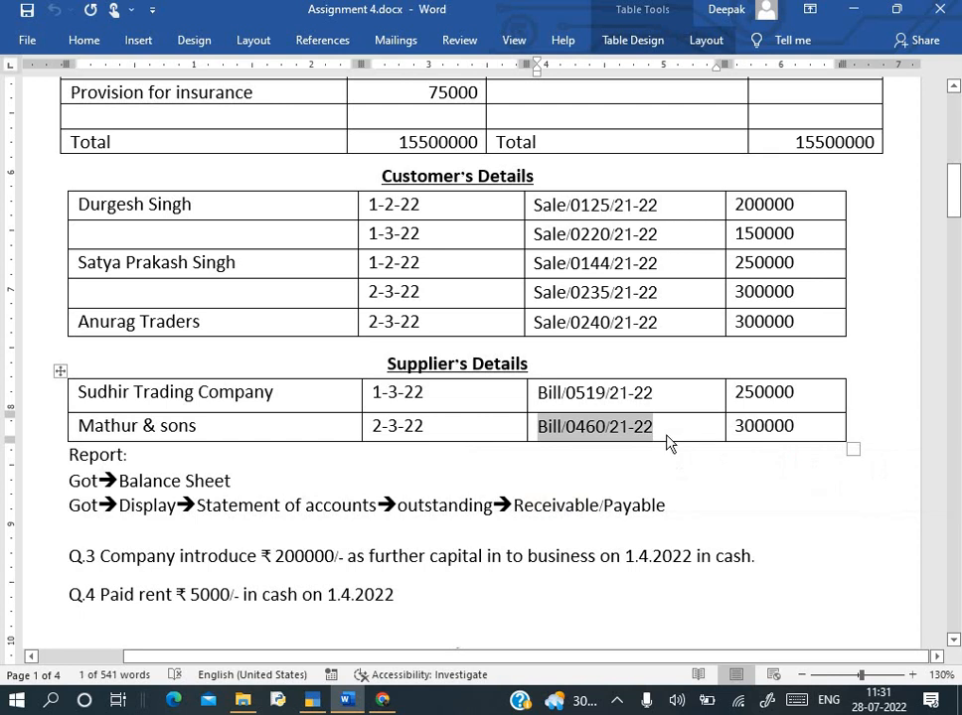
pyautogui.hotkey('alt', 'Tab')
pyautogui.hotkey('ctrl', 'alt', 'v')
pyautogui.press('Return')
pyautogui.press('BackSpace')
pyautogui.press('Return')
pyautogui.press('Return')
pyautogui.press('Return')
pyautogui.press('Return')
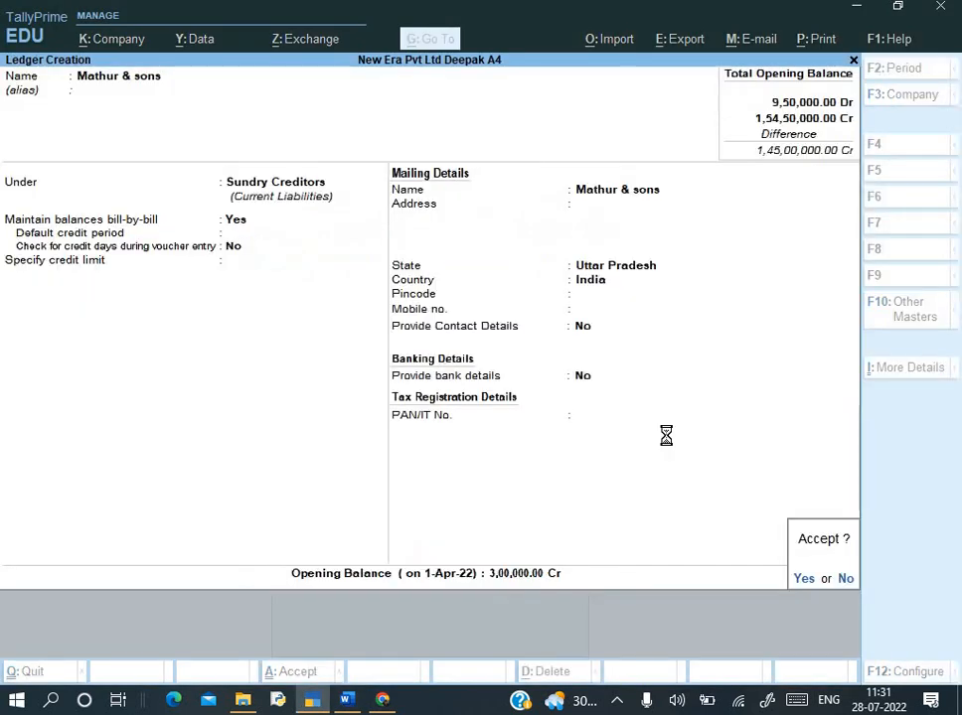
pyautogui.press('Return')
pyautogui.hotkey('alt', 'Tab')
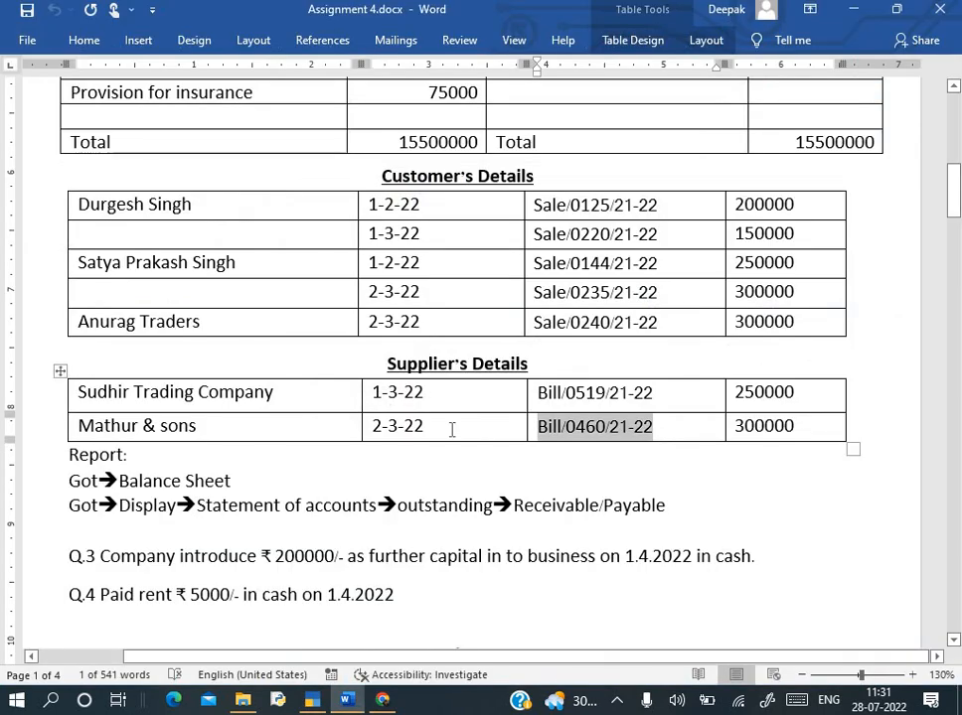
# - Create O/D from Union Bank under Bank OD A/c with a 1,50,000 Cr opening balance
pyautogui.scroll(5, 451, 430)
pyautogui.scroll(1, 303, 365)
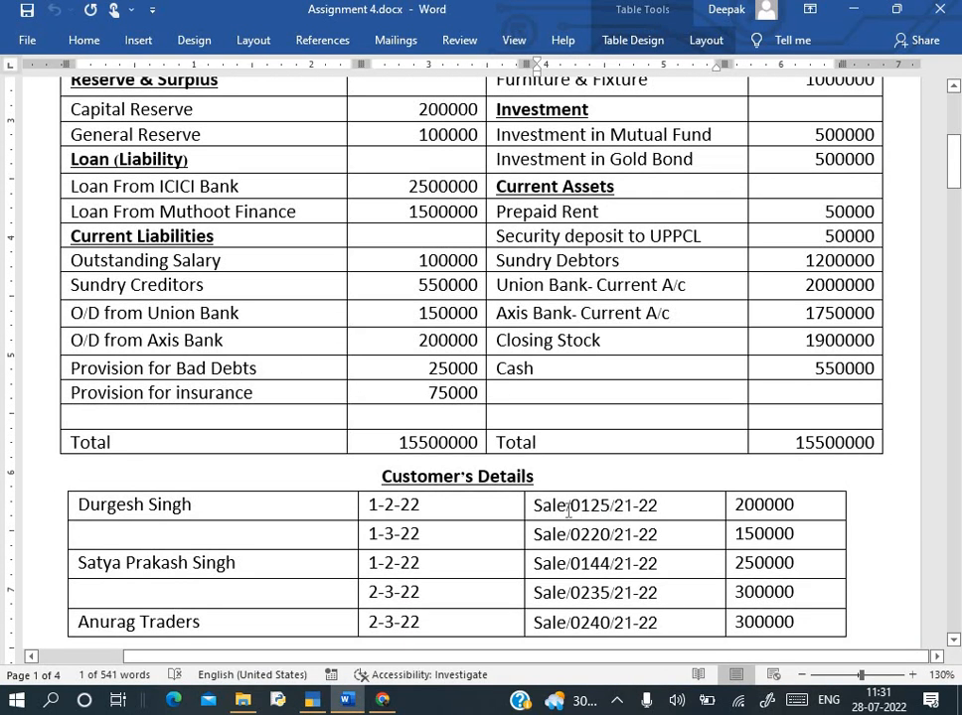
pyautogui.scroll(-3, 832, 558)
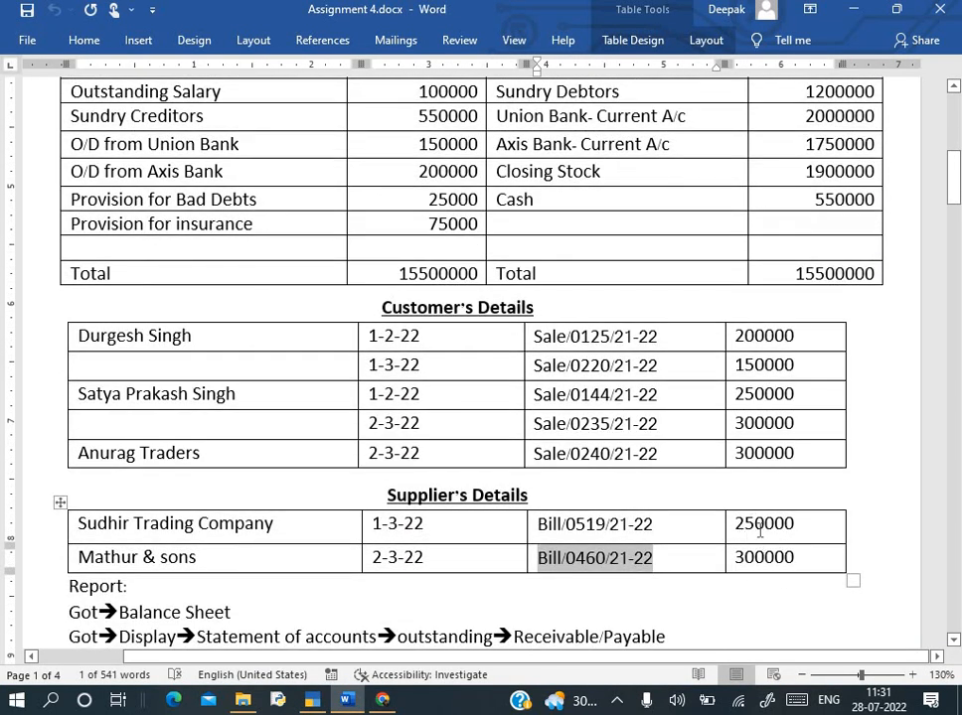
pyautogui.scroll(3, 281, 328)
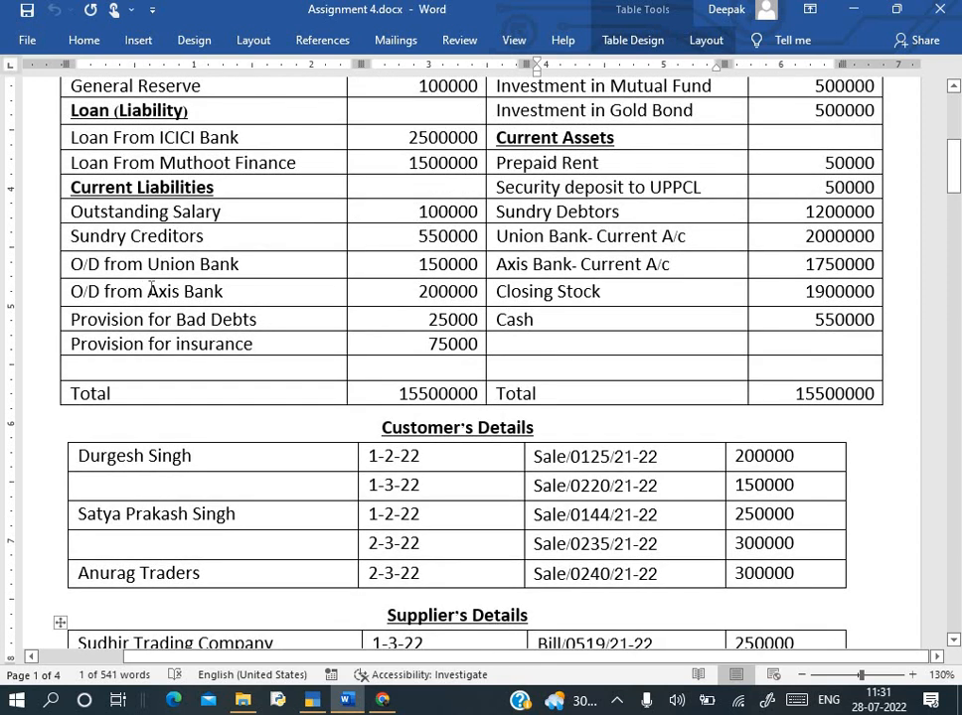
pyautogui.hotkey('alt', 'Tab')
pyautogui.hotkey('alt', 'Tab')
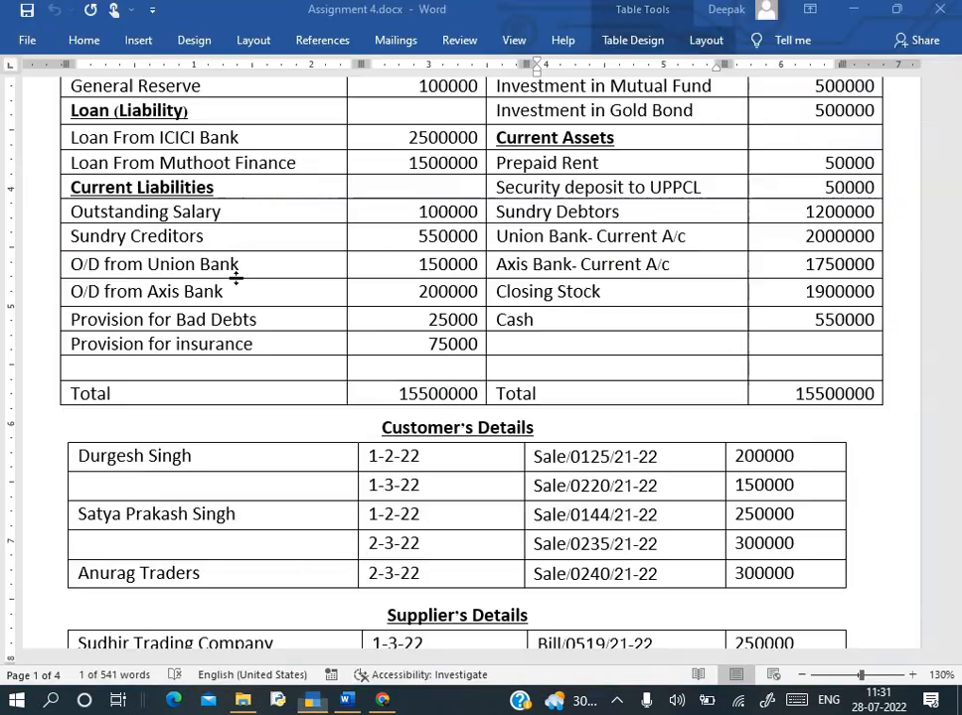
pyautogui.moveTo(82, 267); pyautogui.dragTo(235, 265)
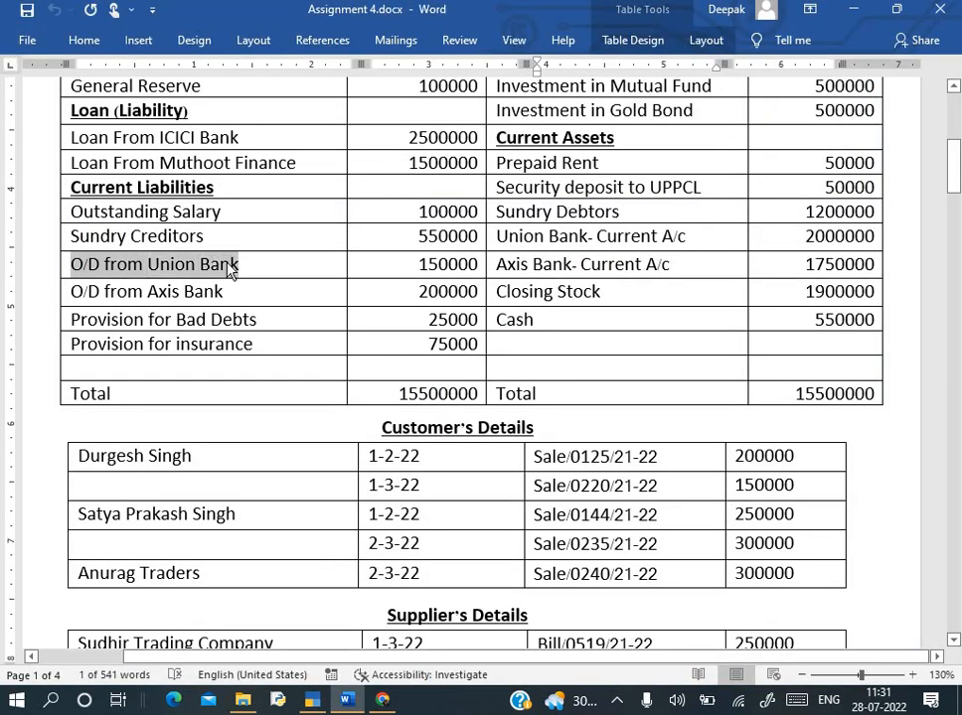
pyautogui.hotkey('alt', 'Tab')
pyautogui.hotkey('ctrl', 'alt', 'v')
pyautogui.press('Return')
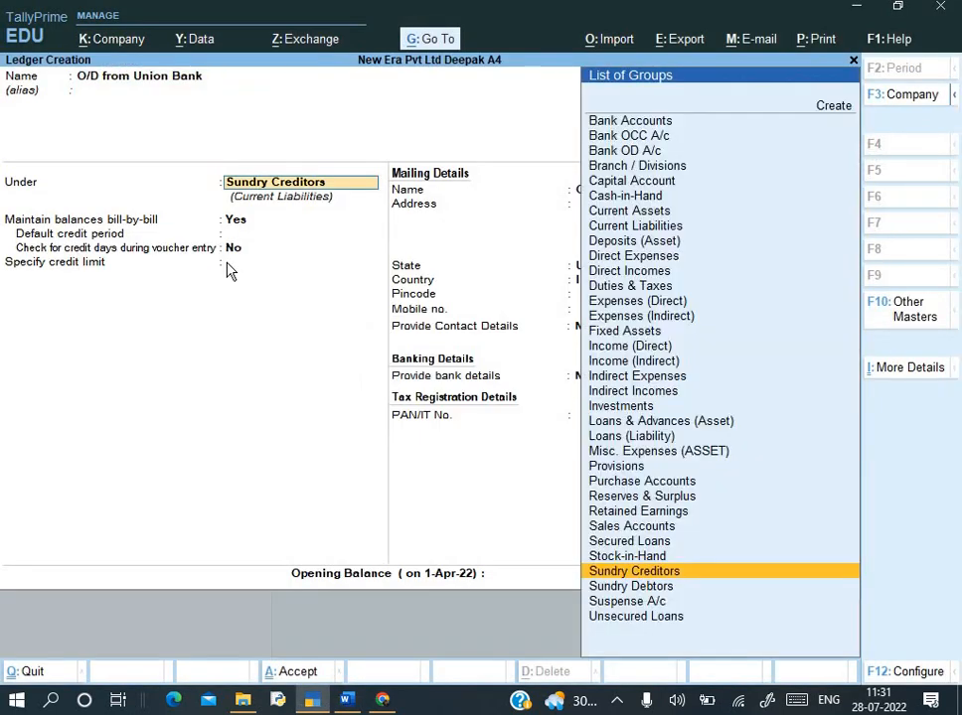
pyautogui.write('Ba')
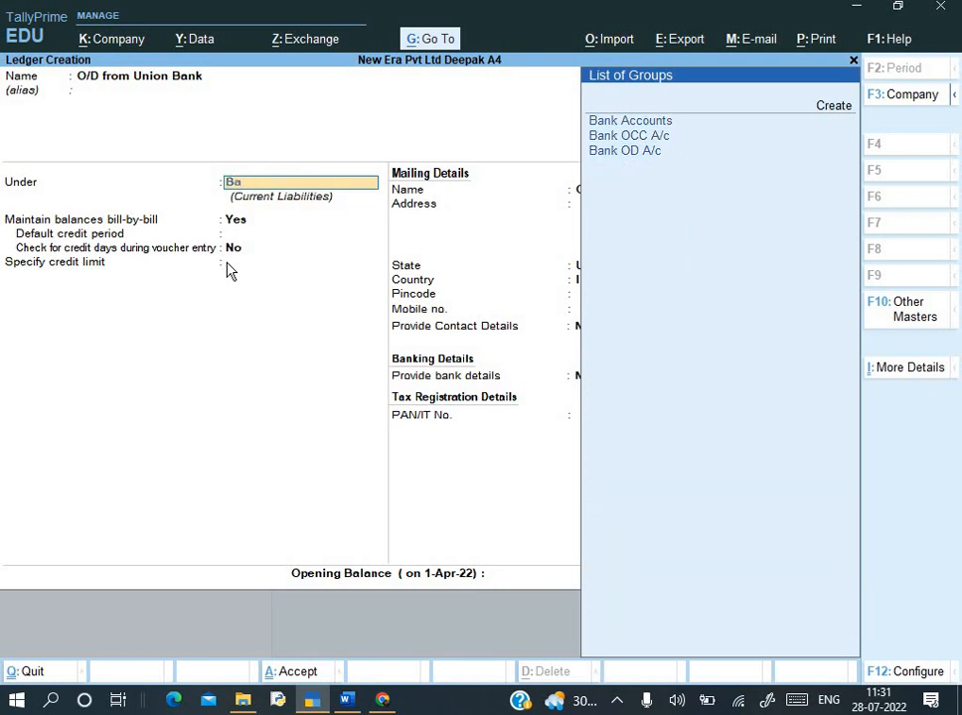
pyautogui.press('Down')
pyautogui.press('Down')
pyautogui.press('Return')
pyautogui.press('Return')
pyautogui.press('Return')
pyautogui.press('Return')
pyautogui.press('Return')
pyautogui.press('Return')
pyautogui.press('Return')
pyautogui.press('Return')
pyautogui.press('Return')
pyautogui.press('Return')
pyautogui.press('Return')
pyautogui.press('Return')
pyautogui.press('Return')
pyautogui.press('Return')
pyautogui.press('Return')
pyautogui.press('Return')
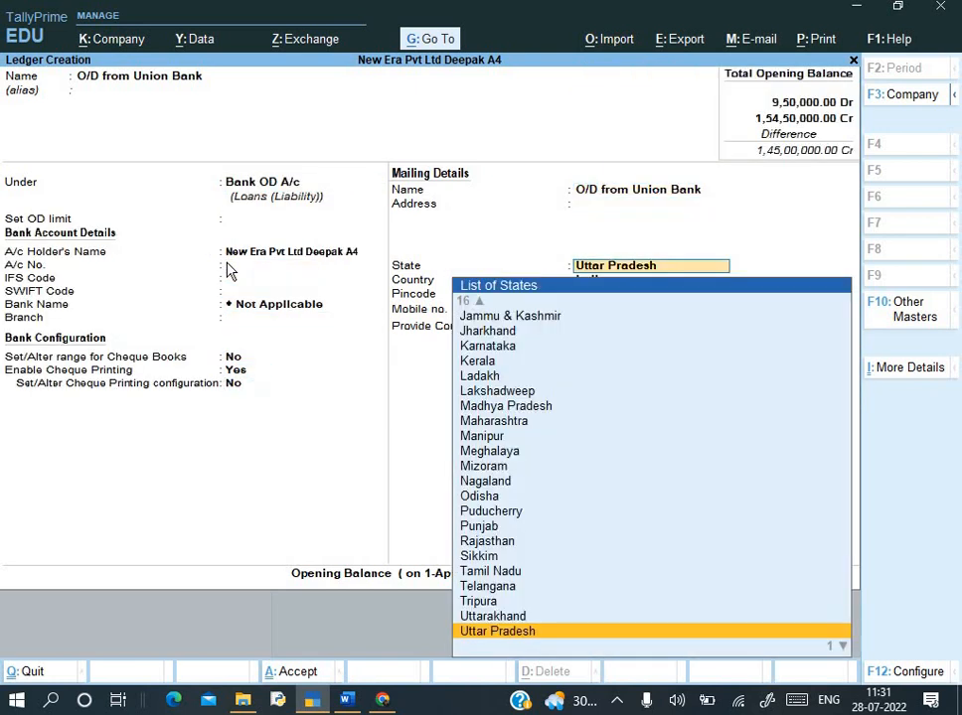
pyautogui.press('Return')
pyautogui.press('Return')
pyautogui.hotkey('alt', 'Tab')
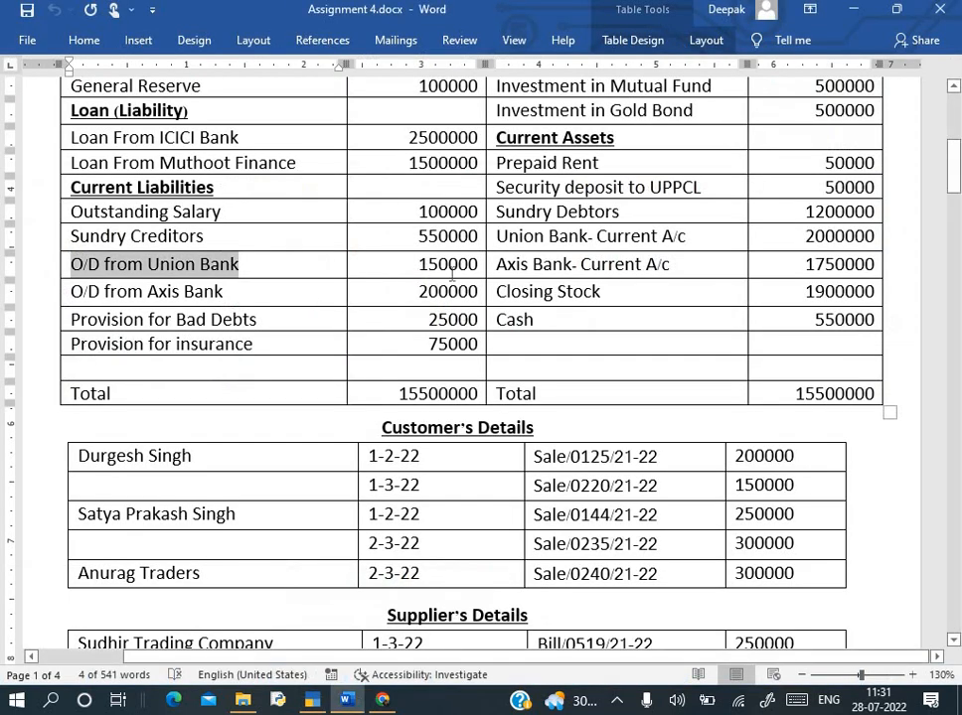
pyautogui.hotkey('alt', 'Tab')
pyautogui.write('1,50,')
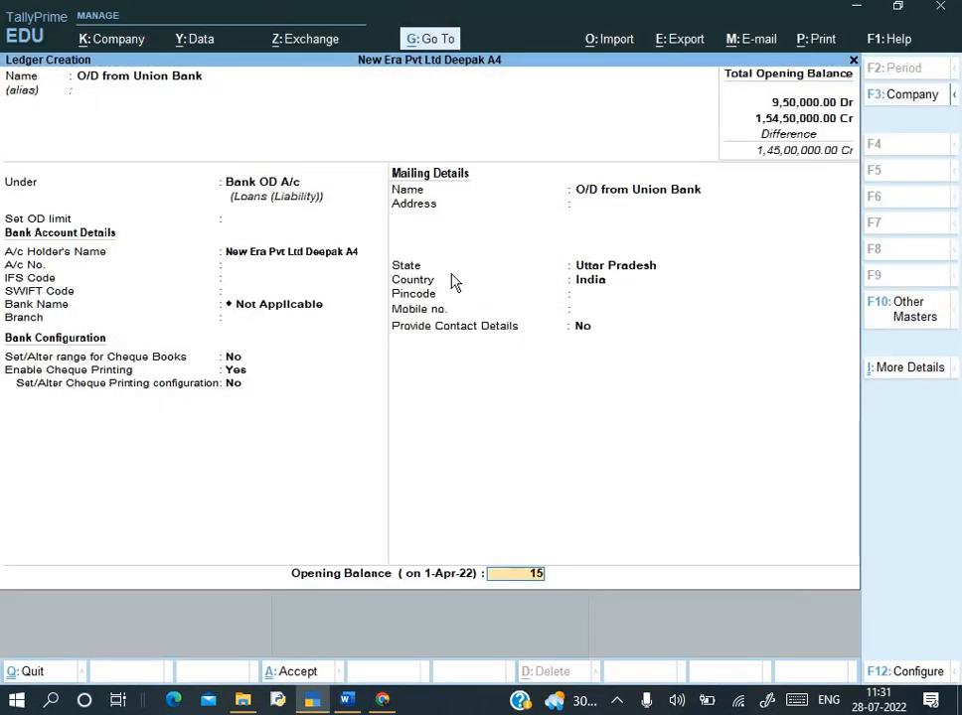
pyautogui.write('0000')
pyautogui.press('Return')
pyautogui.press('Return')
pyautogui.hotkey('alt', 'Tab')
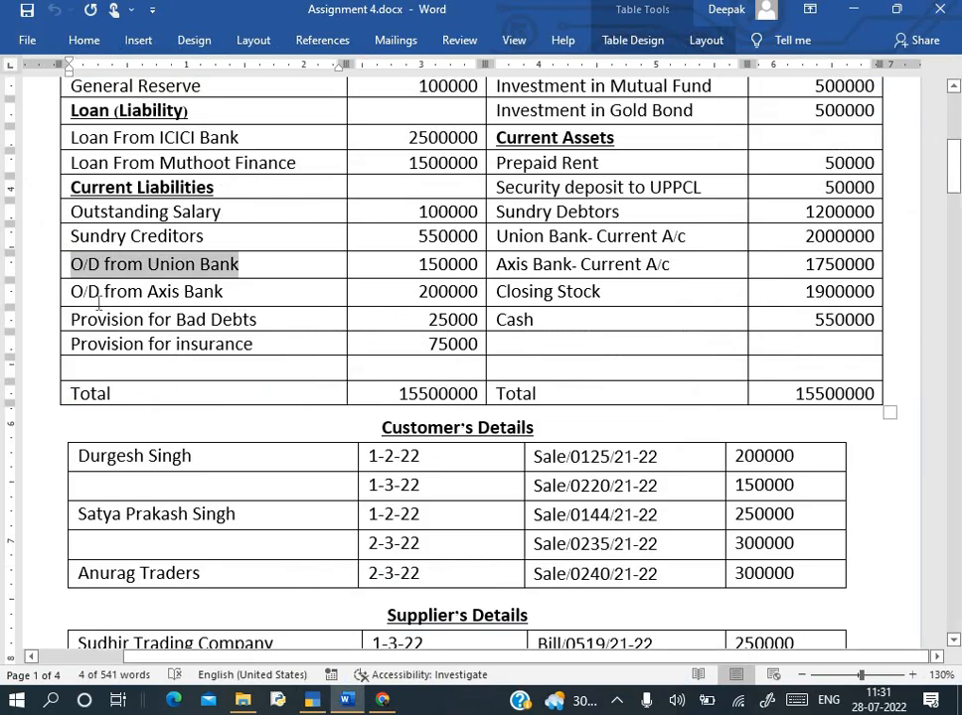
# - Create O/D from Axis Bank under Bank OD A/c with a 2,00,000 Cr opening balance
pyautogui.moveTo(73, 291); pyautogui.dragTo(236, 293)
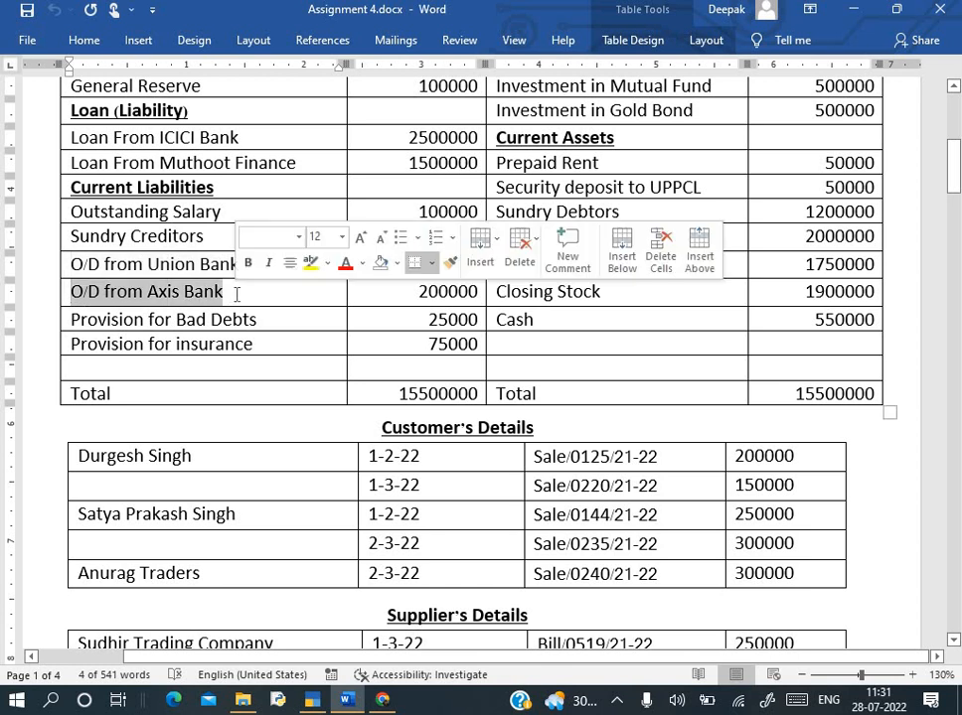
pyautogui.hotkey('alt', 'Tab')
pyautogui.hotkey('ctrl', 'alt', 'v')
pyautogui.press('Return')
pyautogui.press('Return')
pyautogui.press('Return')
pyautogui.press('Return')
pyautogui.press('Return')
pyautogui.press('Return')
pyautogui.press('Return')
pyautogui.press('Return')
pyautogui.press('Return')
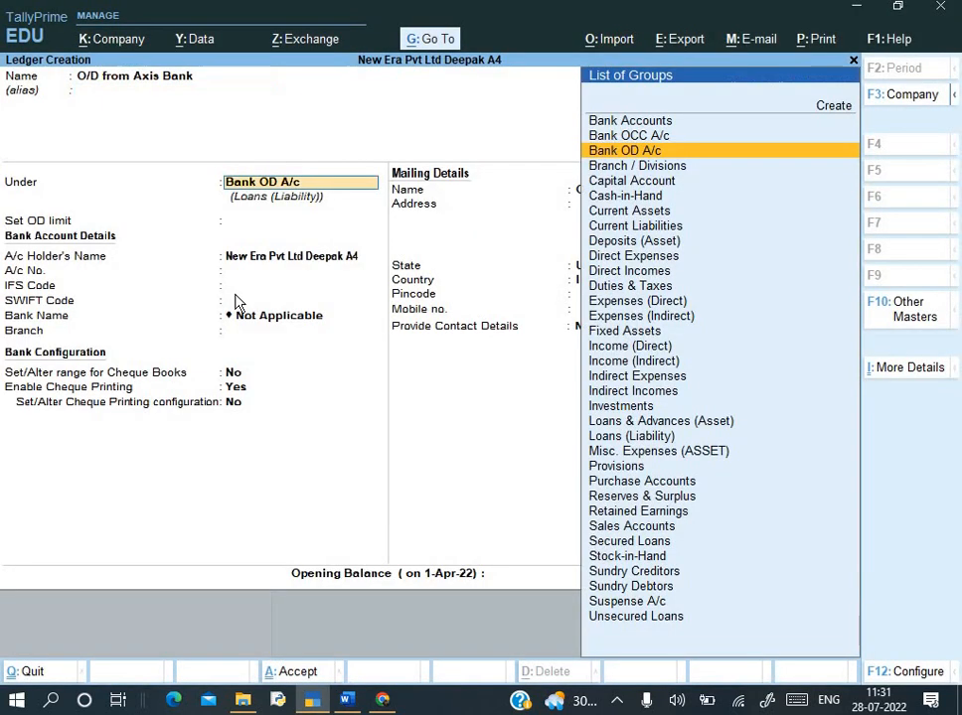
pyautogui.press('Return')
pyautogui.press('Return')
pyautogui.press('Return')
pyautogui.press('Return')
pyautogui.press('Return')
pyautogui.press('Return')
pyautogui.press('Return')
pyautogui.press('Return')
pyautogui.press('Return')
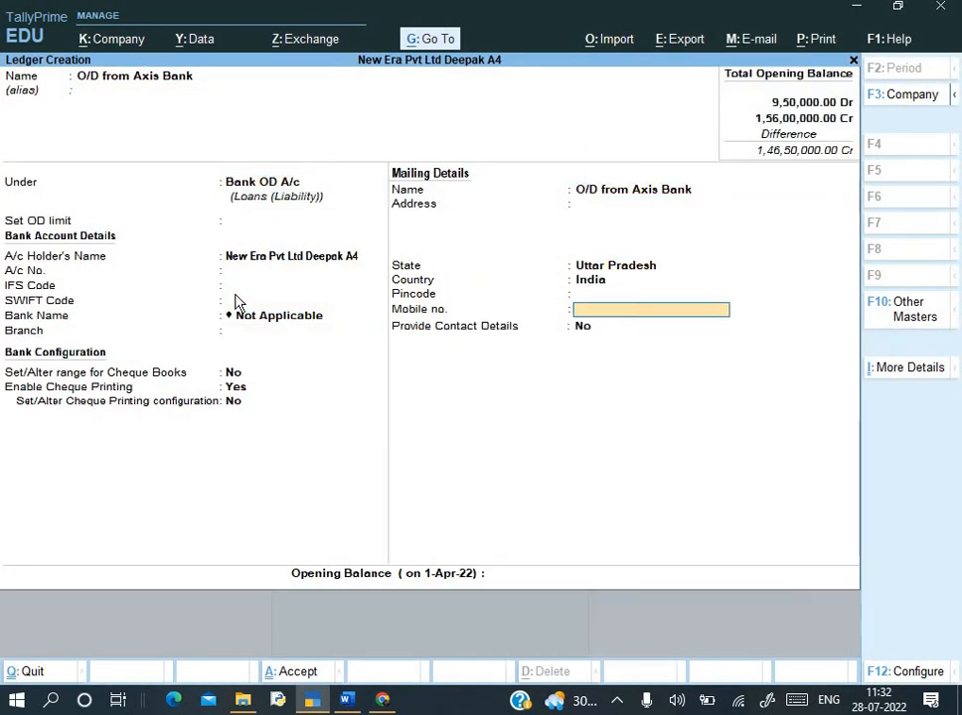
pyautogui.write('200000')
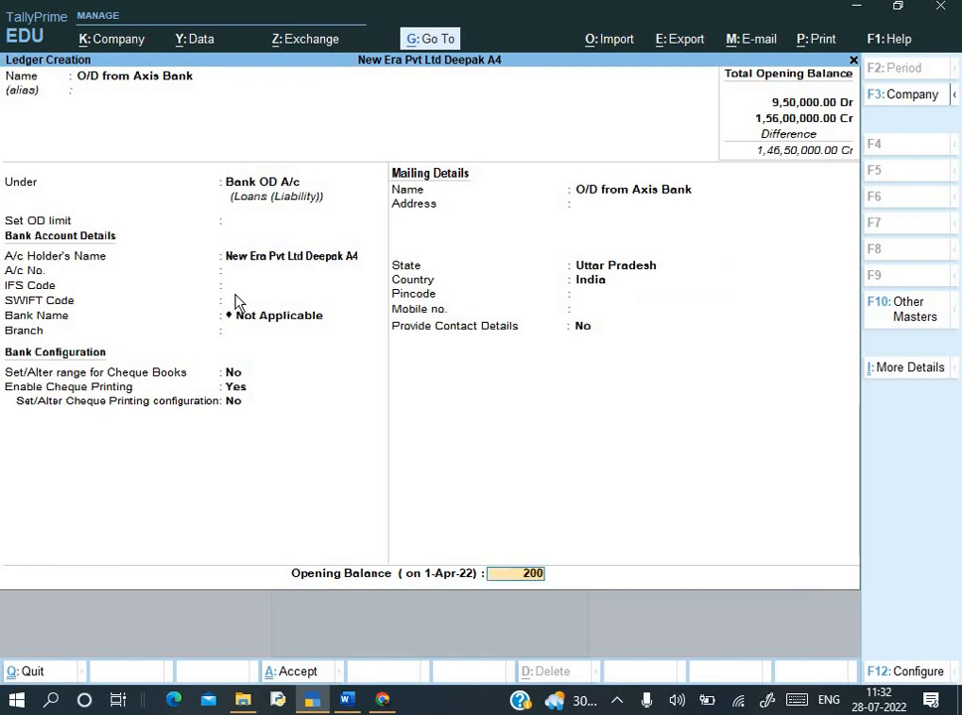
pyautogui.press('Return')
pyautogui.press('Return')
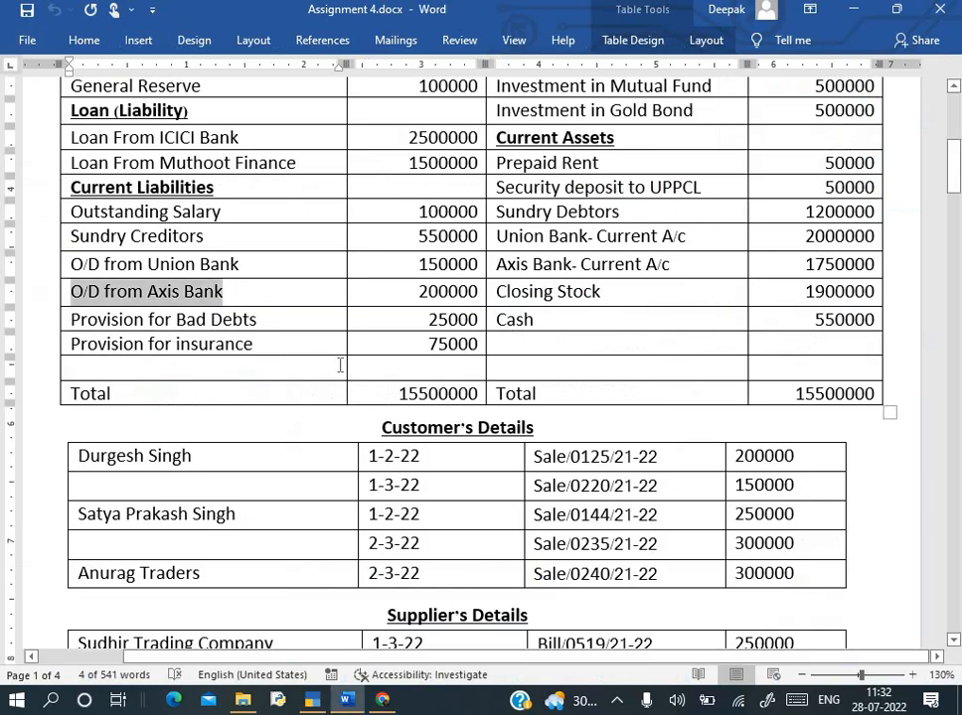
pyautogui.hotkey('alt', 'Tab')
pyautogui.moveTo(72, 319); pyautogui.dragTo(272, 316)
# - Create Provision for Bad Debts under Provisions with a 25,000 opening balance
pyautogui.hotkey('ctrl', 'c')
pyautogui.hotkey('alt', 'Tab')
pyautogui.hotkey('ctrl', 'v')
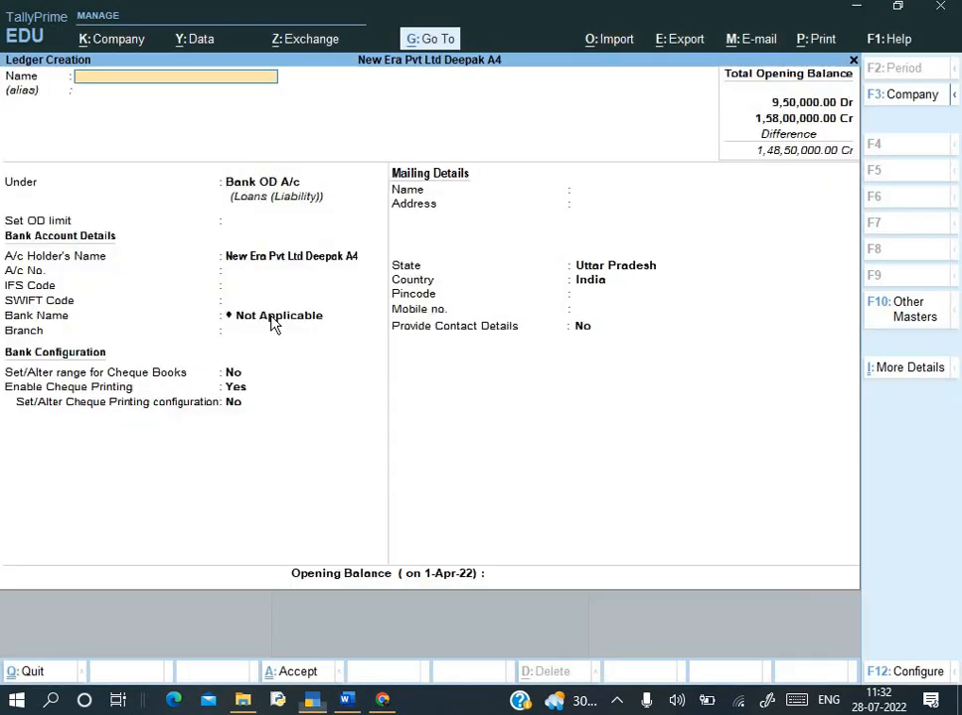
pyautogui.press('Return')
pyautogui.write('Pro')
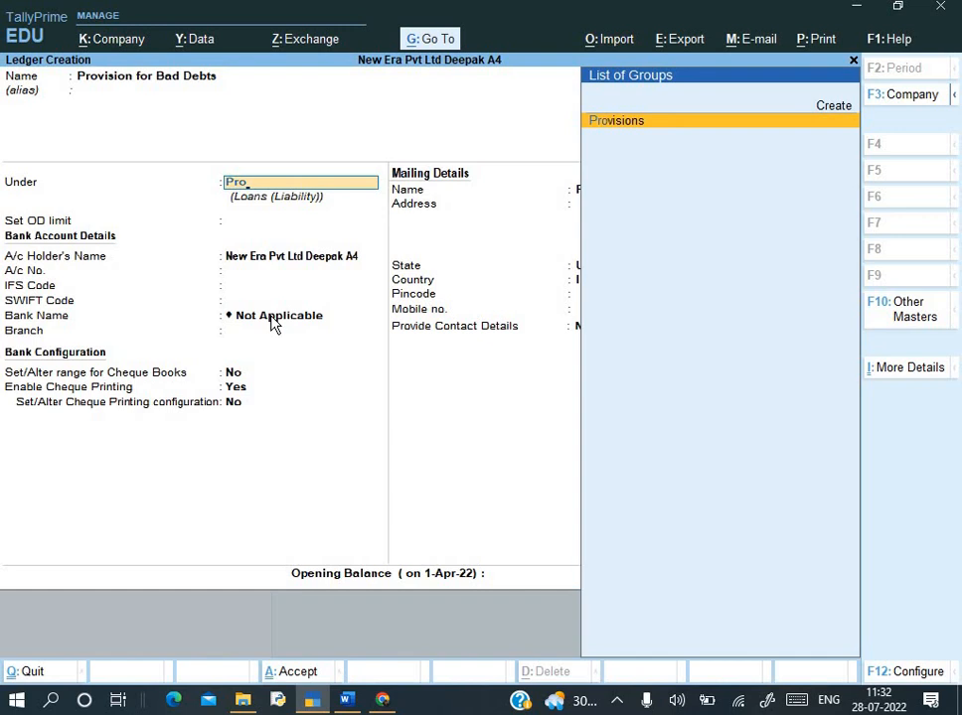
pyautogui.press('Return')
pyautogui.press('Return')
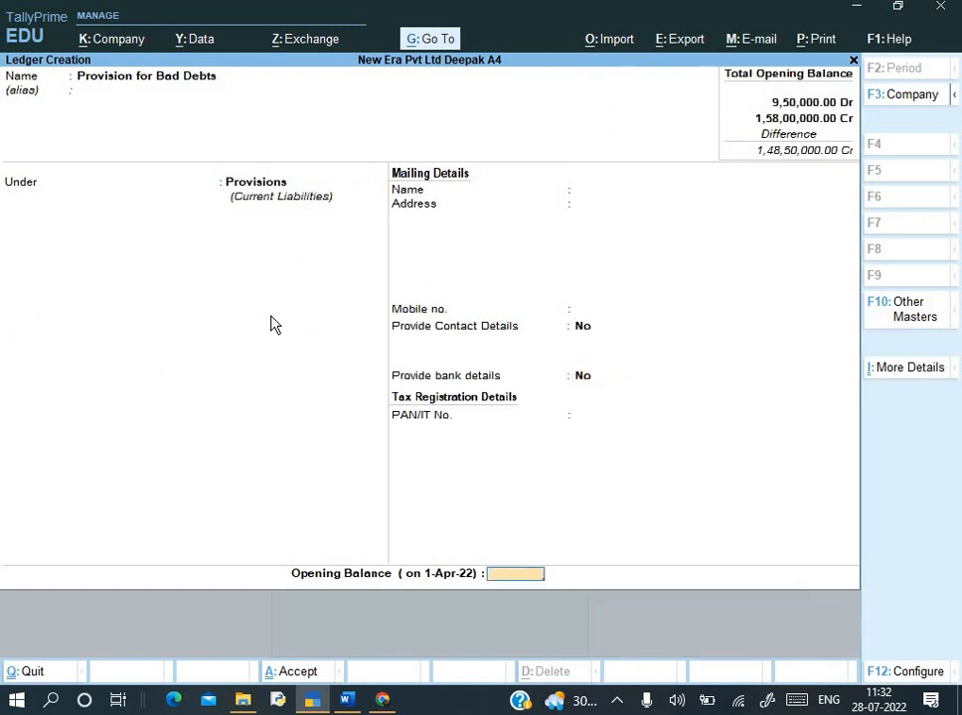
pyautogui.write('25,000')
pyautogui.press('Return')
# - Create Provision for insurance under Provisions with a 75,000 Cr opening balance
pyautogui.hotkey('alt', 'Tab')
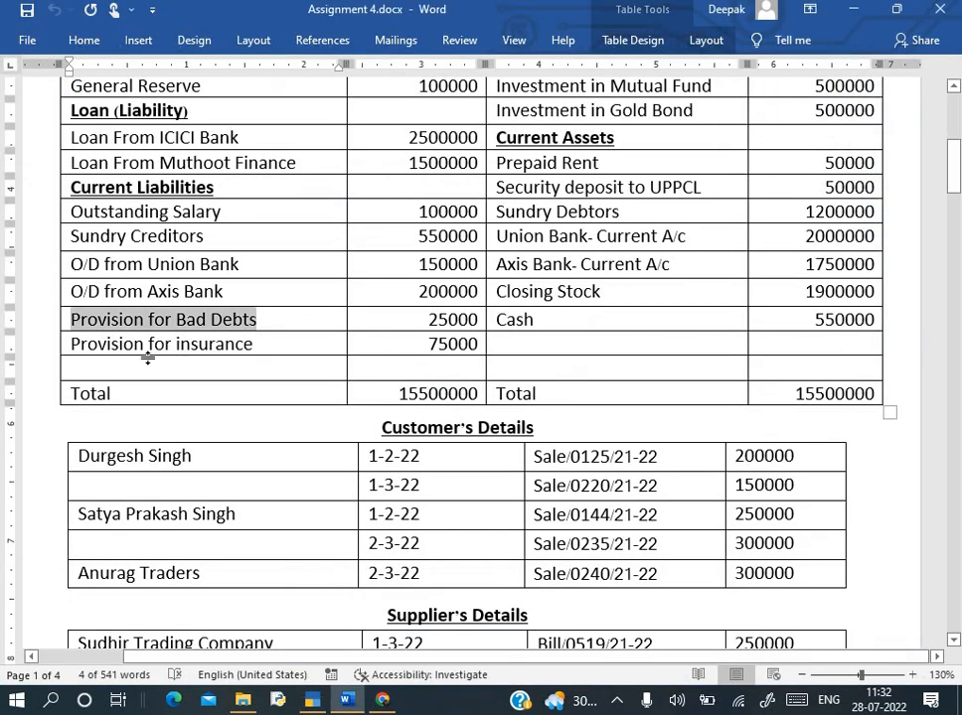
pyautogui.moveTo(93, 343); pyautogui.dragTo(224, 358)
pyautogui.hotkey('ctrl', 'c')
pyautogui.hotkey('alt', 'Tab')
pyautogui.hotkey('ctrl', 'alt', 'v')
pyautogui.press('Return')
pyautogui.press('Return')
pyautogui.press('Return')
pyautogui.press('Return')
pyautogui.press('Return')
pyautogui.press('Return')
pyautogui.press('Return')
pyautogui.press('Return')
pyautogui.press('Return')
pyautogui.press('Return')
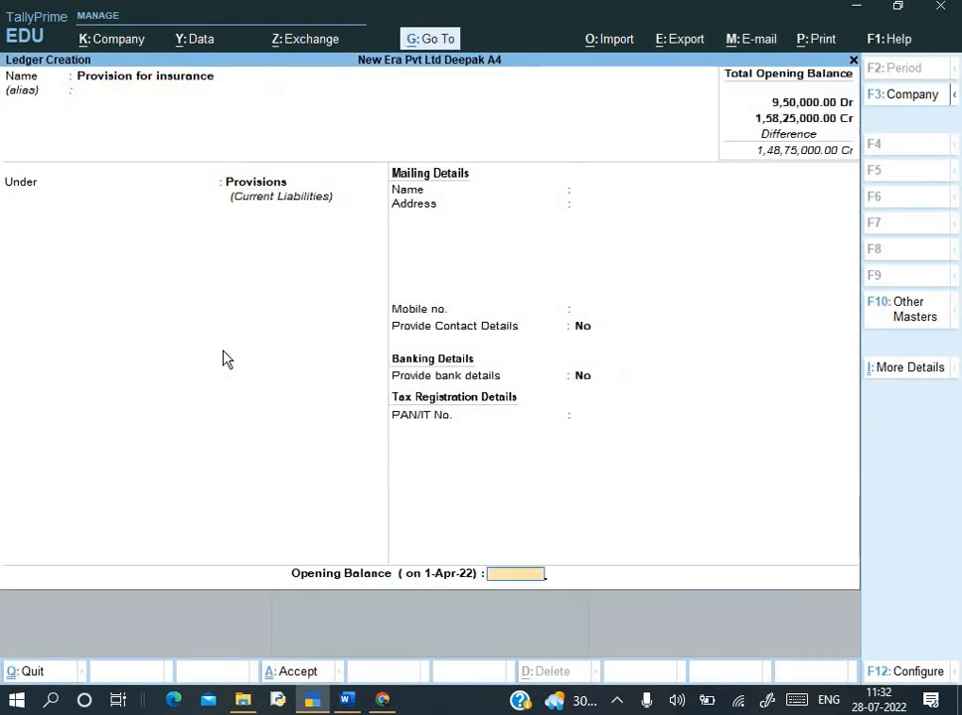
pyautogui.press('BackSpace')
pyautogui.hotkey('alt', 'Tab')
pyautogui.hotkey('alt', 'Tab')
pyautogui.write('75000')
pyautogui.press('Return')
pyautogui.press('Return')
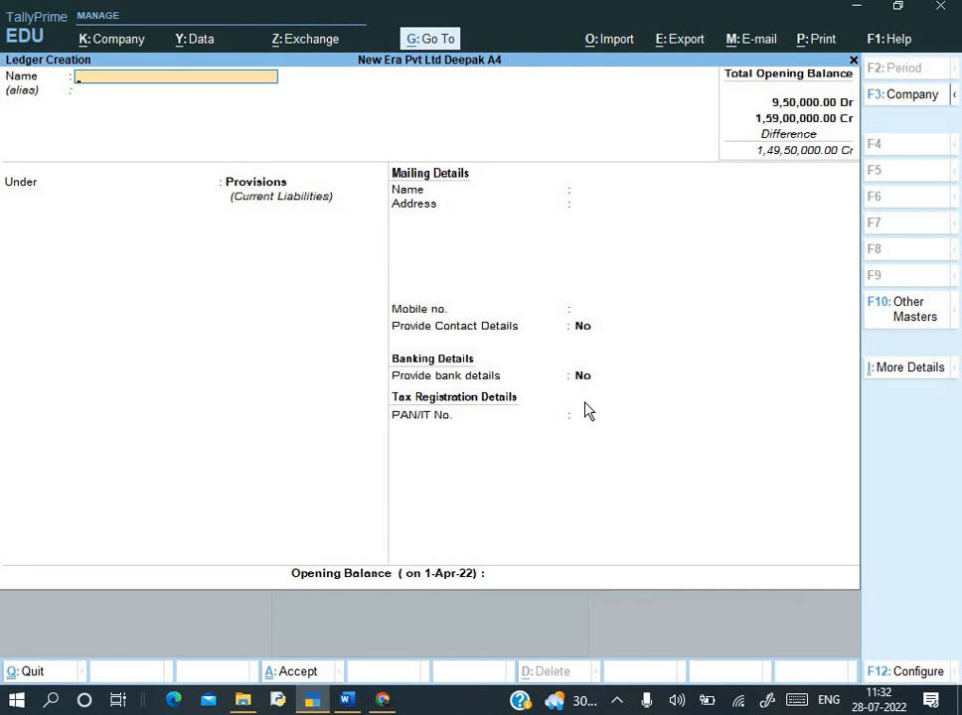
pyautogui.hotkey('alt', 'Tab')
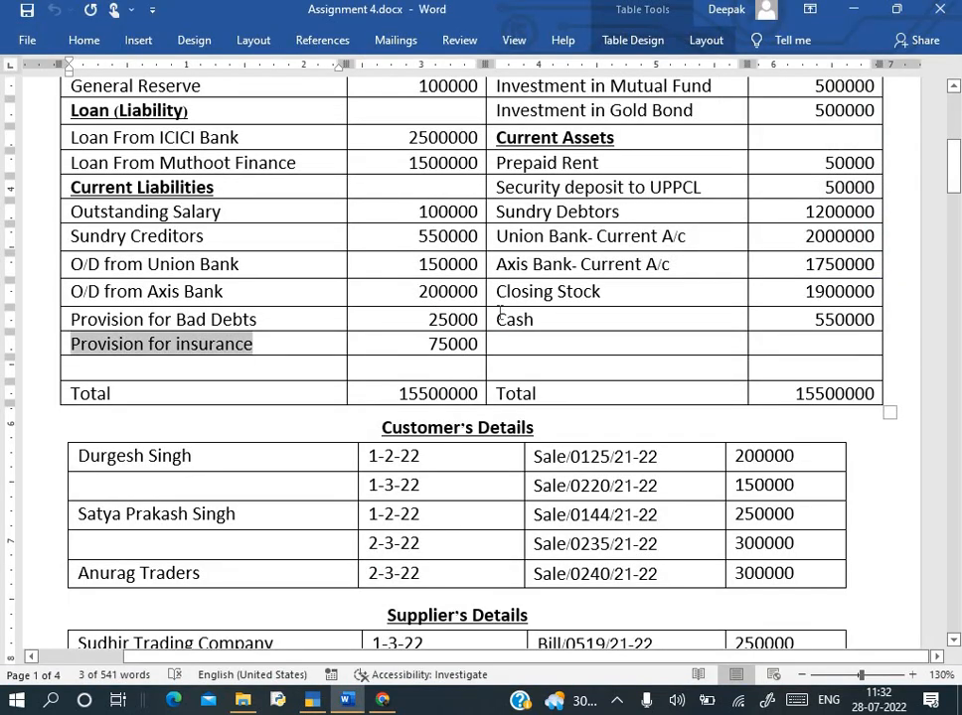
pyautogui.scroll(3, 499, 311)
pyautogui.scroll(4, 499, 311)
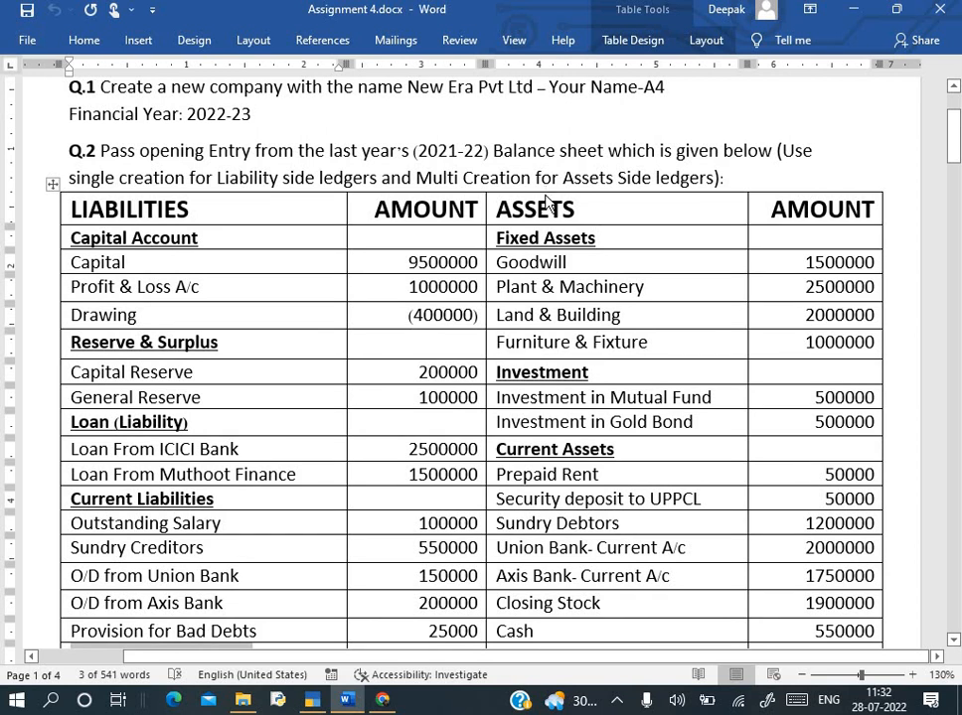
pyautogui.hotkey('alt', 'Tab')
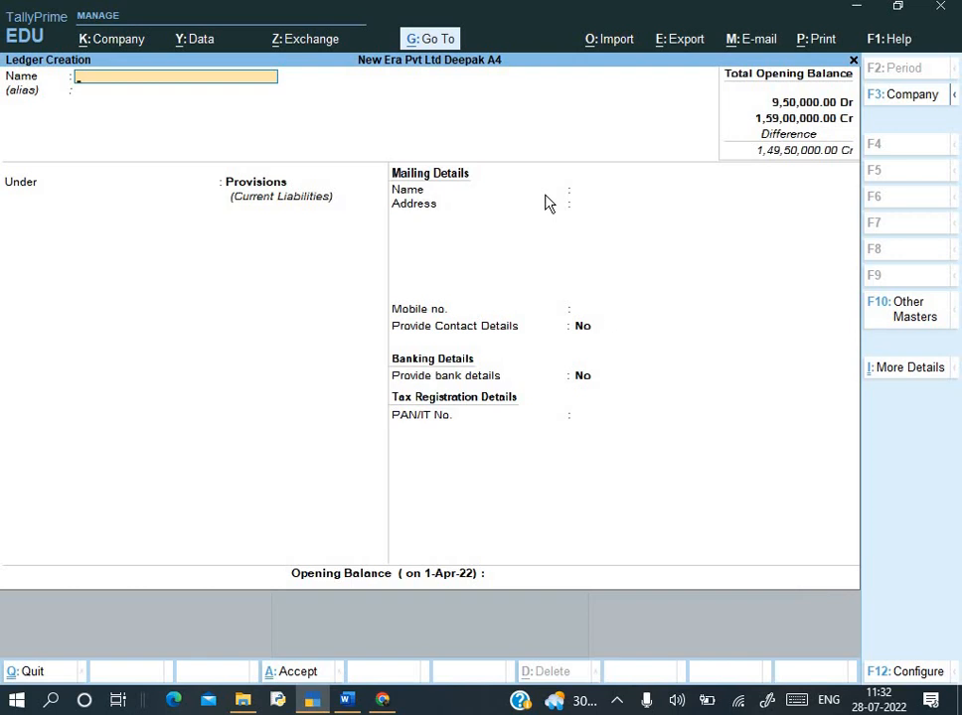
# - From Gateway of Tally, go to Chart of Accounts > Ledgers and start Multi Create under All Items
pyautogui.press('Escape')
pyautogui.press('Escape')
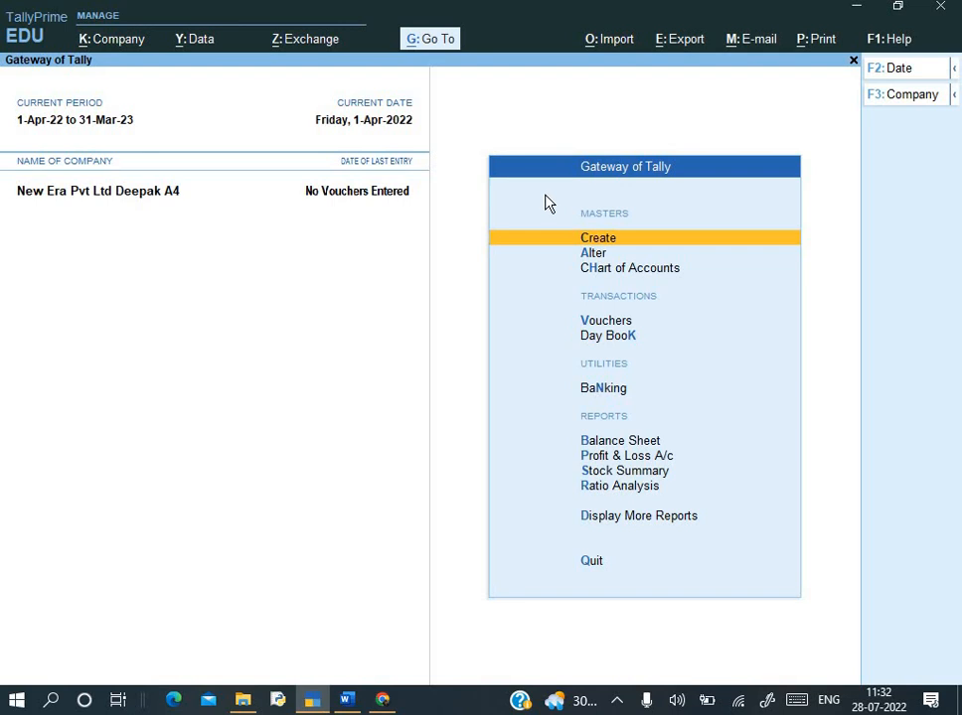
pyautogui.press('Down')
pyautogui.press('Down')
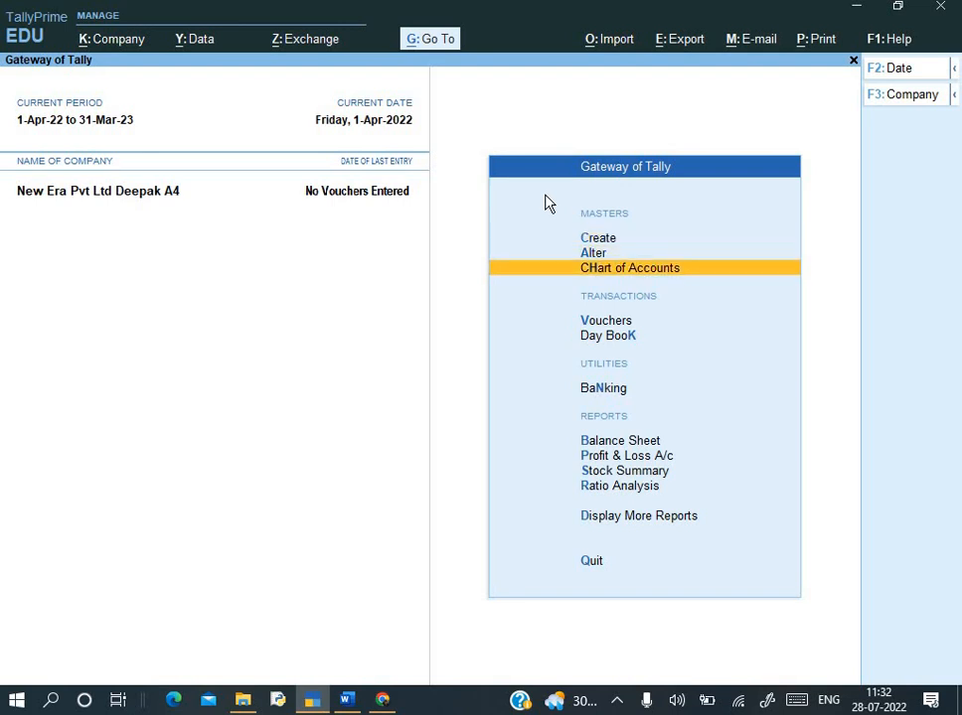
pyautogui.press('Return')
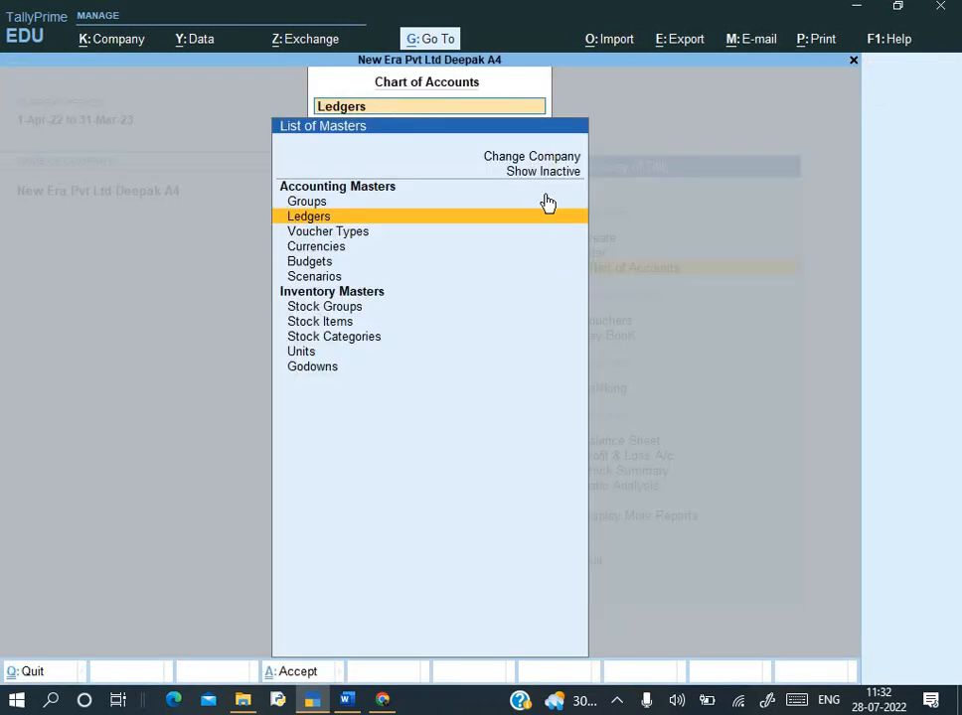
pyautogui.press('Return')
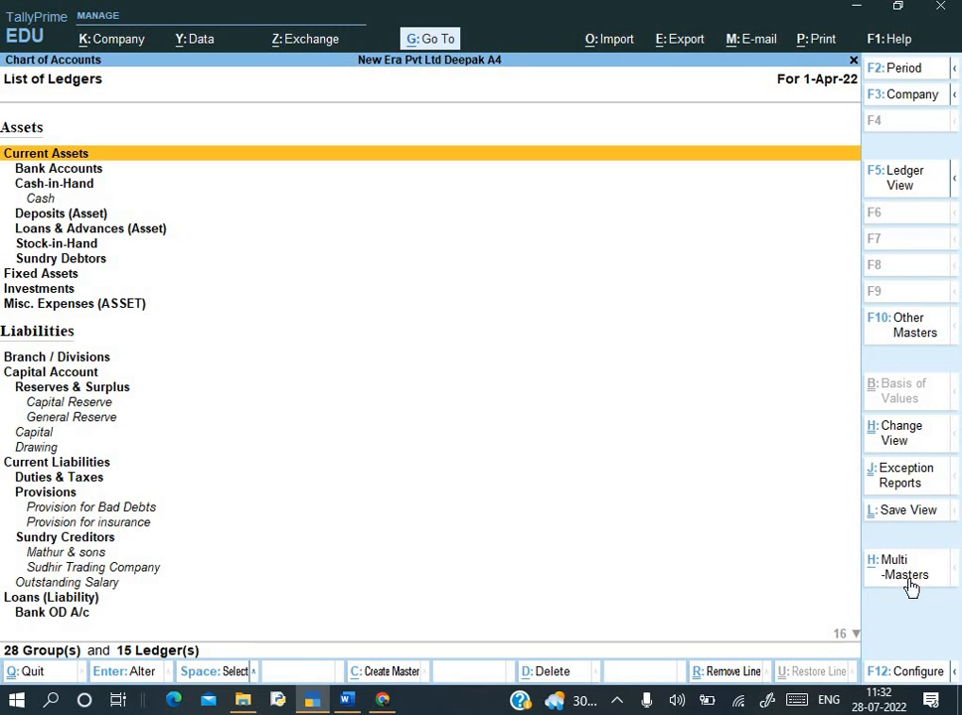
pyautogui.hotkey('ctrl', 'h')
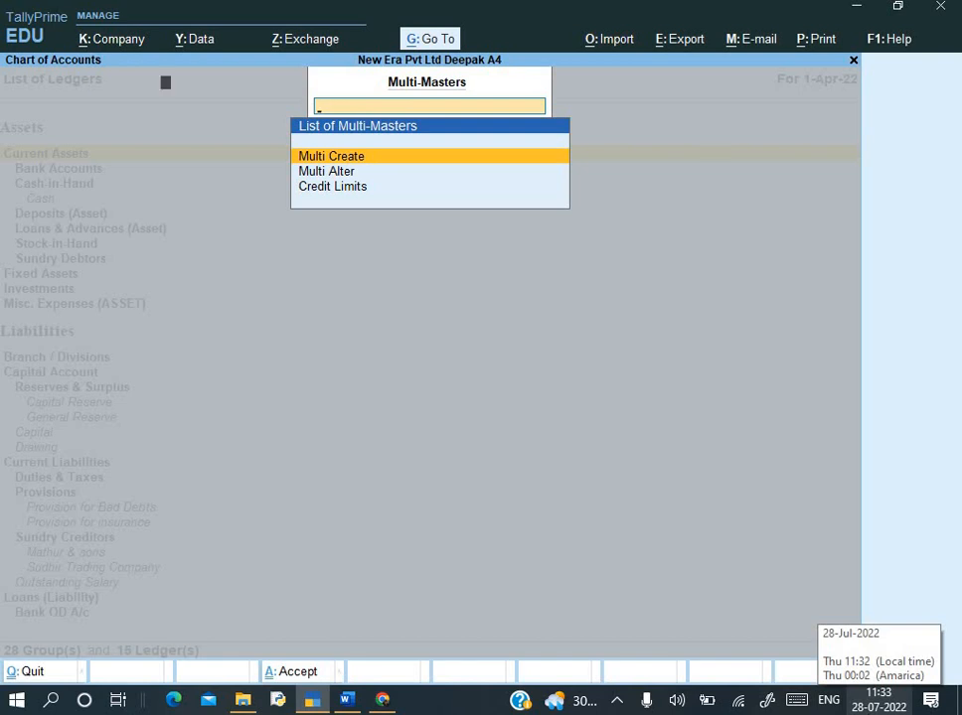
pyautogui.press('Return')
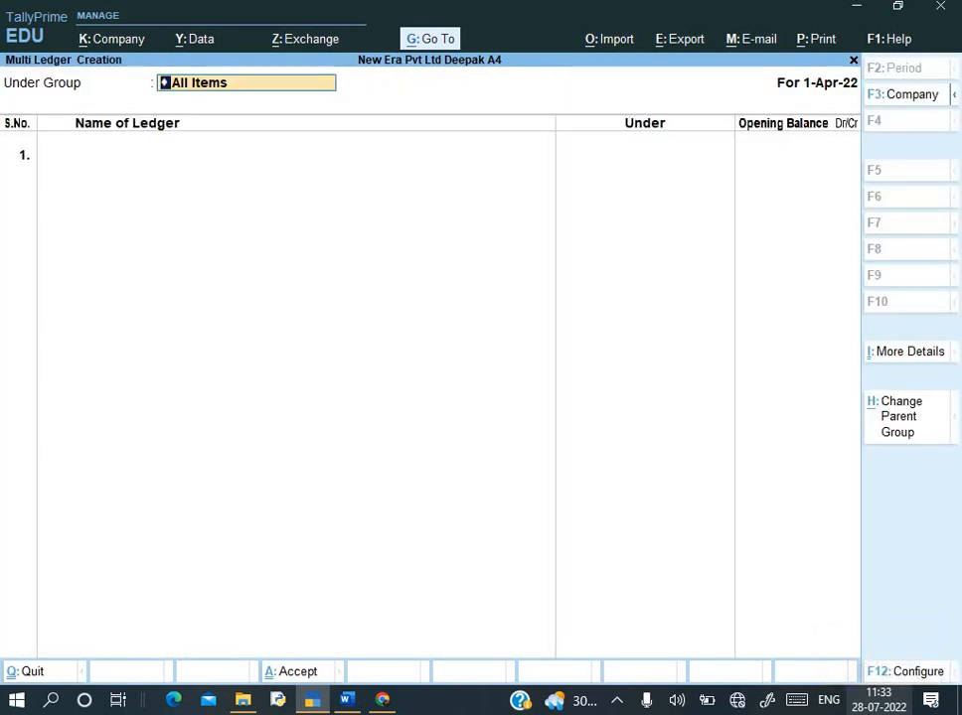
pyautogui.press('Return')
# - Enter Goodwill in row 1 under Fixed Assets with a 15,00,000 Dr opening balance
pyautogui.hotkey('alt', 'Tab')
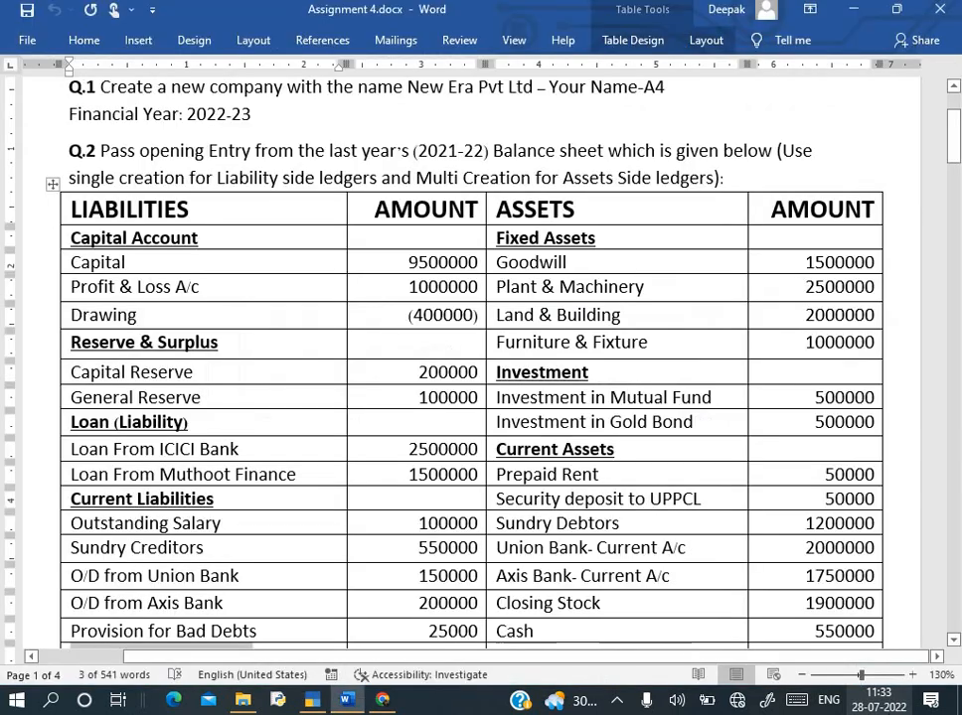
pyautogui.click(494, 262)
pyautogui.hotkey('ctrl', 'c')
pyautogui.hotkey('alt', 'Tab')
pyautogui.hotkey('ctrl', 'v')
pyautogui.press('Return')
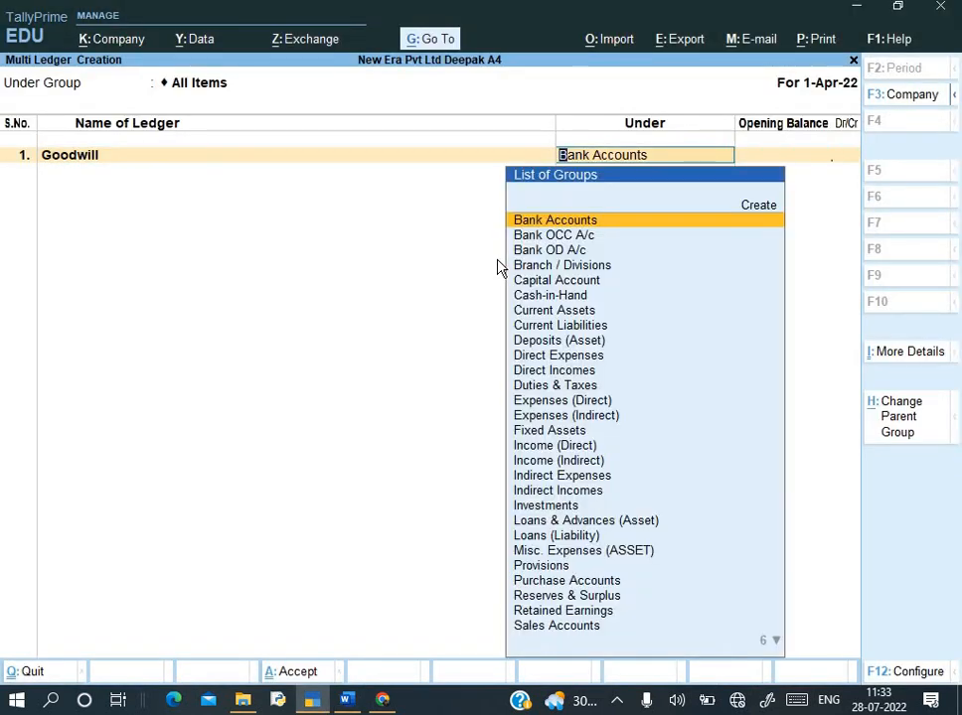
pyautogui.write('F')
pyautogui.press('Return')
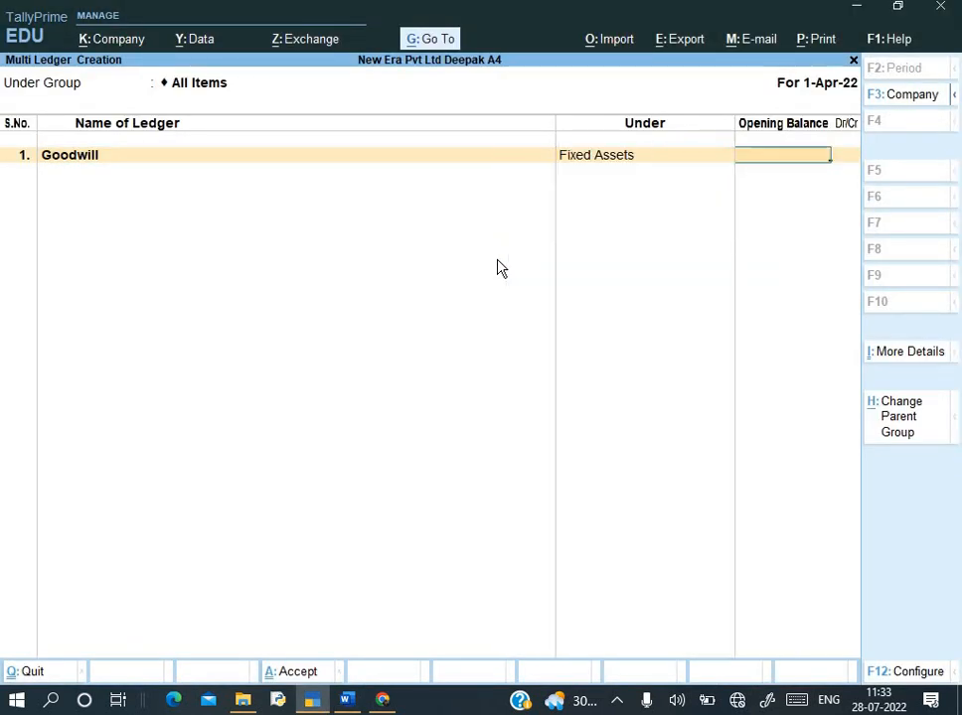
pyautogui.hotkey('alt', 'Tab')
pyautogui.hotkey('alt', 'Tab')
pyautogui.write('15,00,000')
pyautogui.press('Return')
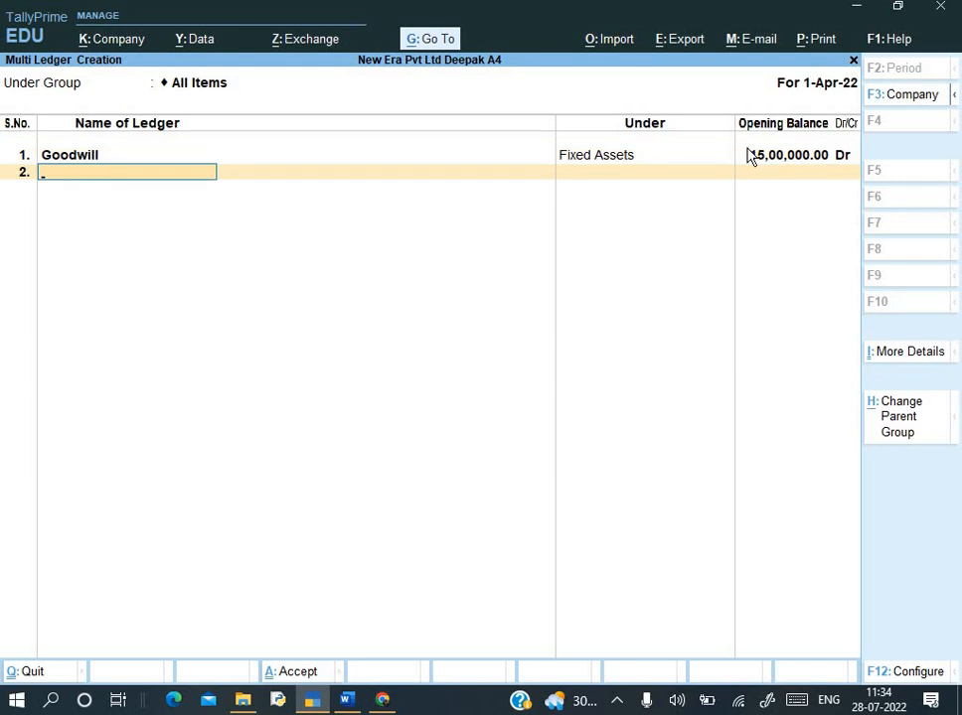
pyautogui.hotkey('alt', 'Tab')
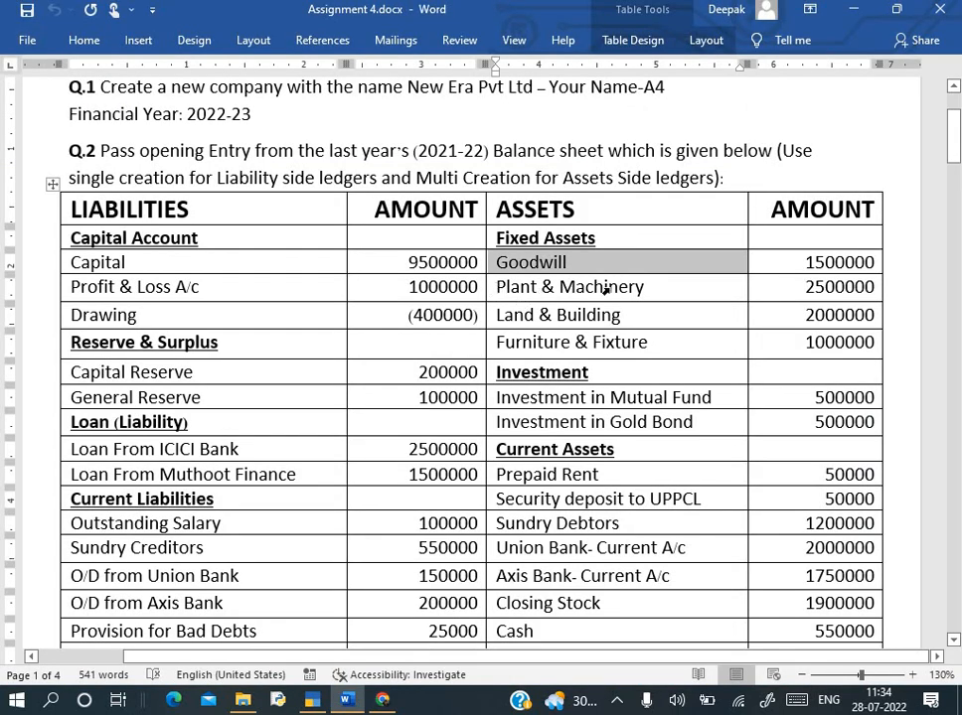
# - Add Plant & Machinery under Fixed Assets with a 25,00,000 Dr opening balance
pyautogui.tripleClick(593, 287)
pyautogui.hotkey('ctrl', 'c')
pyautogui.hotkey('alt', 'Tab')
pyautogui.hotkey('ctrl', 'alt', 'v')
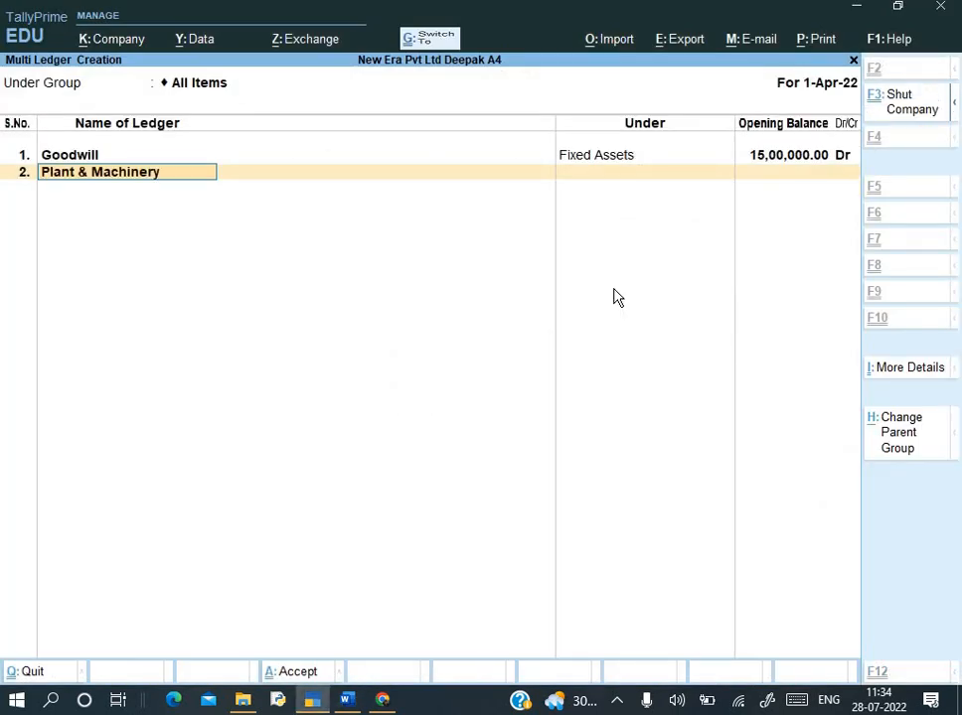
pyautogui.press('Return')
pyautogui.write('F')
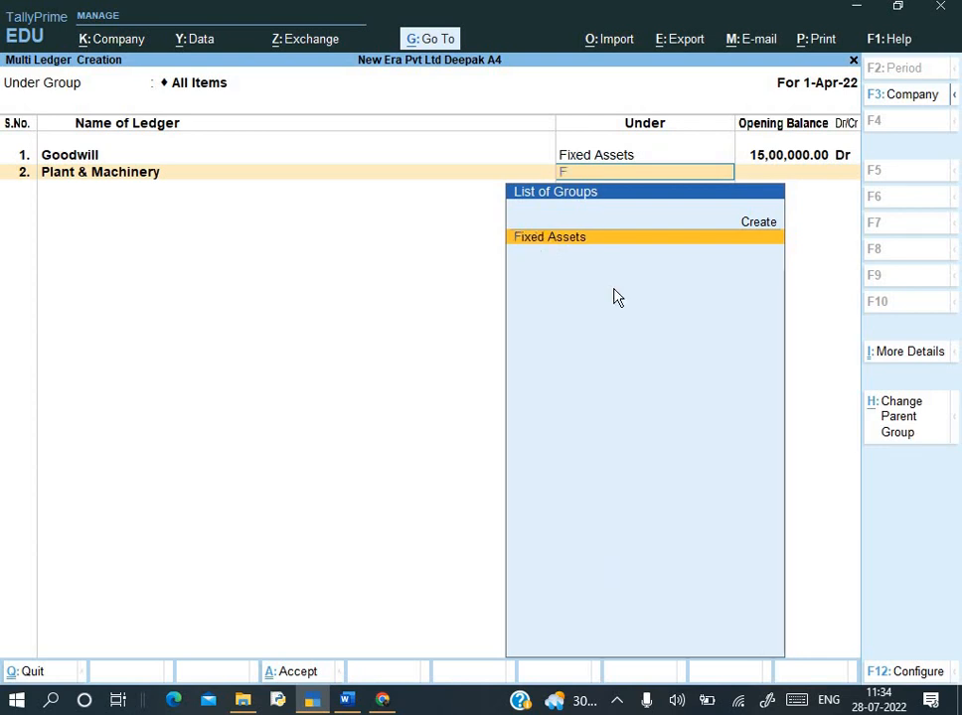
pyautogui.press('Return')
pyautogui.hotkey('alt', 'Tab')
pyautogui.hotkey('alt', 'Tab')
pyautogui.write('2500000')
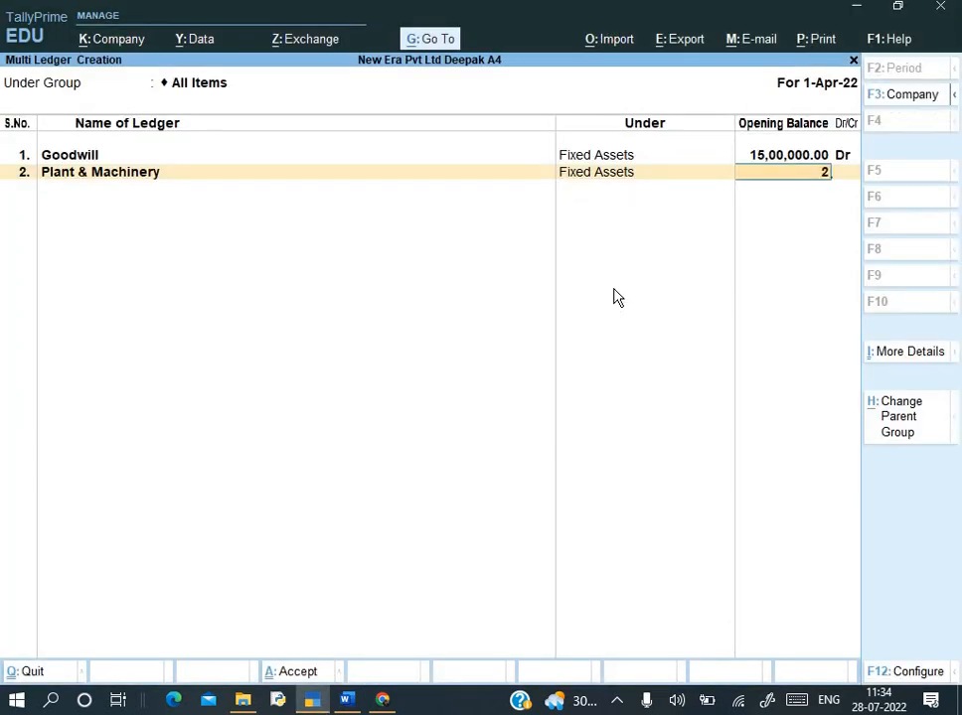
pyautogui.press('Return')
pyautogui.press('Return')
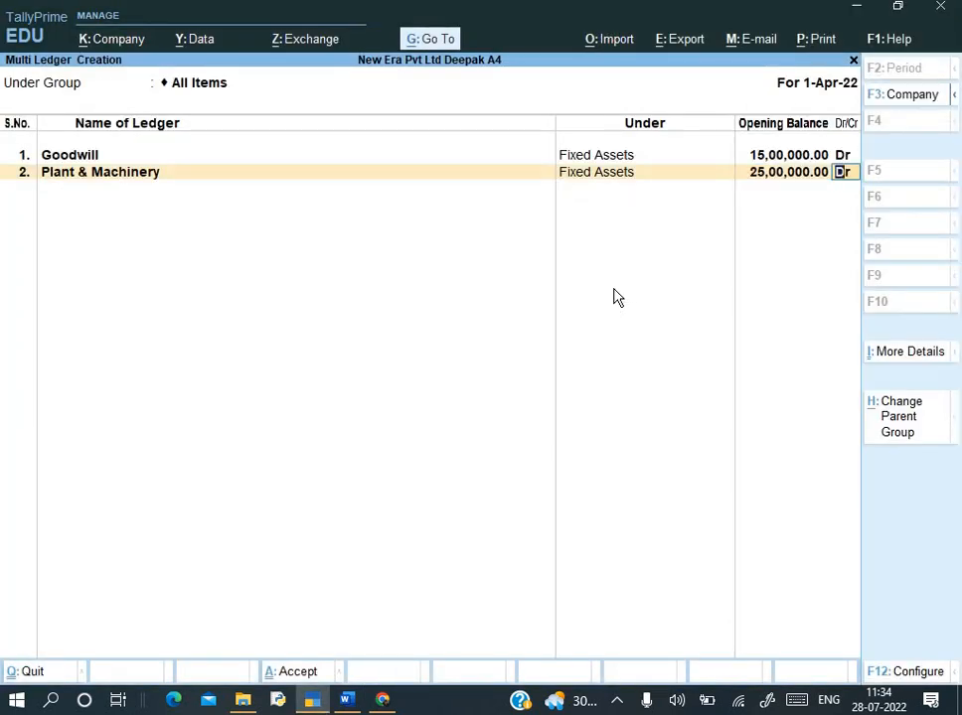
# - Add Land & Building under Fixed Assets with a 20,00,000 Dr opening balance
pyautogui.press('BackSpace')
pyautogui.press('BackSpace')
pyautogui.hotkey('alt', 'Tab')
pyautogui.click(489, 319)
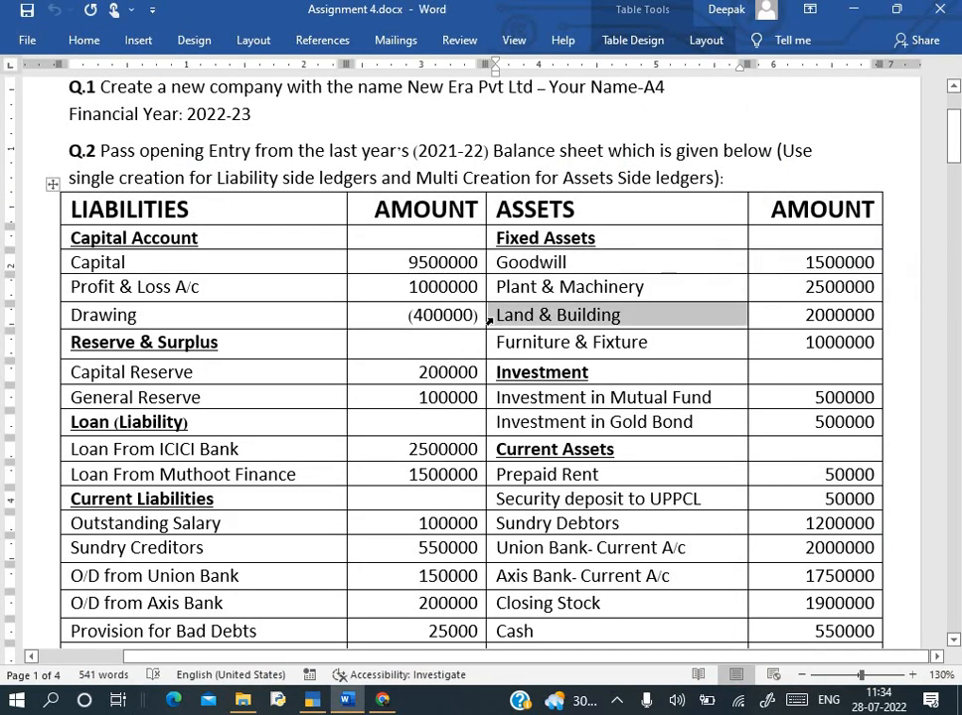
pyautogui.hotkey('ctrl', 'c')
pyautogui.hotkey('alt', 'Tab')
pyautogui.hotkey('ctrl', 'alt', 'v')
pyautogui.press('Return')
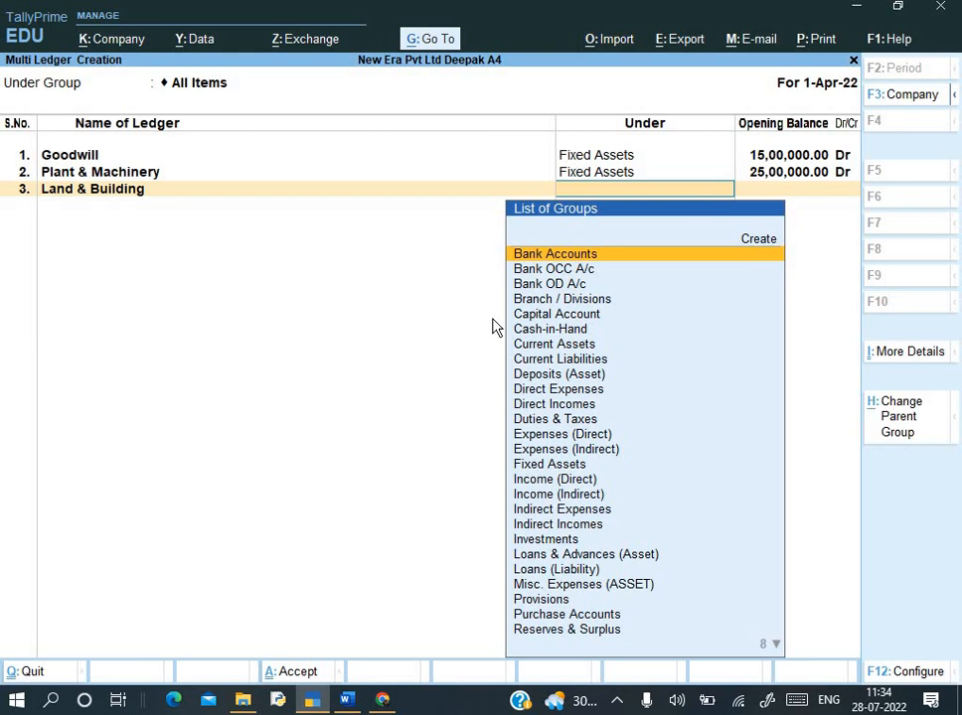
pyautogui.write('fix')
pyautogui.press('Return')
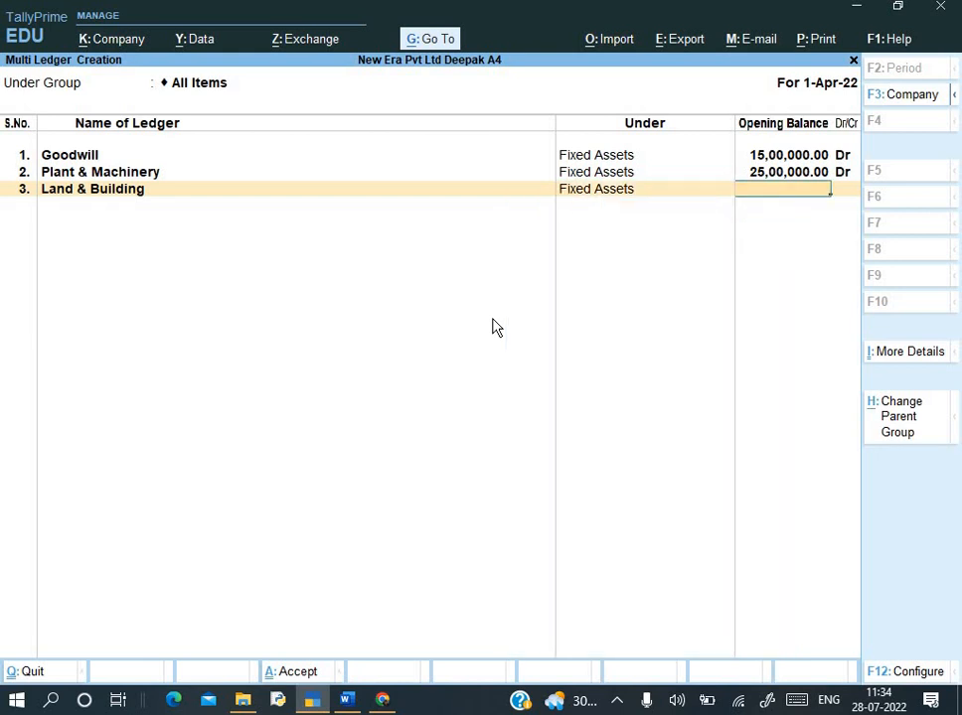
pyautogui.write('2000000')
pyautogui.press('Return')
pyautogui.press('Return')
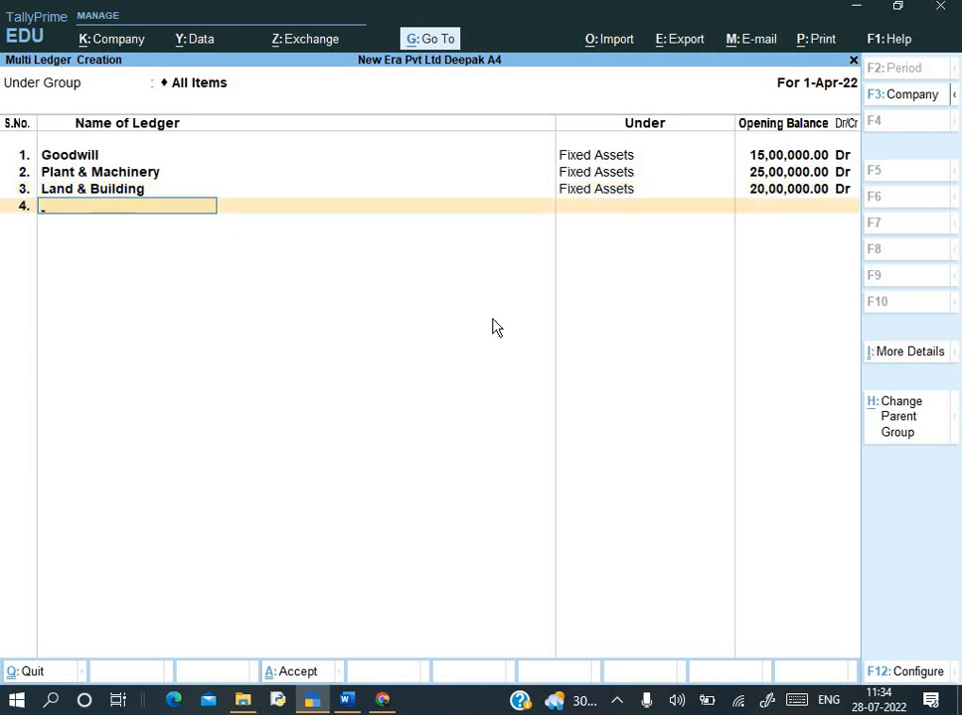
# - Add Furniture & Fixture under Fixed Assets with a 10,00,000 Dr opening balance
pyautogui.hotkey('alt', 'Tab')
pyautogui.click(490, 342)
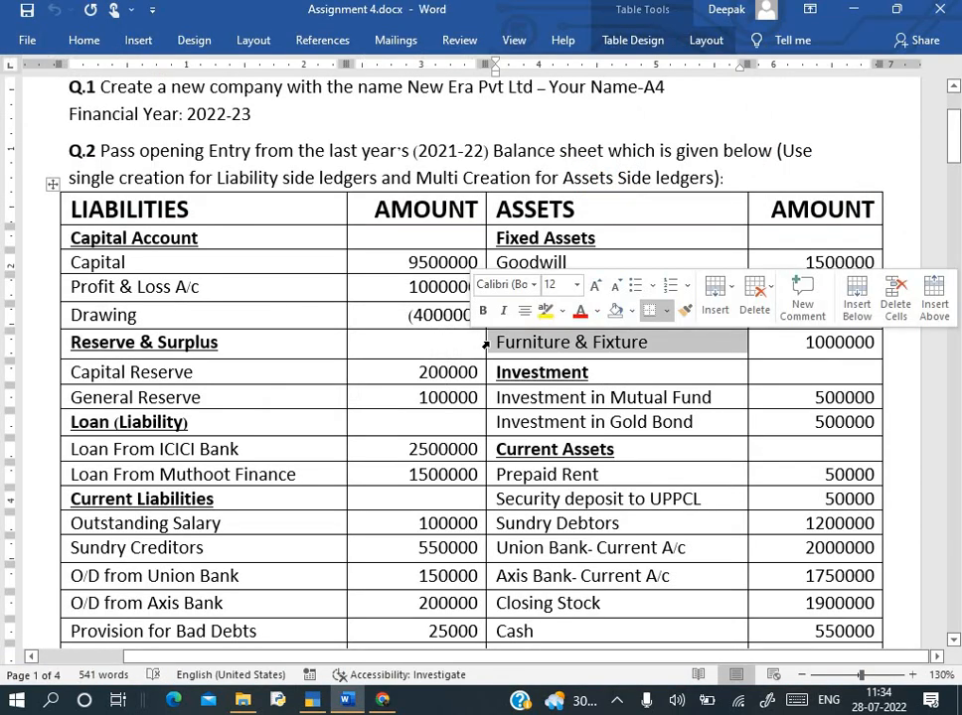
pyautogui.hotkey('alt', 'Tab')
pyautogui.hotkey('ctrl', 'alt', 'v')
pyautogui.press('Return')
pyautogui.write('F')
pyautogui.press('Return')
pyautogui.write('10')
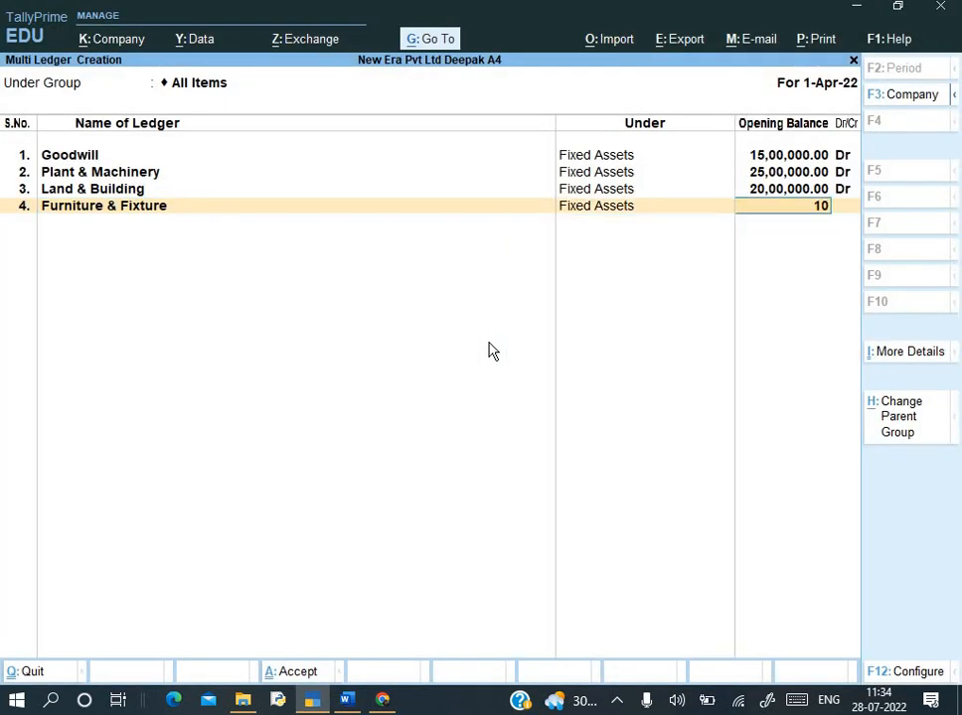
pyautogui.write('00000')
pyautogui.press('Return')
pyautogui.press('Return')
pyautogui.hotkey('alt', 'Tab')
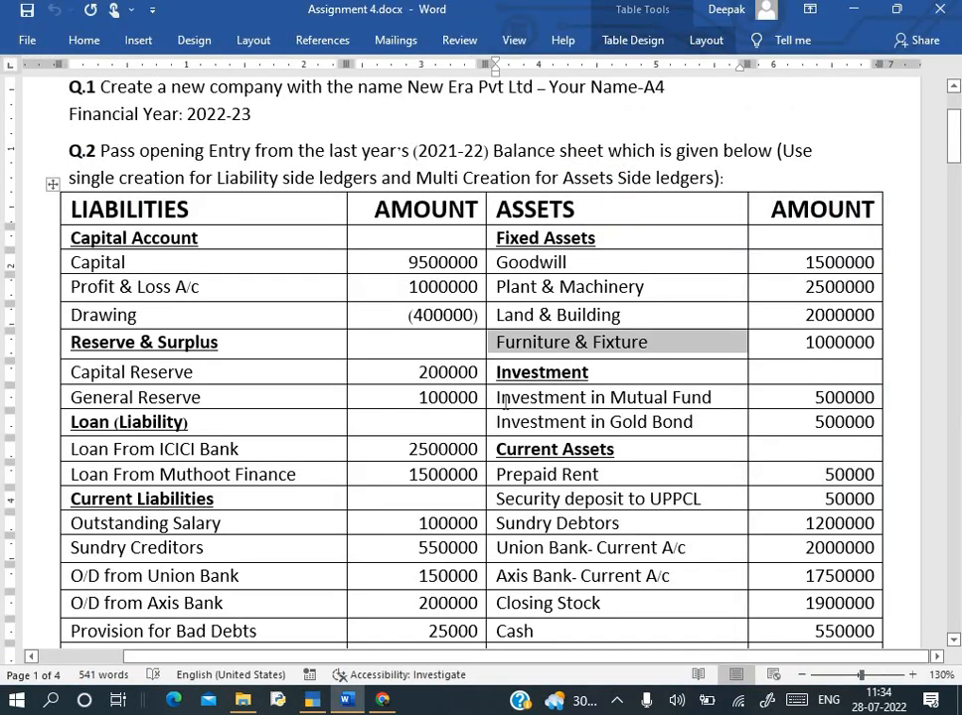
pyautogui.click(493, 398)
# - Add Investment in Mutual Fund in row 5 under Investments with a 5,00,000 Dr opening balance
pyautogui.hotkey('alt', 'Tab')
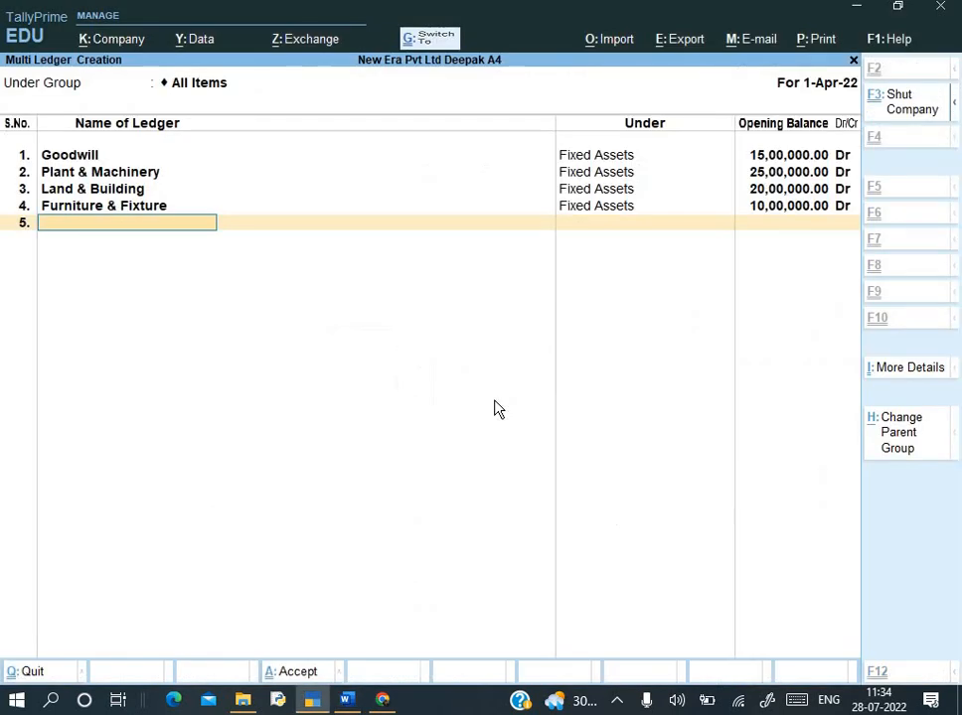
pyautogui.hotkey('ctrl', 'v')
pyautogui.press('Return')
pyautogui.write('In')
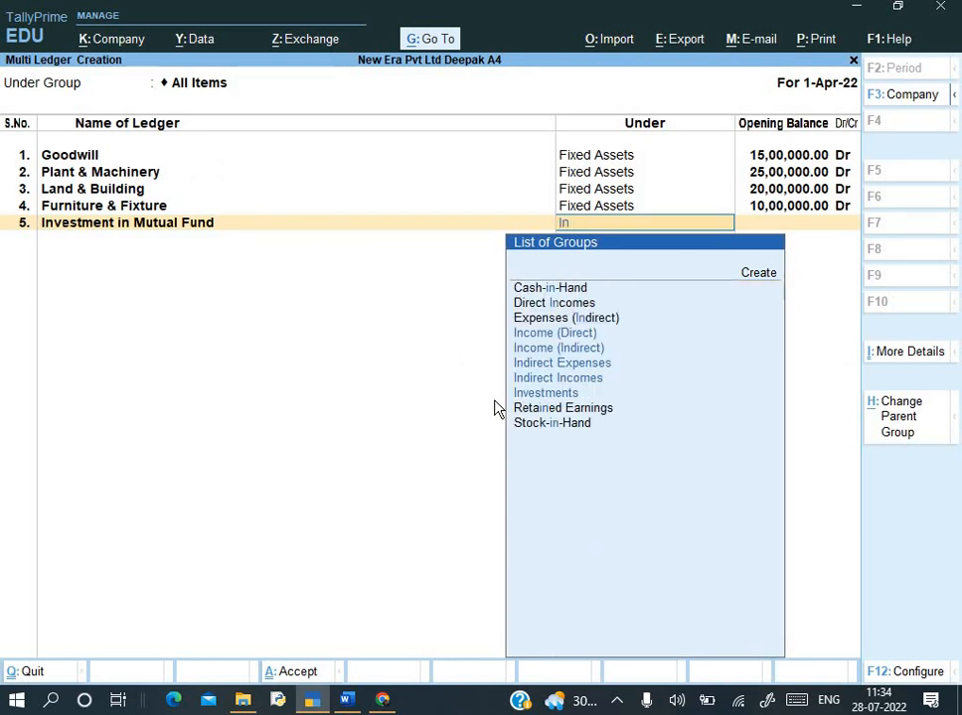
pyautogui.press('Down')
pyautogui.press('Down')
pyautogui.press('Down')
pyautogui.press('Down')
pyautogui.press('Return')
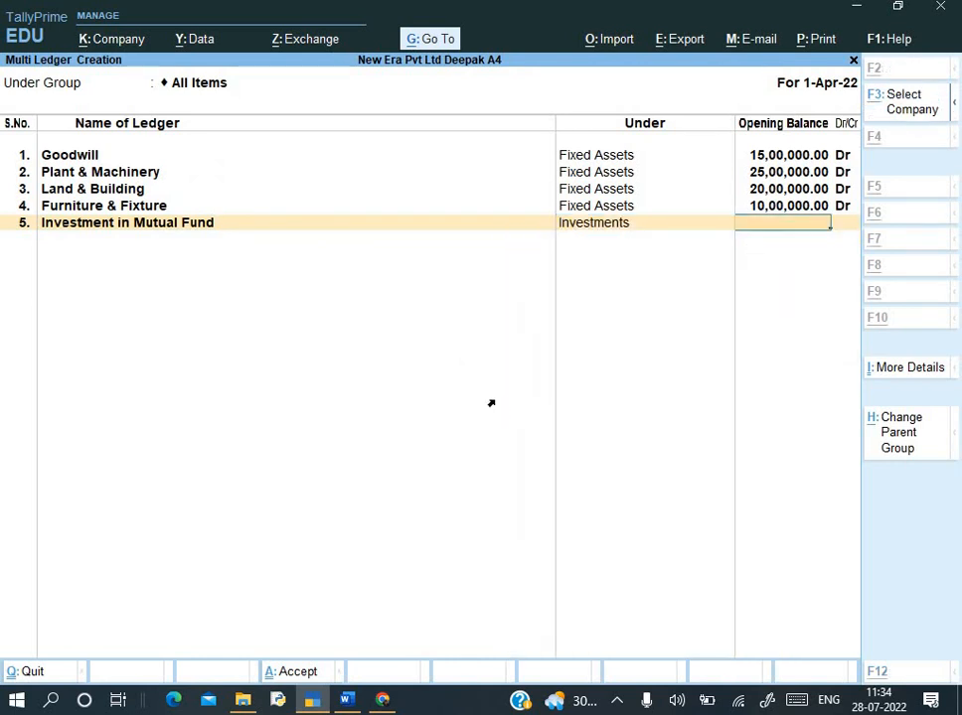
pyautogui.hotkey('alt', 'Tab')
pyautogui.hotkey('alt', 'Tab')
pyautogui.write('500000')
pyautogui.press('Return')
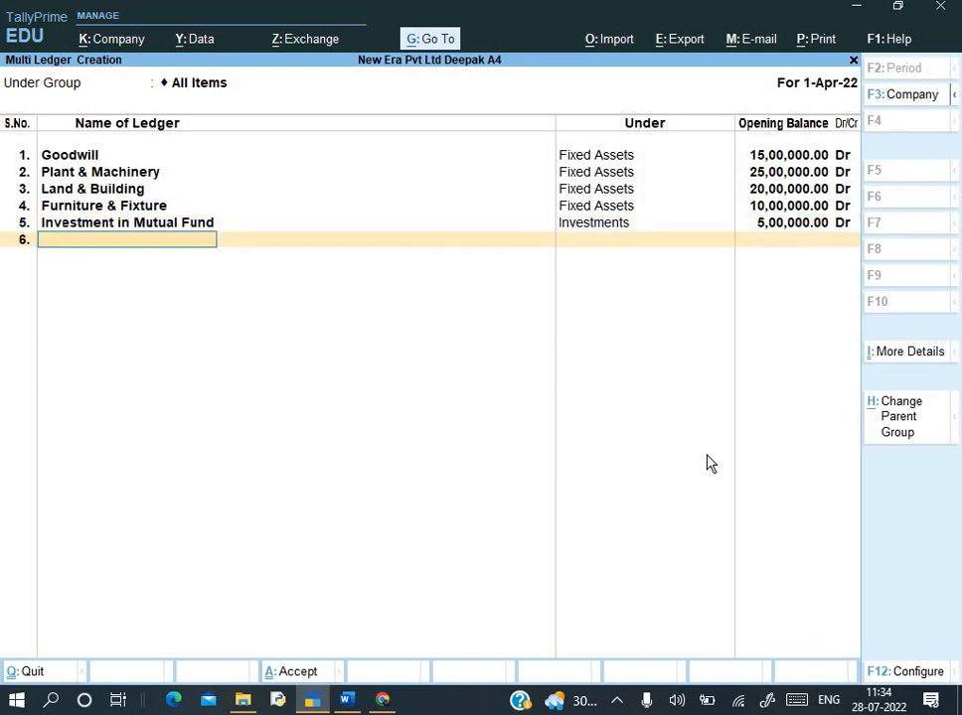
# - Add Investment in Gold Bond in row 6 under Investments with a 5,00,000 Dr opening balance
pyautogui.hotkey('alt', 'Tab')
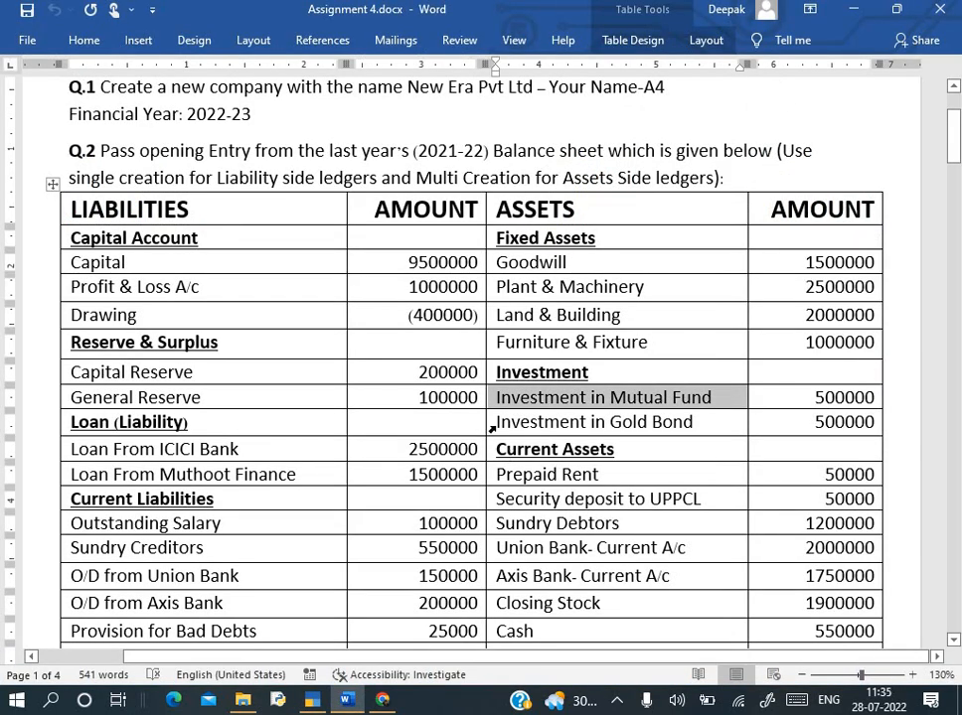
pyautogui.click(490, 427)
pyautogui.hotkey('ctrl', 'c')
pyautogui.hotkey('alt', 'Tab')
pyautogui.hotkey('ctrl', 'alt', 'v')
pyautogui.press('Return')
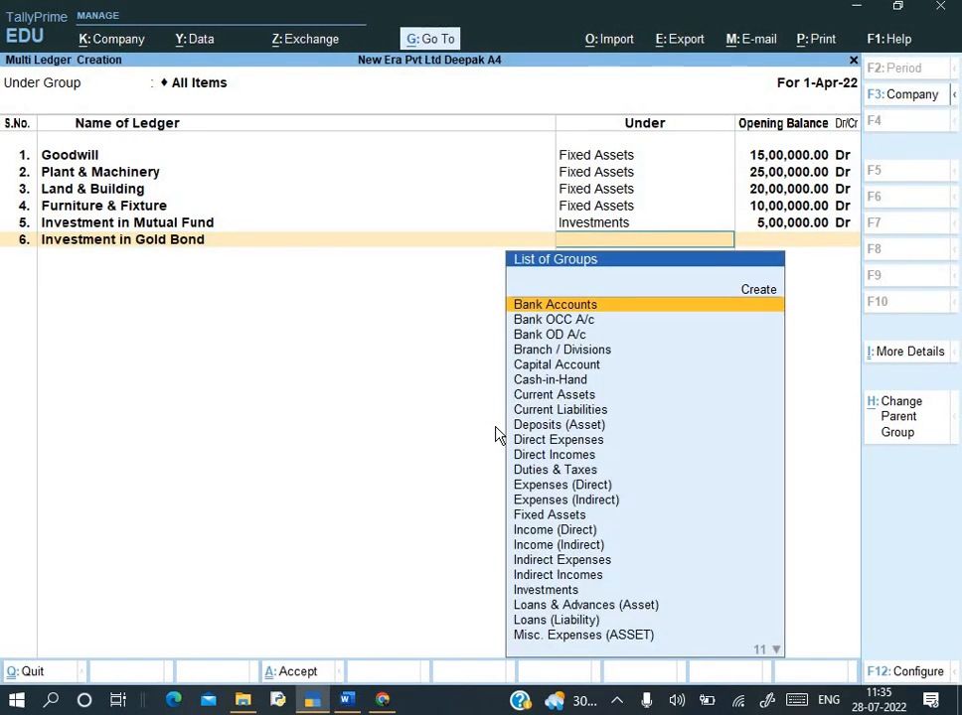
pyautogui.write('in')
pyautogui.press('Down')
pyautogui.press('Down')
pyautogui.press('Down')
pyautogui.press('Down')
pyautogui.press('Down')
pyautogui.press('Down')
pyautogui.press('Down')
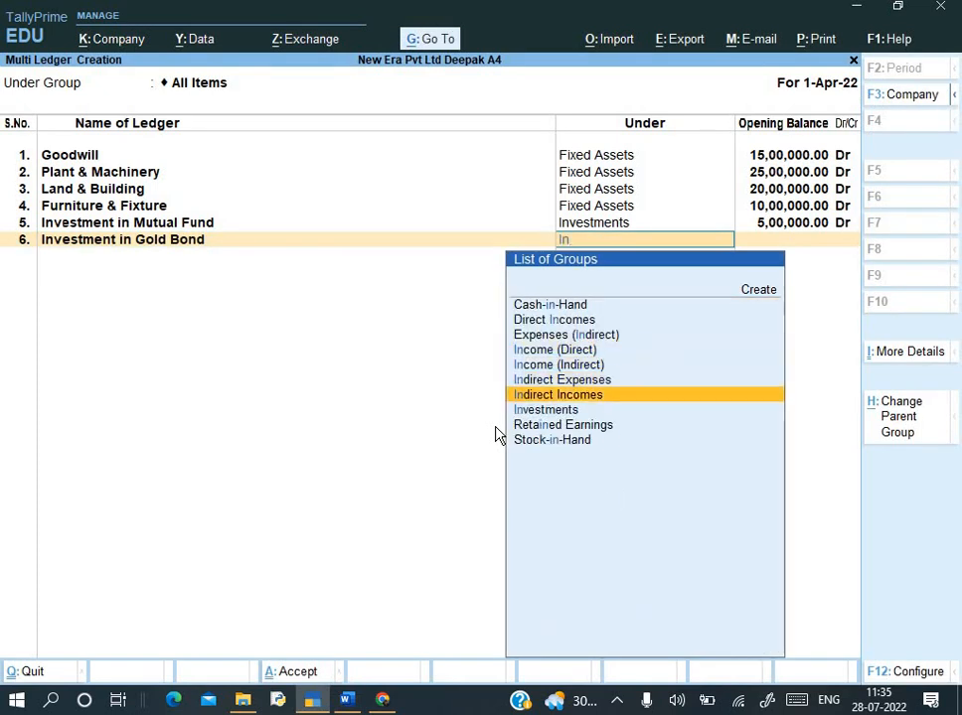
pyautogui.press('Return')
pyautogui.write('500000')
pyautogui.press('Return')
pyautogui.press('Return')
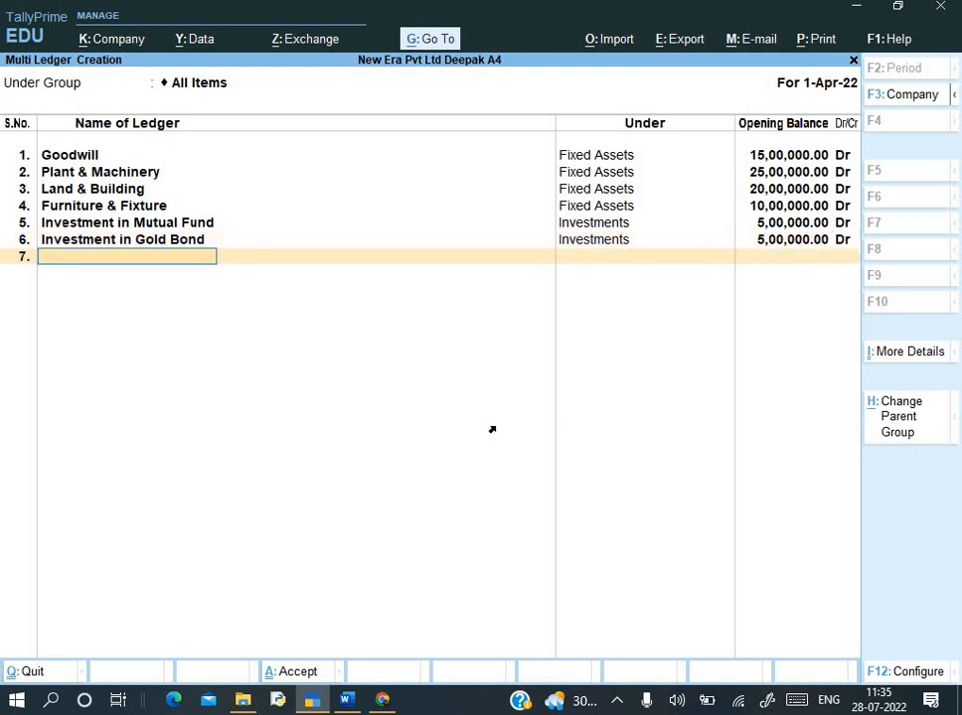
# - Add Prepaid Rent in row 7 under Loans & Advances (Asset) with a 50,000 Dr opening balance
pyautogui.hotkey('alt', 'Tab')
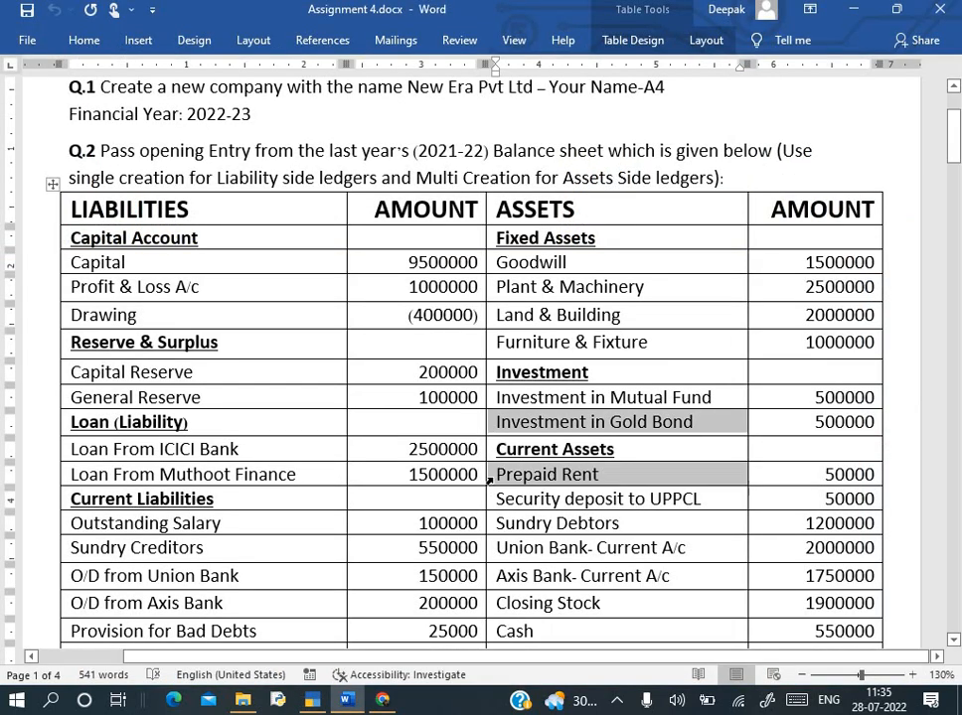
pyautogui.click(488, 479)
pyautogui.hotkey('ctrl', 'c')
pyautogui.hotkey('alt', 'Tab')
pyautogui.hotkey('ctrl', 'alt', 'v')
pyautogui.press('Return')
pyautogui.write('Loa')
pyautogui.press('Return')
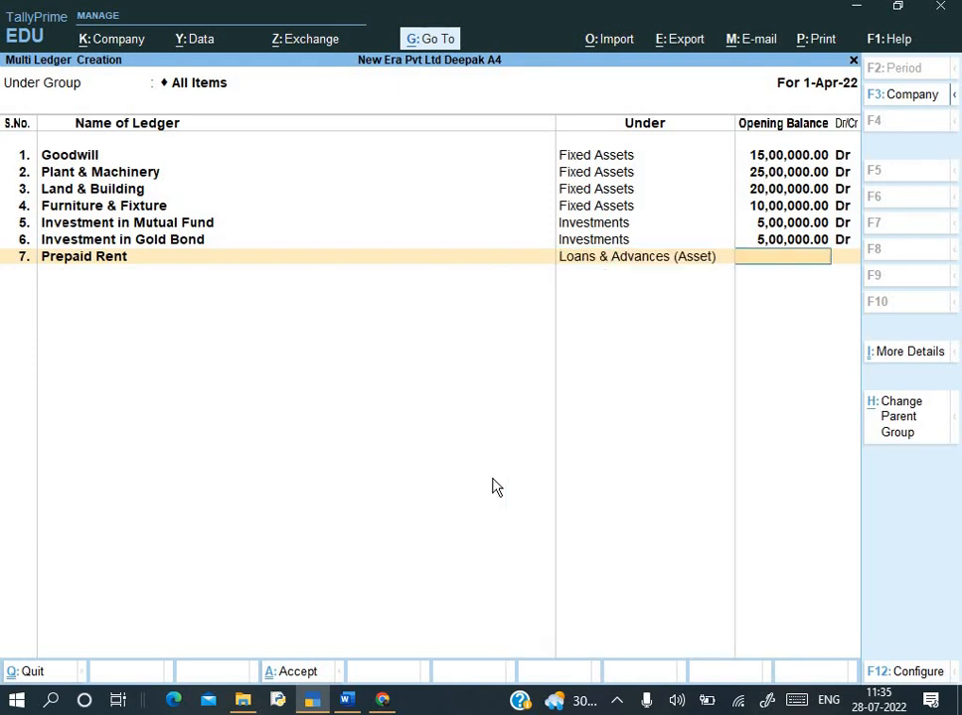
pyautogui.hotkey('alt', 'Tab')
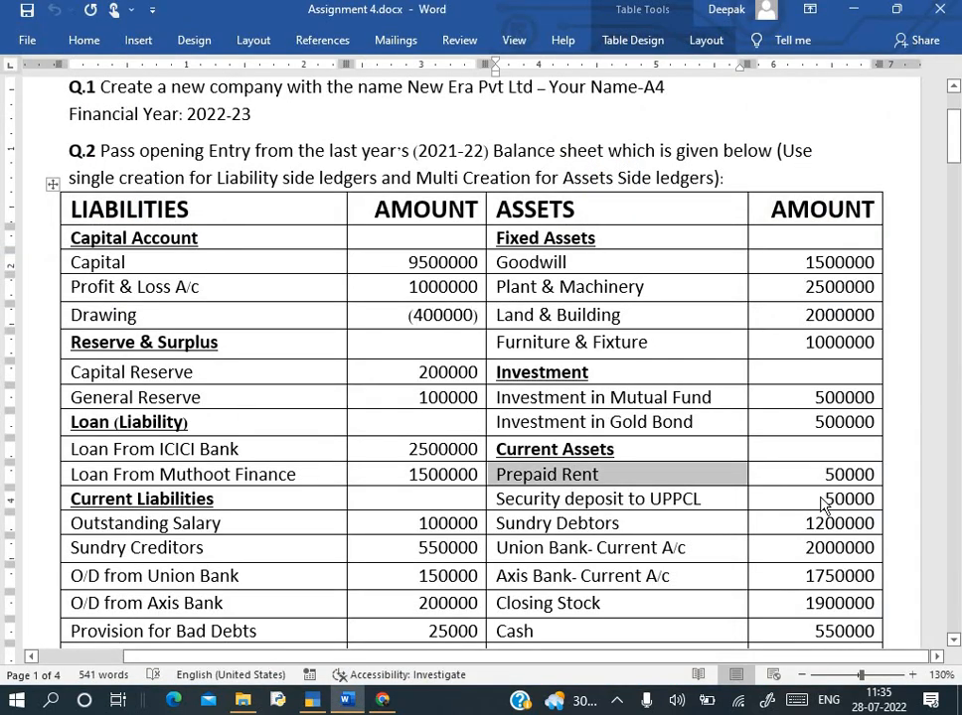
pyautogui.hotkey('alt', 'Tab')
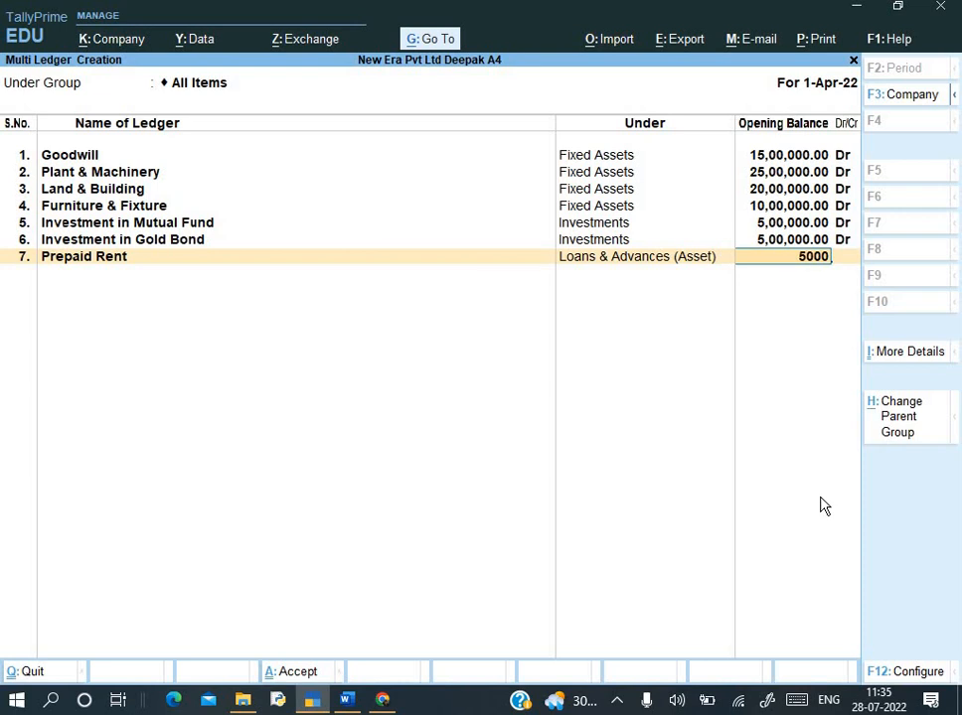
pyautogui.press('Return')
pyautogui.press('Return')
# - Add Security deposit to UPPCL in row 8 under Deposits (Asset) with a 50,000 Dr opening balance
pyautogui.hotkey('alt', 'Tab')
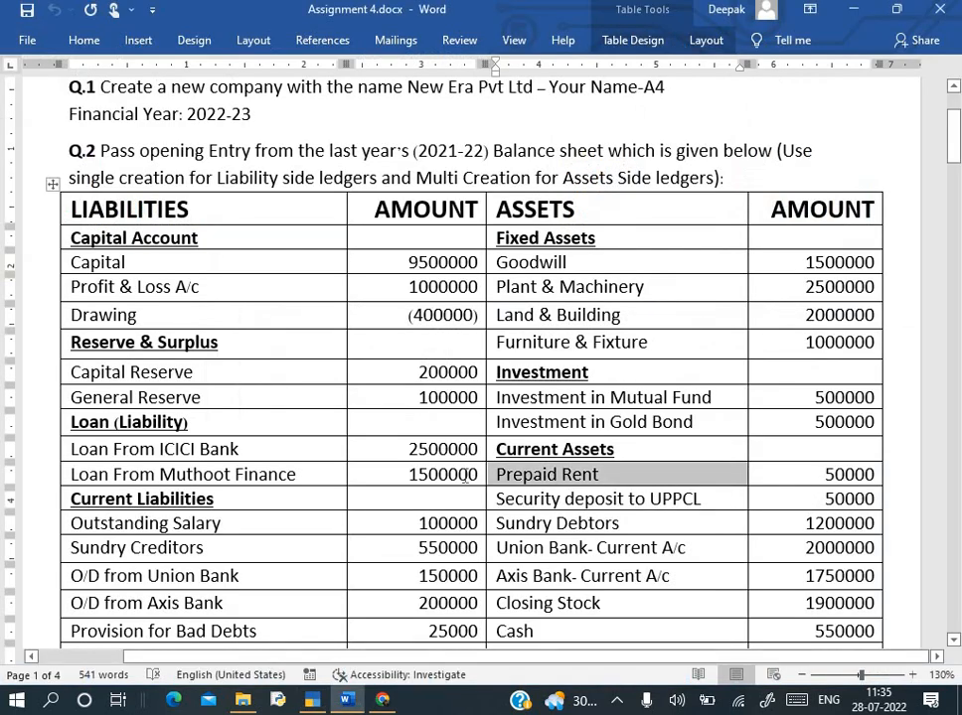
pyautogui.click(485, 501)
pyautogui.hotkey('ctrl', 'c')
pyautogui.hotkey('alt', 'Tab')
pyautogui.hotkey('ctrl', 'alt', 'v')
pyautogui.press('Return')
pyautogui.write('Dep')
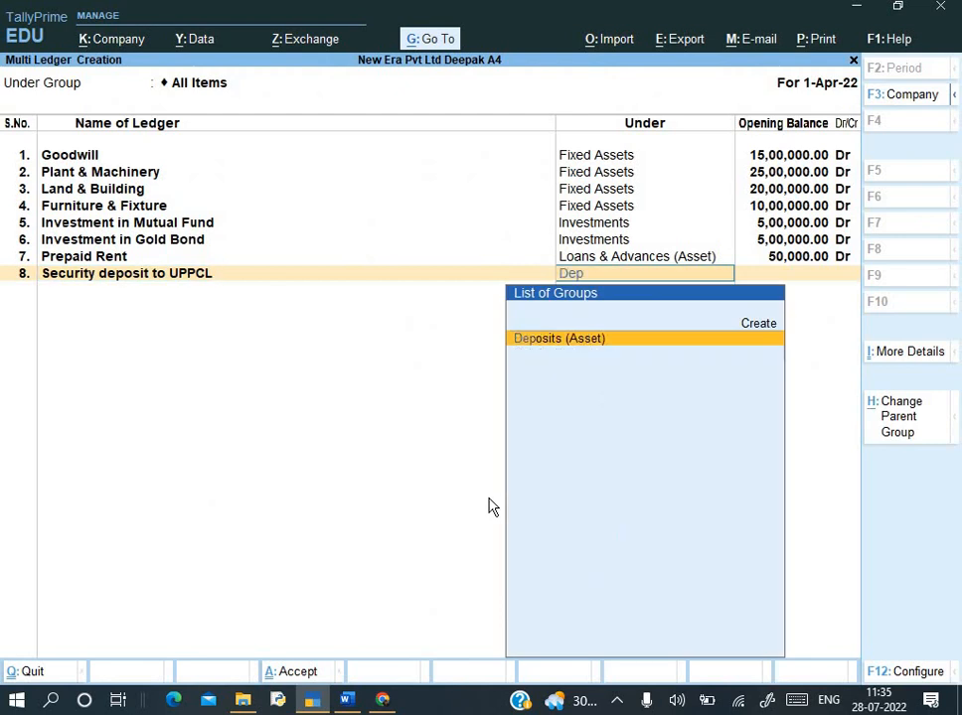
pyautogui.press('Return')
pyautogui.hotkey('alt', 'Tab')
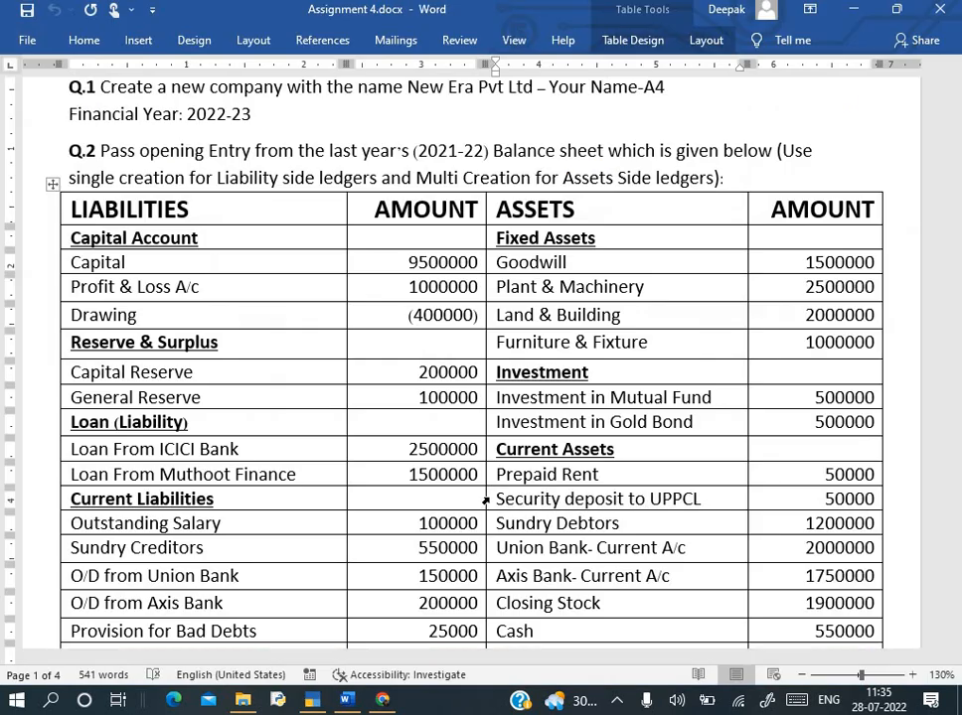
pyautogui.hotkey('alt', 'Tab')
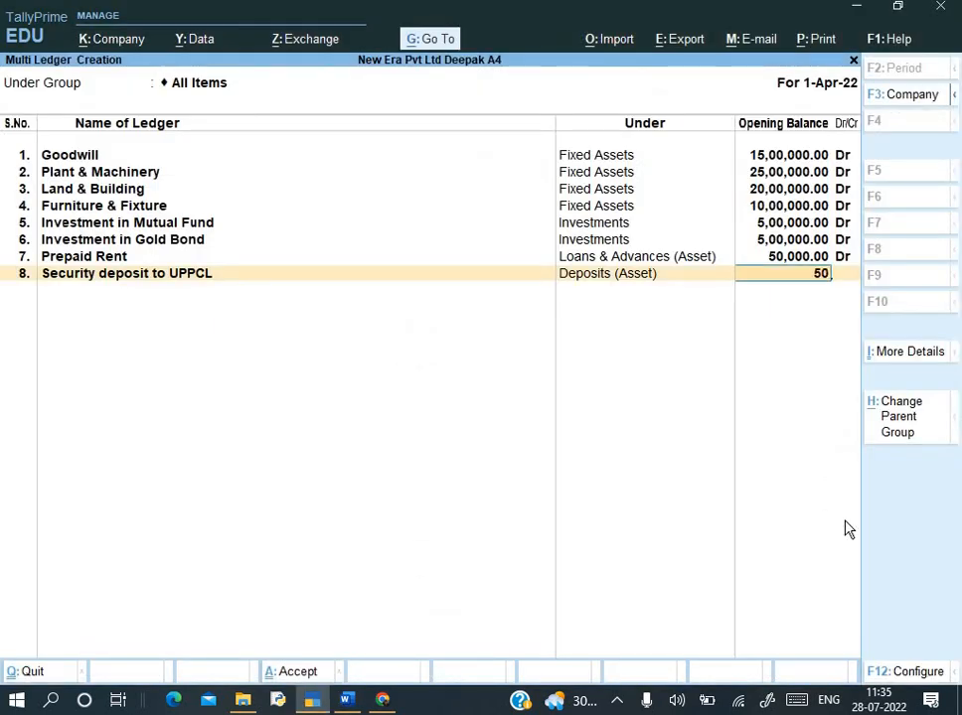
pyautogui.write('50000')
pyautogui.press('Return')
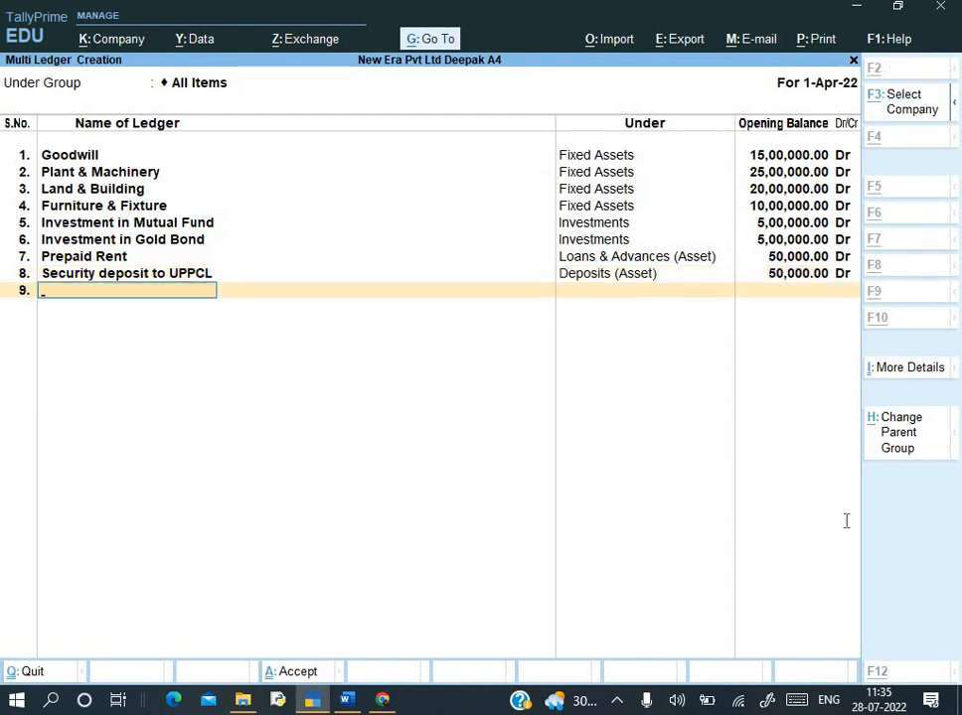
pyautogui.hotkey('alt', 'Tab')
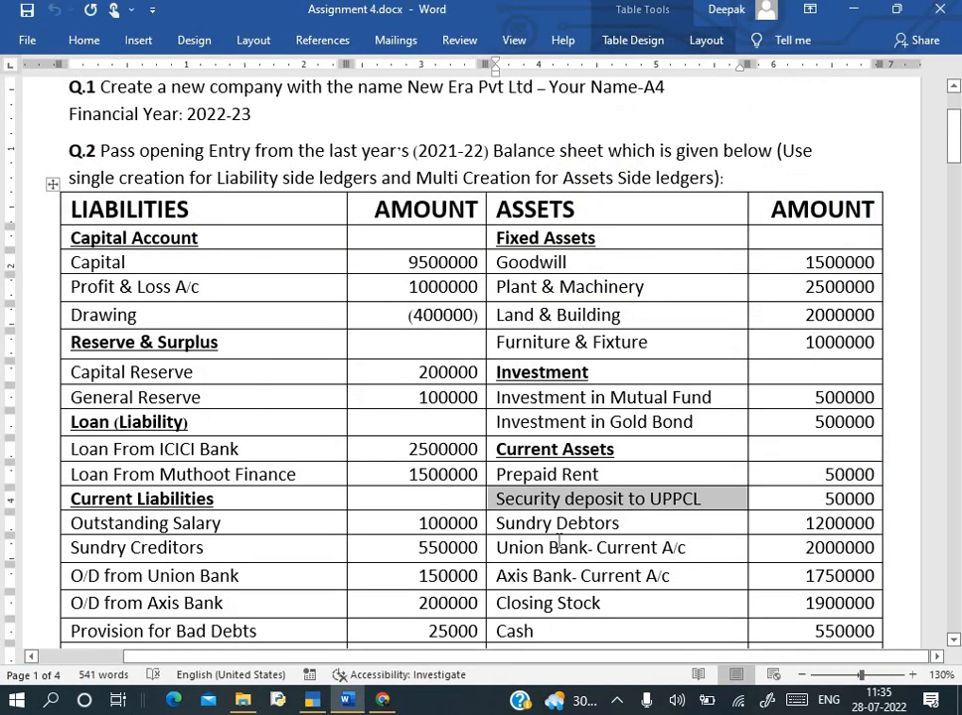
pyautogui.scroll(-7, 558, 541)
pyautogui.scroll(-1, 558, 541)
pyautogui.scroll(1, 624, 326)
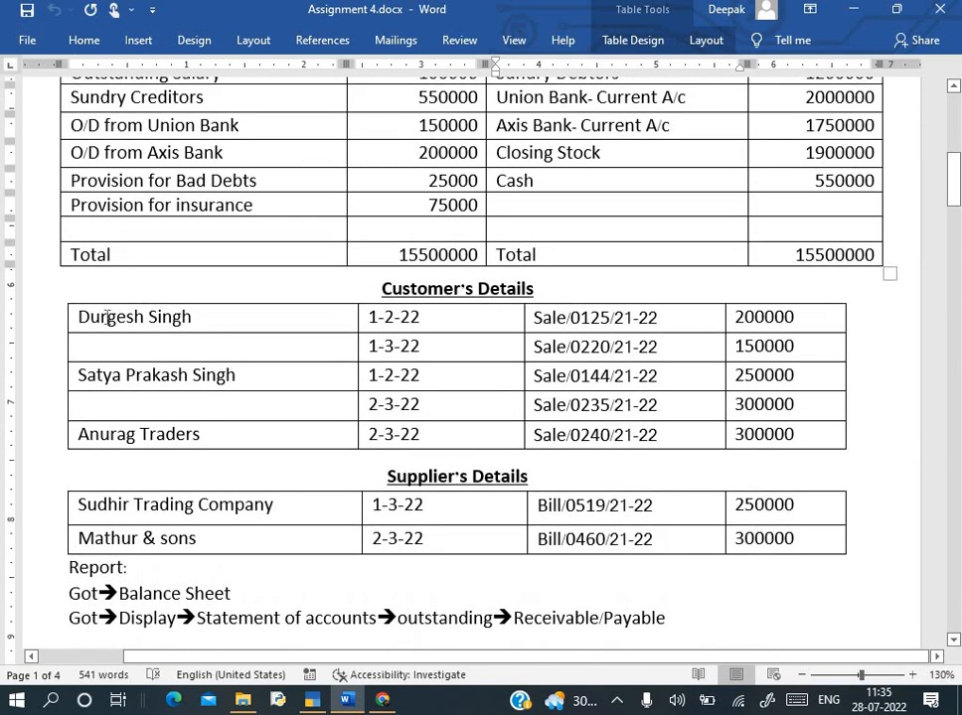
# - Create the first customer's ledger in row 9 under Sundry Debtors with 3,50,000 Dr, opening its bill breakup
pyautogui.moveTo(78, 316); pyautogui.dragTo(191, 316)
pyautogui.hotkey('ctrl', 'c')
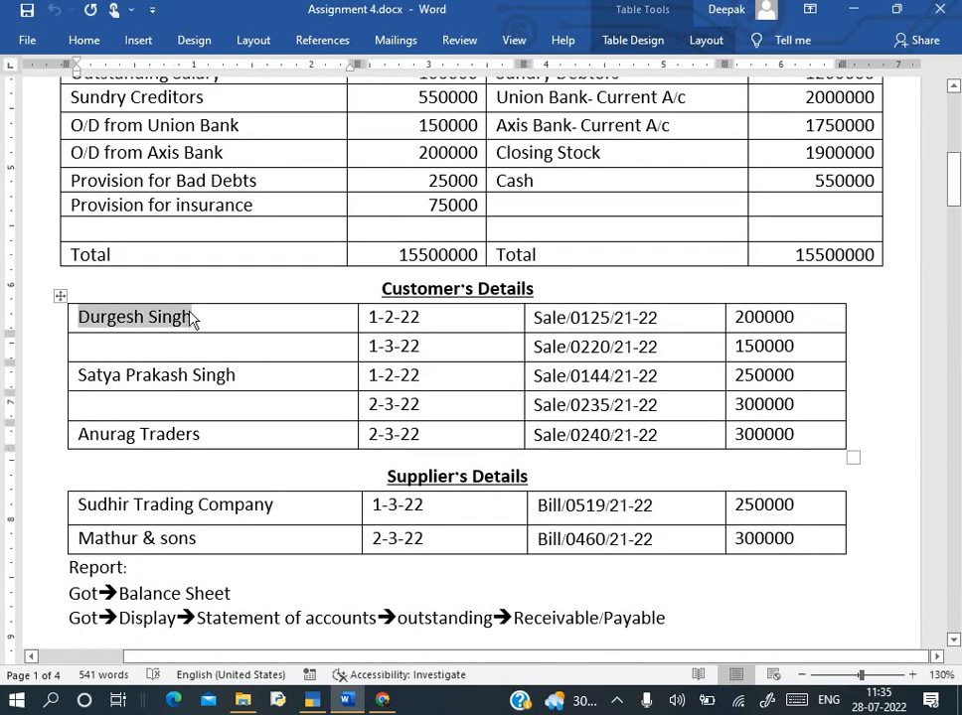
pyautogui.hotkey('alt', 'Tab')
pyautogui.hotkey('ctrl', 'alt', 'v')
pyautogui.press('Return')
pyautogui.write('Sun')
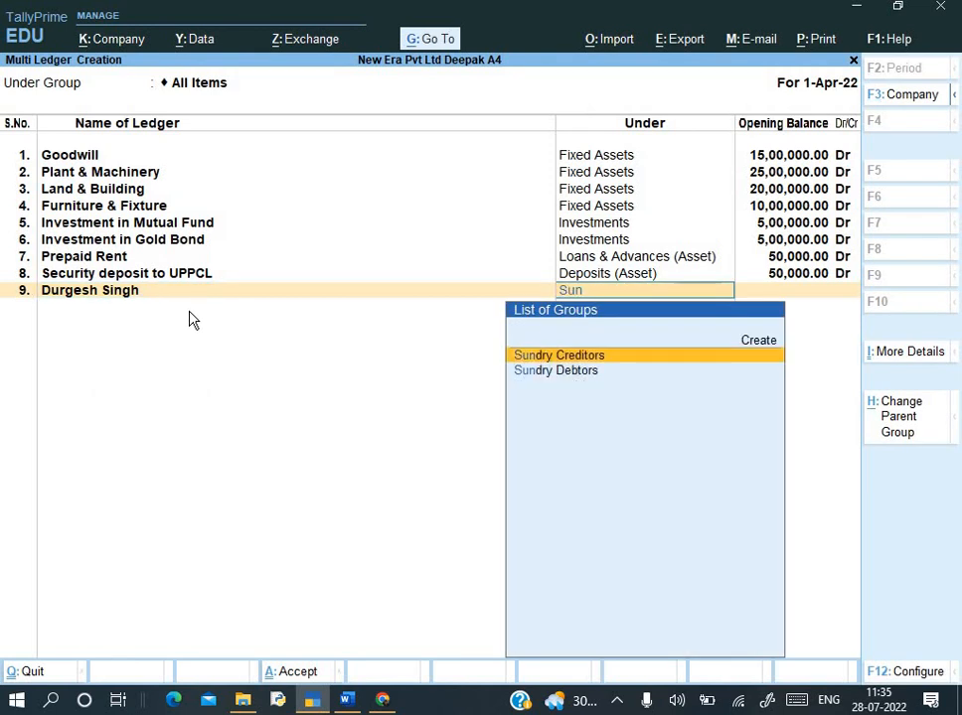
pyautogui.press('Down')
pyautogui.press('Return')
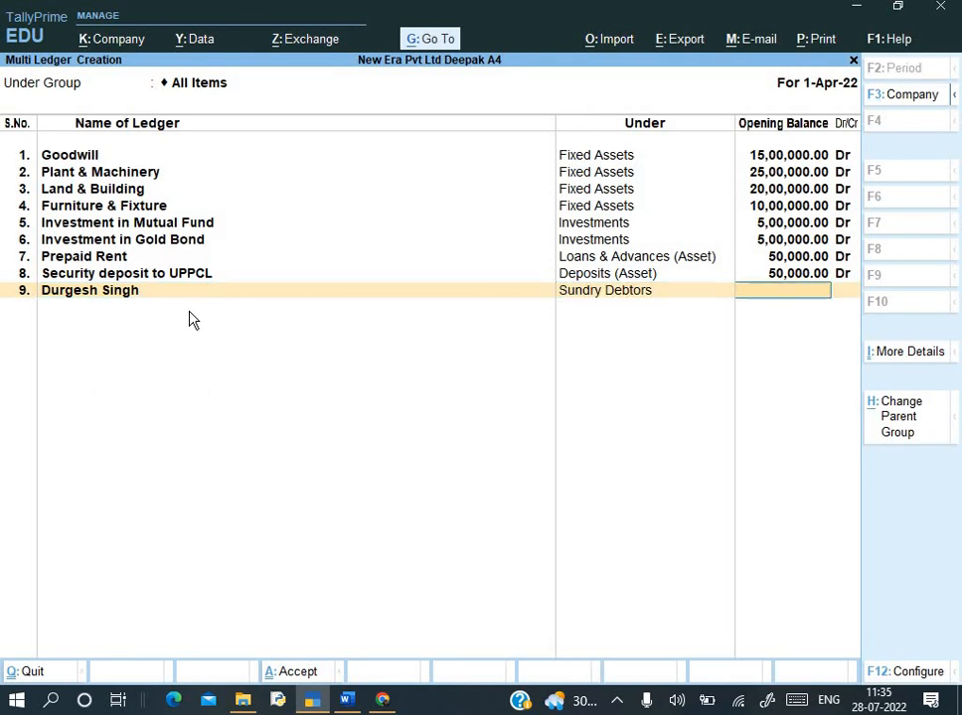
pyautogui.hotkey('alt', 'Tab')
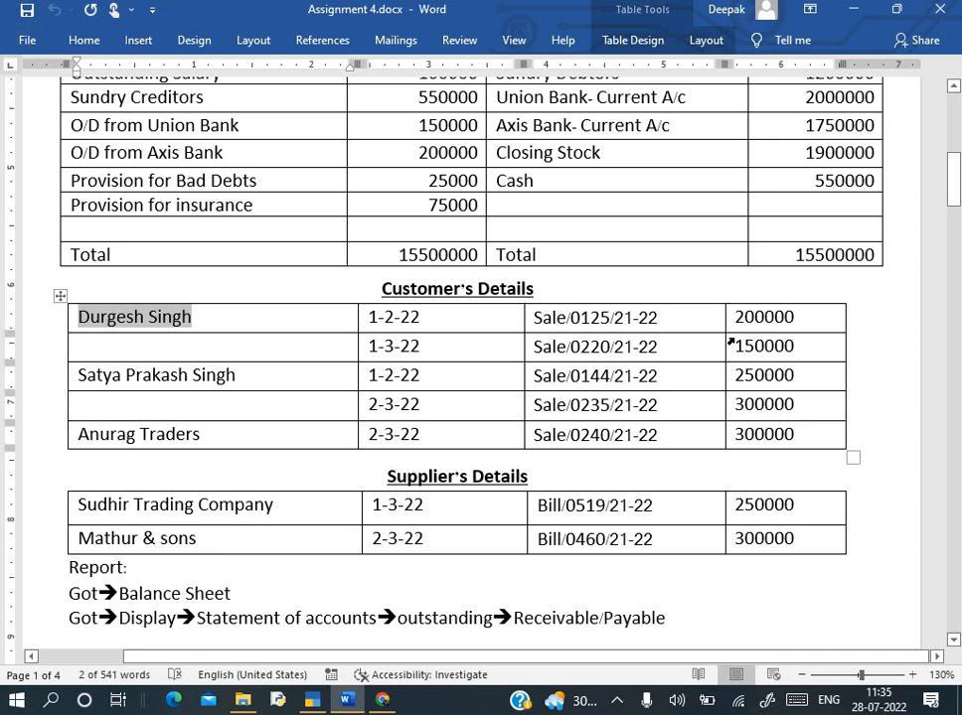
pyautogui.hotkey('alt', 'Tab')
pyautogui.write('350000')
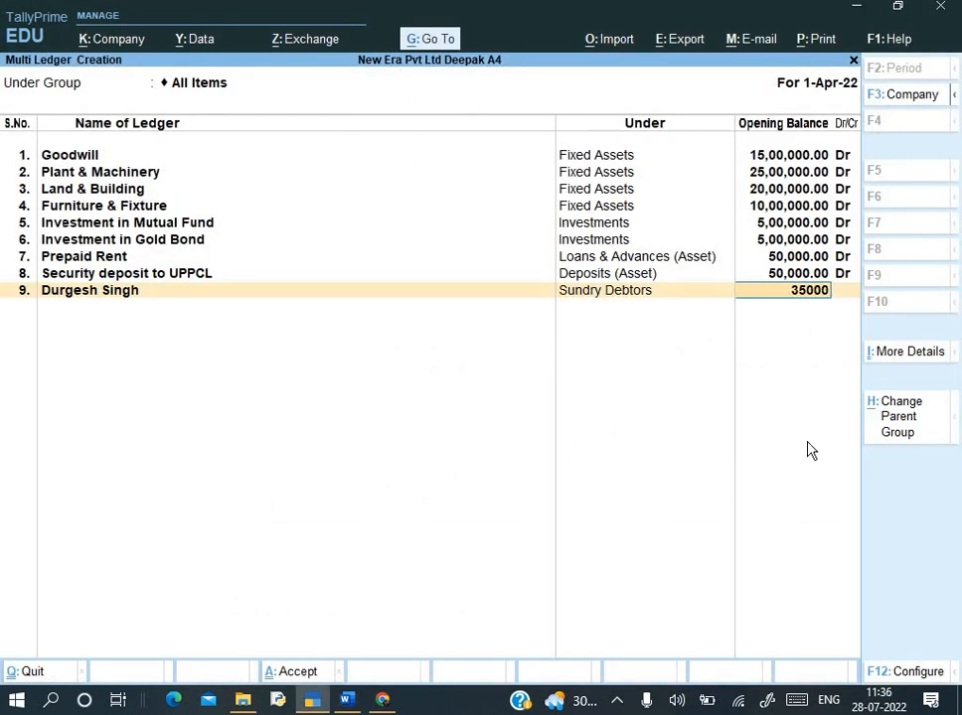
pyautogui.press('Return')
pyautogui.press('Return')
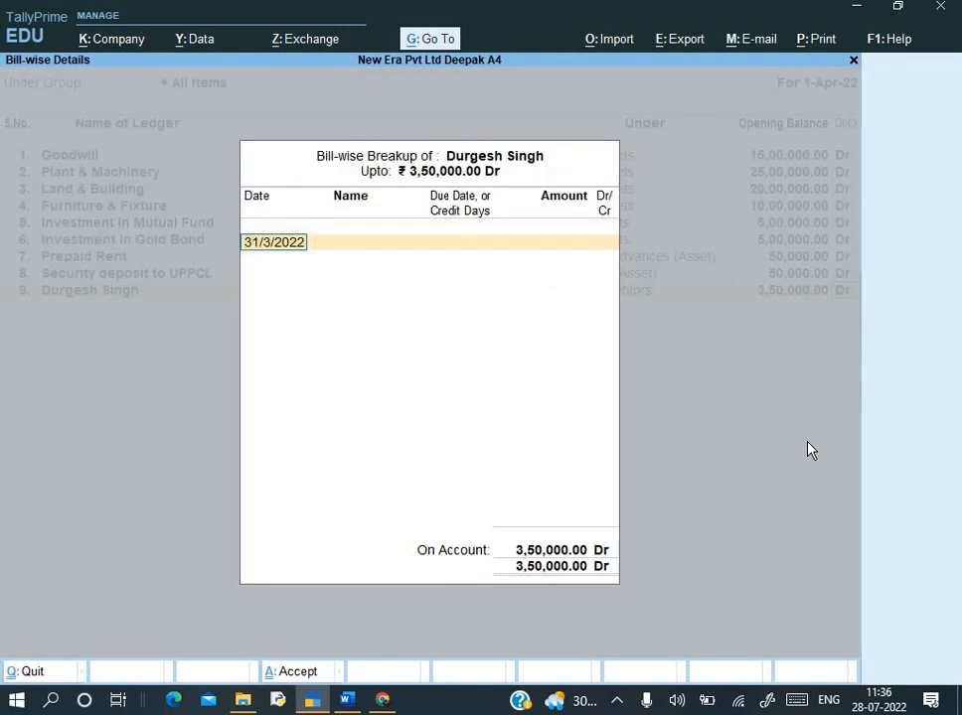
# - Enter bill Sale/0125/21-22 dated 1-2-22 for 2,00,000 with no due date
pyautogui.hotkey('alt', 'Tab')
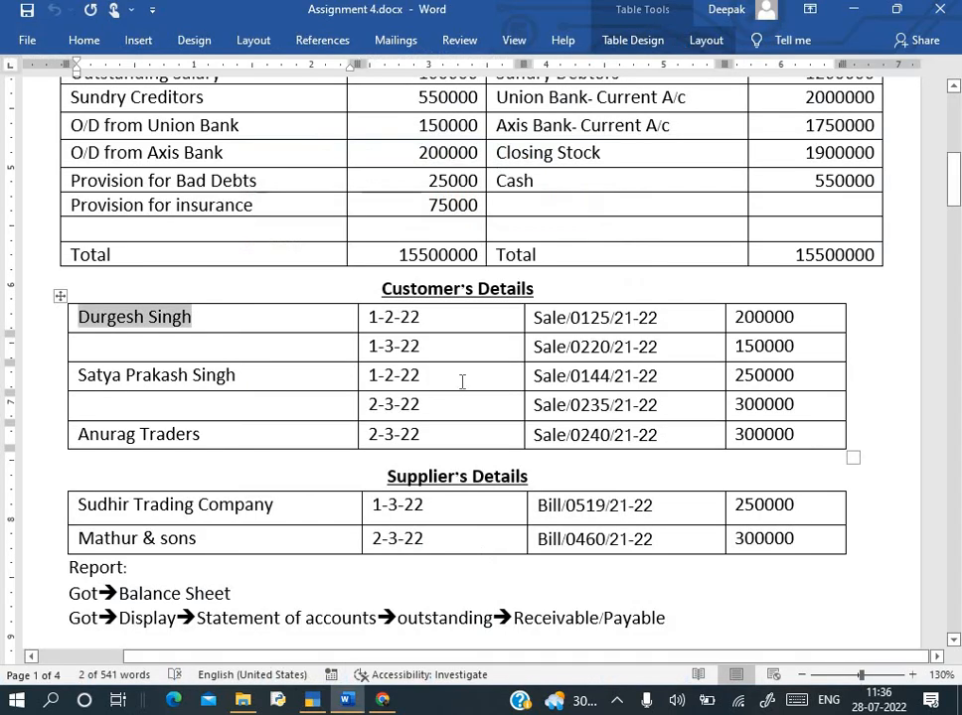
pyautogui.hotkey('alt', 'Tab')
pyautogui.write('1-2-22')
pyautogui.press('Return')
pyautogui.hotkey('alt', 'Tab')
pyautogui.moveTo(563, 320); pyautogui.dragTo(652, 321)
pyautogui.hotkey('ctrl', 'c')
pyautogui.hotkey('alt', 'Tab')
pyautogui.hotkey('ctrl', 'alt', 'v')
pyautogui.press('Return')
pyautogui.press('BackSpace')
pyautogui.press('Return')
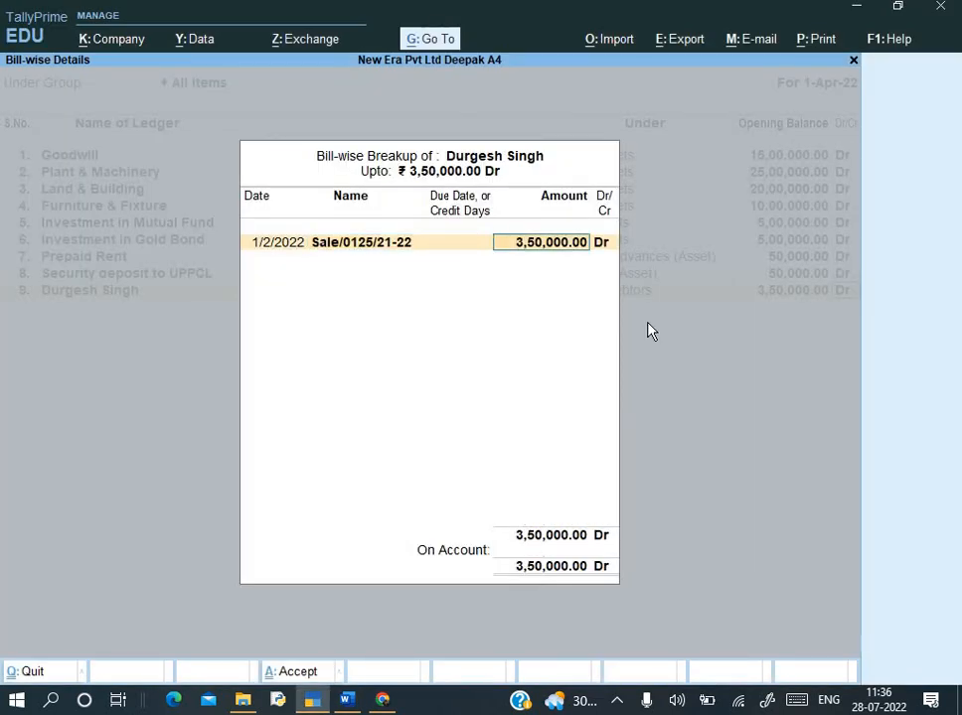
pyautogui.write('200000')
pyautogui.press('Return')
pyautogui.press('Return')
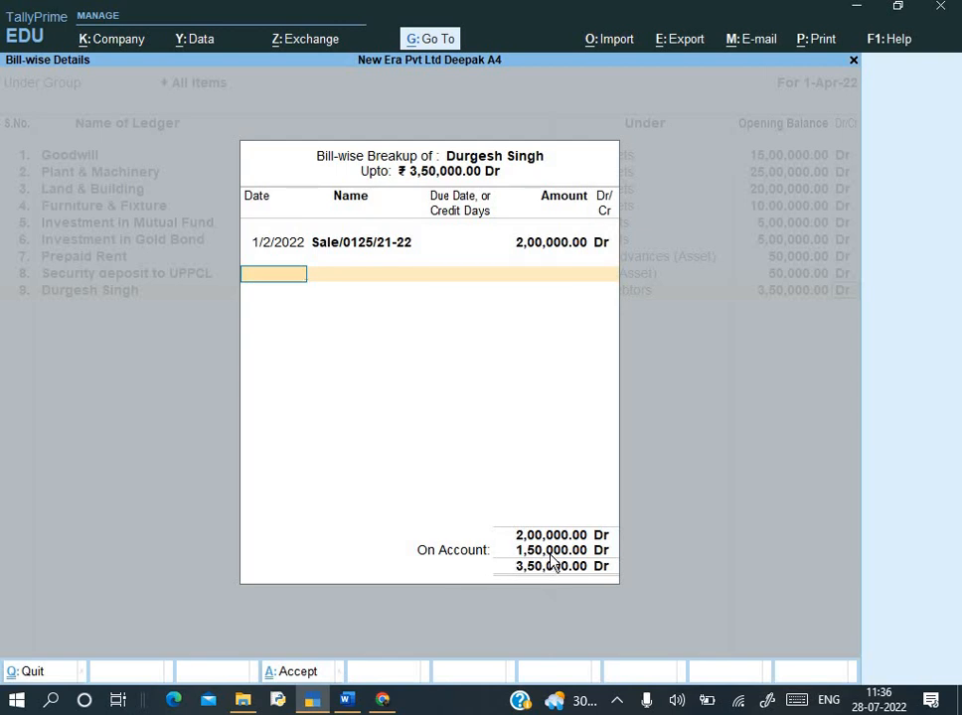
# - Enter bill Sale/0220/21-22 dated 1-3-22 for 1,50,000 Dr, completing the breakup
pyautogui.hotkey('alt', 'Tab')
pyautogui.hotkey('alt', 'Tab')
pyautogui.write('1-3-')
pyautogui.write('22')
pyautogui.press('Return')
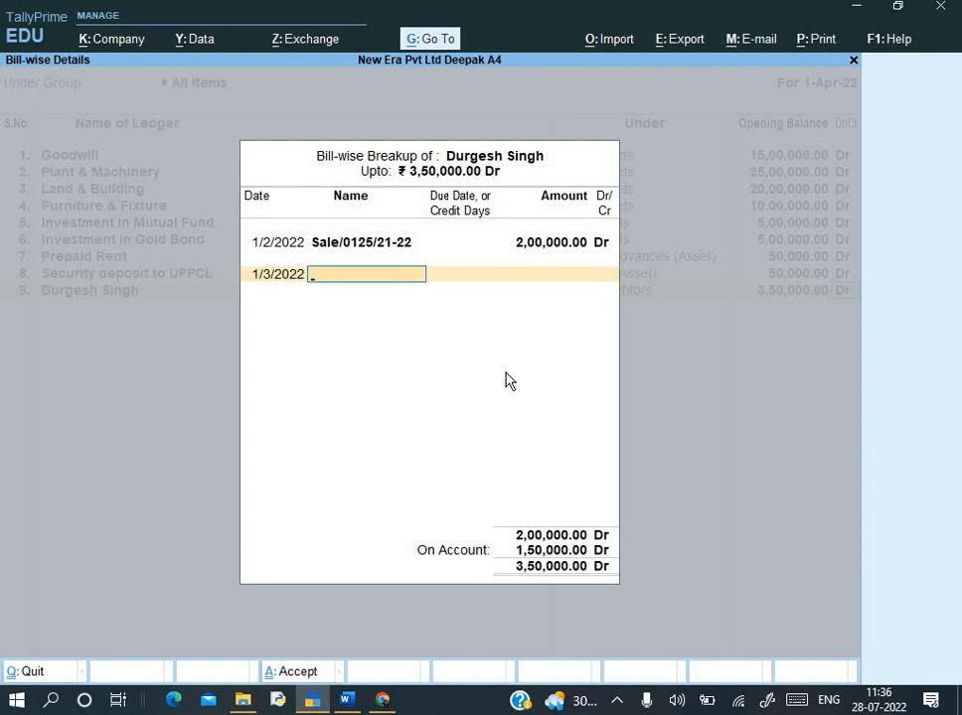
pyautogui.hotkey('alt', 'Tab')
pyautogui.moveTo(534, 347); pyautogui.dragTo(659, 355)
pyautogui.hotkey('alt', 'Tab')
pyautogui.hotkey('ctrl', 'alt', 'v')
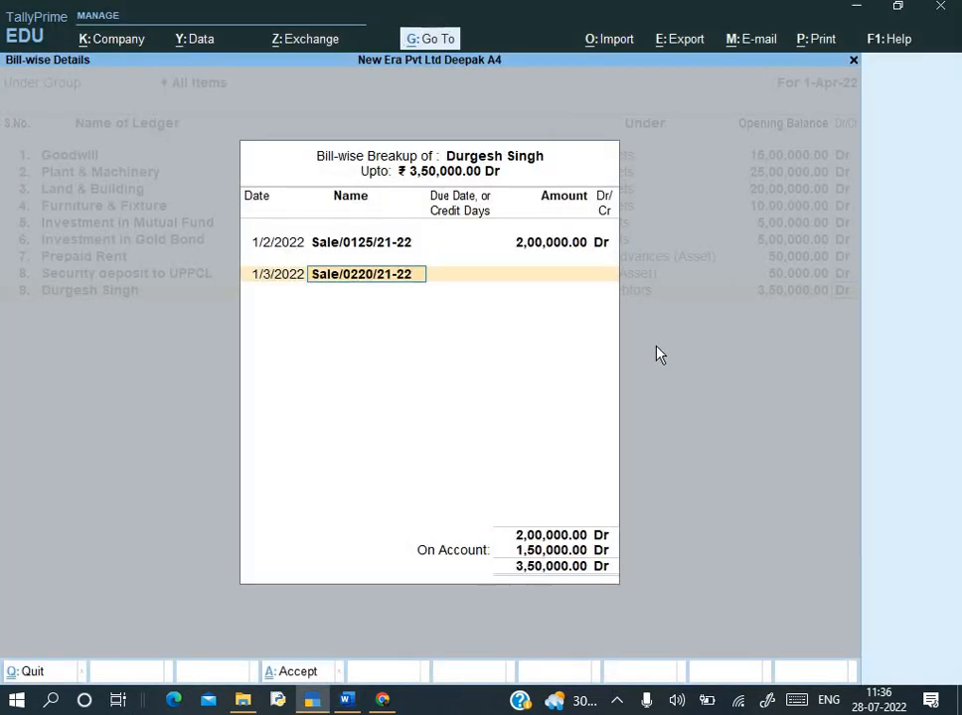
pyautogui.press('Return')
pyautogui.press('Return')
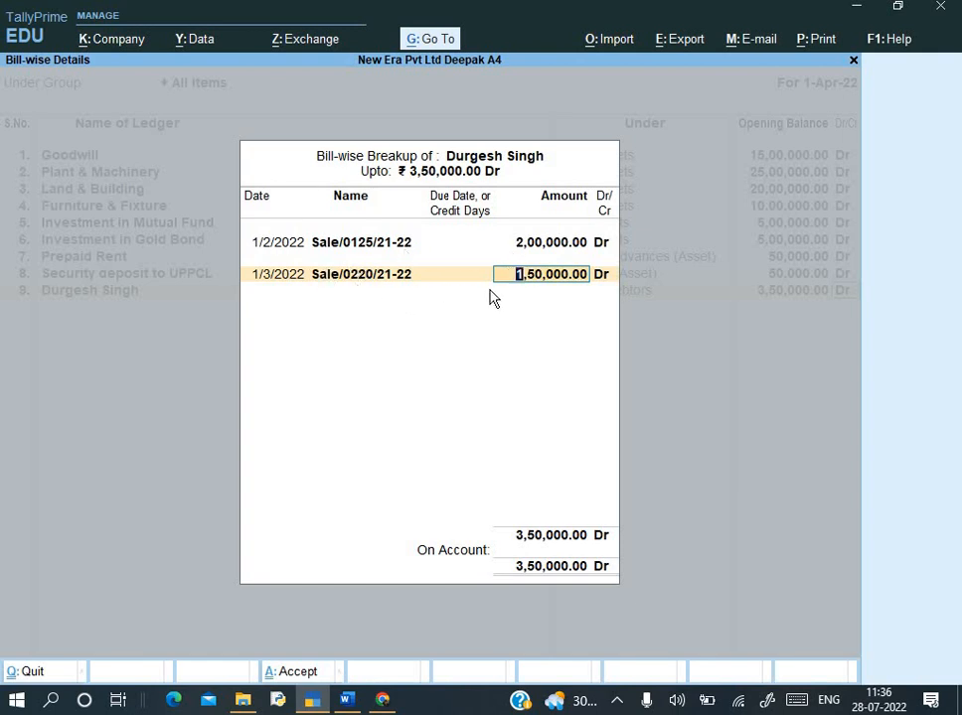
pyautogui.press('Return')
pyautogui.press('Return')
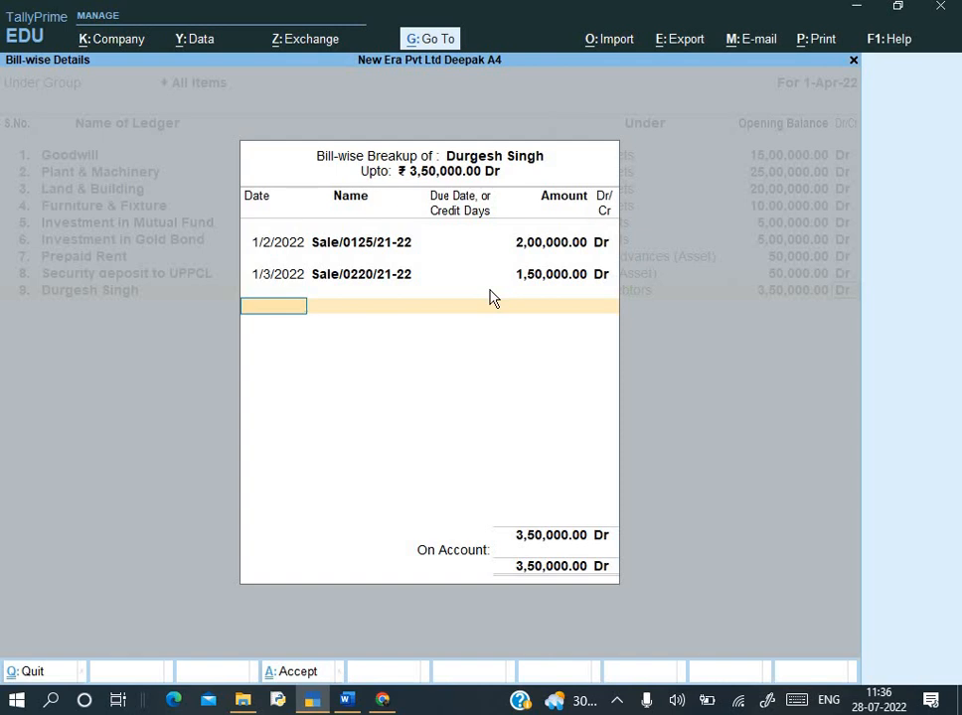
pyautogui.press('Return')
pyautogui.hotkey('alt', 'Tab')
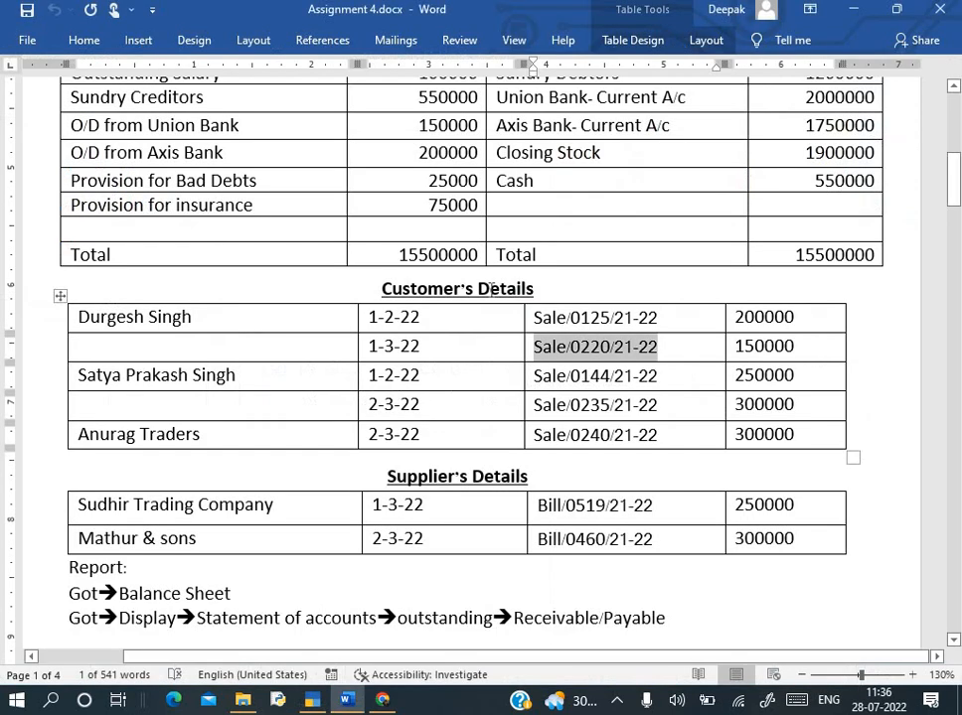
# - Create the second customer's ledger in row 10 under Sundry Debtors with 5,50,000 Dr opening balance
pyautogui.moveTo(79, 376); pyautogui.dragTo(240, 385)
pyautogui.hotkey('ctrl', 'c')
pyautogui.hotkey('alt', 'Tab')
pyautogui.hotkey('ctrl', 'alt', 'v')
pyautogui.press('Return')
pyautogui.write('S')
pyautogui.press('Down')
pyautogui.press('Down')
pyautogui.press('Down')
pyautogui.press('Down')
pyautogui.press('Down')
pyautogui.press('Return')
pyautogui.hotkey('alt', 'Tab')
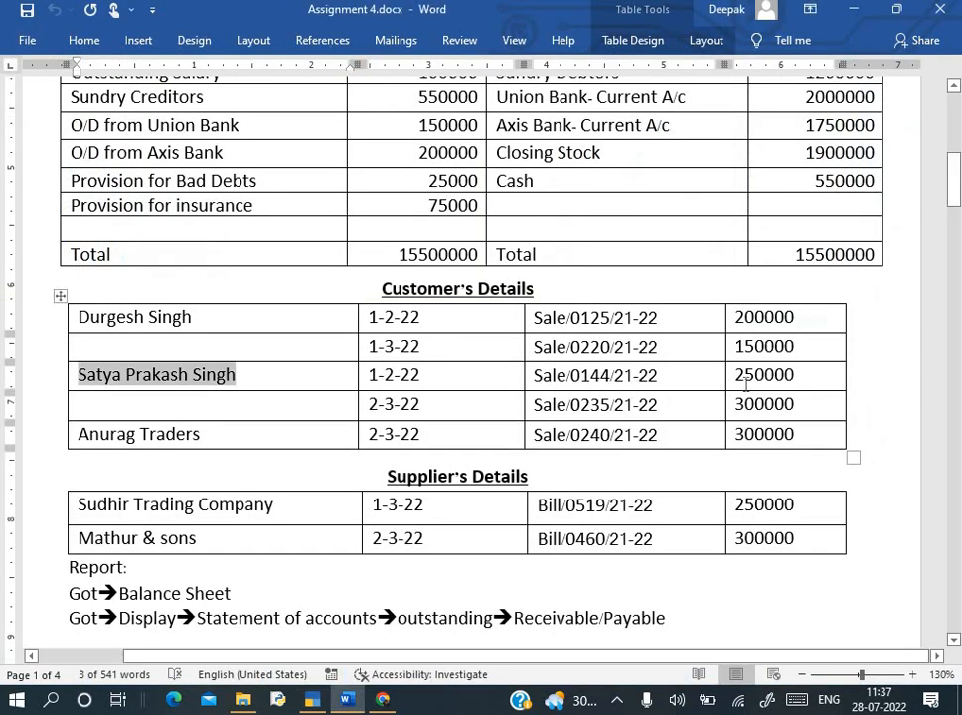
pyautogui.hotkey('alt', 'Tab')
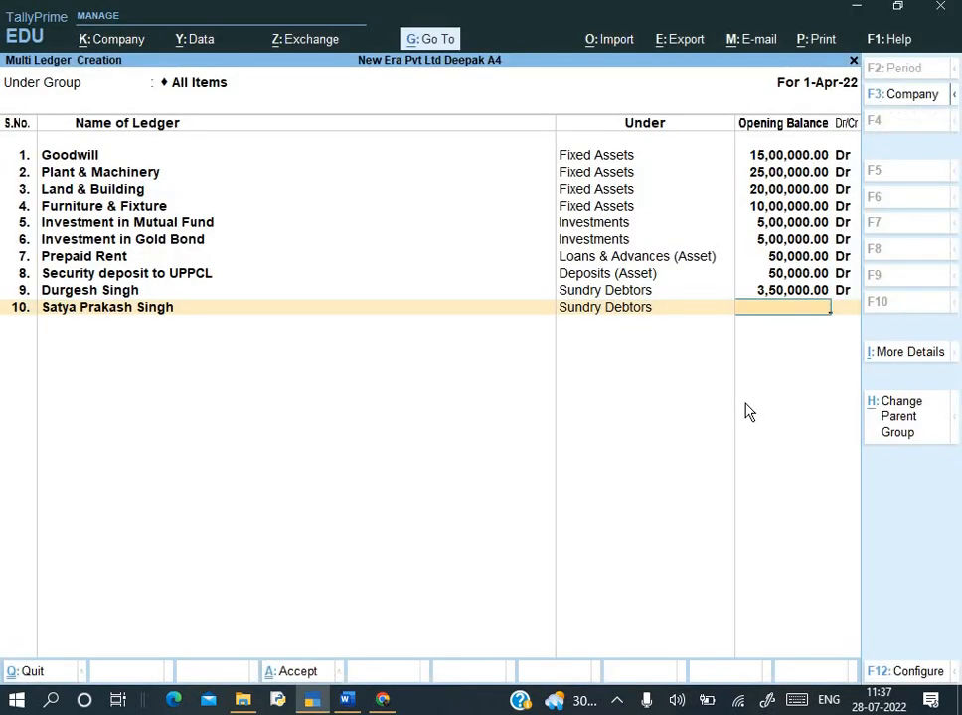
pyautogui.write('5,50,000')
pyautogui.press('Return')
pyautogui.press('Return')
# - Enter bill Sale/0144/21-22 dated 1-2-22 for 2,50,000 Dr with no due date
pyautogui.hotkey('alt', 'Tab')
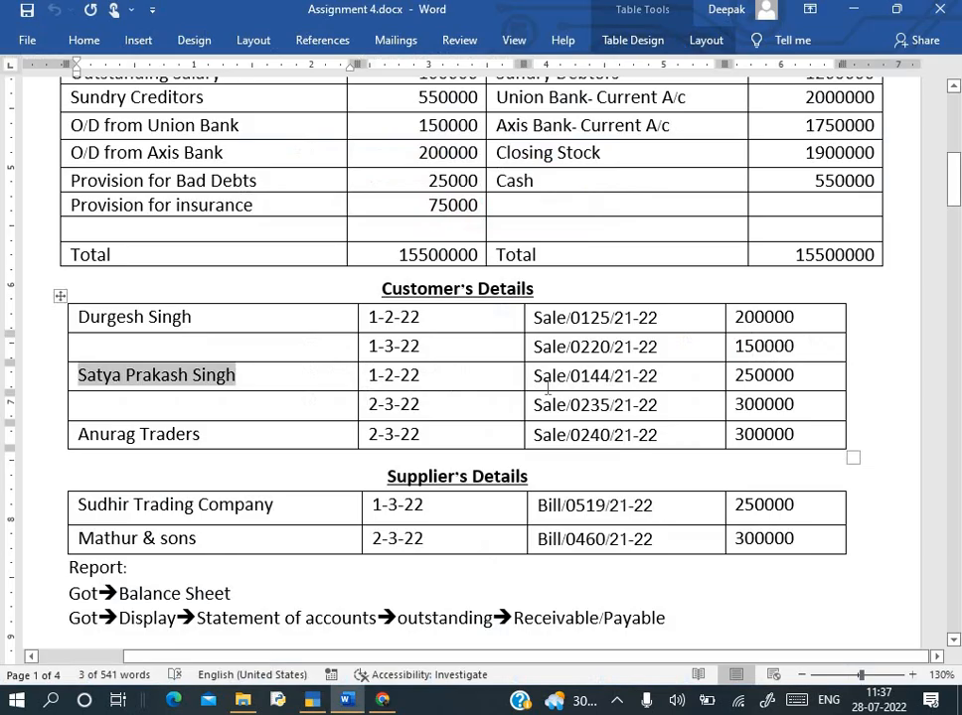
pyautogui.hotkey('alt', 'Tab')
pyautogui.write('1-2-22')
pyautogui.press('Return')
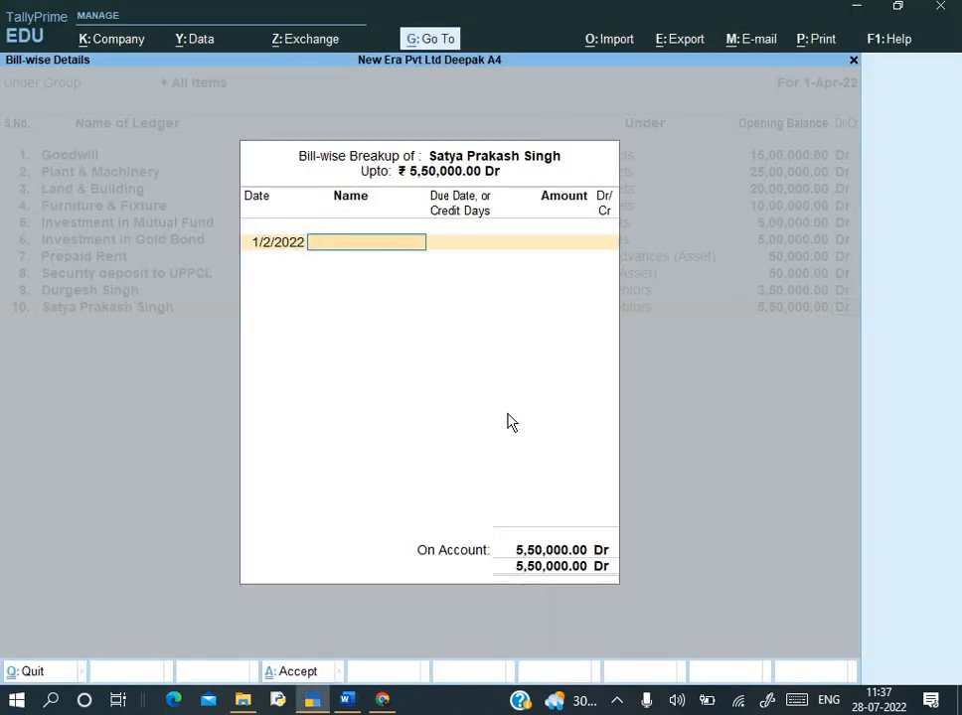
pyautogui.hotkey('alt', 'Tab')
pyautogui.moveTo(536, 382); pyautogui.dragTo(657, 380)
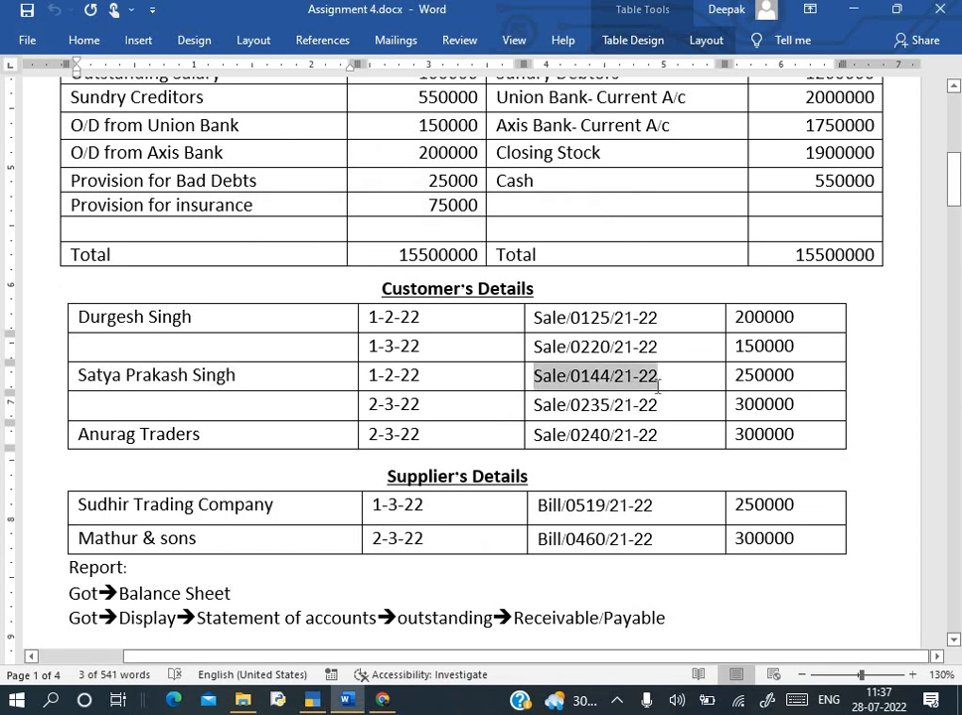
pyautogui.hotkey('ctrl', 'c')
pyautogui.hotkey('alt', 'Tab')
pyautogui.hotkey('ctrl', 'v')
pyautogui.press('Return')
pyautogui.press('BackSpace')
pyautogui.press('Return')
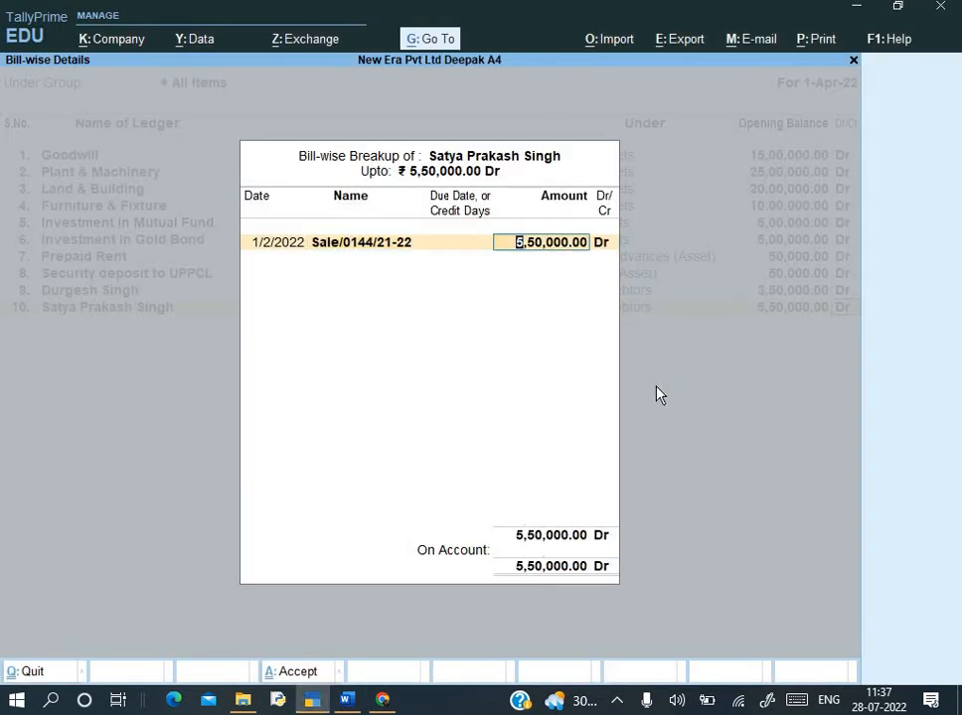
pyautogui.hotkey('alt', 'Tab')
pyautogui.hotkey('alt', 'Tab')
pyautogui.write('250000')
pyautogui.press('Return')
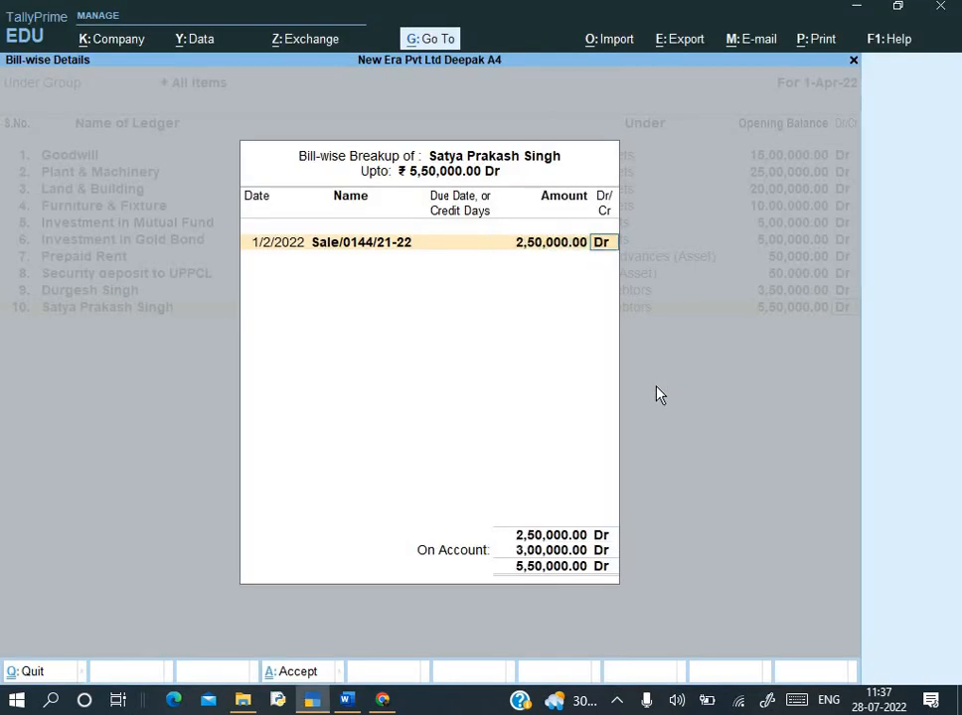
pyautogui.press('Return')
# - Enter bill Sale/0235/21-22 dated 2-3-22 for 3,00,000 Dr and finish the breakup
pyautogui.hotkey('alt', 'Tab')
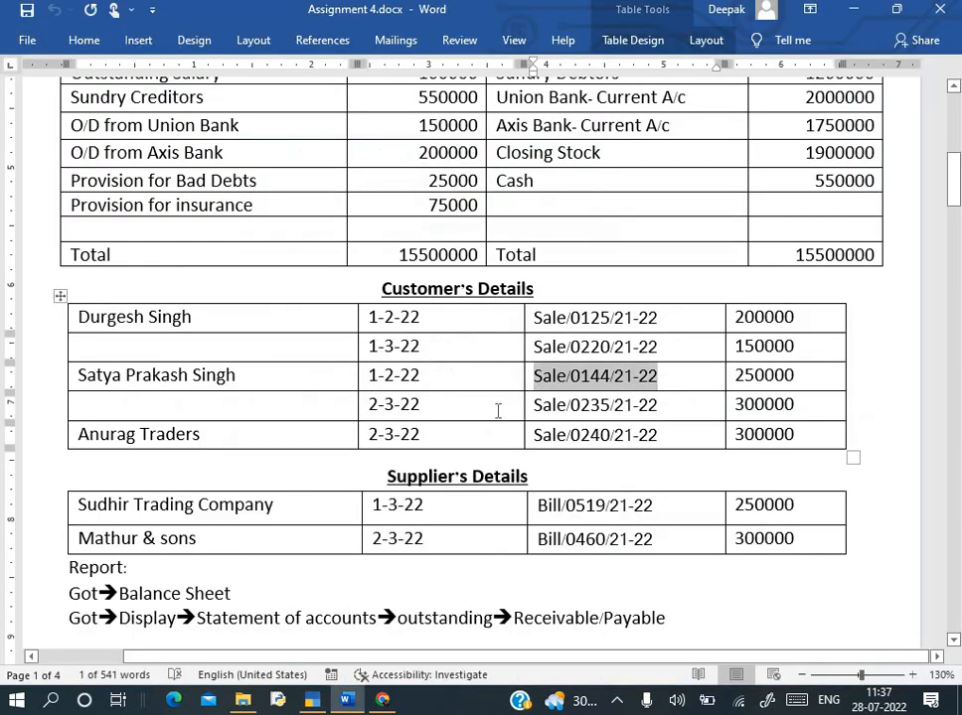
pyautogui.hotkey('alt', 'Tab')
pyautogui.write('2-3-2')
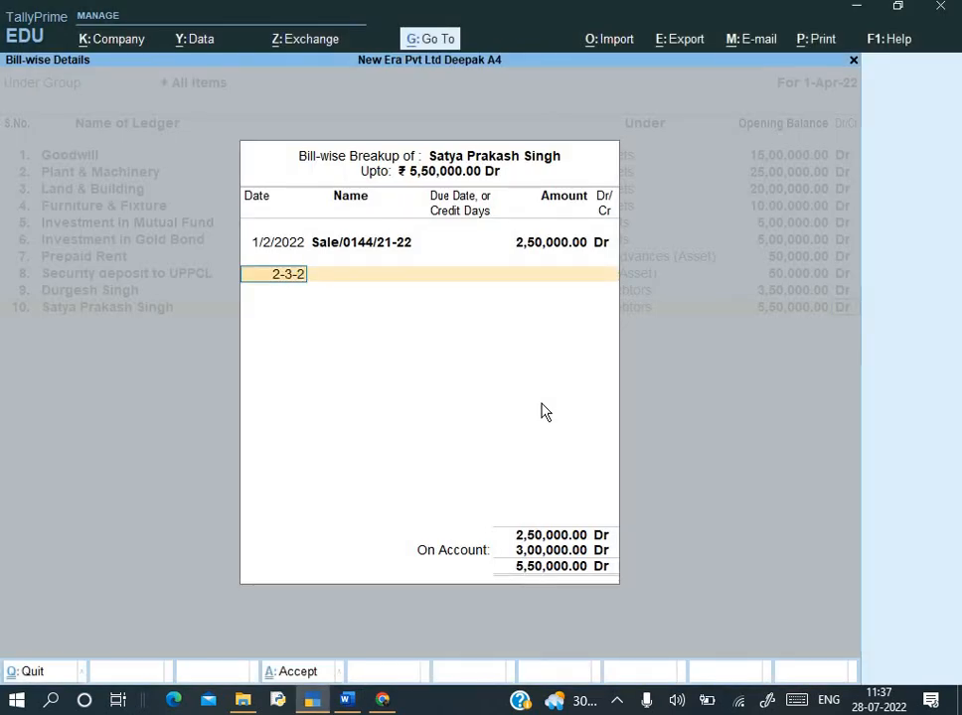
pyautogui.press('Return')
pyautogui.hotkey('alt', 'Tab')
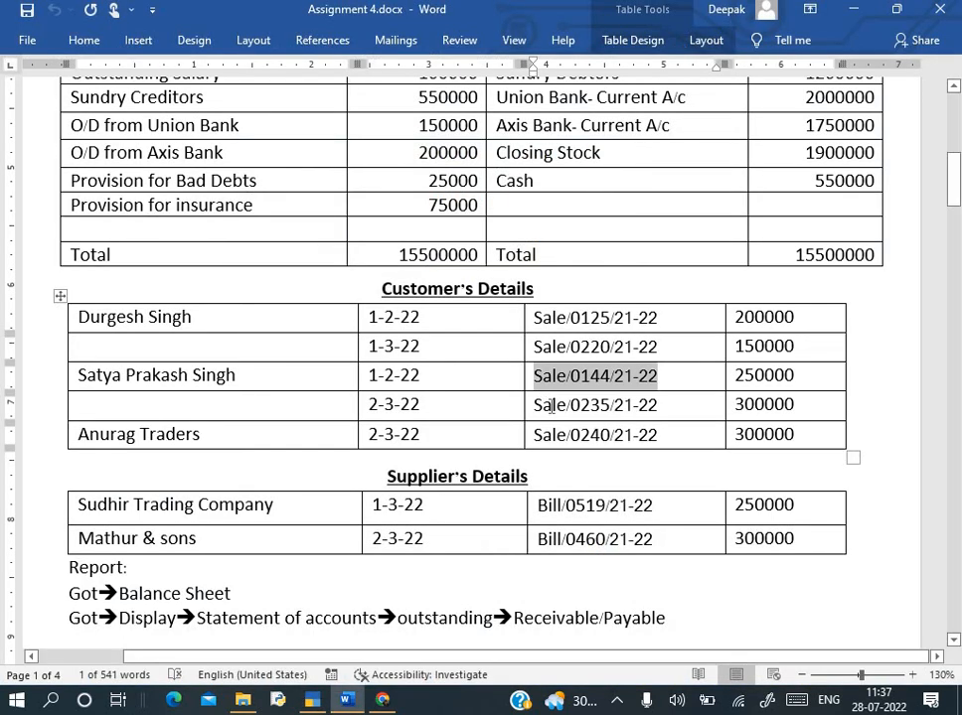
pyautogui.tripleClick(642, 406)
pyautogui.hotkey('ctrl', 'c')
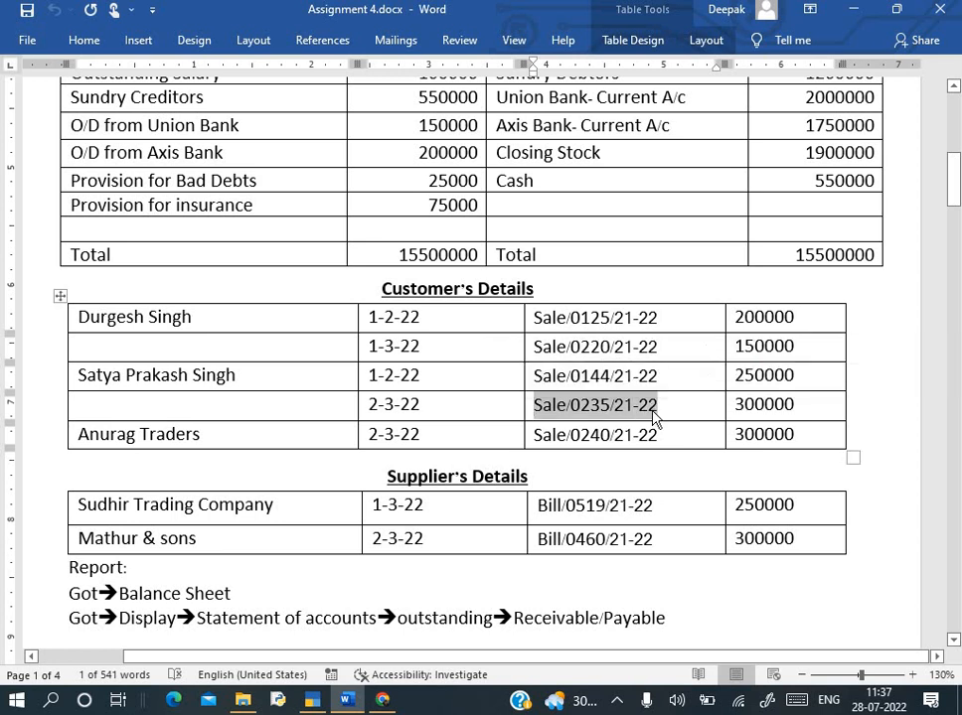
pyautogui.hotkey('alt', 'Tab')
pyautogui.hotkey('ctrl', 'alt', 'v')
pyautogui.press('BackSpace')
pyautogui.press('Return')
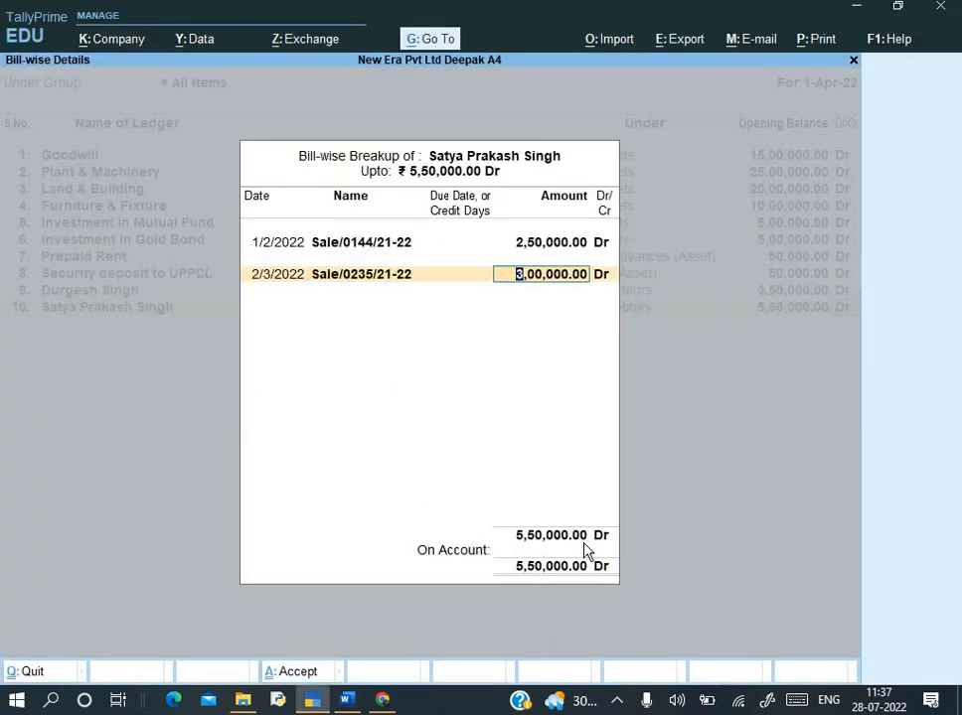
pyautogui.press('Return')
pyautogui.press('Return')
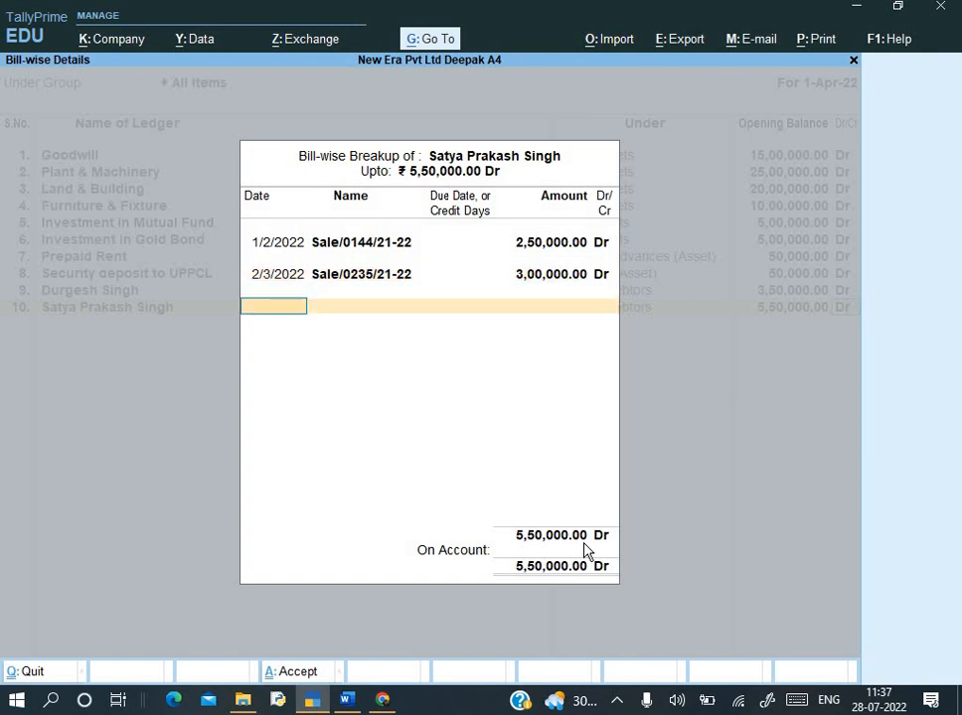
pyautogui.press('Return')
pyautogui.hotkey('alt', 'Tab')
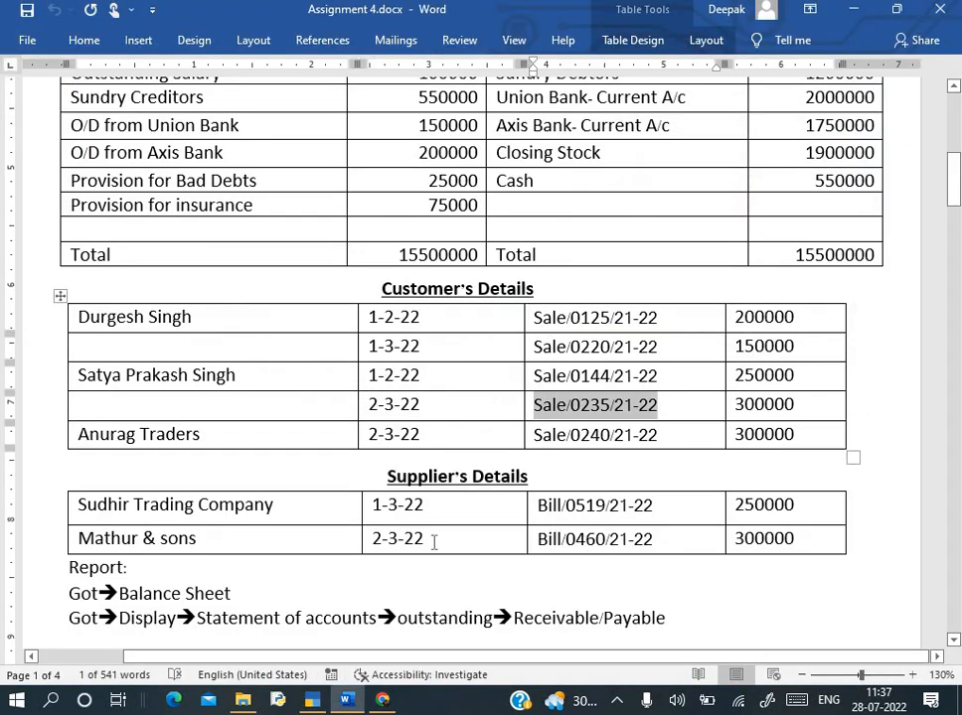
# - Add ledger Anurag Traders under Sundry Debtors with a 3,00,000 opening balance
pyautogui.moveTo(78, 434); pyautogui.dragTo(198, 436)
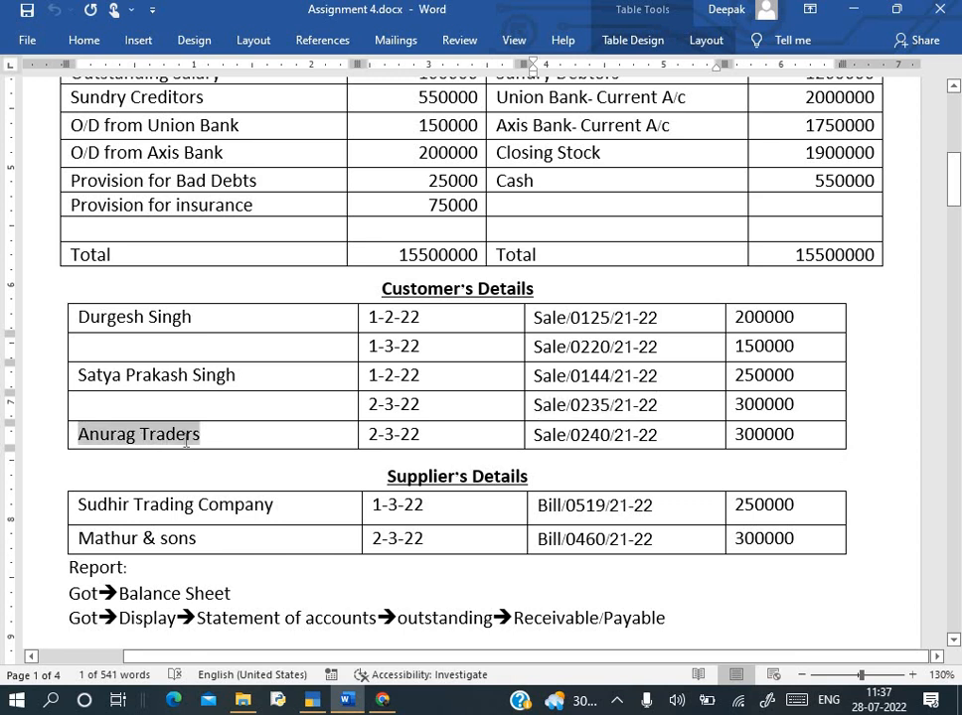
pyautogui.hotkey('alt', 'Tab')
pyautogui.hotkey('ctrl', 'alt', 'v')
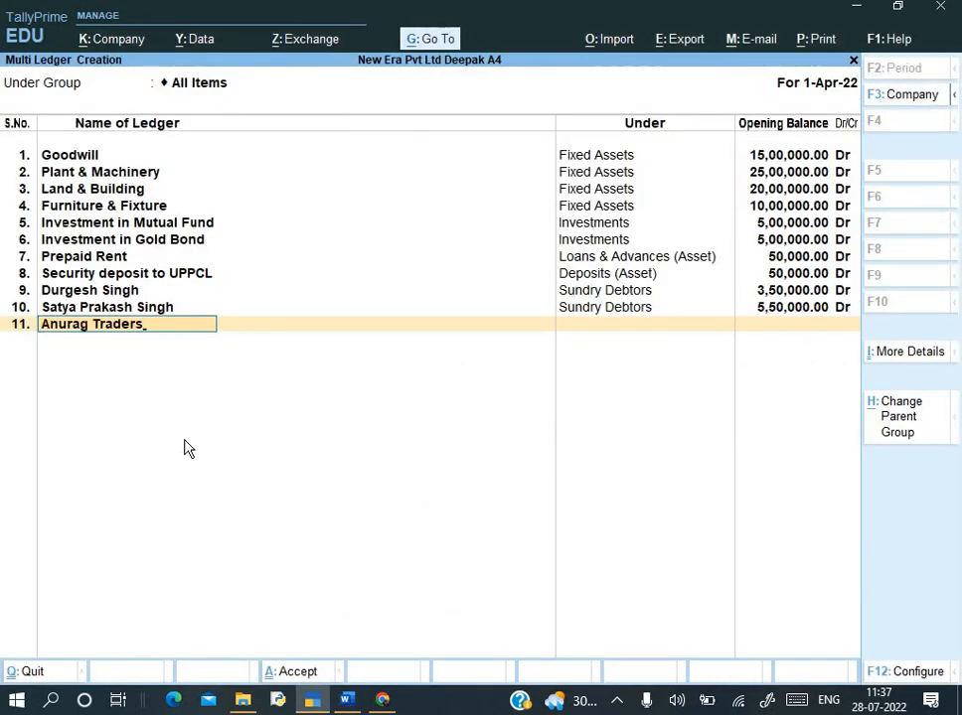
pyautogui.press('Return')
pyautogui.write('Su')
pyautogui.press('Down')
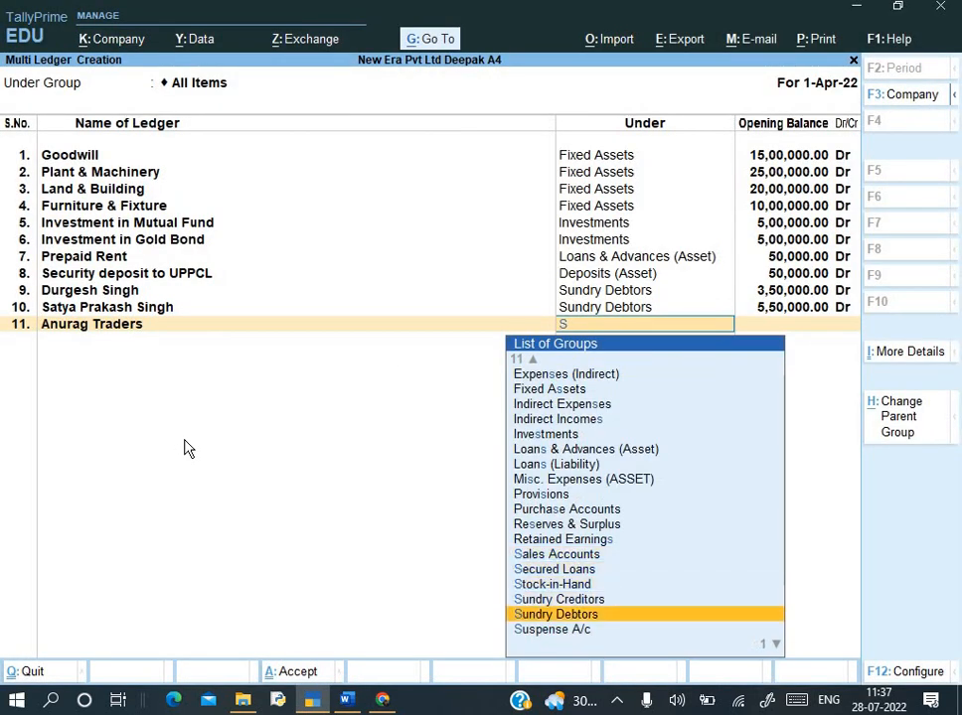
pyautogui.press('Return')
pyautogui.hotkey('alt', 'Tab')
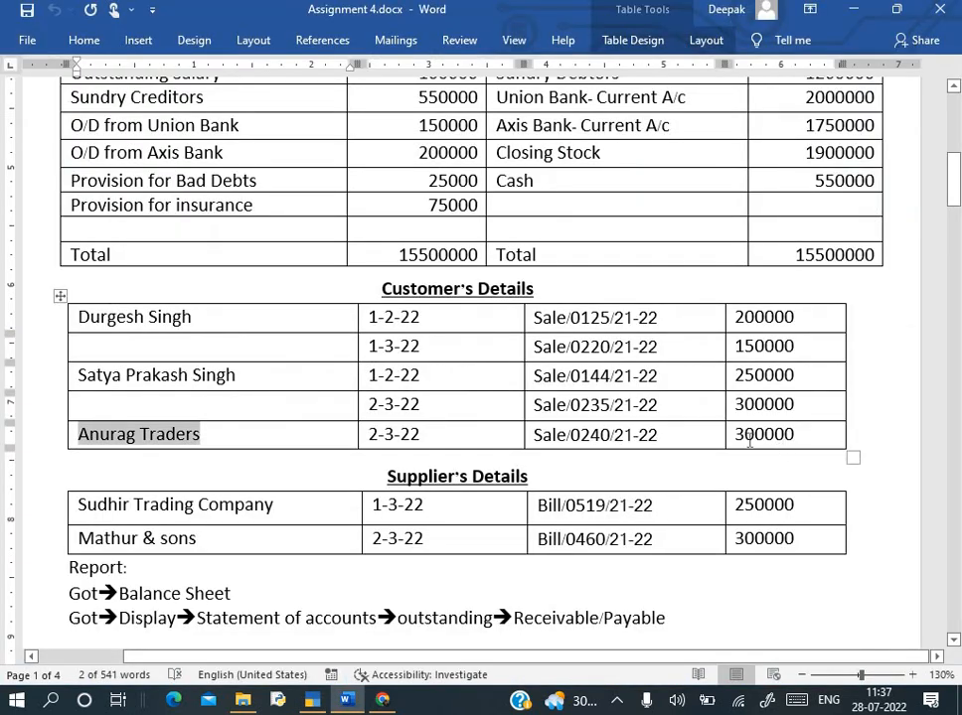
pyautogui.hotkey('alt', 'Tab')
pyautogui.write('3,00,000')
pyautogui.press('Return')
# - Record bill Sale/0240/21-22 dated 2-3-22 for 3,00,000 Dr in the bill-wise details
pyautogui.press('Return')
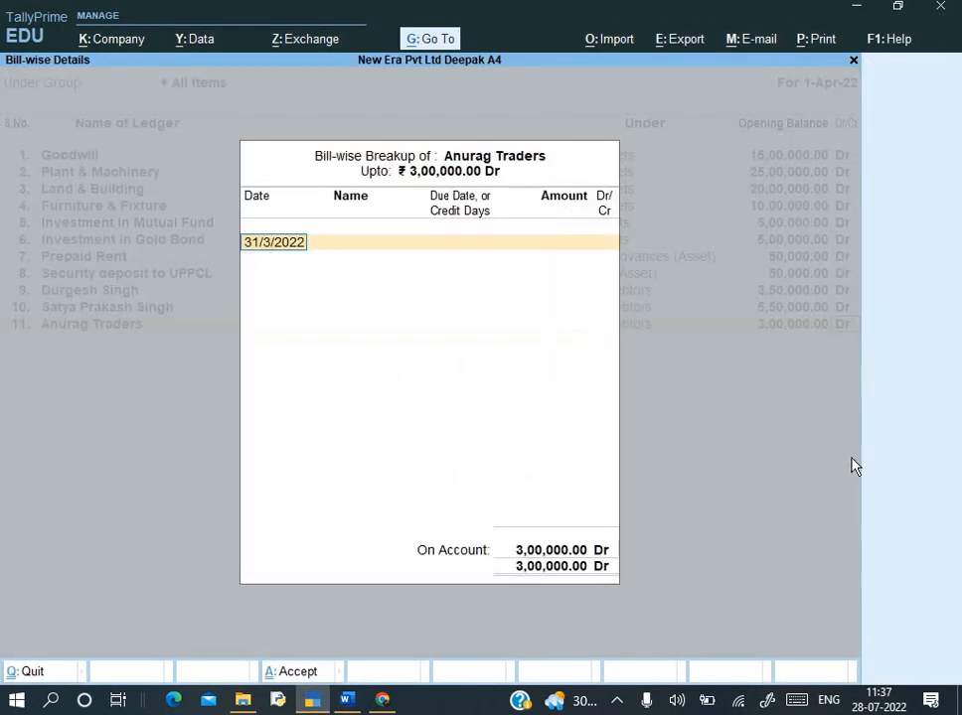
pyautogui.hotkey('alt', 'Tab')
pyautogui.hotkey('alt', 'Tab')
pyautogui.write('2-3-22')
pyautogui.press('Return')
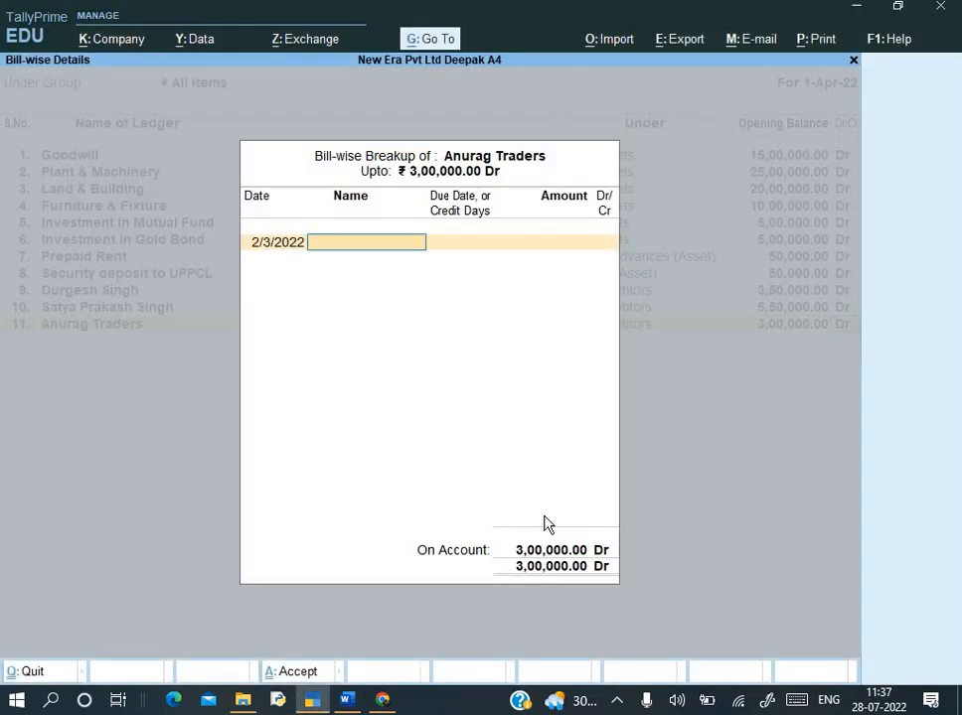
pyautogui.hotkey('alt', 'Tab')
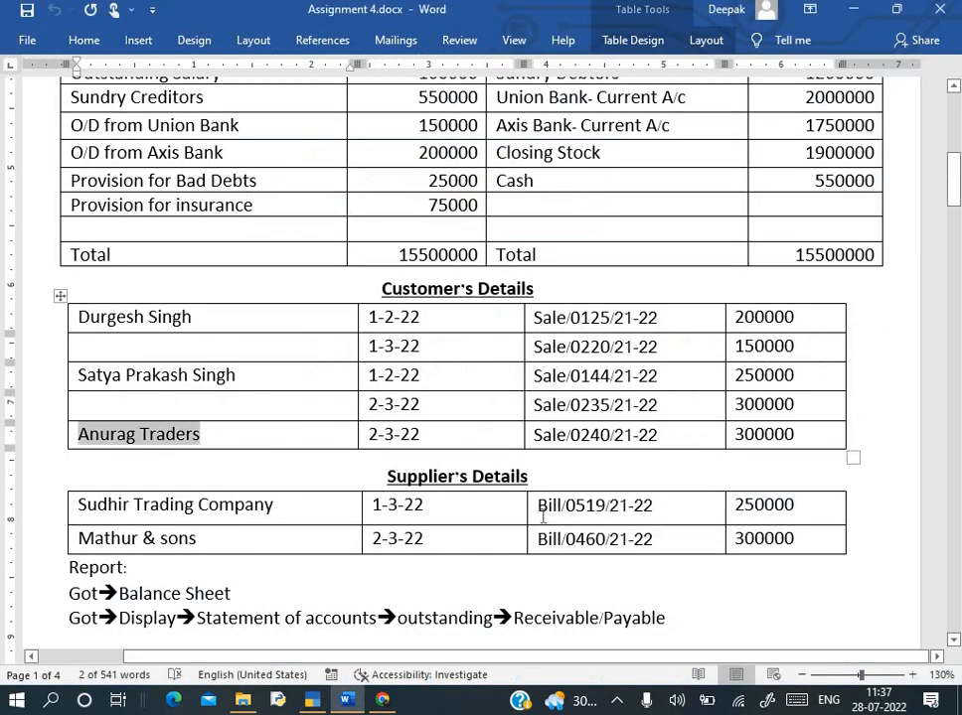
pyautogui.click(529, 439)
pyautogui.hotkey('ctrl', 'c')
pyautogui.hotkey('alt', 'Tab')
pyautogui.hotkey('ctrl', 'alt', 'v')
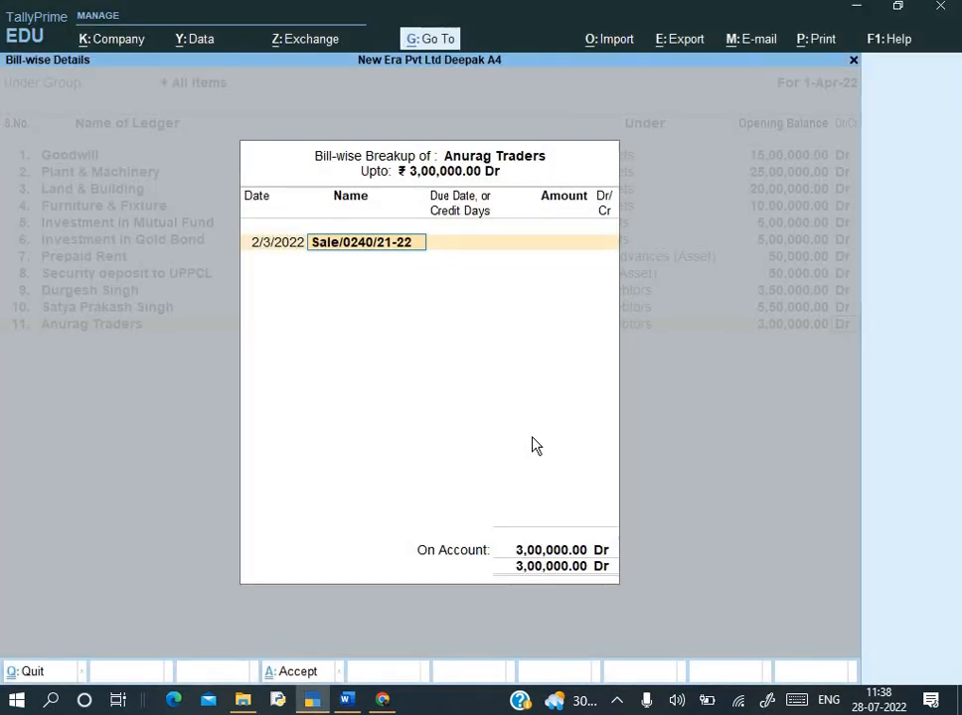
pyautogui.press('Return')
pyautogui.press('BackSpace')
pyautogui.press('Return')
pyautogui.press('Return')
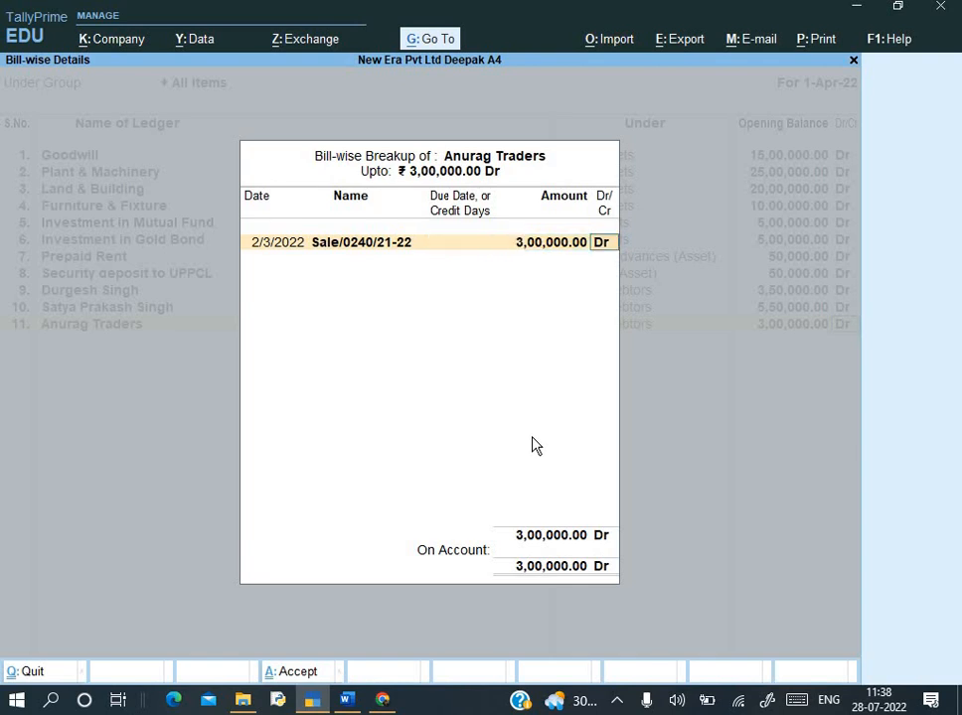
pyautogui.press('Return')
pyautogui.press('Return')
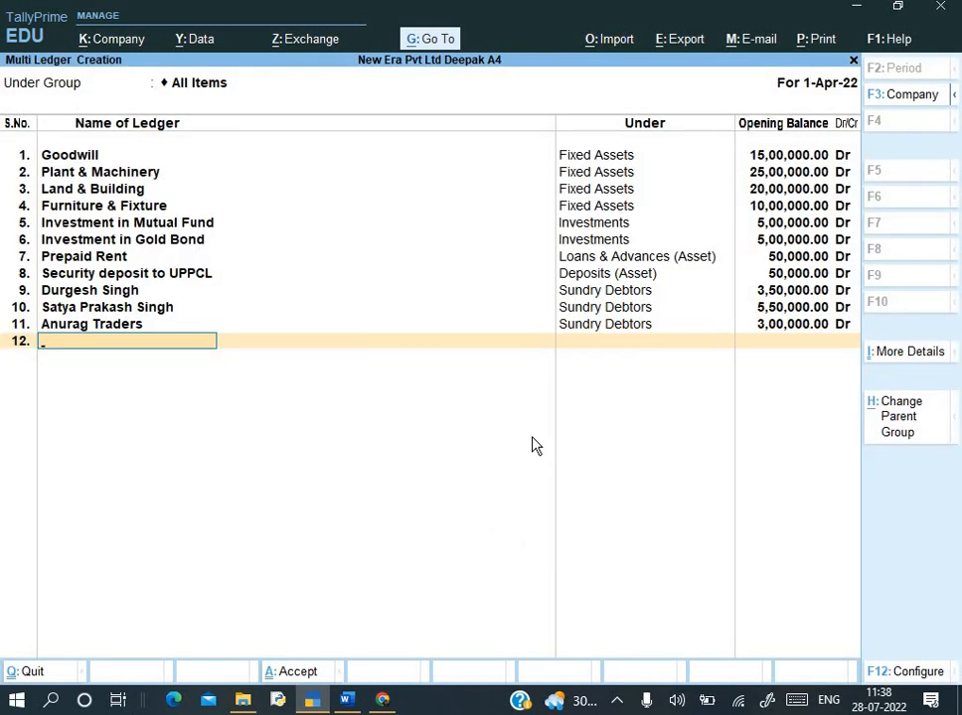
# - Add Union Bank- Current A/c under Bank Accounts with a 20,00,000 Dr opening balance
pyautogui.hotkey('alt', 'Tab')
pyautogui.scroll(3, 603, 286)
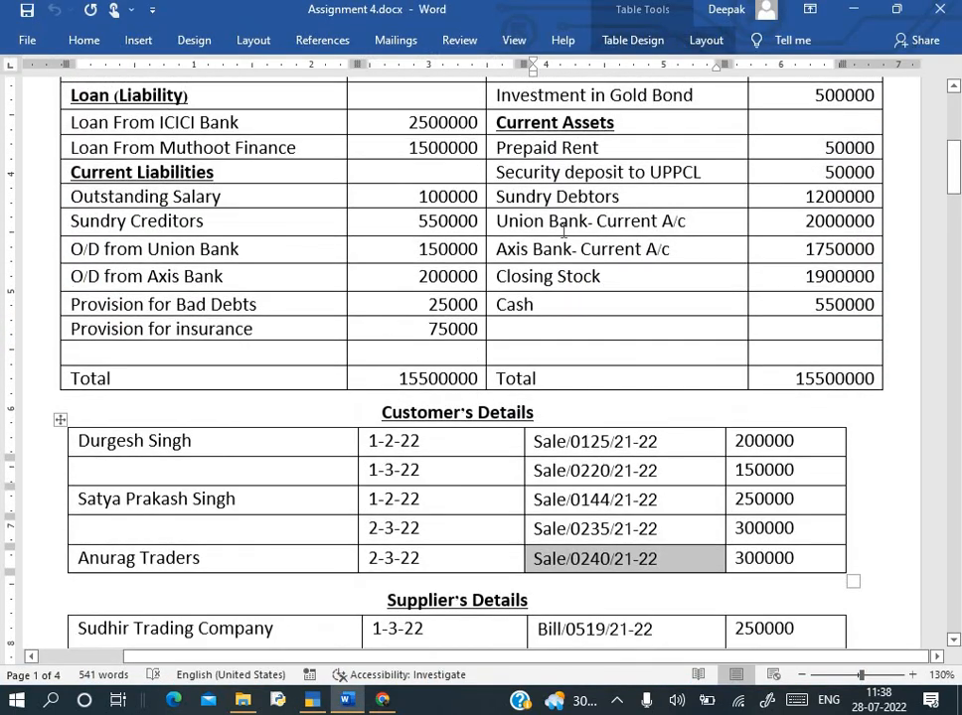
pyautogui.moveTo(500, 222); pyautogui.dragTo(687, 226)
pyautogui.hotkey('ctrl', 'c')
pyautogui.hotkey('alt', 'Tab')
pyautogui.hotkey('ctrl', 'alt', 'v')
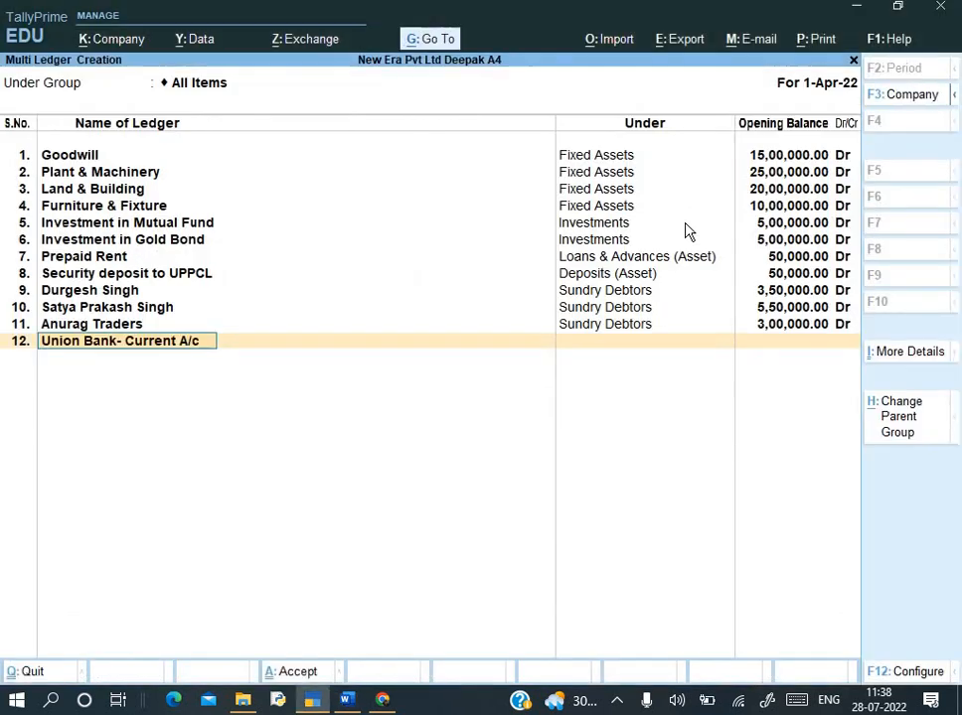
pyautogui.press('Return')
pyautogui.write('Ban')
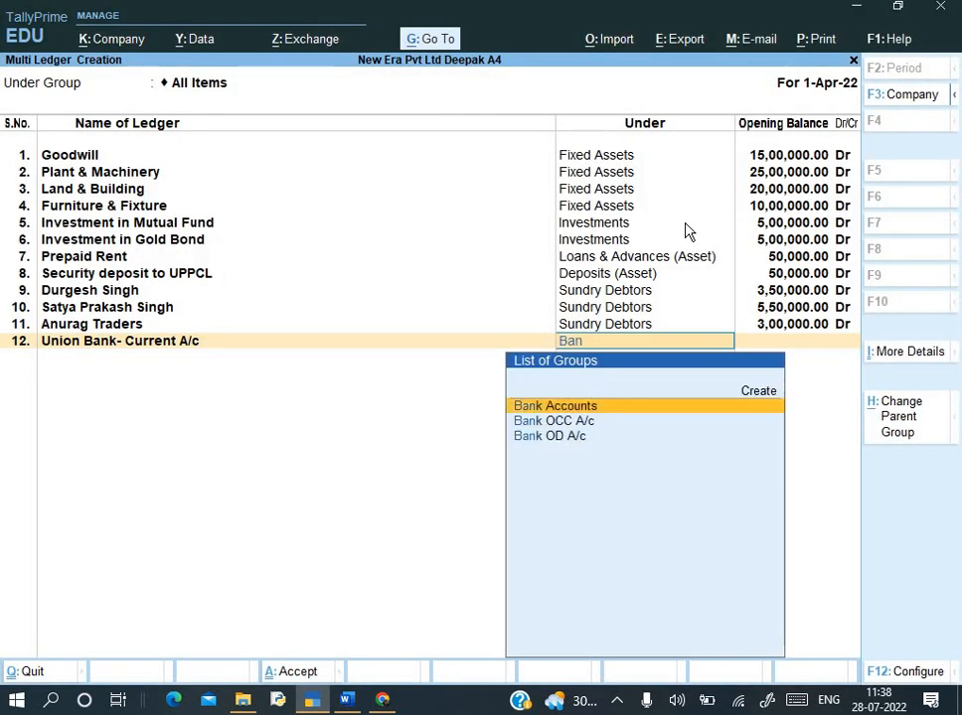
pyautogui.press('Return')
pyautogui.hotkey('alt', 'Tab')
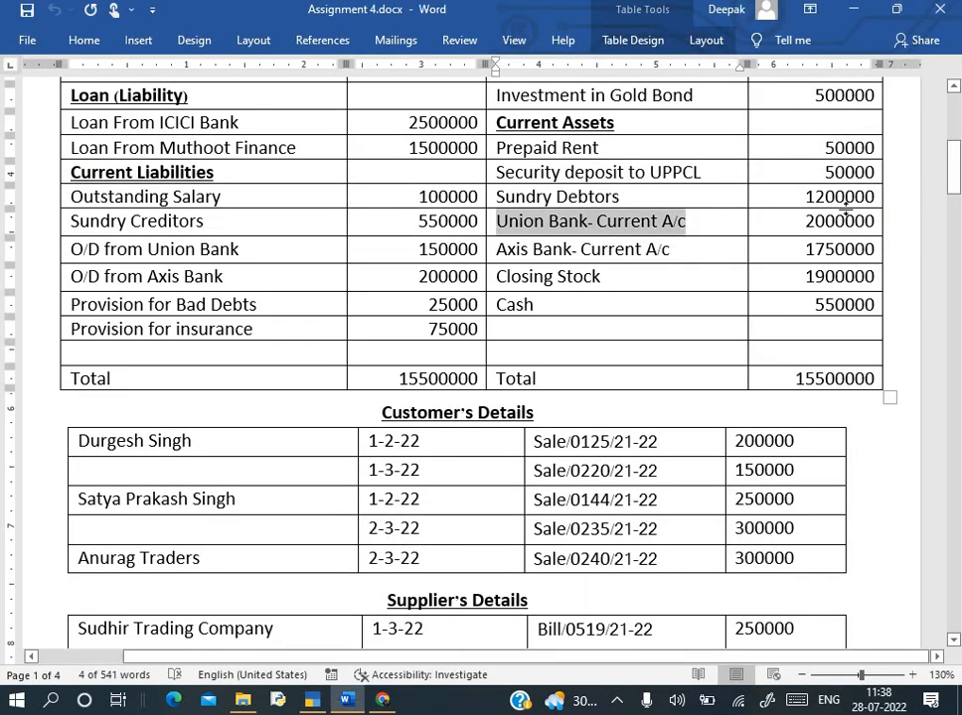
pyautogui.hotkey('alt', 'Tab')
pyautogui.write('20')
pyautogui.write('000000.00')
pyautogui.press('Return')
pyautogui.press('Return')
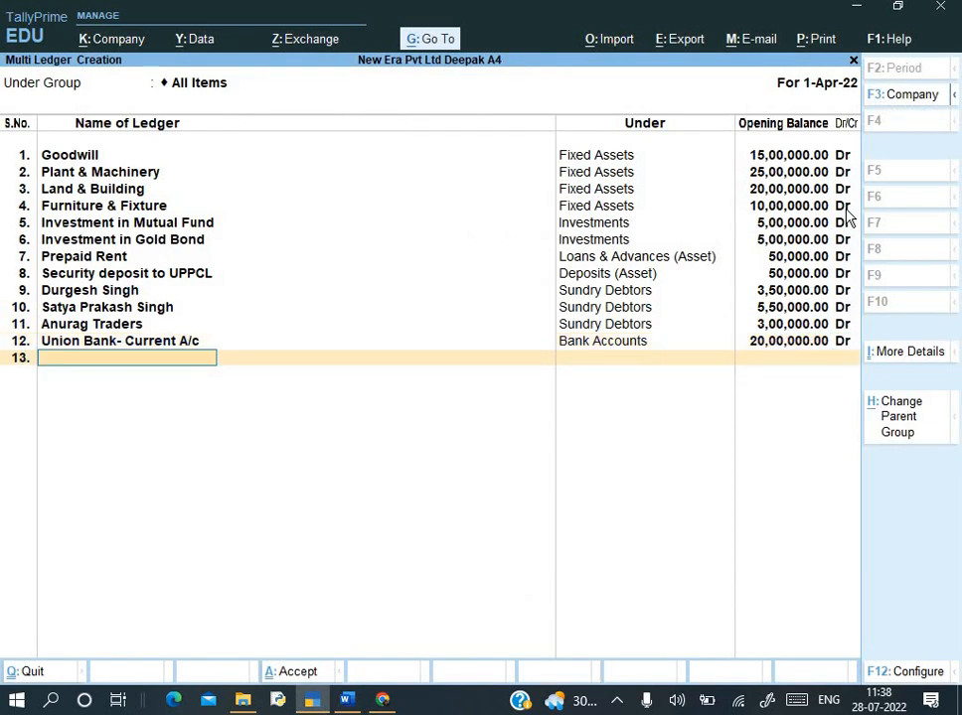
# - Add Axis Bank- Current A/c under Bank Accounts with a 17,50,000 Dr opening balance
pyautogui.hotkey('alt', 'Tab')
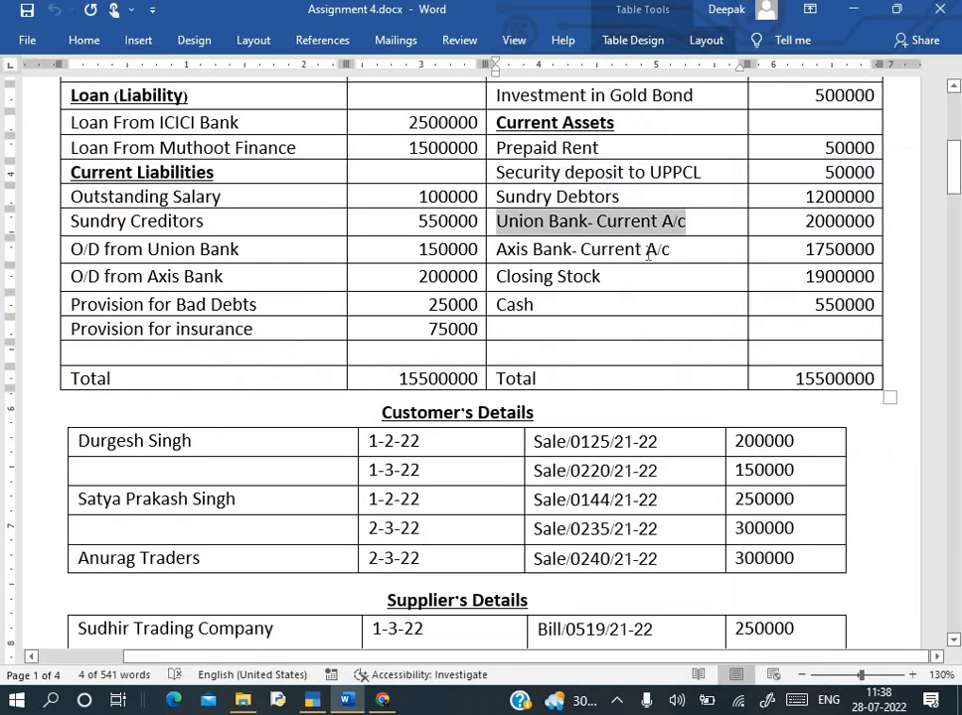
pyautogui.moveTo(495, 249); pyautogui.dragTo(676, 255)
pyautogui.hotkey('ctrl', 'c')
pyautogui.hotkey('alt', 'Tab')
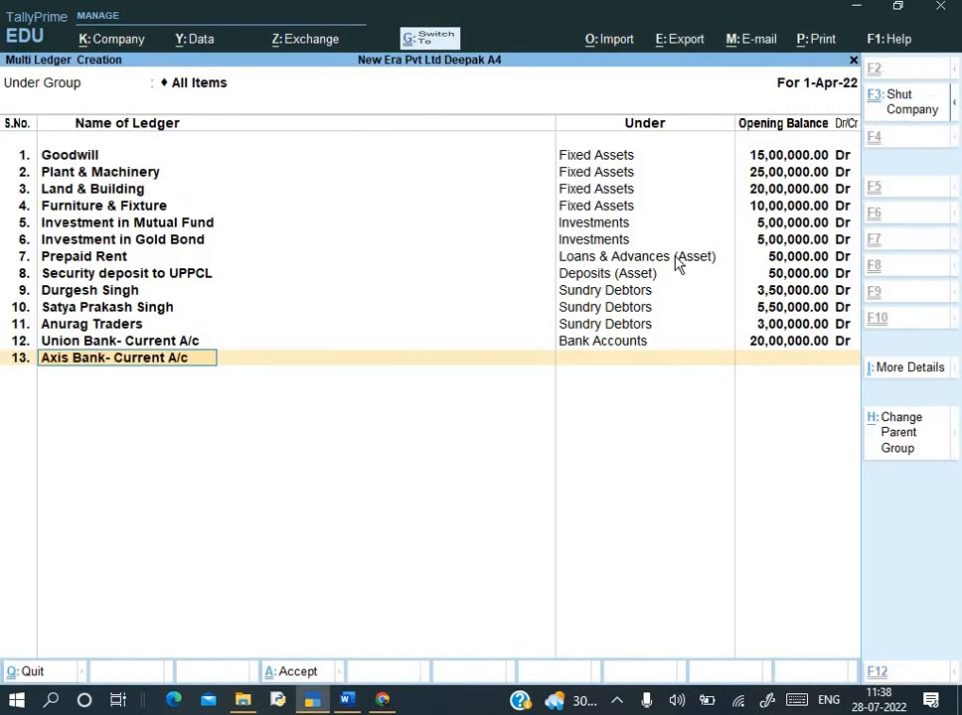
pyautogui.hotkey('ctrl', 'alt', 'v')
pyautogui.press('Return')
pyautogui.write('Ban')
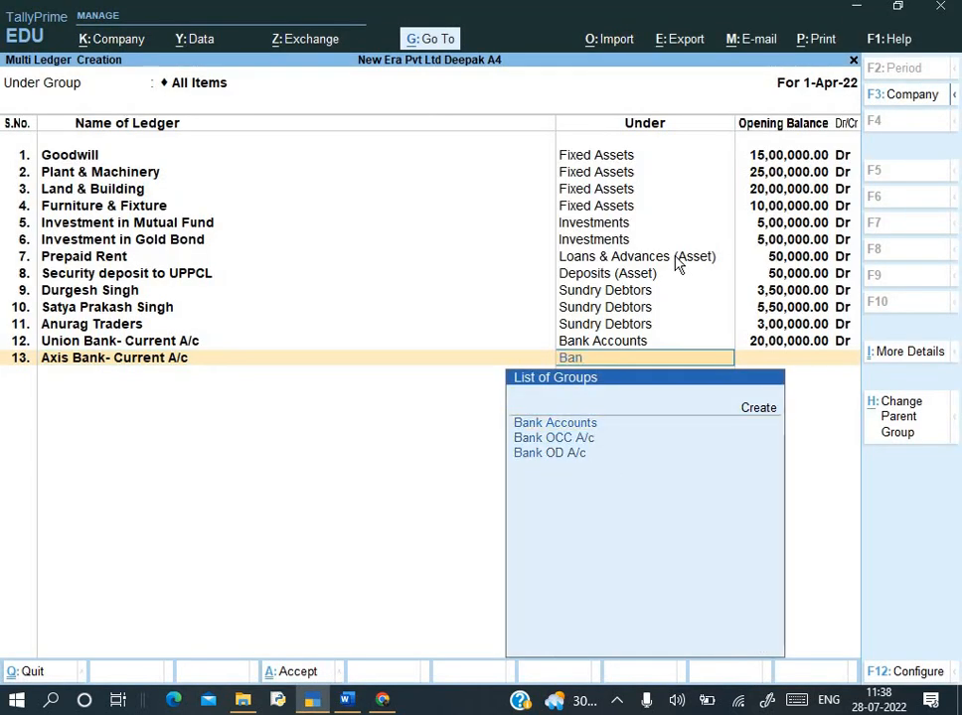
pyautogui.press('Return')
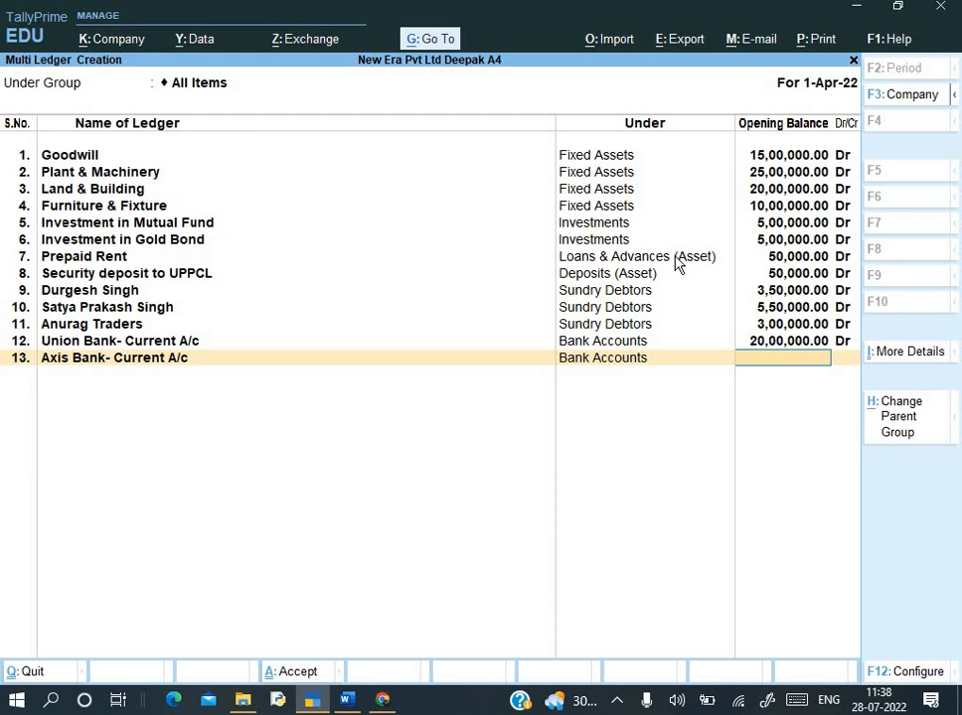
pyautogui.write('17,50,000')
pyautogui.press('Return')
pyautogui.press('Return')
pyautogui.hotkey('alt', 'Tab')
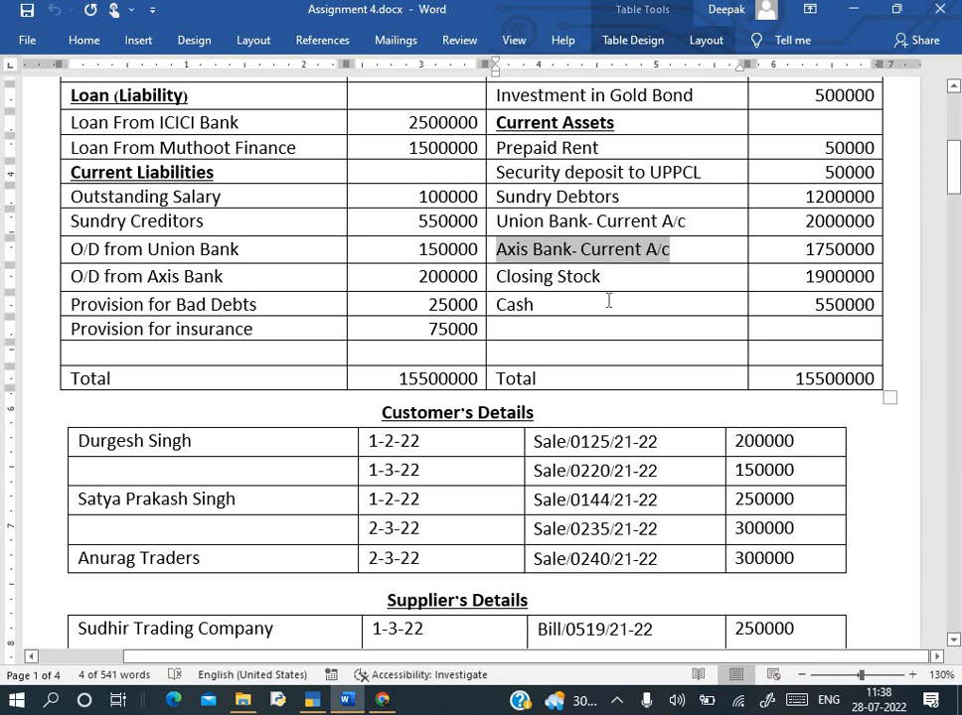
pyautogui.hotkey('alt', 'Tab')
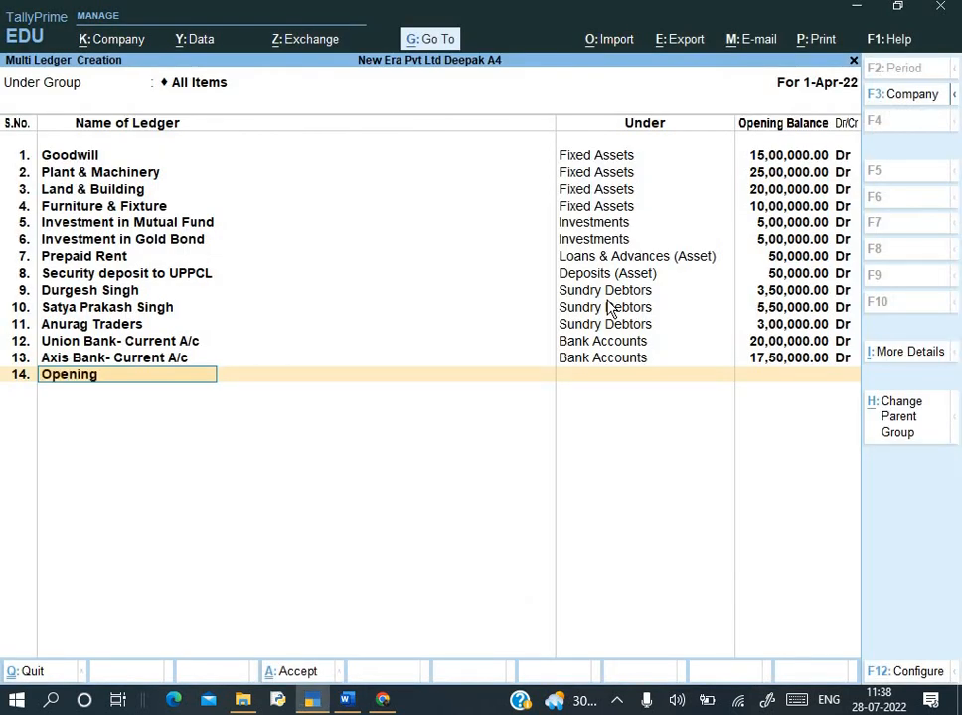
# - Create Opening Stock under Stock-in-Hand at 19,00,000 Dr and finish the multi-ledger list
pyautogui.write('Opening Stock')
pyautogui.press('Return')
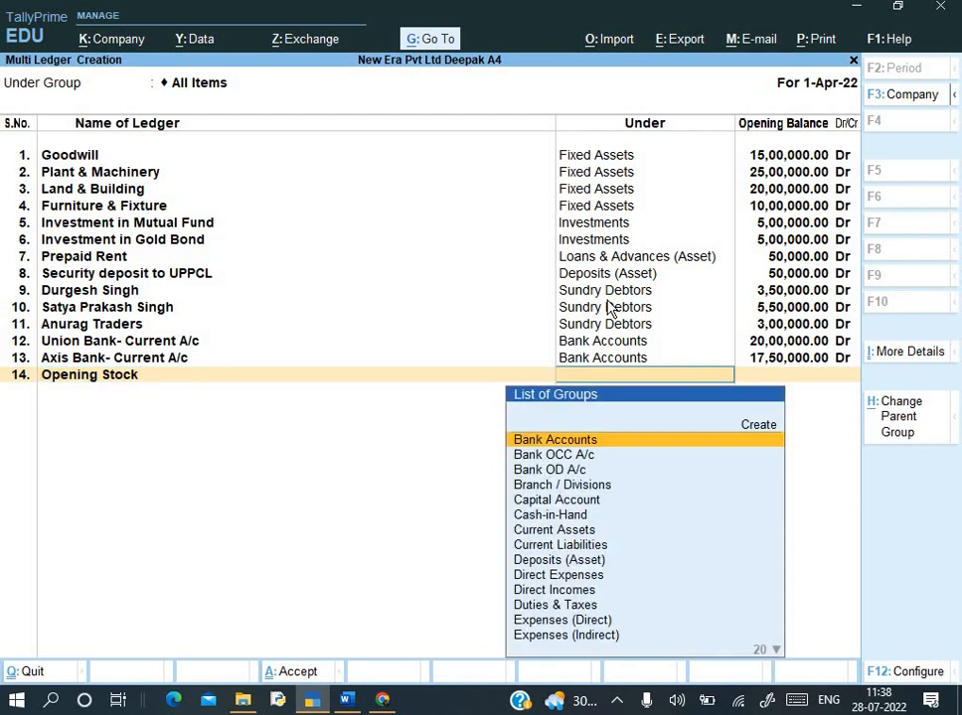
pyautogui.write('Sto')
pyautogui.press('Return')
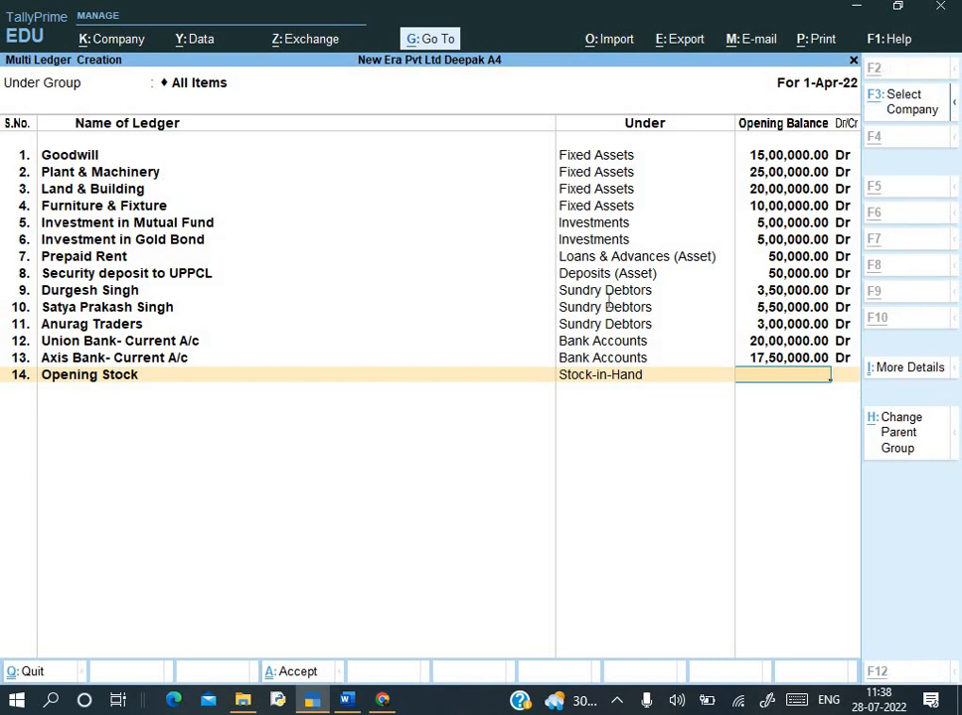
pyautogui.hotkey('alt', 'Tab')
pyautogui.hotkey('alt', 'Tab')
pyautogui.write('19,00,000')
pyautogui.press('Return')
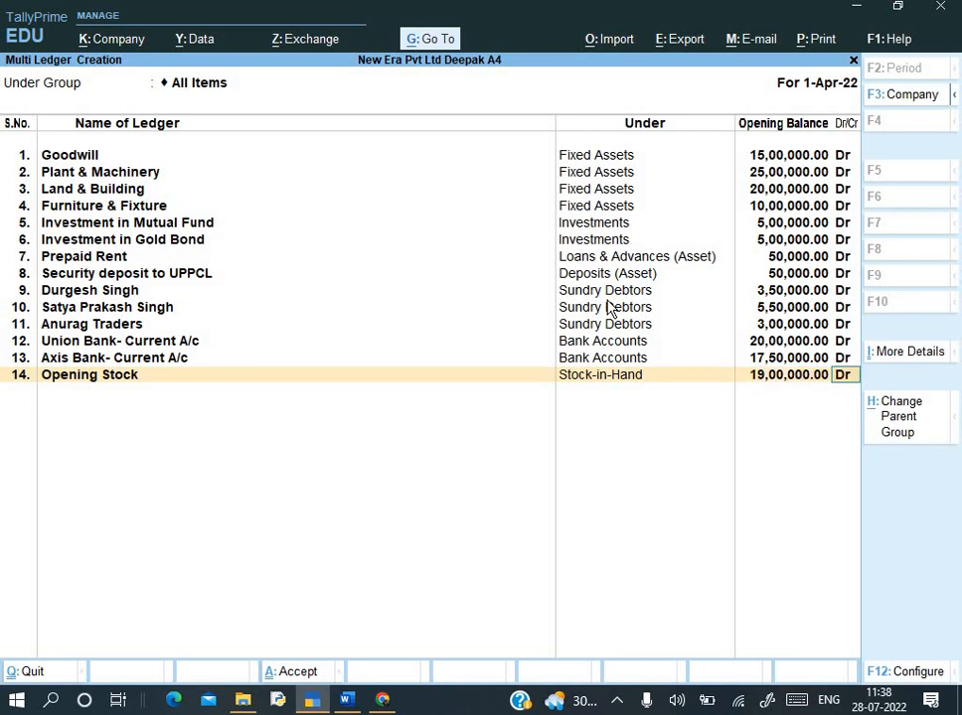
pyautogui.press('Return')
pyautogui.hotkey('alt', 'Tab')
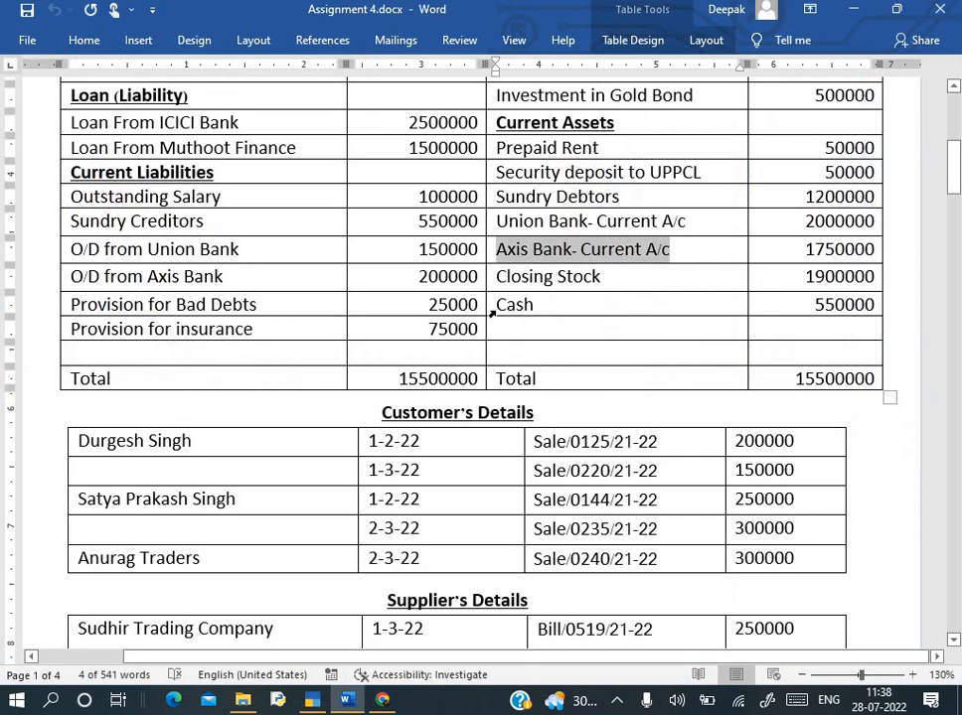
pyautogui.hotkey('alt', 'Tab')
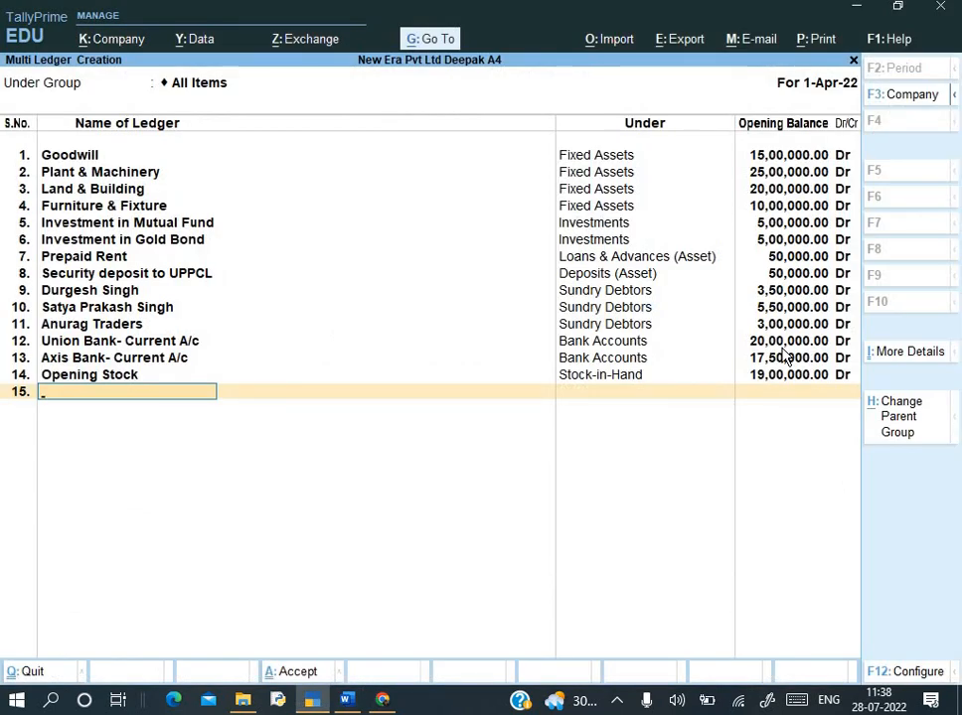
pyautogui.press('Return')
# - Save the new ledgers, review the chart of accounts, and open the Balance Sheet
pyautogui.press('y')
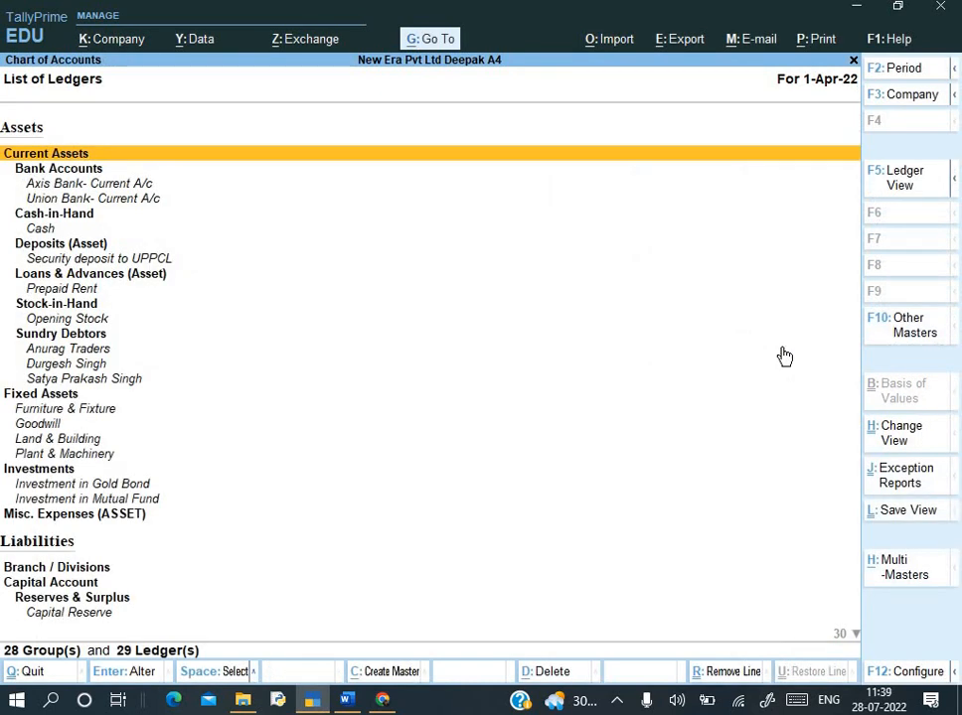
pyautogui.press('Down')
pyautogui.press('Down')
pyautogui.press('Down')
pyautogui.press('Down')
pyautogui.press('Down')
pyautogui.press('Down')
pyautogui.press('Down')
pyautogui.press('Down')
pyautogui.press('Down')
pyautogui.press('Down')
pyautogui.press('Down')
pyautogui.press('Down')
pyautogui.press('Down')
pyautogui.press('Down')
pyautogui.press('Down')
pyautogui.press('Down')
pyautogui.press('Down')
pyautogui.press('Down')
pyautogui.press('Down')
pyautogui.press('Down')
pyautogui.press('Down')
pyautogui.press('Down')
pyautogui.press('Down')
pyautogui.press('Down')
pyautogui.press('Down')
pyautogui.press('Down')
pyautogui.press('Down')
pyautogui.press('Down')
pyautogui.press('Down')
pyautogui.press('Down')
pyautogui.press('Down')
pyautogui.press('Down')
pyautogui.press('Down')
pyautogui.press('Down')
pyautogui.press('Down')
pyautogui.press('Escape')
pyautogui.press('Escape')
pyautogui.press('Escape')
pyautogui.press('Escape')
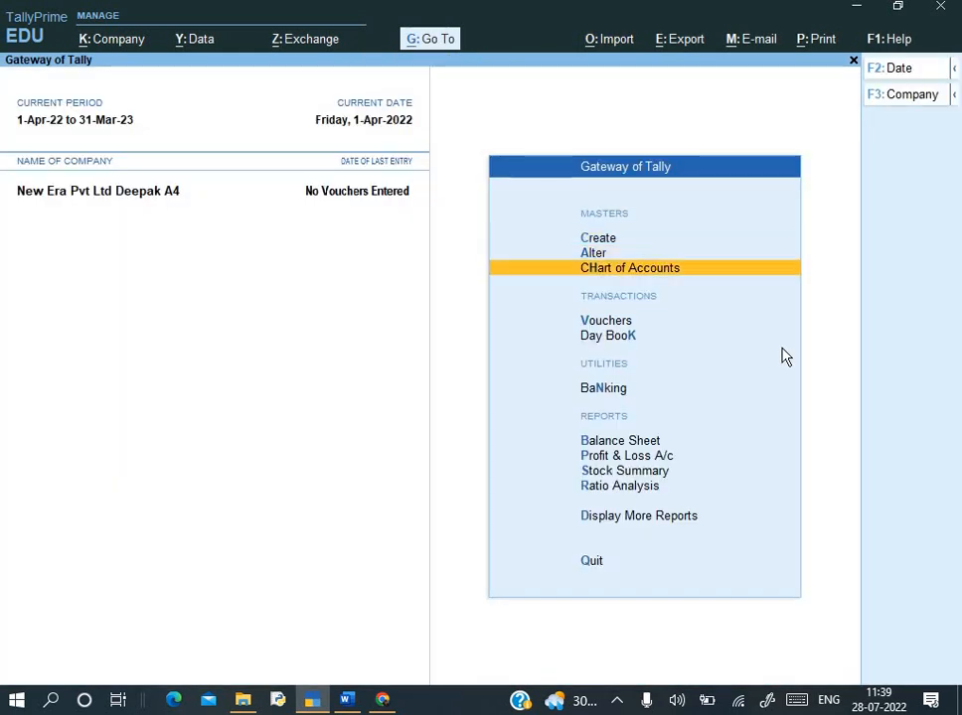
pyautogui.press('Down')
pyautogui.press('Down')
pyautogui.press('Down')
pyautogui.press('Down')
pyautogui.press('Down')
pyautogui.press('b')
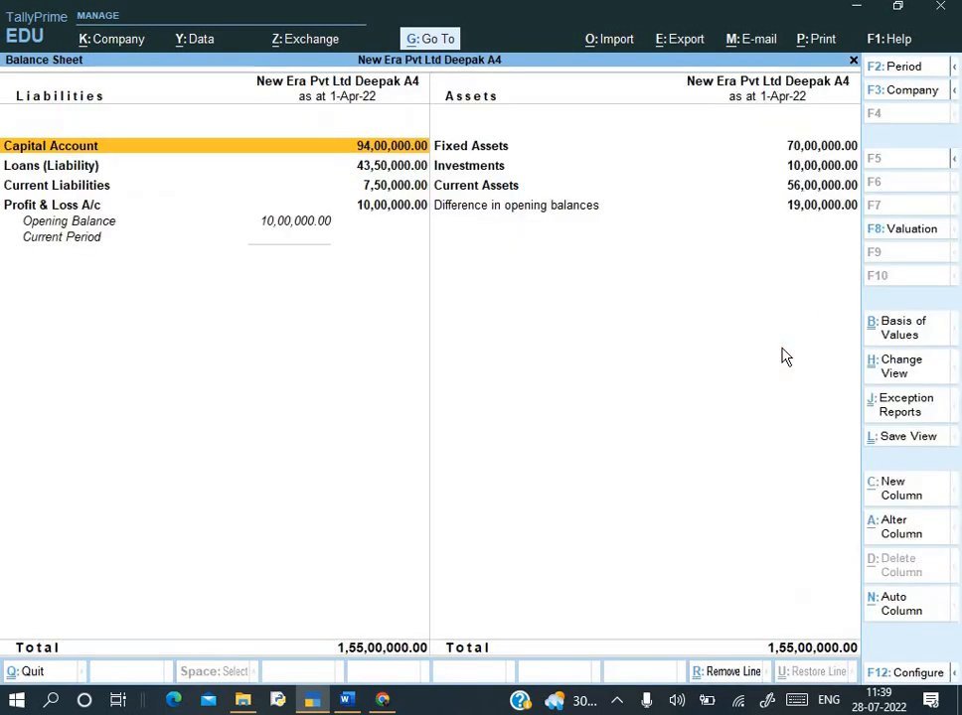
# - Show the Balance Sheet in detailed view, compare it with the assignment, then bring up Company Features
pyautogui.hotkey('alt', 'F5')
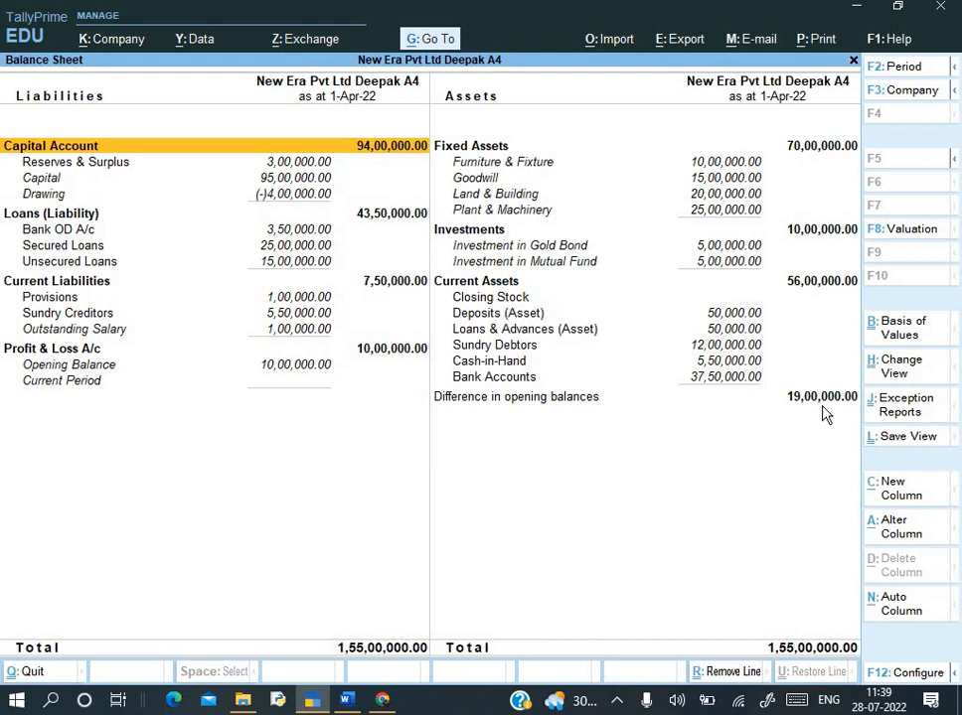
pyautogui.hotkey('alt', 'Tab')
pyautogui.scroll(5, 637, 356)
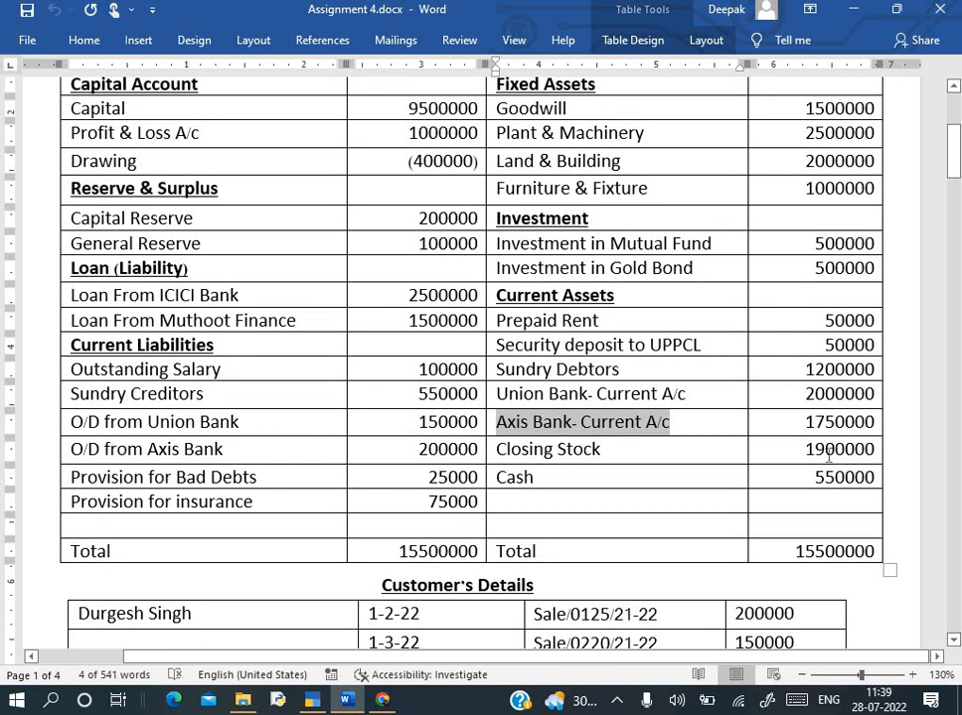
pyautogui.hotkey('alt', 'Tab')
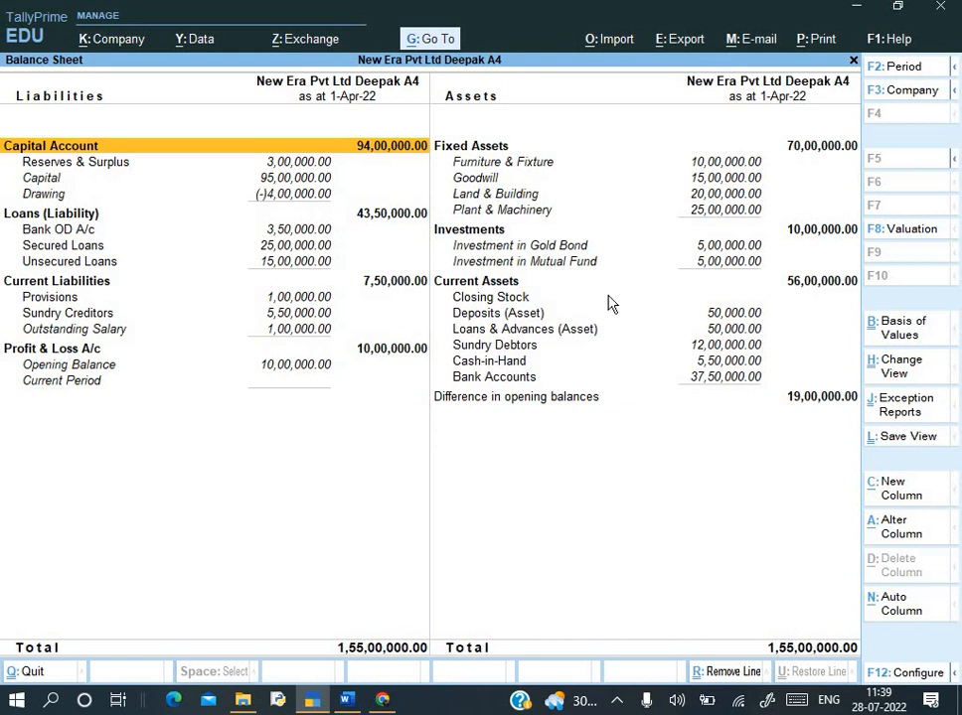
pyautogui.hotkey('alt', 'Tab')
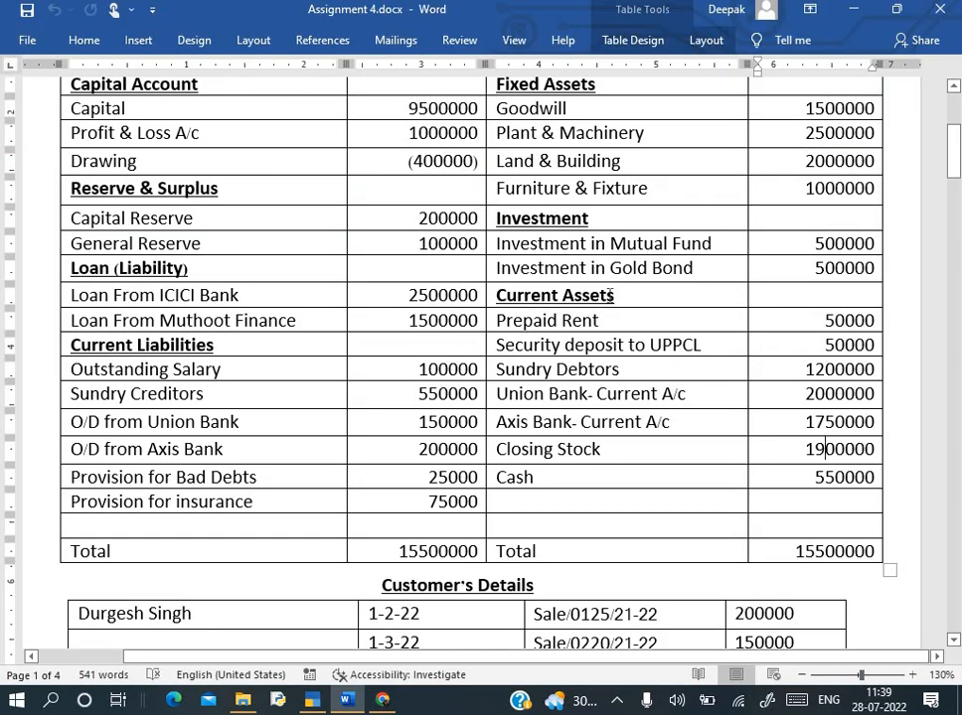
pyautogui.hotkey('alt', 'Tab')
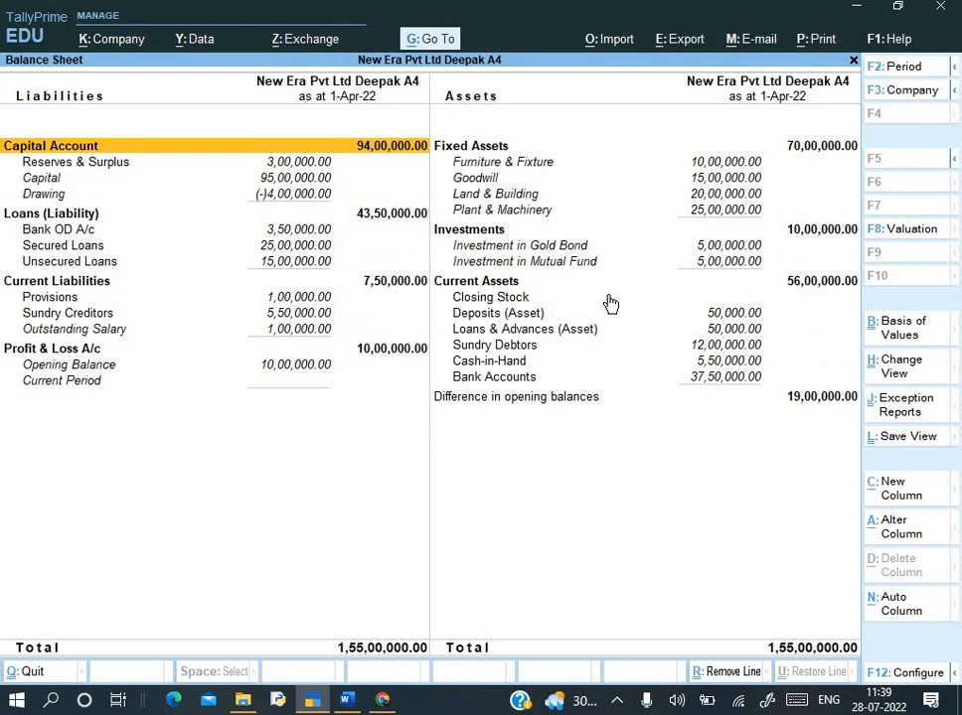
pyautogui.press('F11')
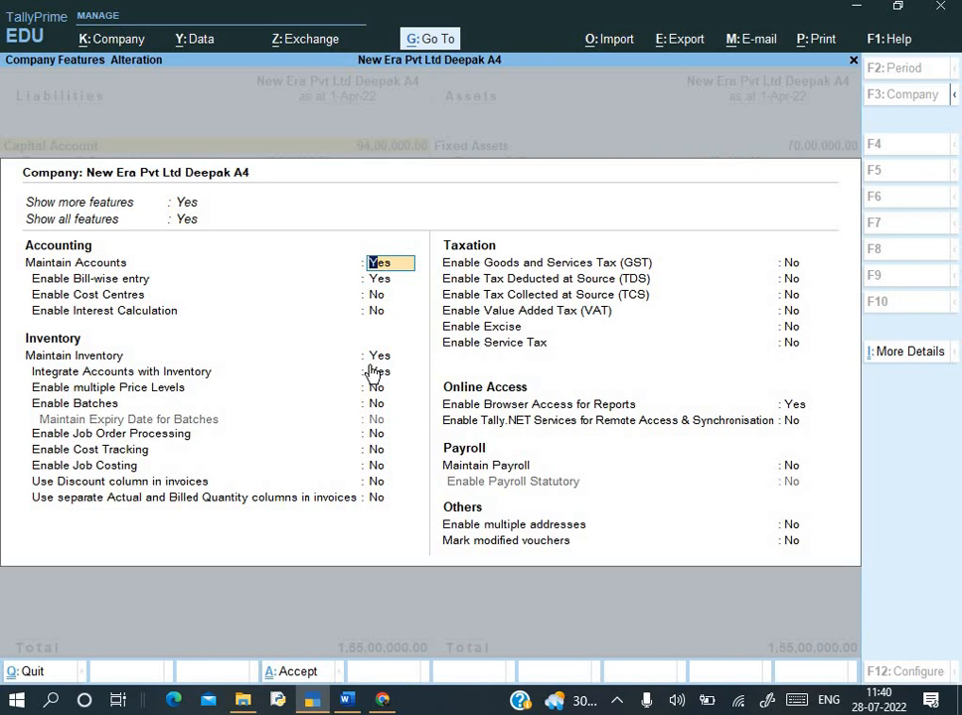
# - Set Maintain Inventory to No in Company Features and accept the change
pyautogui.press('Return')
pyautogui.press('Return')
pyautogui.press('Return')
pyautogui.press('Return')
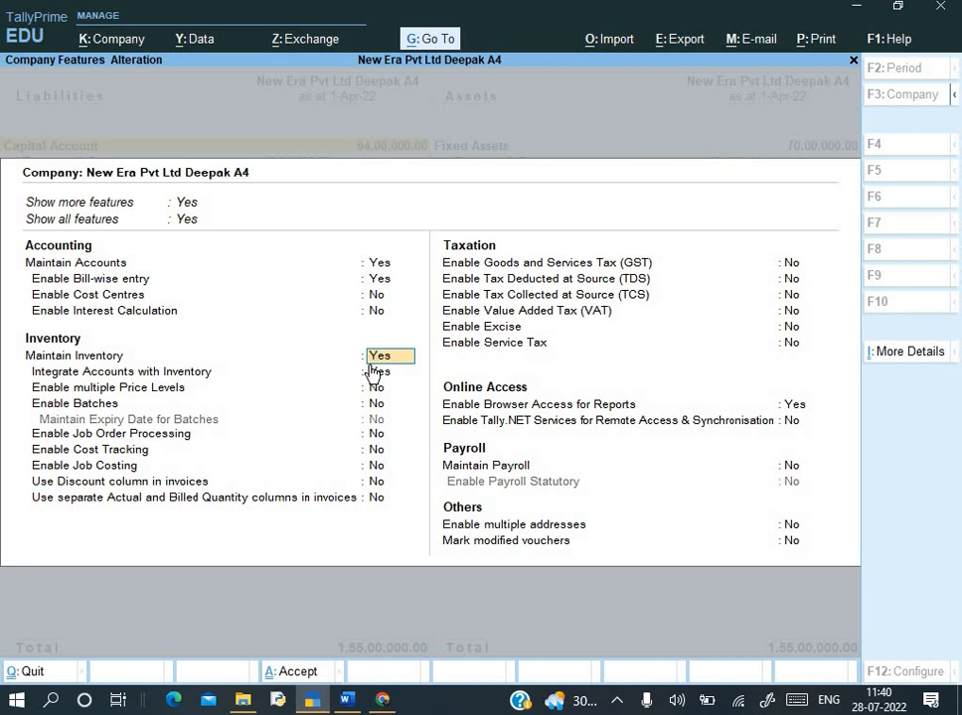
pyautogui.write('n')
pyautogui.press('Return')
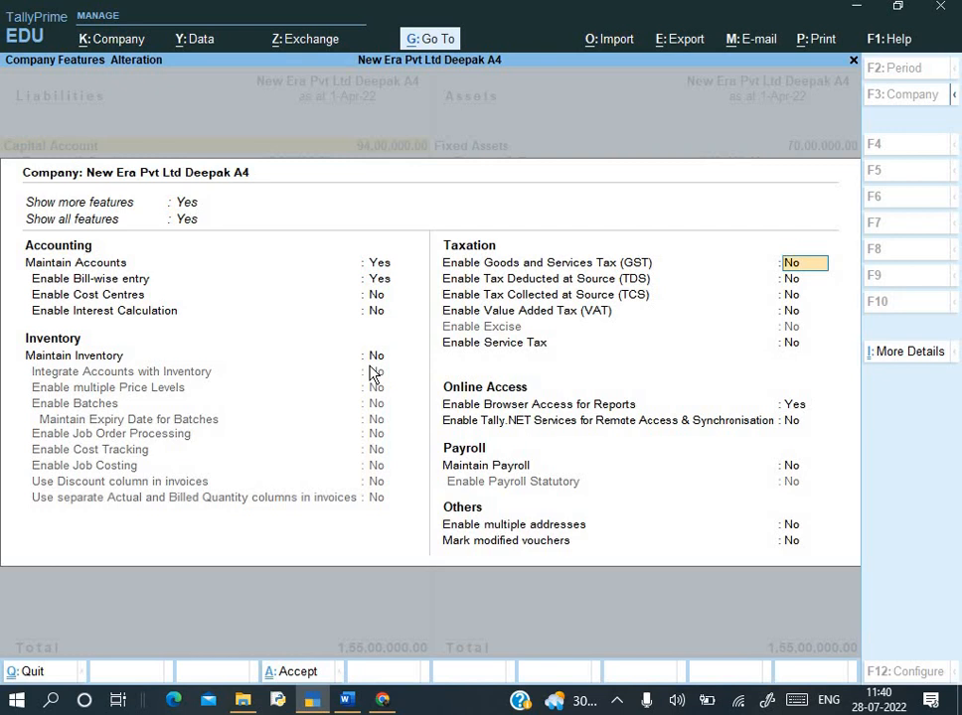
pyautogui.press('Return')
pyautogui.press('ctrl')
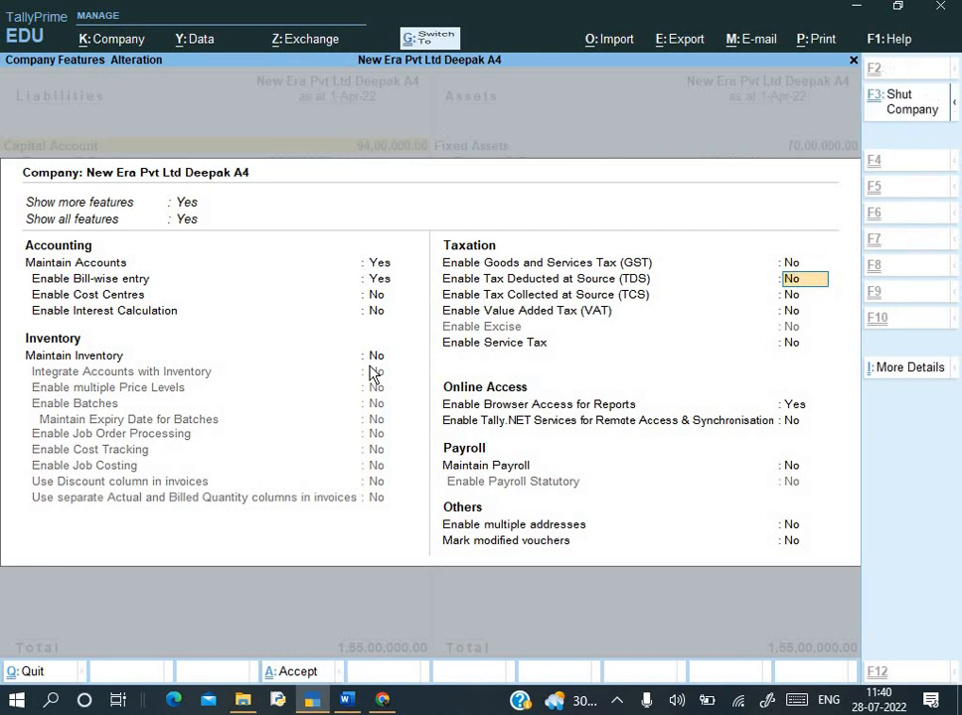
pyautogui.hotkey('ctrl', 'a')
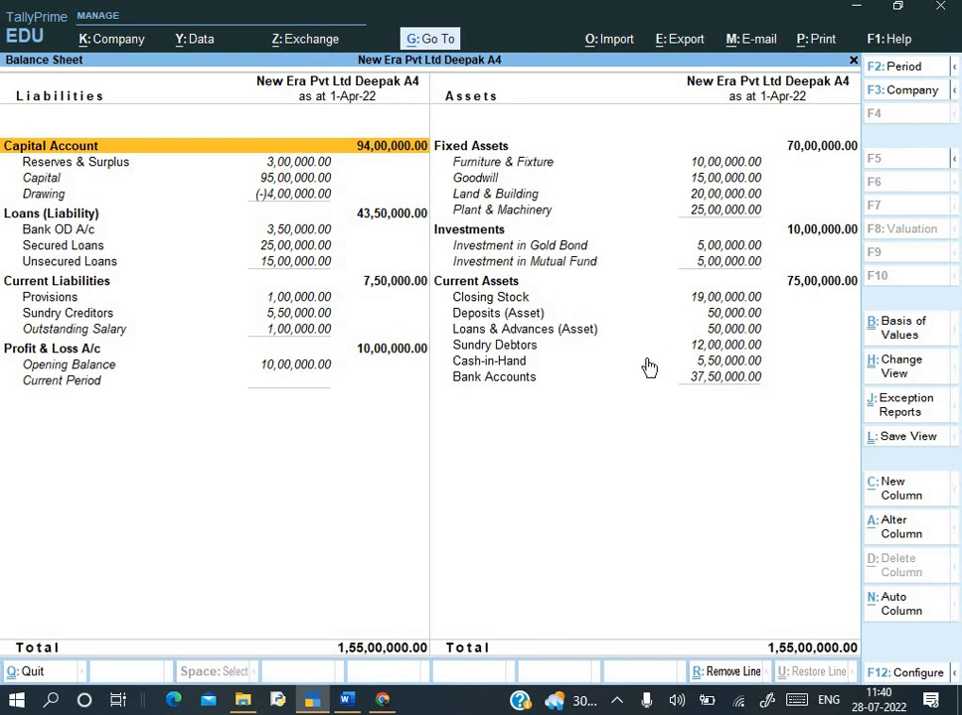
pyautogui.press('Escape')
pyautogui.press('Home')
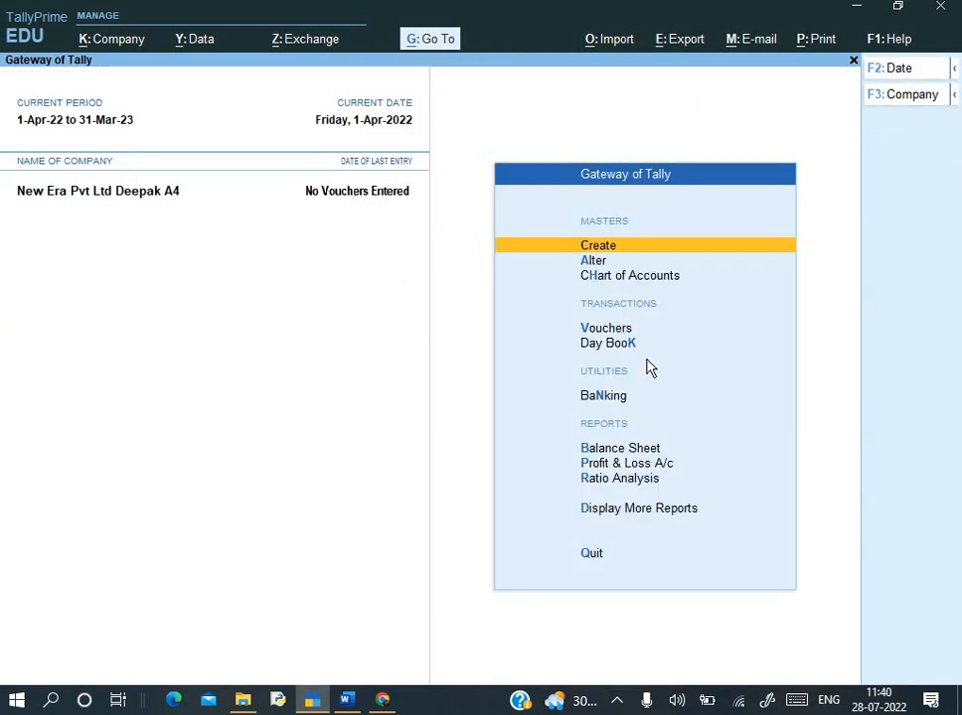
pyautogui.hotkey('alt', 'Tab')
pyautogui.hotkey('alt', 'Tab')
pyautogui.press('F11')
pyautogui.press('Return')
pyautogui.press('Return')
pyautogui.press('Return')
pyautogui.press('Return')
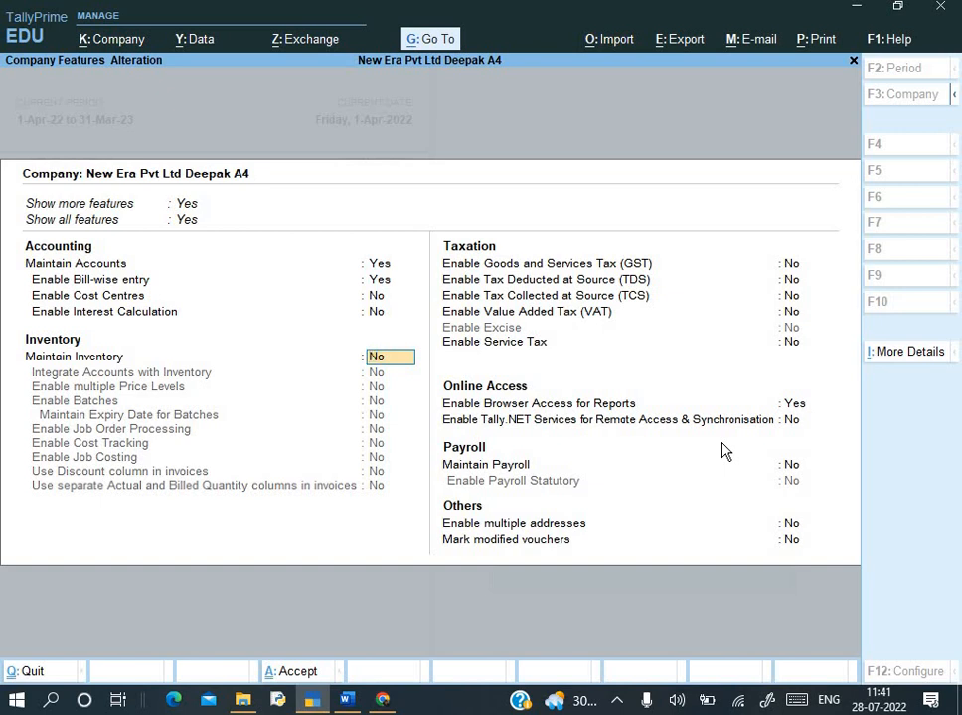
pyautogui.hotkey('ctrl', 'a')
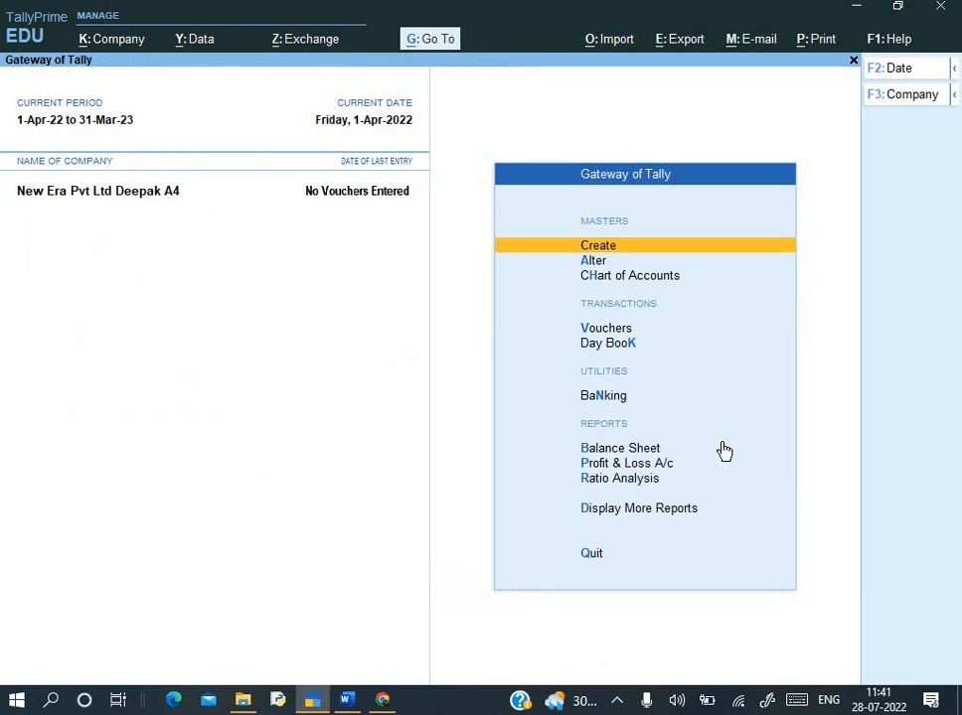
pyautogui.hotkey('alt', 'Tab')
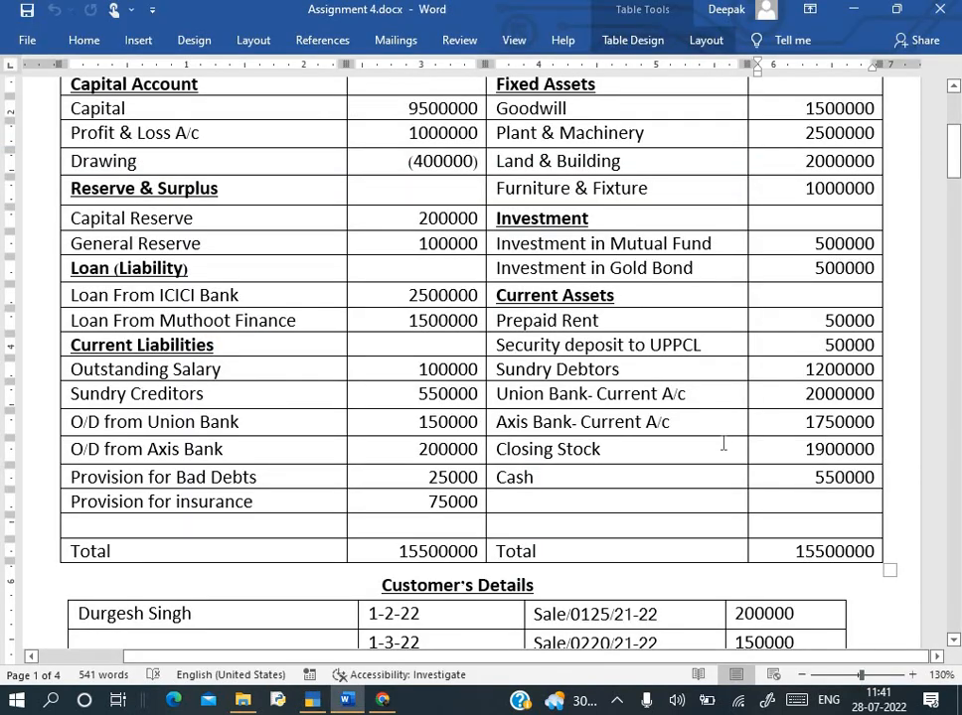
pyautogui.hotkey('alt', 'Tab')
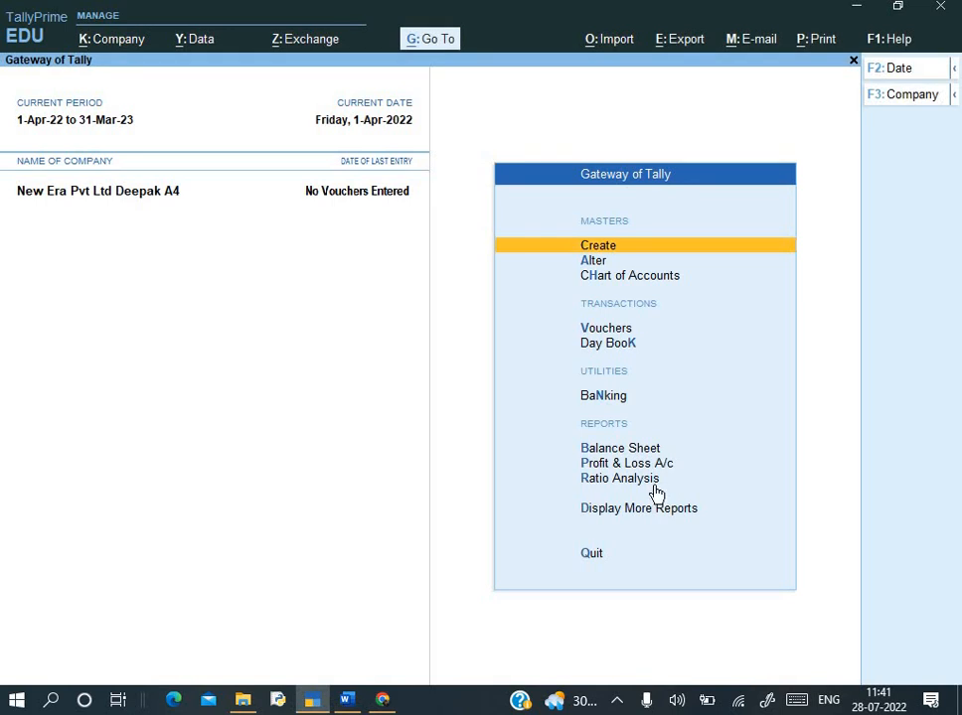
pyautogui.press('Down')
pyautogui.press('Down')
pyautogui.press('Down')
pyautogui.press('Down')
pyautogui.press('Down')
pyautogui.press('Down')
pyautogui.press('Down')
pyautogui.press('Up')
pyautogui.press('Return')
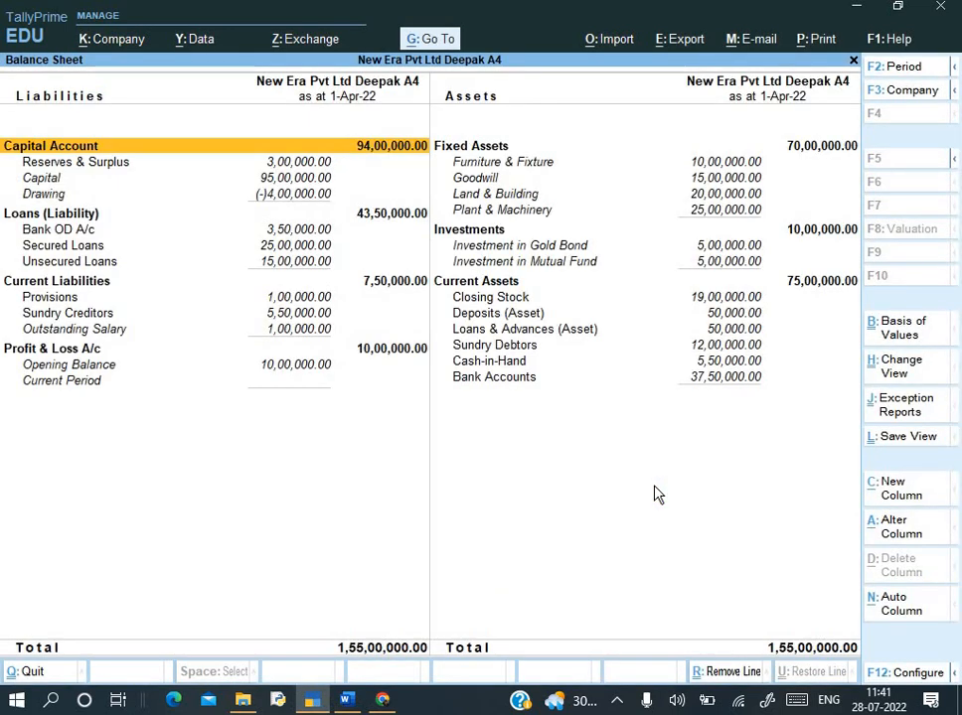
pyautogui.hotkey('alt', 'Tab')
pyautogui.scroll(-2, 654, 483)
pyautogui.scroll(-3, 654, 483)
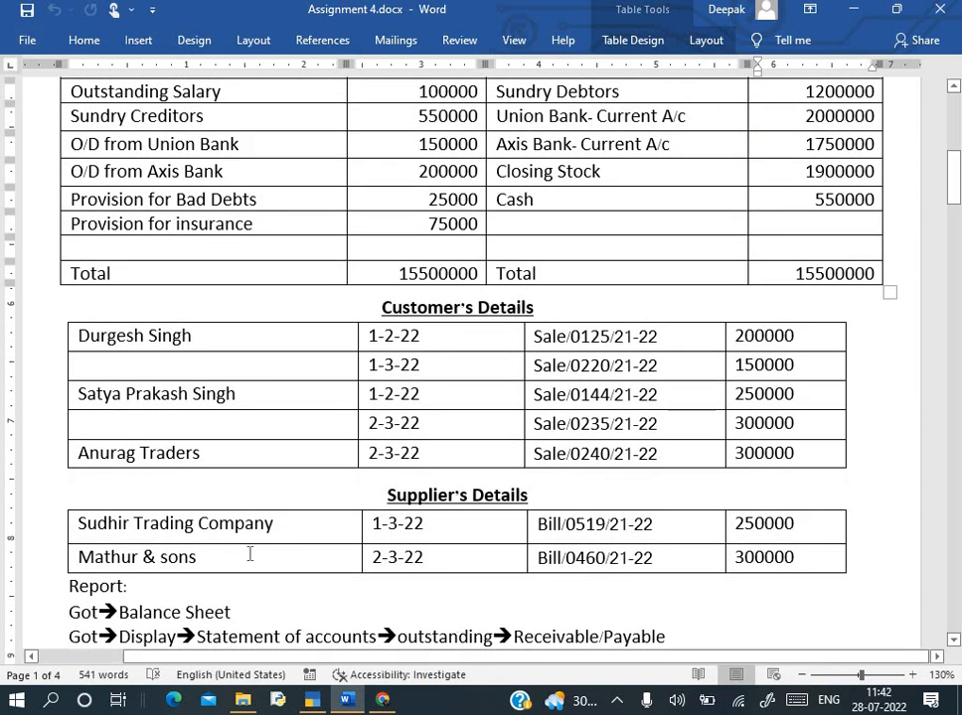
pyautogui.scroll(-4, 252, 553)
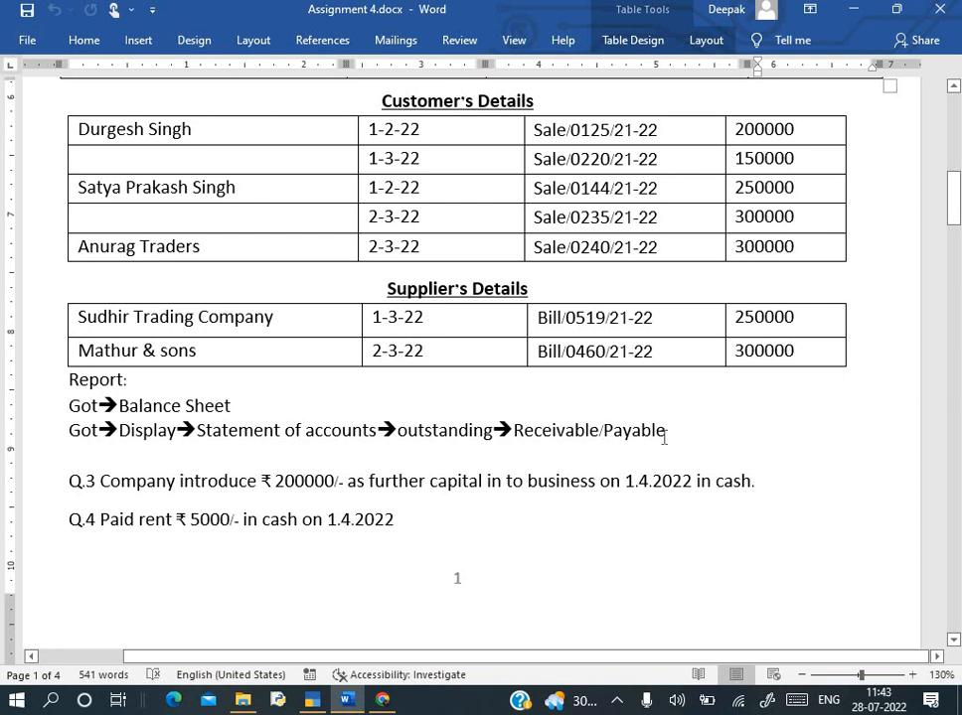
pyautogui.hotkey('alt', 'Tab')
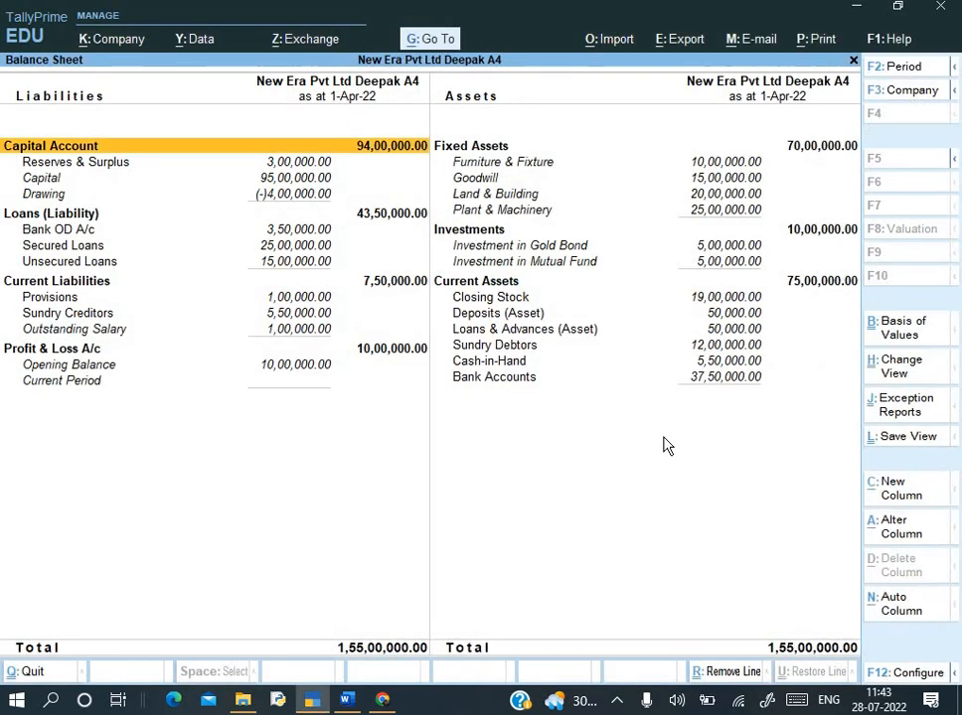
# - Go from Gateway through More Reports, Statements of Accounts and Outstandings to Receivables
pyautogui.press('Escape')
pyautogui.press('Escape')
pyautogui.press('Escape')
pyautogui.press('Down')
pyautogui.press('Down')
pyautogui.press('Down')
pyautogui.press('Down')
pyautogui.press('Down')
pyautogui.press('Down')
pyautogui.press('Down')
pyautogui.press('Down')
pyautogui.press('Down')
pyautogui.press('Return')
pyautogui.press('Down')
pyautogui.press('Down')
pyautogui.press('Down')
pyautogui.press('Down')
pyautogui.press('Down')
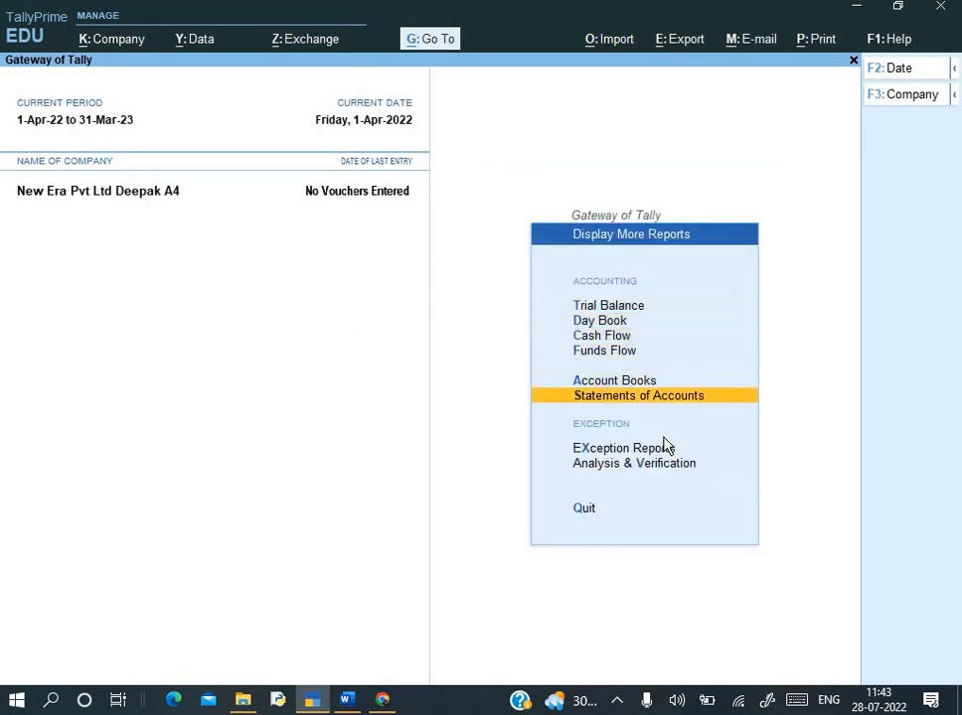
pyautogui.press('Return')
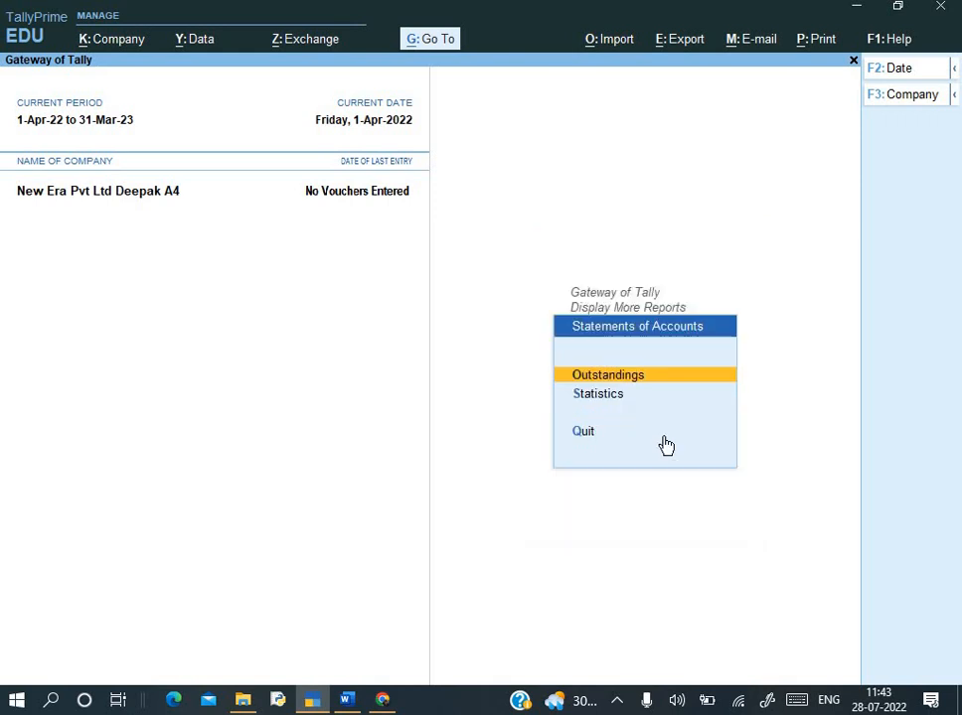
pyautogui.press('Return')
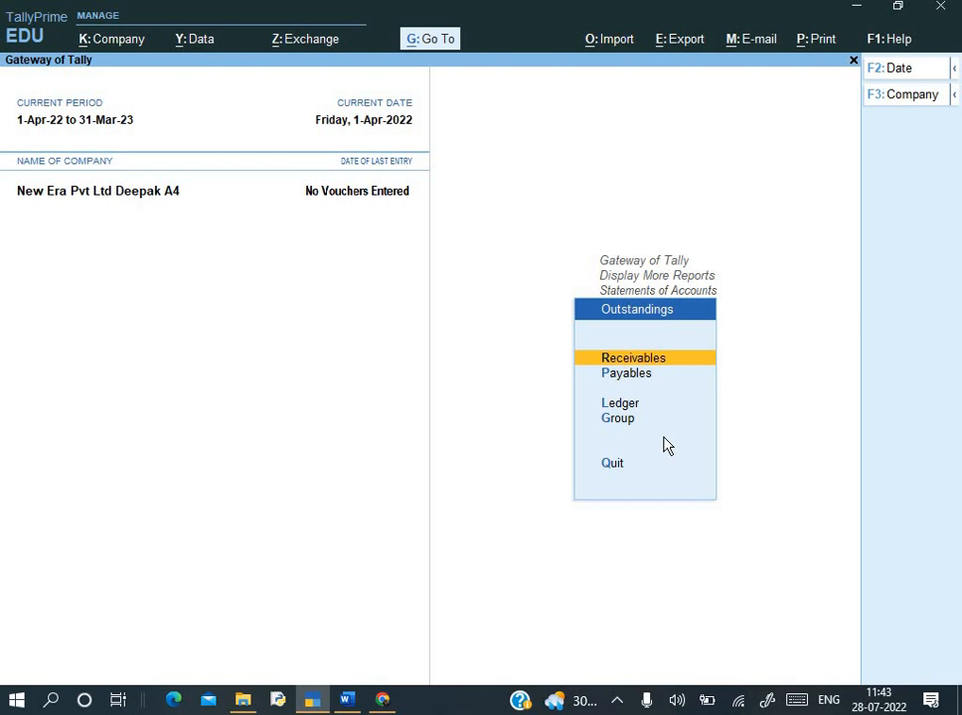
pyautogui.press('Return')
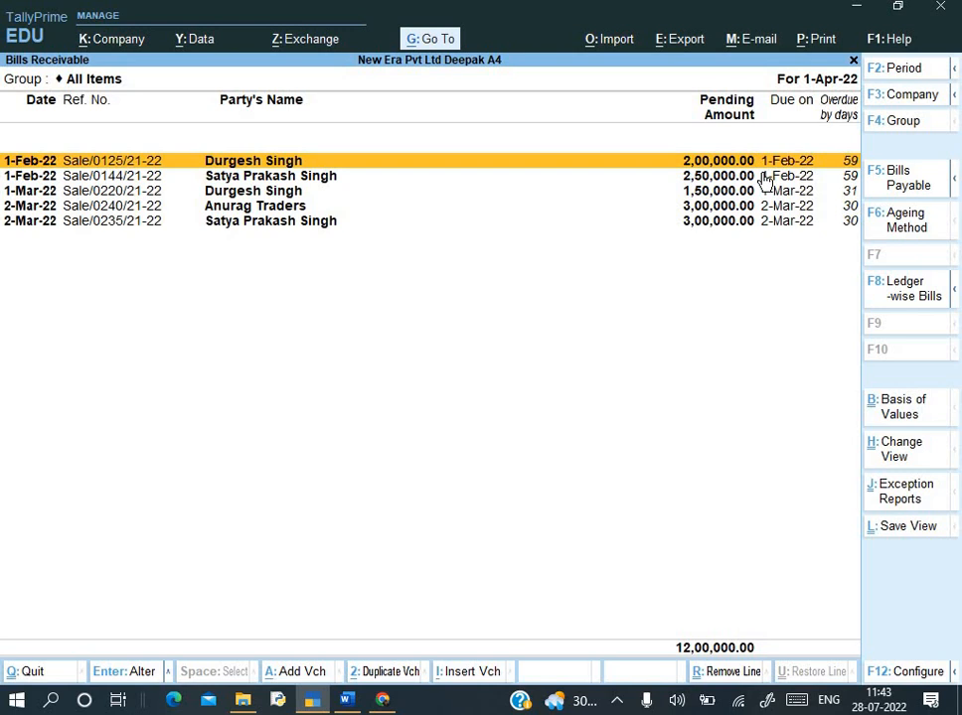
# - Set the Bills Receivable period to 1-Apr-22 through 1-May-22, then close the report
pyautogui.press('F2')
pyautogui.write('1-5')
pyautogui.press('Return')
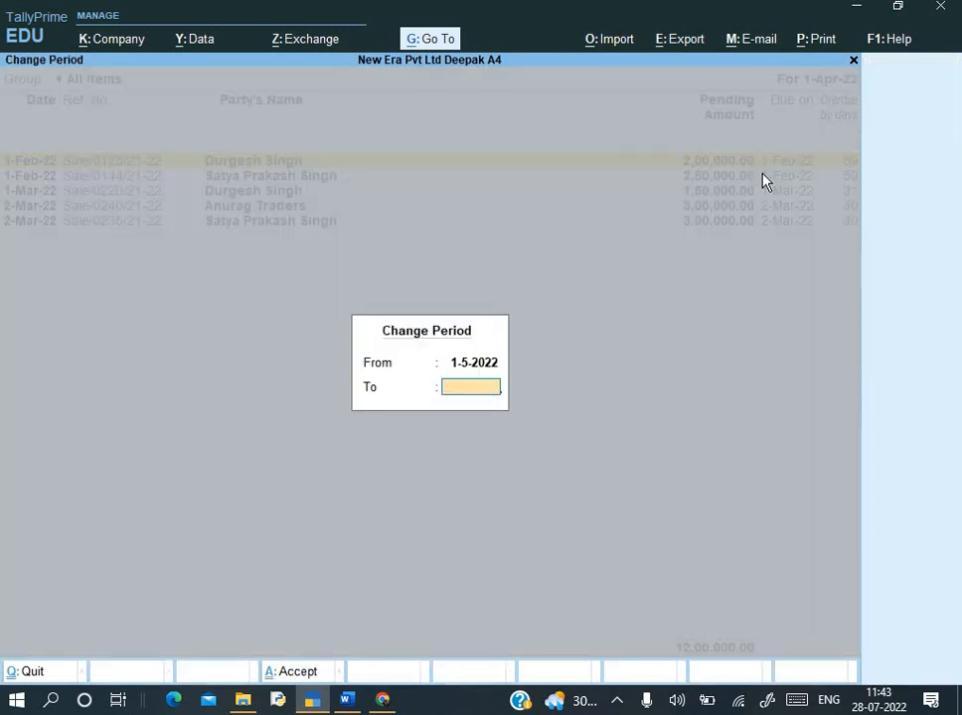
pyautogui.press('BackSpace')
pyautogui.write('1-')
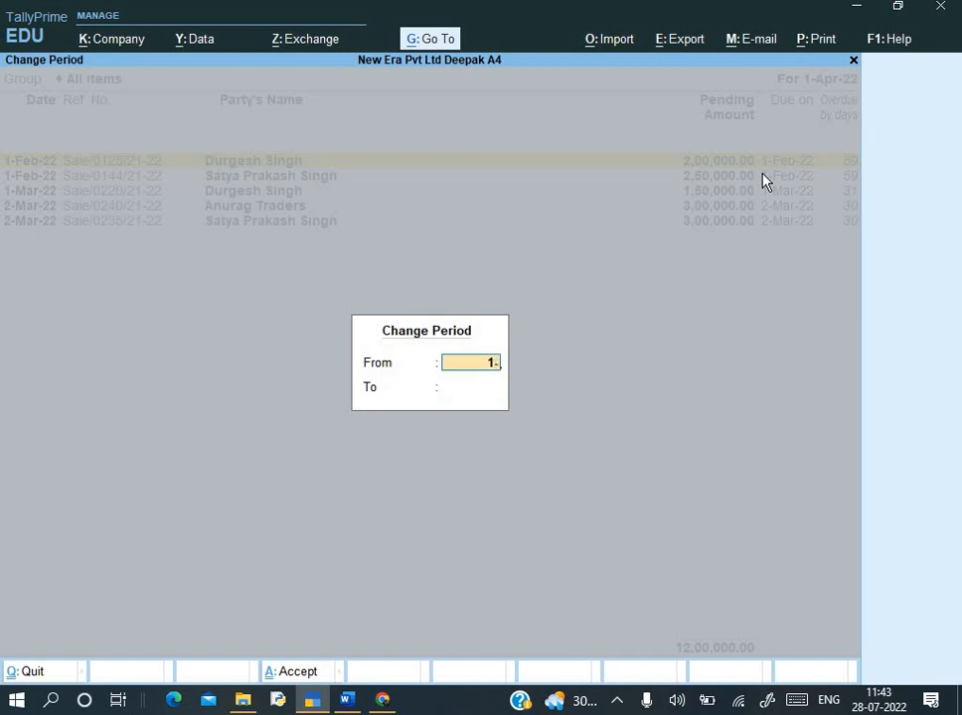
pyautogui.write('4')
pyautogui.press('Return')
pyautogui.write('1-5')
pyautogui.press('Return')
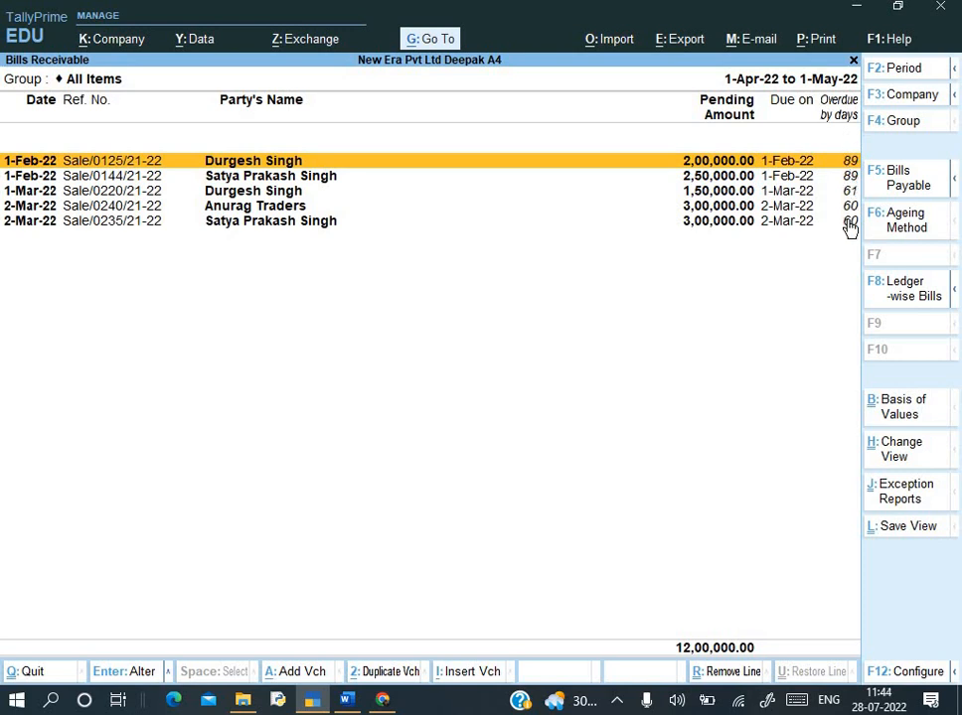
pyautogui.press('Escape')
# - Open Bills Payable, select the Mathur & sons bill, then return to Gateway of Tally
pyautogui.press('Down')
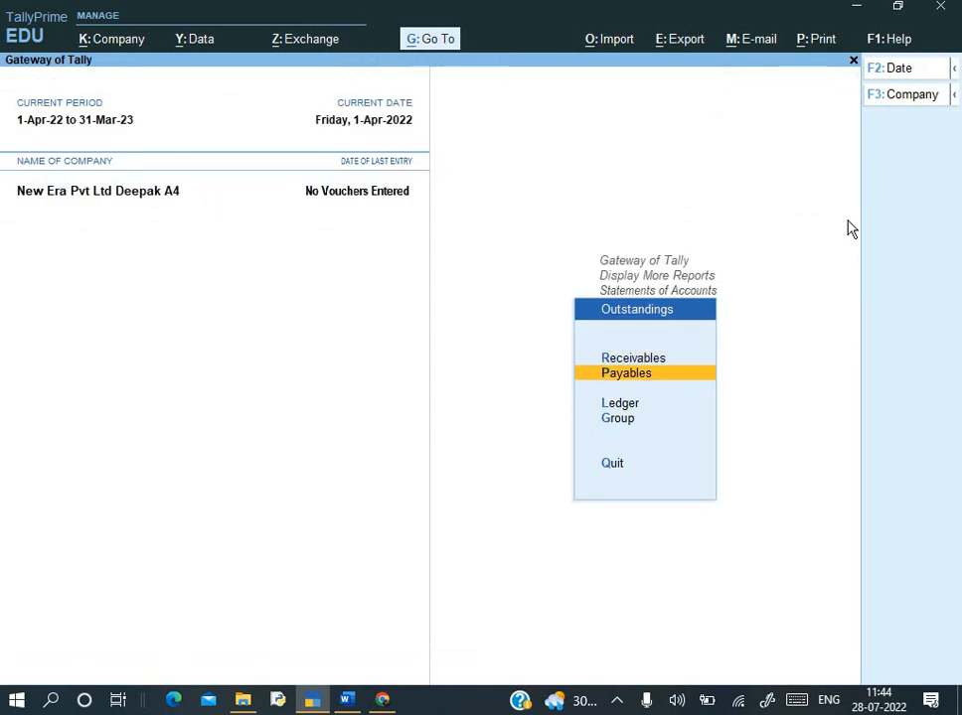
pyautogui.press('Return')
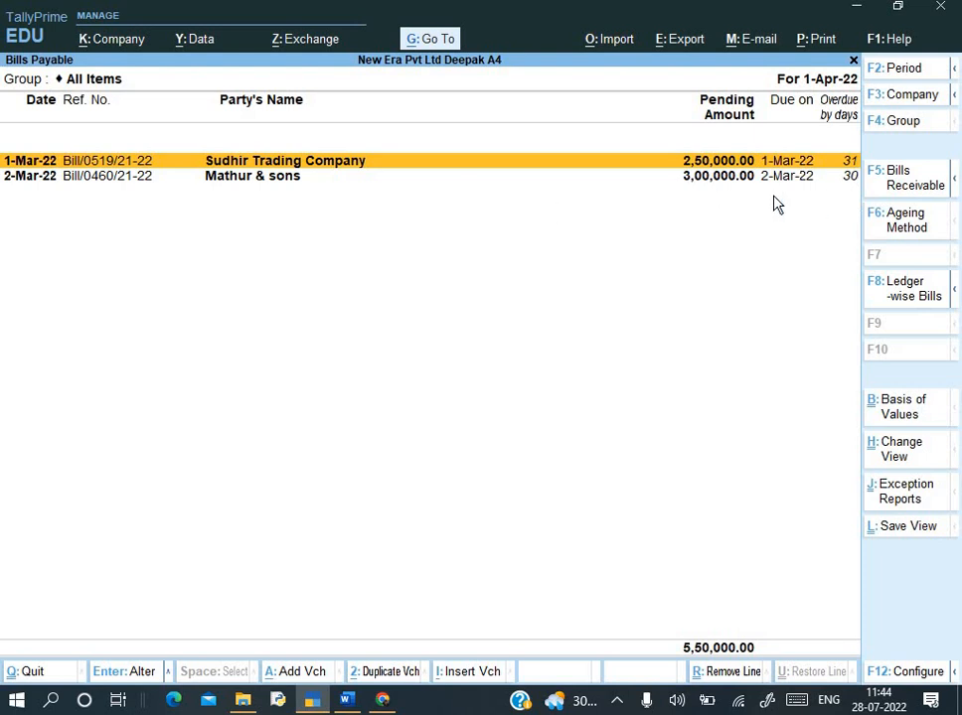
pyautogui.click(612, 187)
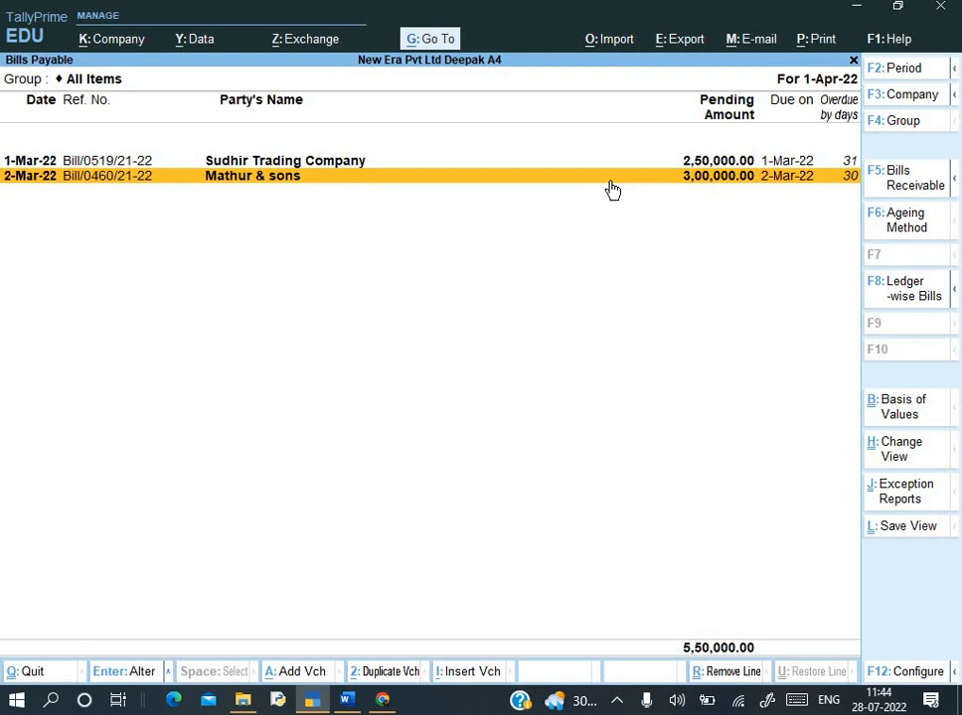
pyautogui.press('Escape')
pyautogui.press('Escape')
pyautogui.press('Escape')
pyautogui.press('Escape')
pyautogui.press('Escape')
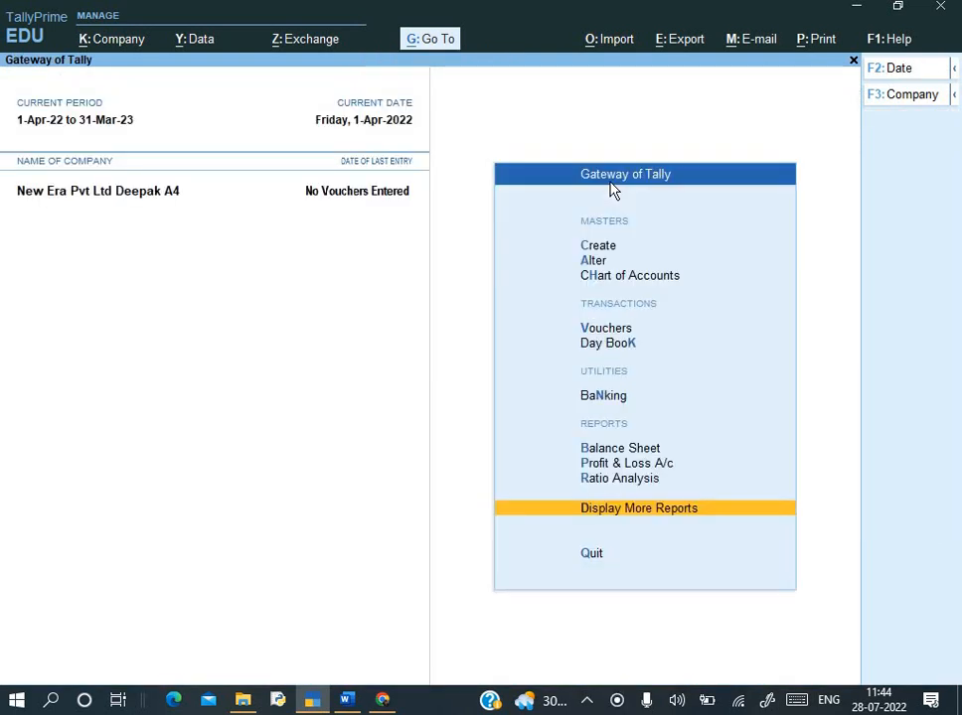
# - Read Q.3 (₹200000 capital) and Q.4 (₹5000 rent) in the Word assignment, then return to TallyPrime
pyautogui.hotkey('alt', 'Tab')
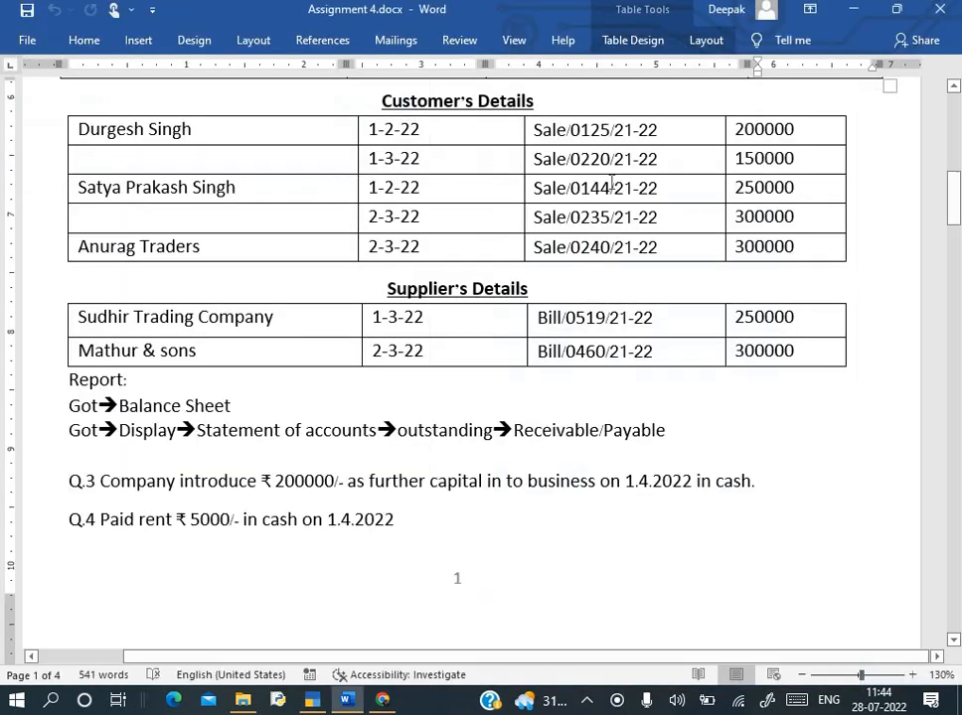
pyautogui.scroll(-1, 613, 259)
pyautogui.scroll(-5, 613, 260)
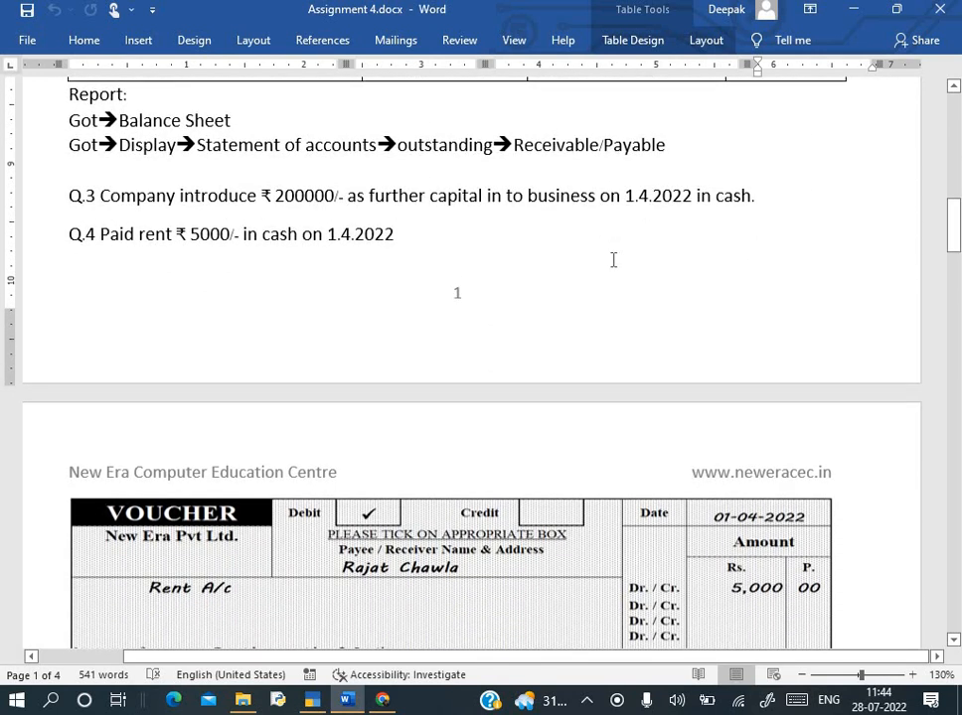
pyautogui.scroll(-1, 613, 263)
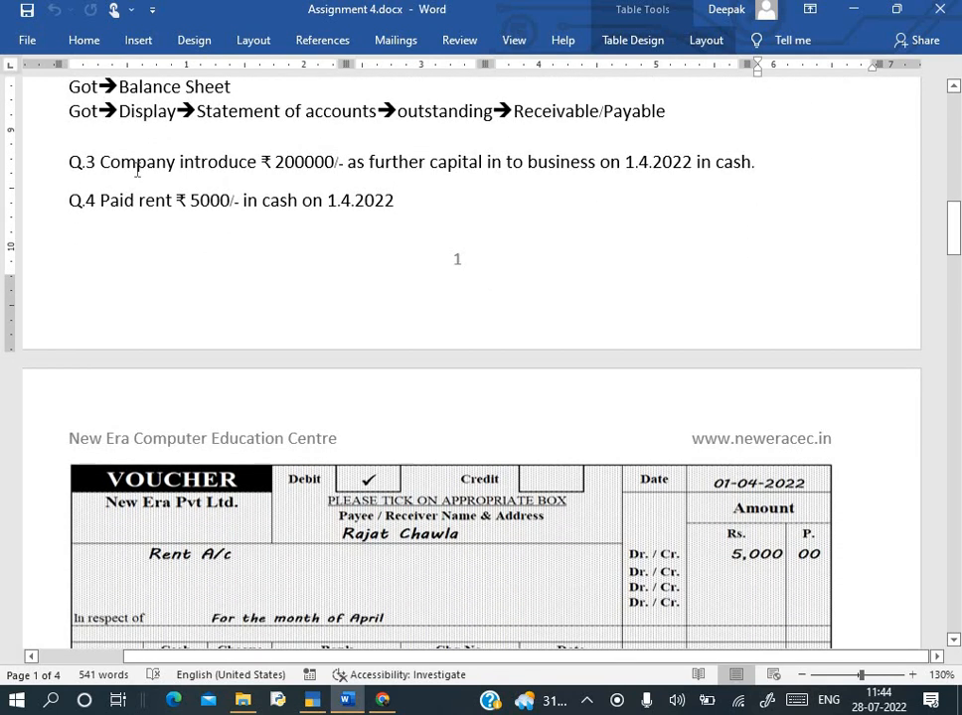
pyautogui.hotkey('alt', 'Tab')
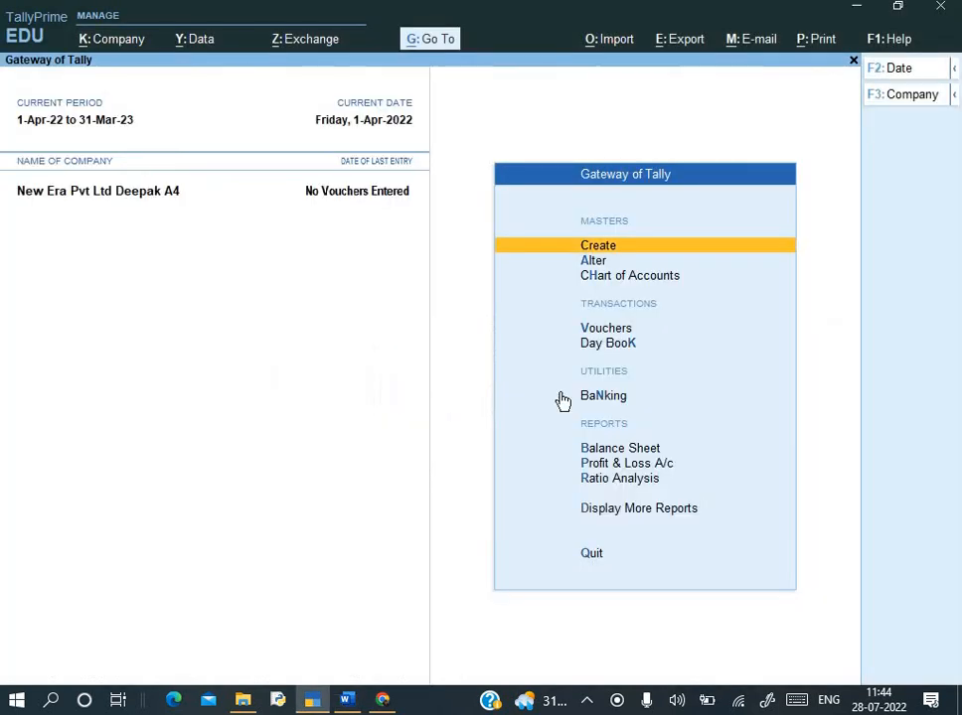
# - Open the Bills Receivable report through More Reports, Statements of Accounts and Outstandings
pyautogui.press('Down')
pyautogui.press('Down')
pyautogui.press('Down')
pyautogui.press('Down')
pyautogui.press('Down')
pyautogui.press('Down')
pyautogui.press('Down')
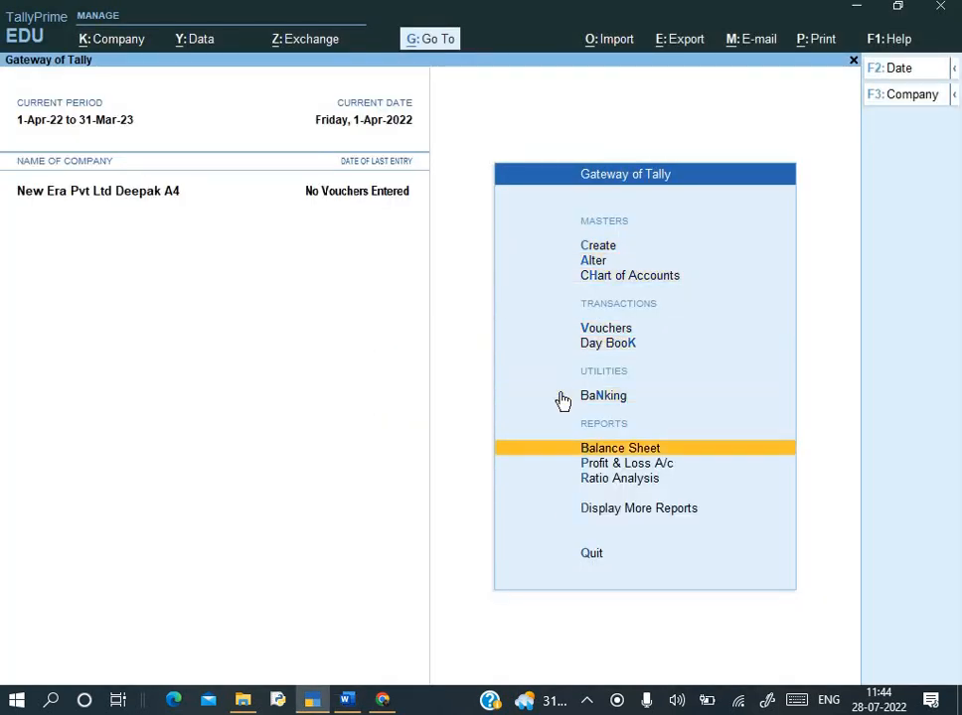
pyautogui.press('Up')
pyautogui.press('Down')
pyautogui.press('Down')
pyautogui.press('Down')
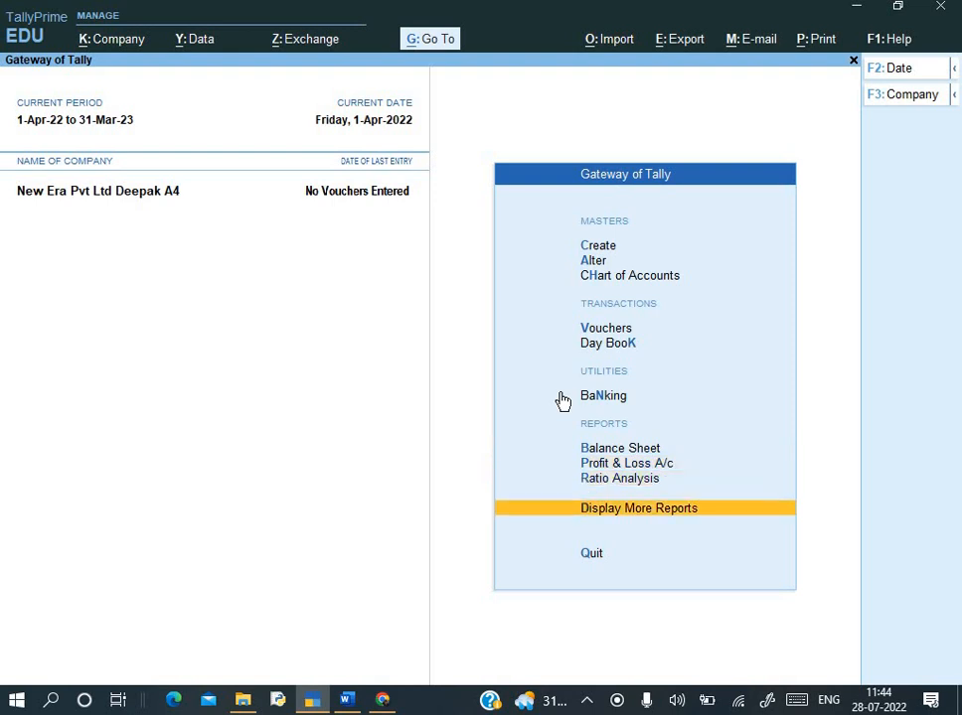
pyautogui.press('Return')
pyautogui.press('Down')
pyautogui.press('Down')
pyautogui.press('Down')
pyautogui.press('Down')
pyautogui.press('Down')
pyautogui.press('Return')
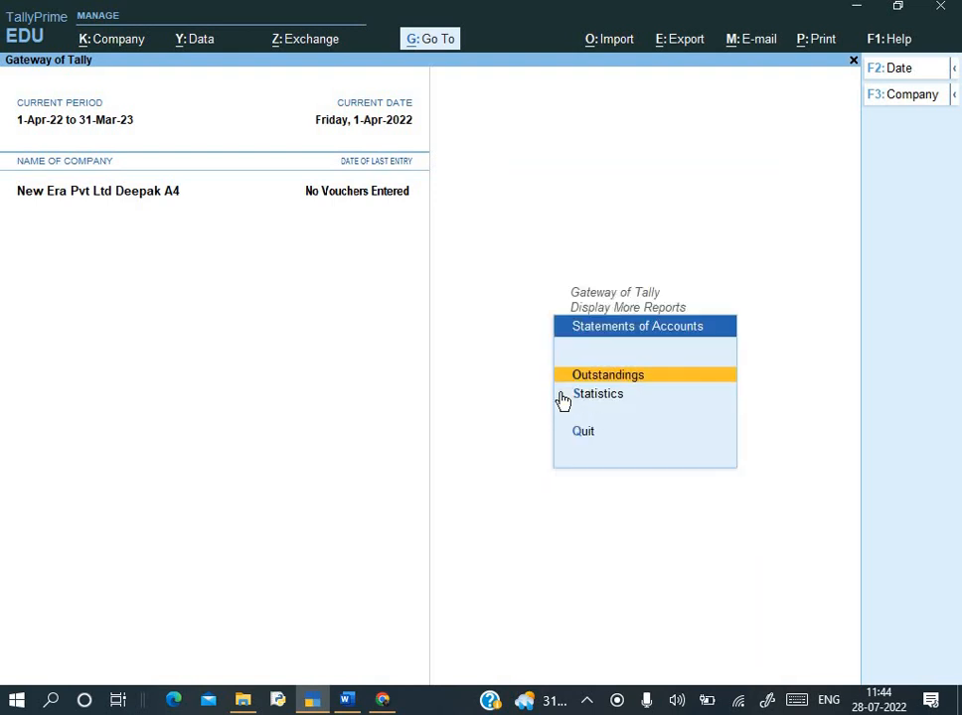
pyautogui.press('Return')
pyautogui.press('Return')
# - Preview the Bills Receivable printout totalling ₹12,00,000 zoomed in, then close it without printing
pyautogui.press('alt')
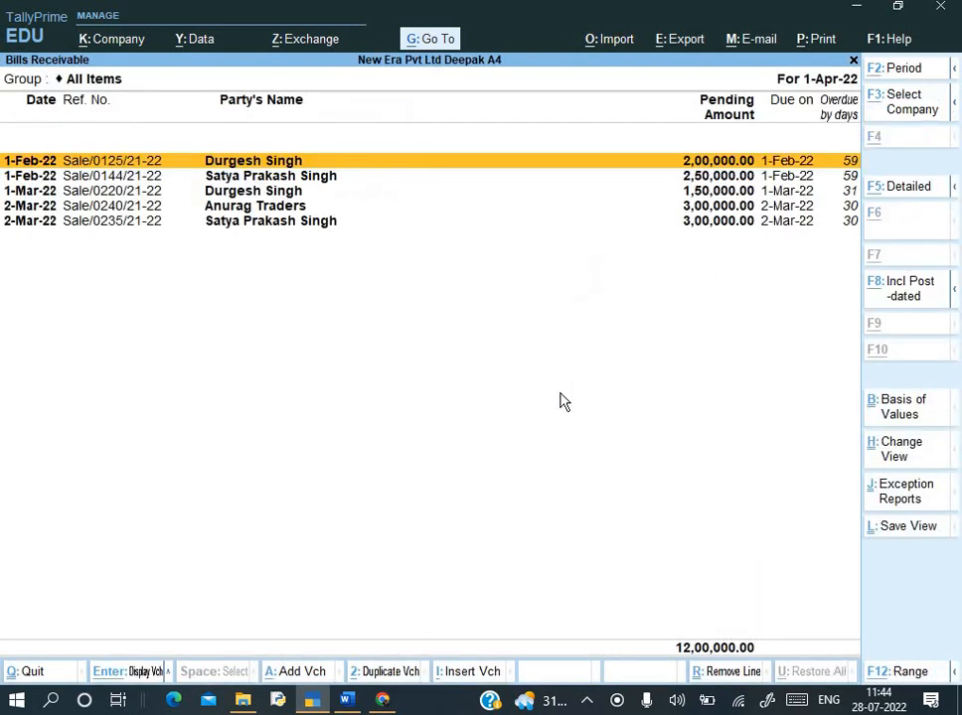
pyautogui.hotkey('alt', 'p')
pyautogui.press('Return')
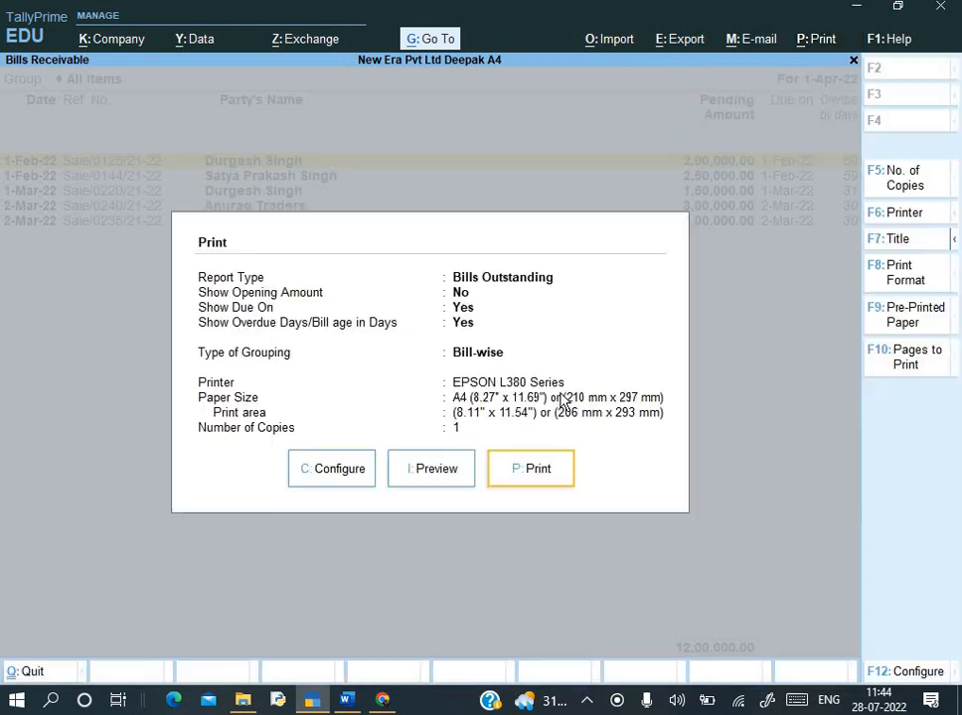
pyautogui.press('i')
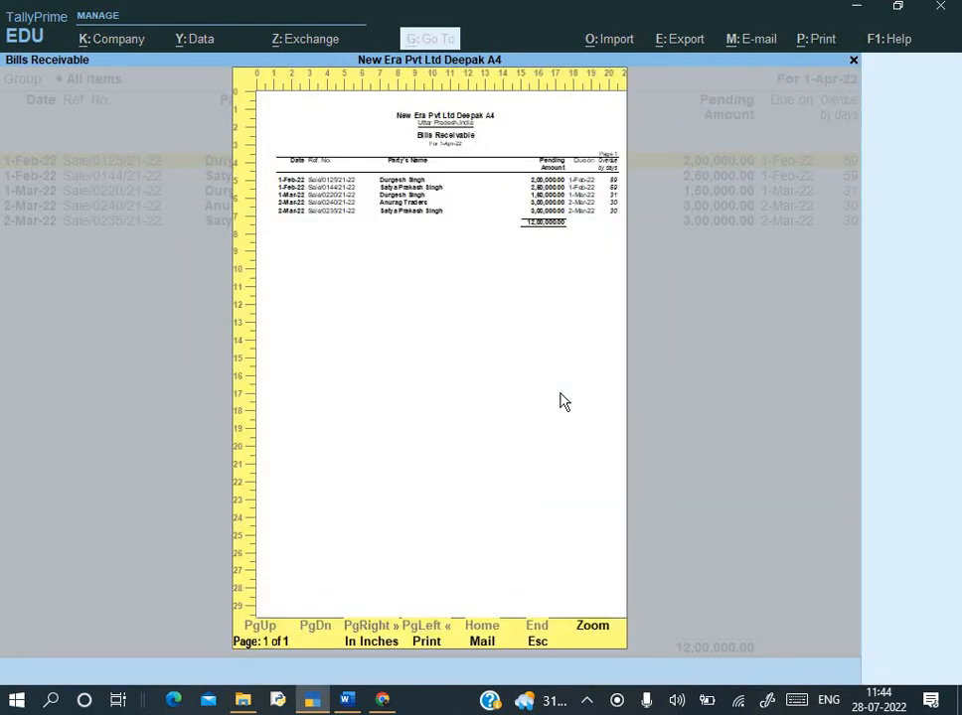
pyautogui.hotkey('alt', 'z')
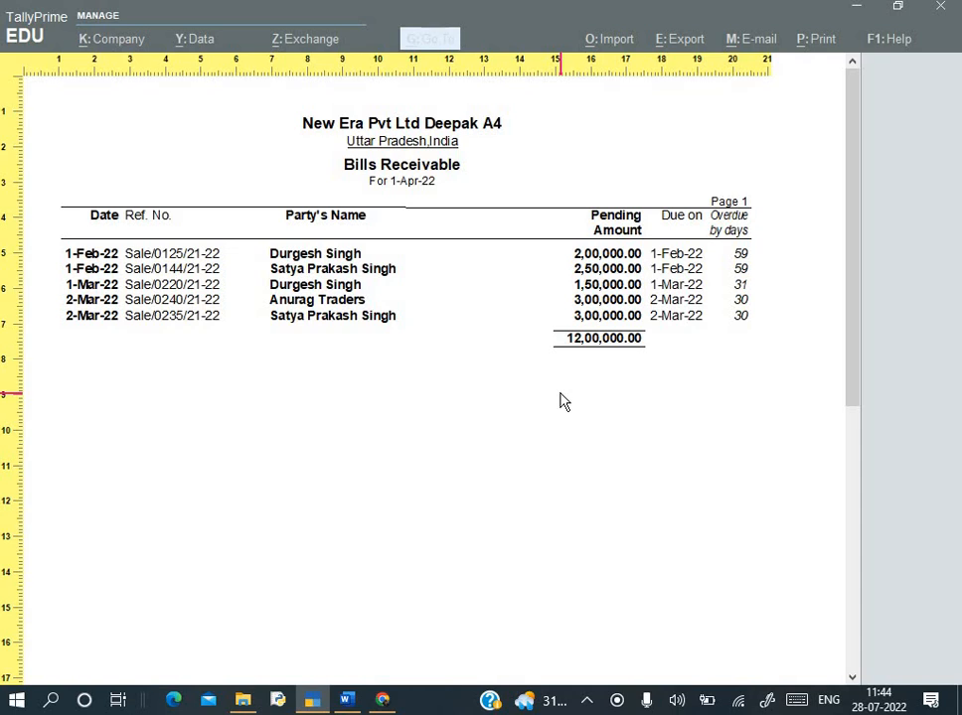
pyautogui.press('Escape')
pyautogui.press('Left')
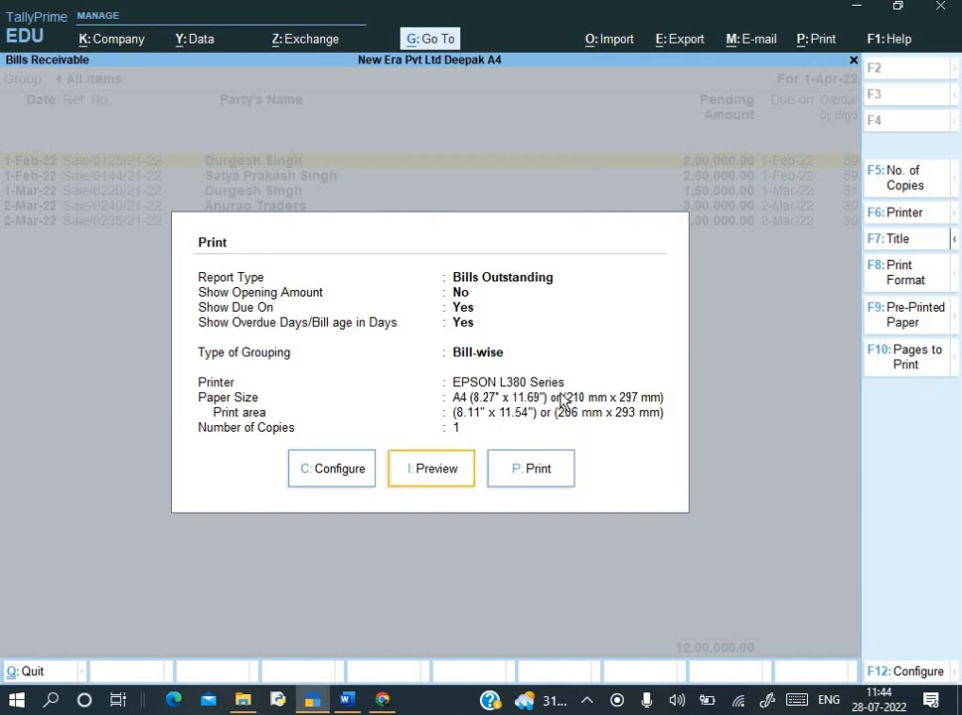
pyautogui.press('Escape')
pyautogui.press('Escape')
pyautogui.press('Down')
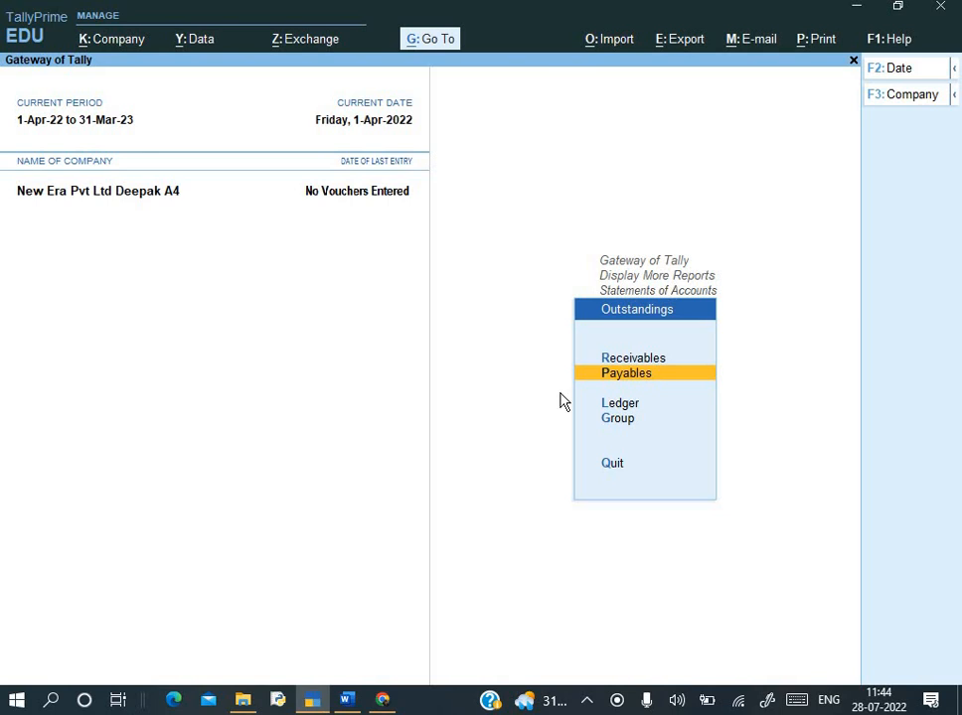
# - Check the zoomed Bills Payable print preview totalling ₹5,50,000, then close back to Gateway of Tally
pyautogui.press('Return')
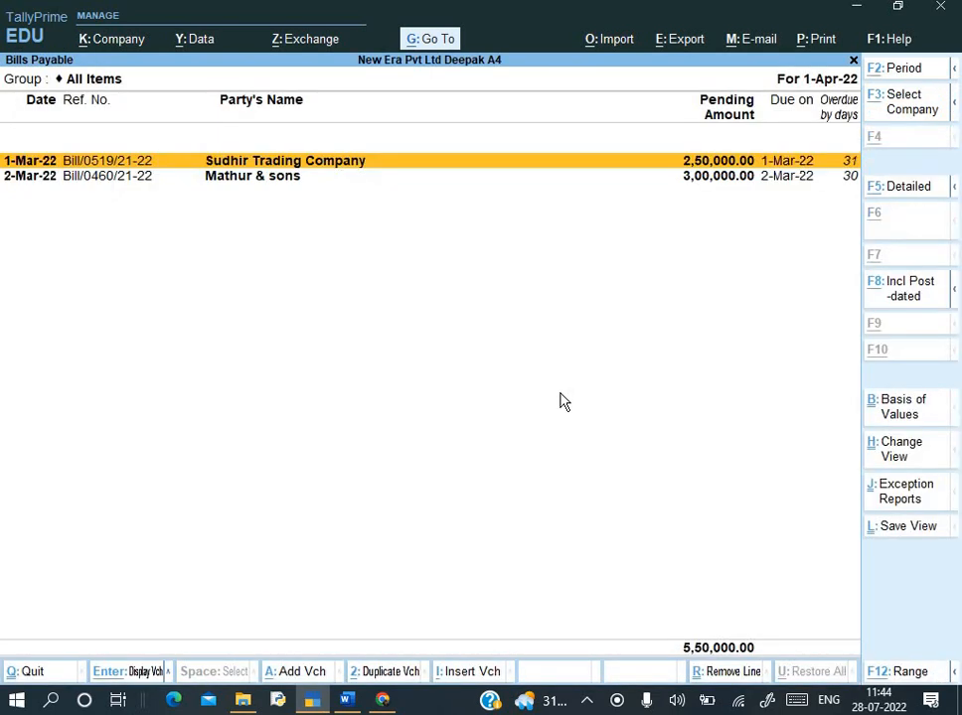
pyautogui.hotkey('alt', 'p')
pyautogui.press('Return')
pyautogui.press('i')
pyautogui.click(561, 400)
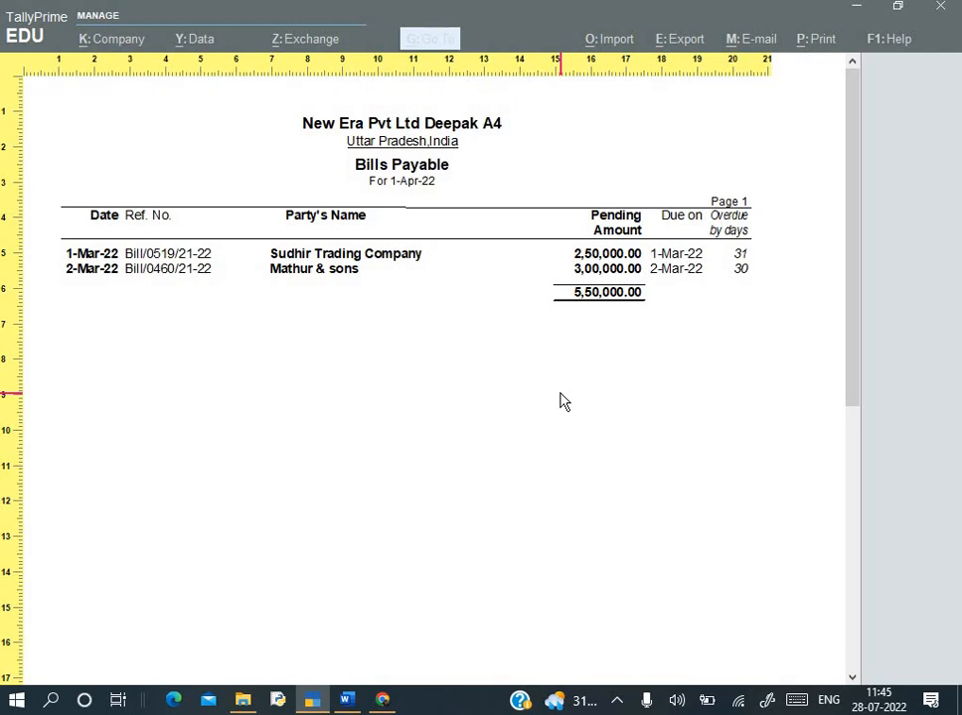
pyautogui.press('Escape')
pyautogui.press('Escape')
pyautogui.press('Escape')
pyautogui.press('Escape')
pyautogui.press('Escape')
pyautogui.press('Escape')
pyautogui.press('Escape')
pyautogui.press('Escape')
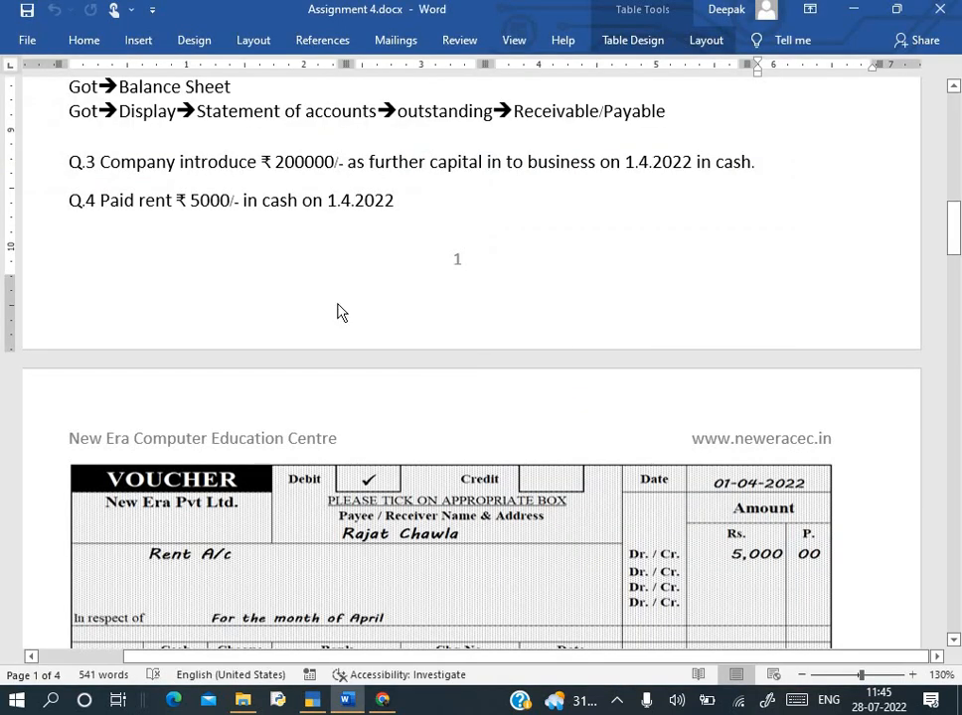
# - Review the Report steps in Word, then bring up the Tally Prime Notes doc's voucher shortcuts
pyautogui.scroll(3, 337, 308)
pyautogui.scroll(3, 338, 303)
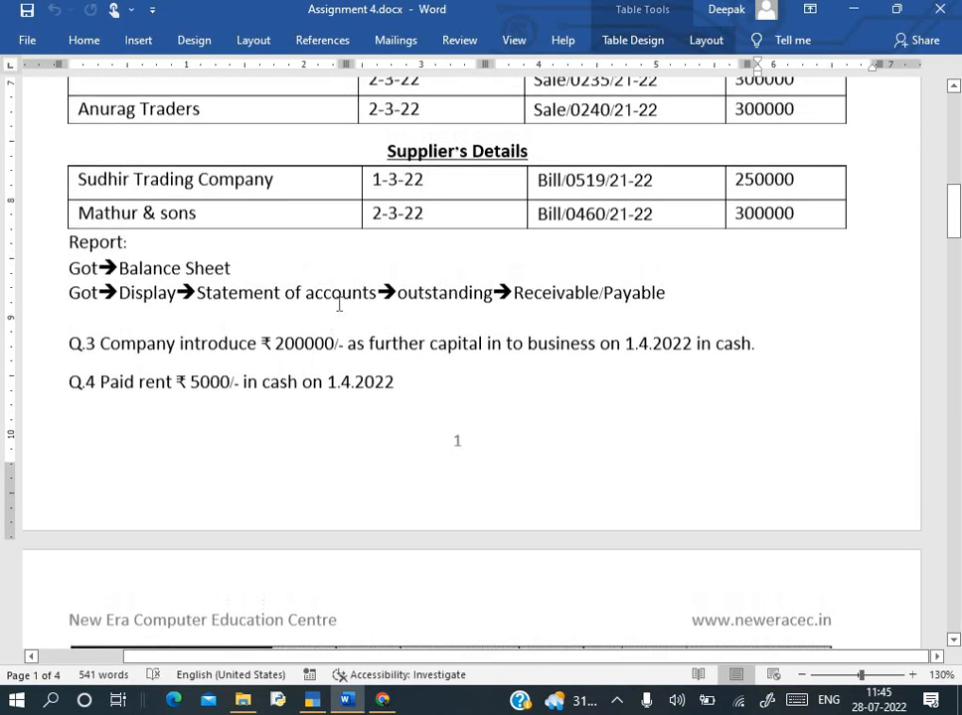
pyautogui.hotkey('alt', 'Tab')
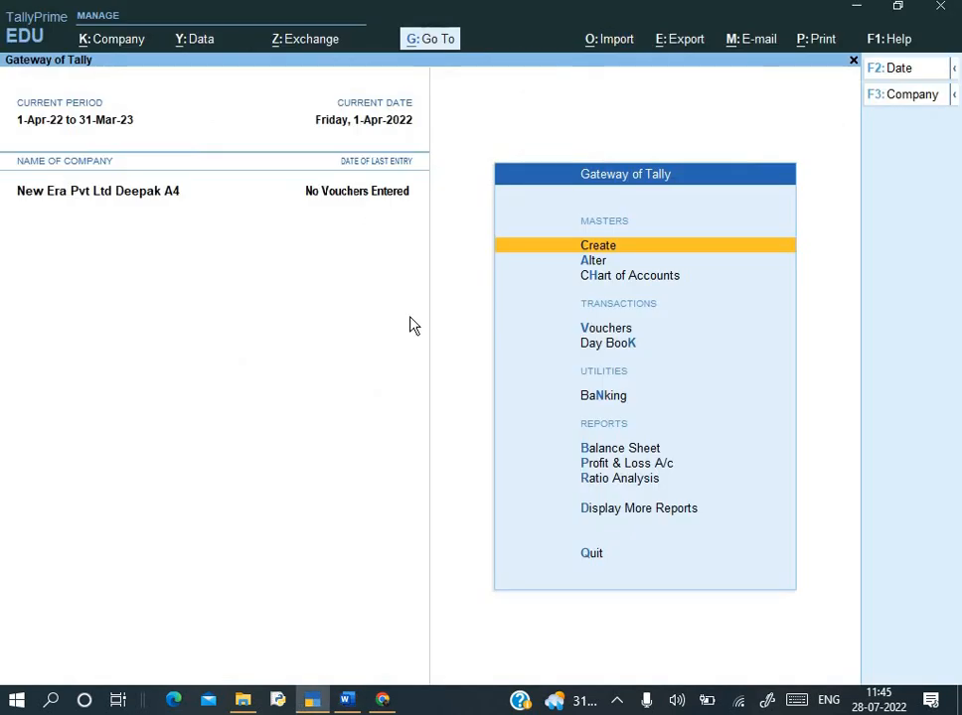
pyautogui.hotkey('alt', 'Tab')
pyautogui.press('Tab')
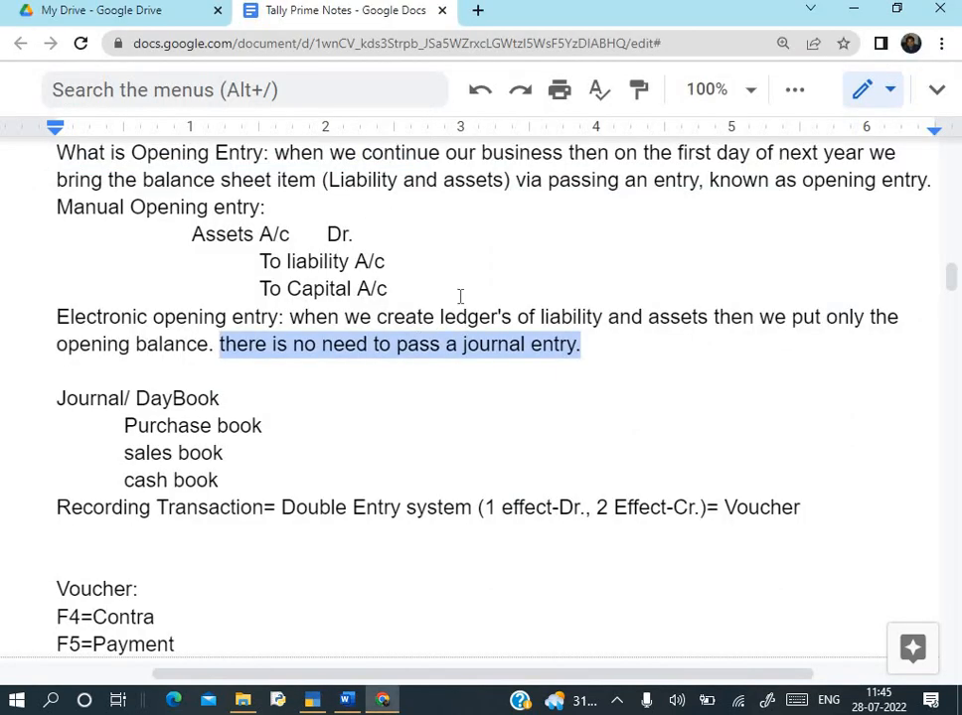
pyautogui.scroll(-2, 460, 296)
pyautogui.scroll(1, 460, 296)
pyautogui.scroll(-1, 460, 296)
pyautogui.click(55, 158)
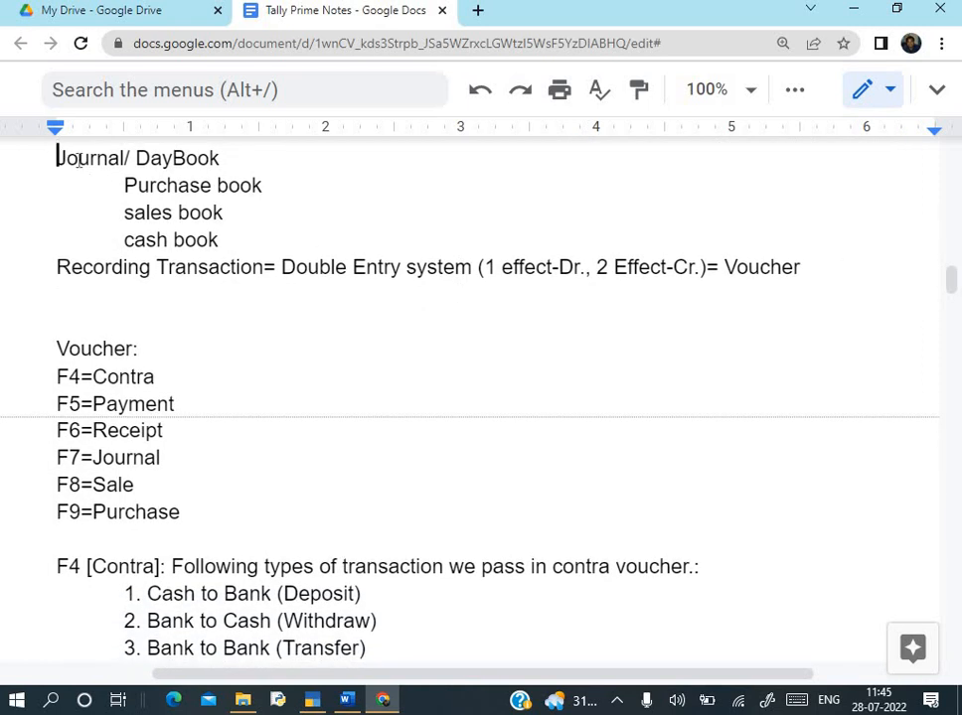
pyautogui.moveTo(56, 158); pyautogui.dragTo(123, 159)
pyautogui.click(163, 159)
pyautogui.moveTo(124, 158); pyautogui.dragTo(229, 157)
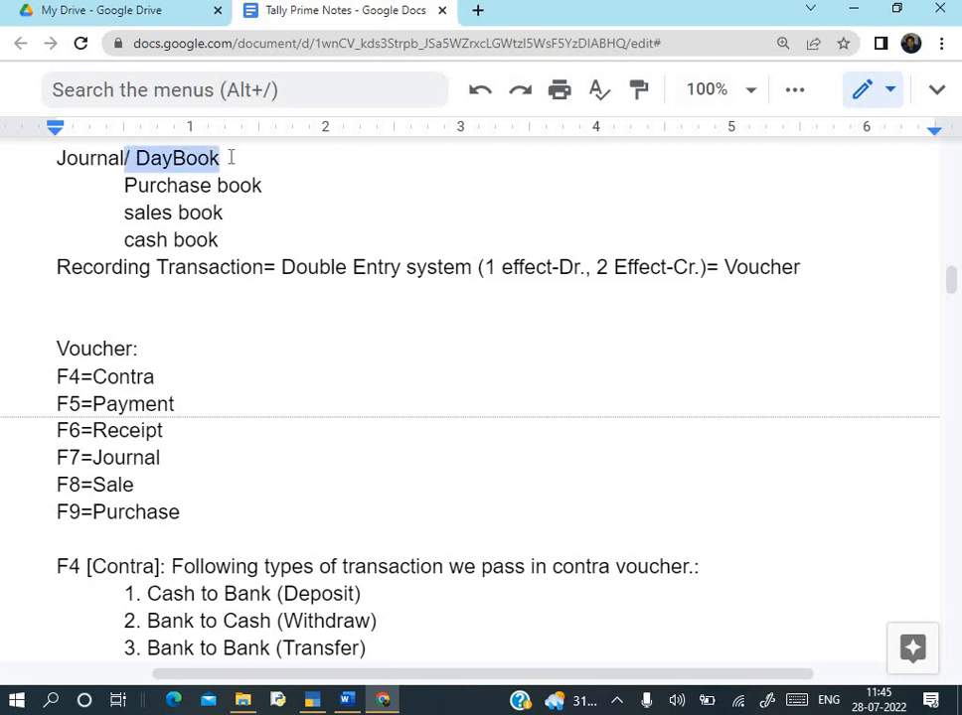
pyautogui.moveTo(56, 158); pyautogui.dragTo(124, 162)
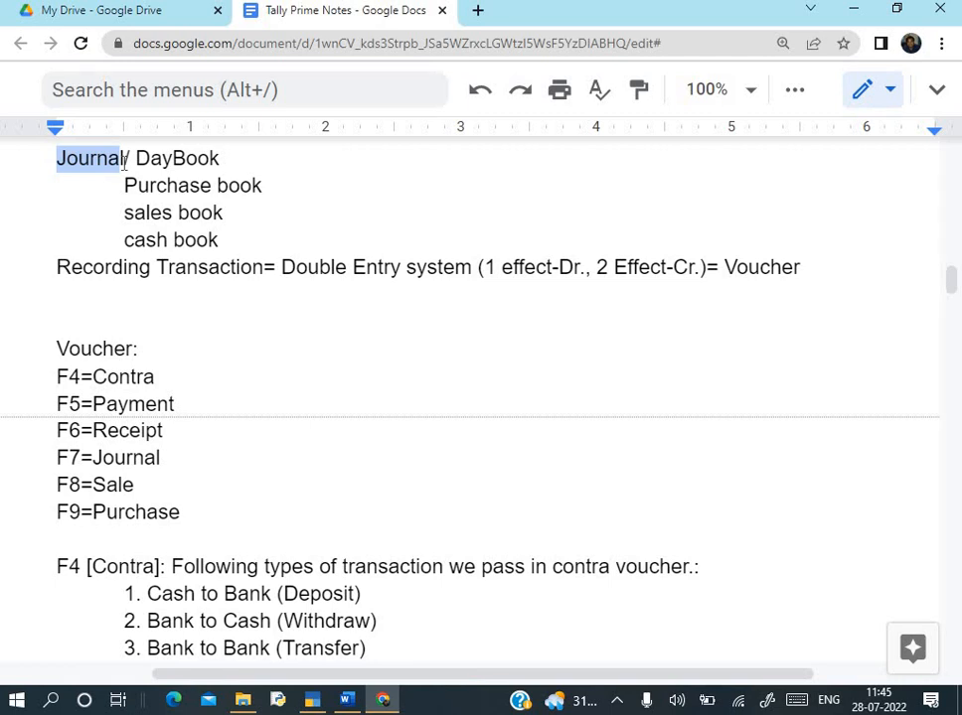
pyautogui.moveTo(136, 161); pyautogui.dragTo(243, 152)
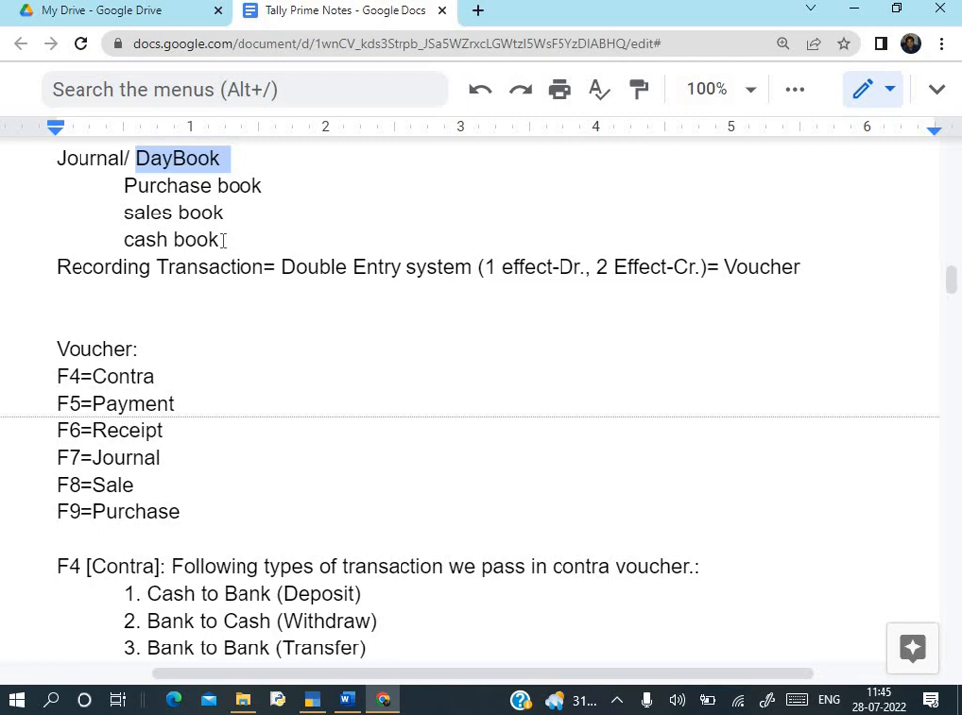
pyautogui.moveTo(136, 158); pyautogui.dragTo(231, 235)
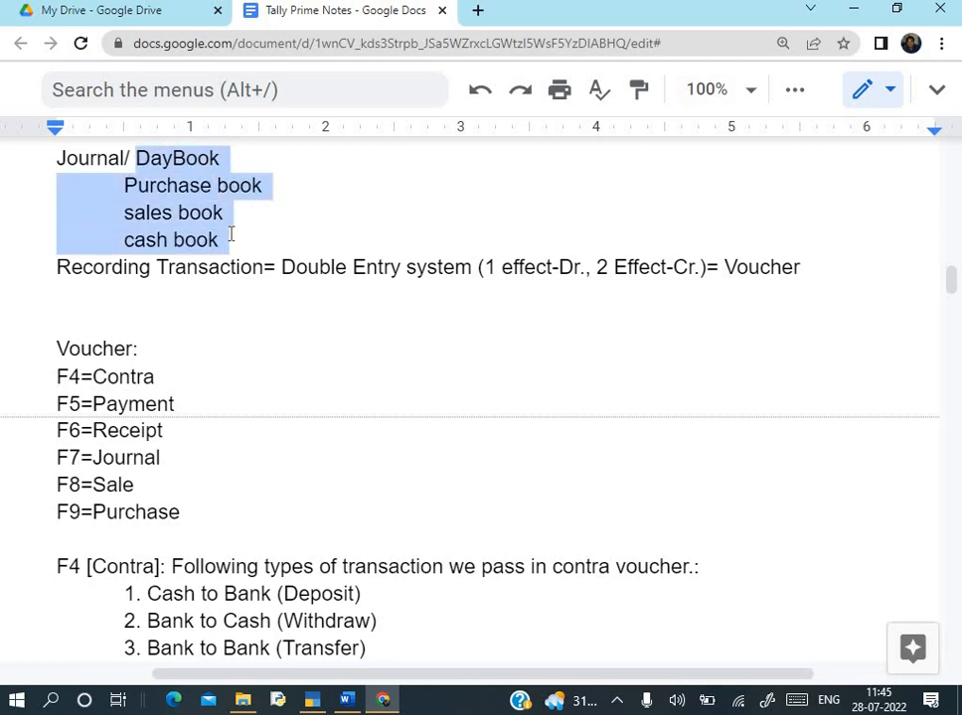
pyautogui.click(179, 253)
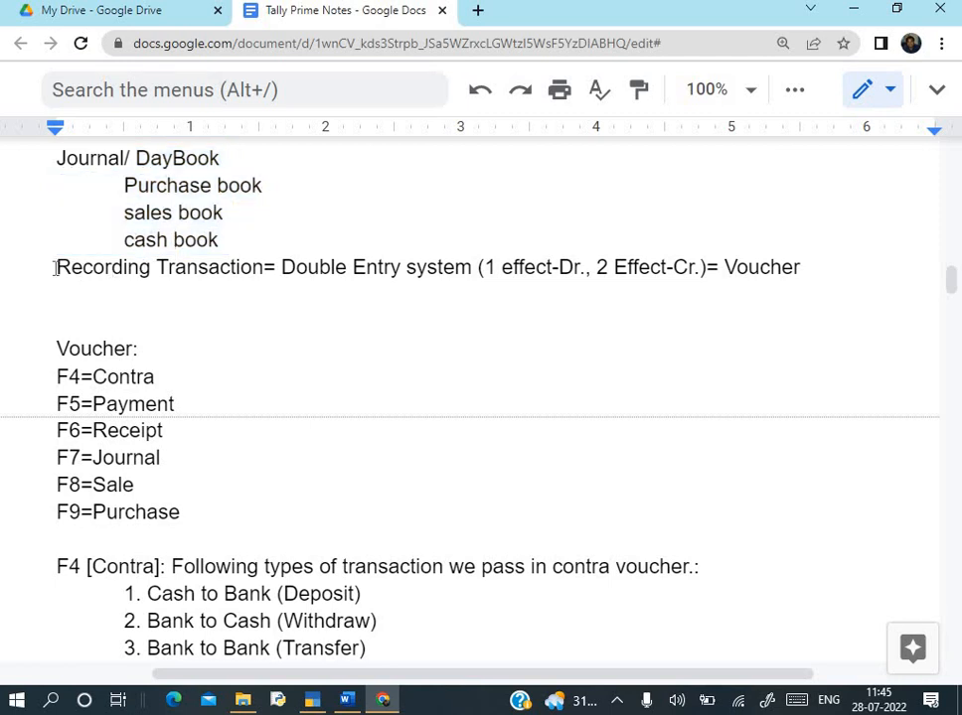
pyautogui.moveTo(56, 268); pyautogui.dragTo(94, 268)
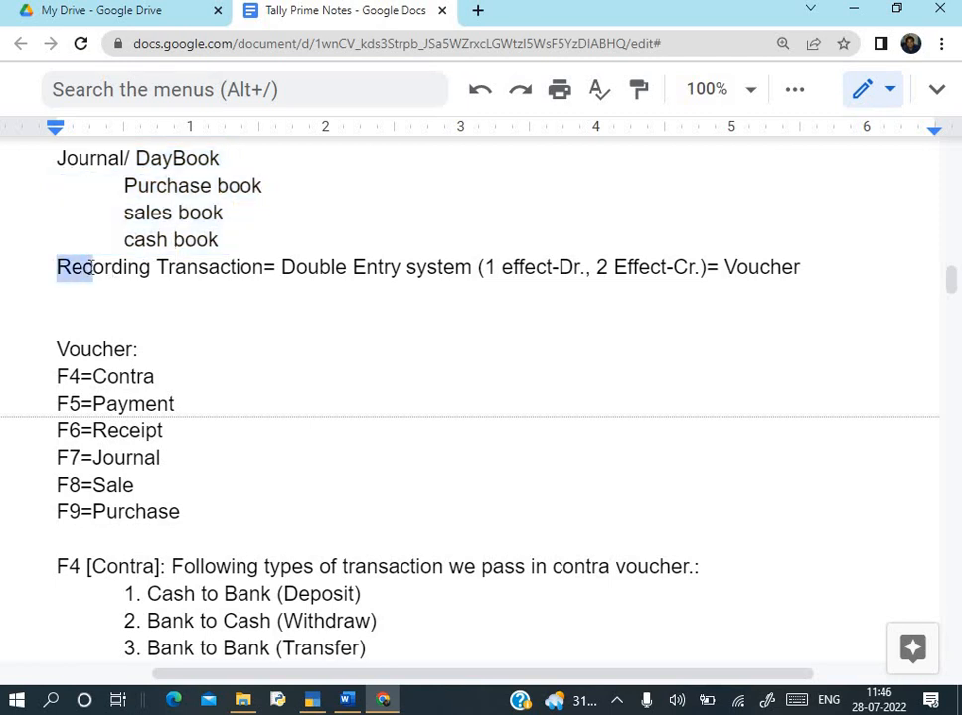
pyautogui.click(83, 352)
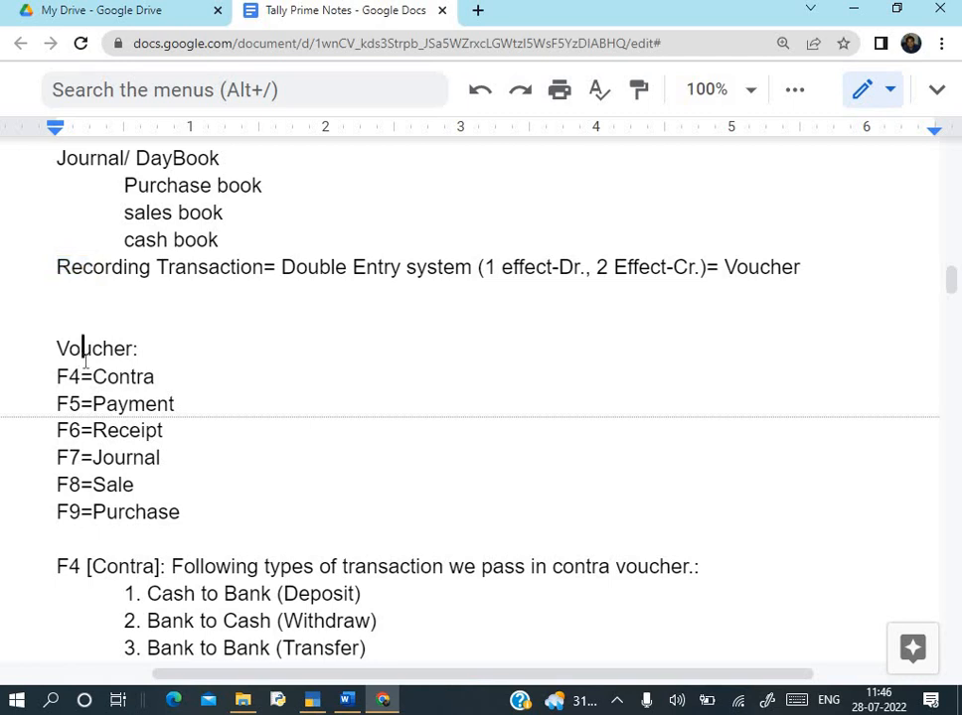
pyautogui.scroll(-3, 116, 278)
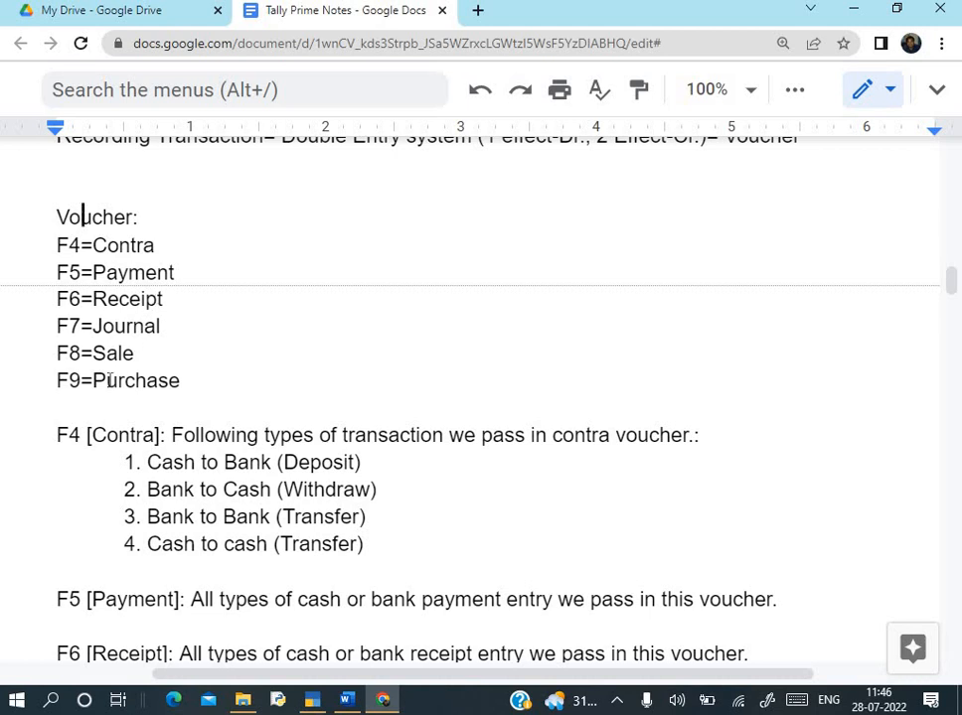
pyautogui.moveTo(91, 381); pyautogui.dragTo(221, 378)
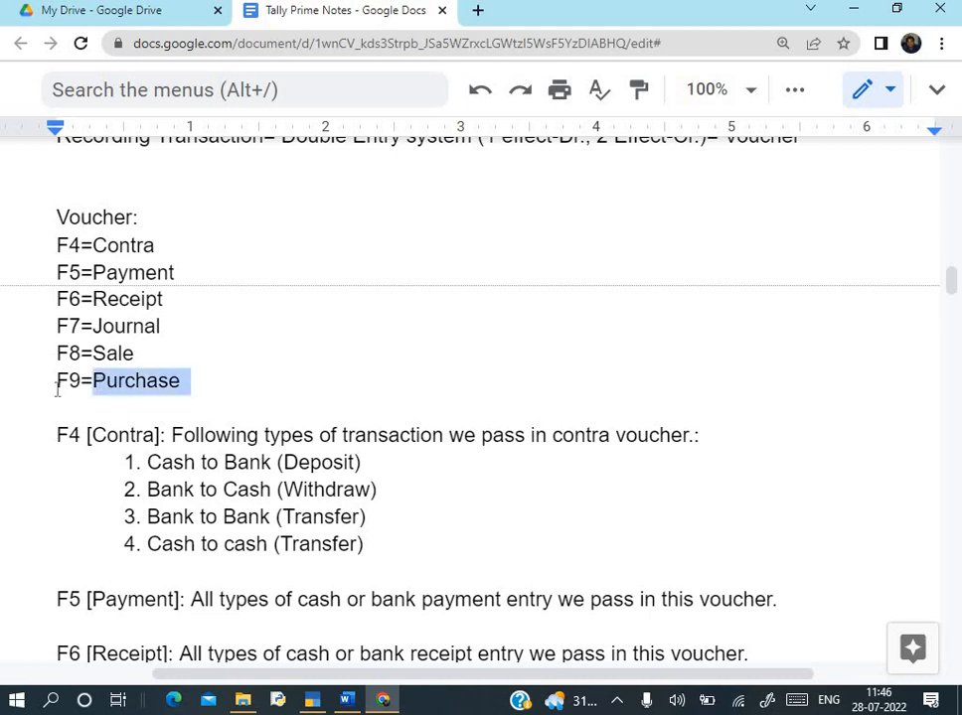
pyautogui.moveTo(57, 381); pyautogui.dragTo(145, 353)
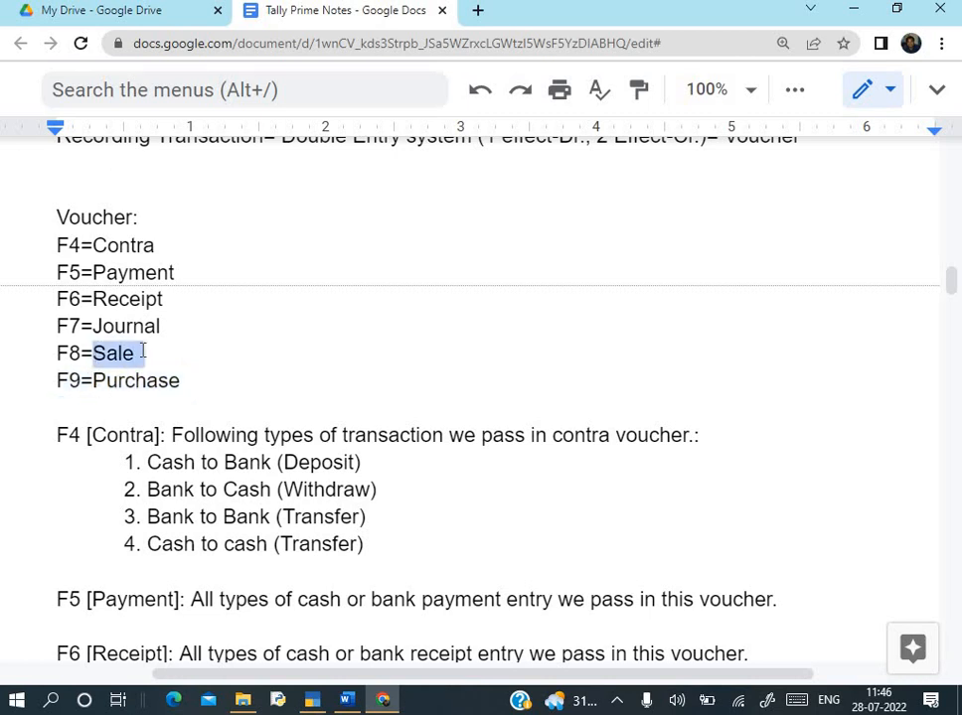
pyautogui.click(94, 326)
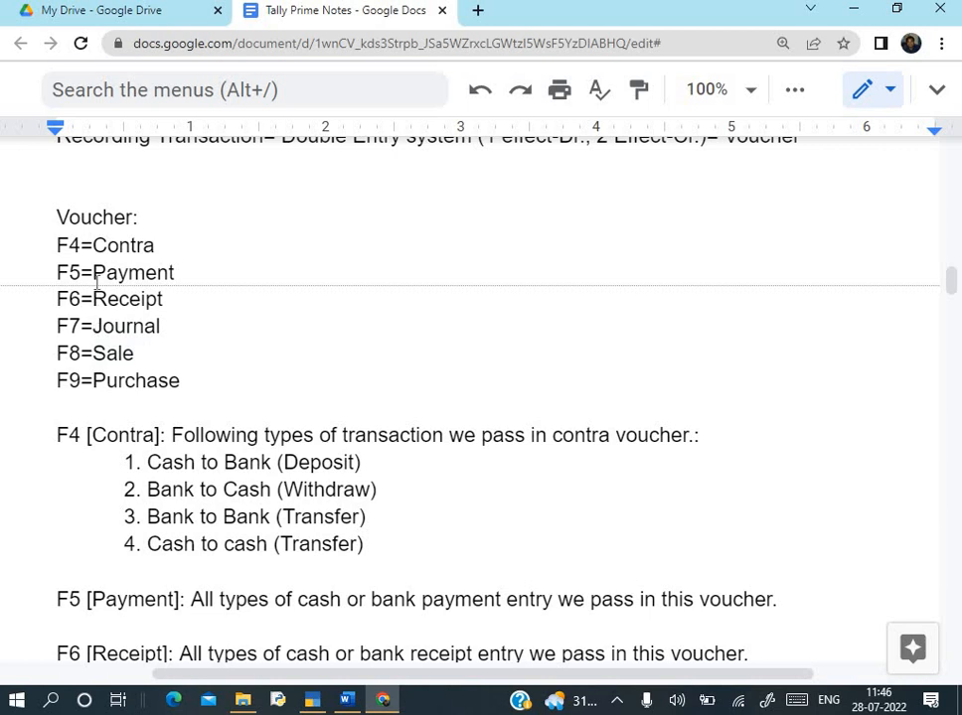
pyautogui.moveTo(95, 298); pyautogui.dragTo(162, 298)
pyautogui.moveTo(95, 272); pyautogui.dragTo(174, 272)
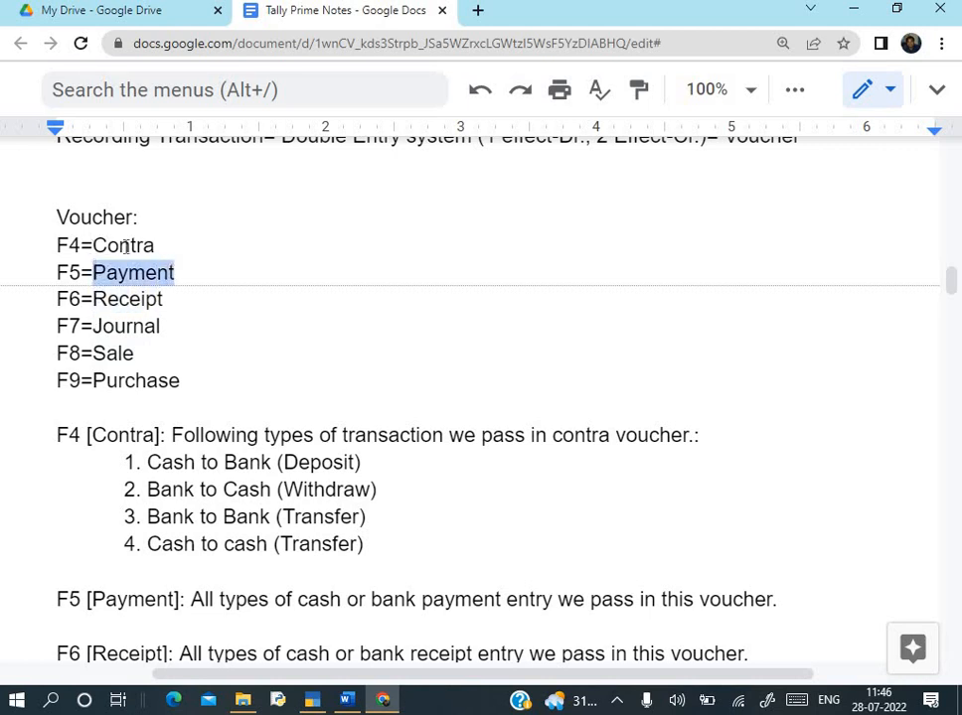
pyautogui.moveTo(95, 245); pyautogui.dragTo(165, 246)
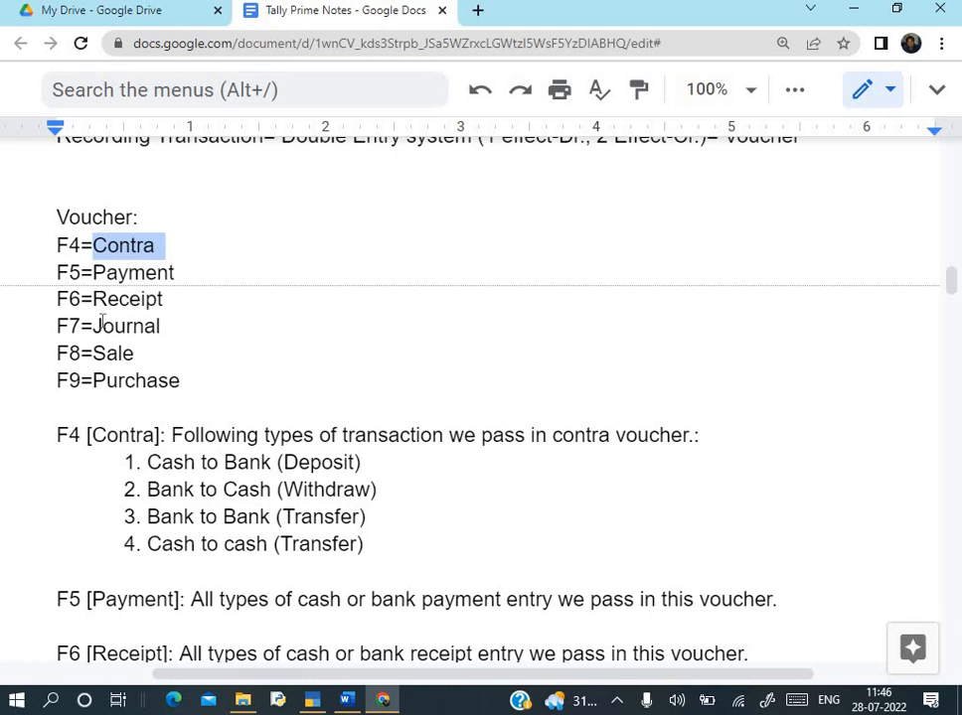
pyautogui.moveTo(94, 326); pyautogui.dragTo(186, 330)
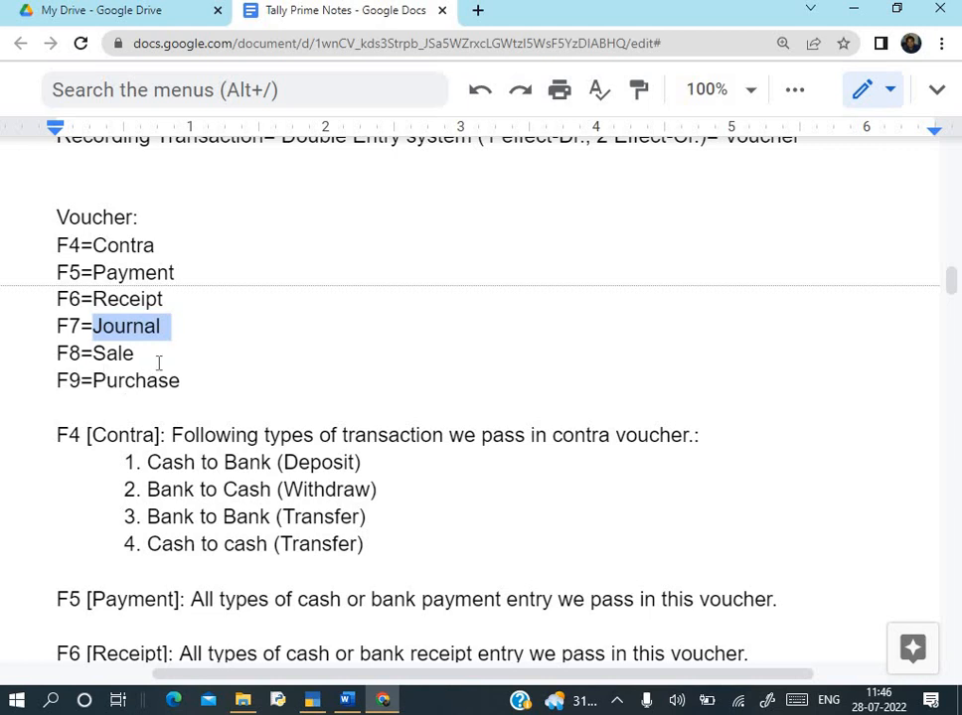
pyautogui.scroll(-5, 158, 363)
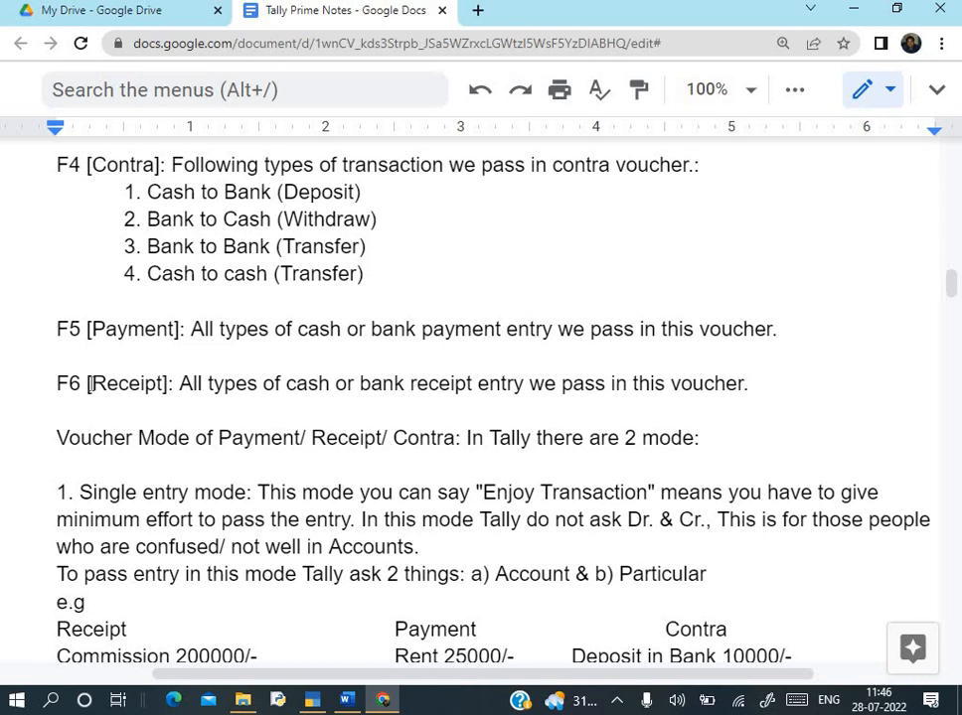
# - Read Q.3's capital question in Assignment 4, then start a new voucher from Gateway of Tally
pyautogui.hotkey('alt', 'Tab')
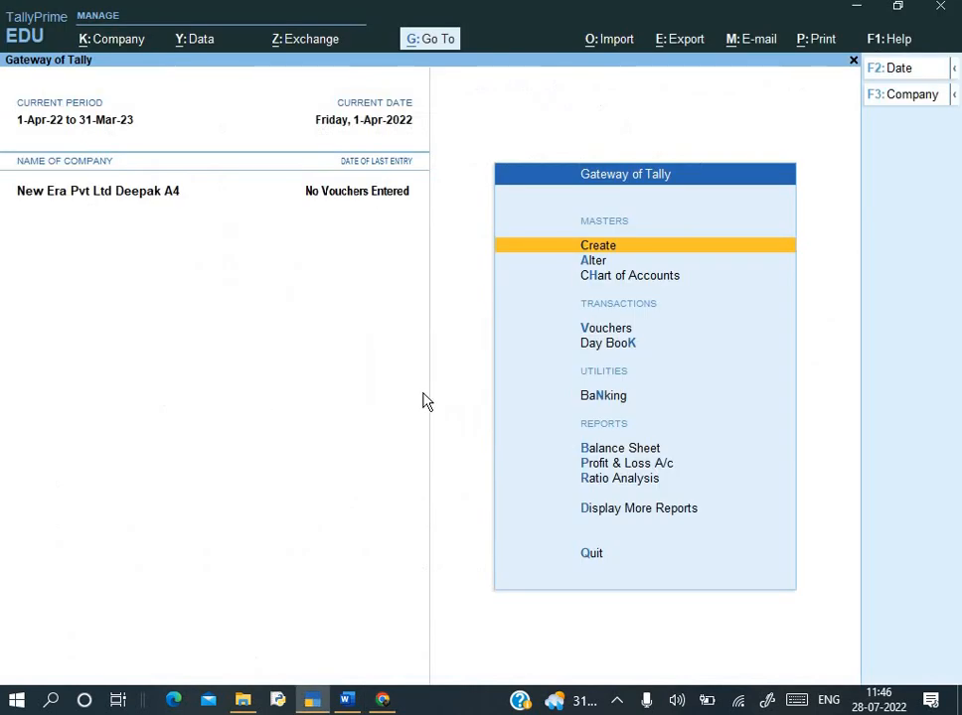
pyautogui.hotkey('alt', 'Tab')
pyautogui.hotkey('alt', 'Tab')
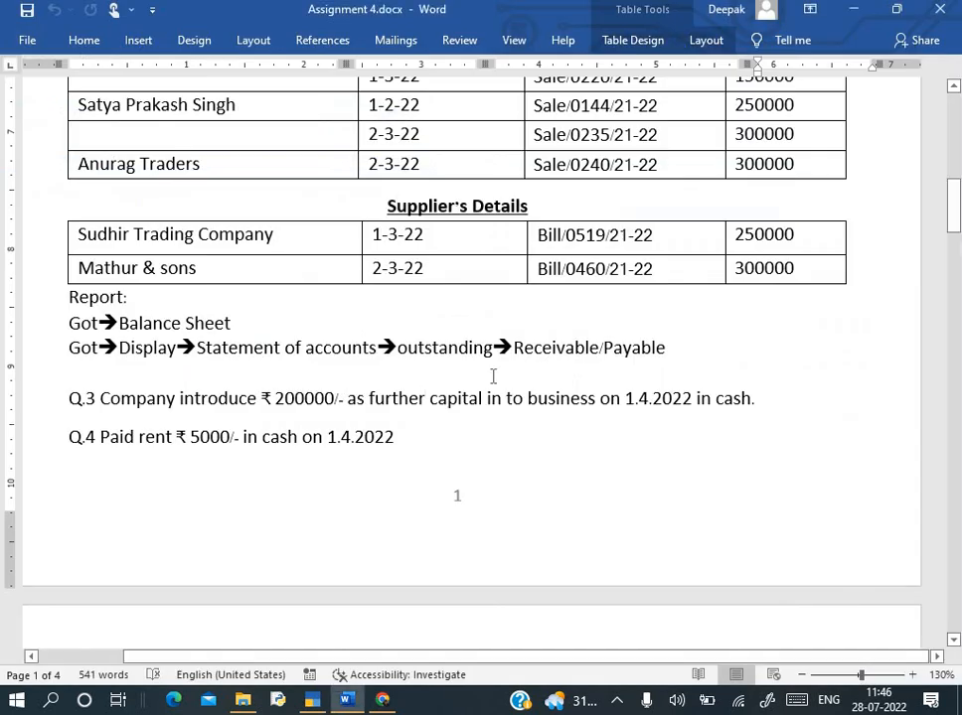
pyautogui.scroll(-5, 493, 375)
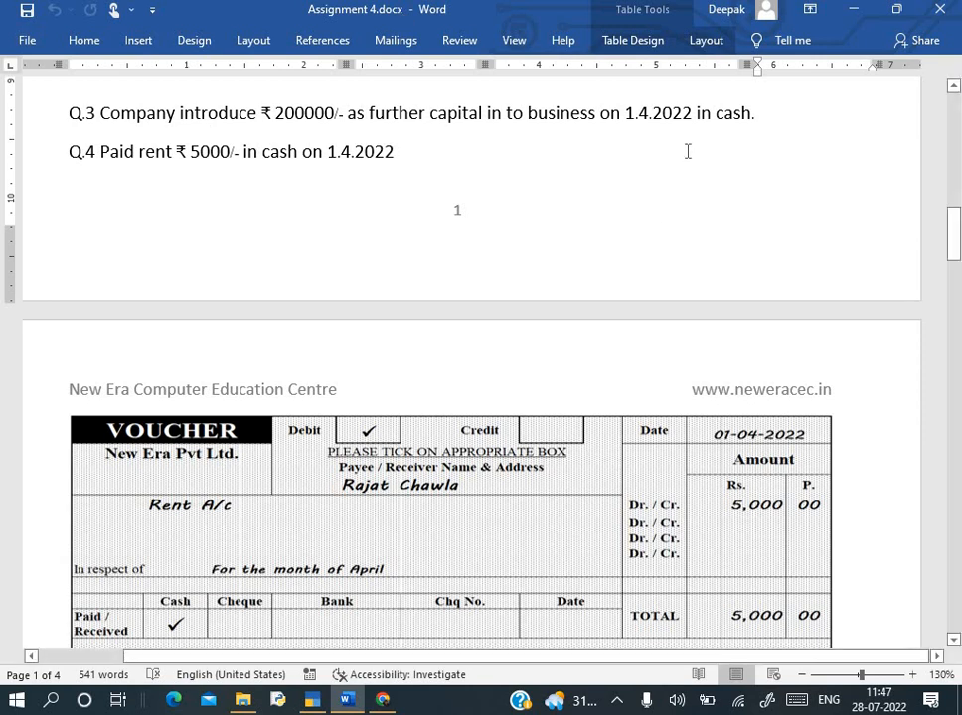
pyautogui.hotkey('alt', 'Tab')
pyautogui.press('Down')
pyautogui.press('Down')
pyautogui.press('Down')
pyautogui.press('Down')
pyautogui.press('Up')
pyautogui.press('Return')
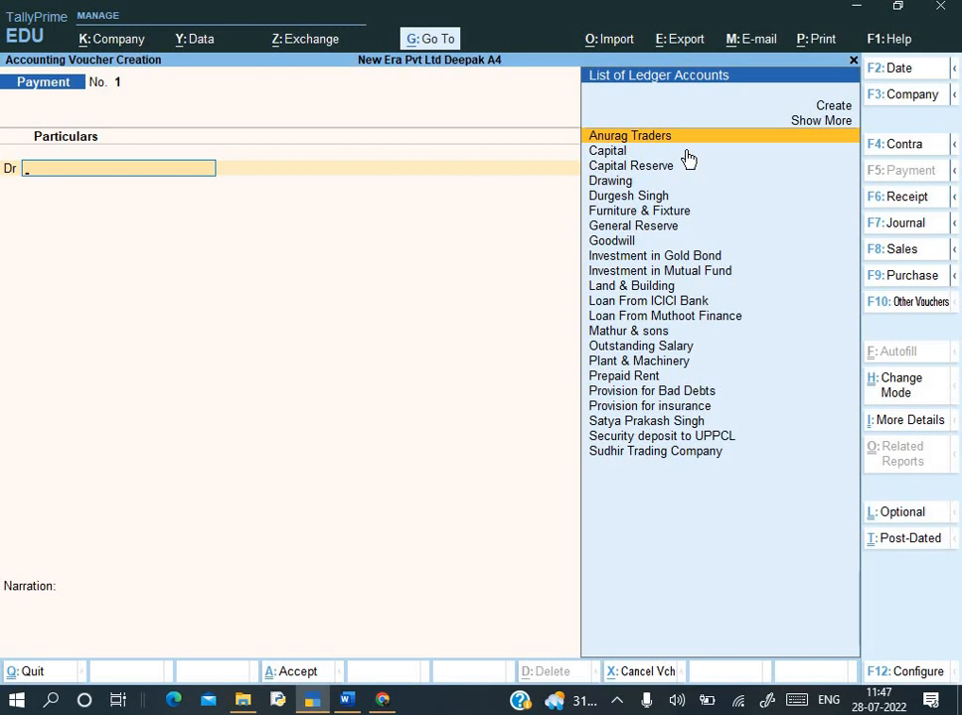
# - Switch to a Receipt voucher dated 1-Apr-22
pyautogui.press('F6')
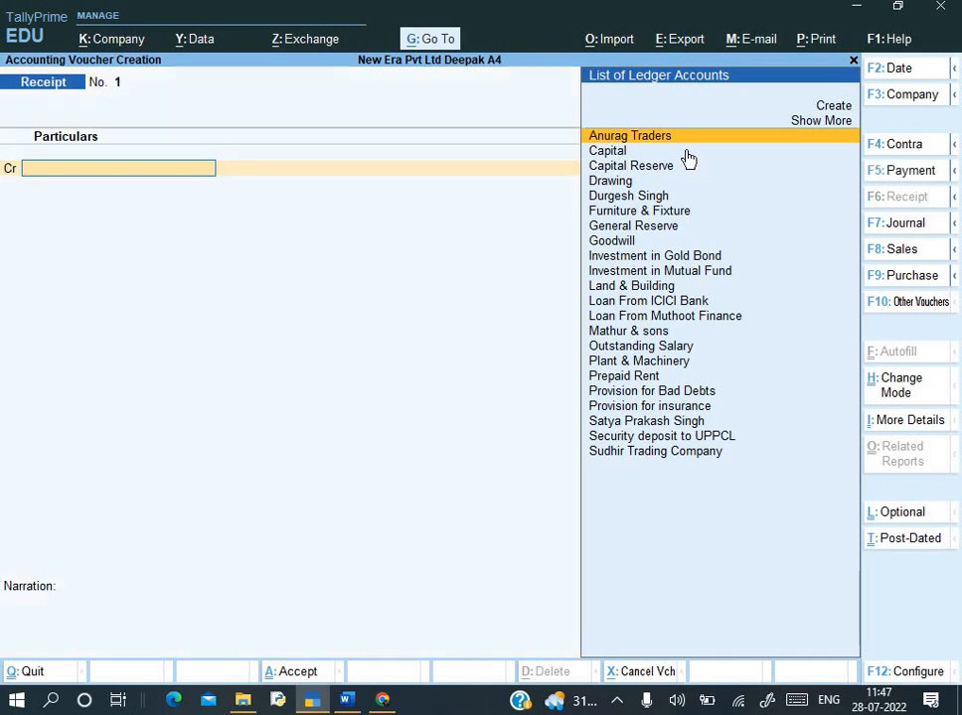
pyautogui.press('F2')
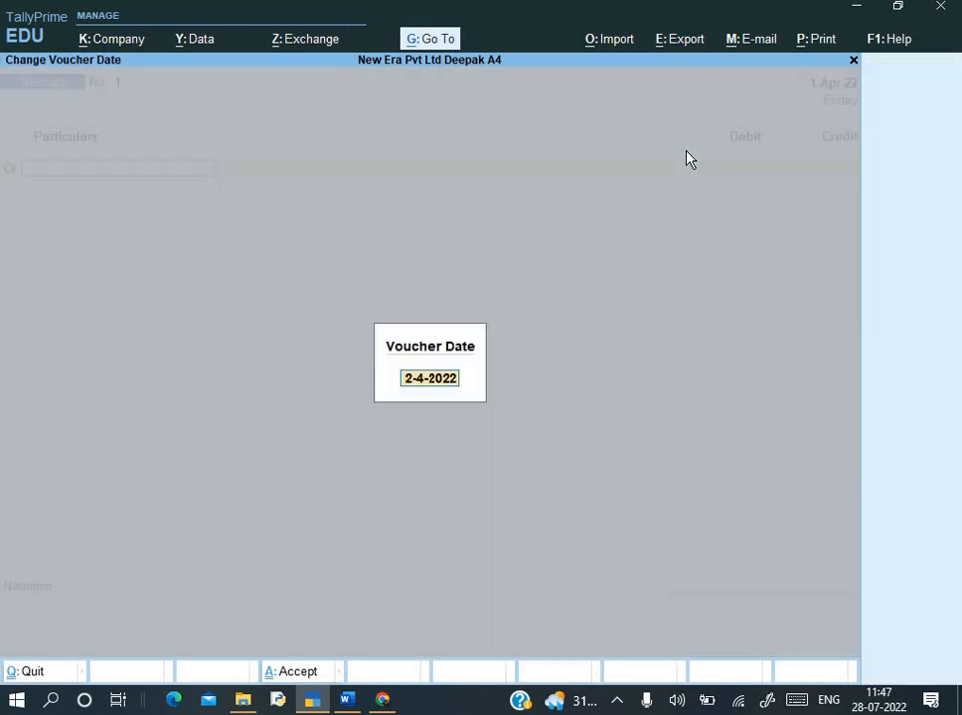
pyautogui.write('1-')
pyautogui.press('Return')
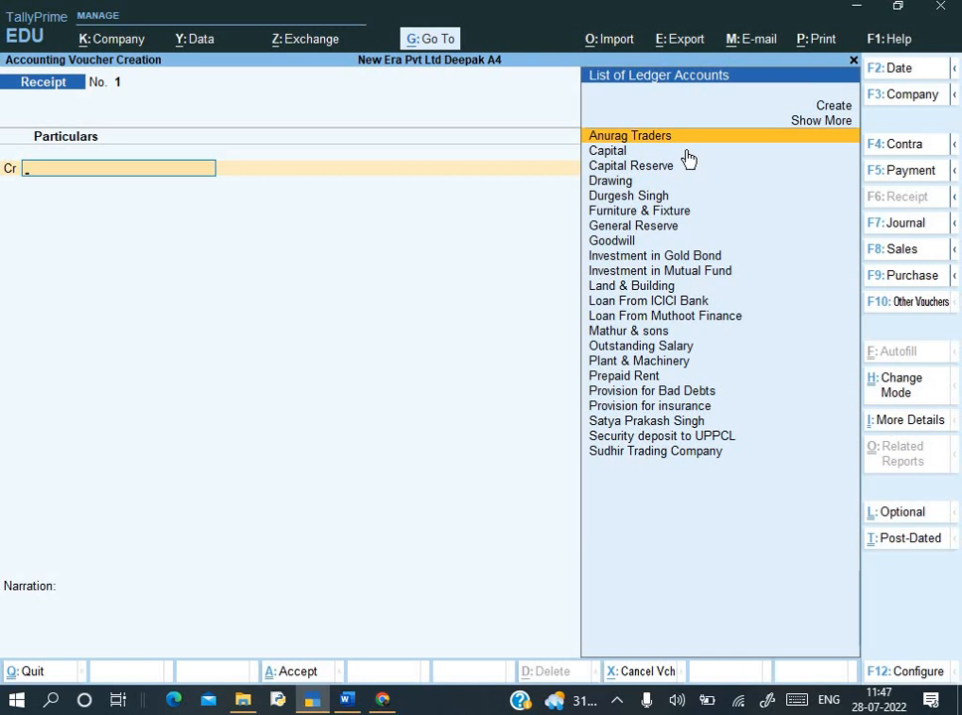
# - Credit Capital with 2,00,000 and select Cash as the debited ledger
pyautogui.press('Down')
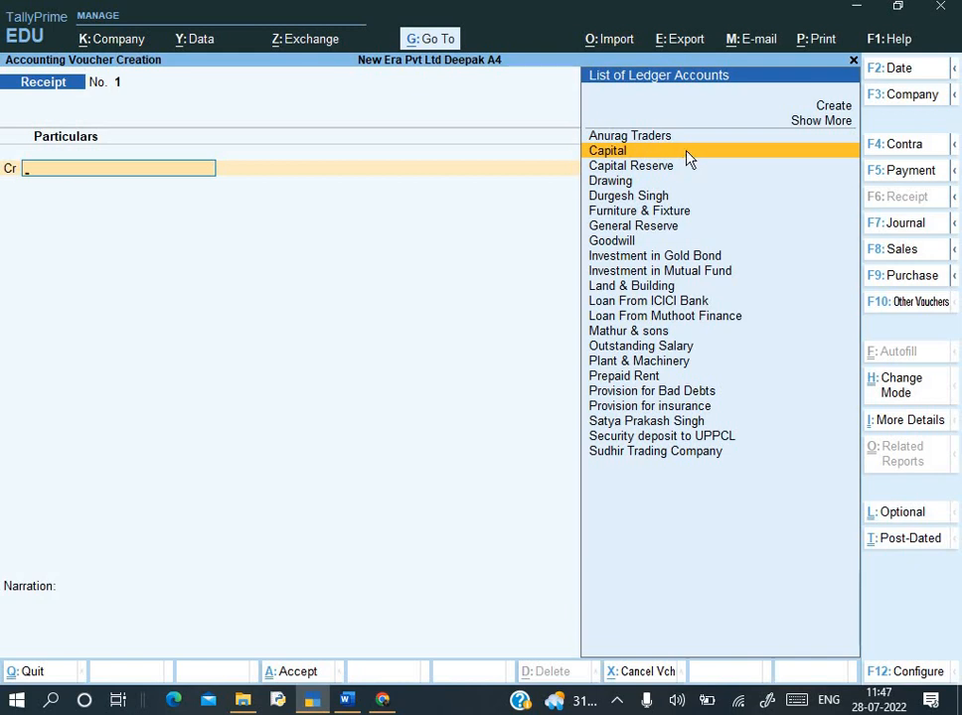
pyautogui.click(685, 151)
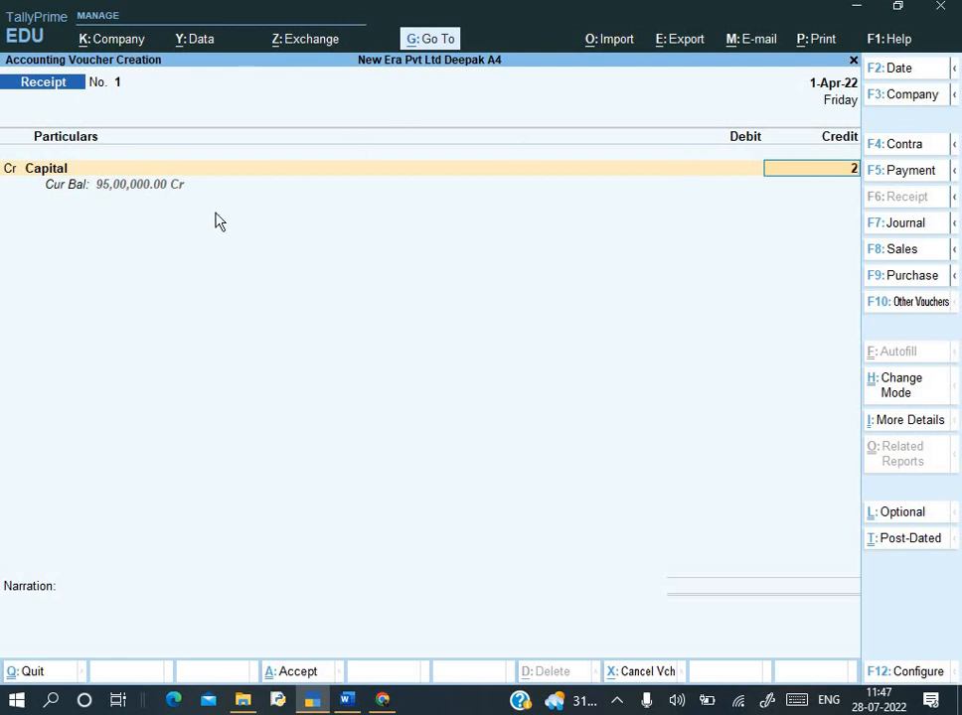
pyautogui.write('00000')
pyautogui.press('Return')
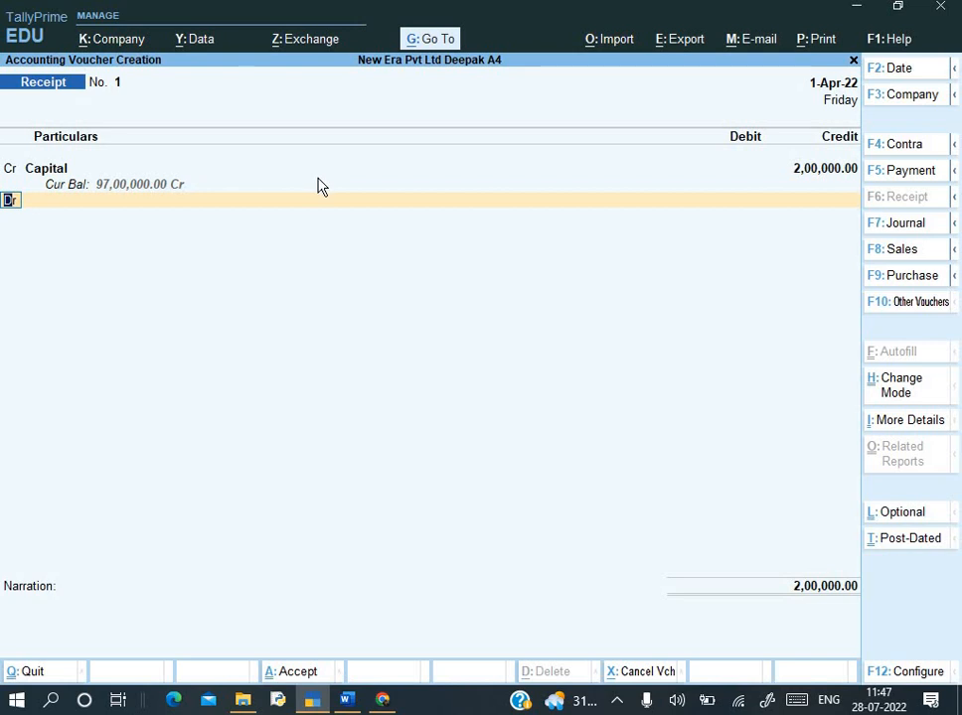
pyautogui.press('Return')
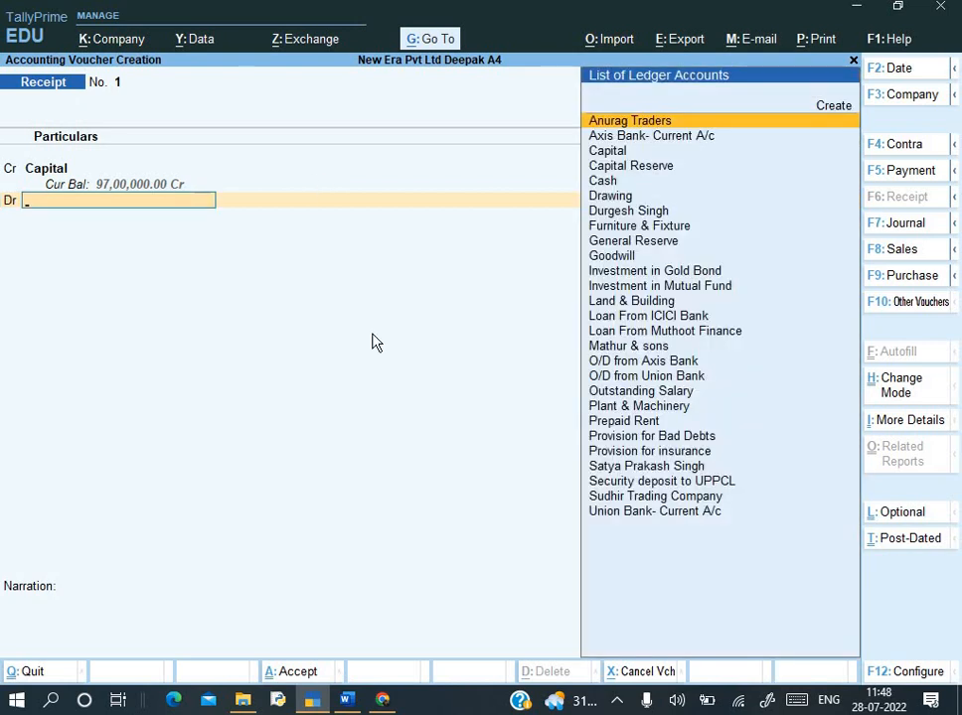
pyautogui.write('Ca')
pyautogui.press('Down')
pyautogui.press('Down')
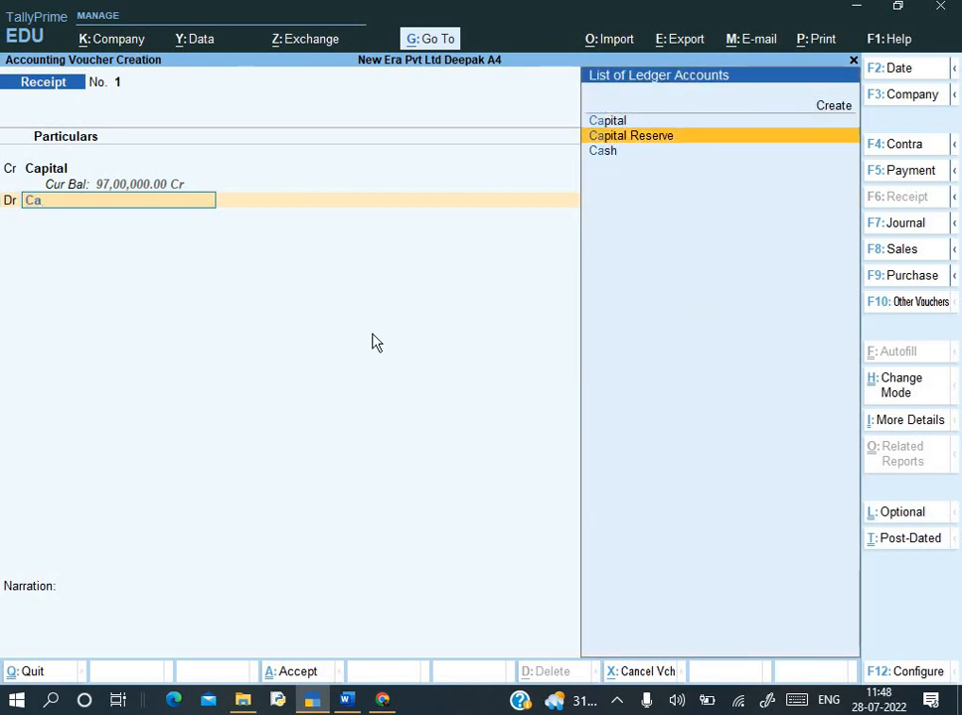
pyautogui.press('Return')
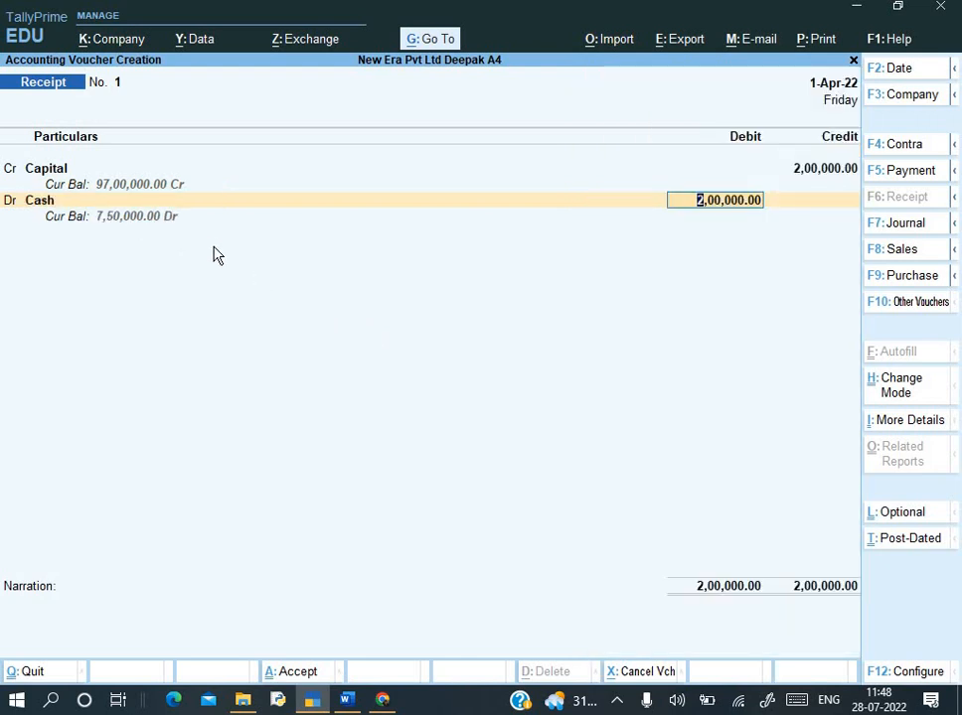
# - Check the balance sheet's Cash figure of 550000 in Word, then return to the Receipt voucher
pyautogui.hotkey('alt', 'Tab')
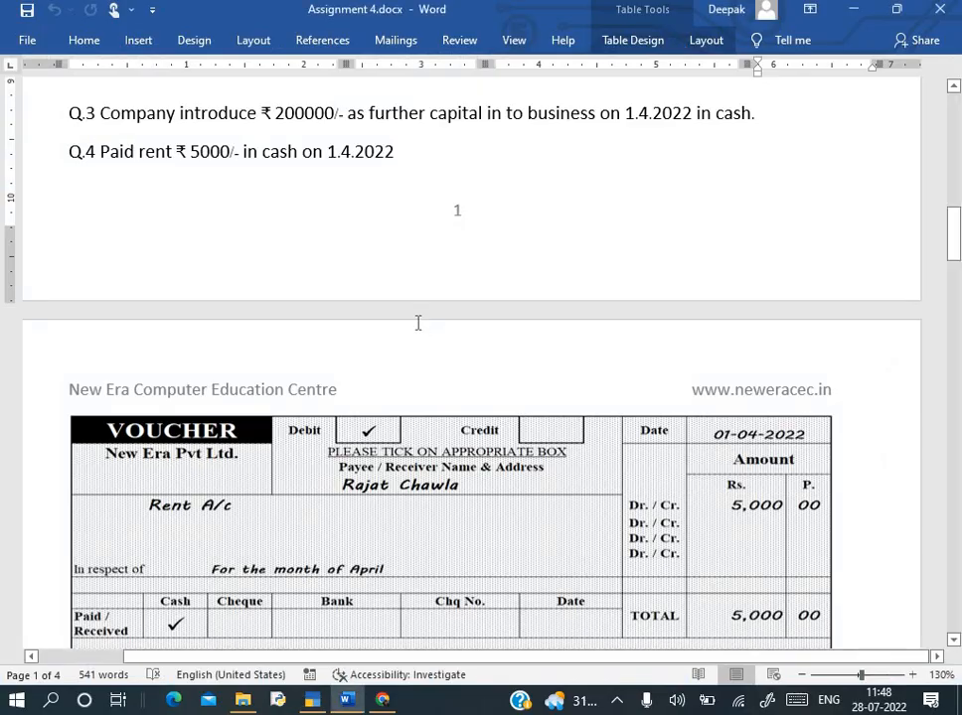
pyautogui.scroll(12, 418, 323)
pyautogui.scroll(1, 418, 323)
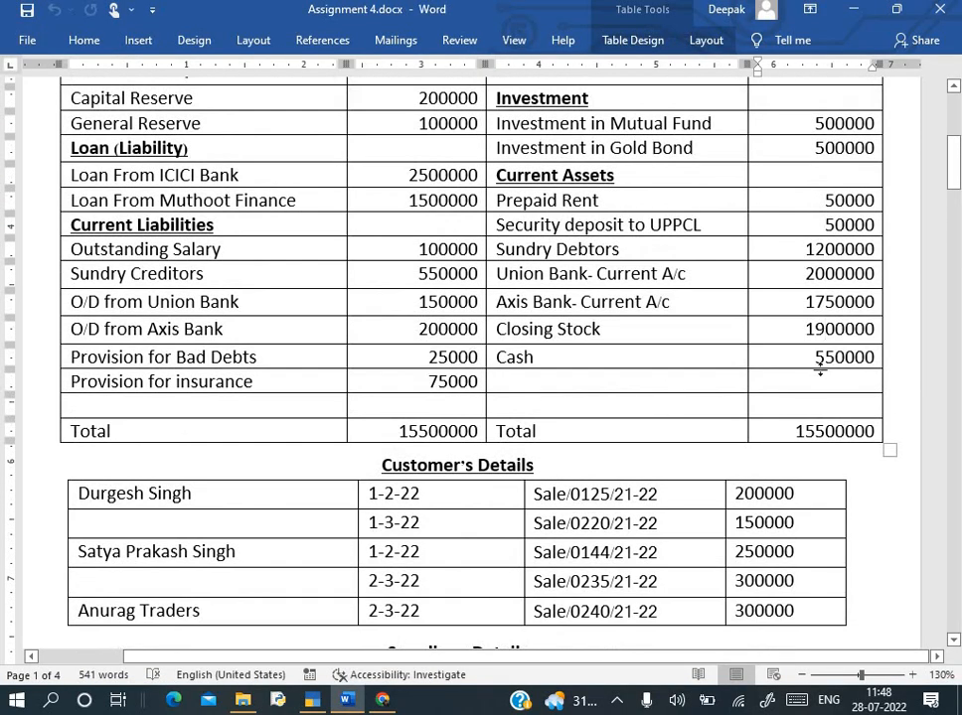
pyautogui.scroll(-4, 826, 368)
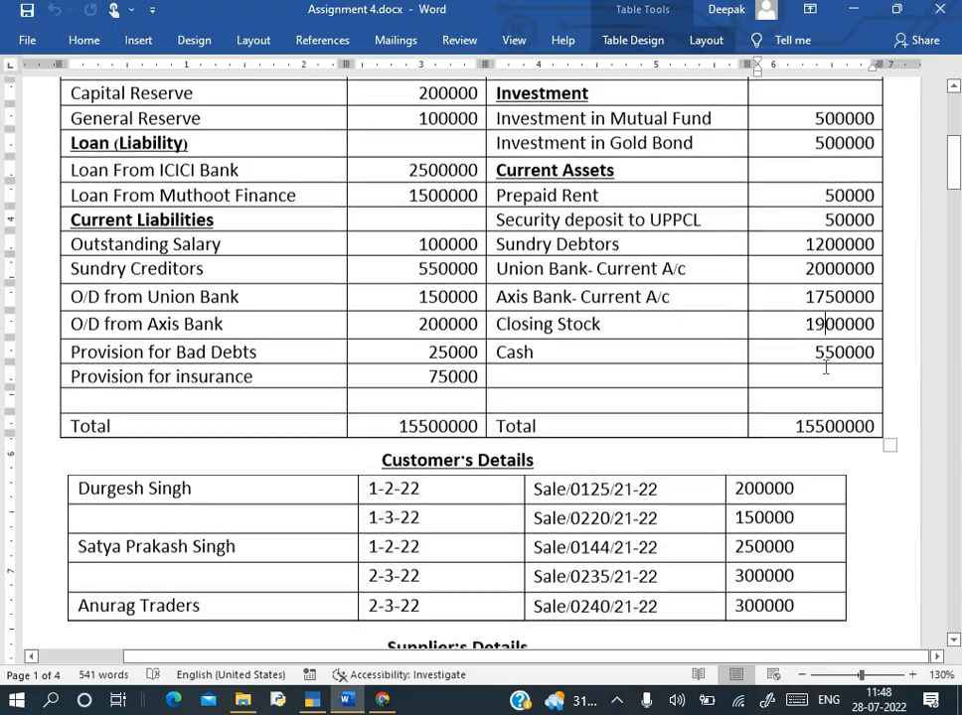
pyautogui.hotkey('alt', 'Tab')
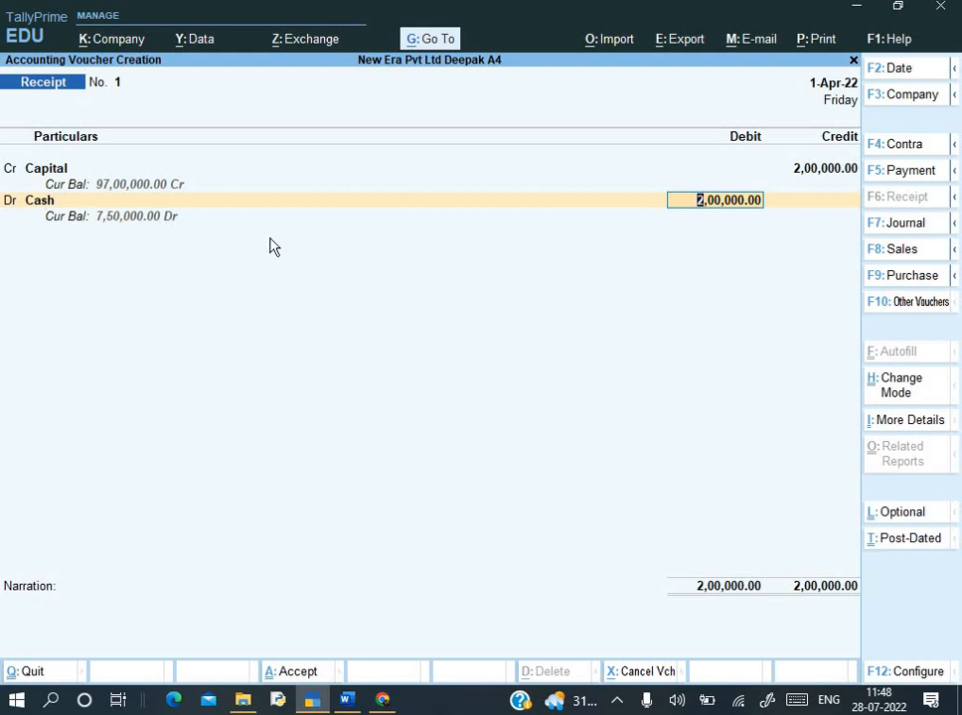
# - Confirm the 2,00,000 Cash debit and add the narration 'Being further capital introduce'
pyautogui.press('Return')
pyautogui.write('Being')
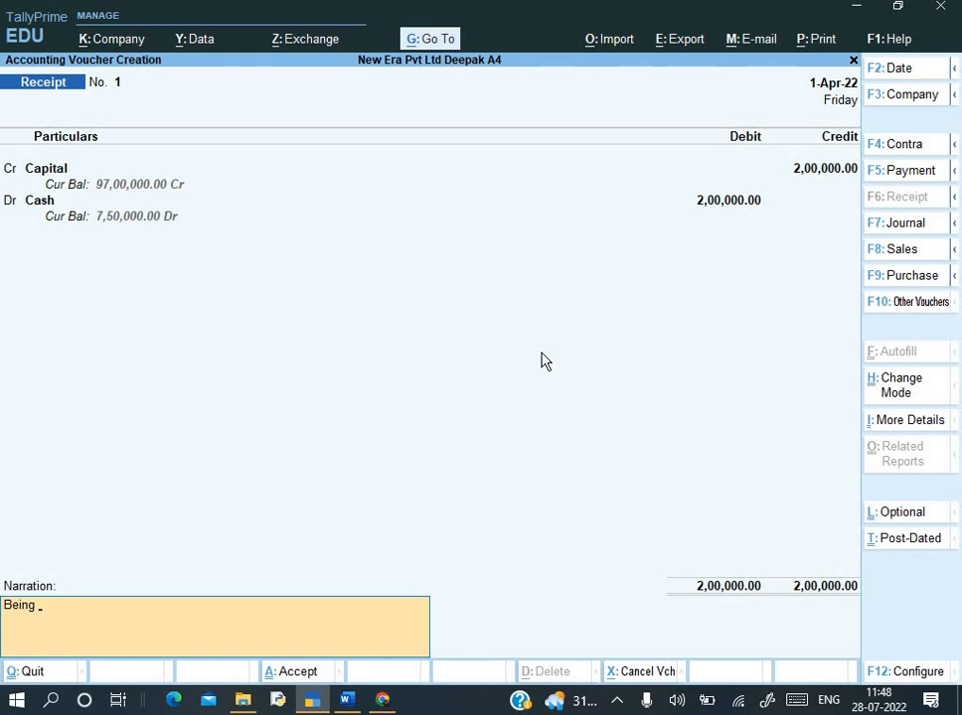
pyautogui.write(' B')
pyautogui.press('BackSpace')
pyautogui.write('capital in')
pyautogui.press('BackSpace')
pyautogui.press('BackSpace')
pyautogui.press('BackSpace')
pyautogui.press('BackSpace')
pyautogui.press('BackSpace')
pyautogui.press('BackSpace')
pyautogui.press('BackSpace')
pyautogui.write('further capital introduce')
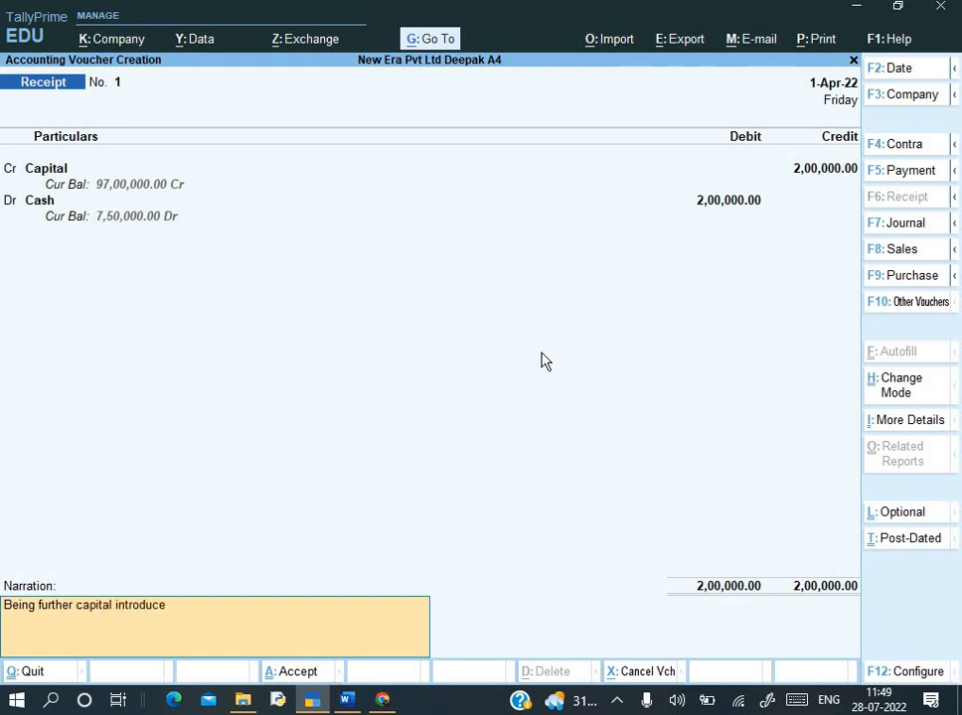
pyautogui.press('Return')
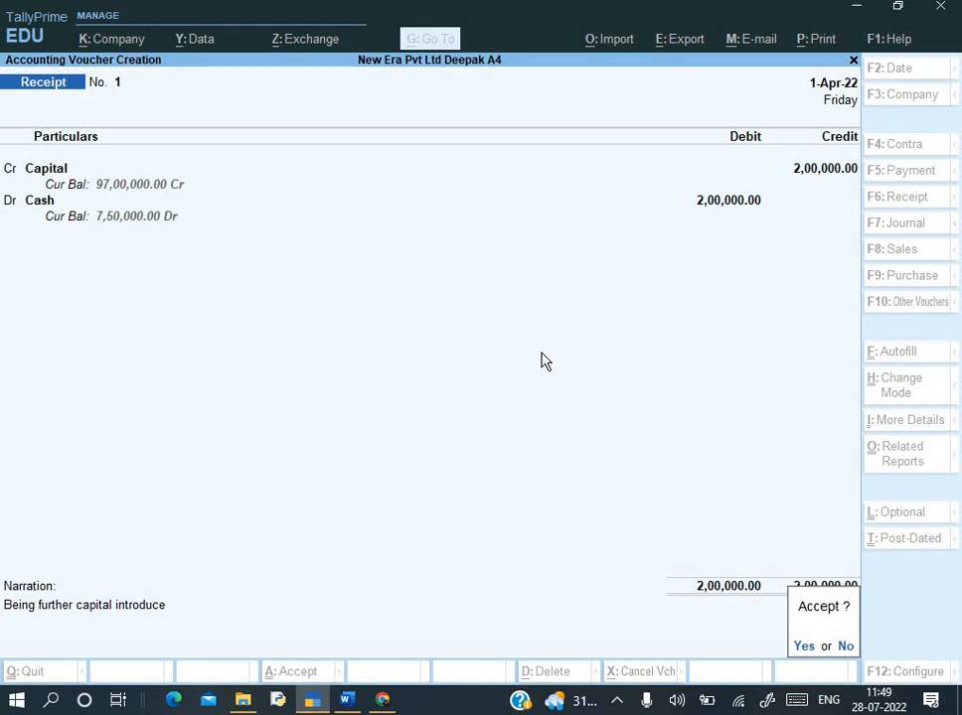
pyautogui.press('Return')
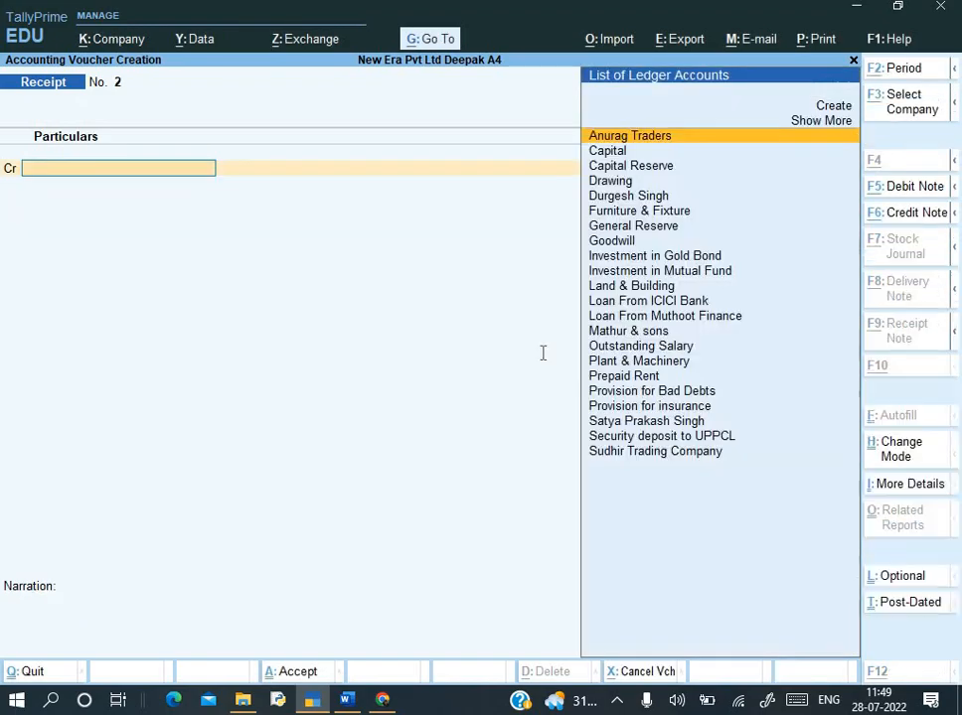
pyautogui.hotkey('alt', 'Tab')
pyautogui.scroll(-8, 307, 287)
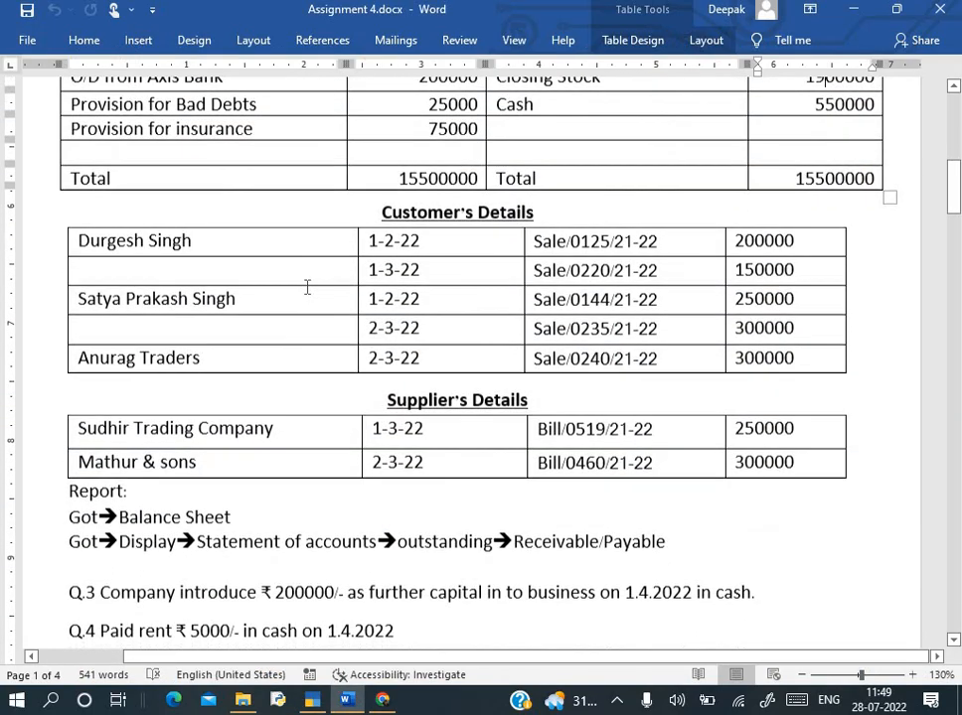
pyautogui.scroll(-2, 307, 287)
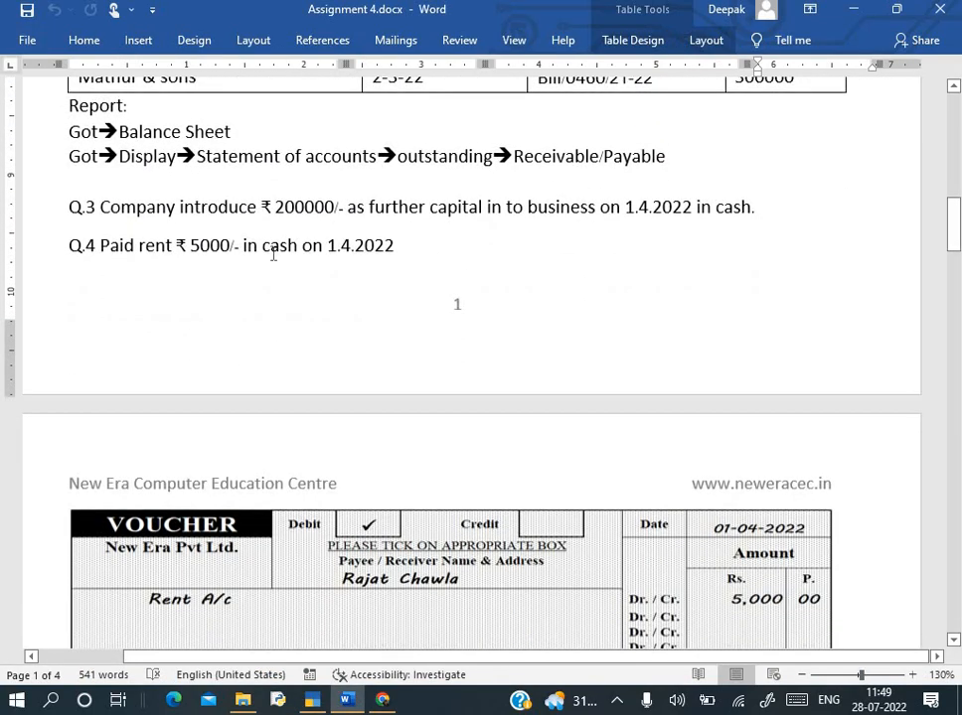
pyautogui.scroll(-2, 272, 259)
pyautogui.scroll(-2, 272, 257)
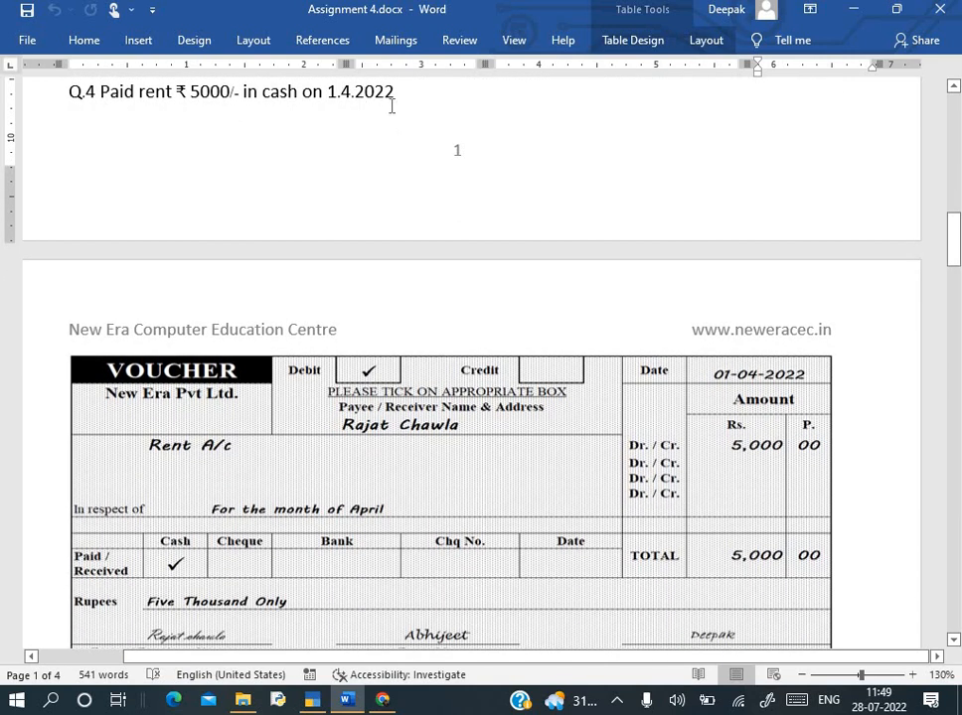
pyautogui.click(244, 113)
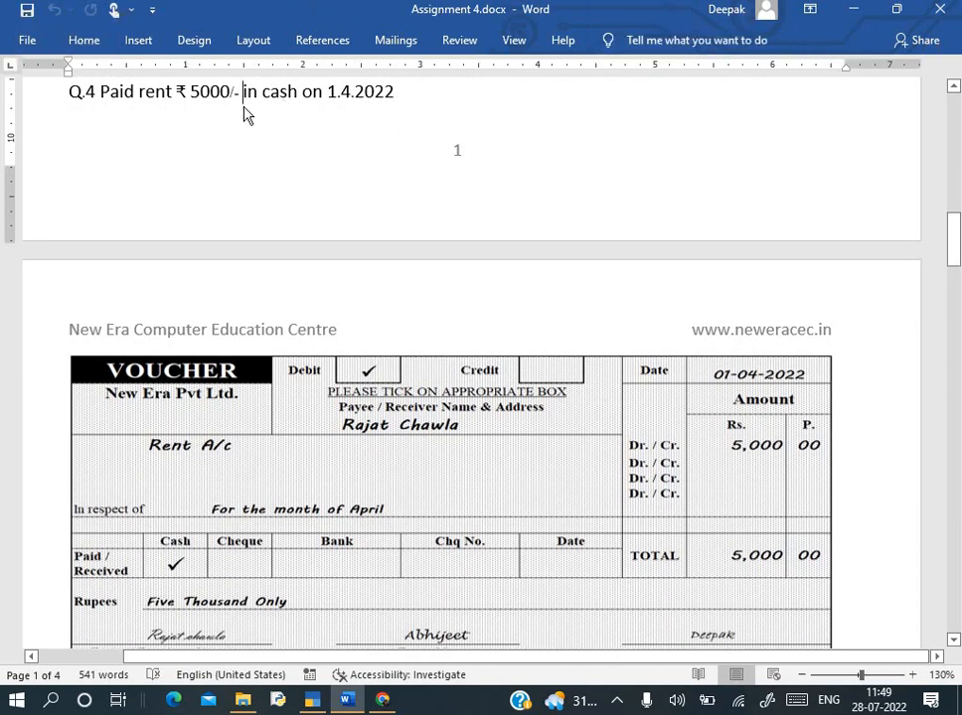
pyautogui.scroll(-1, 300, 420)
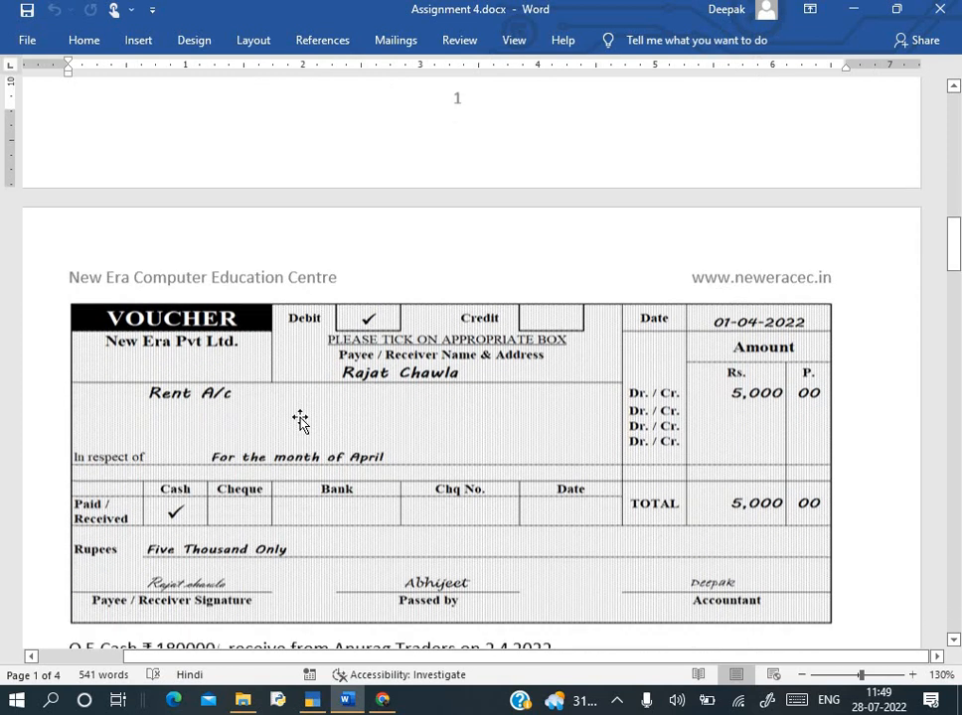
pyautogui.scroll(1, 301, 422)
pyautogui.scroll(-2, 300, 419)
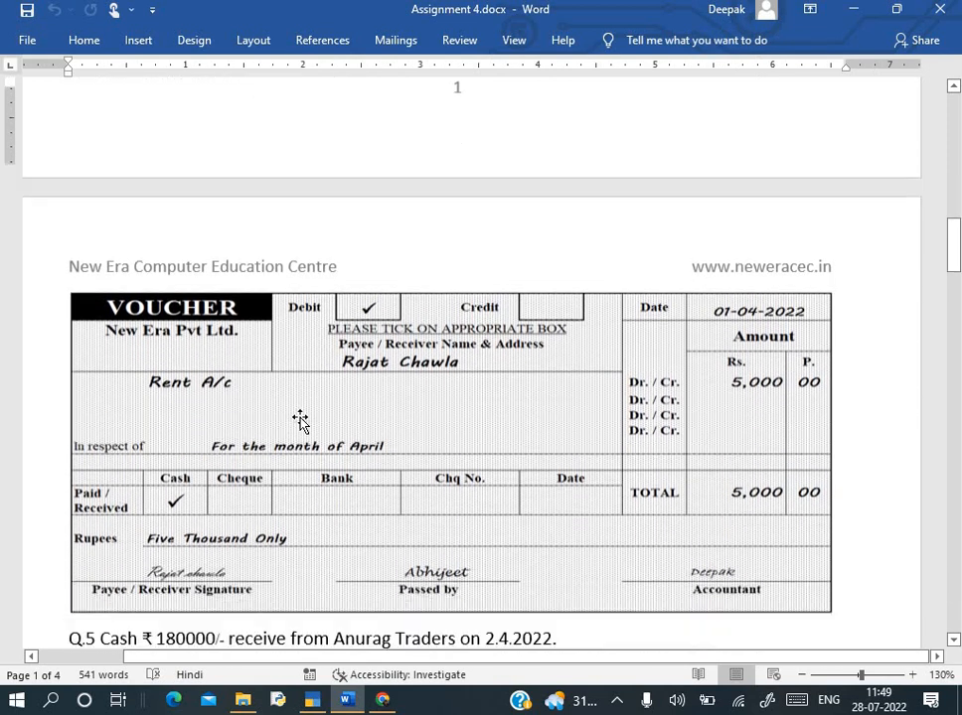
pyautogui.keyDown('ctrl'); pyautogui.scroll(1, 364, 388); pyautogui.keyUp('ctrl')
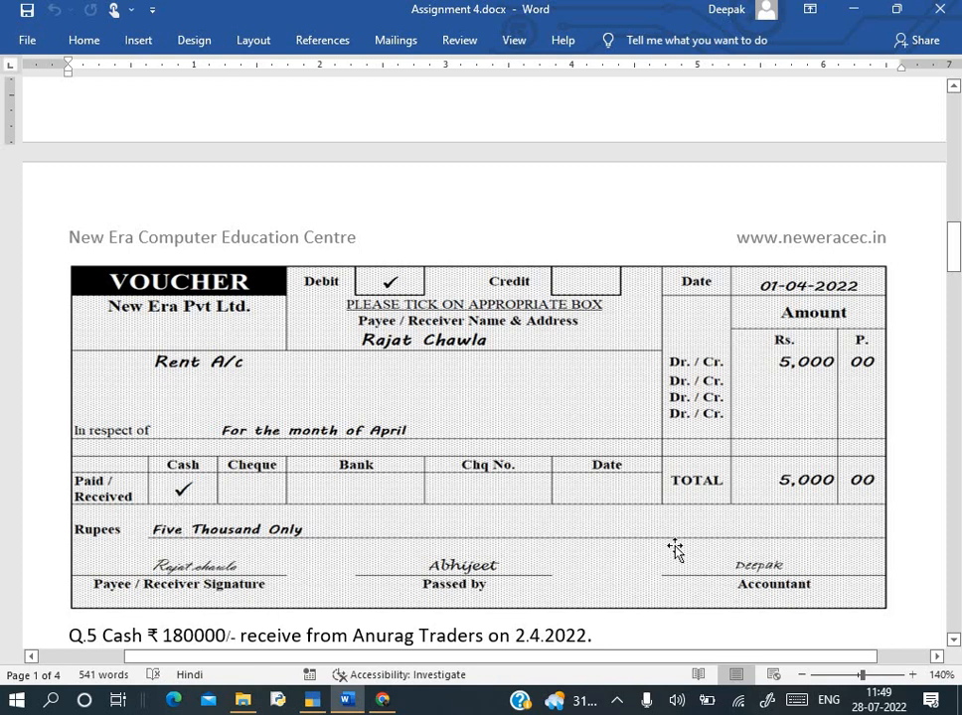
pyautogui.hotkey('alt', 'Tab')
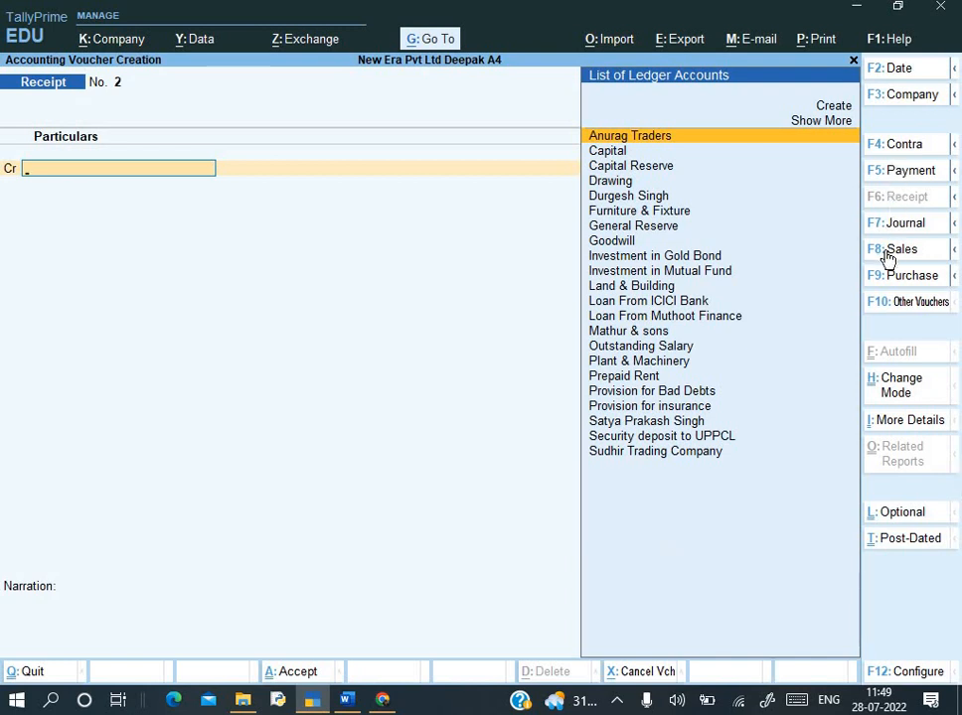
# - Switch to a Payment voucher and create a Rent ledger under Indirect Expenses, type Not Applicable, as its debit
pyautogui.press('F5')
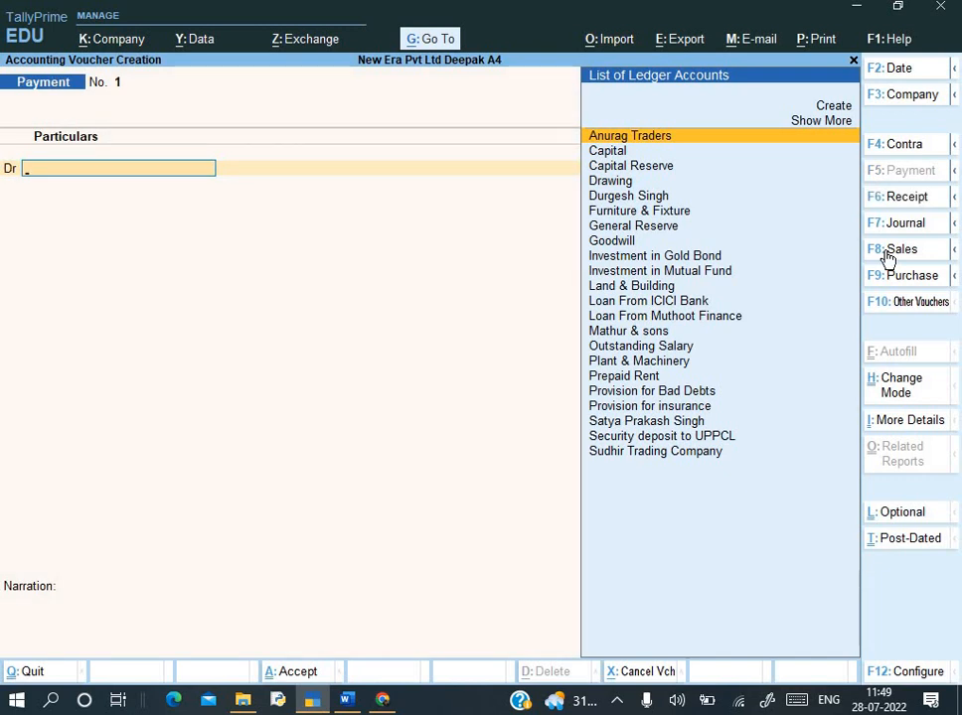
pyautogui.write('Rent')
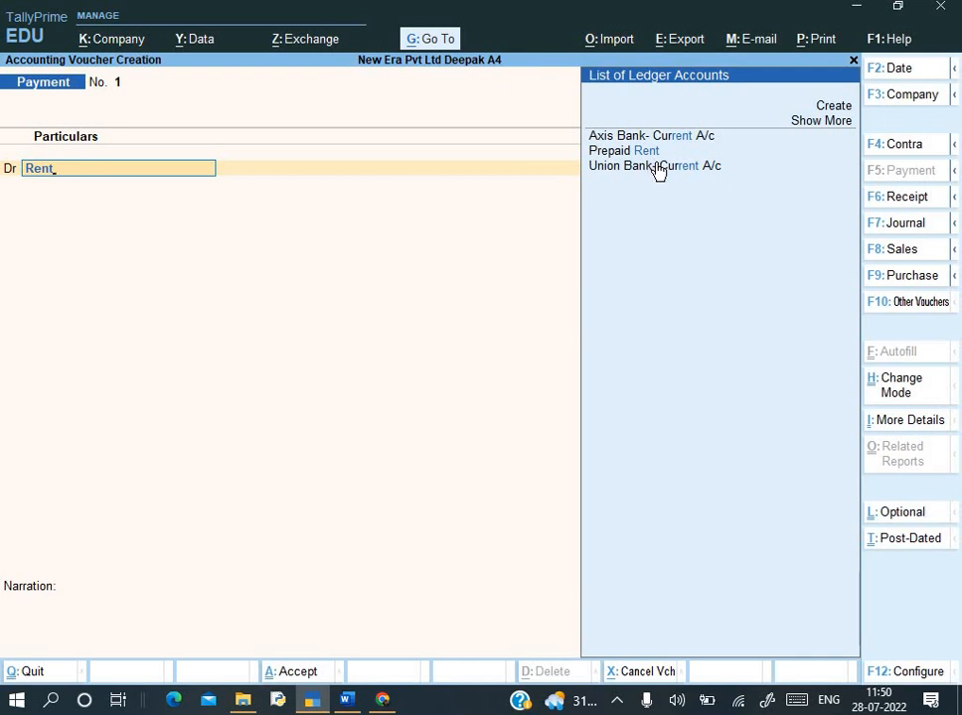
pyautogui.press('ctrl')
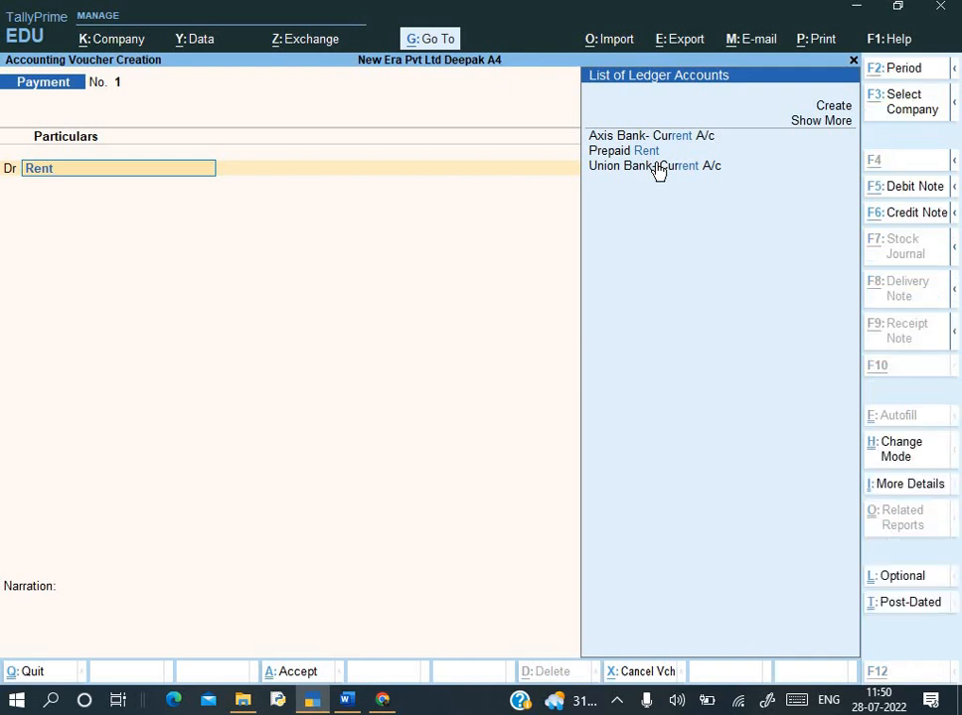
pyautogui.hotkey('alt', 'c')
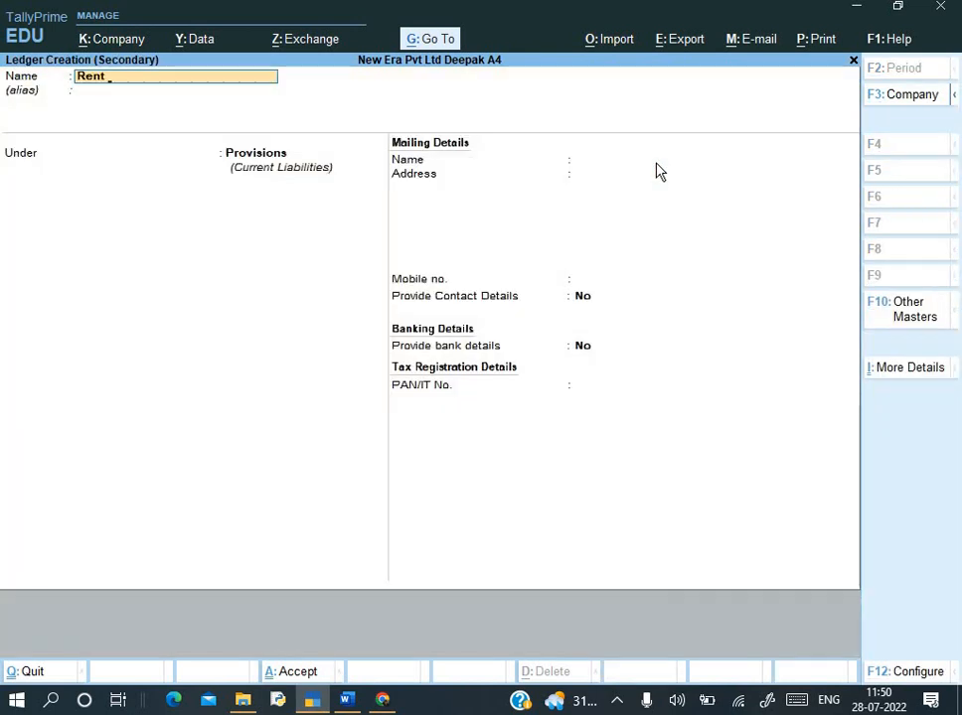
pyautogui.press('Return')
pyautogui.write('In')
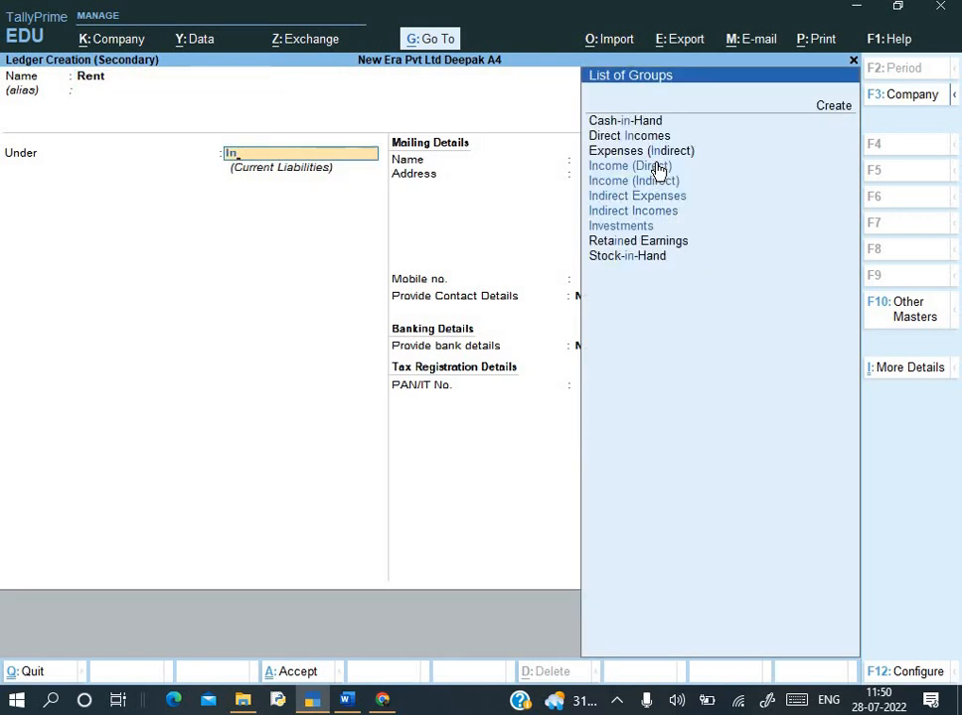
pyautogui.press('Down')
pyautogui.press('Down')
pyautogui.press('Return')
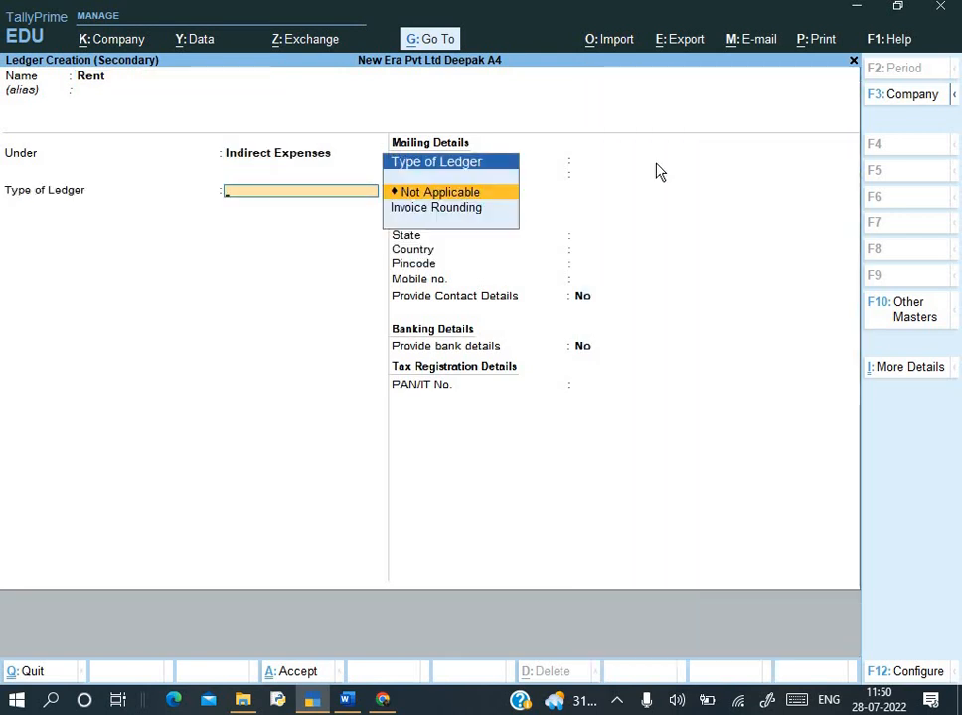
pyautogui.press('Return')
pyautogui.hotkey('ctrl', 'a')
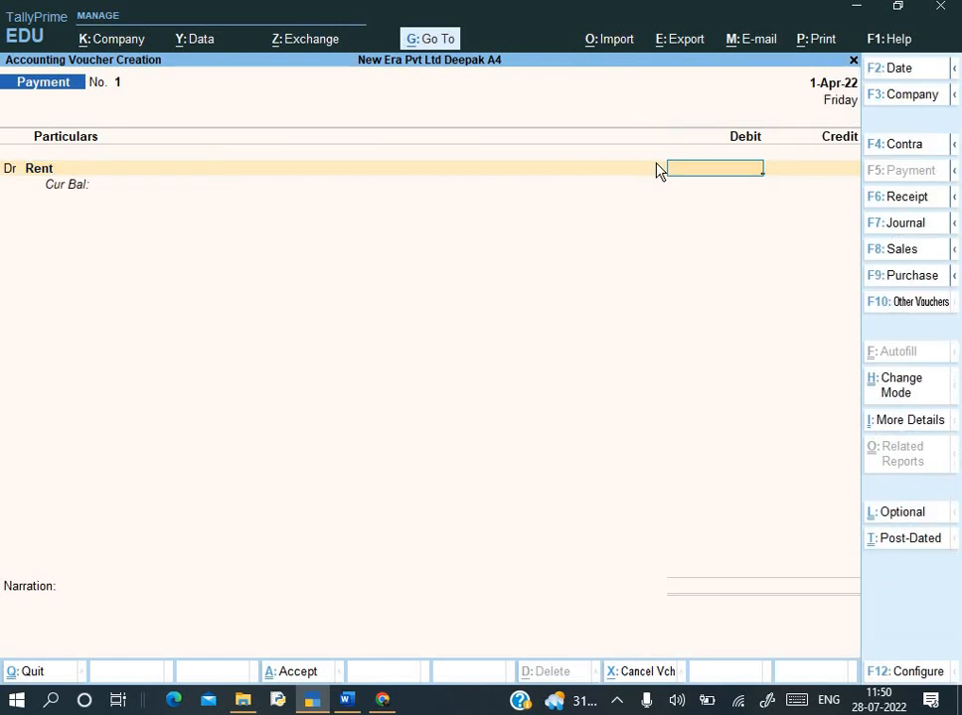
# - Debit Rent 5,000, credit Cash, add the narration 'Being rent paid', and save the payment
pyautogui.hotkey('alt', 'Tab')
pyautogui.hotkey('alt', 'Tab')
pyautogui.write('5000')
pyautogui.press('Return')
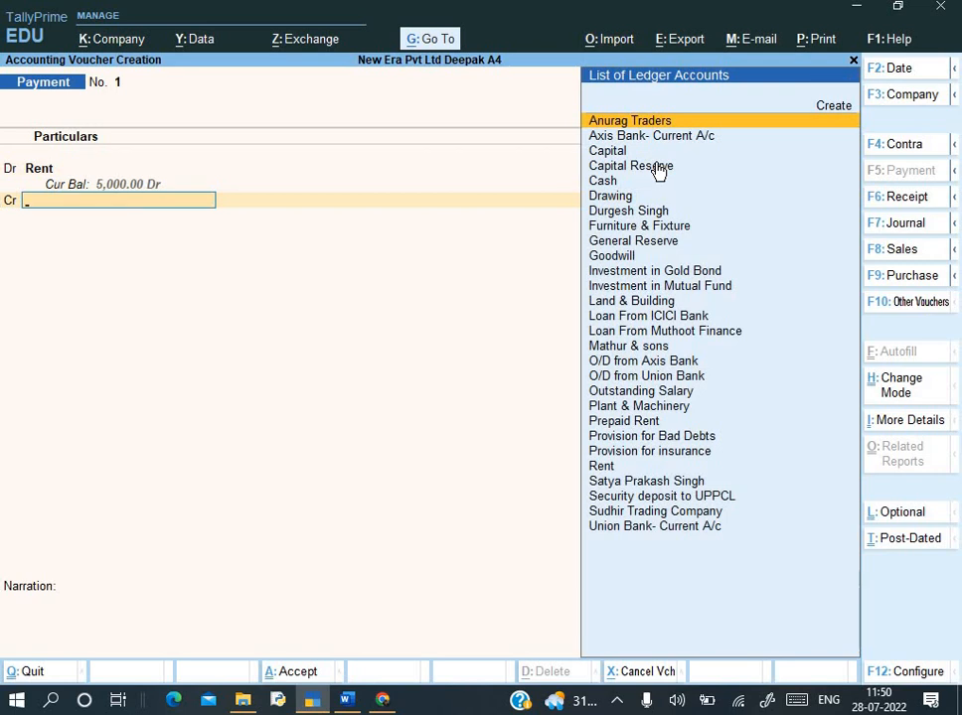
pyautogui.write('Cas')
pyautogui.press('Return')
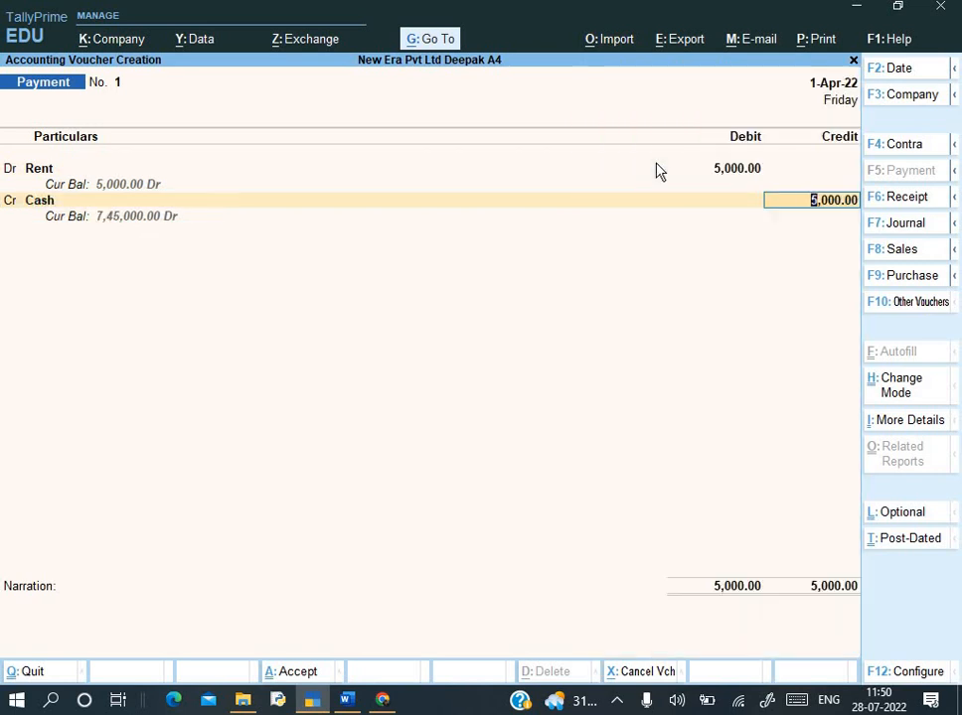
pyautogui.press('Return')
pyautogui.write('Being')
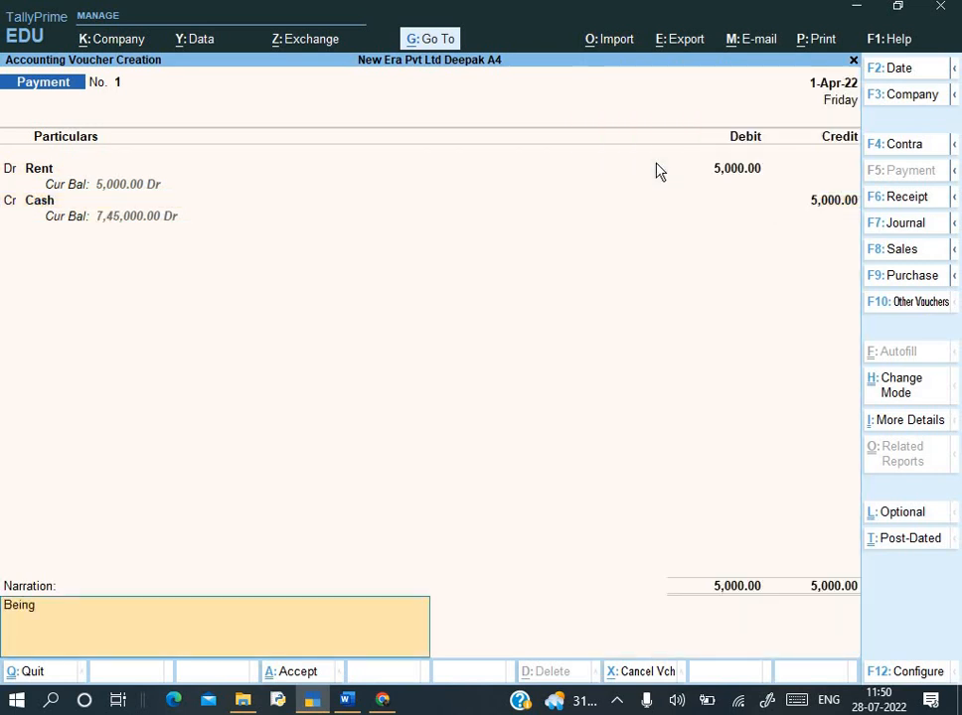
pyautogui.write(' rent paid')
pyautogui.press('Return')
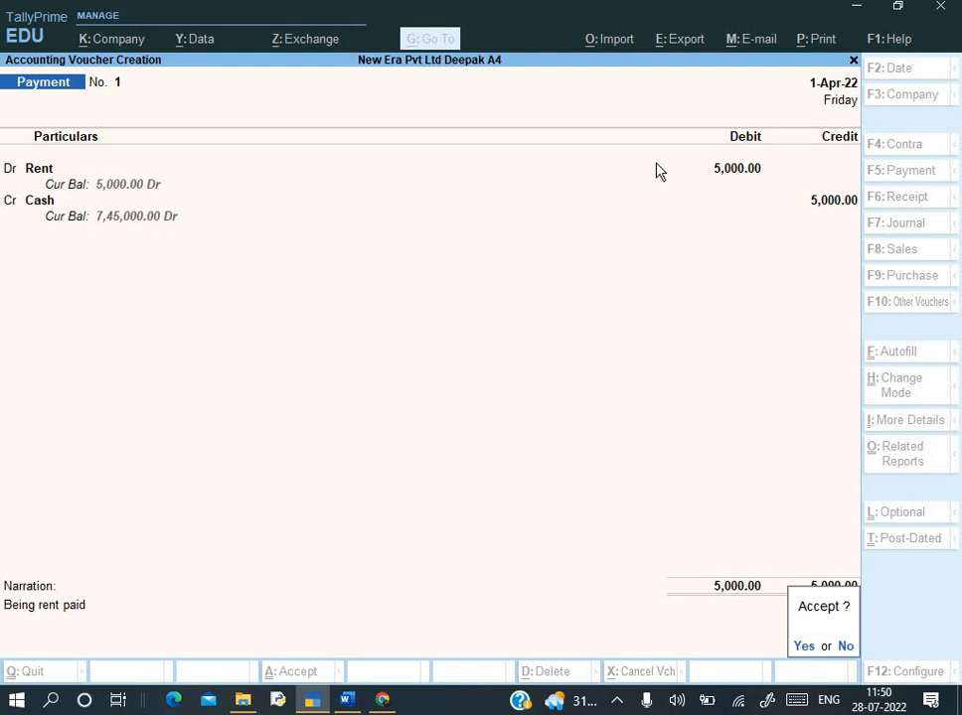
pyautogui.press('Return')
# - Review the Q.5 ₹1,80,000 receipt dated 2.4.2022 in the Word assignment, then return to TallyPrime
pyautogui.hotkey('alt', 'Tab')
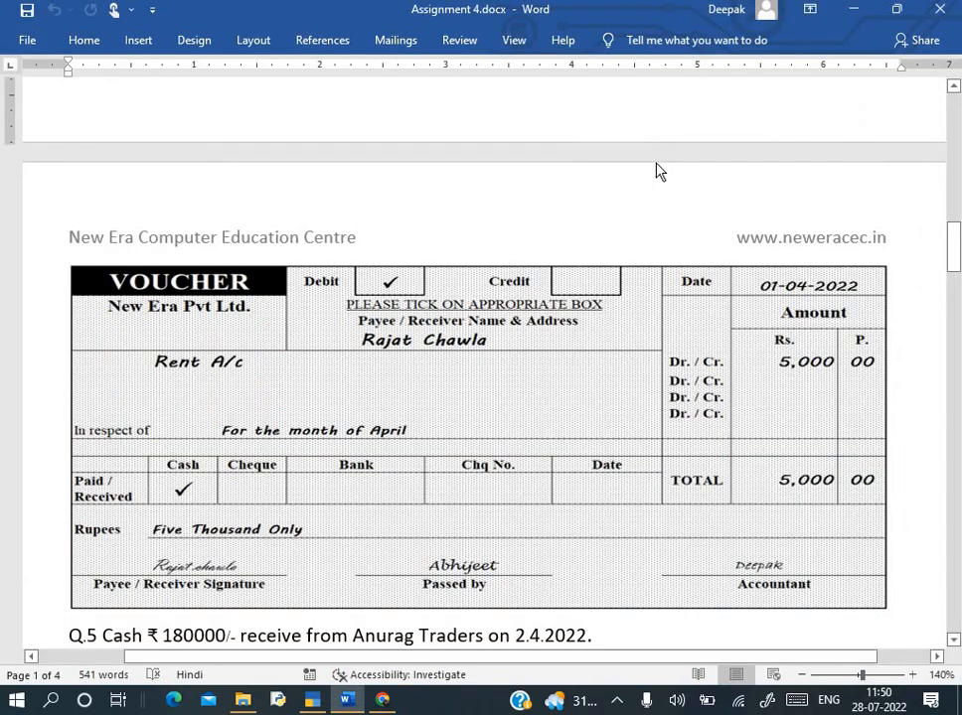
pyautogui.scroll(-5, 718, 320)
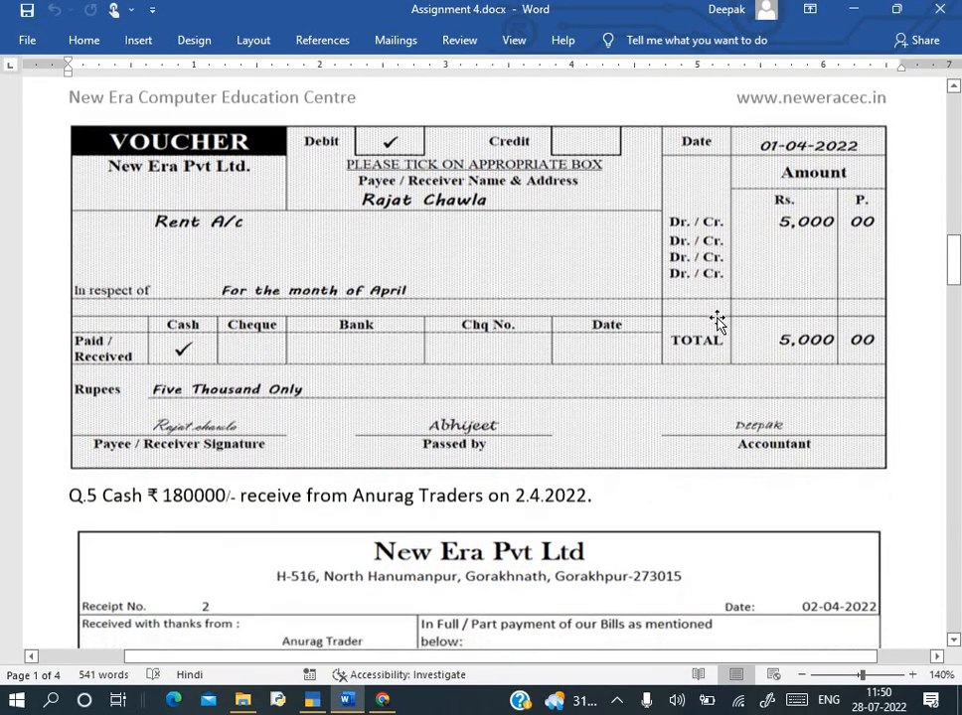
pyautogui.scroll(-5, 717, 321)
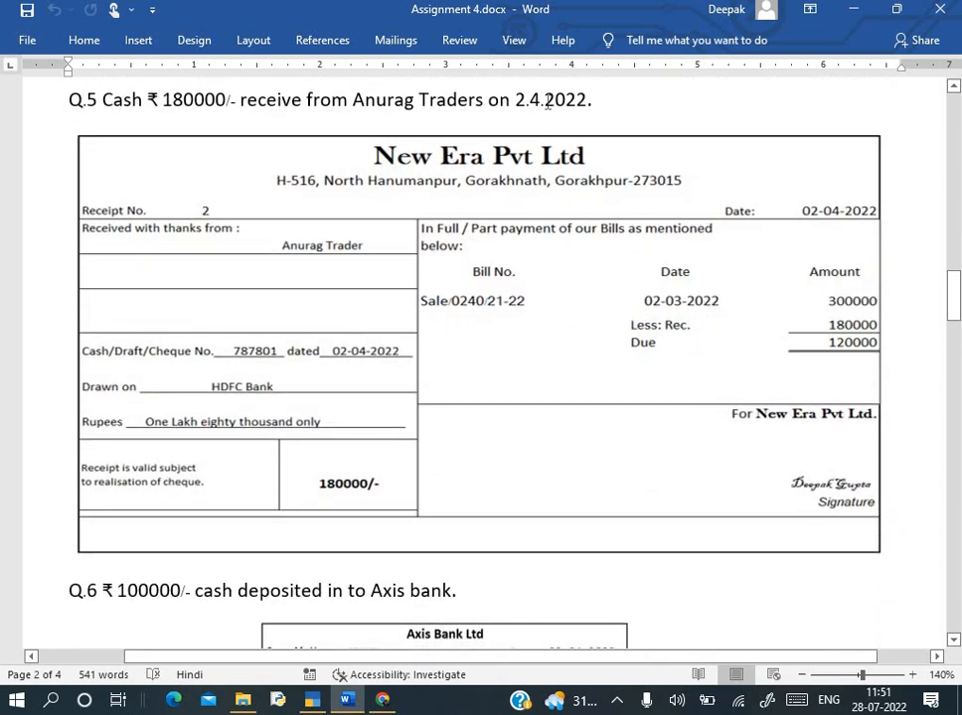
pyautogui.moveTo(488, 100); pyautogui.dragTo(584, 103)
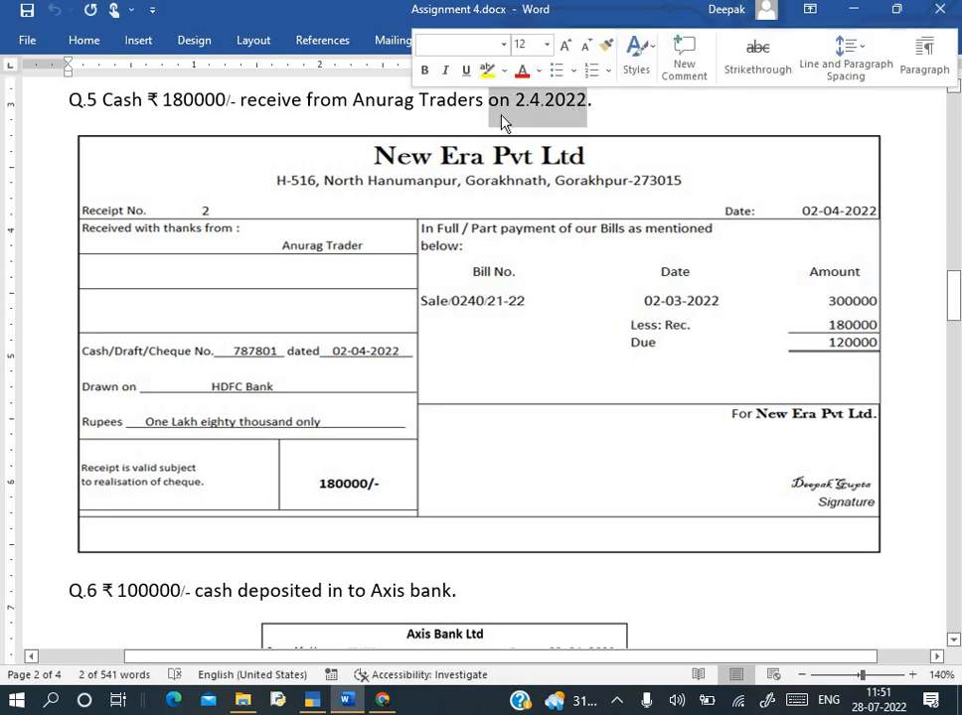
pyautogui.click(420, 112)
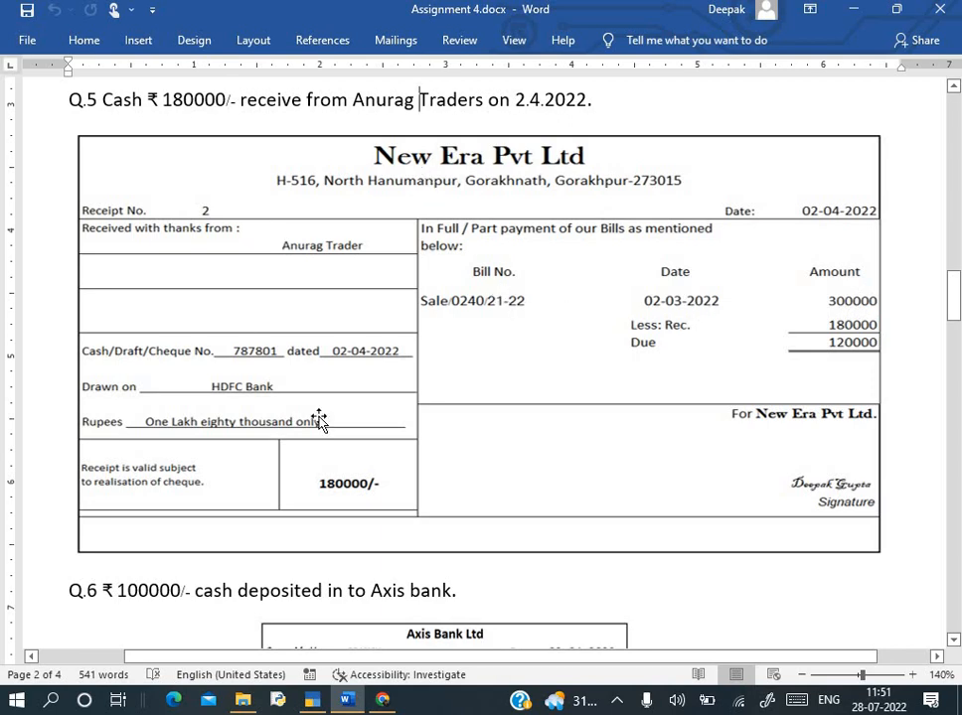
pyautogui.scroll(15, 414, 407)
pyautogui.scroll(-5, 414, 407)
pyautogui.scroll(-14, 466, 405)
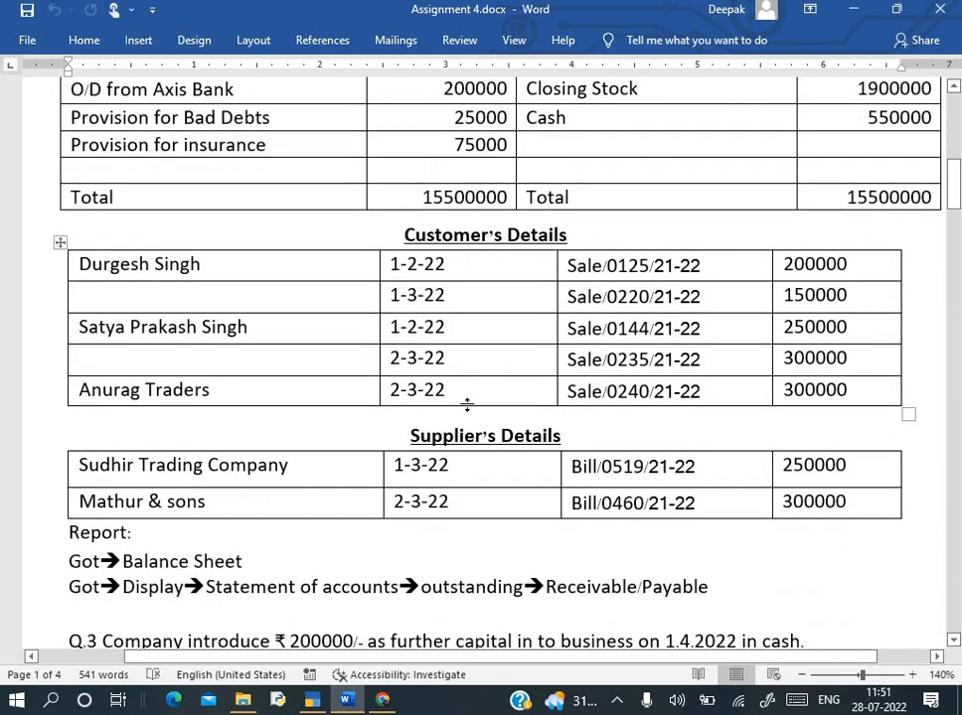
pyautogui.scroll(-7, 468, 408)
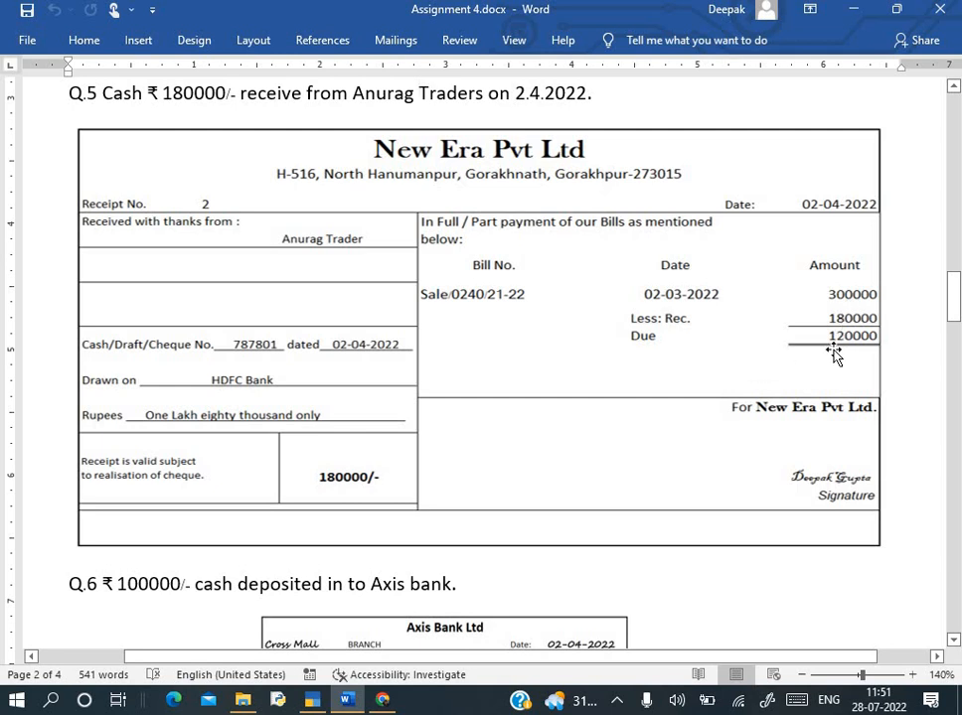
pyautogui.hotkey('alt', 'Tab')
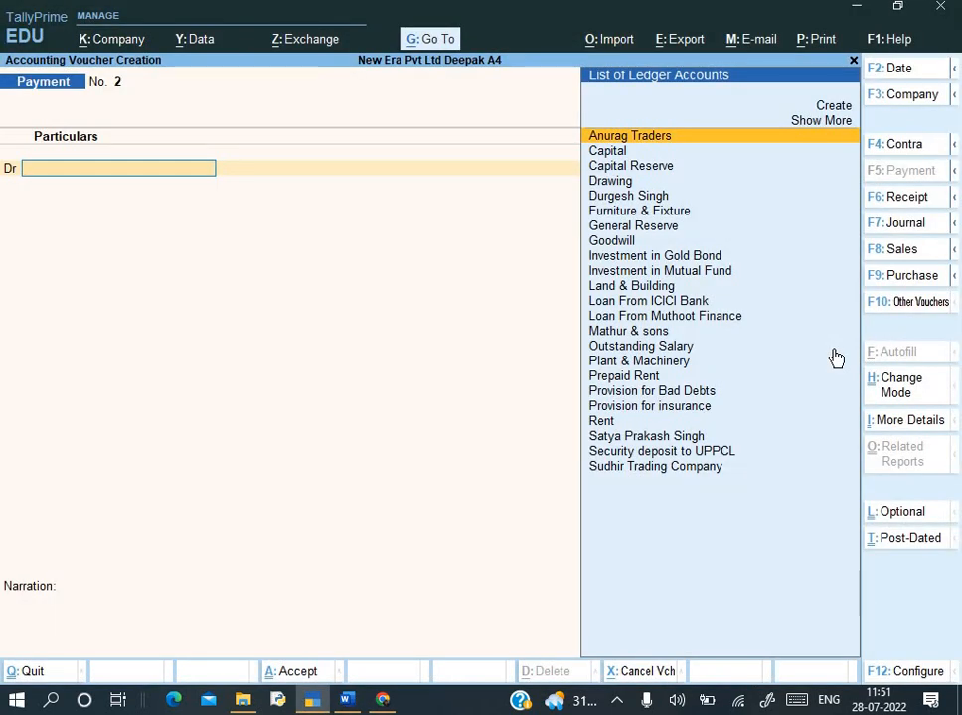
# - Start Receipt No. 2 dated 2-4-2022 crediting Anurag Traders 1,80,000
pyautogui.press('F6')
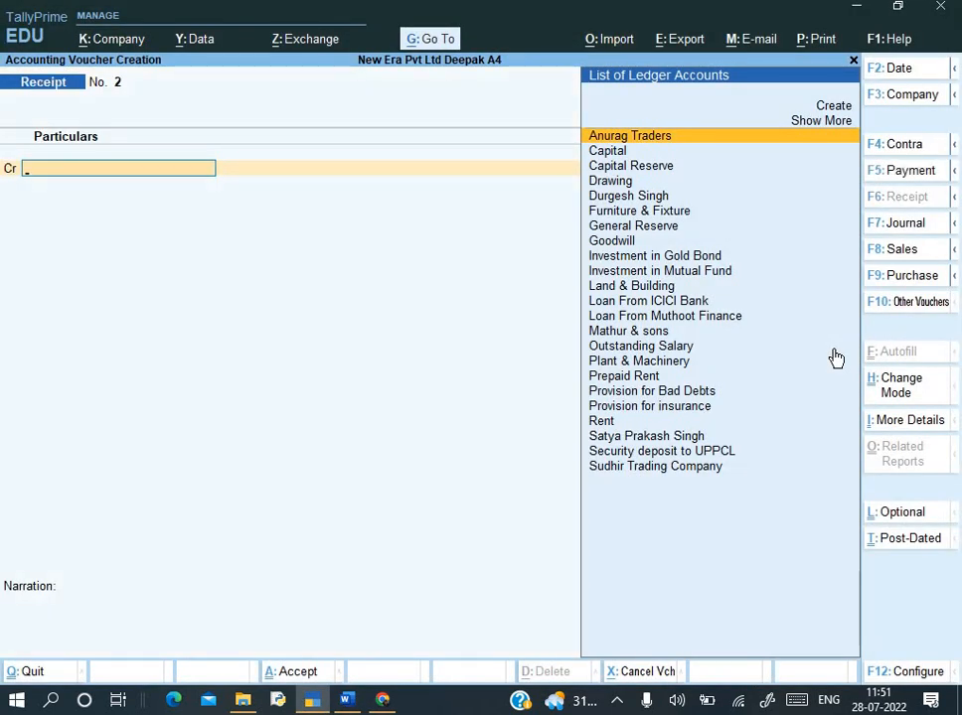
pyautogui.hotkey('alt', 'Tab')
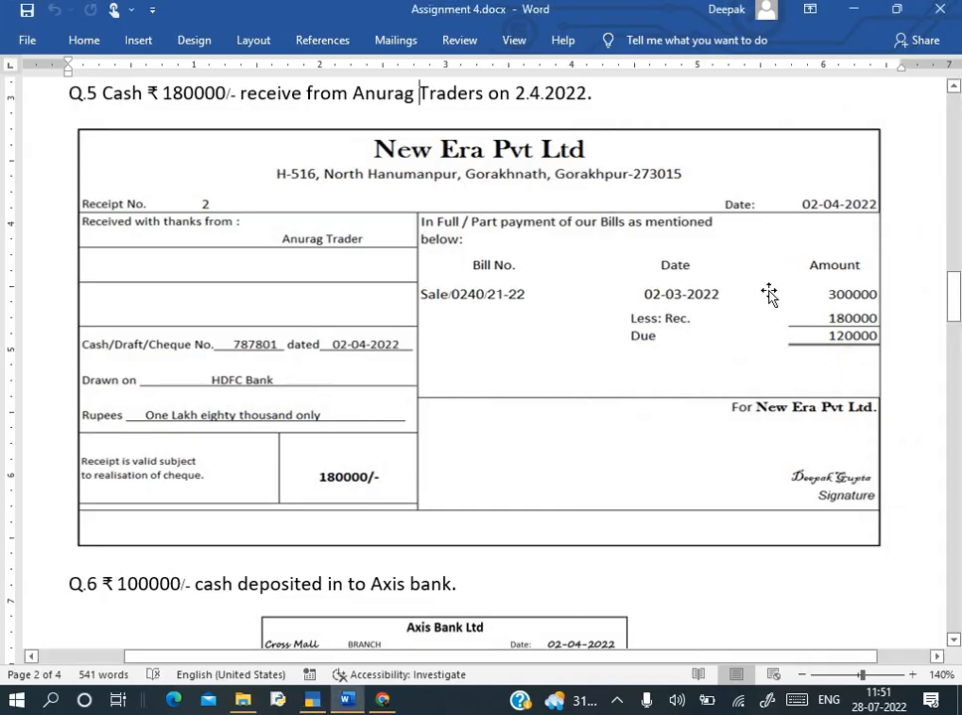
pyautogui.hotkey('alt', 'Tab')
pyautogui.press('F2')
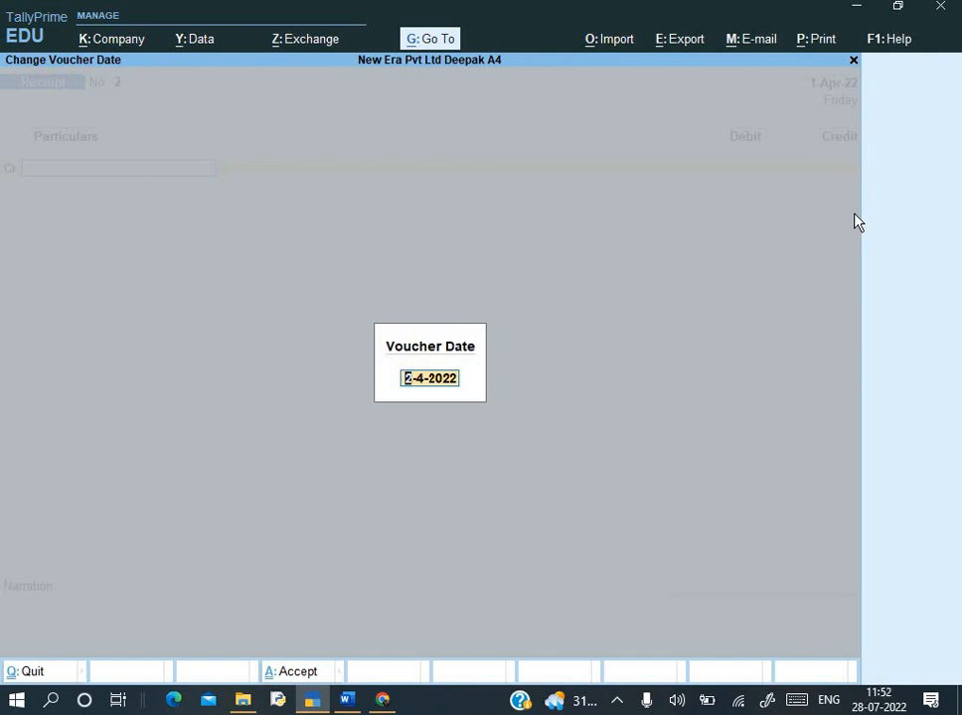
pyautogui.press('Return')
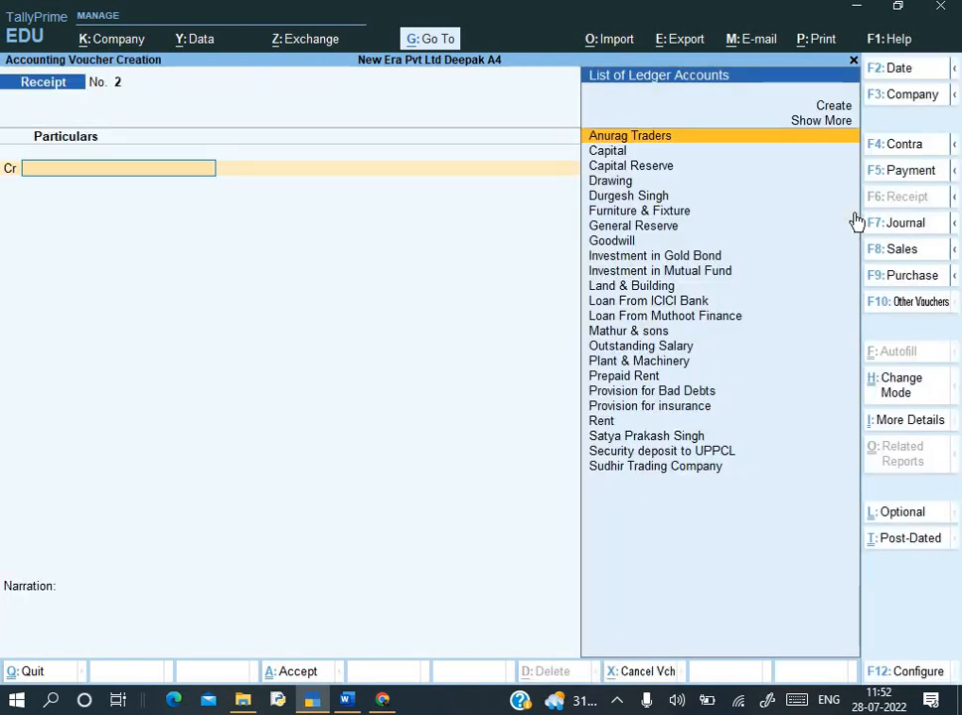
pyautogui.press('Return')
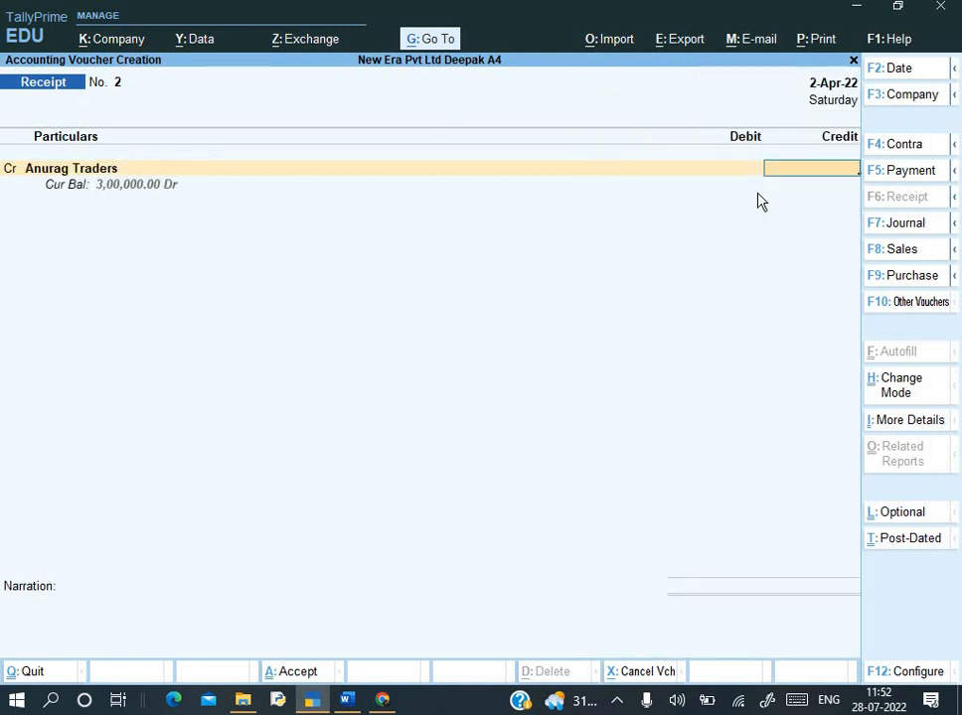
pyautogui.write('180000')
pyautogui.press('Return')
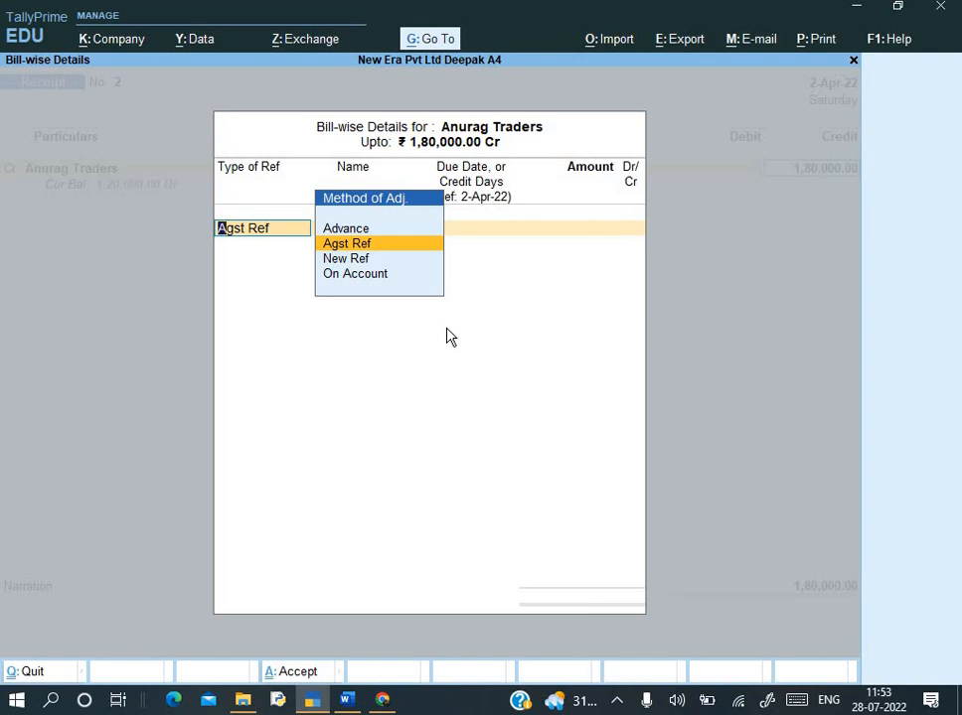
# - Settle the receipt against bill Sale/0240/21-22 and debit Axis Bank- Current A/c 1,80,000.00
pyautogui.press('Return')
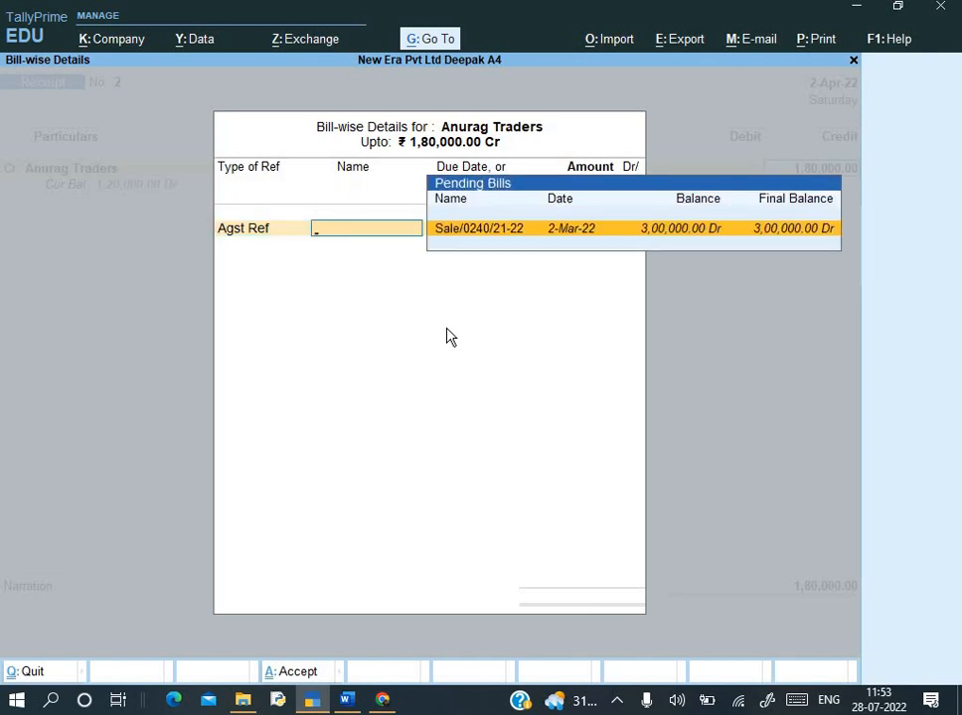
pyautogui.press('Return')
pyautogui.press('Return')
pyautogui.press('Return')
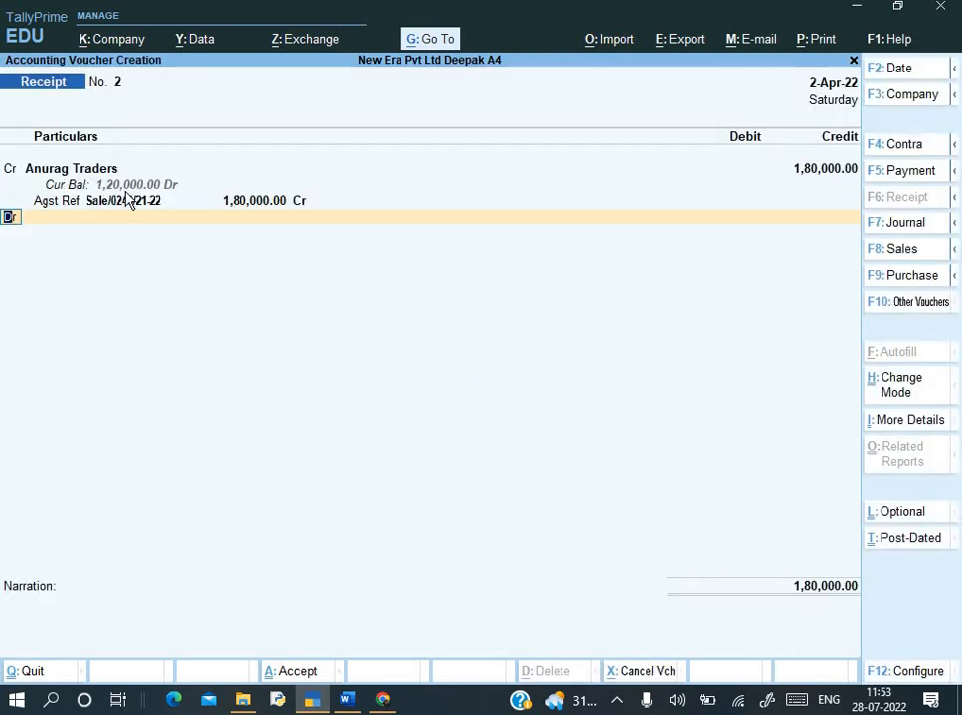
pyautogui.press('Return')
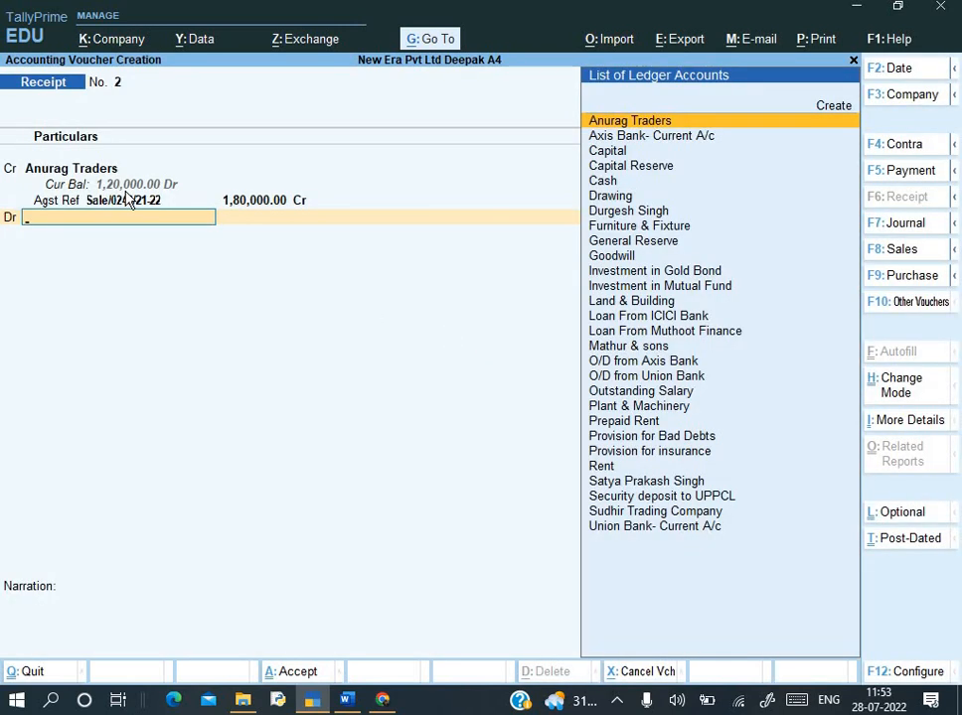
pyautogui.hotkey('alt', 'Tab')
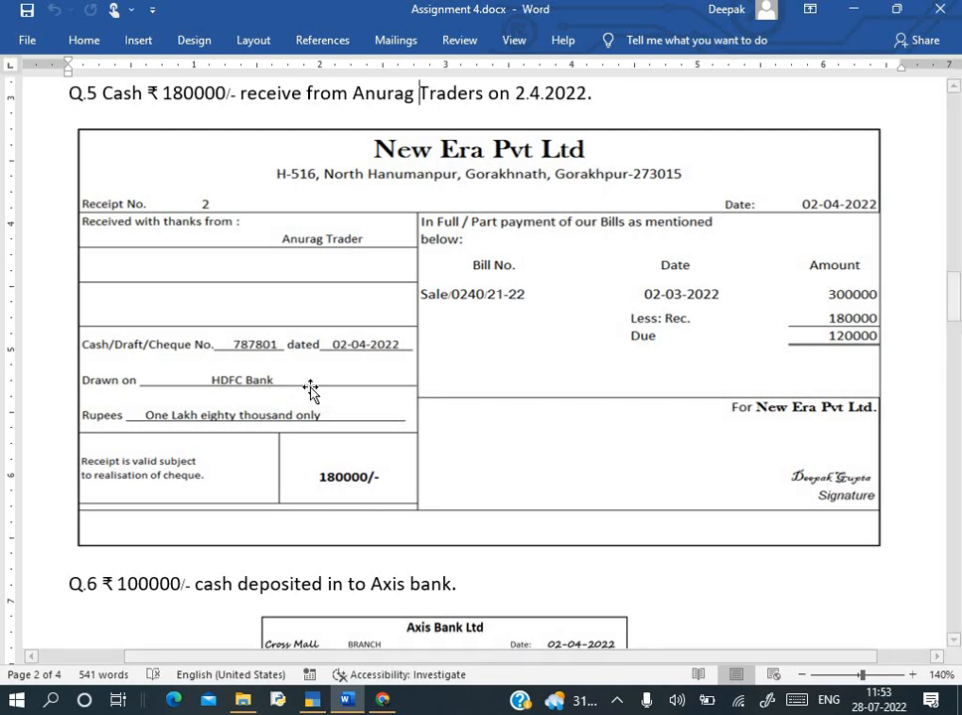
pyautogui.hotkey('alt', 'Tab')
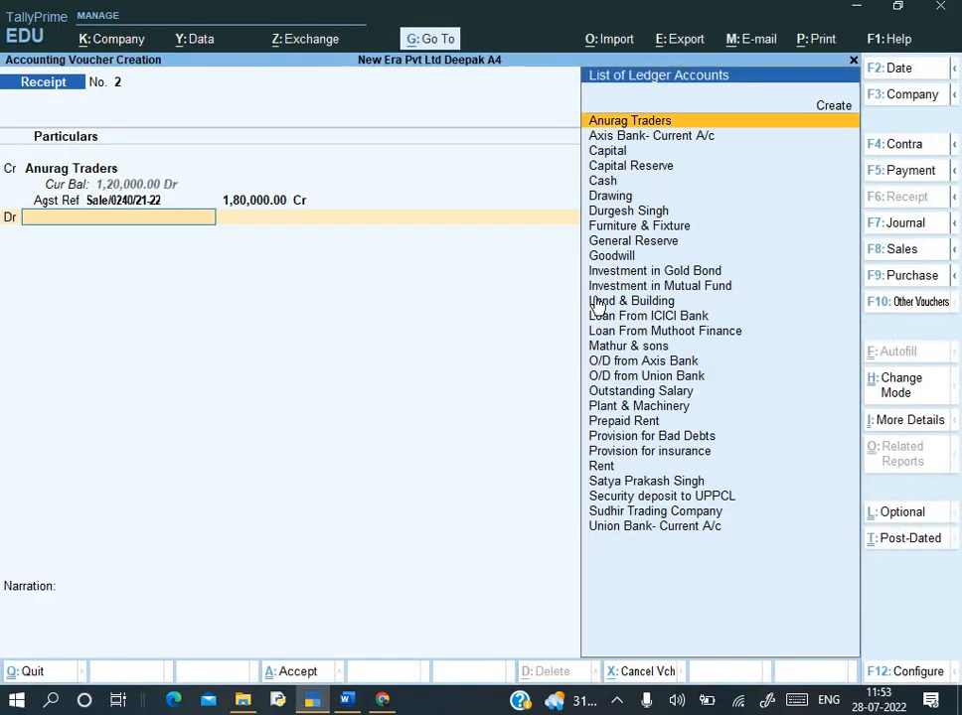
pyautogui.press('Down')
pyautogui.press('Down')
pyautogui.press('Down')
pyautogui.press('Down')
pyautogui.press('Down')
pyautogui.press('Down')
pyautogui.press('Down')
pyautogui.press('Down')
pyautogui.press('Down')
pyautogui.press('Down')
pyautogui.press('Down')
pyautogui.press('Down')
pyautogui.press('Down')
pyautogui.press('Down')
pyautogui.press('Down')
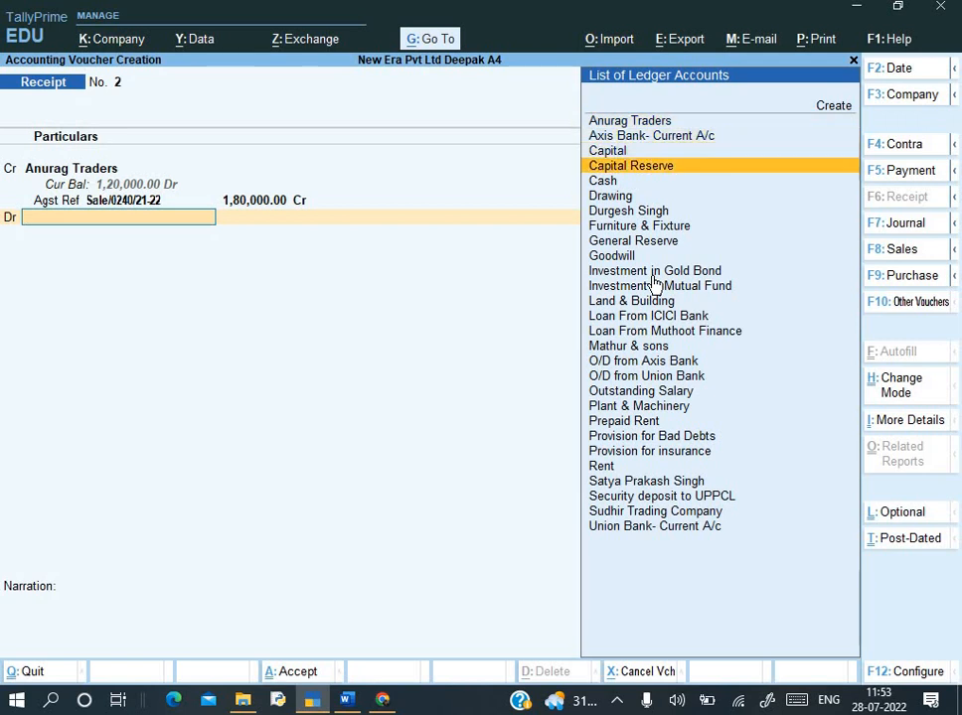
pyautogui.press('Up')
pyautogui.press('Up')
pyautogui.press('Up')
pyautogui.press('Up')
pyautogui.press('Up')
pyautogui.press('Up')
pyautogui.press('Up')
pyautogui.press('Up')
pyautogui.press('Up')
pyautogui.press('Up')
pyautogui.press('Up')
pyautogui.press('Up')
pyautogui.press('Up')
pyautogui.press('Up')
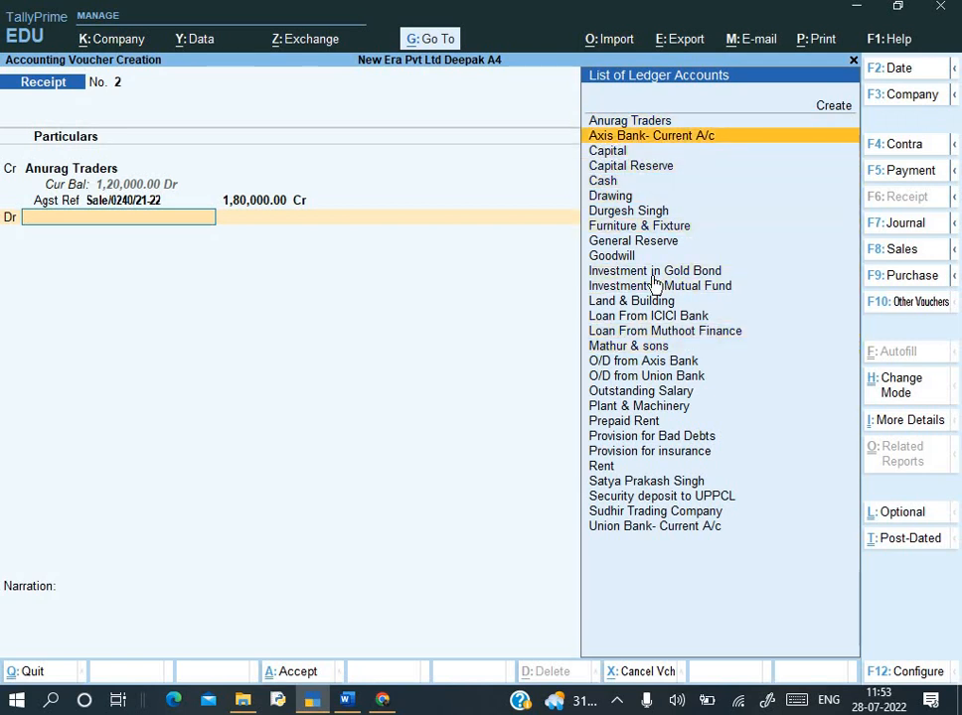
pyautogui.press('Return')
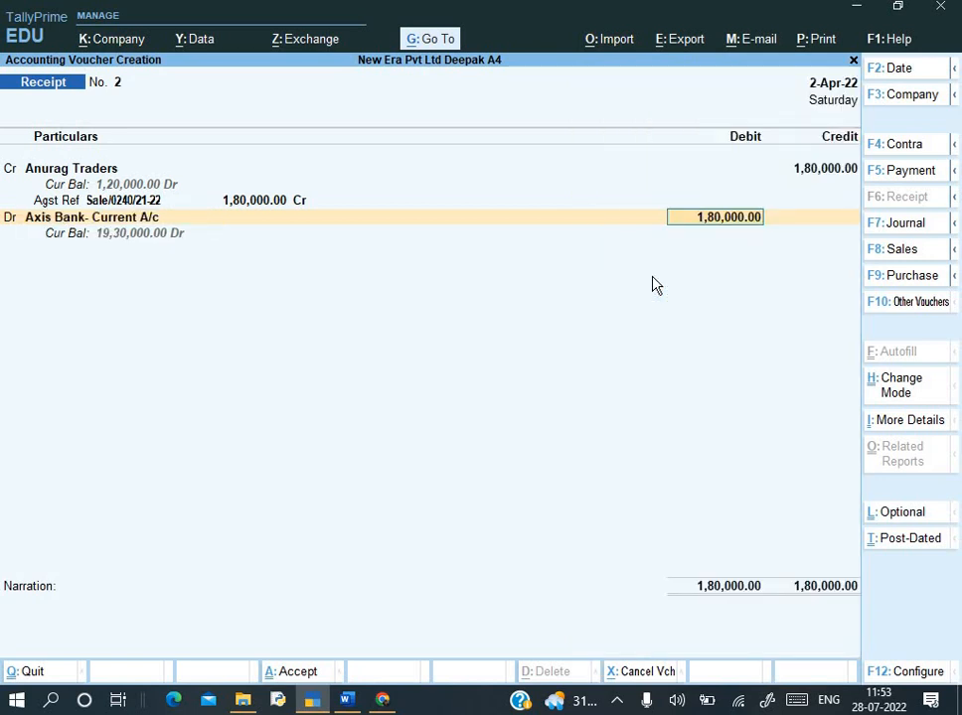
pyautogui.press('Return')
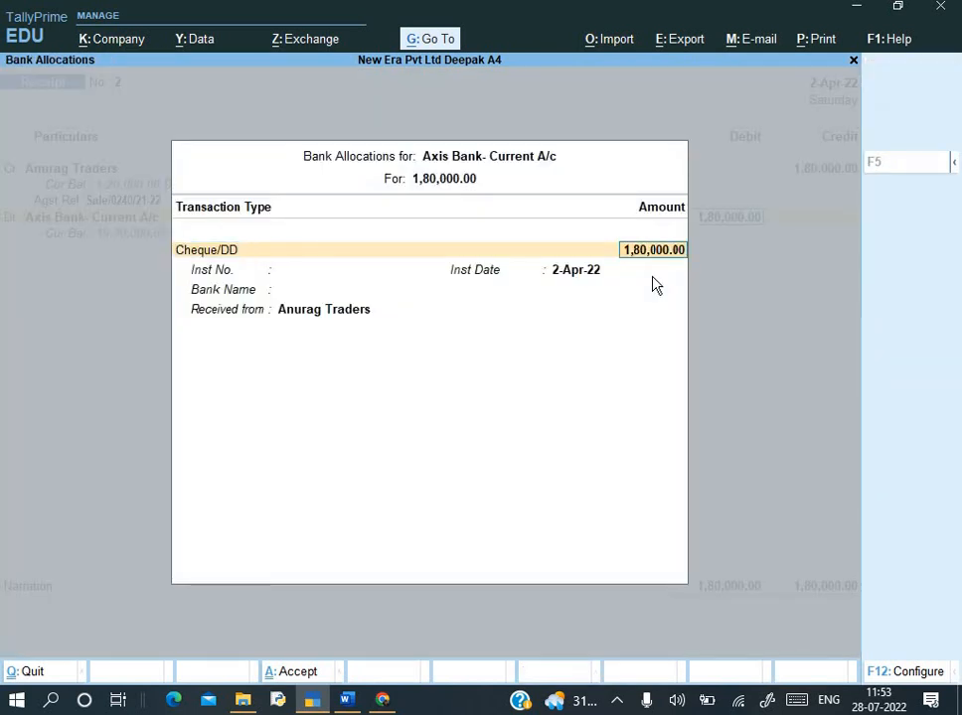
# - Choose Cheque/DD as the bank transaction type and accept the 1,80,000.00 allocation amount
pyautogui.press('BackSpace')
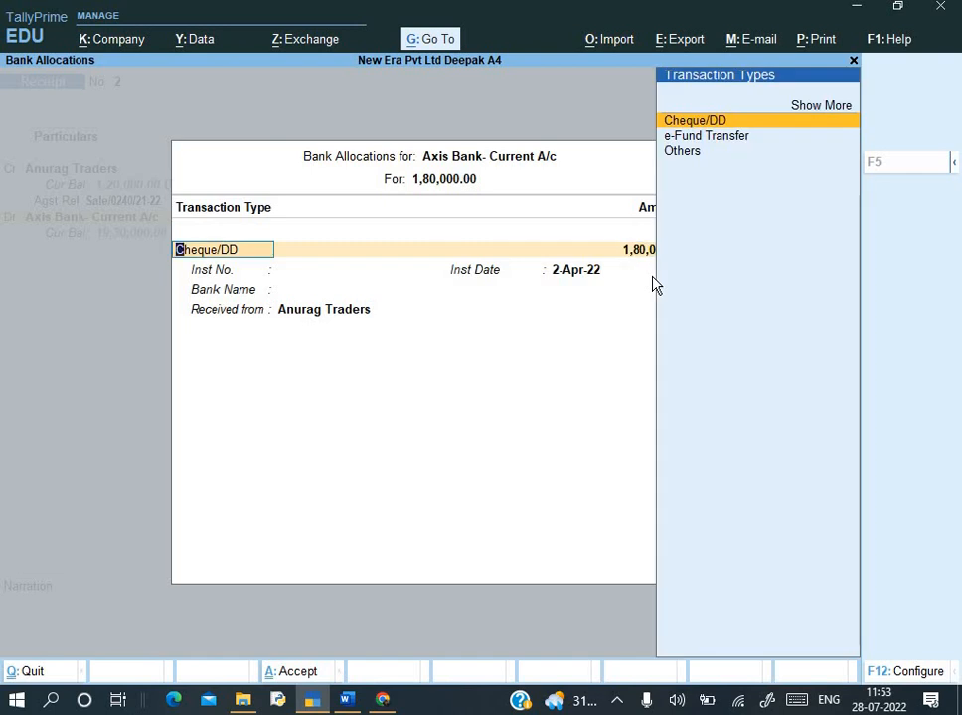
pyautogui.press('Return')
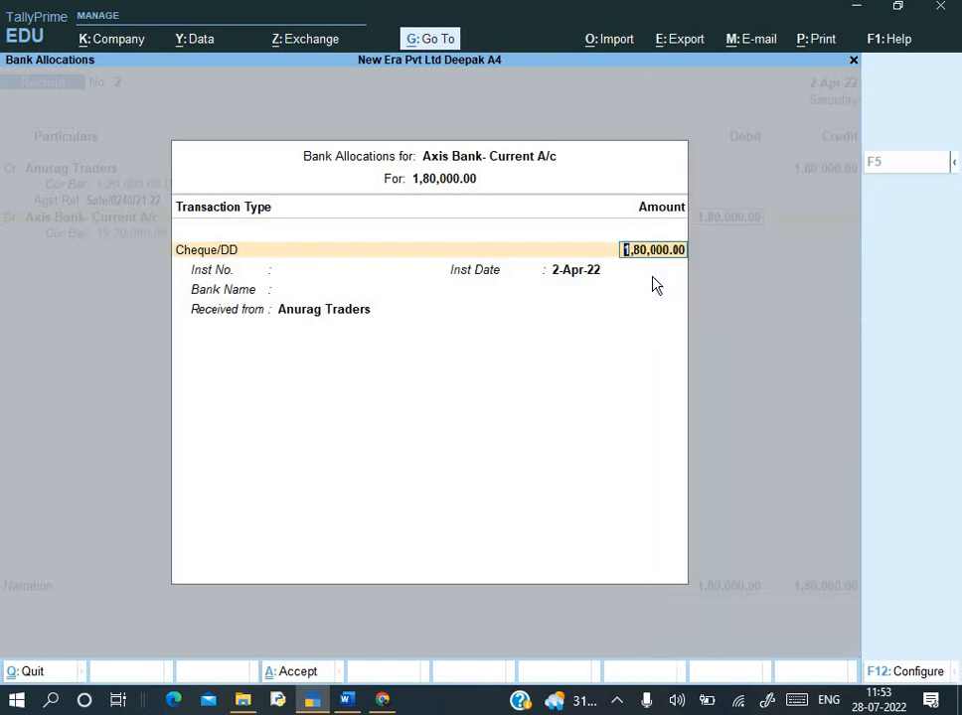
pyautogui.press('BackSpace')
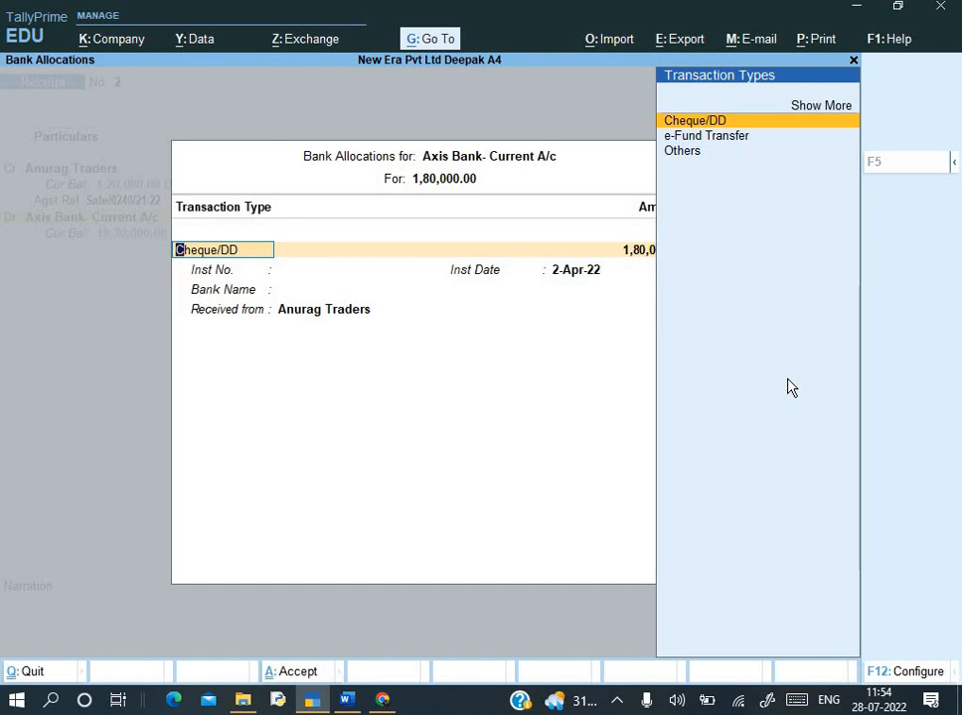
pyautogui.press('Return')
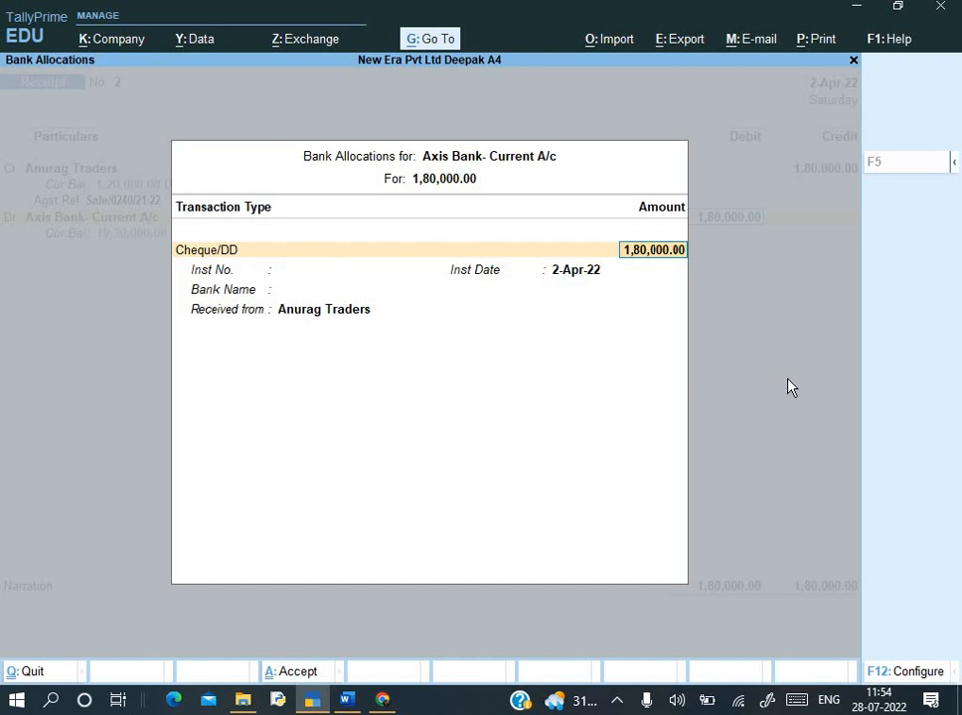
pyautogui.press('Return')
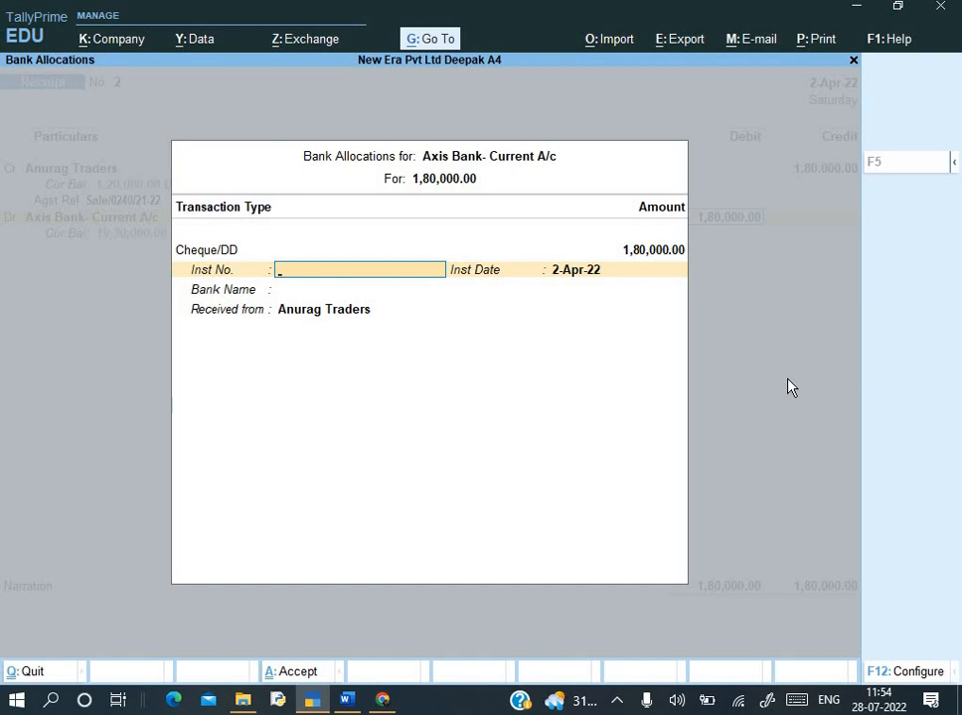
# - Enter cheque number 787801 and keep 2-Apr-22 as the instrument date
pyautogui.hotkey('alt', 'Tab')
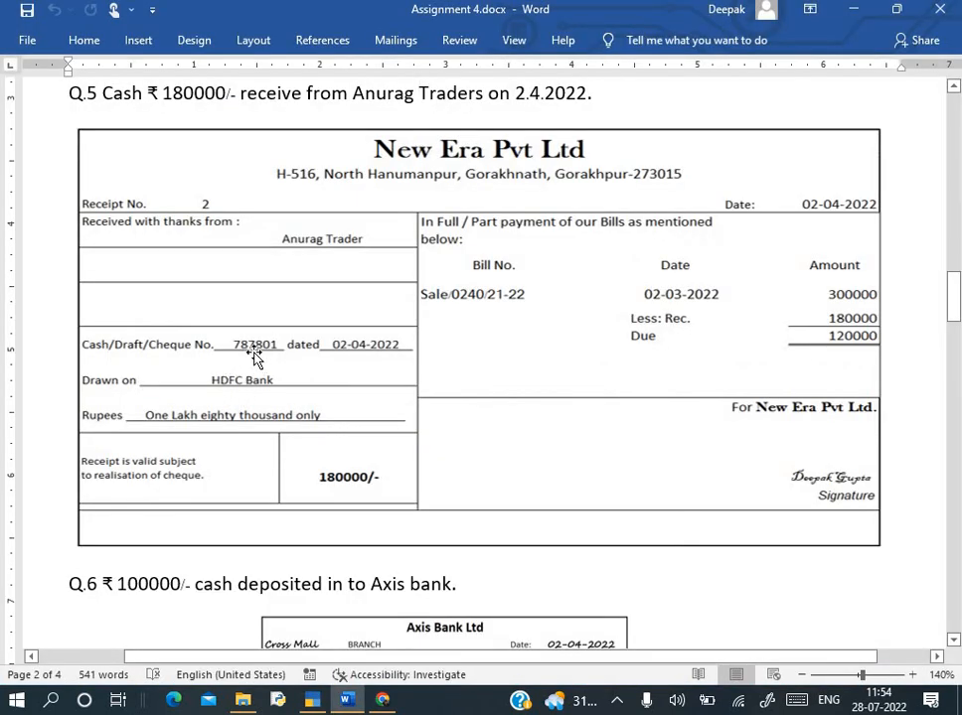
pyautogui.hotkey('alt', 'Tab')
pyautogui.write('7')
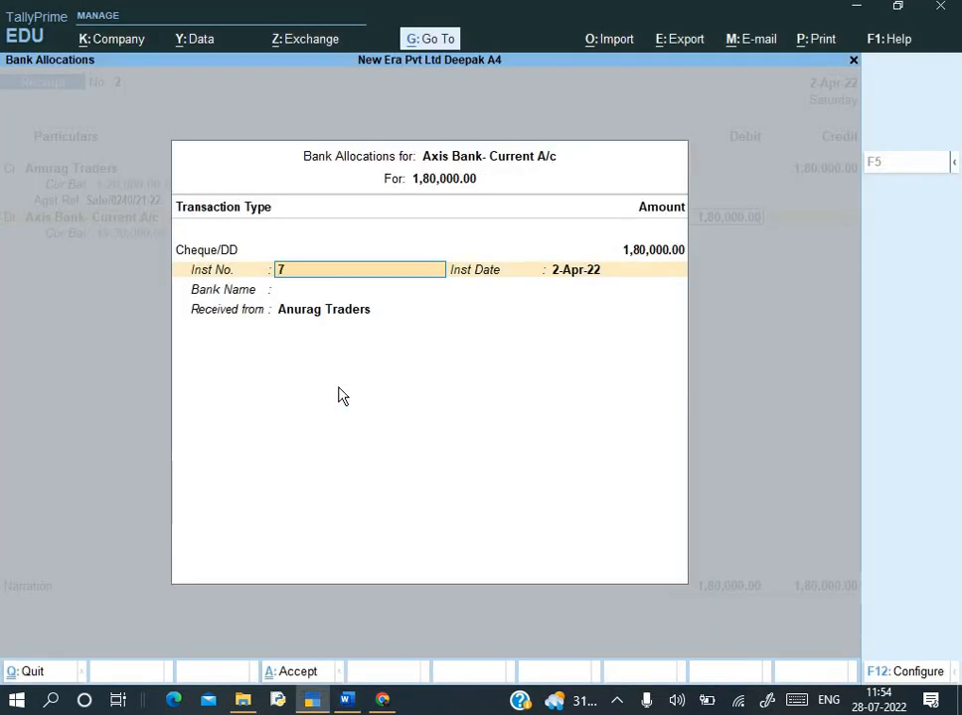
pyautogui.write('87801')
pyautogui.hotkey('alt', 'Tab')
pyautogui.scroll(-10, 427, 427)
pyautogui.scroll(-8, 427, 422)
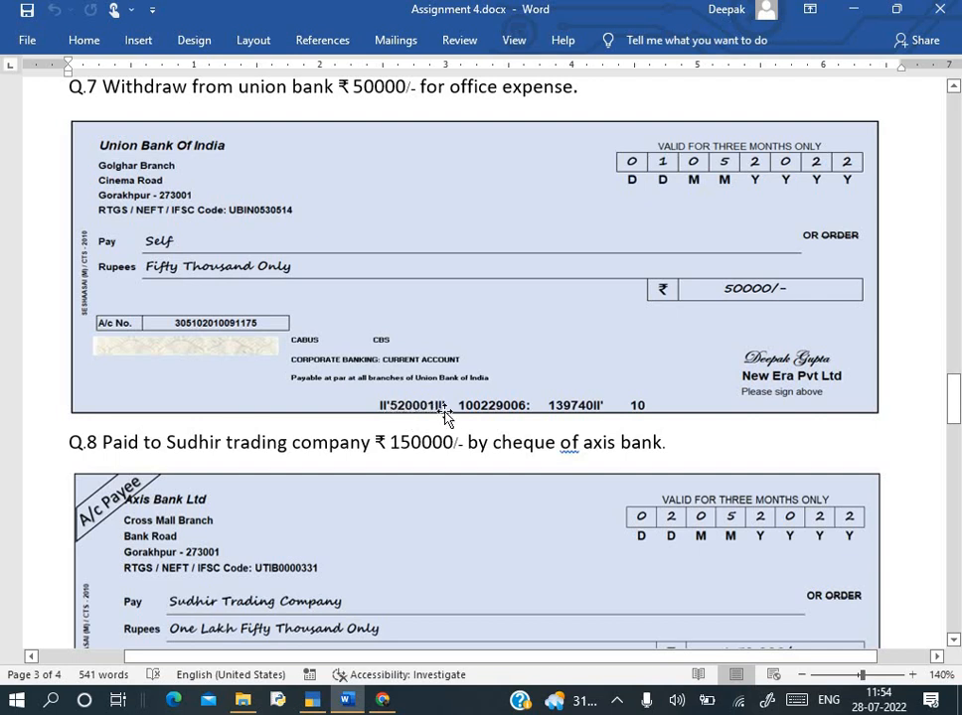
pyautogui.scroll(10, 445, 417)
pyautogui.scroll(1, 343, 440)
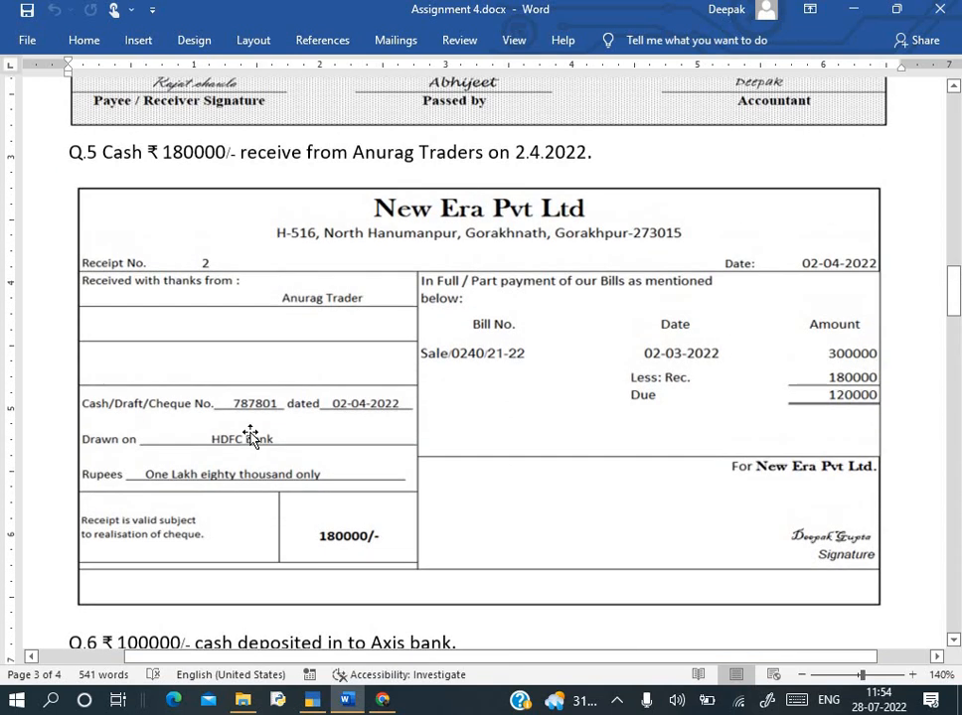
pyautogui.hotkey('alt', 'Tab')
pyautogui.press('Return')
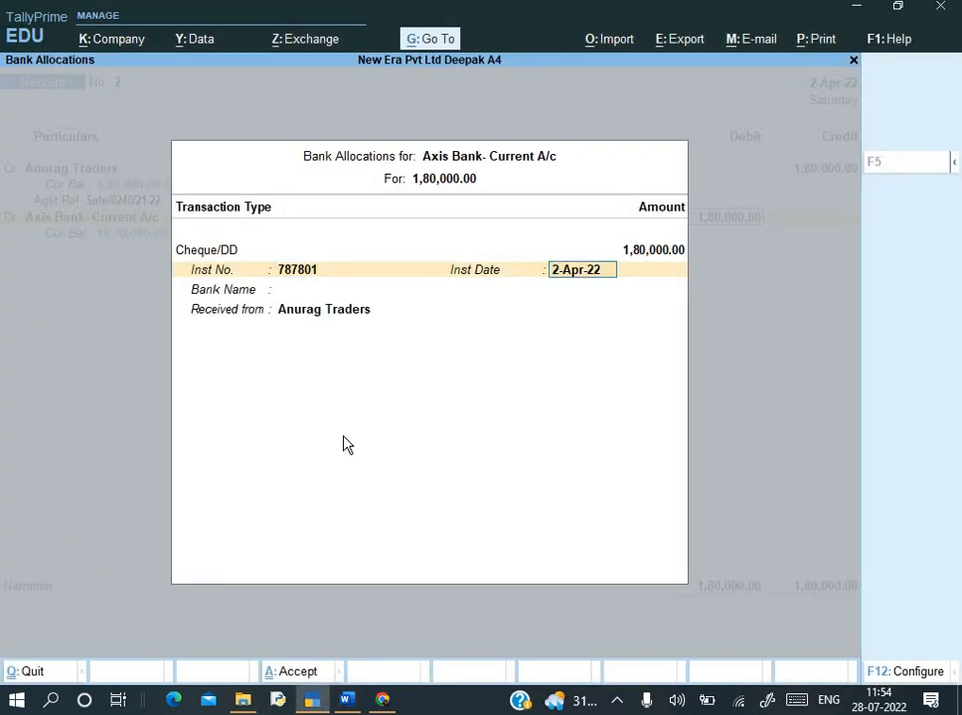
pyautogui.press('Return')
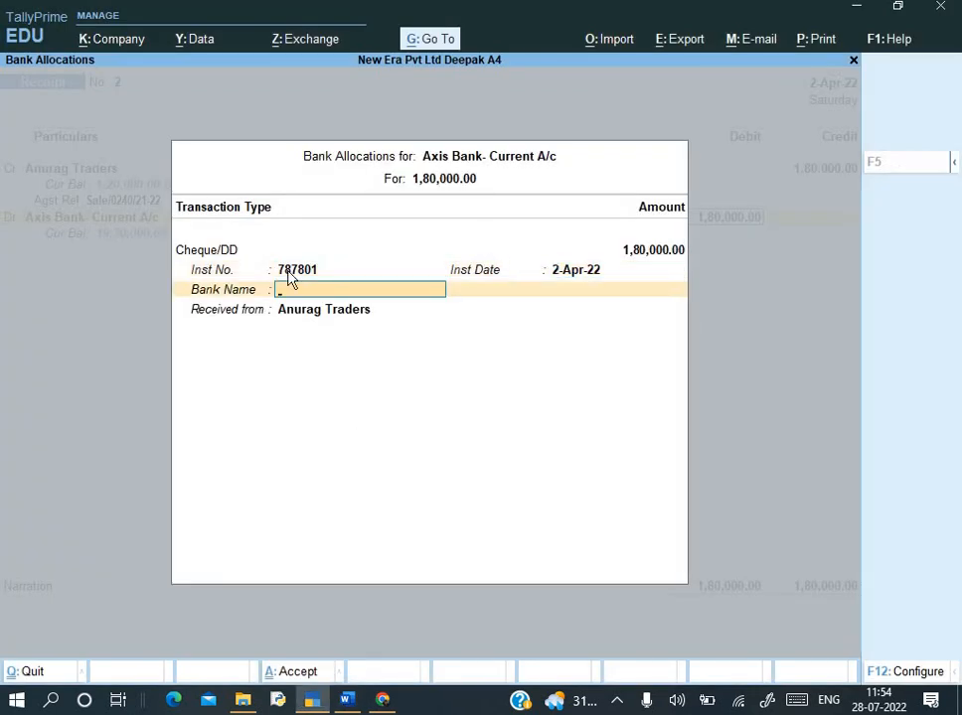
# - Specify HDFC Bank as the drawee bank and bring up the allocation configuration
pyautogui.hotkey('alt', 'Tab')
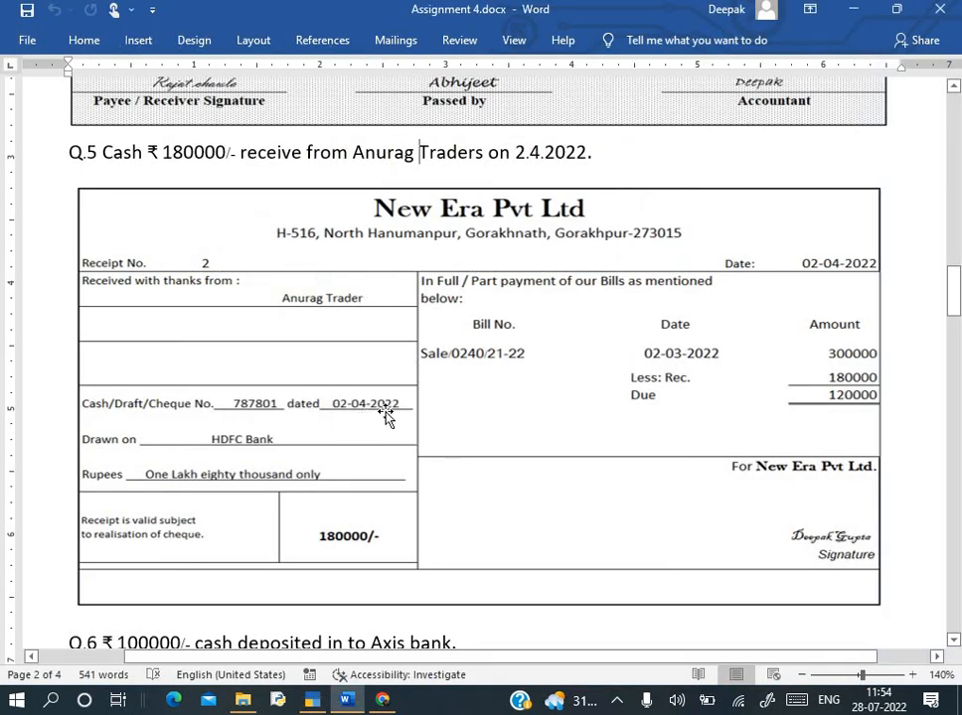
pyautogui.hotkey('alt', 'Tab')
pyautogui.hotkey('alt', 'Tab')
pyautogui.hotkey('alt', 'Tab')
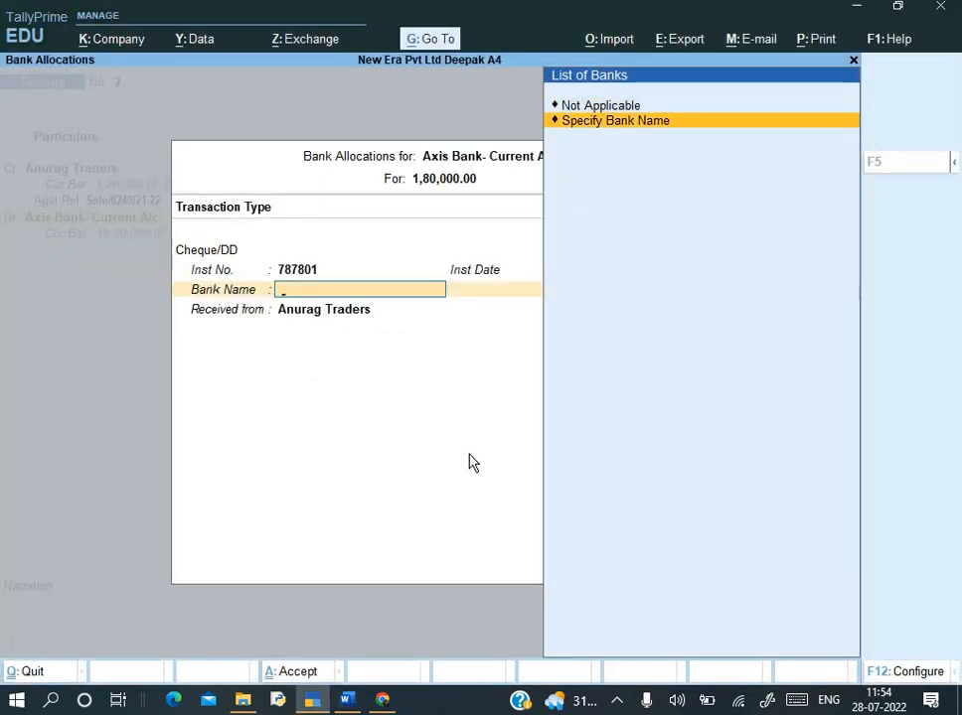
pyautogui.press('Return')
pyautogui.write('HDFC Bank')
pyautogui.press('Return')
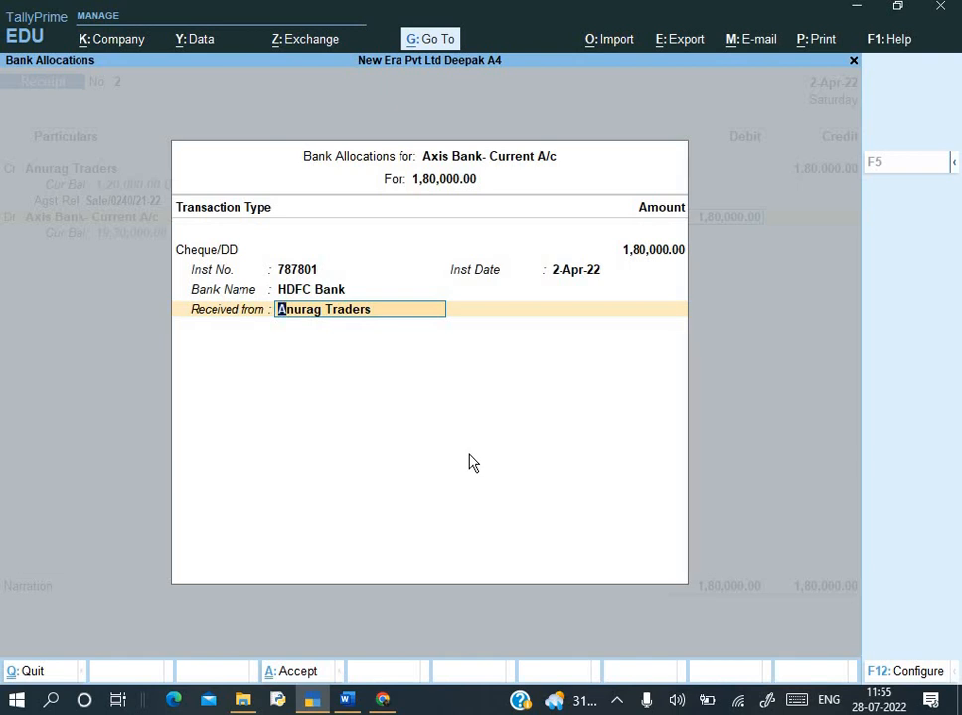
pyautogui.press('F12')
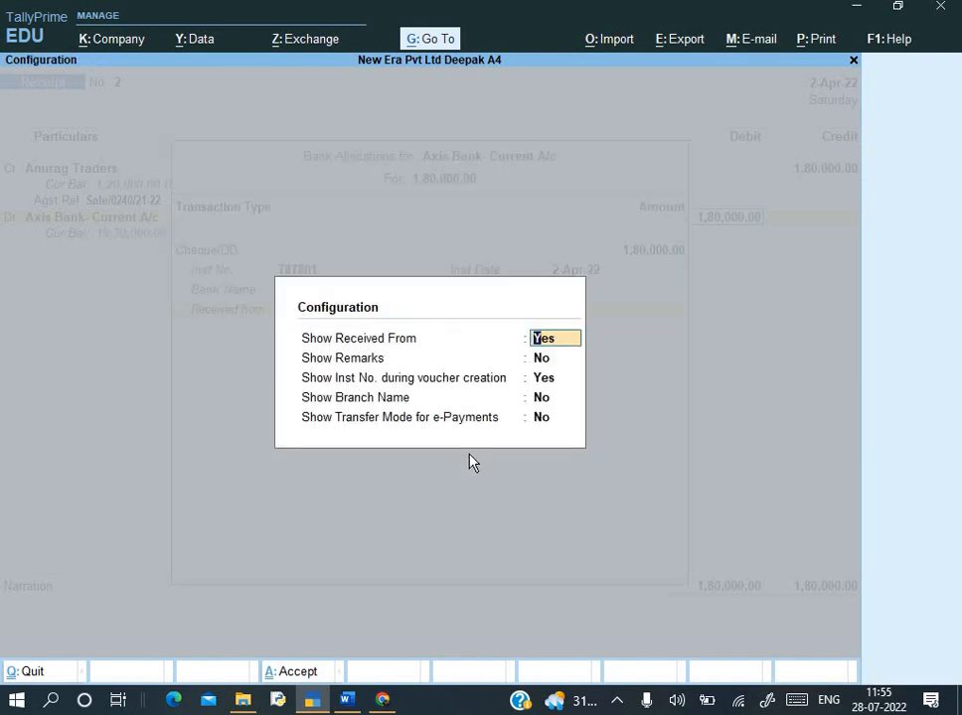
# - Set Show Remarks and Show Branch Name to Yes in the bank allocation configuration
pyautogui.press('Return')
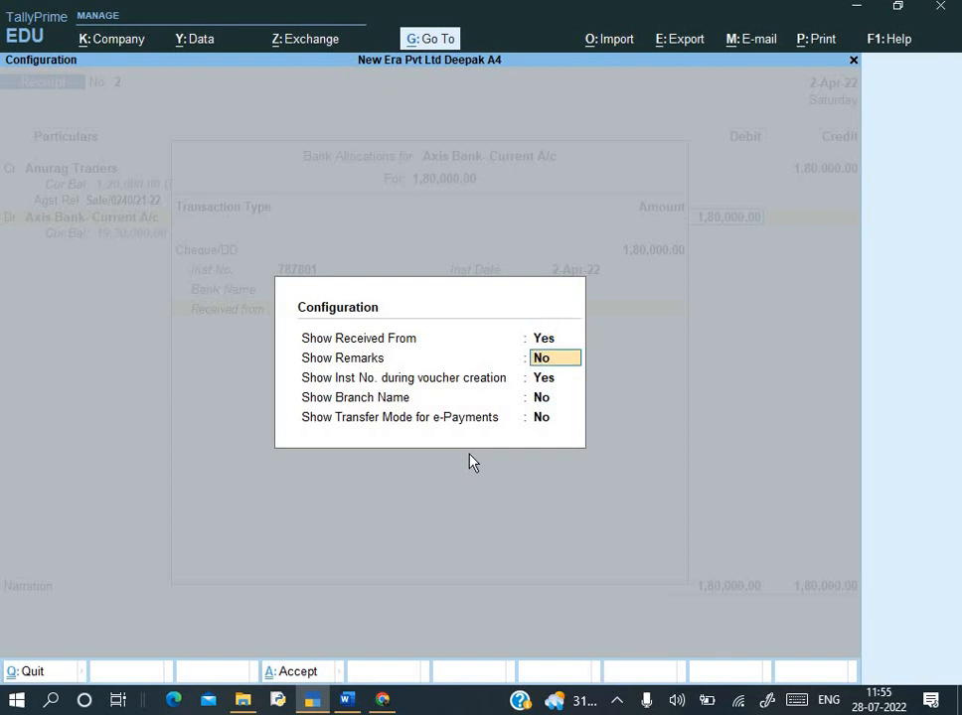
pyautogui.write('y')
pyautogui.press('Return')
pyautogui.press('Return')
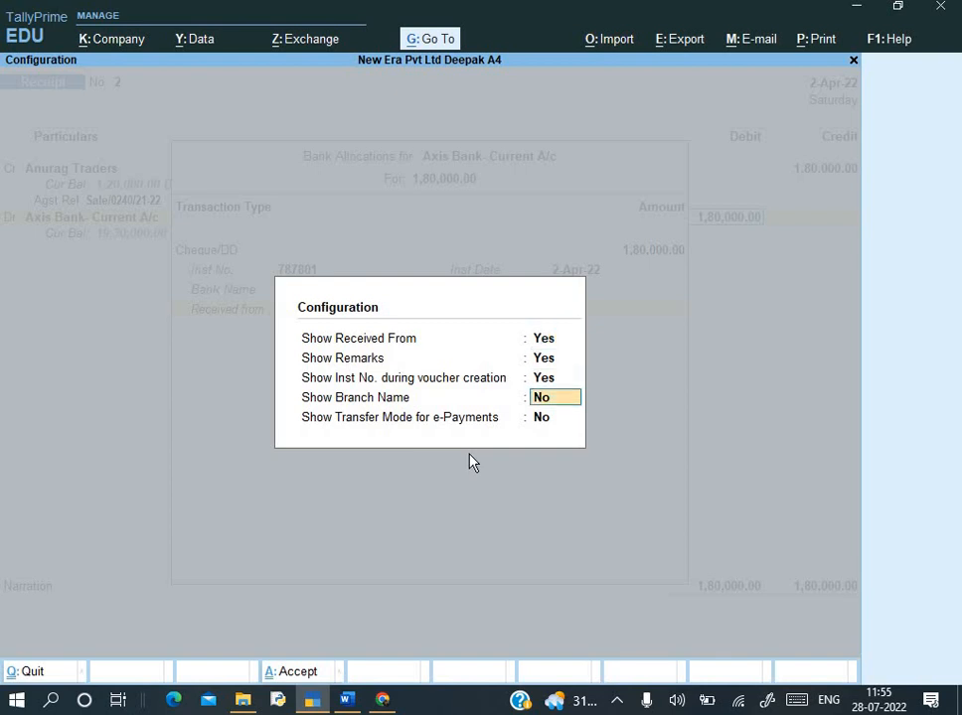
pyautogui.write('y')
pyautogui.press('Return')
pyautogui.write('y')
pyautogui.press('Return')
pyautogui.press('Return')
pyautogui.press('Return')
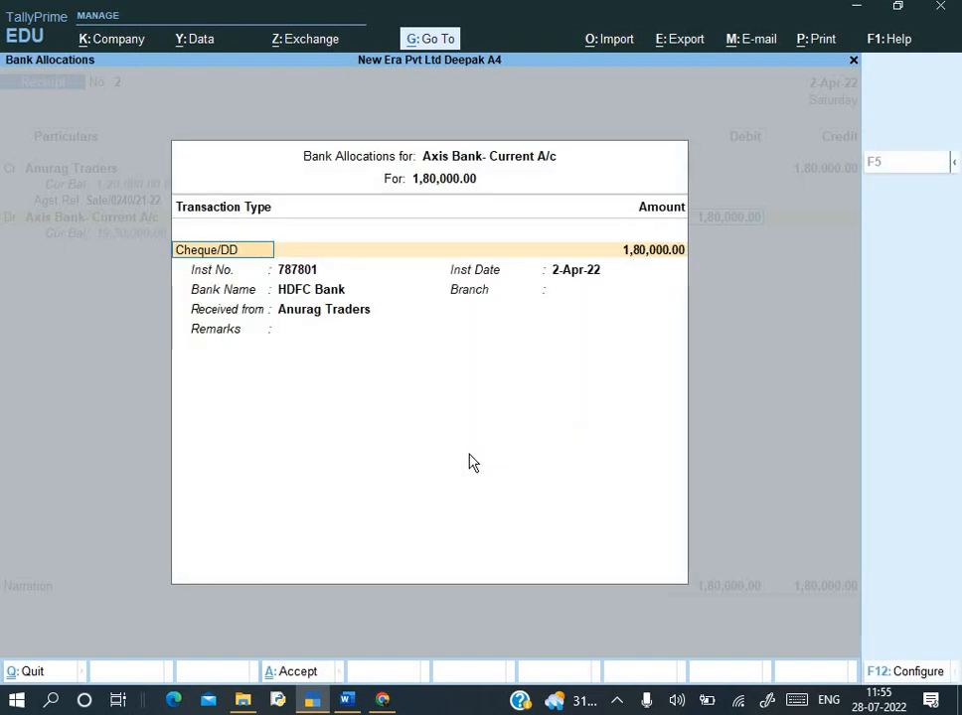
pyautogui.press('Return')
pyautogui.press('Return')
pyautogui.press('Return')
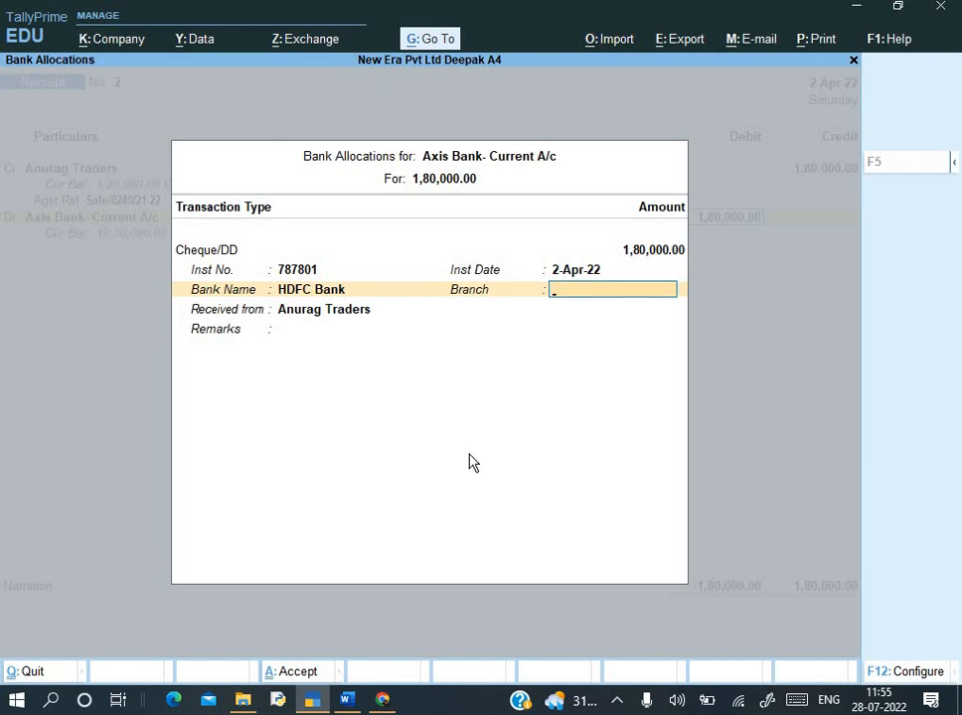
# - Complete the Cheque/DD allocation details and start the receipt narration with 'Being'
pyautogui.press('Return')
pyautogui.press('Return')
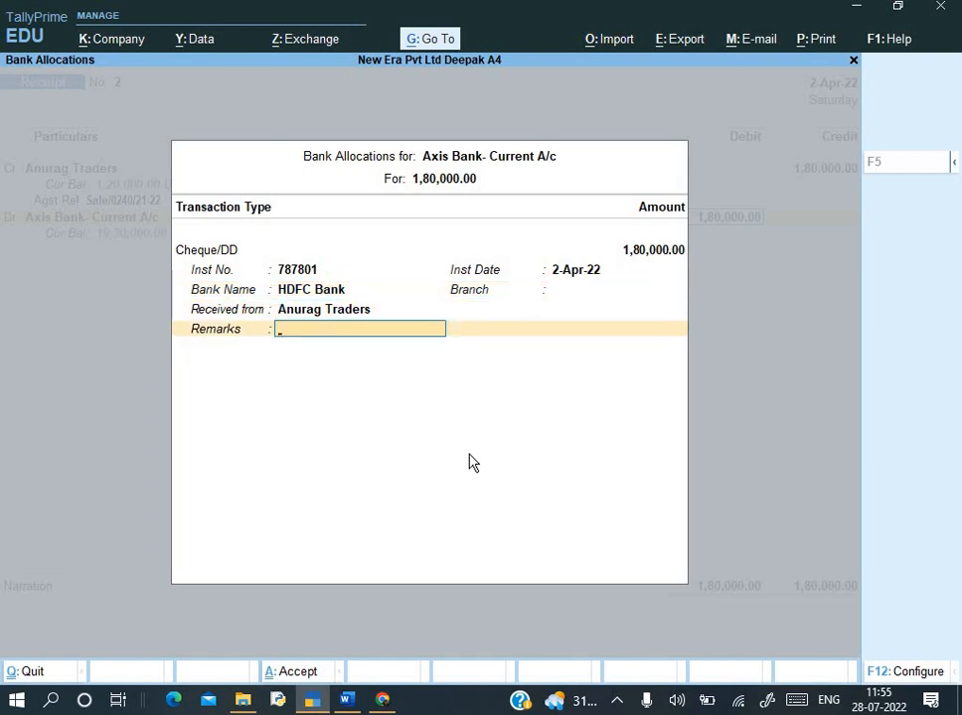
pyautogui.press('Return')
pyautogui.press('BackSpace')
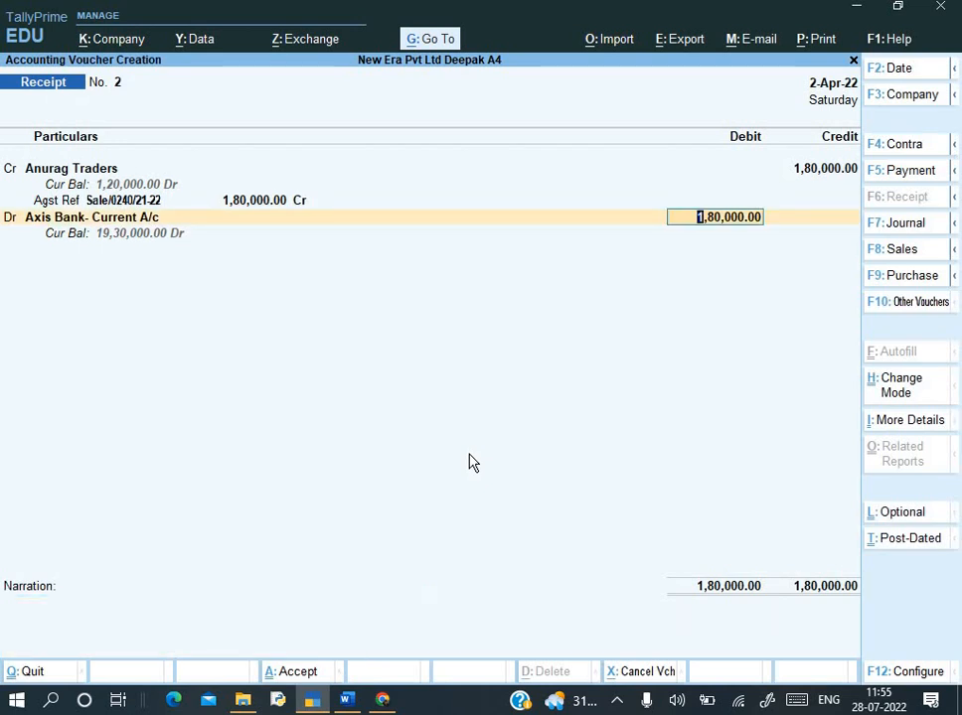
pyautogui.press('Return')
pyautogui.press('Return')
pyautogui.press('Return')
pyautogui.press('Return')
pyautogui.press('Return')
pyautogui.press('Return')
pyautogui.press('Return')
pyautogui.press('Return')
pyautogui.press('Return')
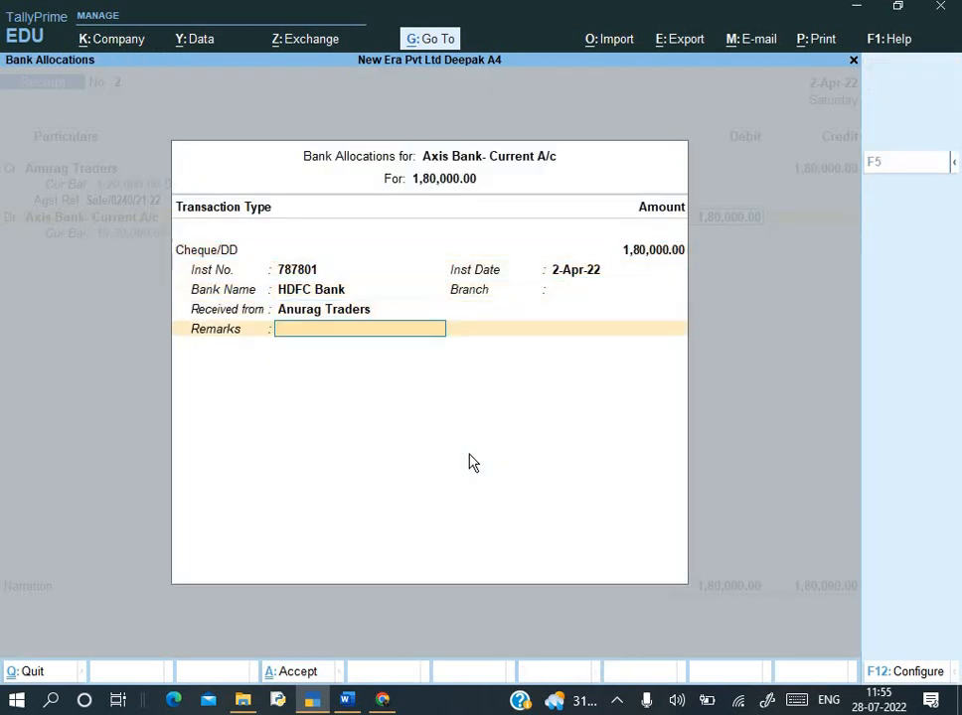
pyautogui.write('Being')
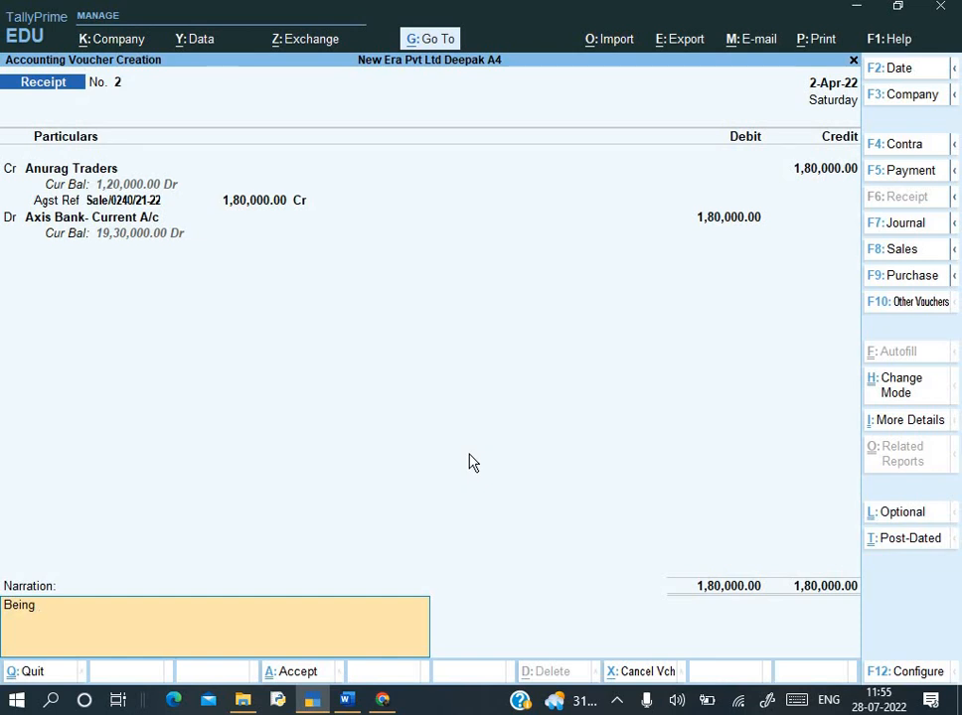
pyautogui.write(' Amount rec.')
# - Correct the narration to 'Being Amount rec.' and save Receipt No. 2
pyautogui.press('Return')
pyautogui.press('Return')
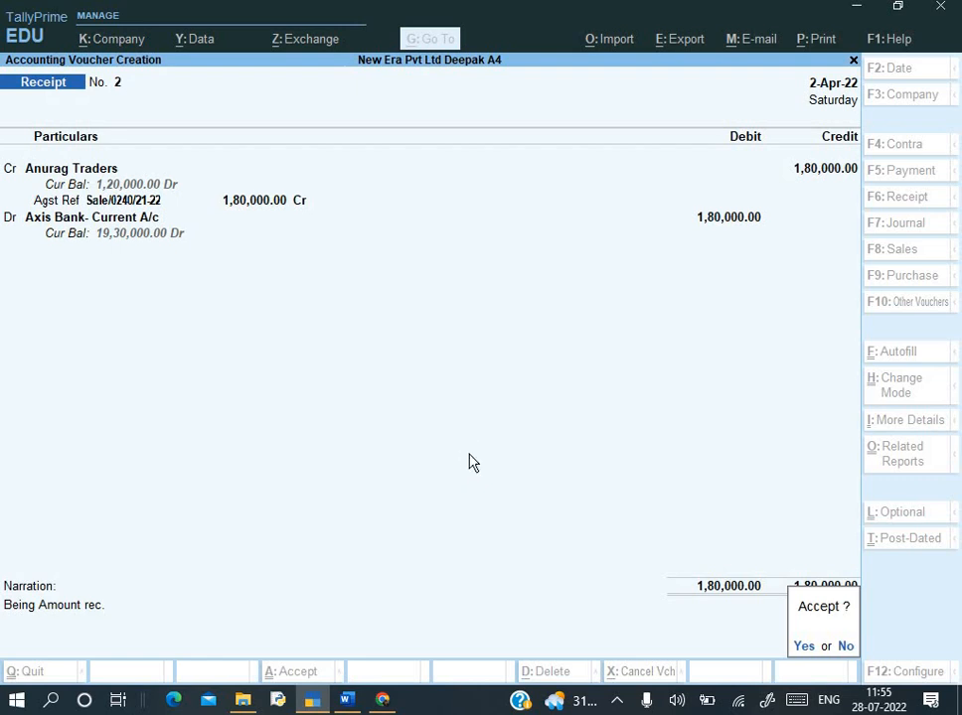
# - Read the Q.6 Axis Bank deposit slip in Word, then return to the blank Receipt No. 3
pyautogui.hotkey('alt', 'Tab')
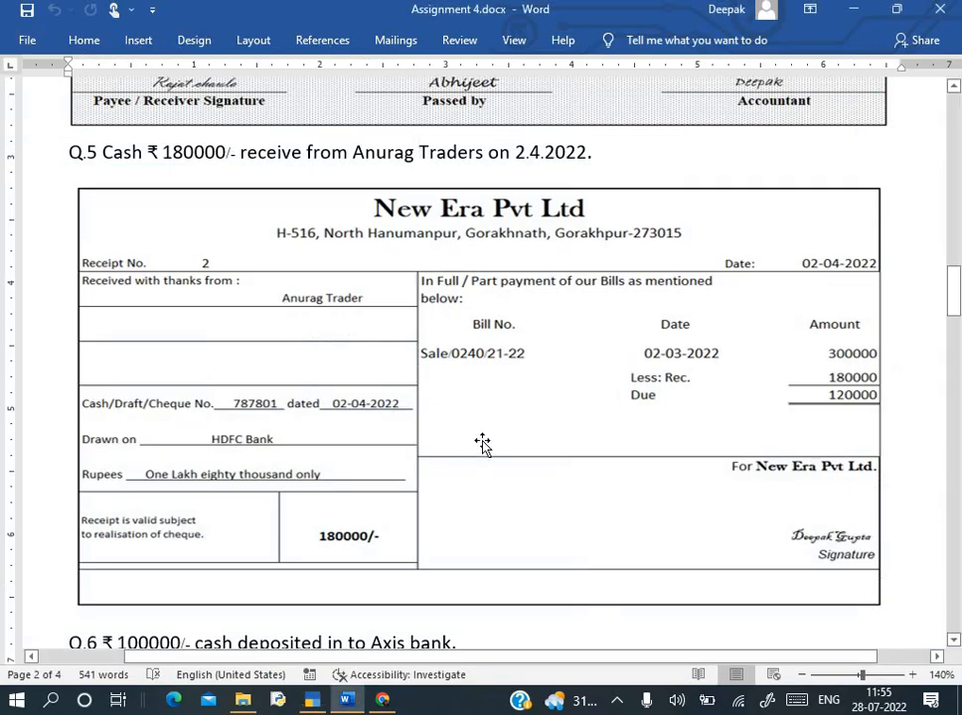
pyautogui.scroll(-3, 483, 444)
pyautogui.scroll(-10, 482, 444)
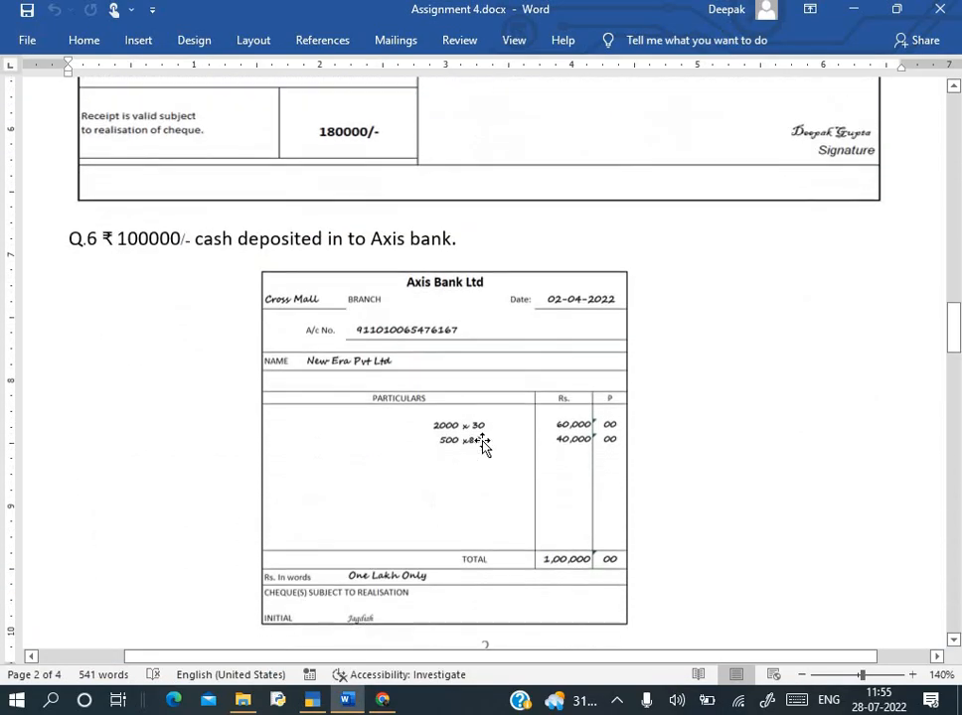
pyautogui.scroll(1, 482, 444)
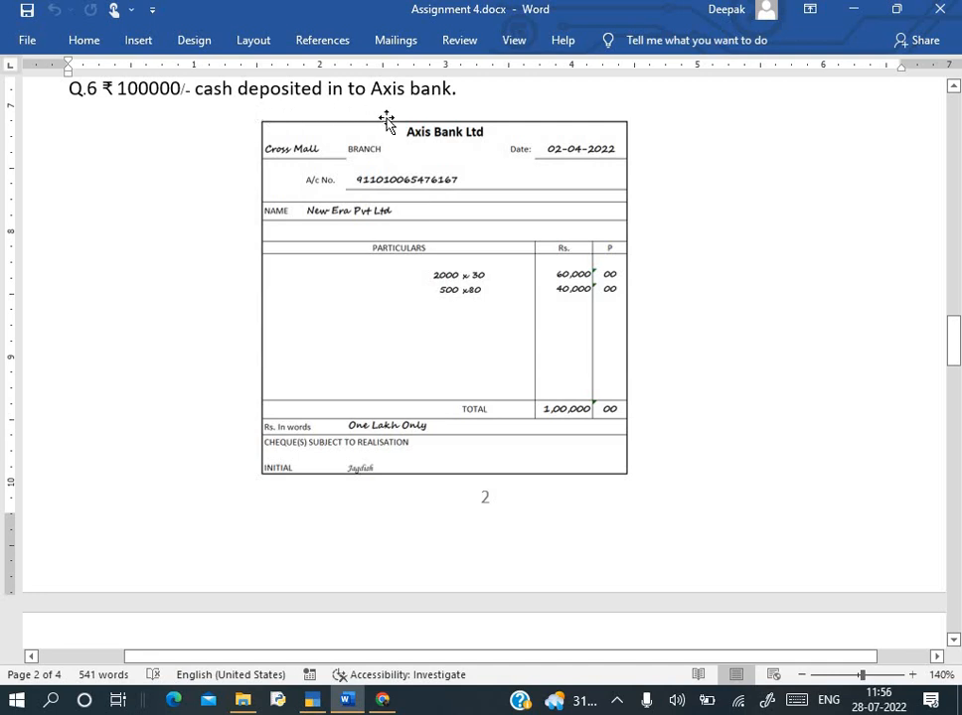
pyautogui.keyDown('ctrl'); pyautogui.scroll(4, 597, 282); pyautogui.keyUp('ctrl')
pyautogui.keyDown('ctrl'); pyautogui.scroll(1, 736, 338); pyautogui.keyUp('ctrl')
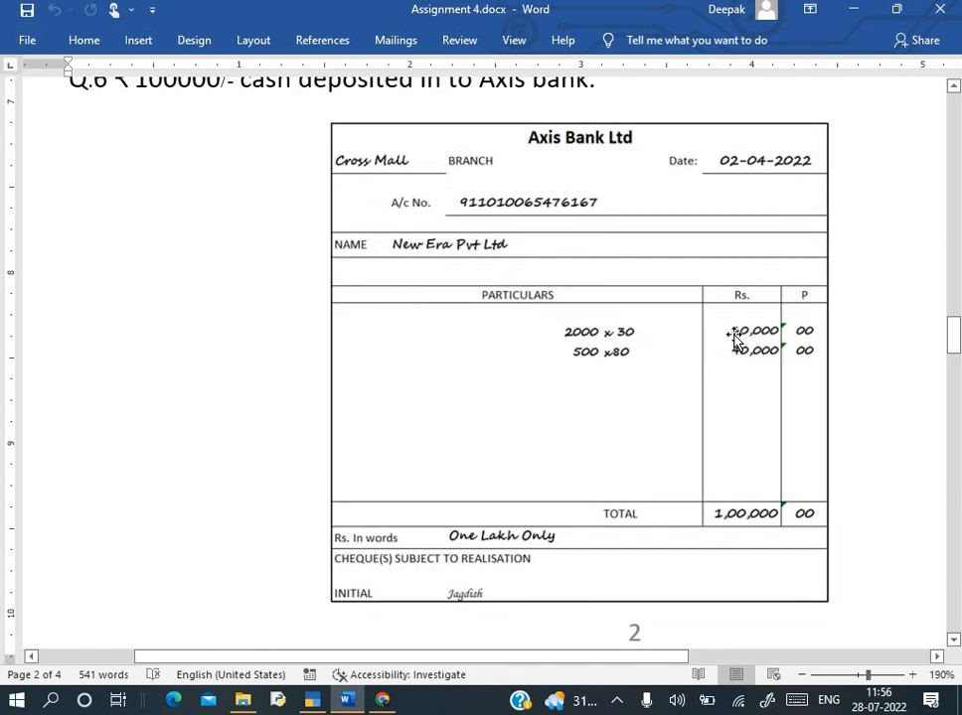
pyautogui.scroll(2, 717, 375)
pyautogui.scroll(-2, 719, 374)
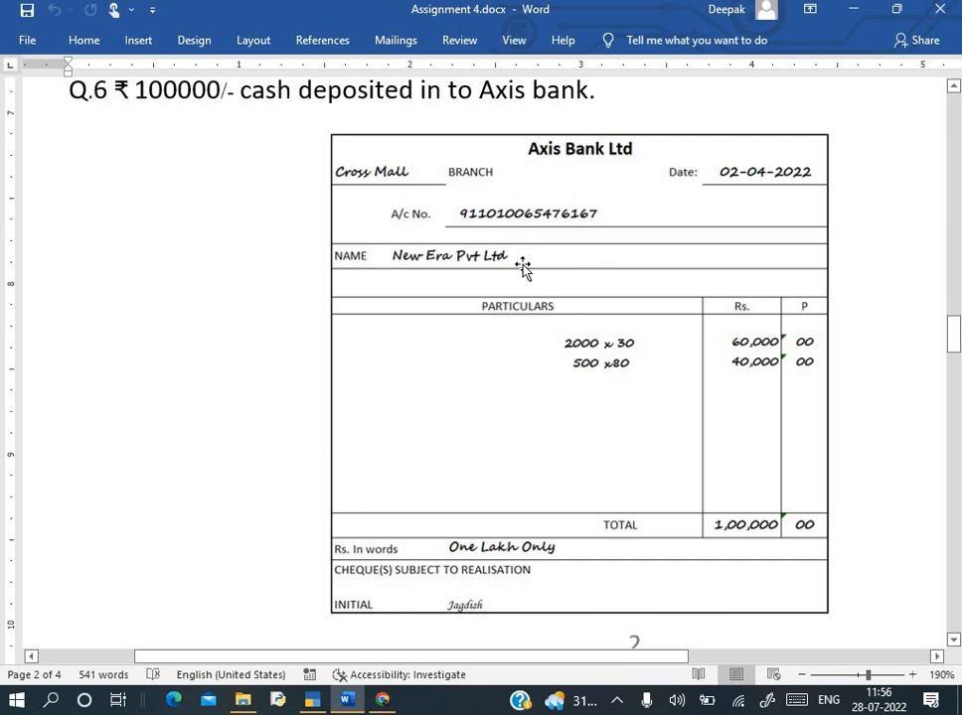
pyautogui.hotkey('alt', 'Tab')
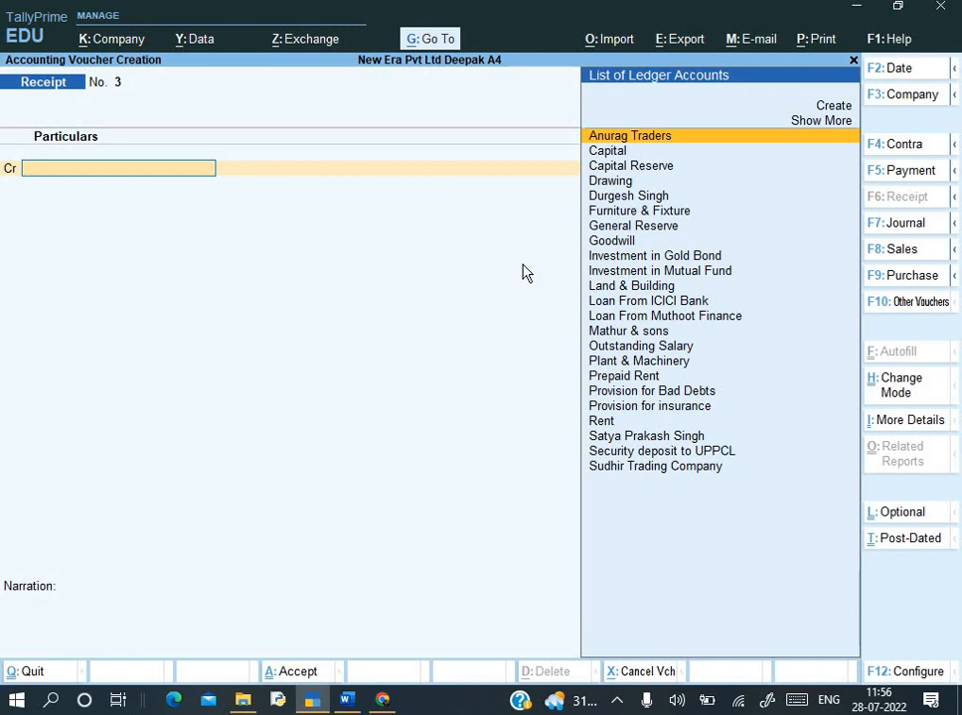
# - Create a Contra voucher crediting Cash 1,00,000 and debiting Axis Bank- Current A/c
pyautogui.press('F4')
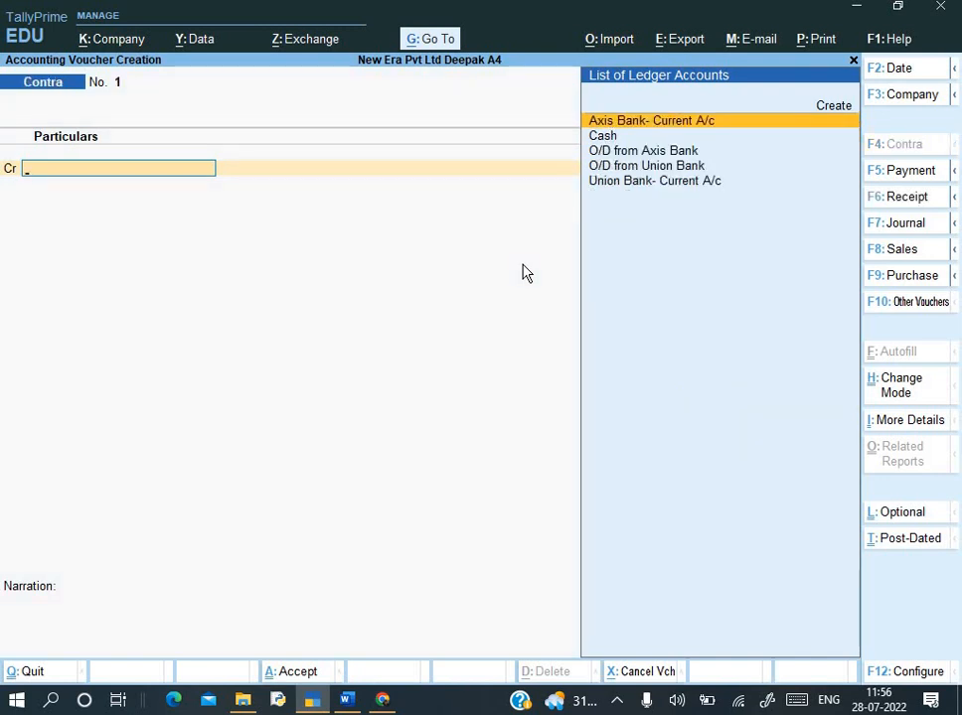
pyautogui.hotkey('alt', 'Tab')
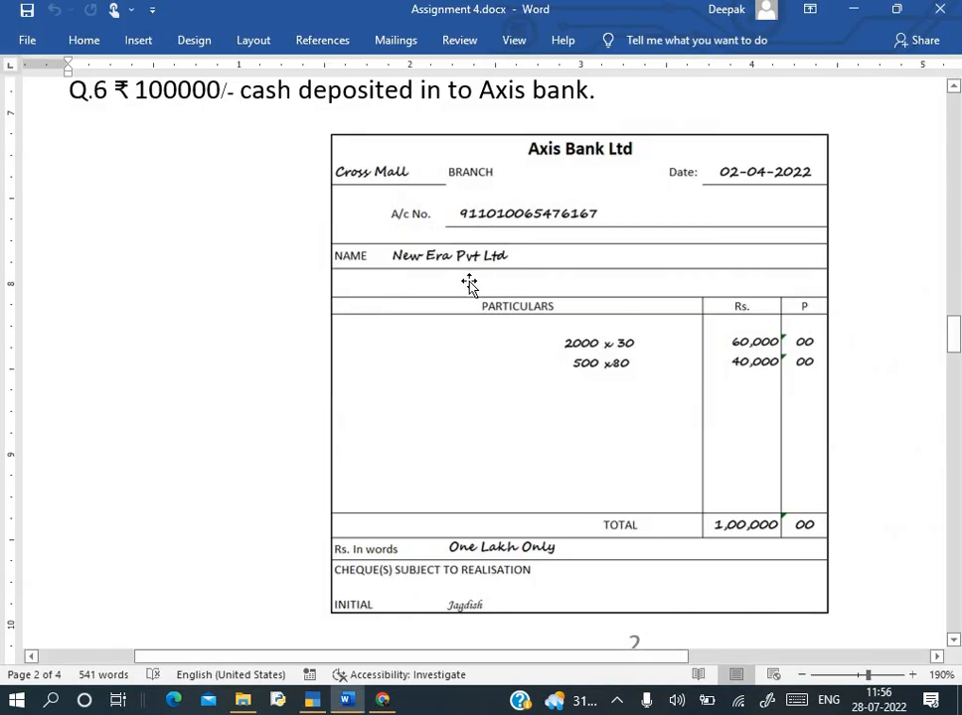
pyautogui.hotkey('alt', 'Tab')
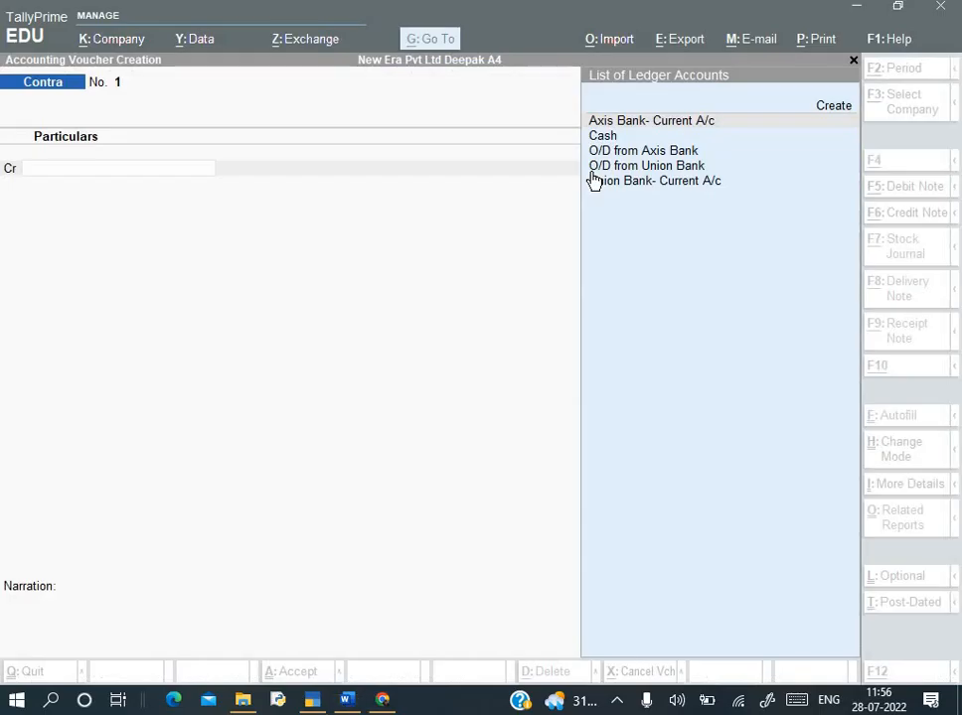
pyautogui.press('Down')
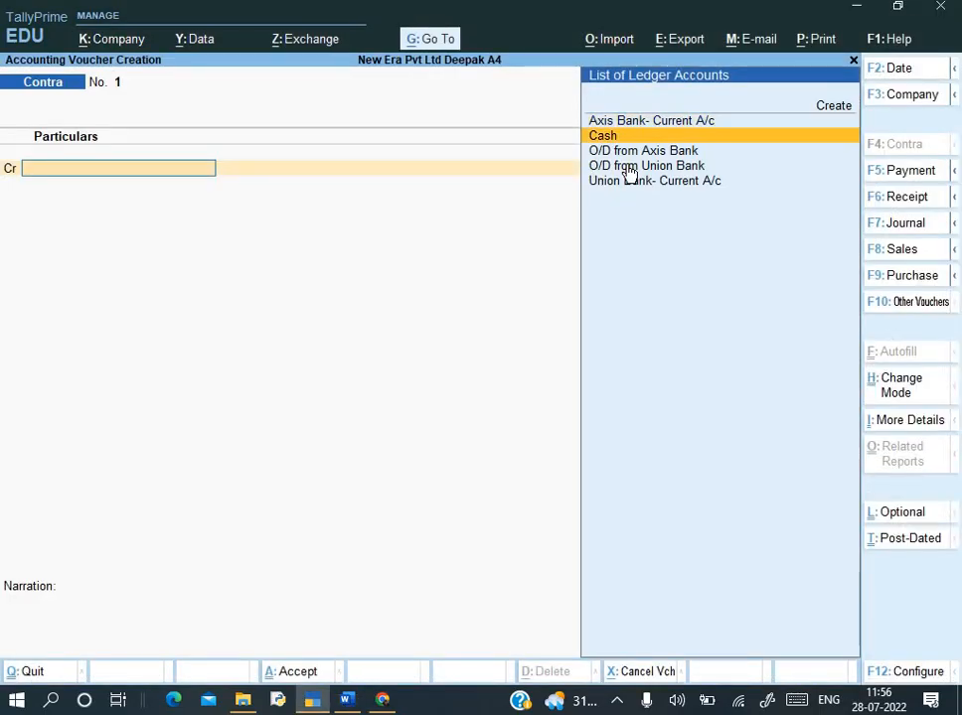
pyautogui.press('Return')
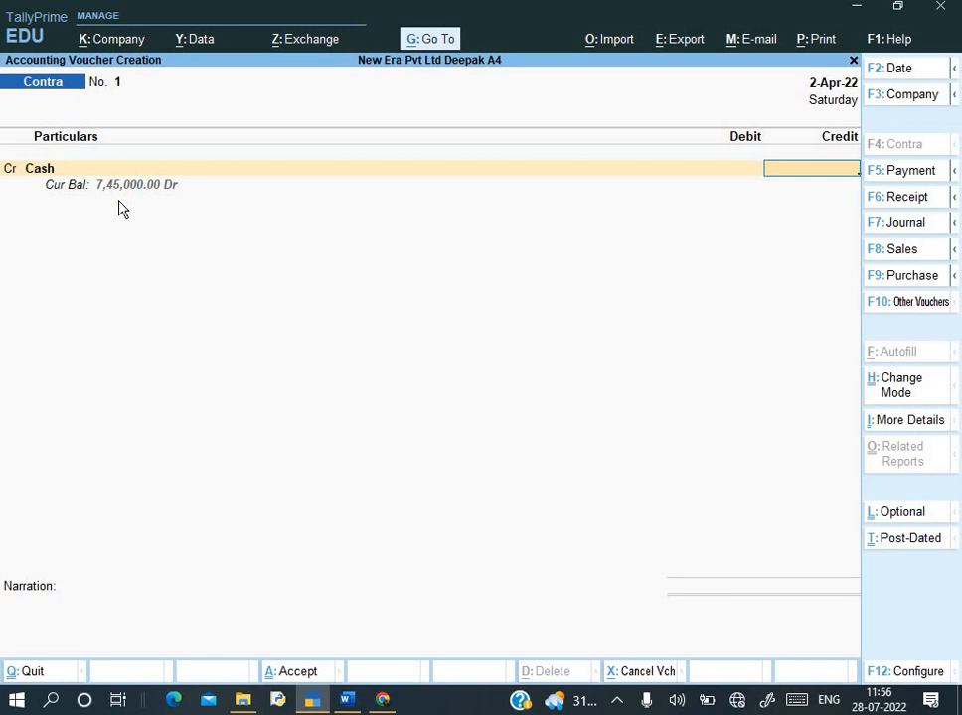
pyautogui.write('100000')
pyautogui.press('Return')
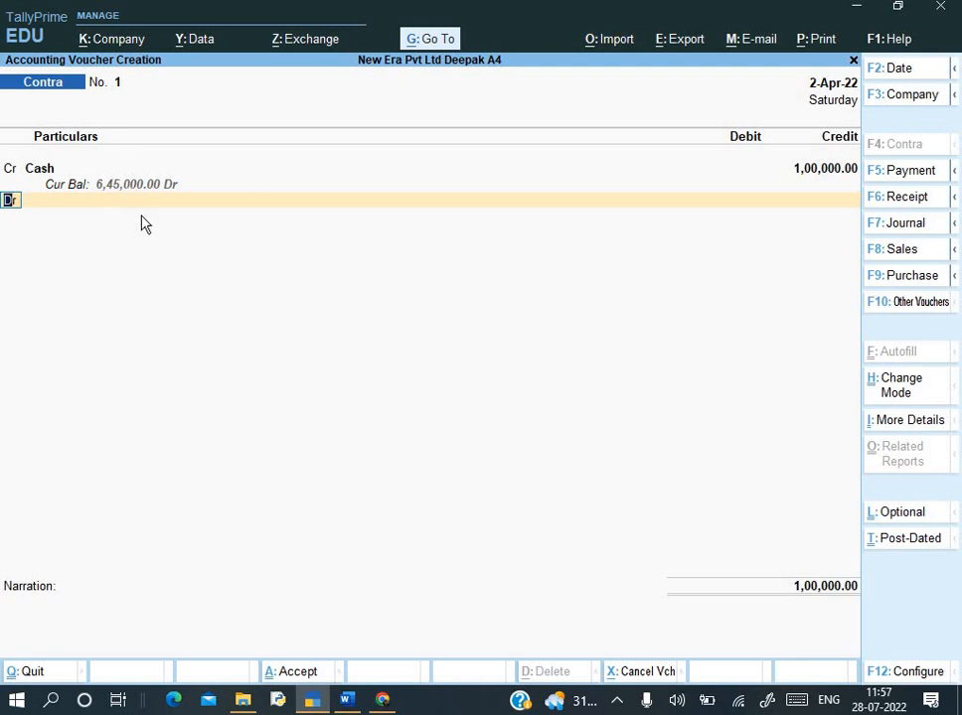
pyautogui.press('Return')
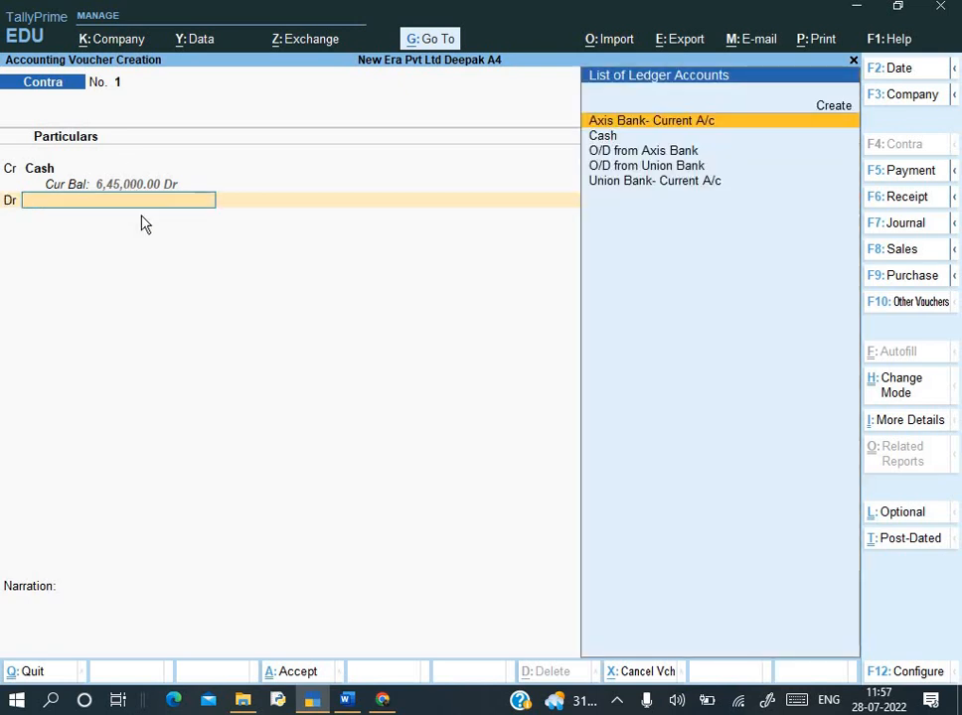
pyautogui.press('Return')
pyautogui.press('Return')
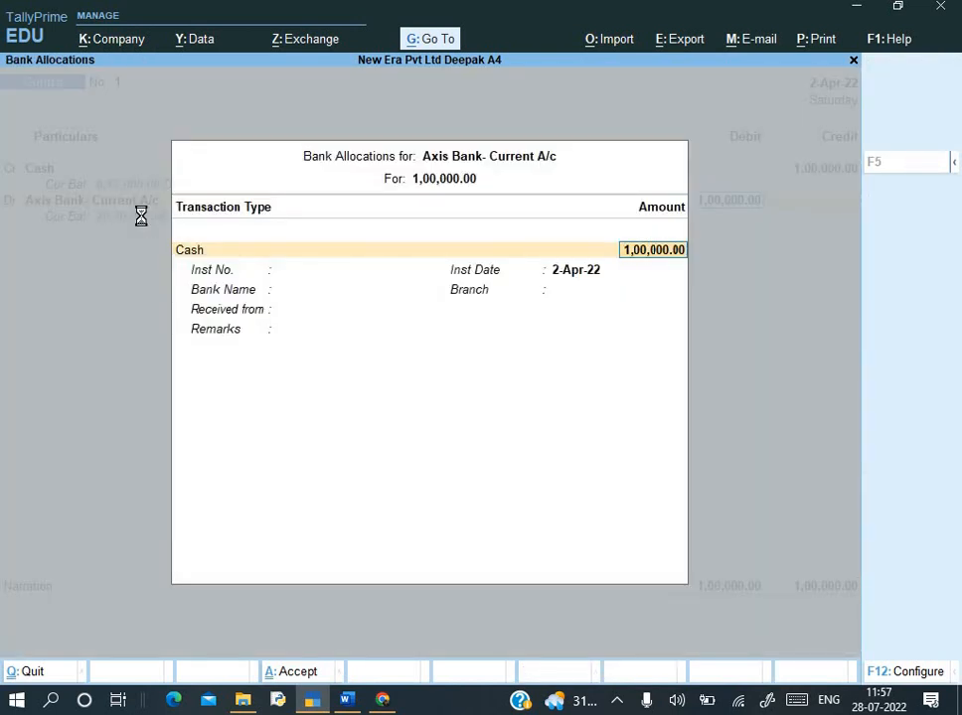
# - Enter cash denominations of 30 notes of 2000 and 80 notes of 500
pyautogui.press('Return')
pyautogui.hotkey('alt', 'Tab')
pyautogui.hotkey('alt', 'Tab')
pyautogui.write('30')
pyautogui.press('Return')
pyautogui.press('Return')
pyautogui.write('80')
pyautogui.press('Return')
pyautogui.press('Return')
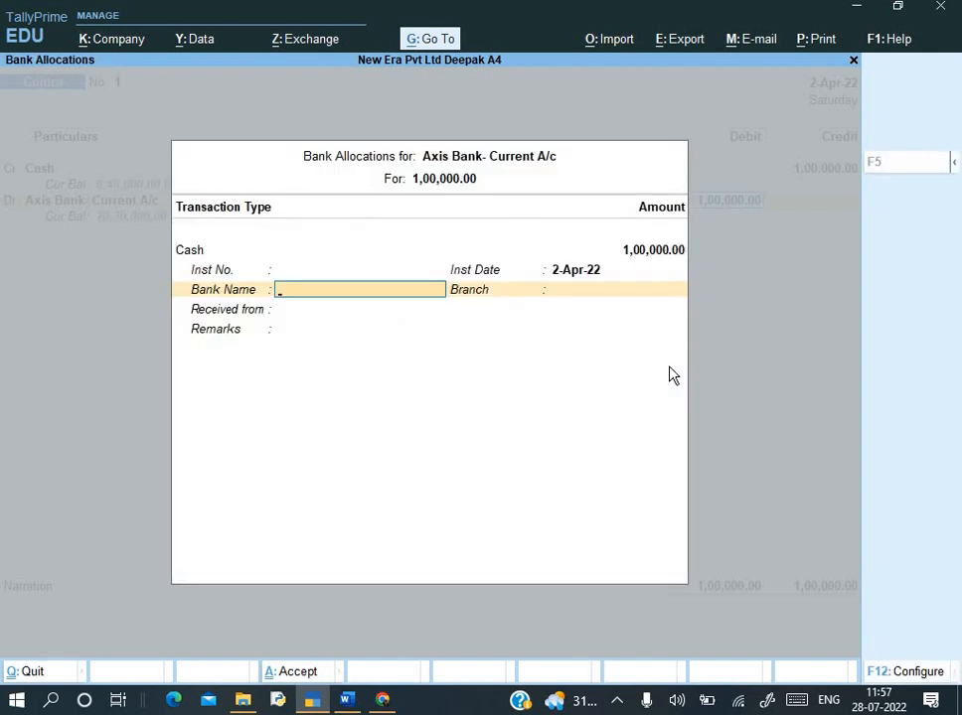
# - Keep bank name Not Applicable and add the narration 'Being cash deposited', leaving it unsaved for now
pyautogui.press('Return')
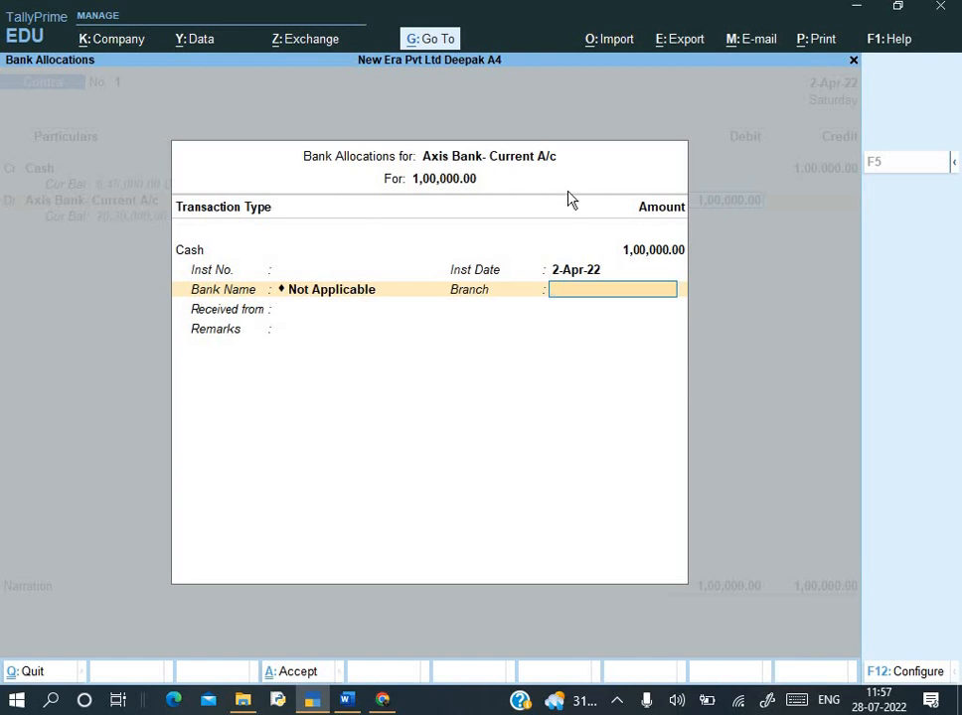
pyautogui.press('Return')
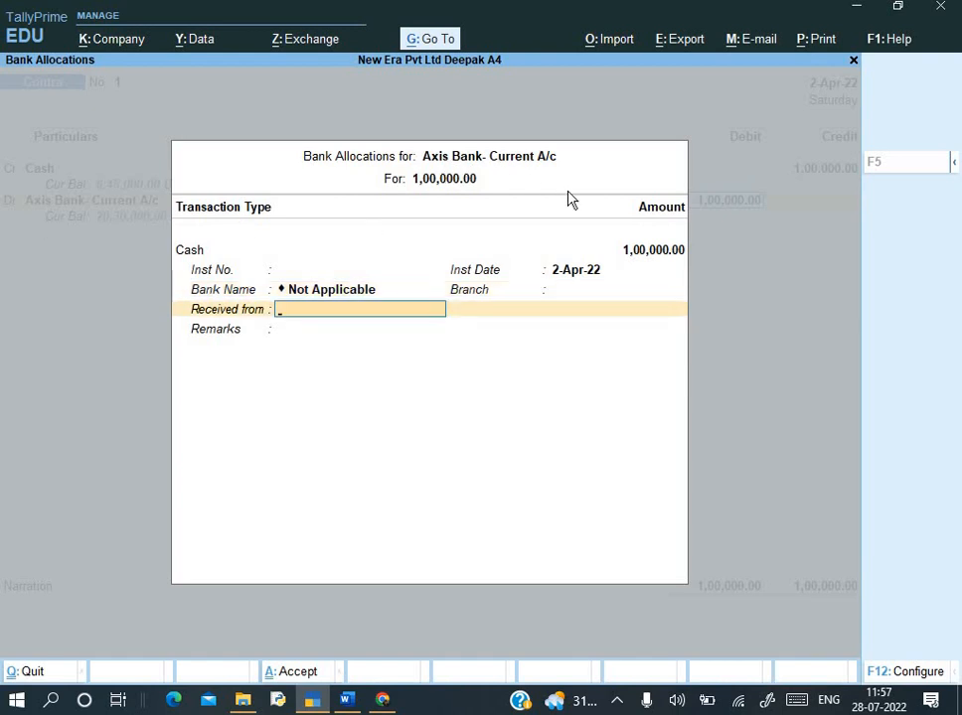
pyautogui.press('Return')
pyautogui.press('Return')
pyautogui.write('B')
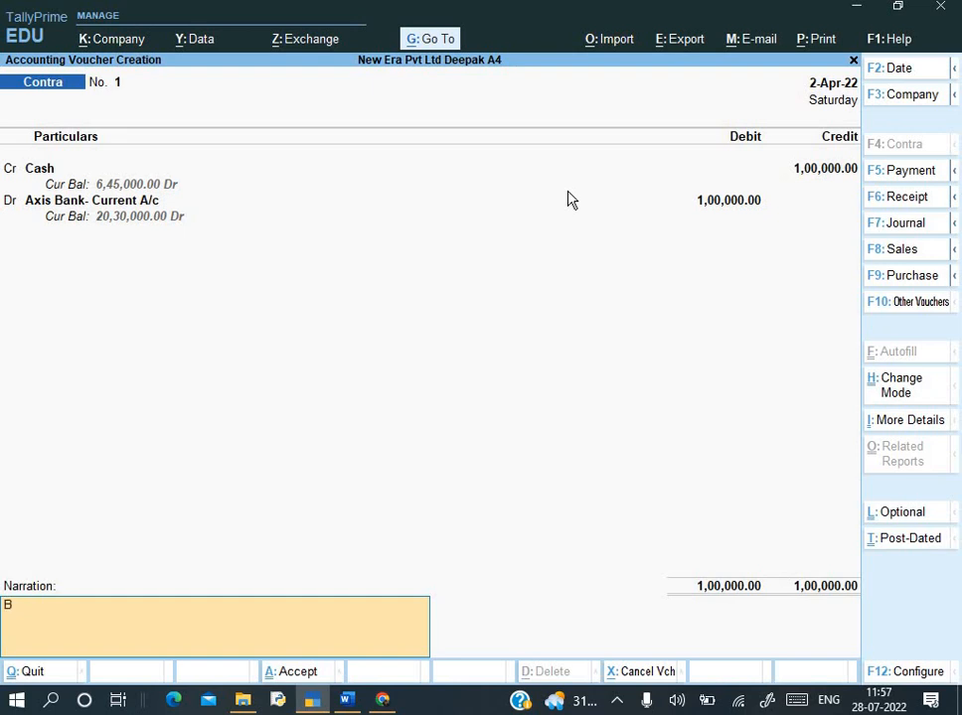
pyautogui.write('eing cash deposited')
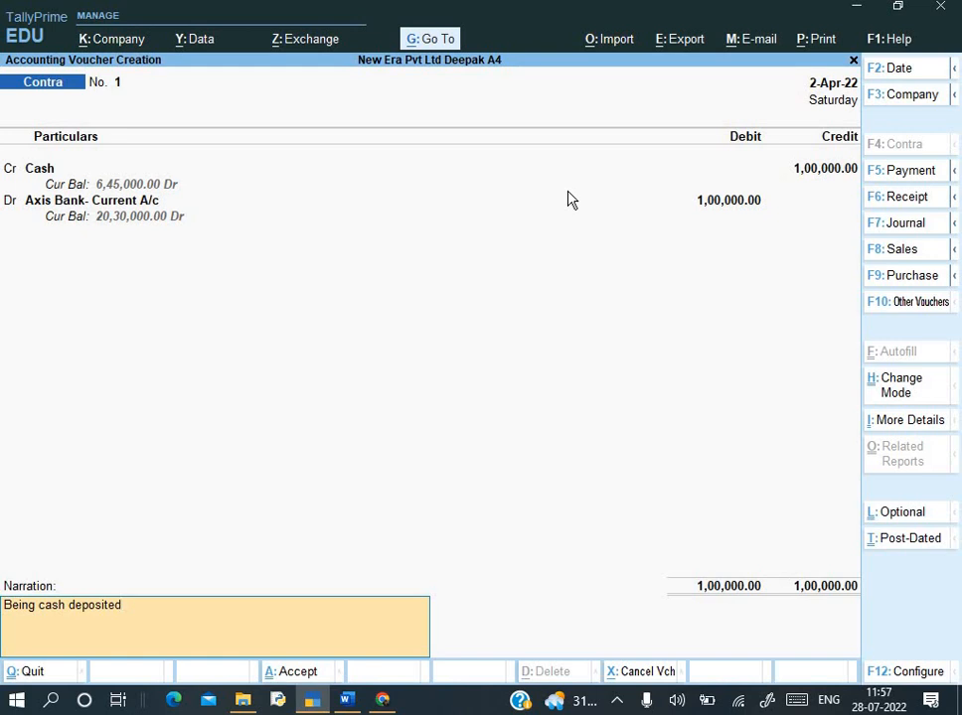
pyautogui.press('Return')
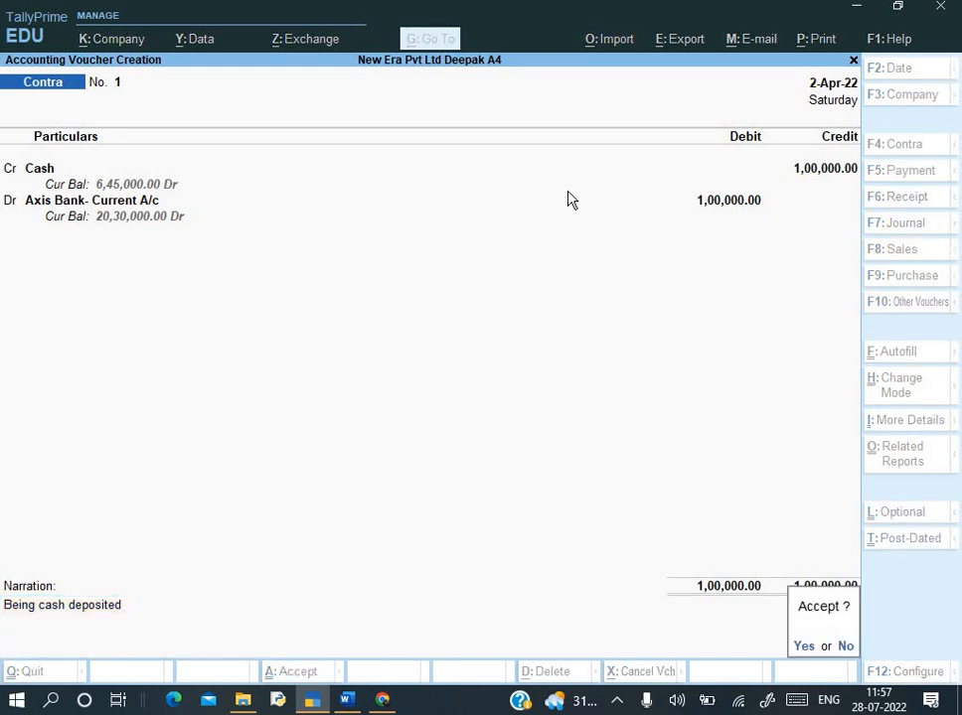
pyautogui.click(571, 199)
# - Reopen the Axis Bank- Current A/c debit ledger for alteration, after checking the deposit slip
pyautogui.press('BackSpace')
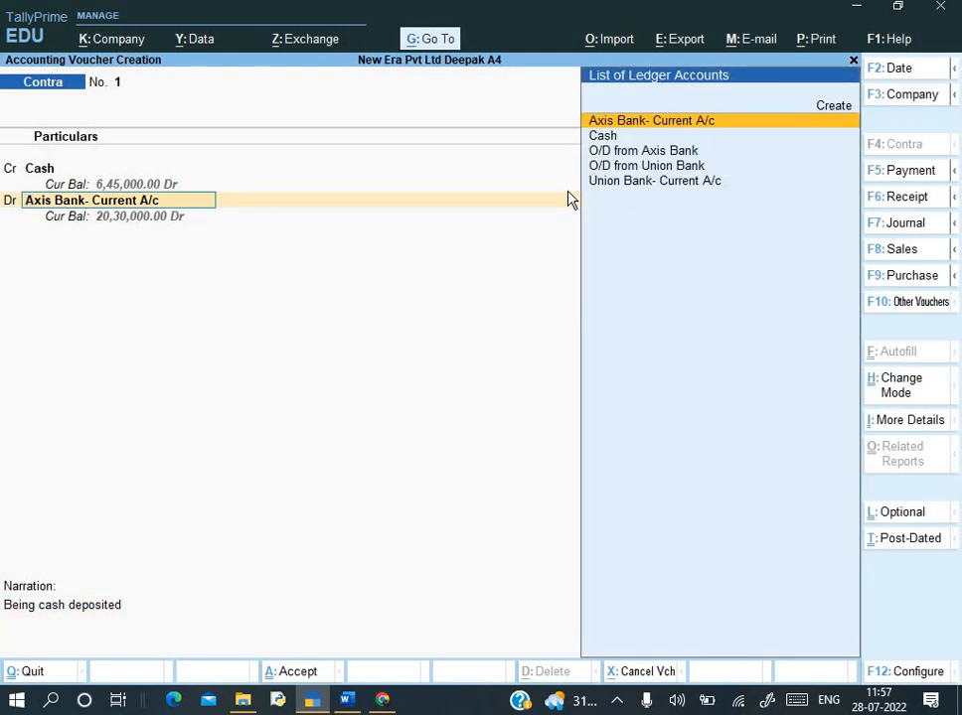
pyautogui.hotkey('ctrl', 'Return')
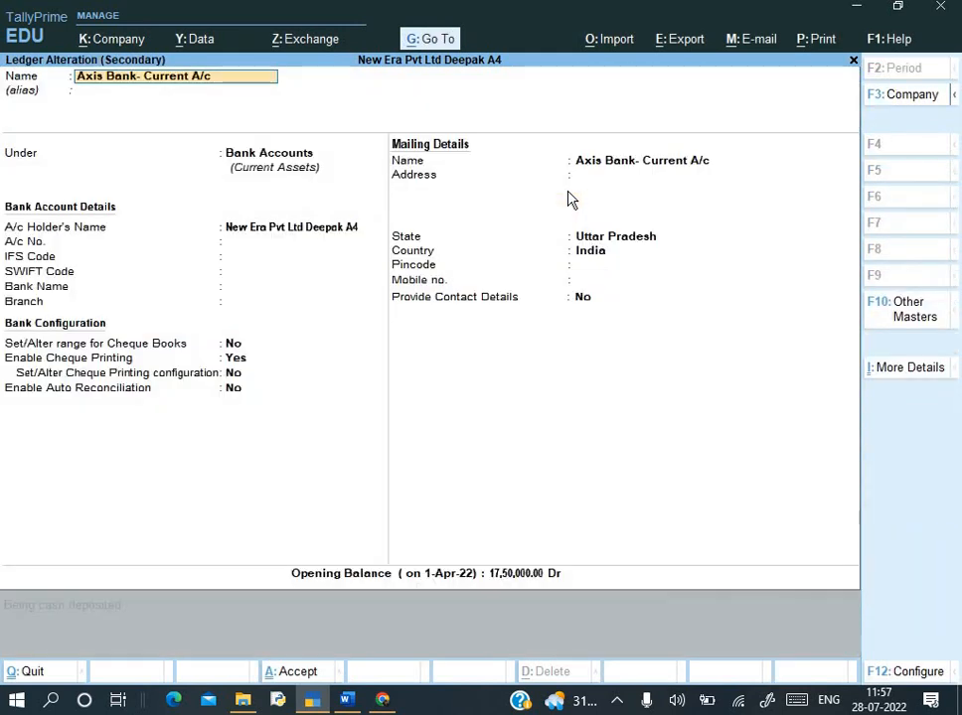
pyautogui.press('Return')
pyautogui.press('Escape')
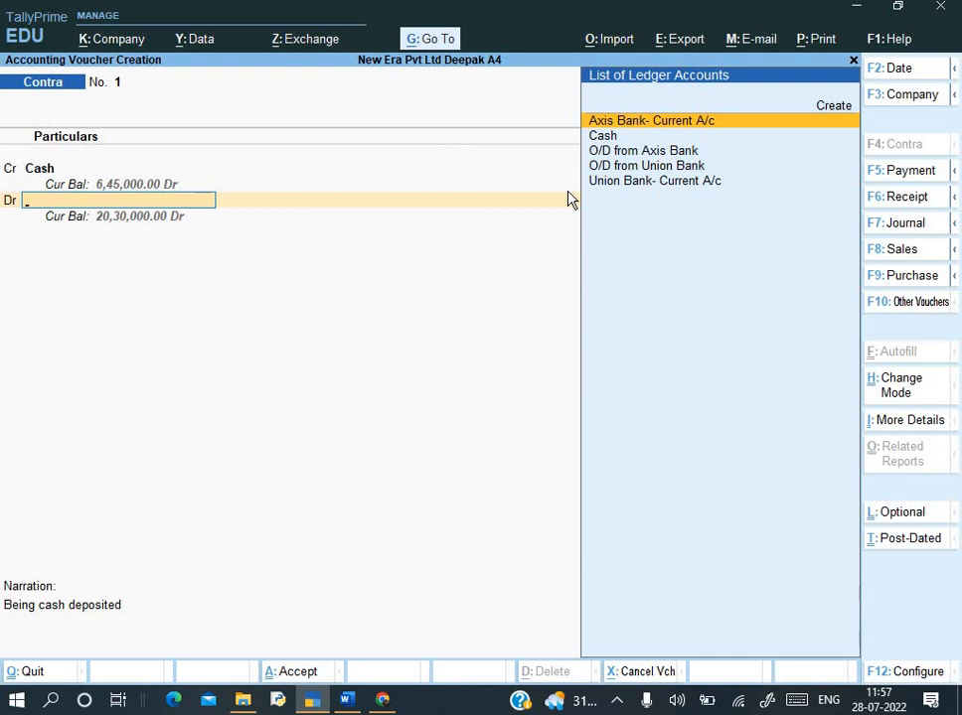
pyautogui.press('Return')
pyautogui.press('BackSpace')
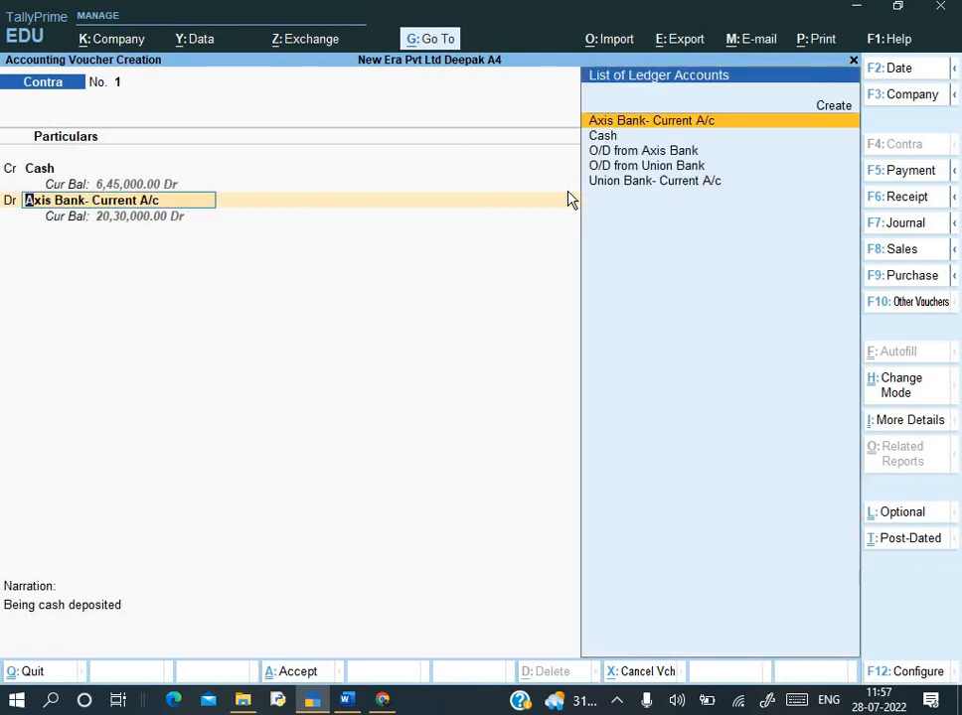
pyautogui.hotkey('alt', 'Tab')
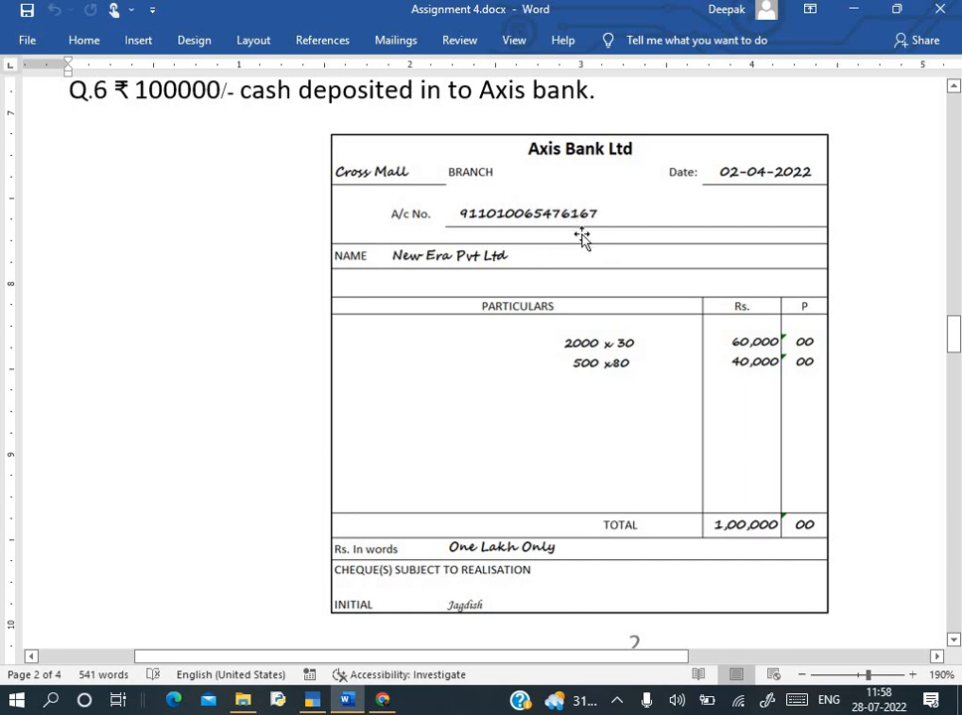
pyautogui.hotkey('alt', 'Tab')
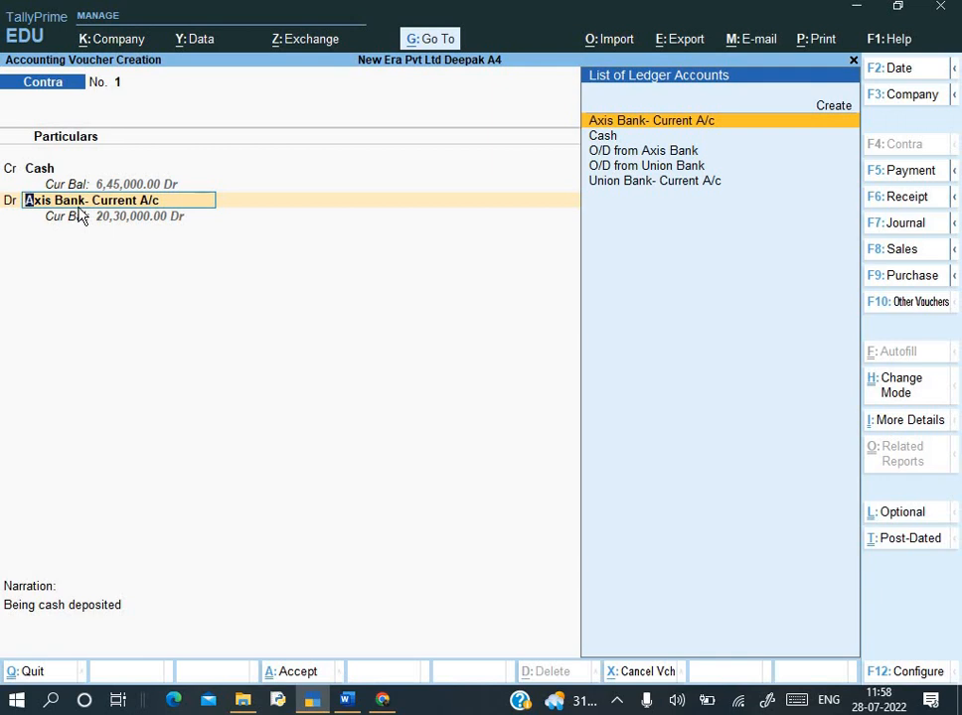
pyautogui.press('ctrl')
pyautogui.hotkey('ctrl', 'Return')
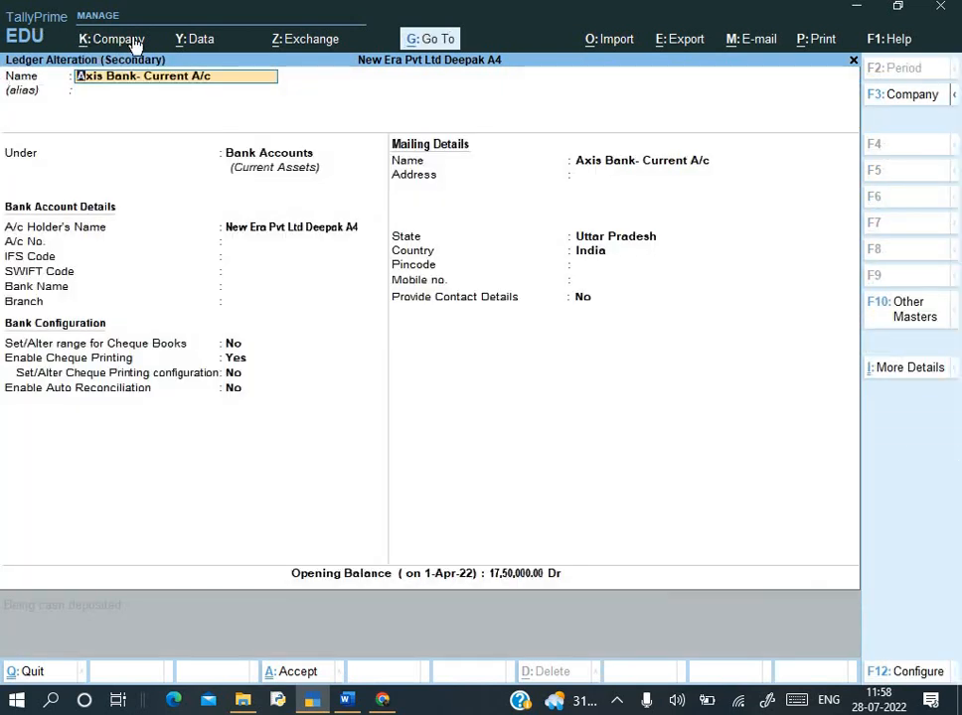
# - Enter the deposit slip's account number in the Axis Bank- Current A/c ledger, with Bank Name Not Applicable
pyautogui.press('Return')
pyautogui.press('Return')
pyautogui.press('Return')
pyautogui.press('Up')
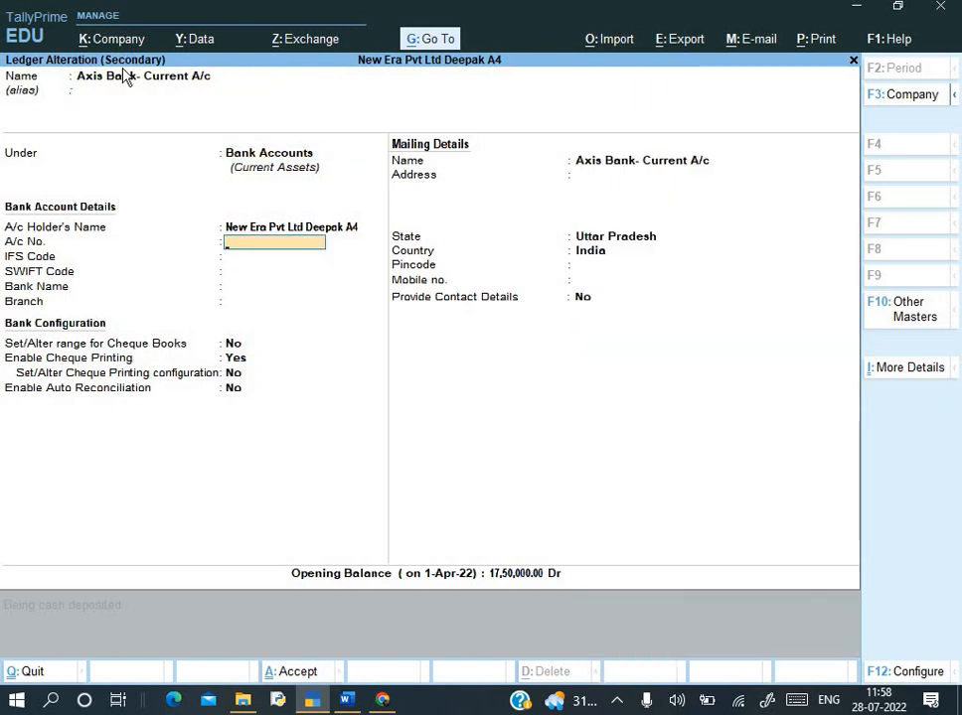
pyautogui.hotkey('alt', 'Tab')
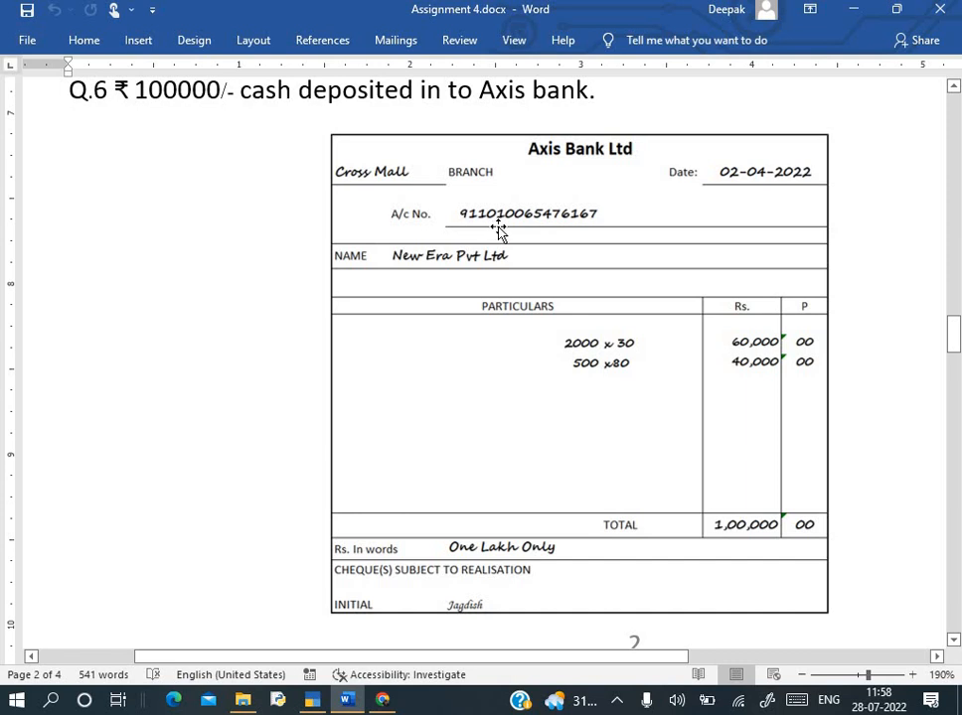
pyautogui.hotkey('alt', 'Tab')
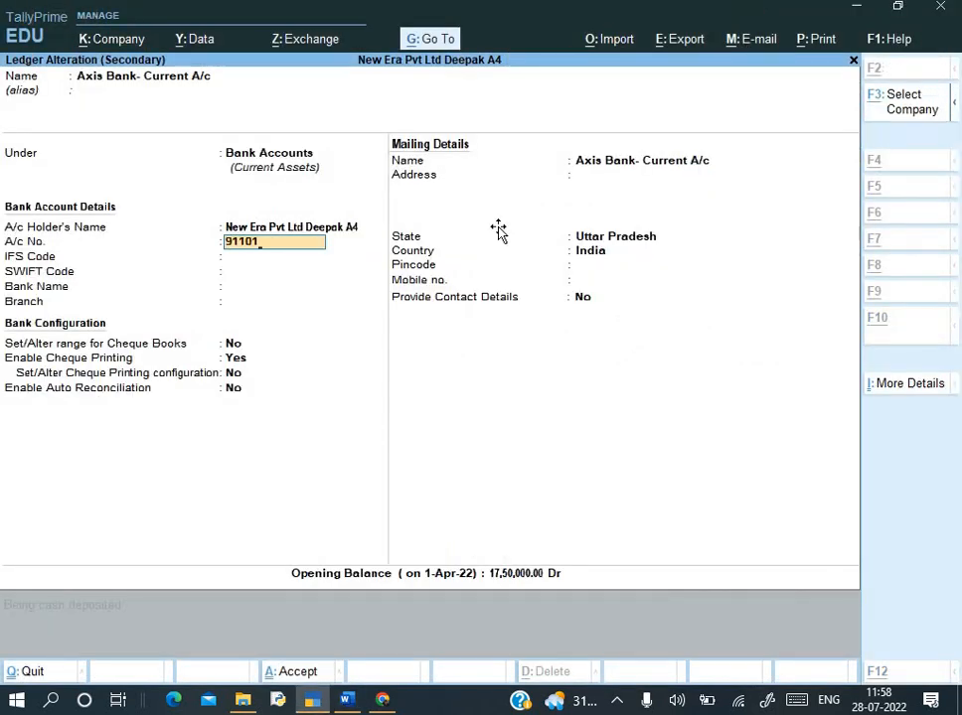
pyautogui.hotkey('alt', 'Tab')
pyautogui.hotkey('alt', 'Tab')
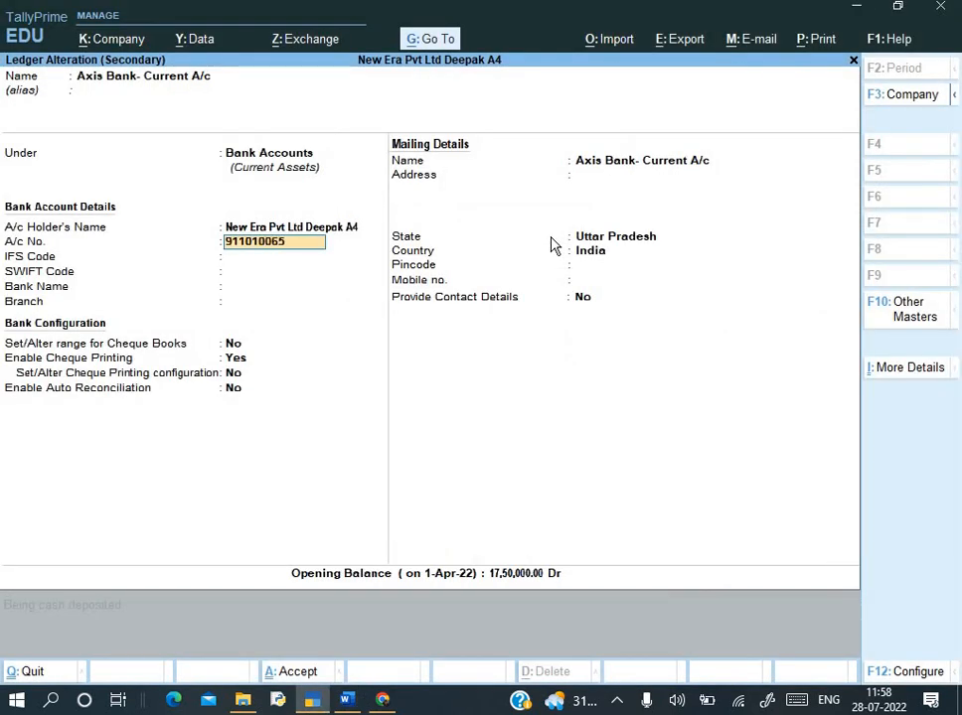
pyautogui.hotkey('alt', 'Tab')
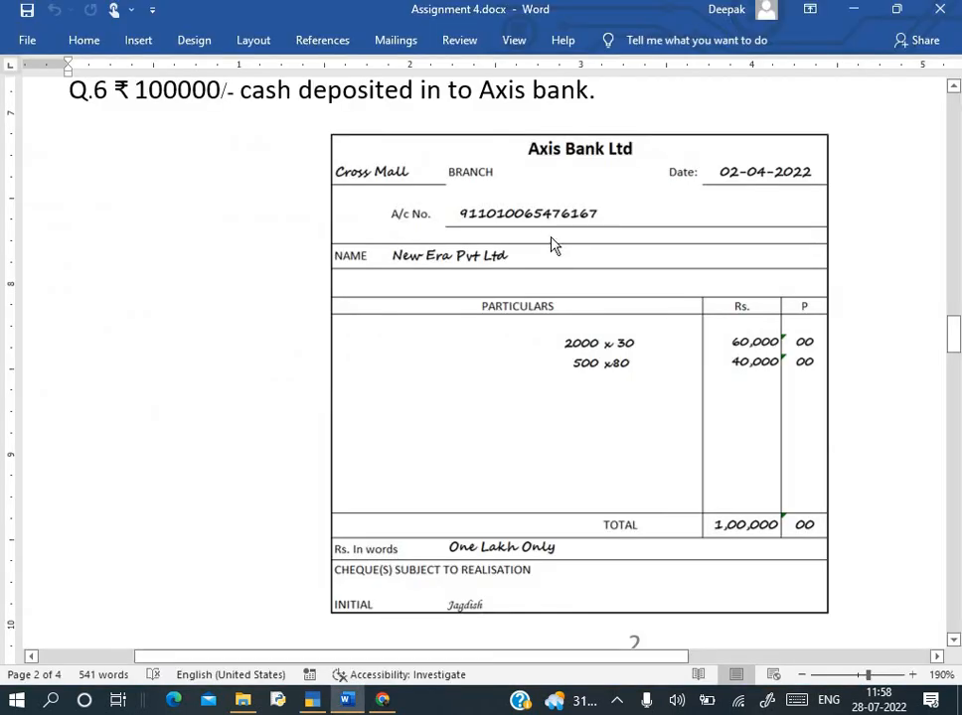
pyautogui.hotkey('alt', 'Tab')
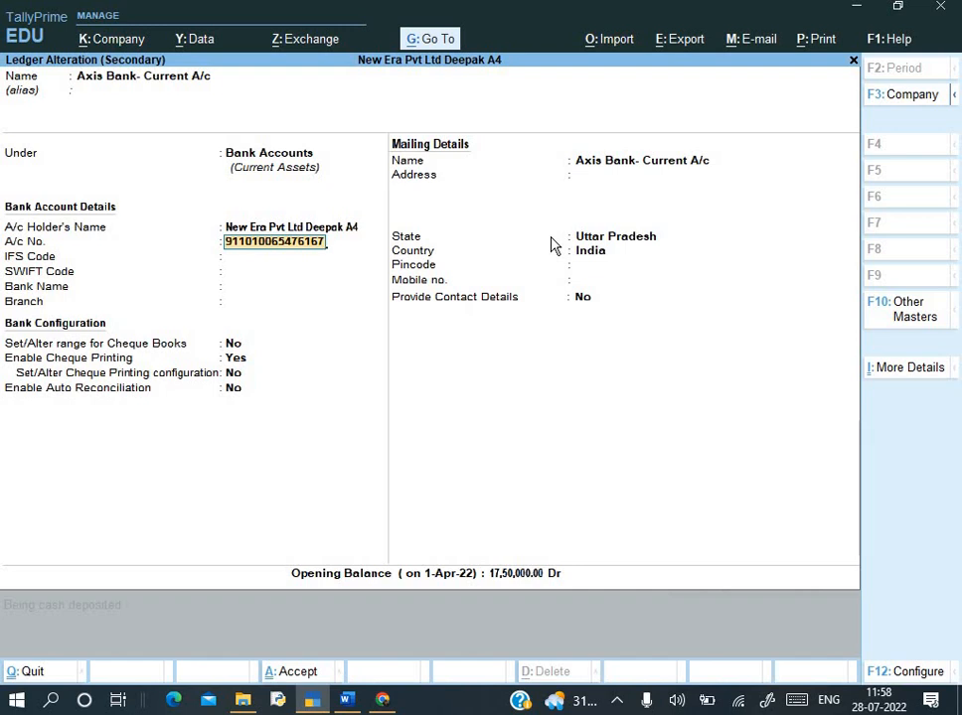
pyautogui.press('Return')
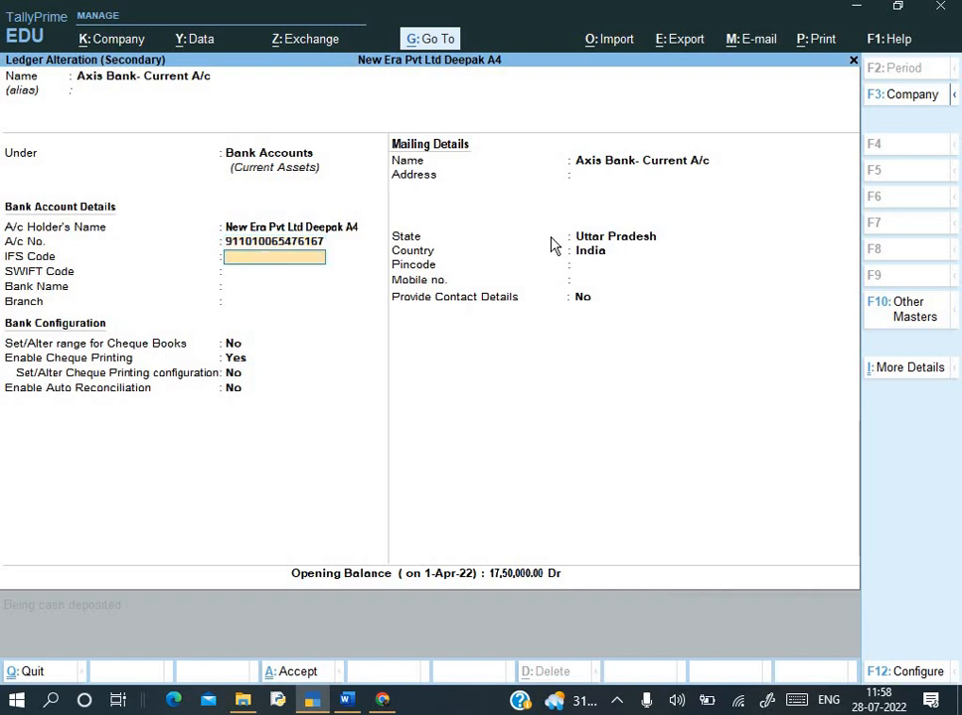
pyautogui.press('Return')
pyautogui.press('Return')
pyautogui.press('Return')
pyautogui.press('Return')
pyautogui.press('Return')
pyautogui.press('Return')
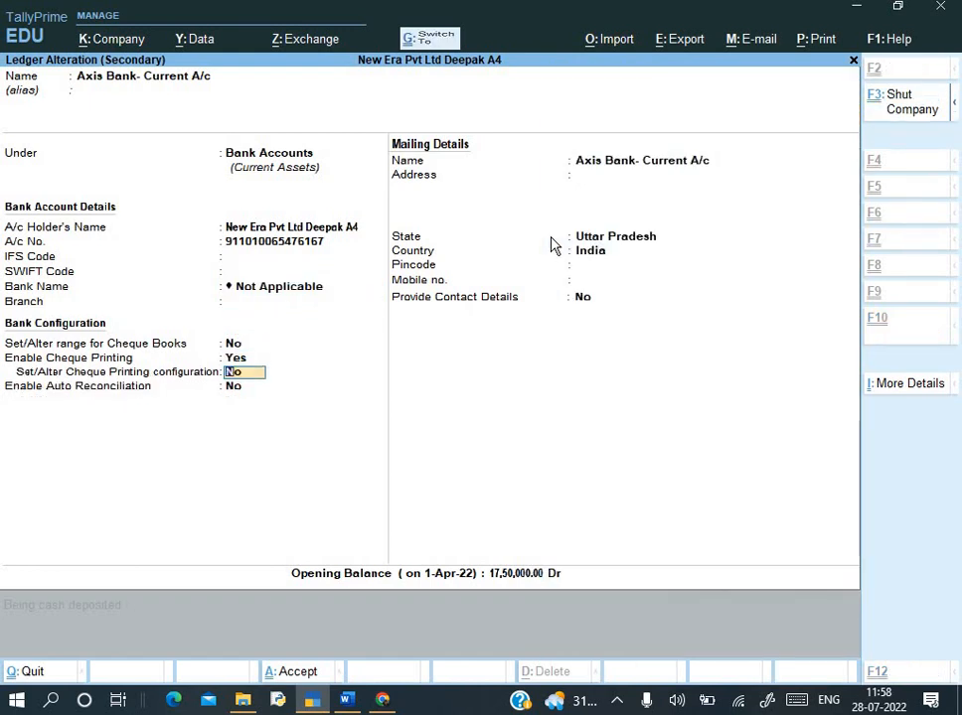
# - Accept the Axis Bank ledger, then save the 1,00,000 Contra voucher through bank allocation and cash denominations
pyautogui.hotkey('ctrl', 'a')
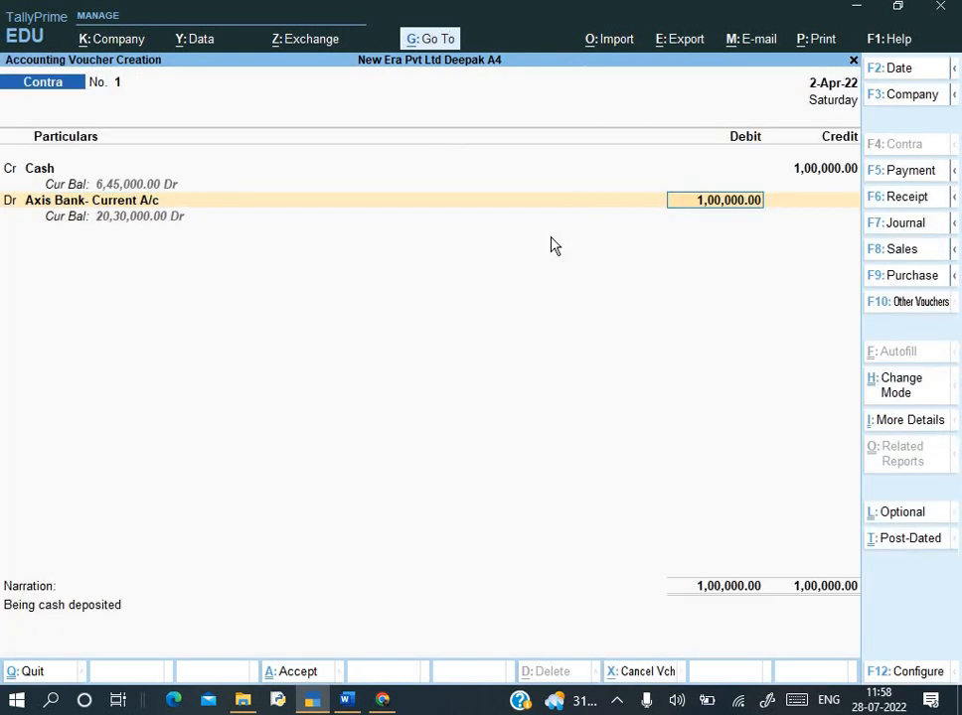
pyautogui.press('Return')
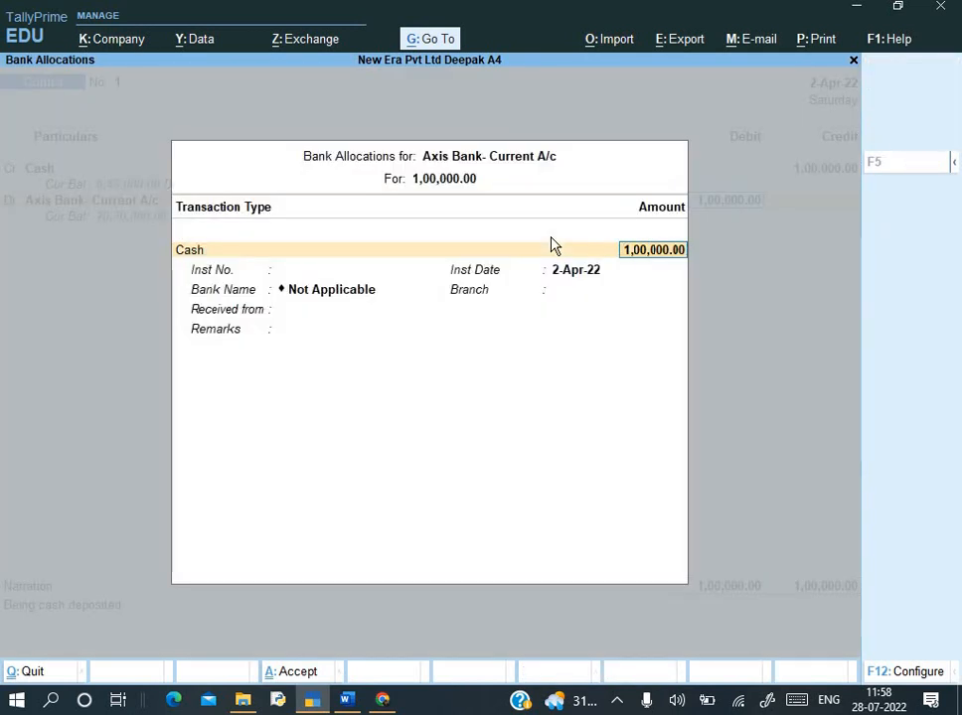
pyautogui.press('Return')
pyautogui.press('Return')
pyautogui.press('Return')
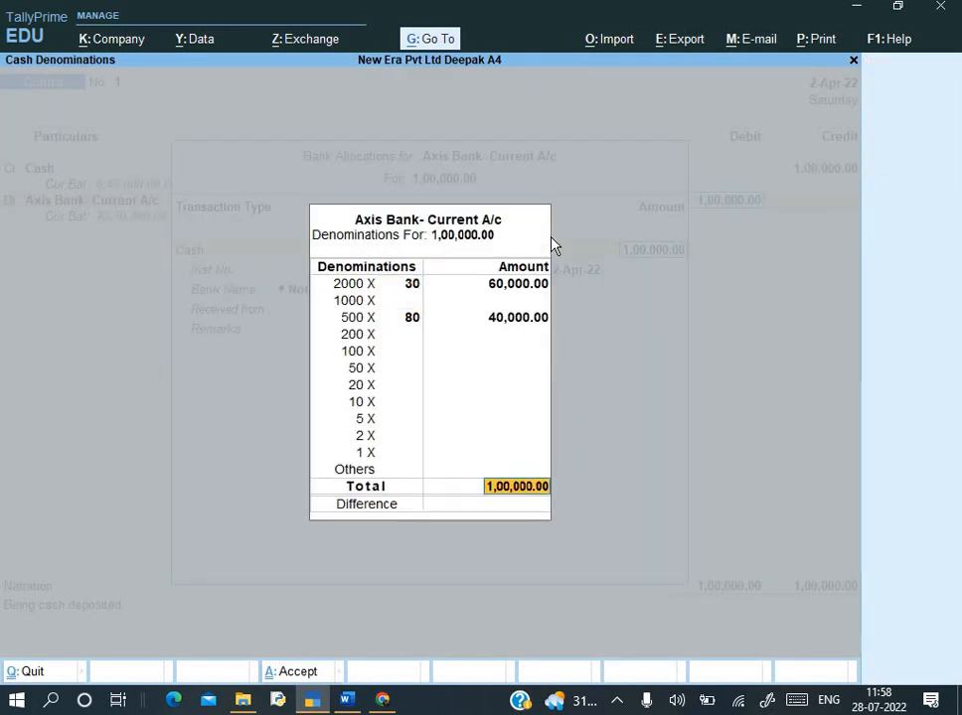
pyautogui.press('Return')
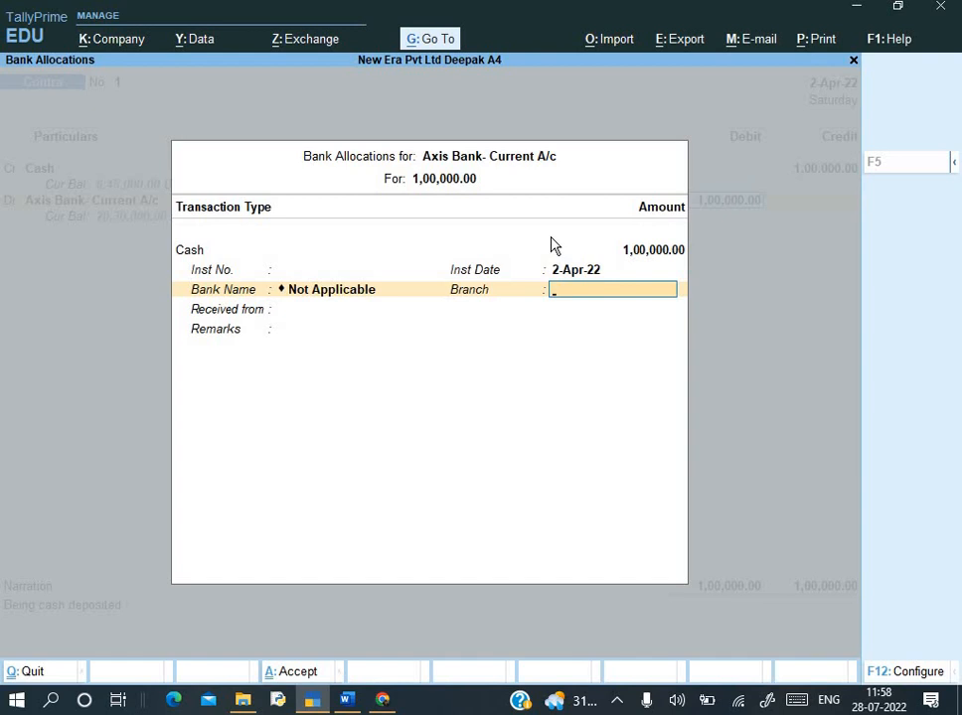
pyautogui.press('Return')
pyautogui.press('Return')
pyautogui.press('Return')
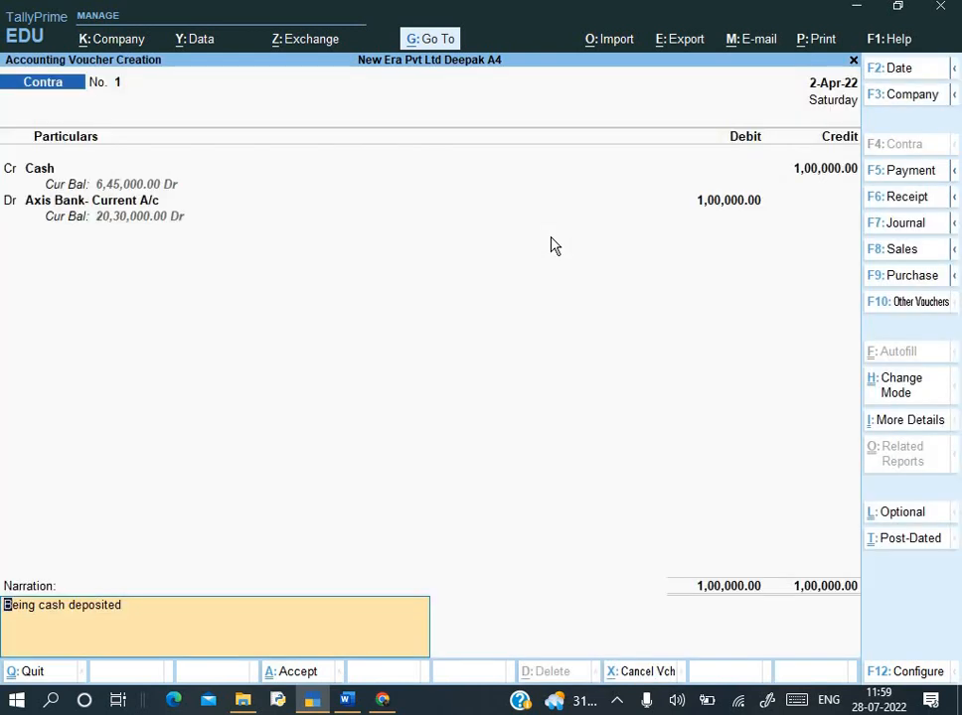
pyautogui.press('Return')
pyautogui.press('Return')
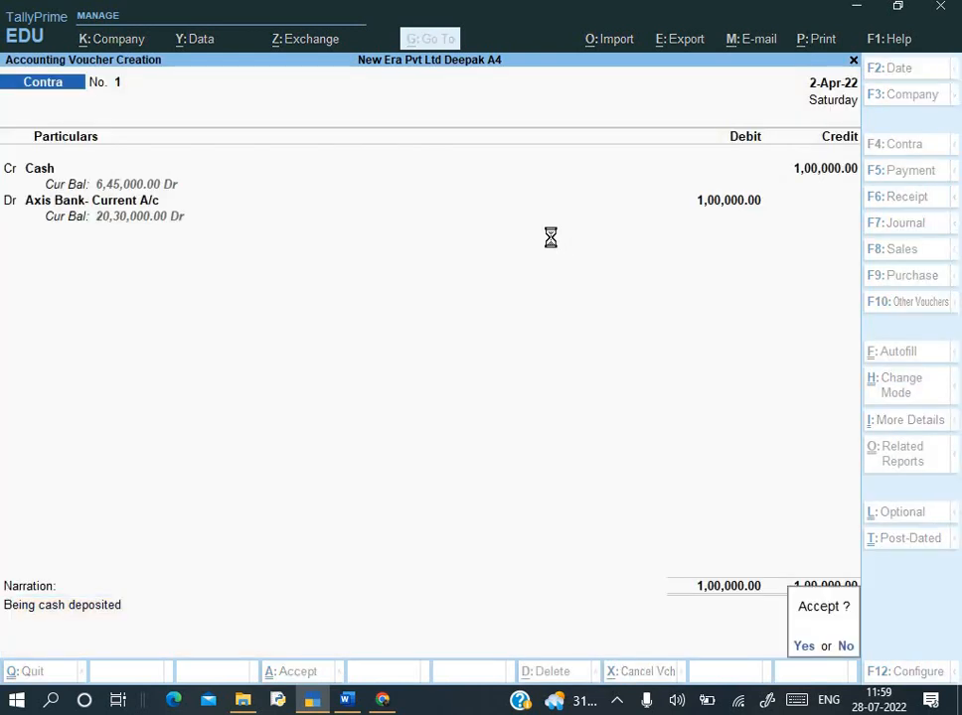
pyautogui.hotkey('alt', 'Tab')
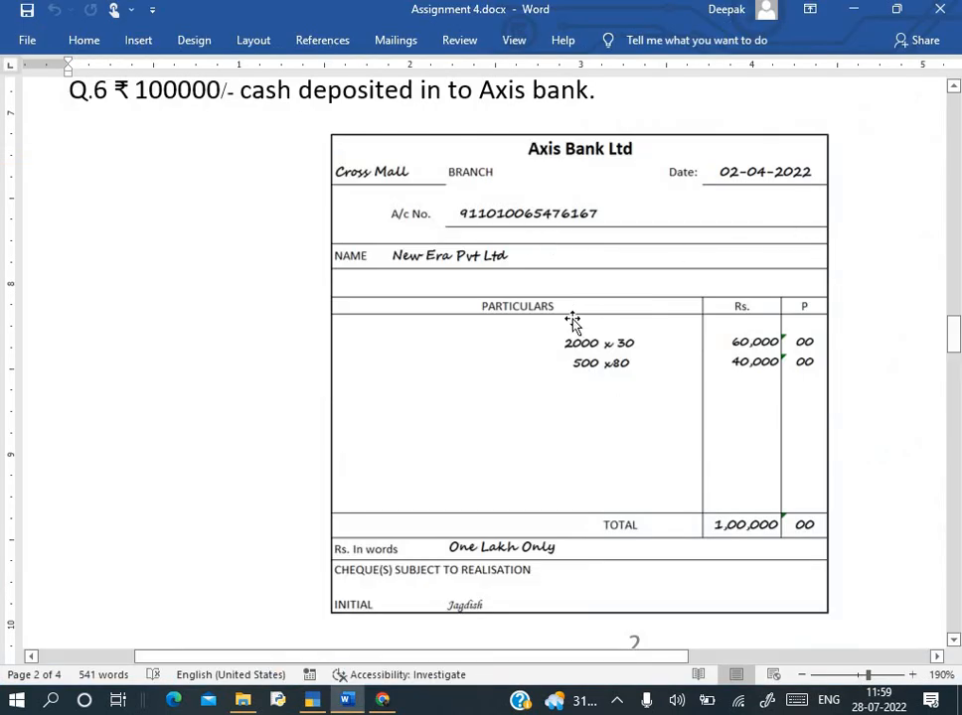
# - Read Q.7 in the Word assignment, marking the words 'office expense'
pyautogui.scroll(-5, 572, 321)
pyautogui.scroll(6, 285, 426)
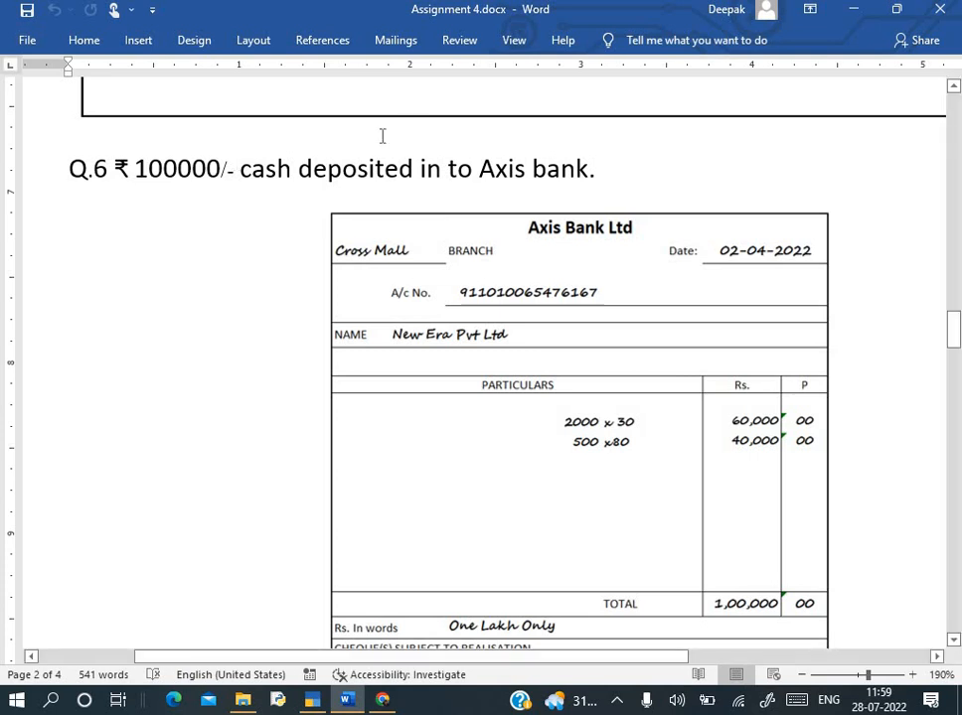
pyautogui.scroll(-4, 268, 83)
pyautogui.scroll(-6, 440, 257)
pyautogui.scroll(2, 440, 258)
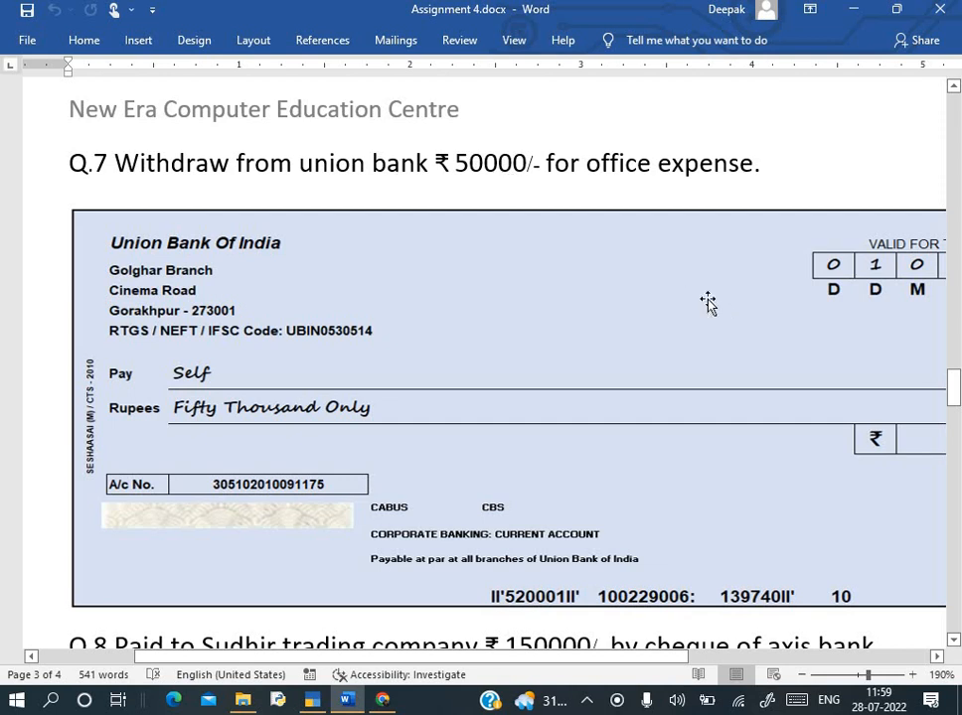
pyautogui.scroll(-2, 708, 306)
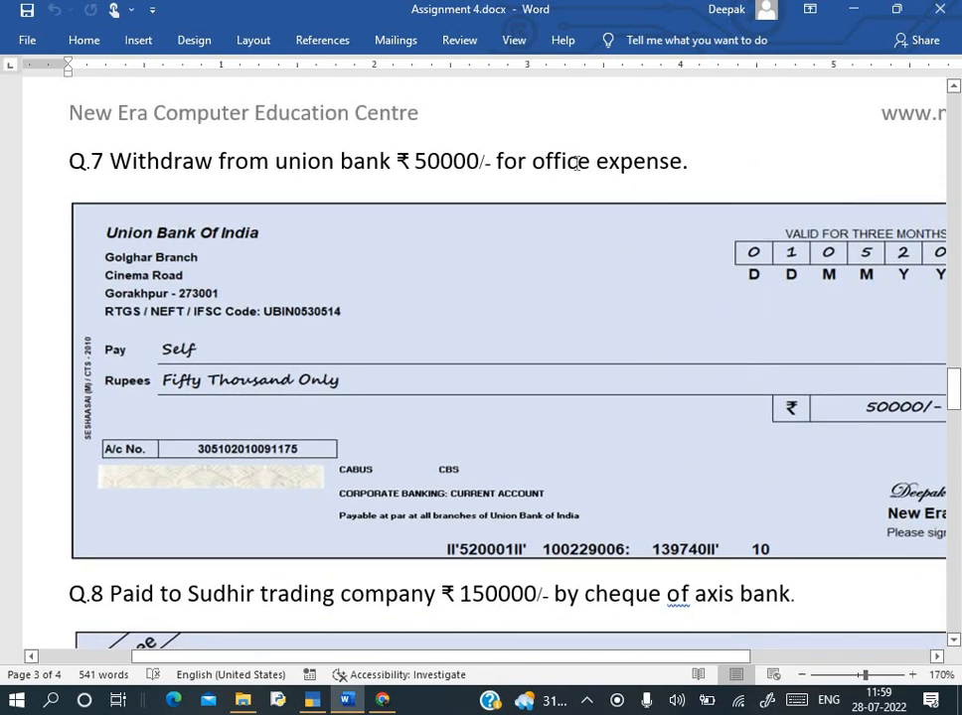
pyautogui.moveTo(533, 162); pyautogui.dragTo(682, 167)
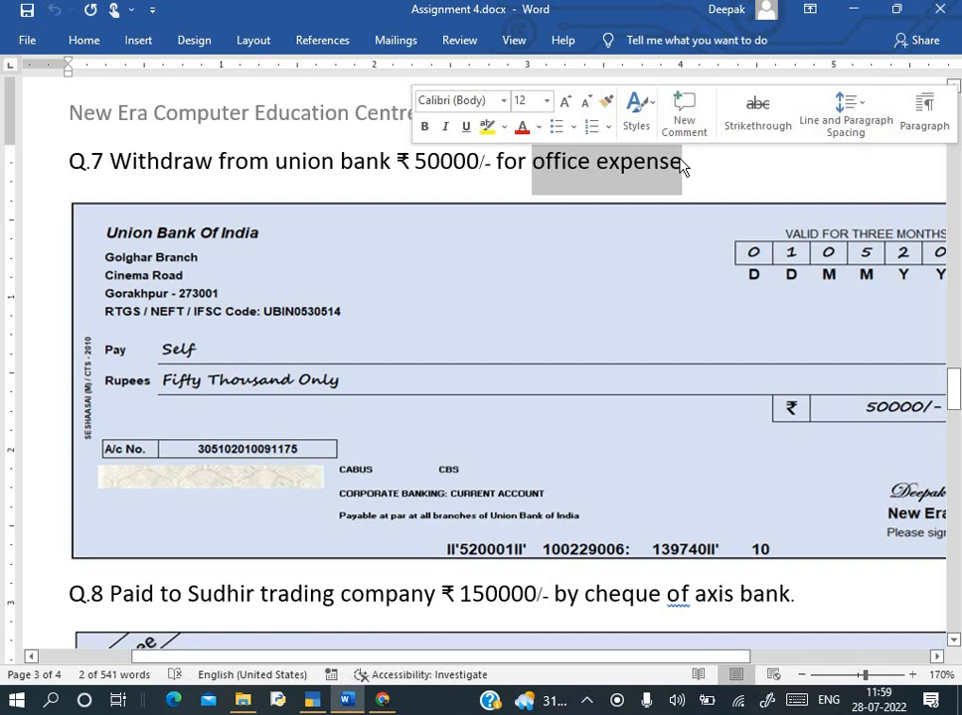
pyautogui.click(392, 181)
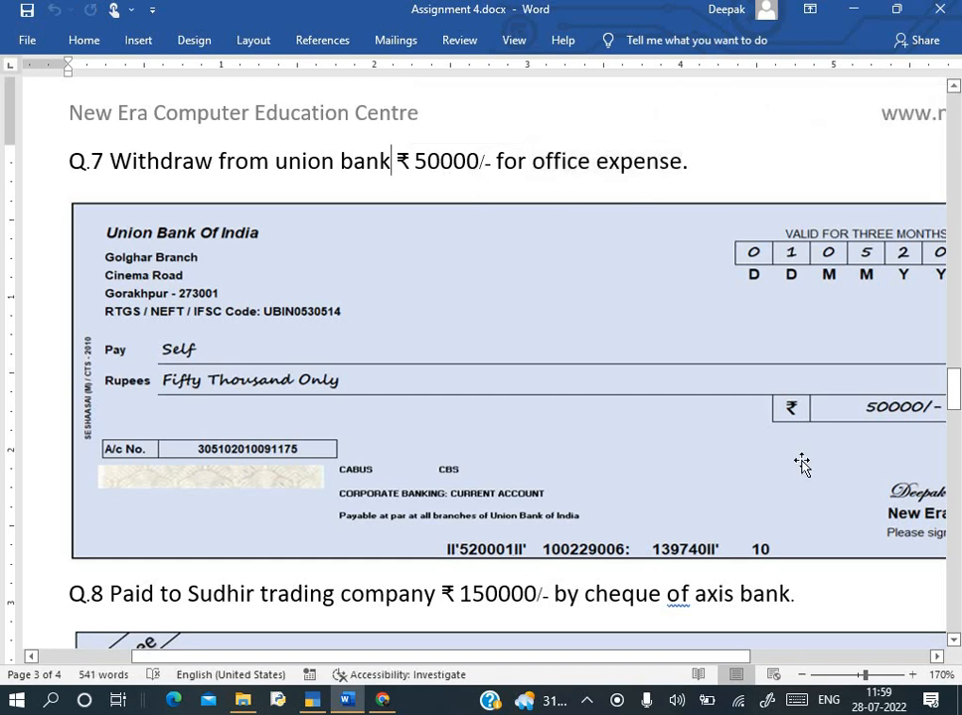
# - Examine the ₹50000 Union Bank self-cheque, then return to the blank Contra voucher
pyautogui.scroll(-2, 806, 471)
pyautogui.hscroll(3, 602, 666)
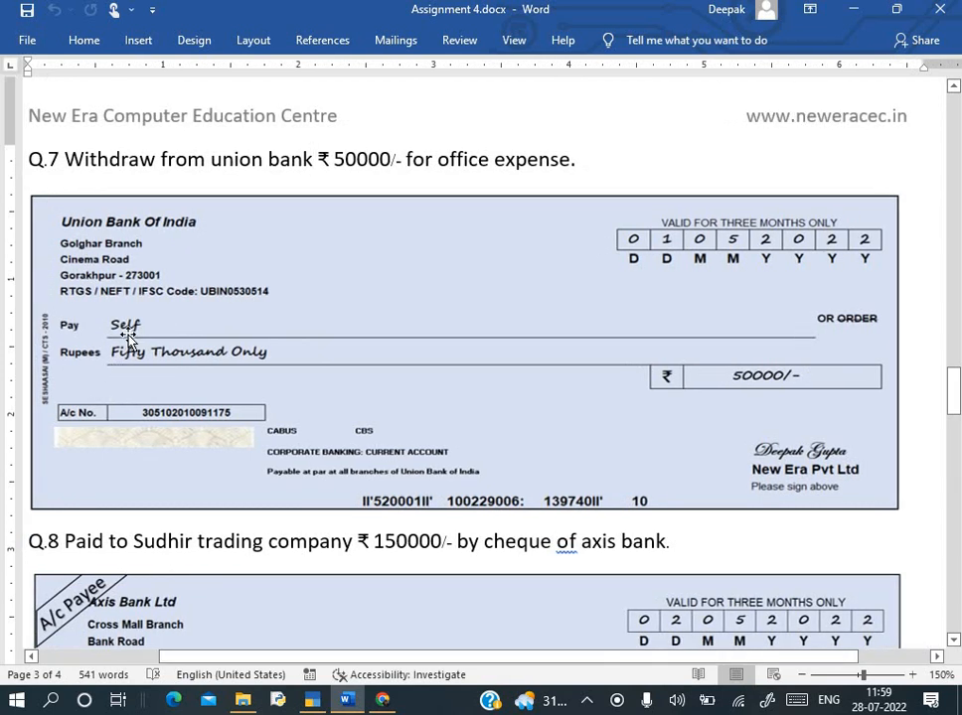
pyautogui.scroll(5, 157, 330)
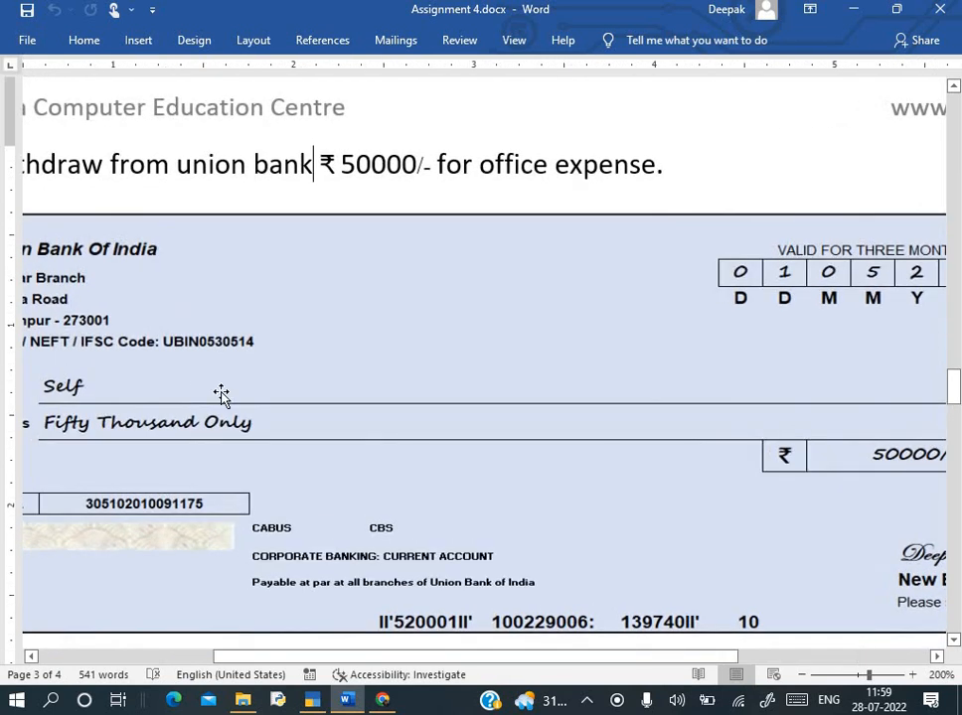
pyautogui.hscroll(-5, 219, 396)
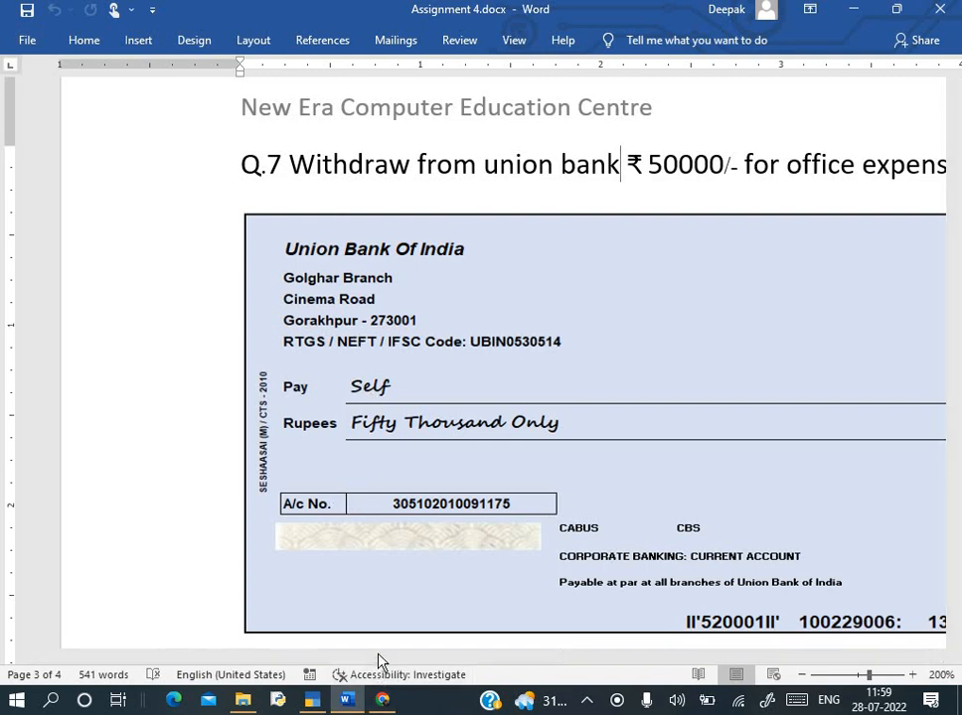
pyautogui.hscroll(4, 407, 658)
pyautogui.moveTo(527, 659); pyautogui.dragTo(614, 654)
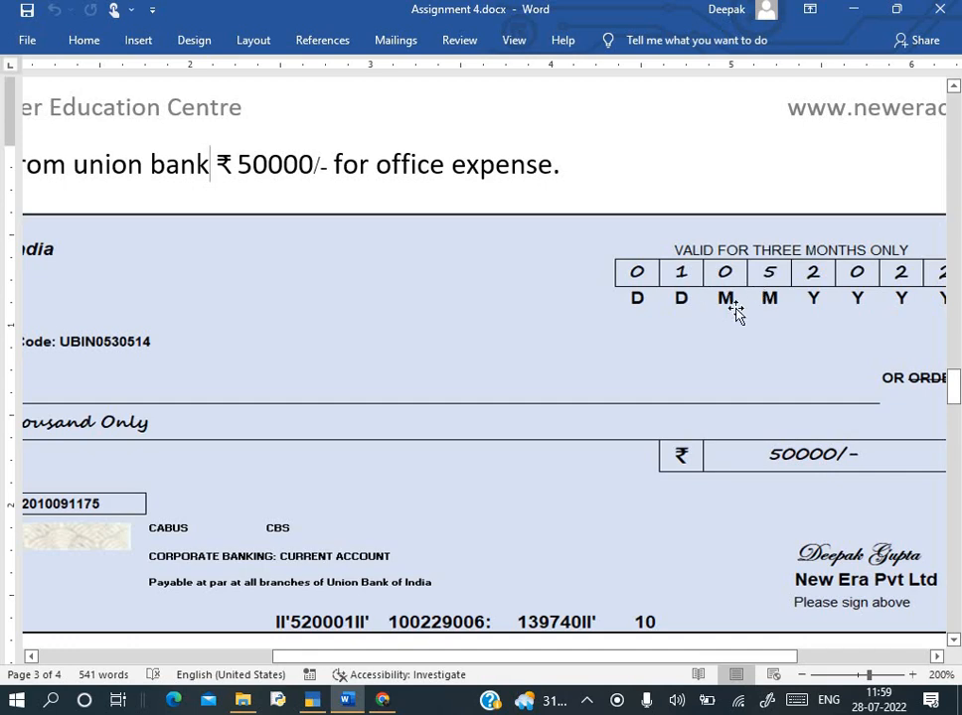
pyautogui.hotkey('alt', 'Tab')
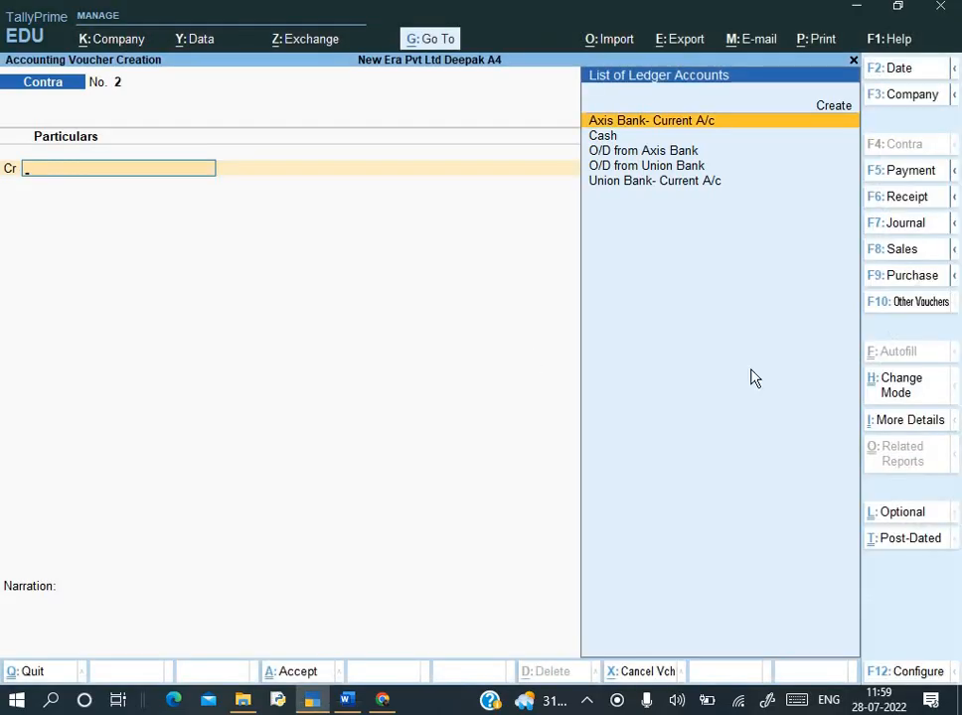
pyautogui.hotkey('alt', 'Tab')
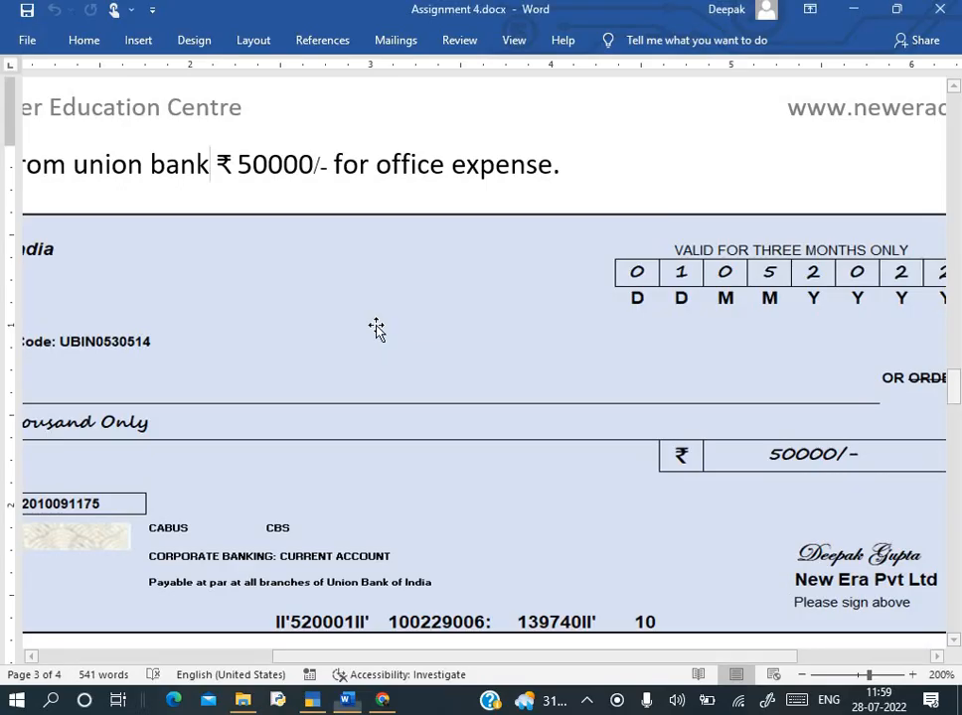
pyautogui.scroll(2, 382, 328)
pyautogui.hscroll(-3, 377, 327)
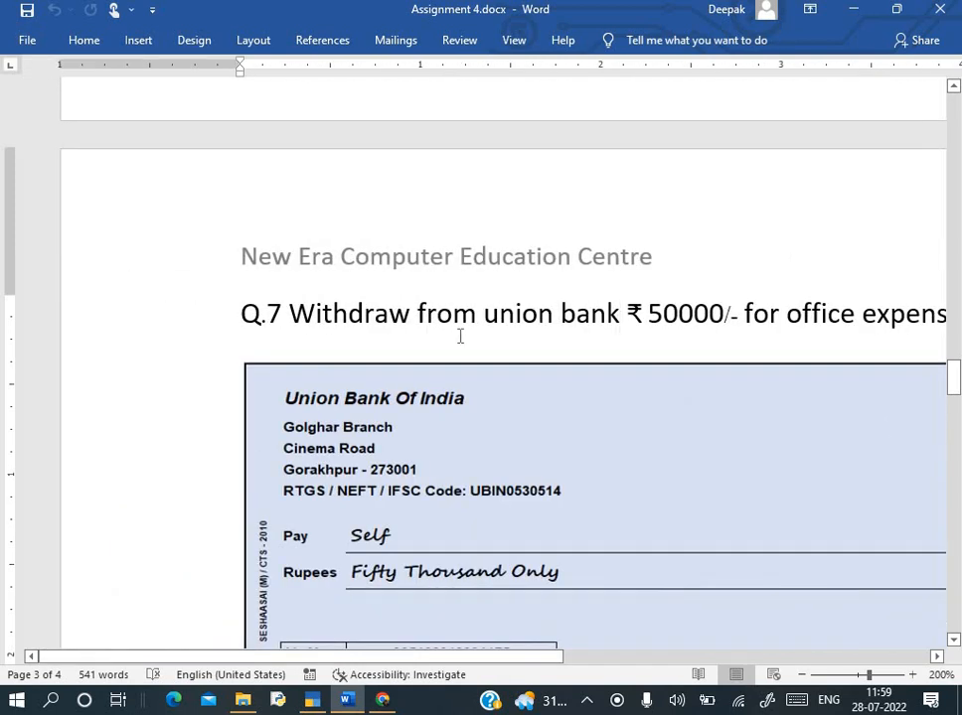
pyautogui.hscroll(5, 460, 336)
pyautogui.hscroll(1, 460, 336)
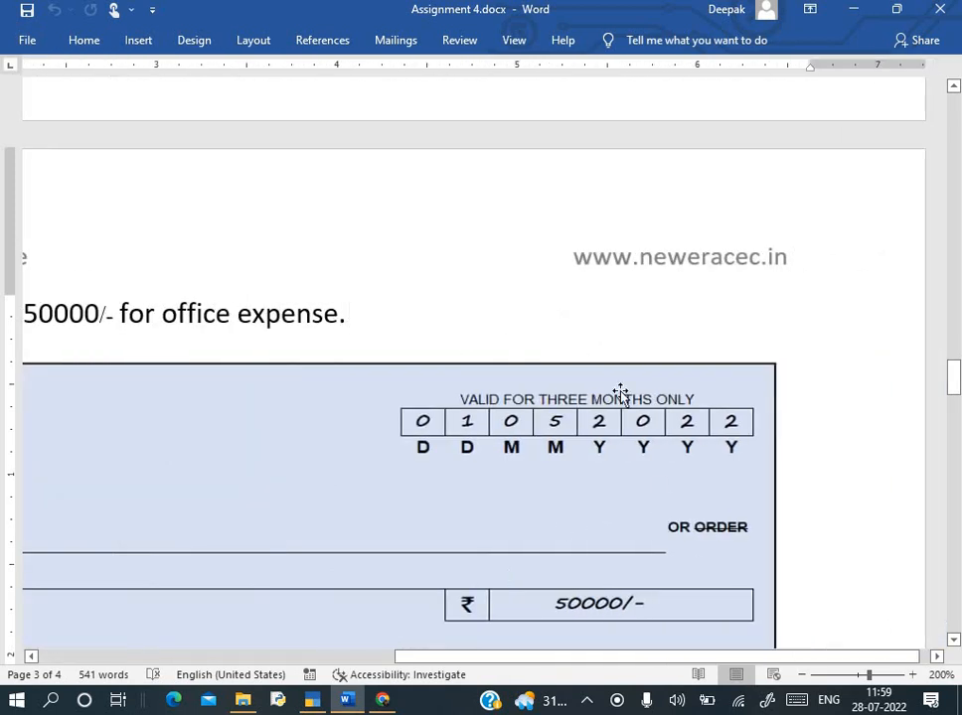
pyautogui.hotkey('alt', 'Tab')
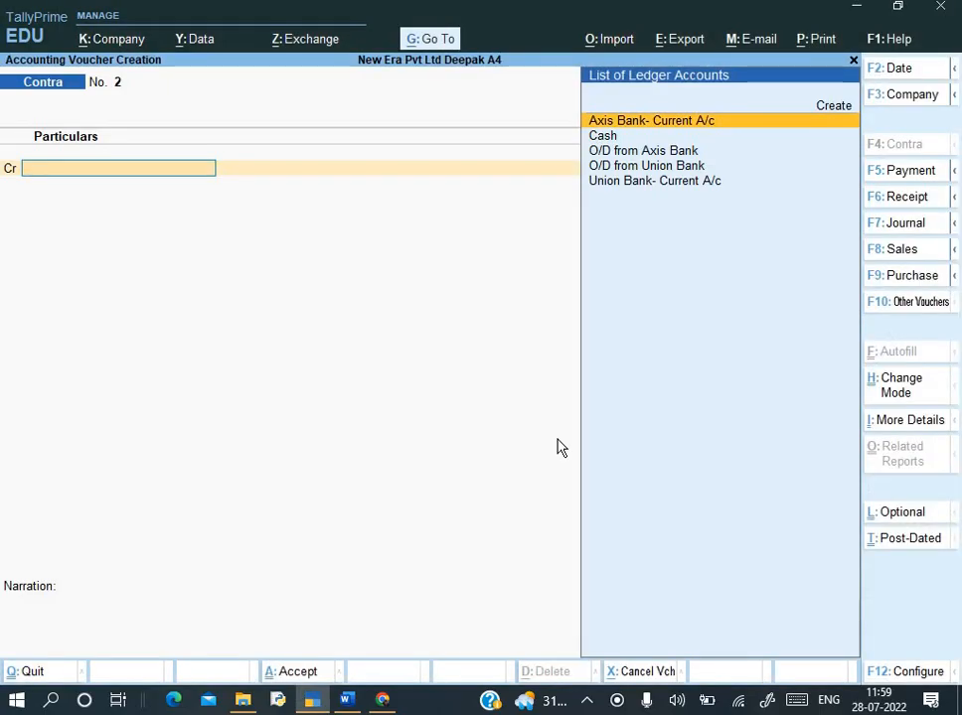
# - Date Contra No. 2 as 1-May-22 and credit Union Bank- Current A/c with 50,000
pyautogui.press('F2')
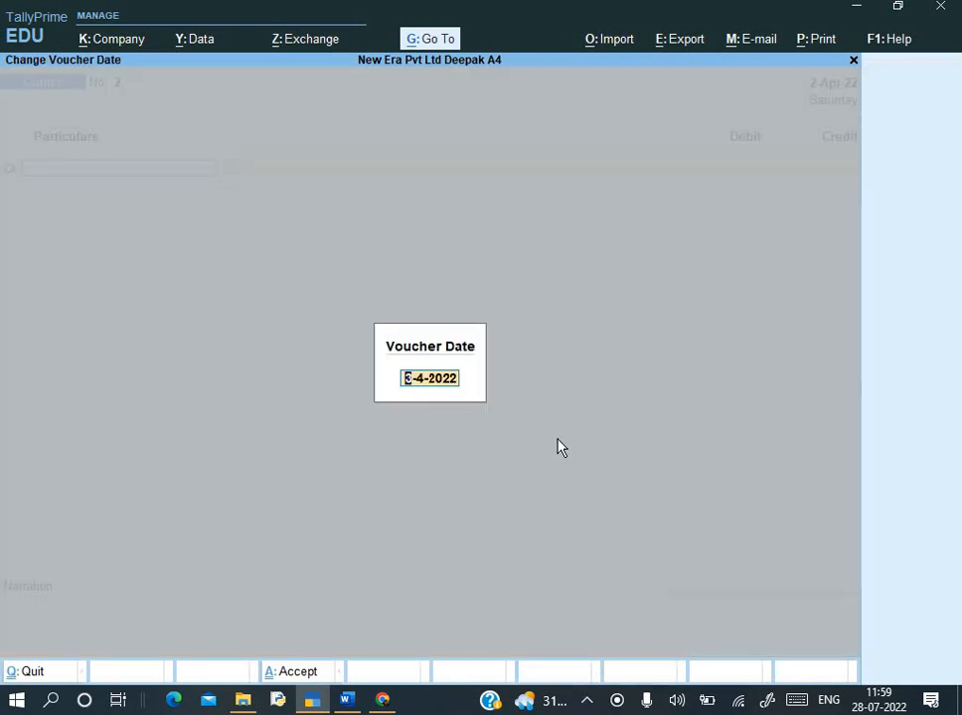
pyautogui.write('1-5')
pyautogui.press('Return')
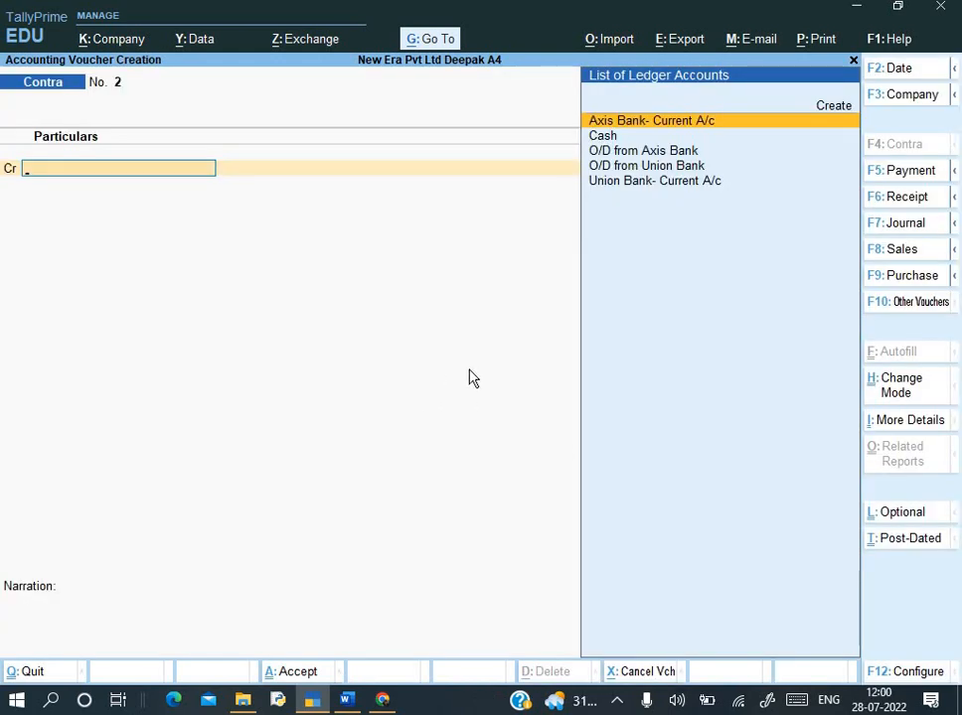
pyautogui.press('Down')
pyautogui.press('Down')
pyautogui.press('Down')
pyautogui.press('Down')
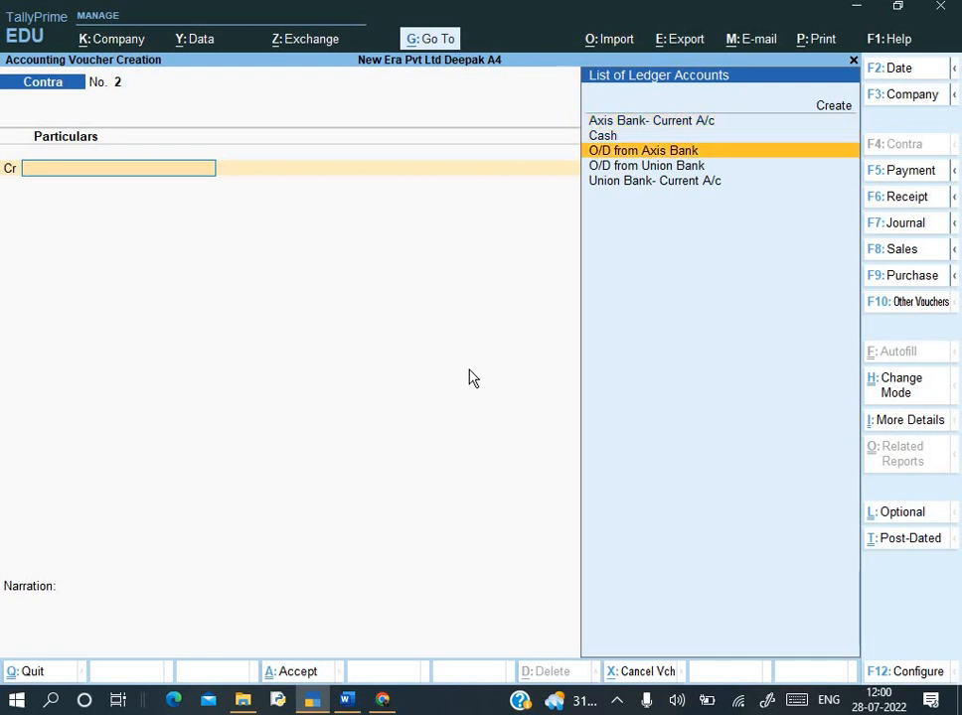
pyautogui.press('Return')
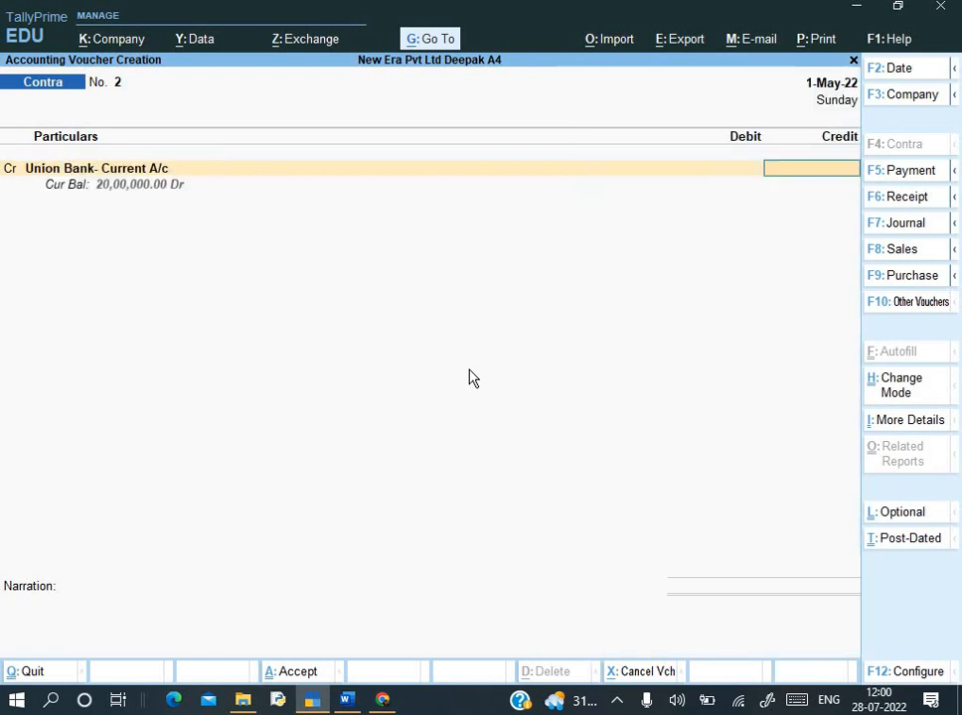
pyautogui.write('50,000')
pyautogui.press('Return')
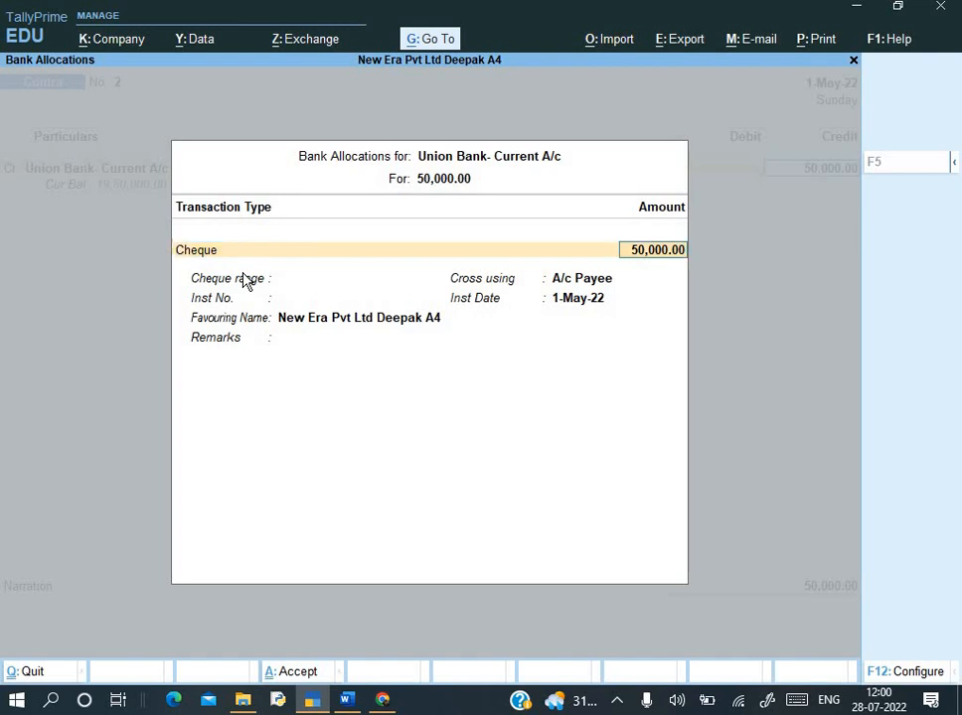
# - Record the Union Bank cheque with no crossing and instrument number 520001
pyautogui.press('Return')
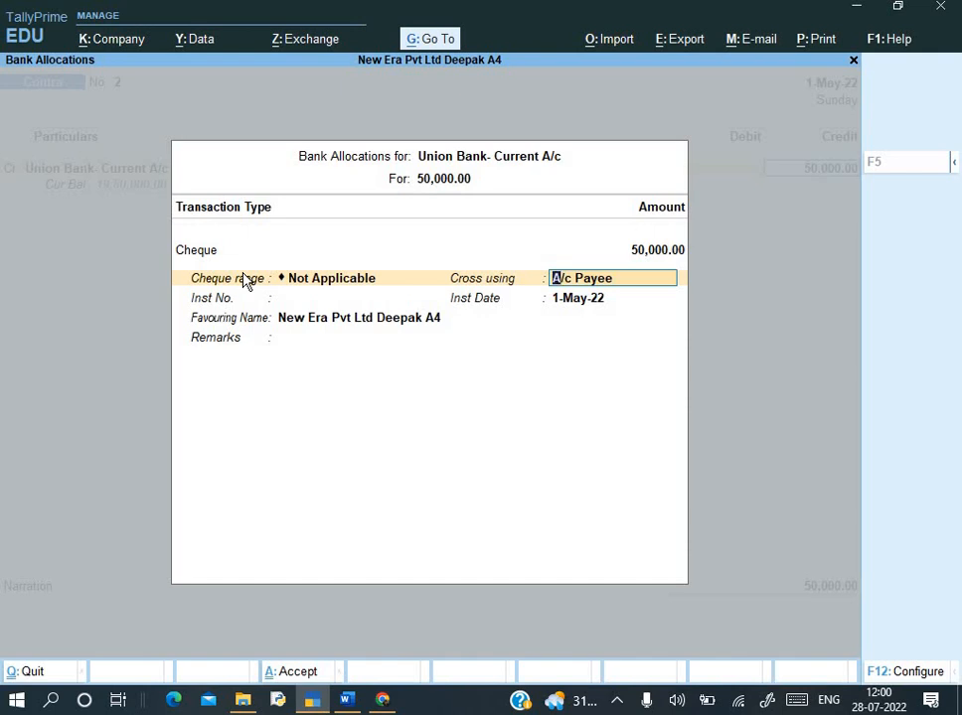
pyautogui.press('BackSpace')
pyautogui.press('Return')
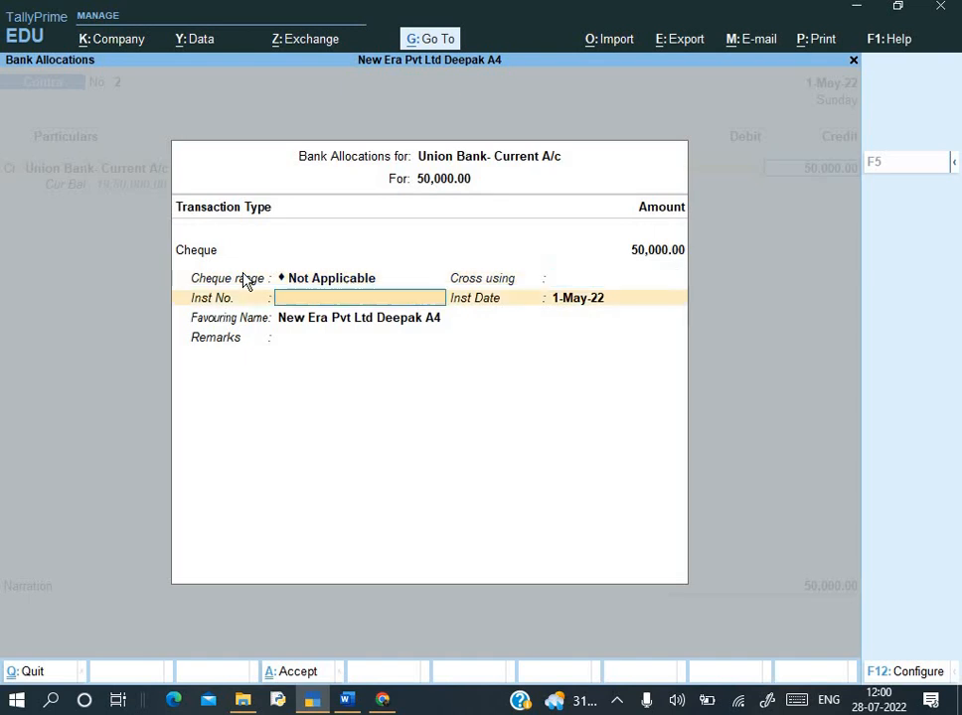
pyautogui.hotkey('alt', 'Tab')
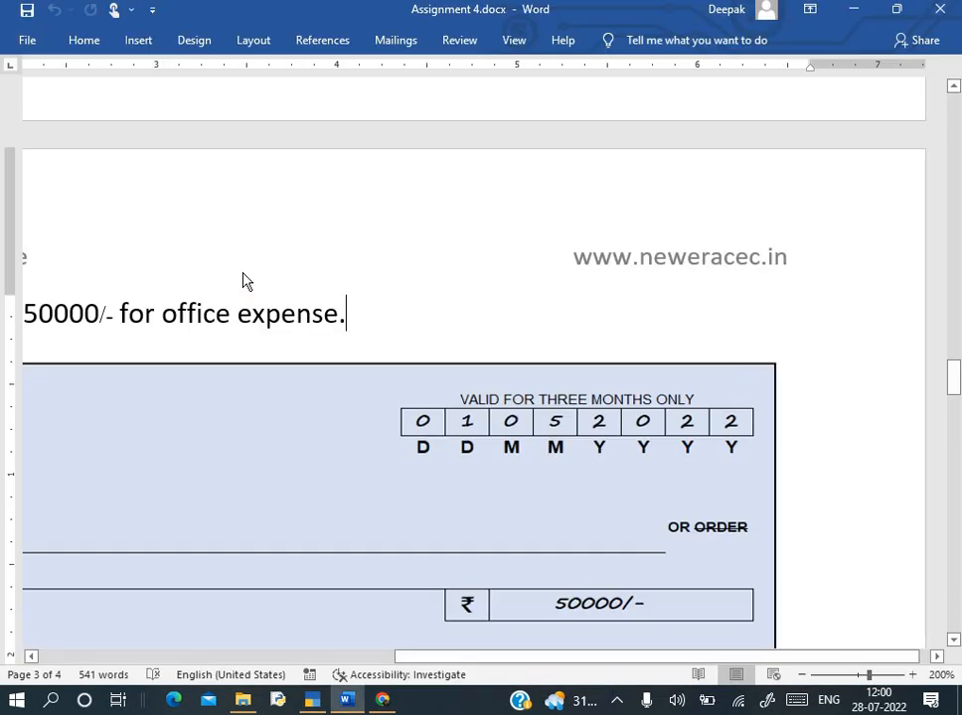
pyautogui.keyDown('ctrl'); pyautogui.scroll(-5, 554, 429); pyautogui.keyUp('ctrl')
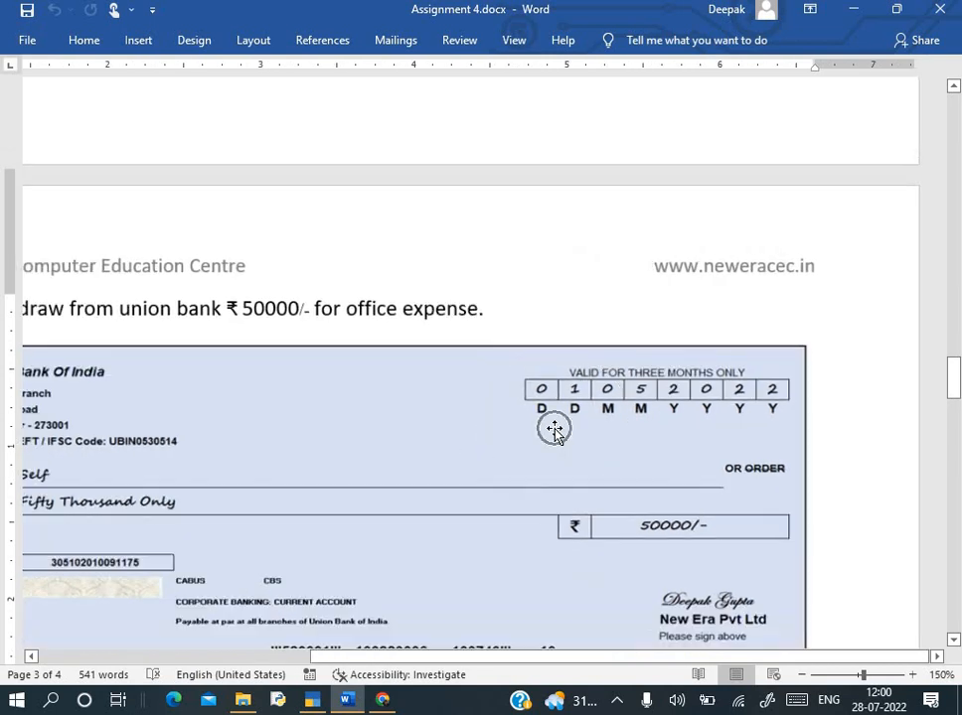
pyautogui.scroll(-3, 553, 432)
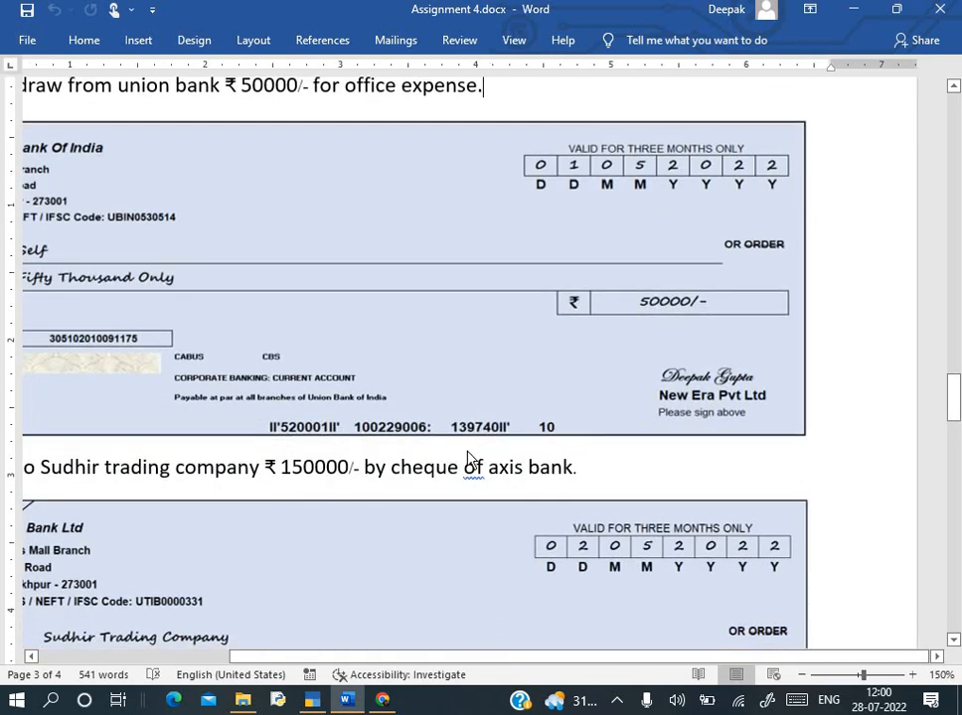
pyautogui.hotkey('alt', 'Tab')
pyautogui.write('520001')
pyautogui.press('Return')
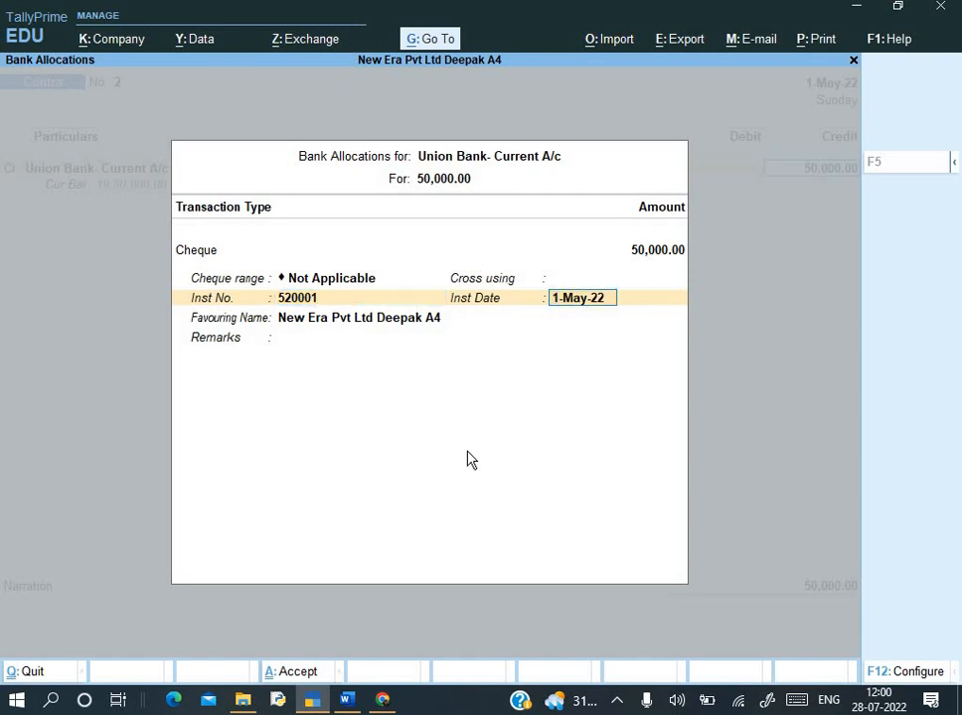
# - Keep instrument date 1-May-22, favour Self, add remark 'Office us', and accept the allocation
pyautogui.press('Return')
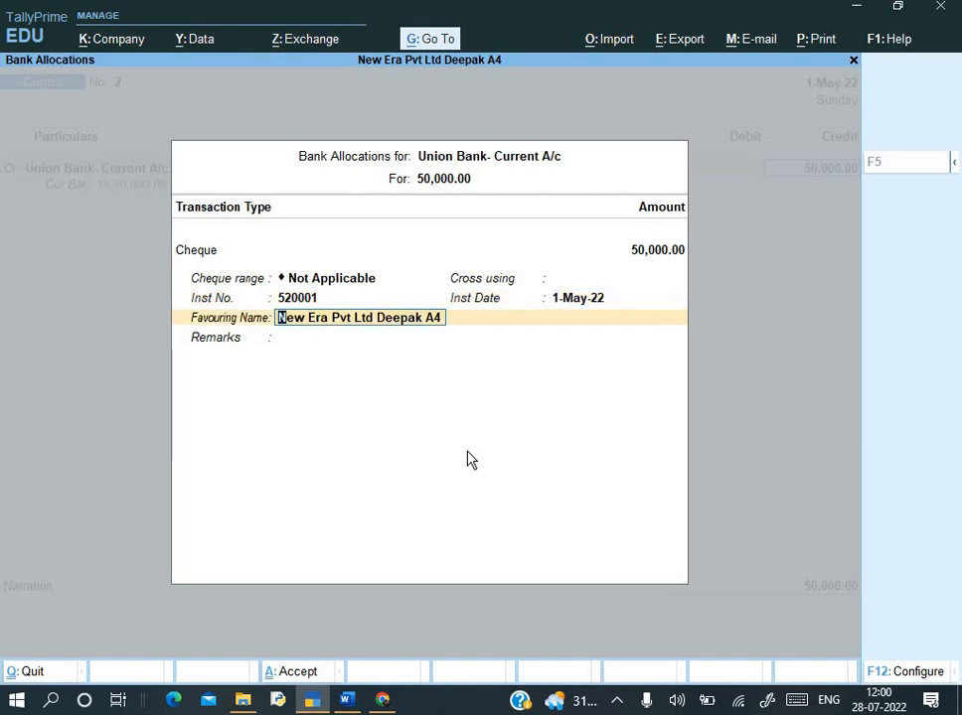
pyautogui.write('Self')
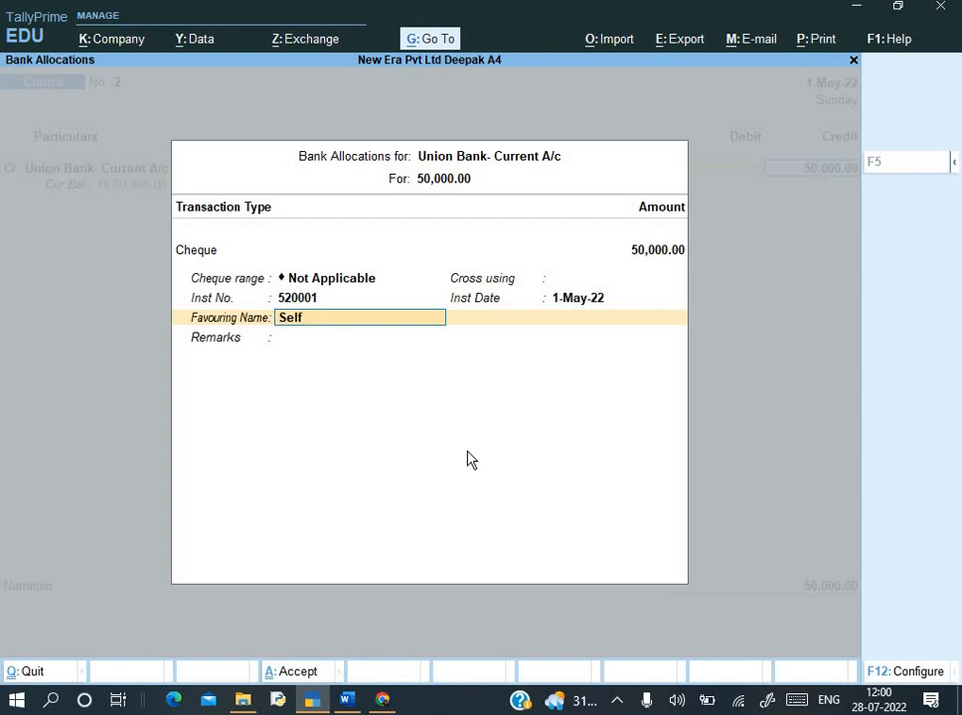
pyautogui.press('Return')
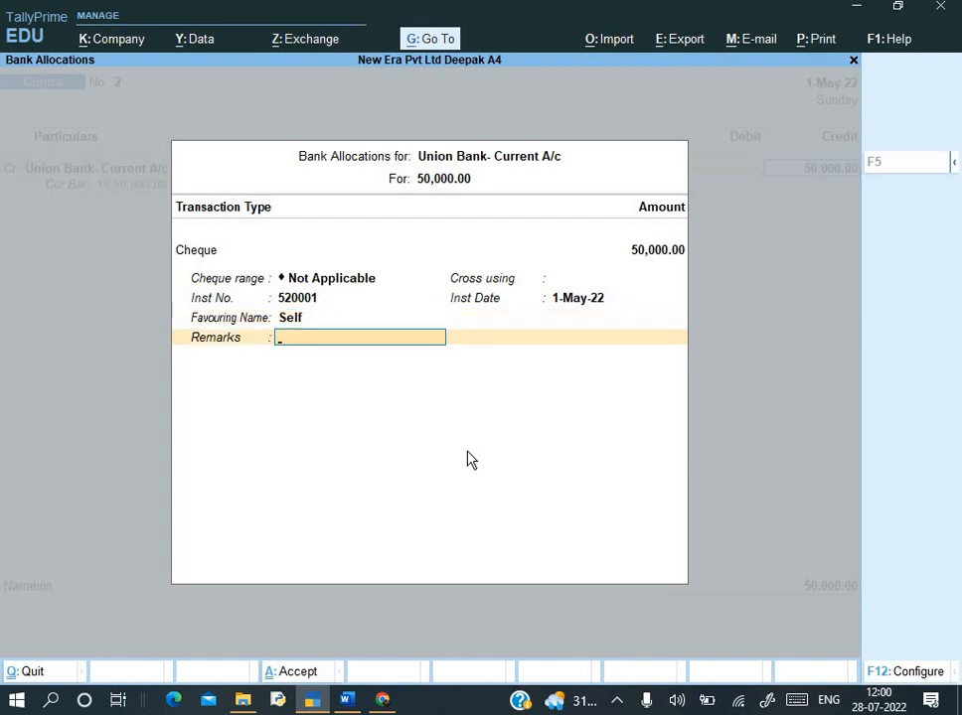
pyautogui.write('Office us')
pyautogui.press('Return')
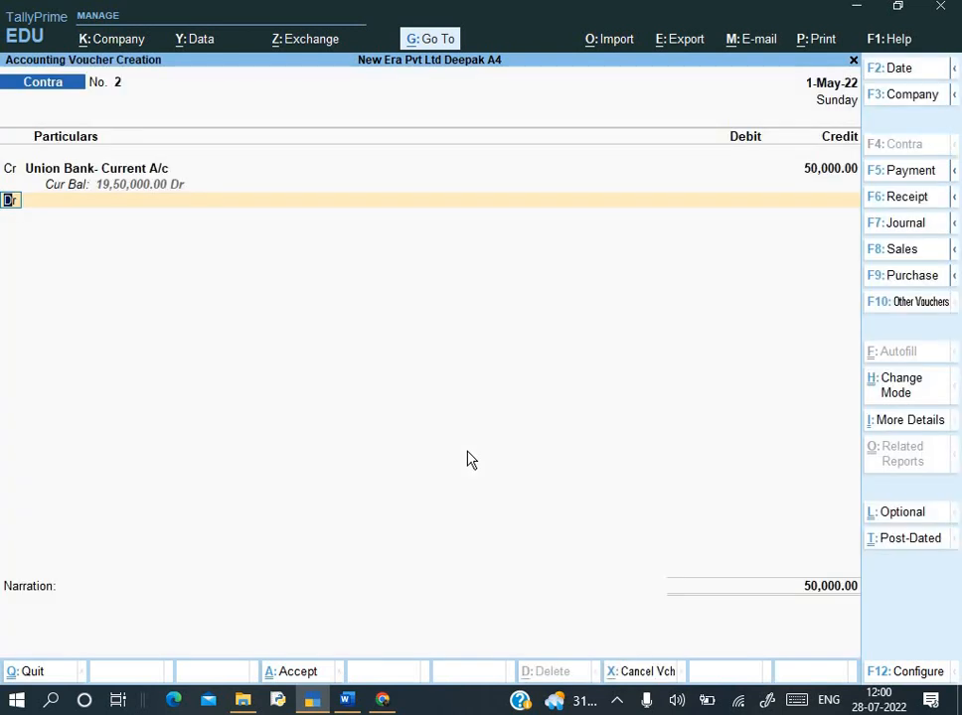
# - Debit Cash with 50,000.00 against the Union Bank credit
pyautogui.press('Return')
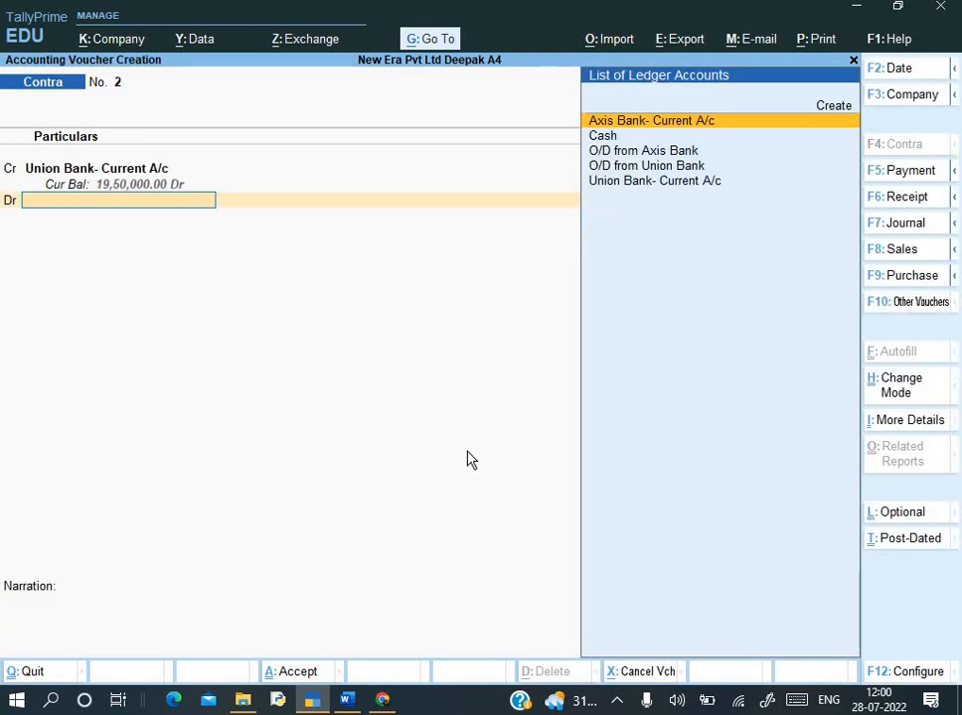
pyautogui.press('Down')
pyautogui.press('Down')
pyautogui.press('Down')
pyautogui.hotkey('alt', 'Tab')
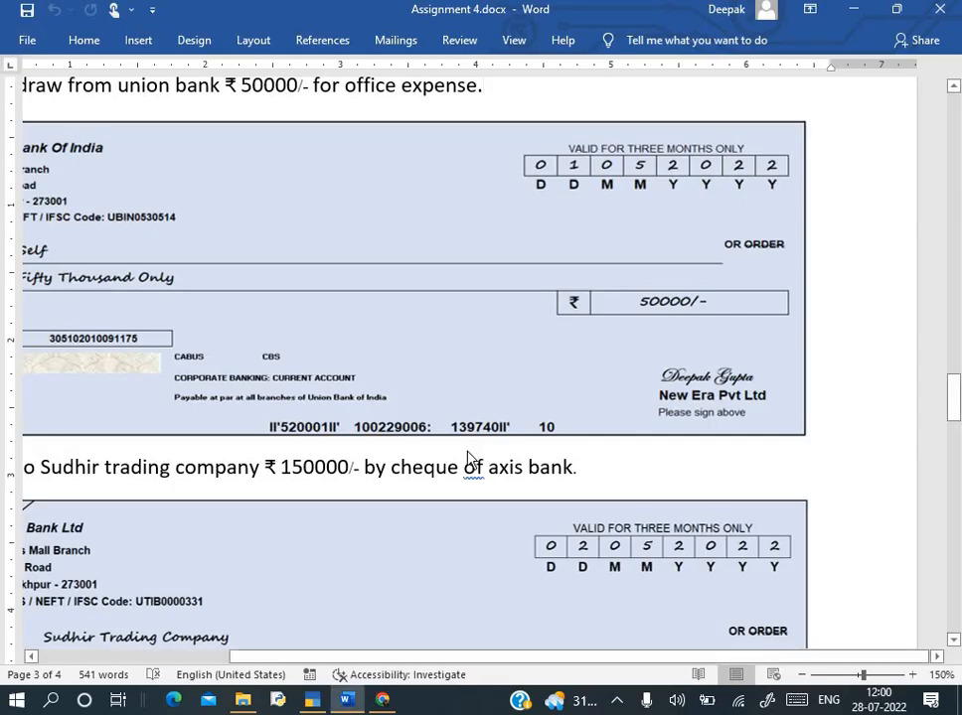
pyautogui.hotkey('alt', 'Tab')
pyautogui.press('Up')
pyautogui.press('Up')
pyautogui.press('Up')
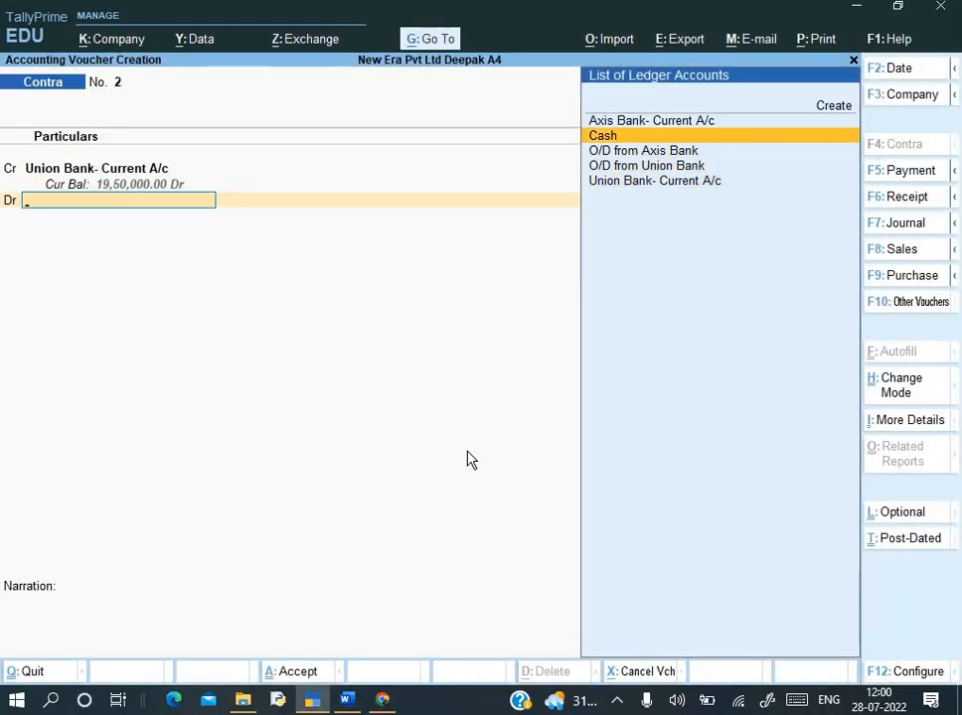
pyautogui.press('Return')
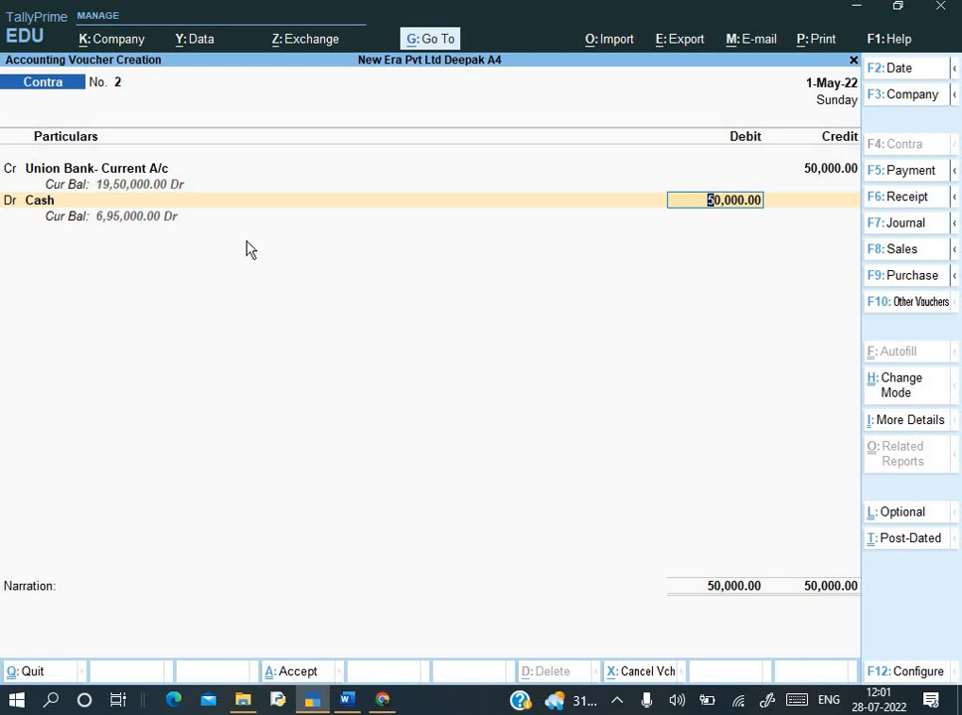
pyautogui.press('Return')
# - Add the cash withdrawal narration beginning 'Being' and bring up the Accept prompt
pyautogui.write('Being cash withdra')
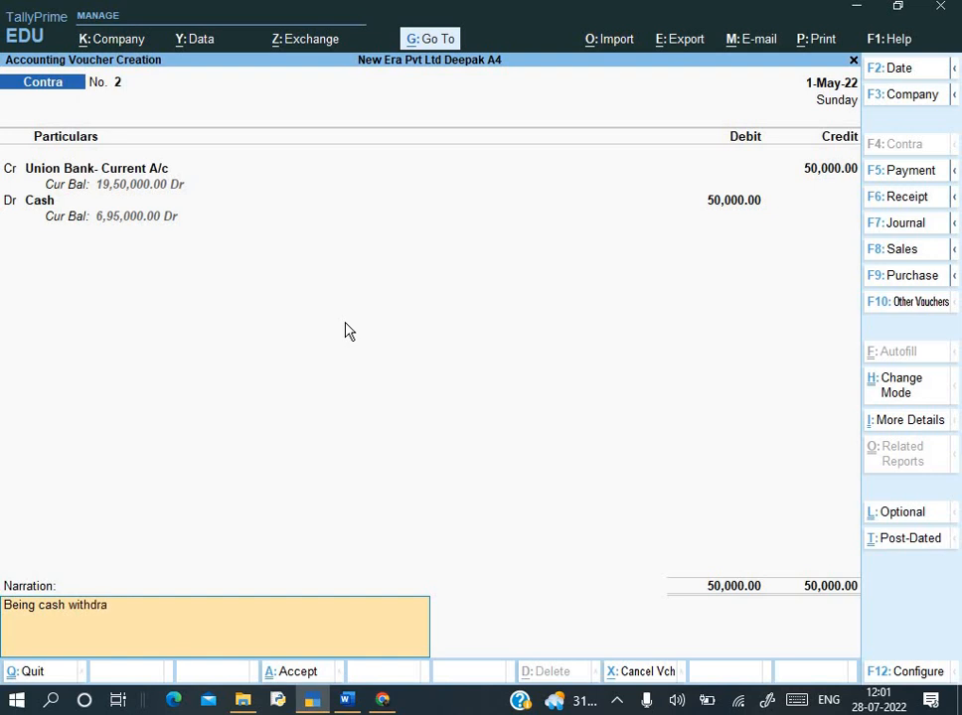
pyautogui.press('Return')
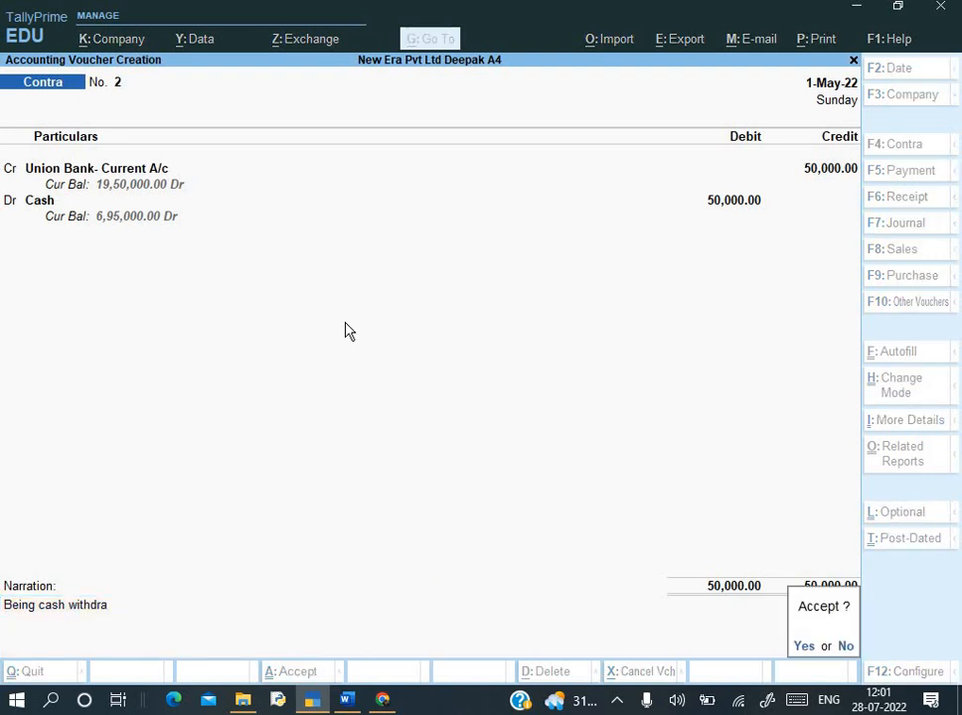
pyautogui.hotkey('alt', 'Tab')
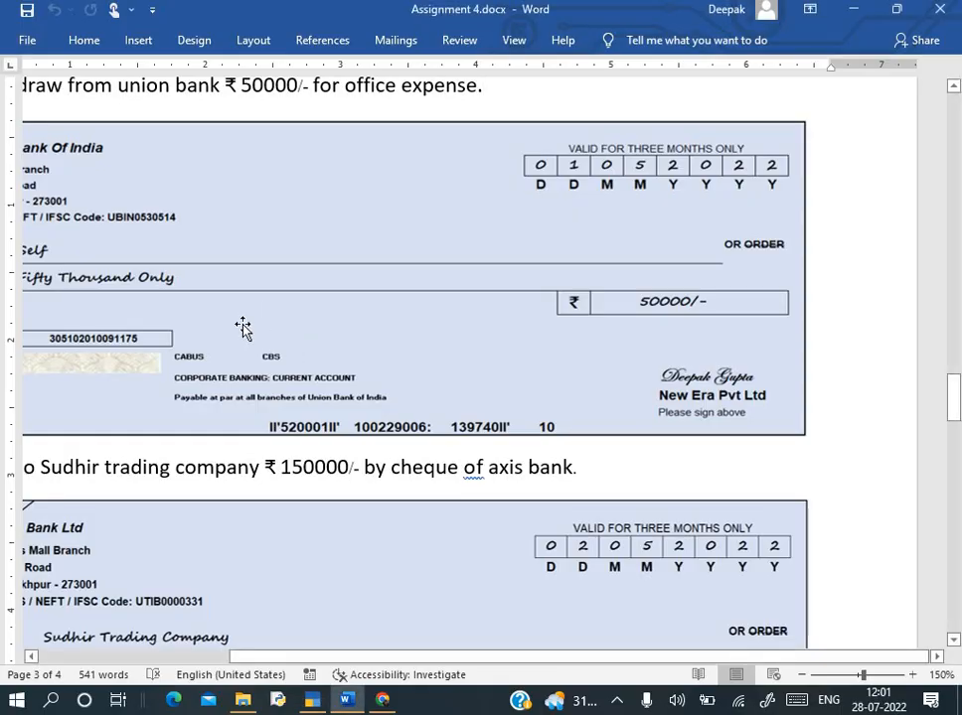
# - Recheck the Union Bank cheque in Word, then exit voucher entry to the Gateway of Tally
pyautogui.keyDown('ctrl'); pyautogui.scroll(-1, 242, 328); pyautogui.keyUp('ctrl')
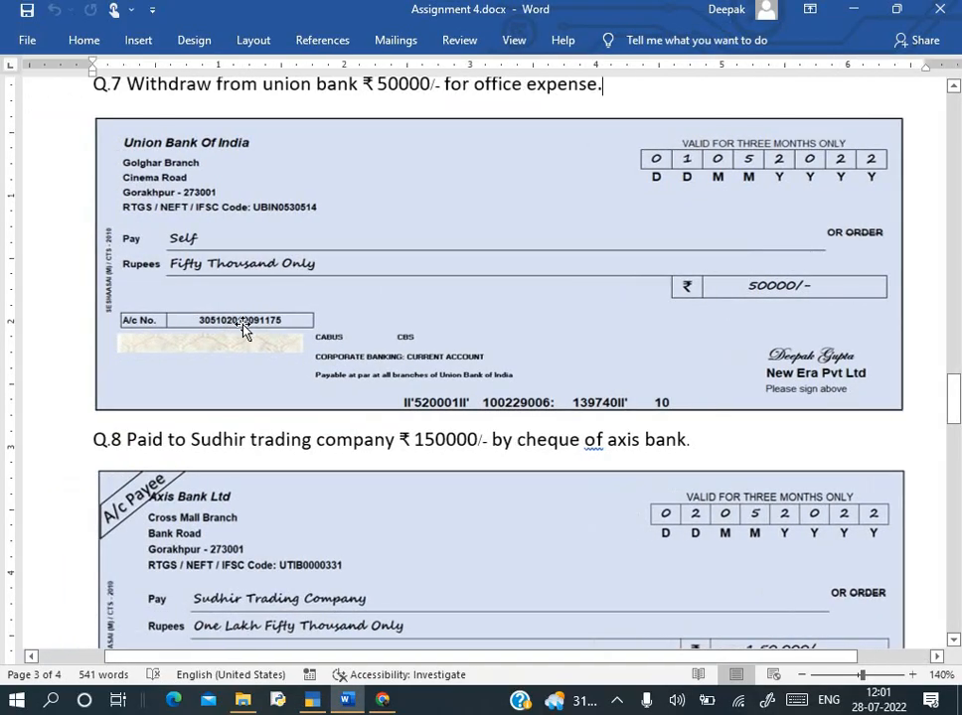
pyautogui.keyDown('ctrl'); pyautogui.scroll(2, 302, 242); pyautogui.keyUp('ctrl')
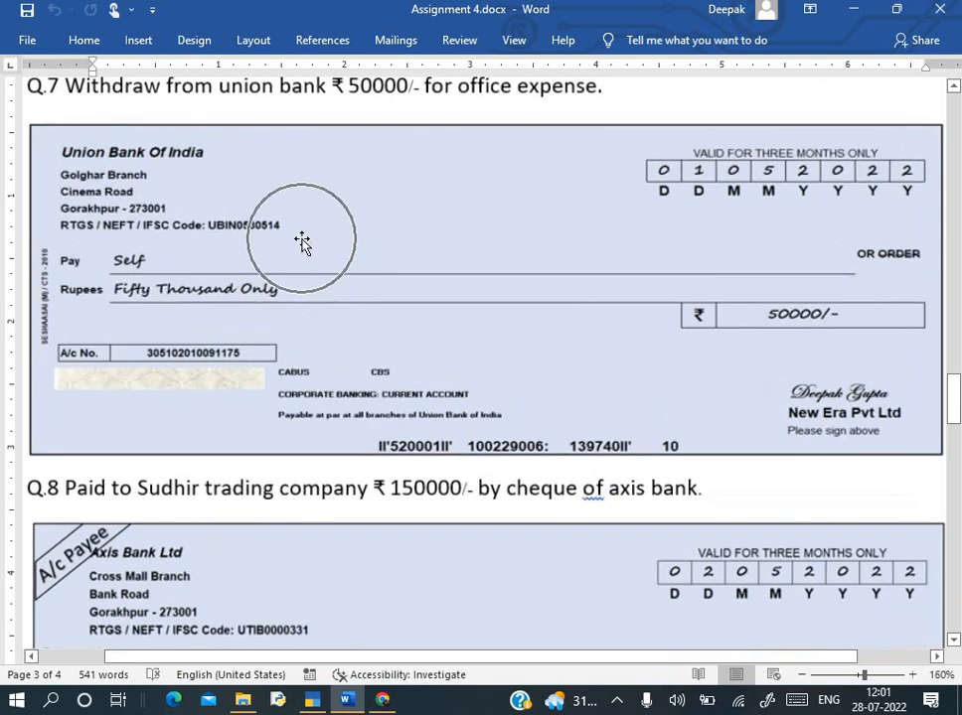
pyautogui.keyDown('ctrl'); pyautogui.scroll(1, 332, 365); pyautogui.keyUp('ctrl')
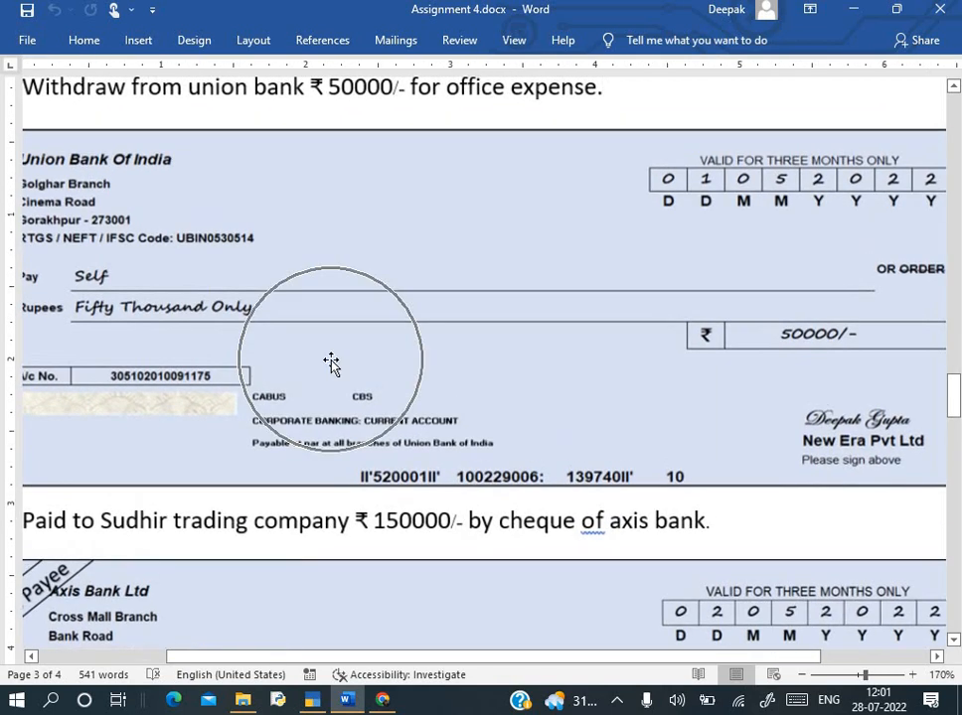
pyautogui.hscroll(-3, 332, 365)
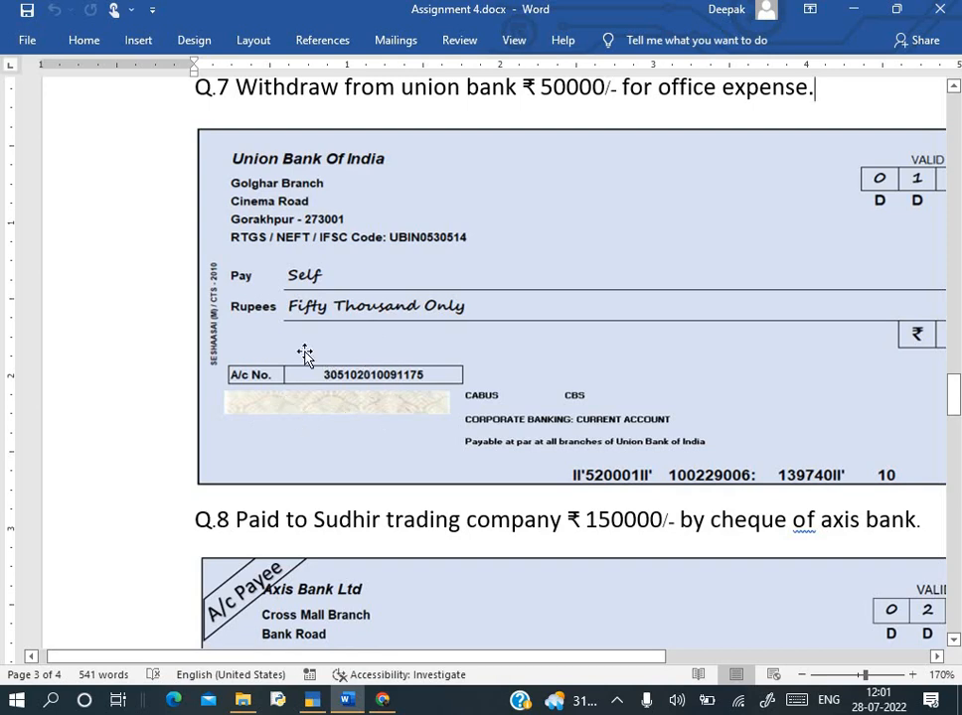
pyautogui.hotkey('alt', 'Tab')
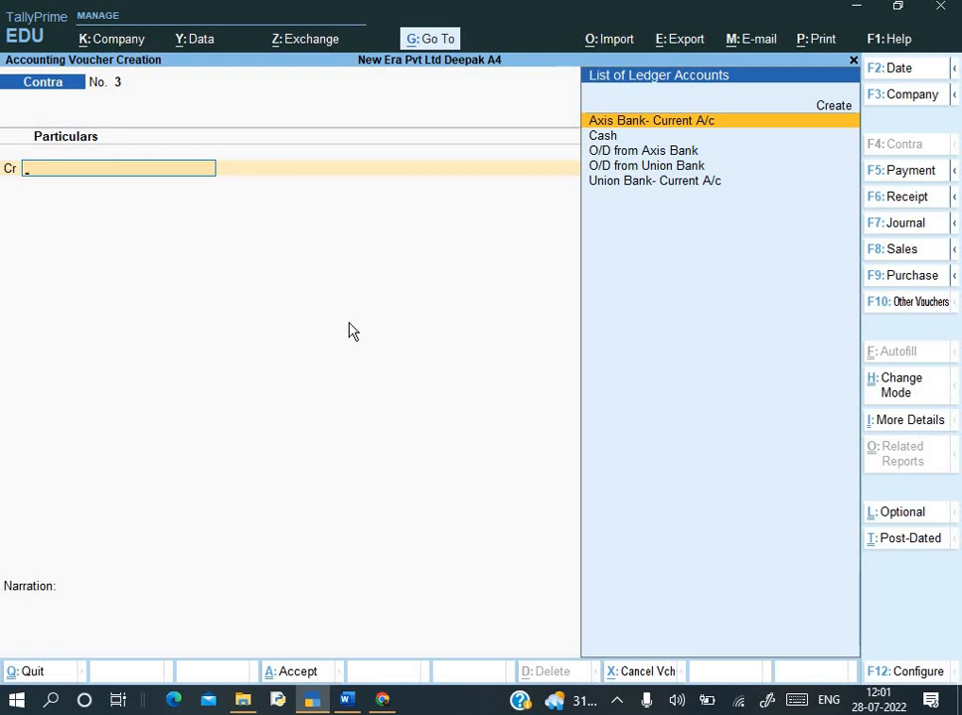
pyautogui.press('Escape')
pyautogui.press('Up')
pyautogui.press('Up')
pyautogui.press('Up')
# - Show the Day Book for the period 1-Apr-22 to 1-May-22
pyautogui.press('Down')
pyautogui.press('Down')
pyautogui.press('Down')
pyautogui.press('Down')
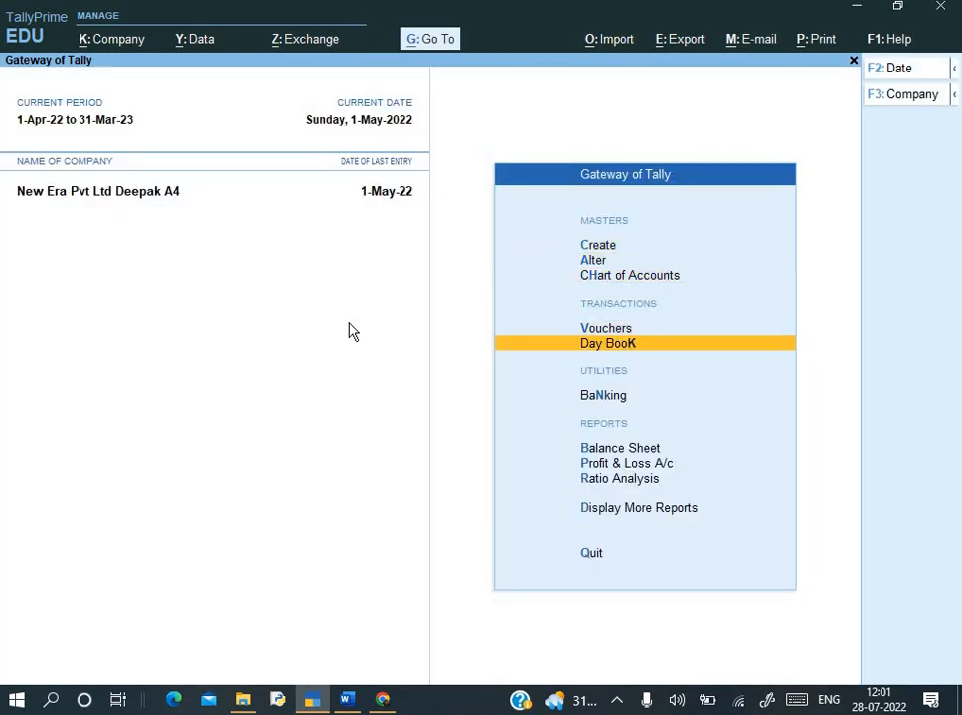
pyautogui.press('Return')
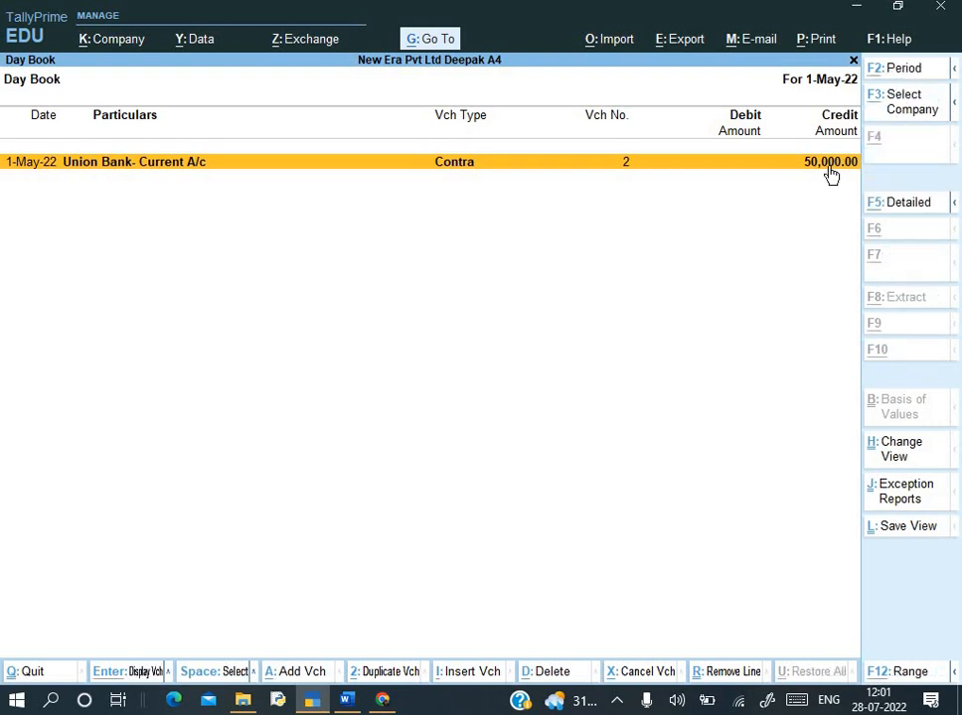
pyautogui.hotkey('alt', 'F2')
pyautogui.write('1-4-2022')
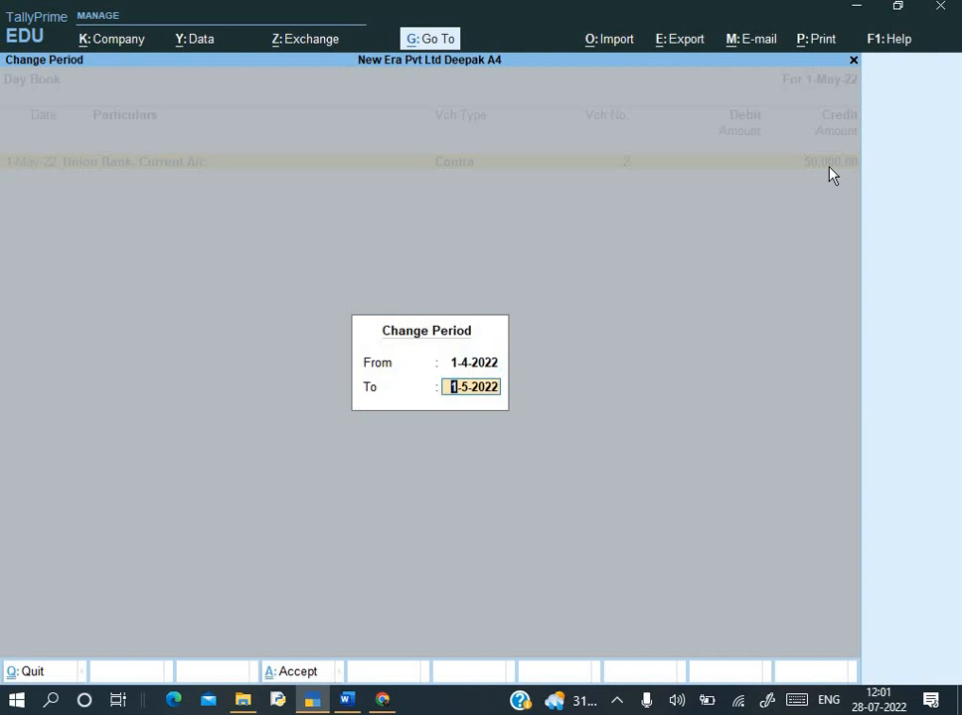
pyautogui.press('Return')
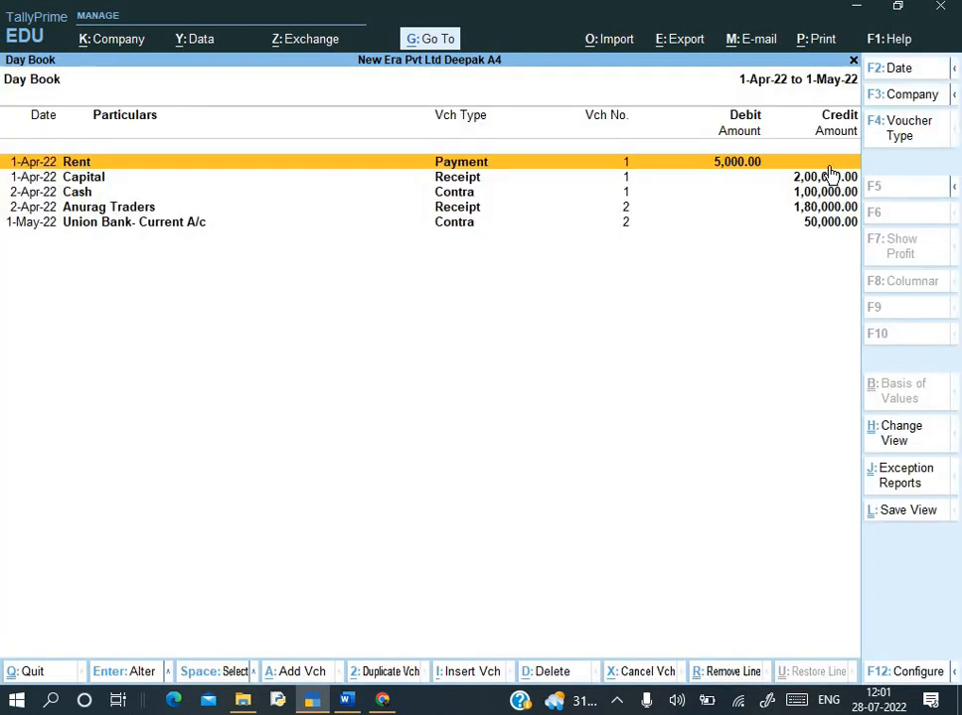
# - Open the Union Bank Contra No. 2 for alteration at its credited ledger
pyautogui.press('Down')
pyautogui.press('Down')
pyautogui.press('Down')
pyautogui.press('Down')
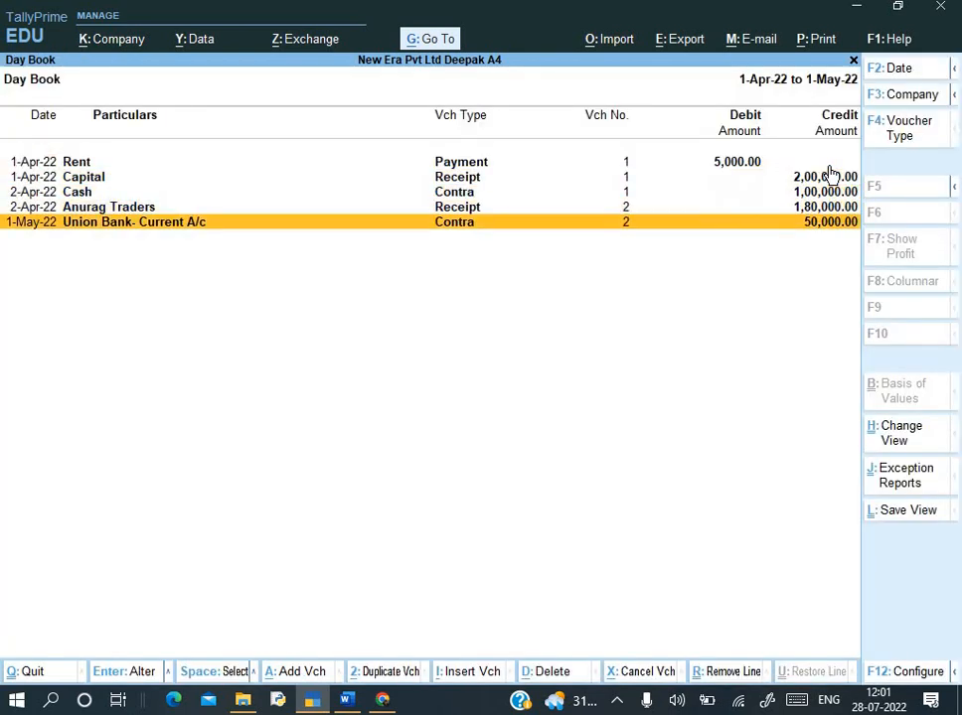
pyautogui.press('Return')
pyautogui.press('Return')
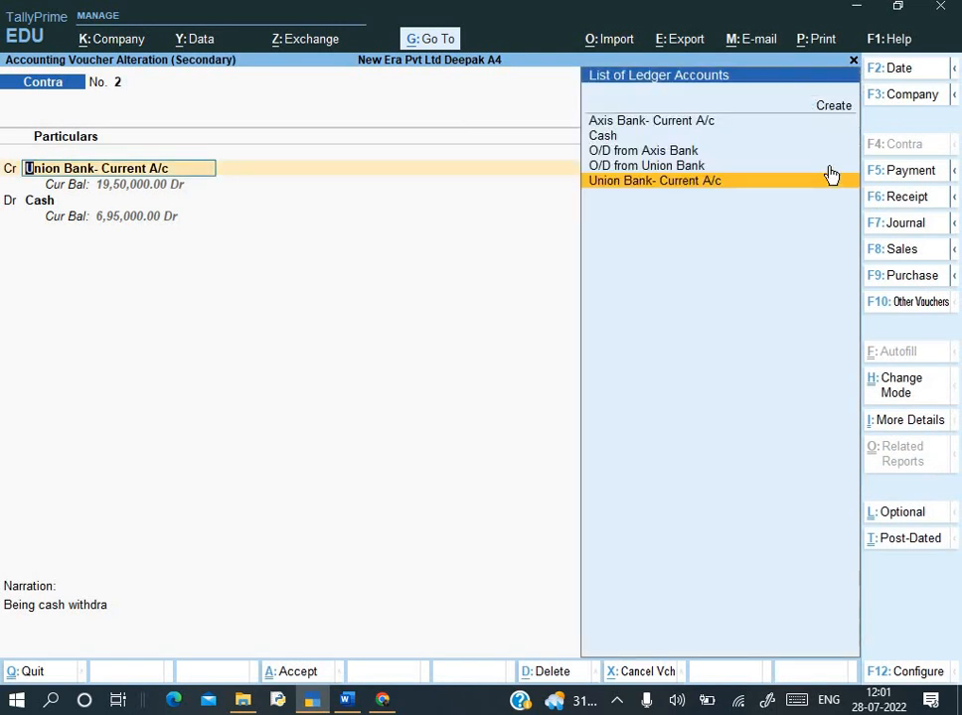
# - Enter the cheque's account number in the Union Bank- Current A/c ledger, correcting a mistyped portion
pyautogui.hotkey('ctrl', 'Return')
pyautogui.press('Return')
pyautogui.press('Return')
pyautogui.press('Return')
pyautogui.press('Return')
pyautogui.hotkey('alt', 'Tab')
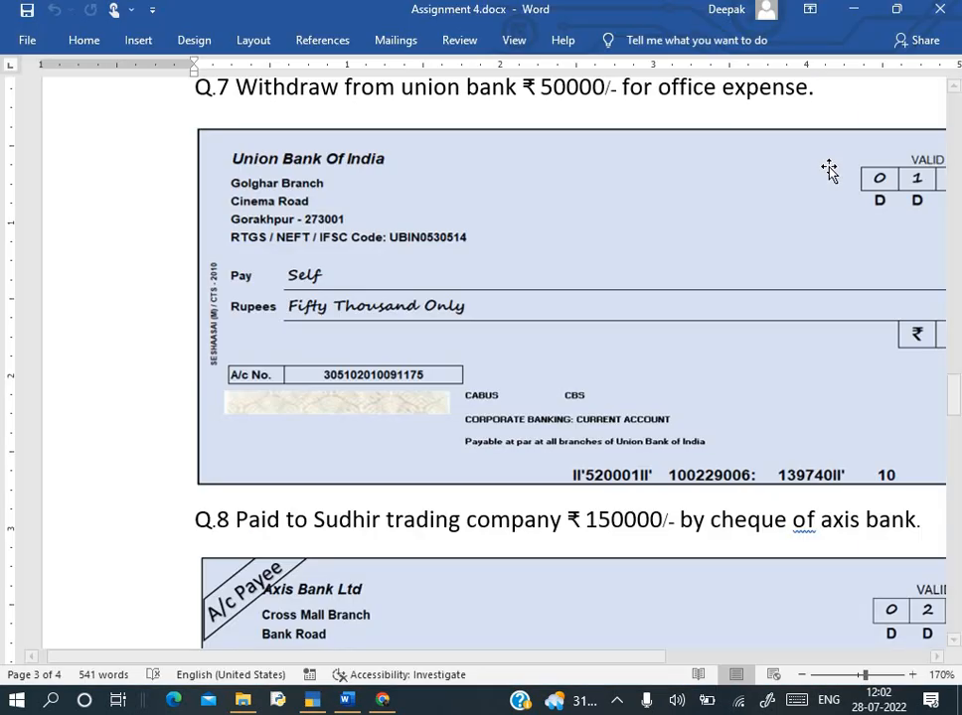
pyautogui.hotkey('alt', 'Tab')
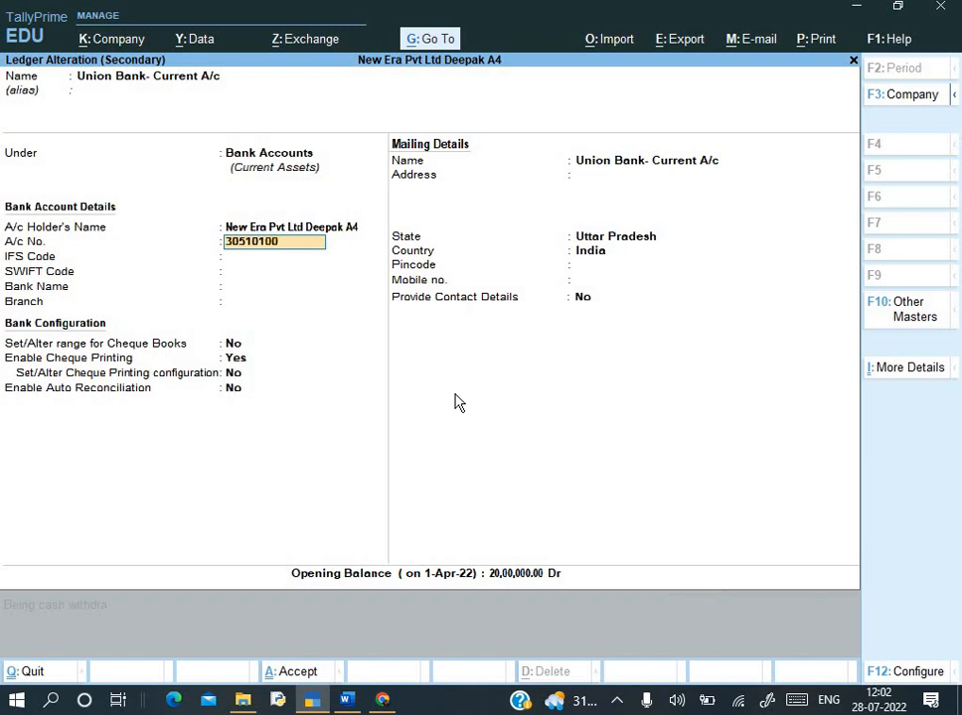
pyautogui.hotkey('alt', 'Tab')
pyautogui.hotkey('alt', 'Tab')
pyautogui.hotkey('alt', 'Tab')
pyautogui.hotkey('alt', 'Tab')
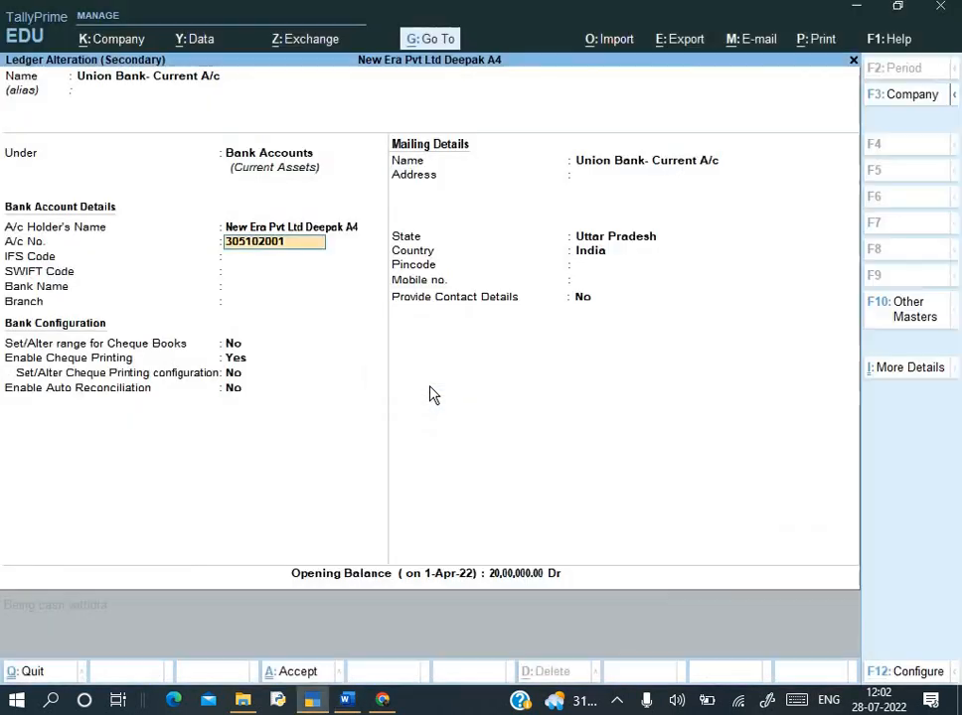
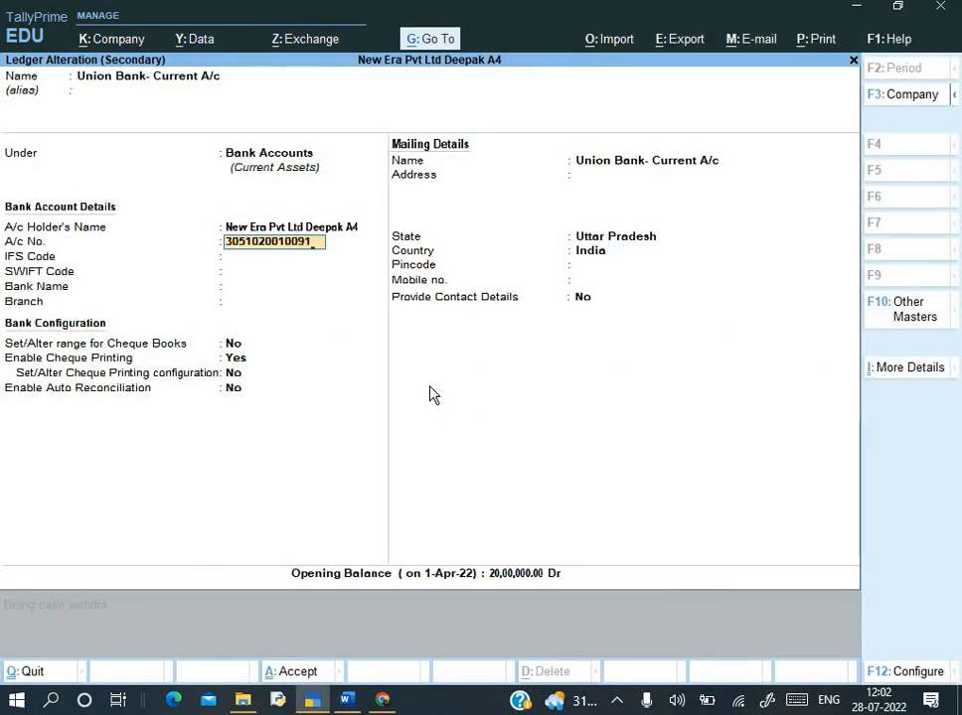
pyautogui.press('Return')
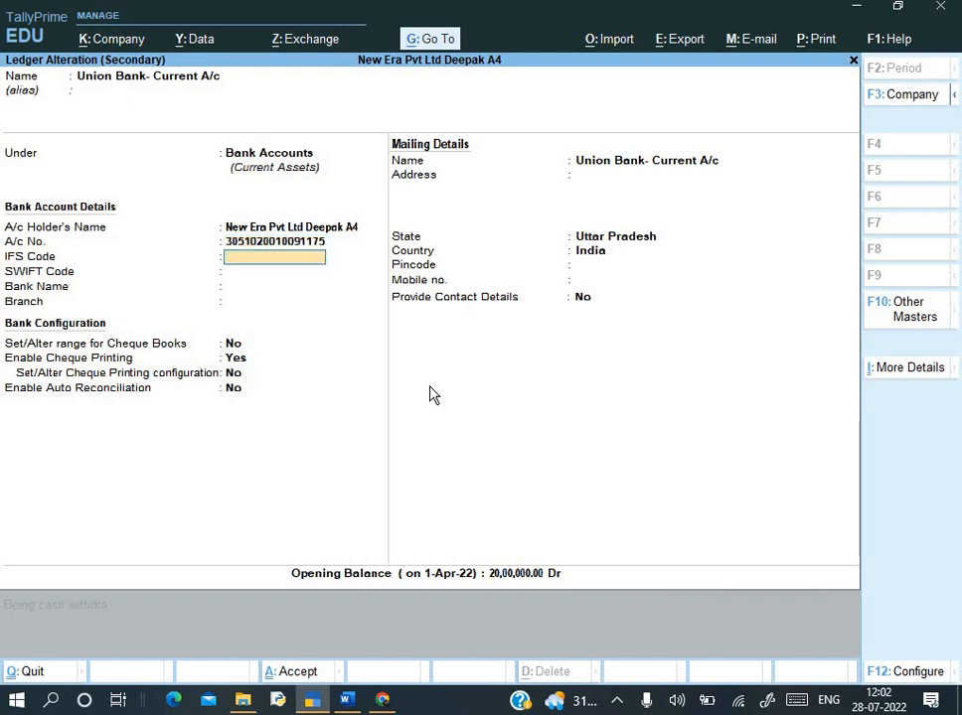
# - Set IFS Code UBIN0530514, Bank Name Not Applicable, and save the ledger and Contra voucher
pyautogui.hotkey('alt', 'Tab')
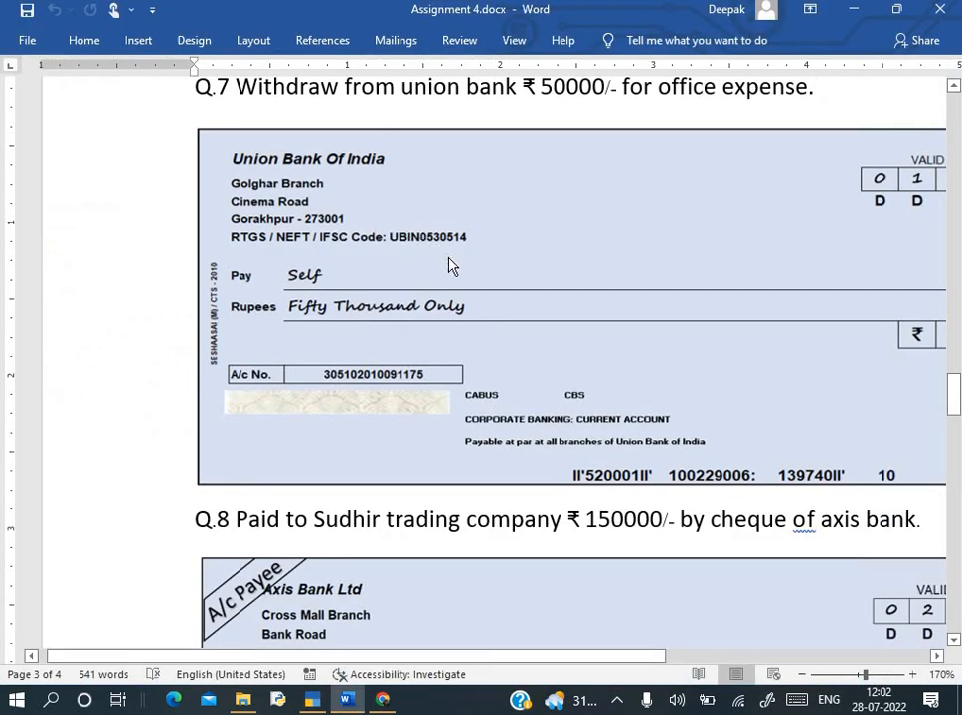
pyautogui.hotkey('alt', 'Tab')
pyautogui.write('UB')
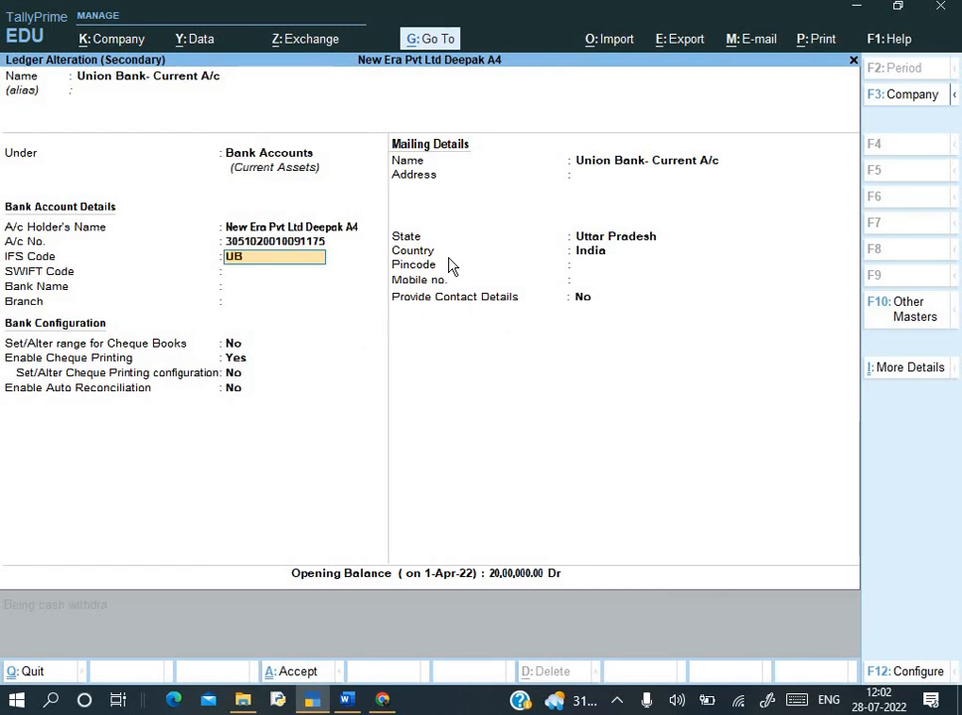
pyautogui.write('IN0530514')
pyautogui.hotkey('alt', 'Tab')
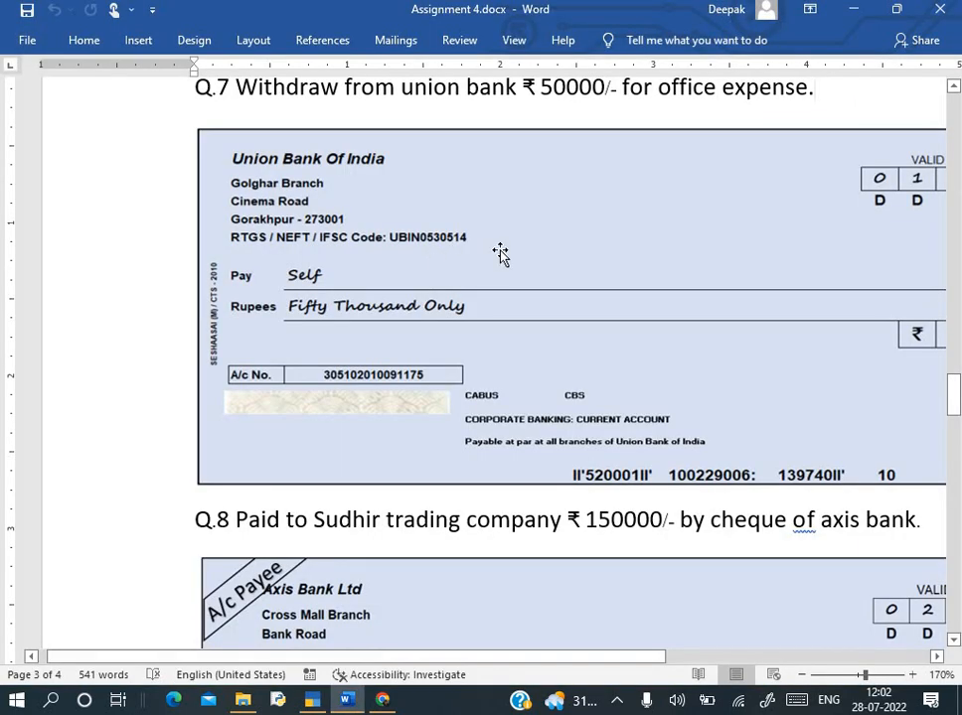
pyautogui.hotkey('alt', 'Tab')
pyautogui.press('Return')
pyautogui.press('Return')
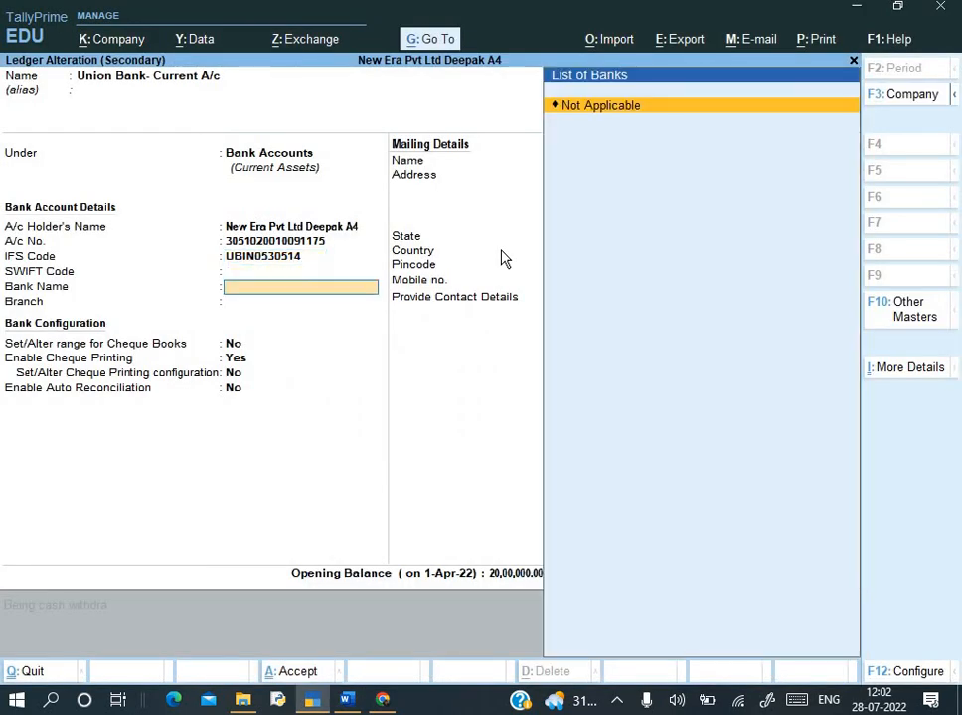
pyautogui.press('Return')
pyautogui.hotkey('ctrl', 'a')
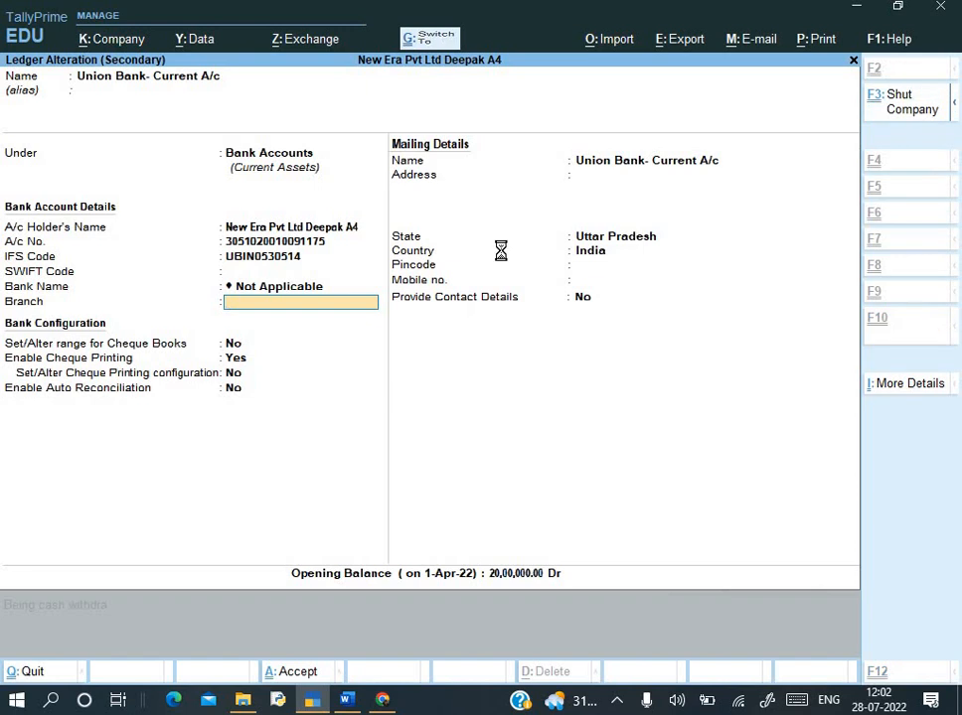
pyautogui.hotkey('ctrl', 'a')
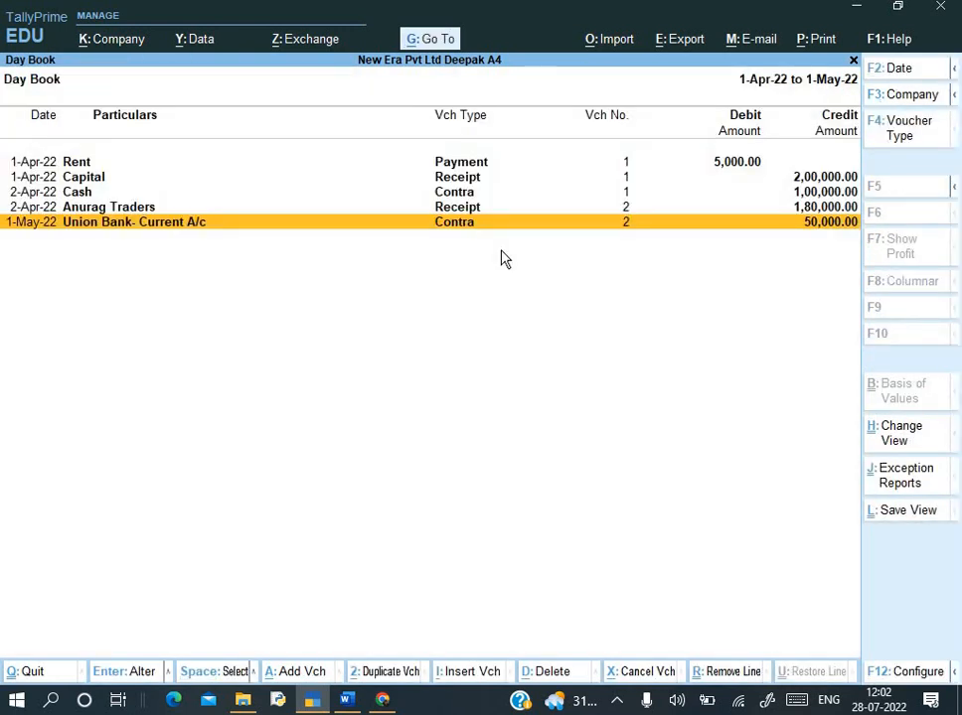
# - Return TallyPrime to Gateway and bring up Word's Q.8 Axis Bank cheque to Sudhir Trading Company
pyautogui.press('Escape')
pyautogui.press('Escape')
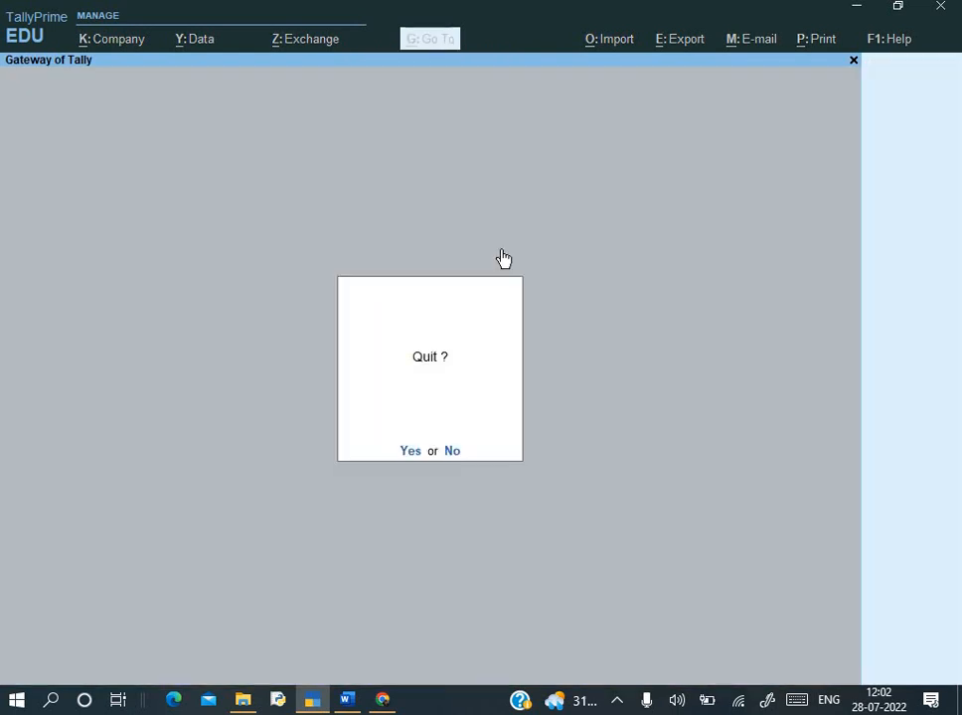
pyautogui.press('n')
pyautogui.hotkey('alt', 'Tab')
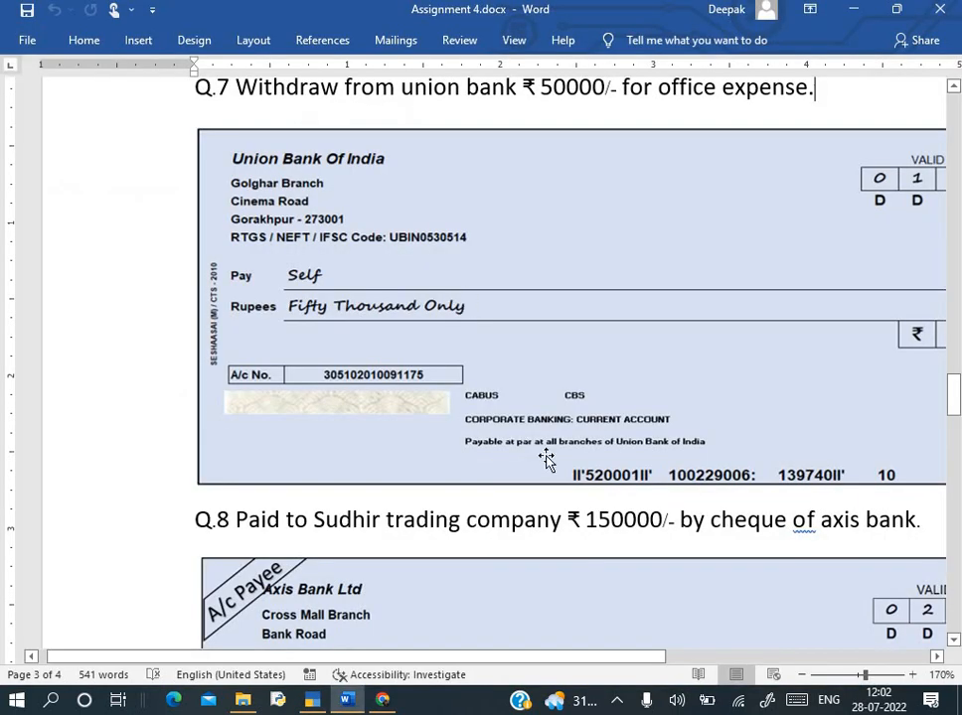
pyautogui.keyDown('ctrl'); pyautogui.scroll(-3, 545, 458); pyautogui.keyUp('ctrl')
pyautogui.scroll(-2, 435, 366)
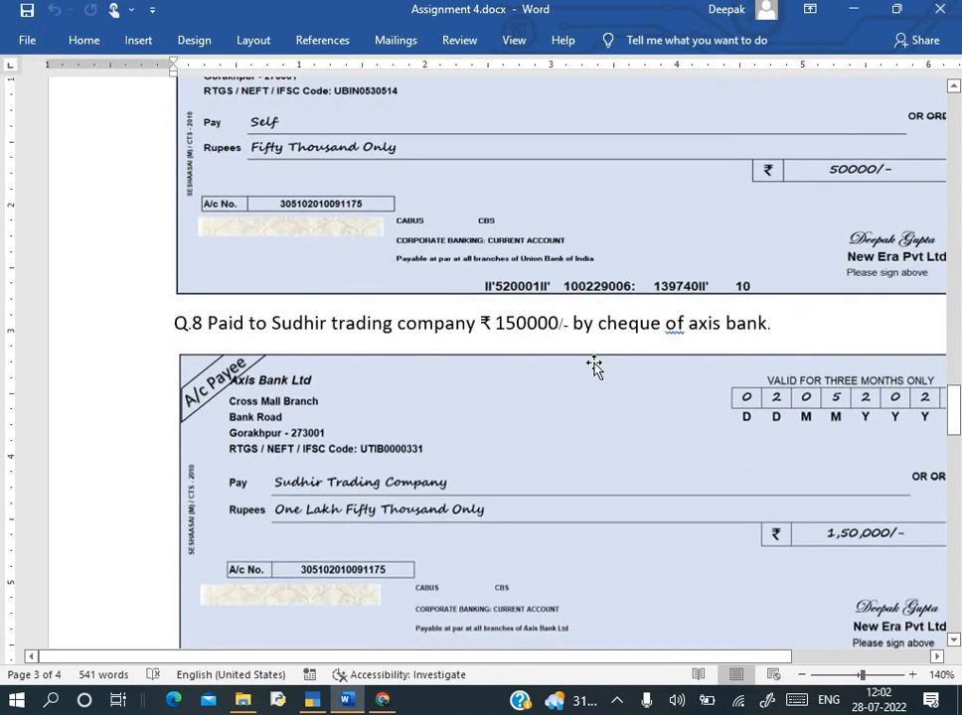
pyautogui.hscroll(3, 608, 367)
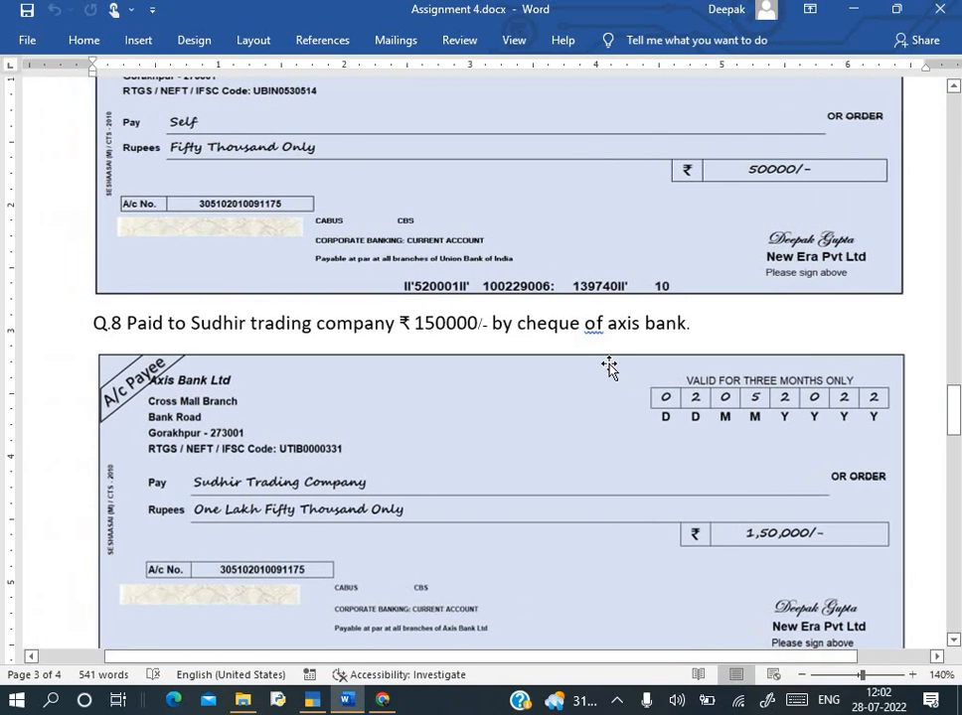
pyautogui.scroll(-2, 316, 351)
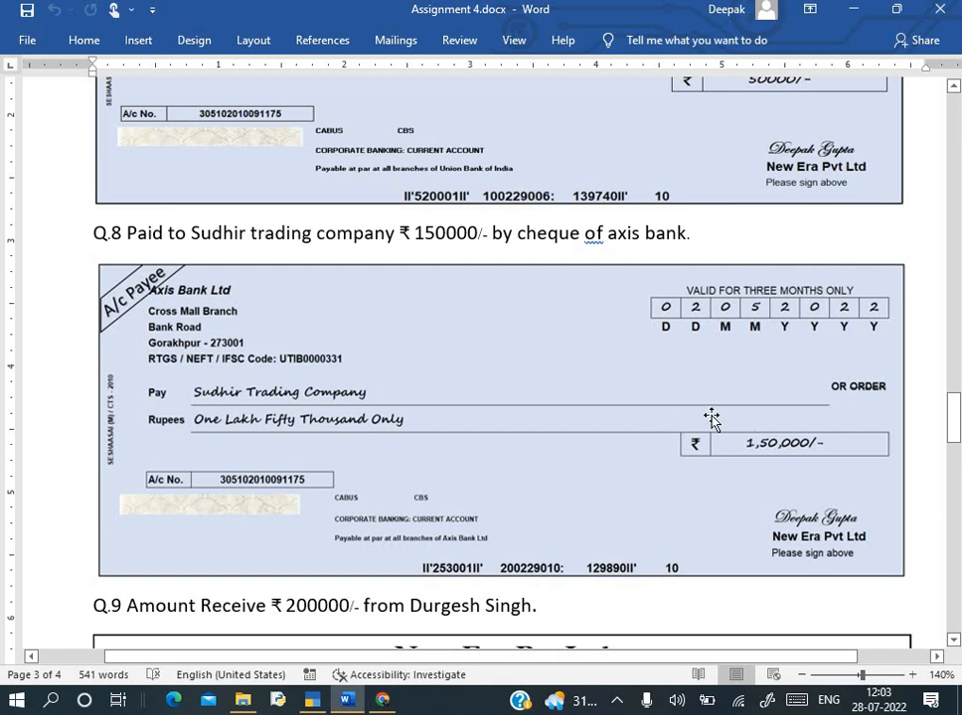
# - Start a Payment voucher dated 2-5-2022 in TallyPrime
pyautogui.hotkey('alt', 'Tab')
pyautogui.press('Down')
pyautogui.press('Down')
pyautogui.press('Down')
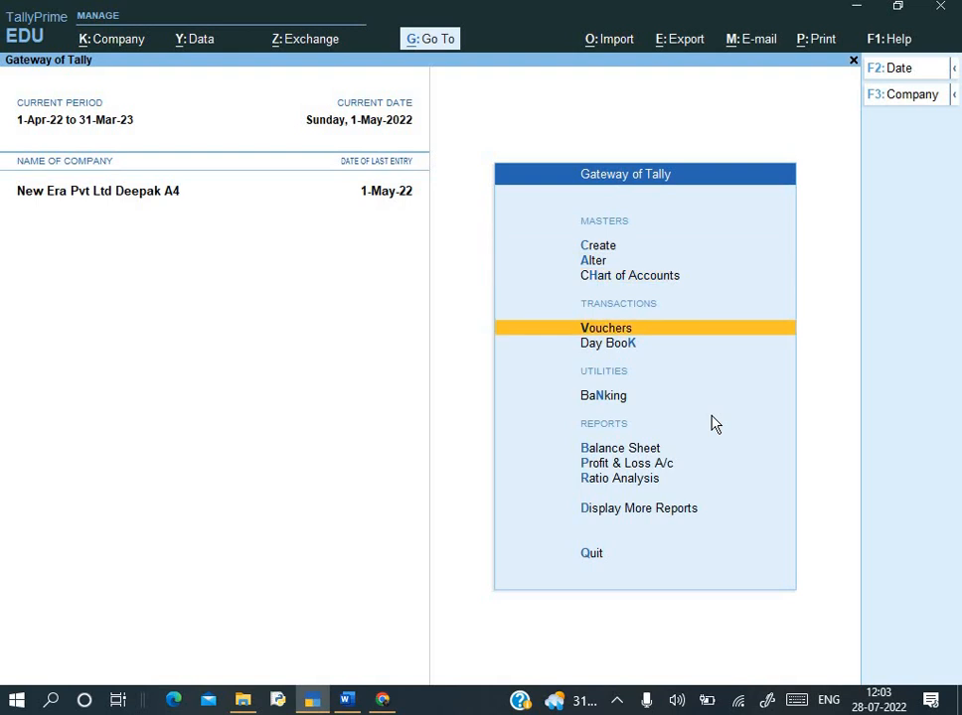
pyautogui.press('Return')
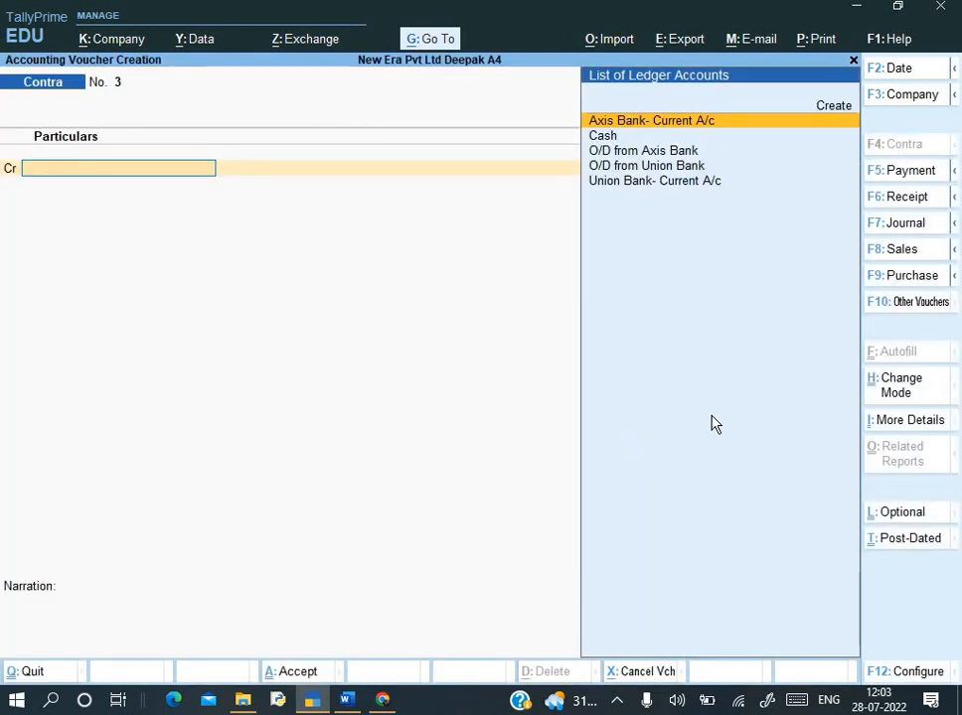
pyautogui.press('F5')
pyautogui.press('F2')
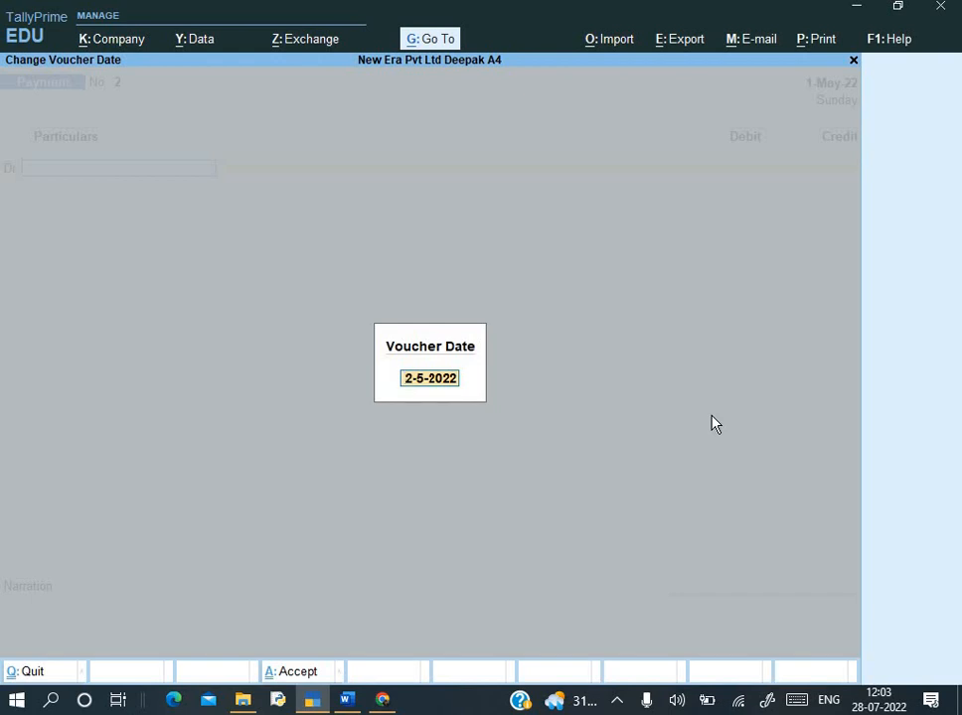
pyautogui.press('Return')
# - Debit Sudhir Trading Company 1,50,000 against existing bill Bill/0519/21-22
pyautogui.hotkey('alt', 'Tab')
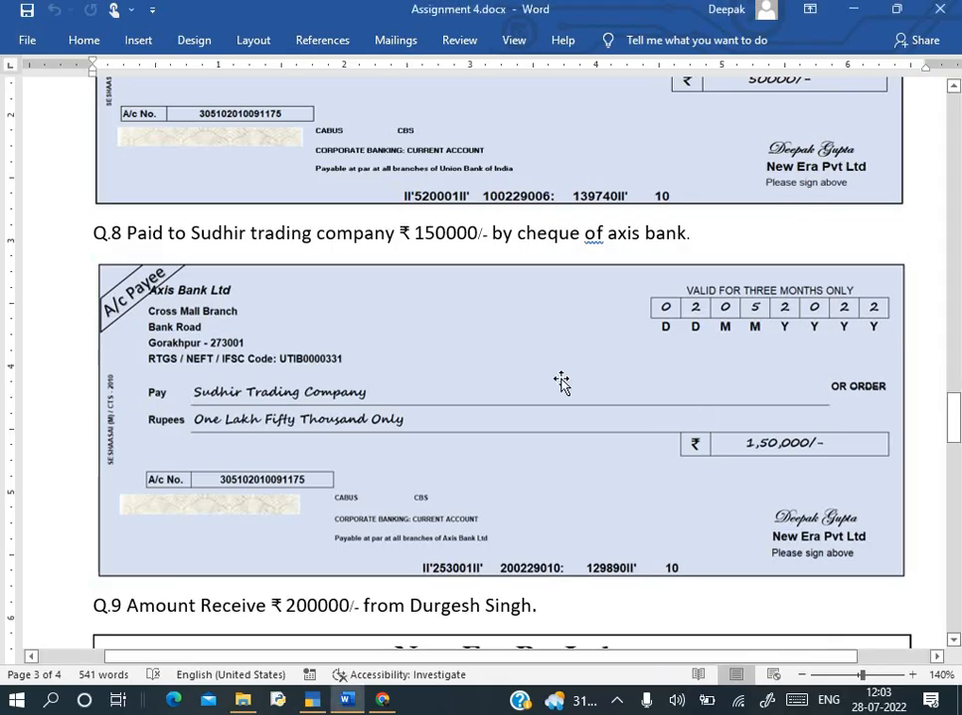
pyautogui.hotkey('alt', 'Tab')
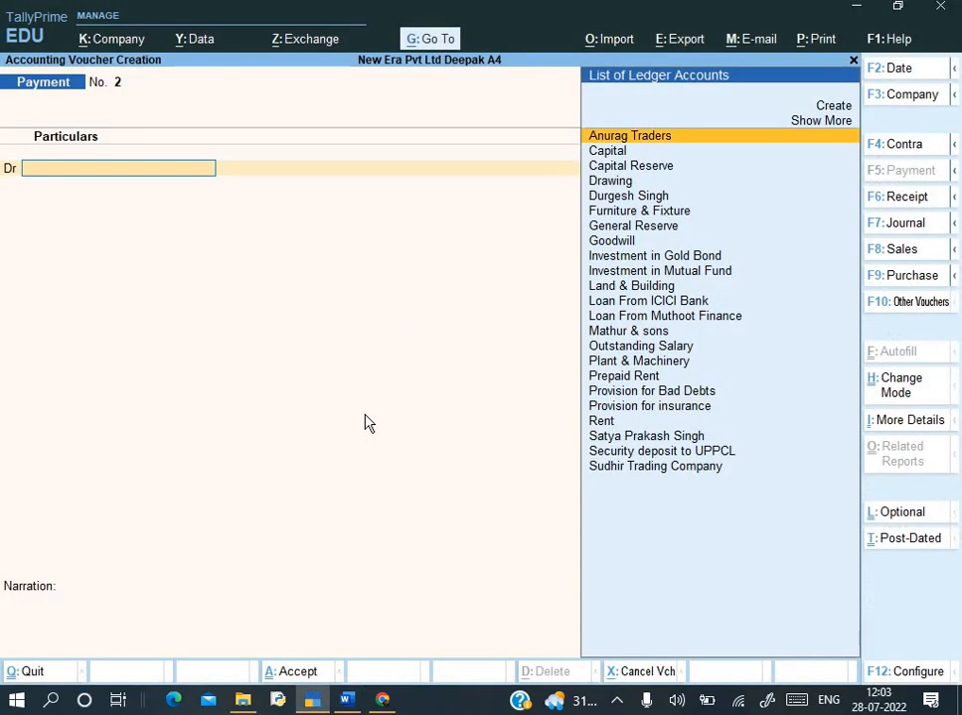
pyautogui.write('D')
pyautogui.press('BackSpace')
pyautogui.write('S')
pyautogui.press('Down')
pyautogui.press('Down')
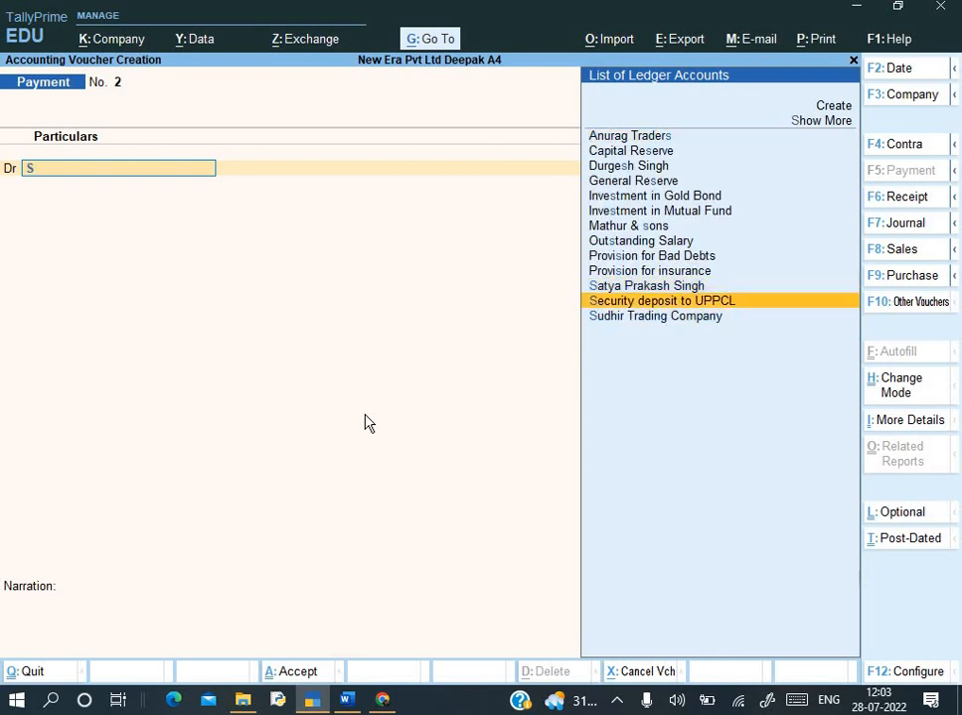
pyautogui.press('Return')
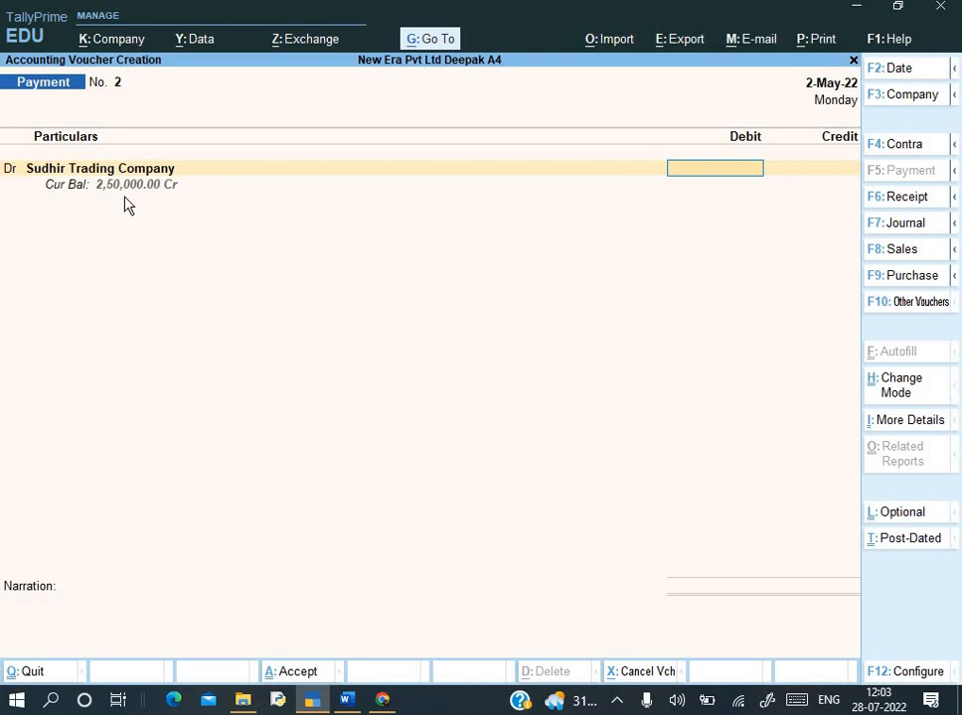
pyautogui.hotkey('alt', 'Tab')
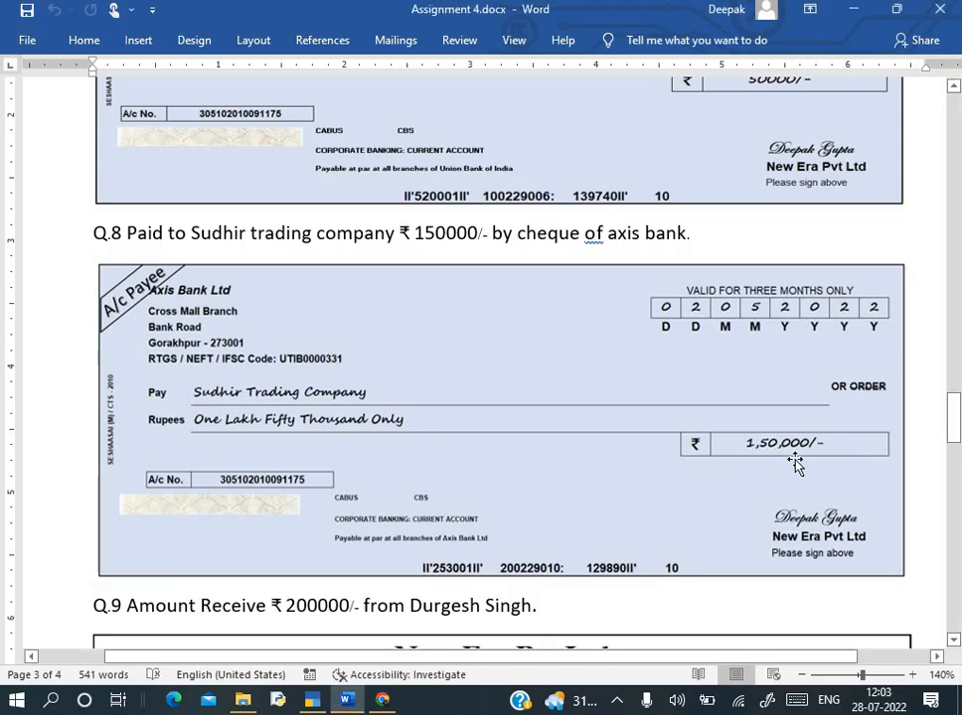
pyautogui.hotkey('alt', 'Tab')
pyautogui.write('0000')
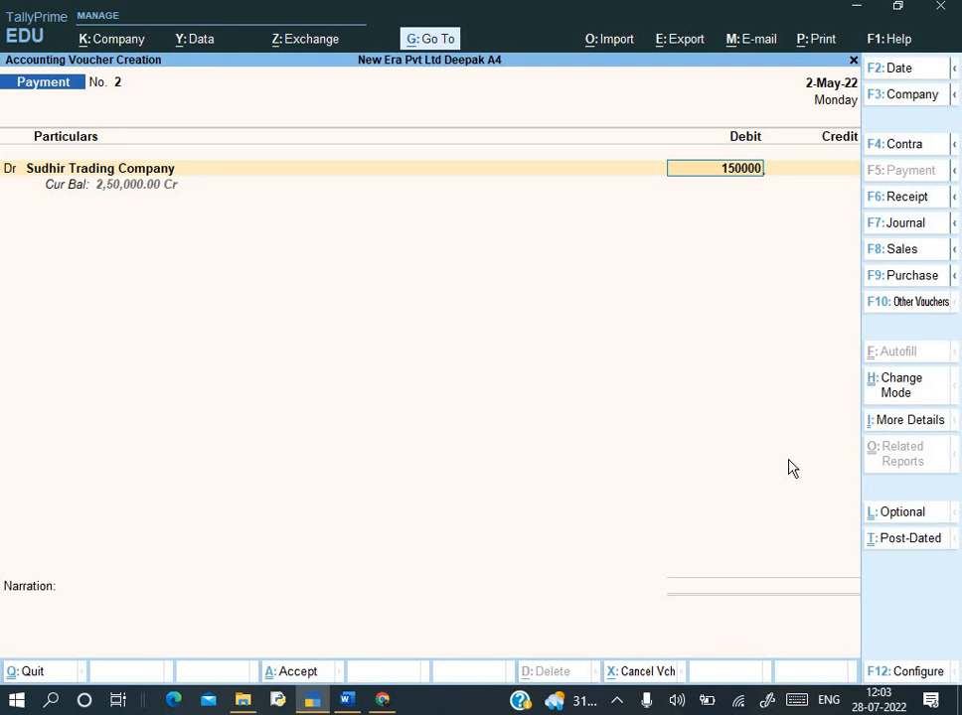
pyautogui.press('Return')
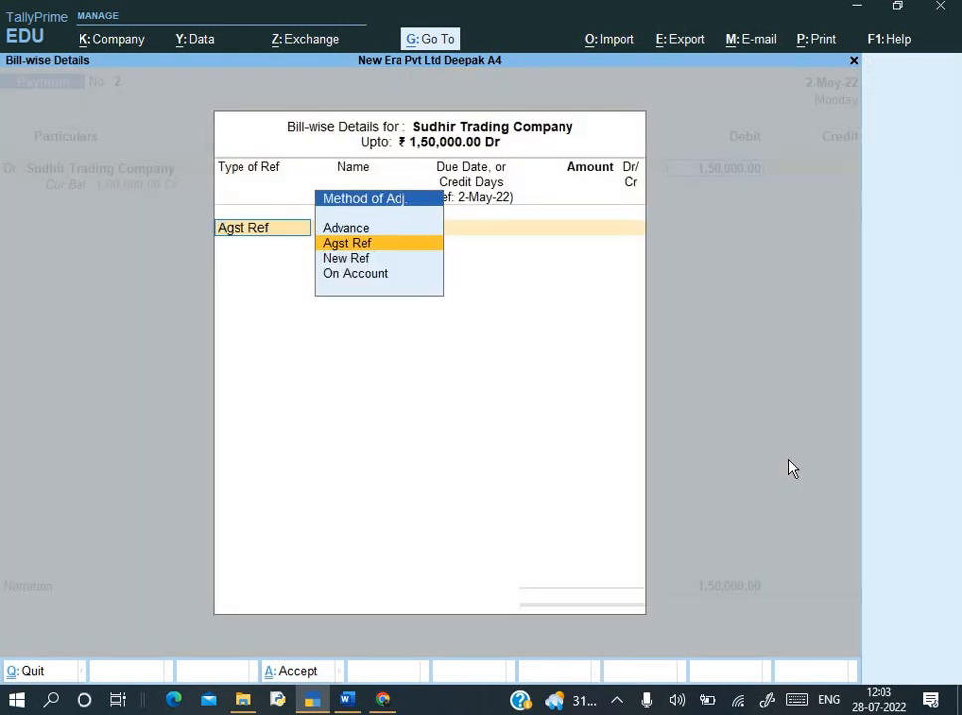
pyautogui.press('Return')
pyautogui.press('Return')
pyautogui.press('Return')
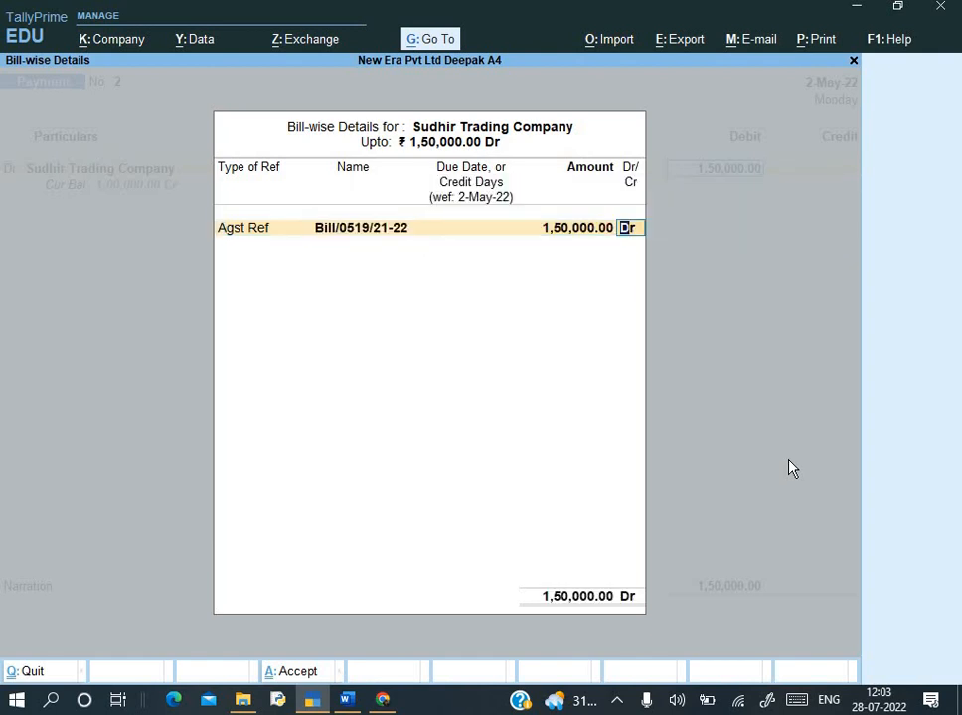
pyautogui.press('Return')
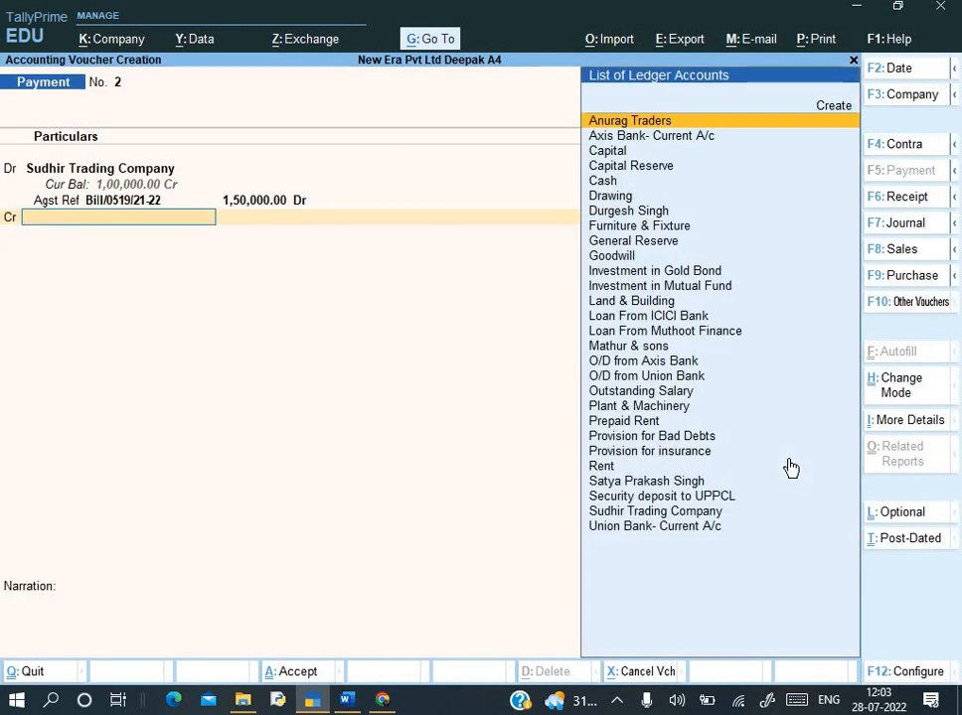
# - Credit the payment to Axis Bank- Current A/c
pyautogui.hotkey('alt', 'Tab')
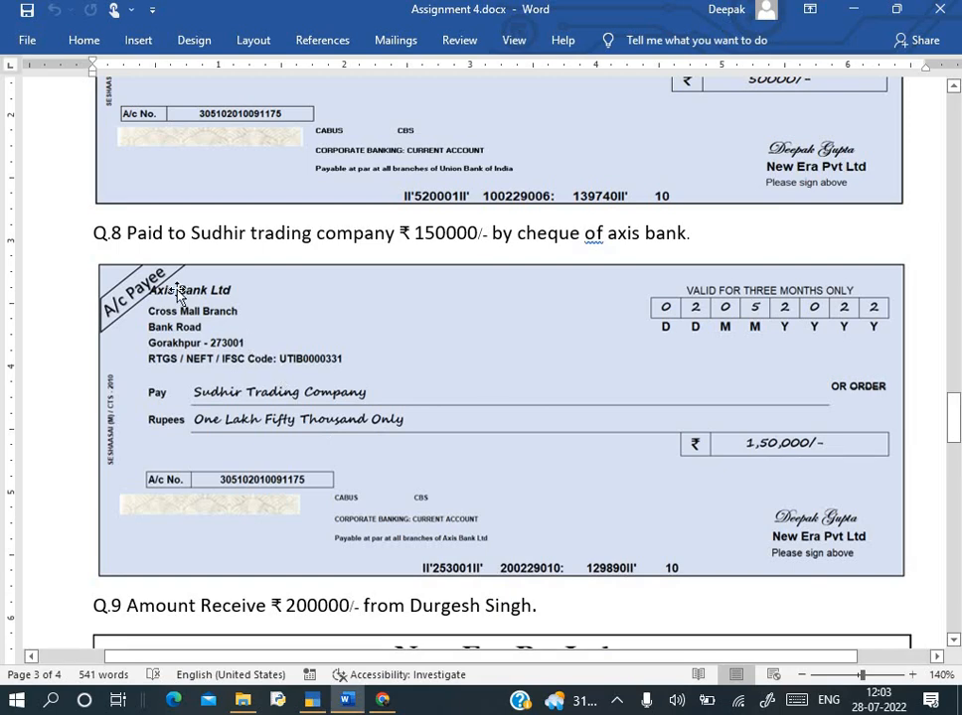
pyautogui.hotkey('alt', 'Tab')
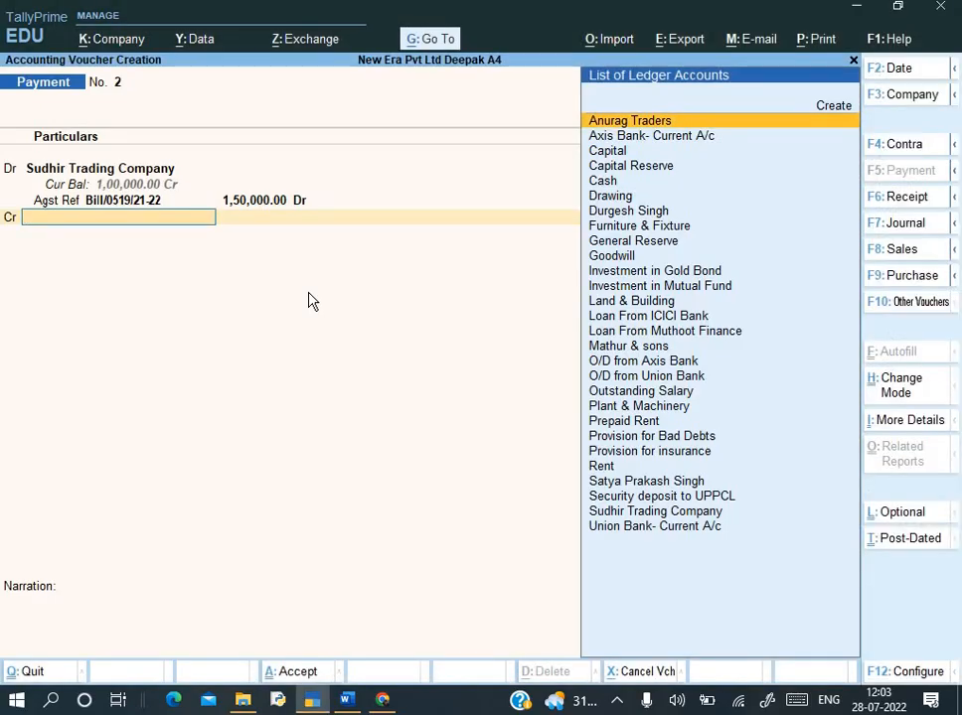
pyautogui.write('As')
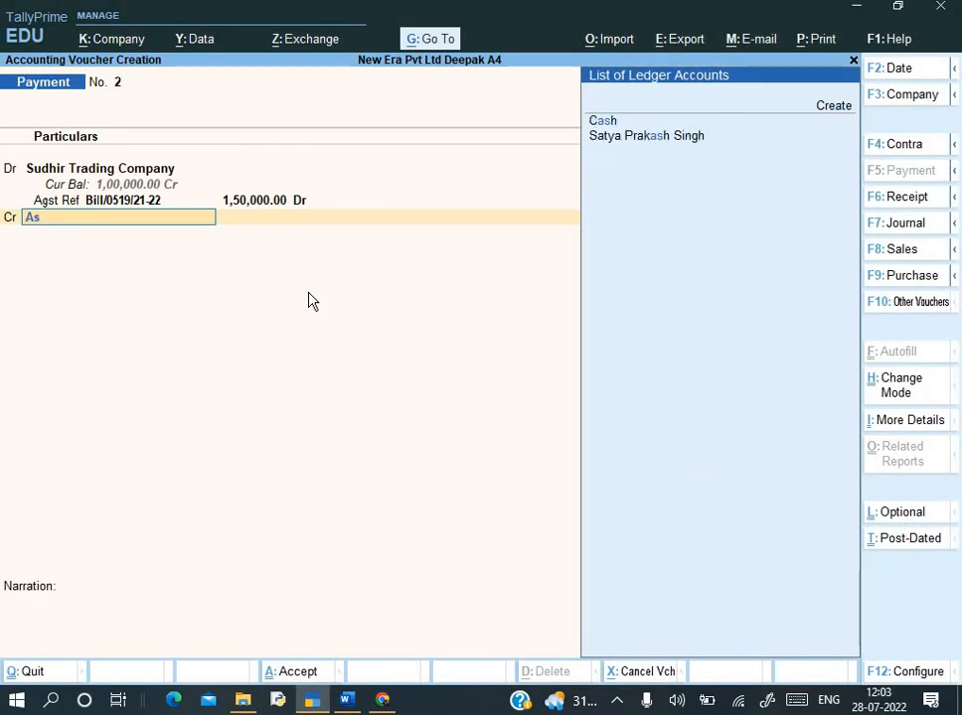
pyautogui.press('BackSpace')
pyautogui.press('Down')
pyautogui.press('Return')
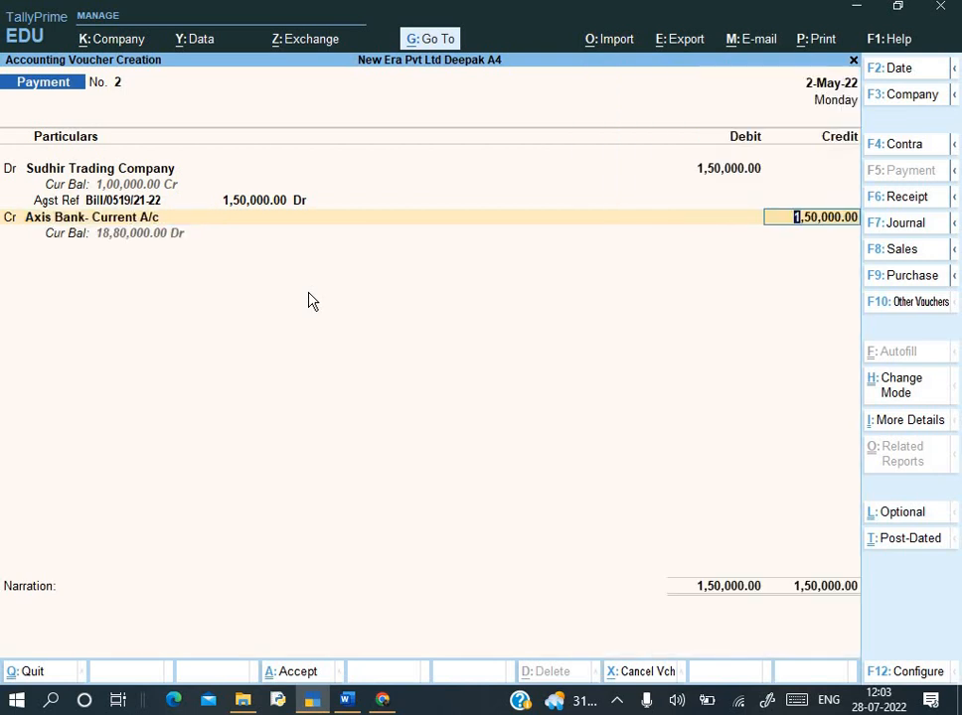
# - Allocate the Axis Bank credit as an A/c Payee cheque numbered 253001
pyautogui.press('Return')
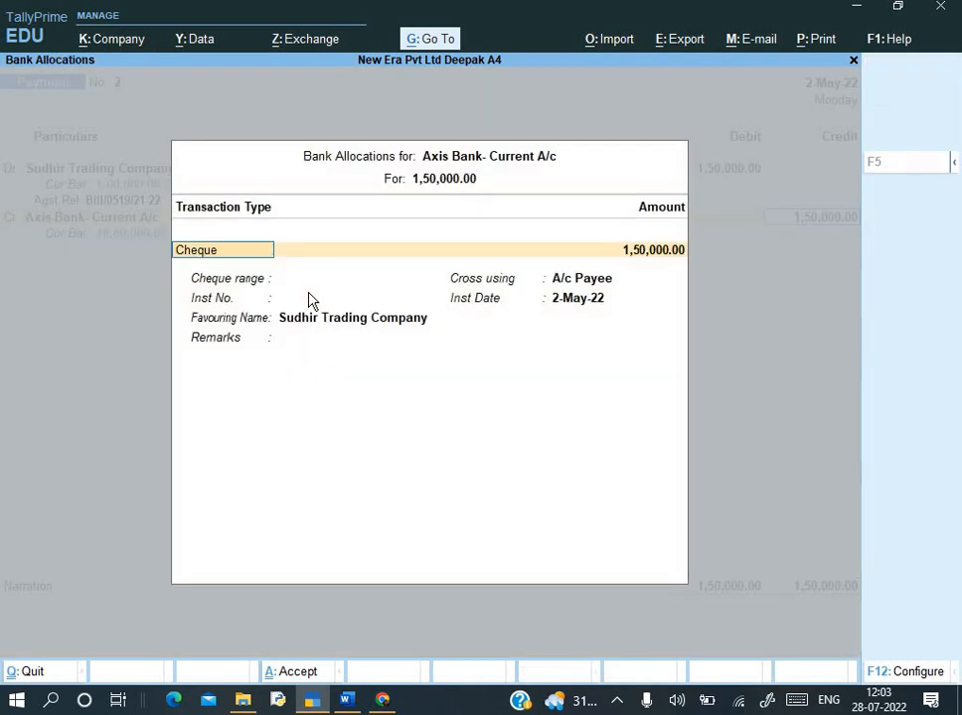
pyautogui.press('Return')
pyautogui.press('Return')
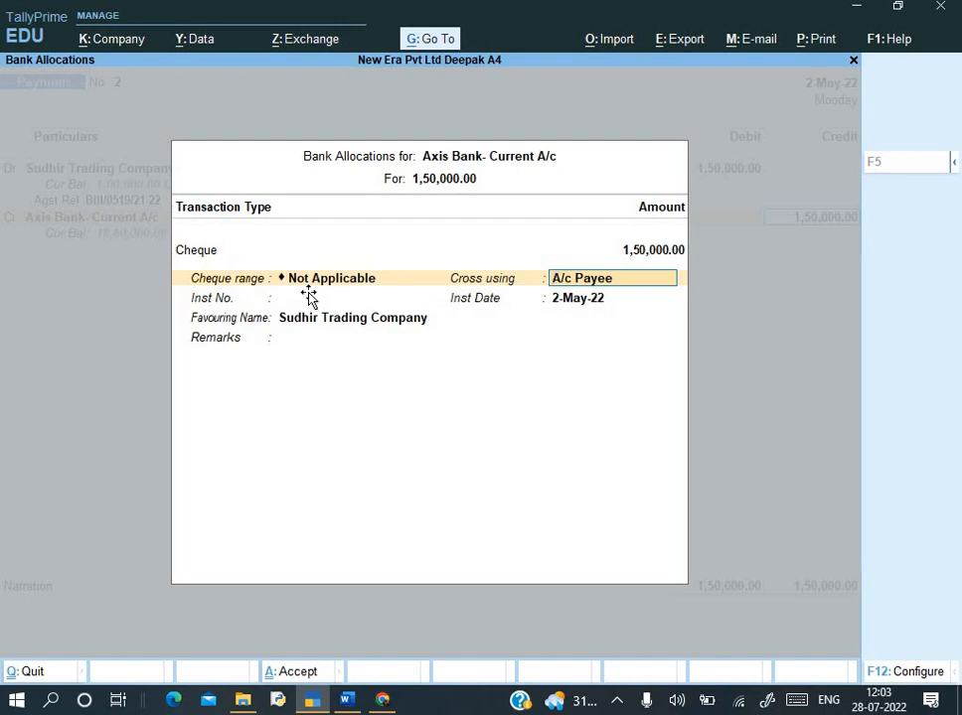
pyautogui.hotkey('alt', 'Tab')
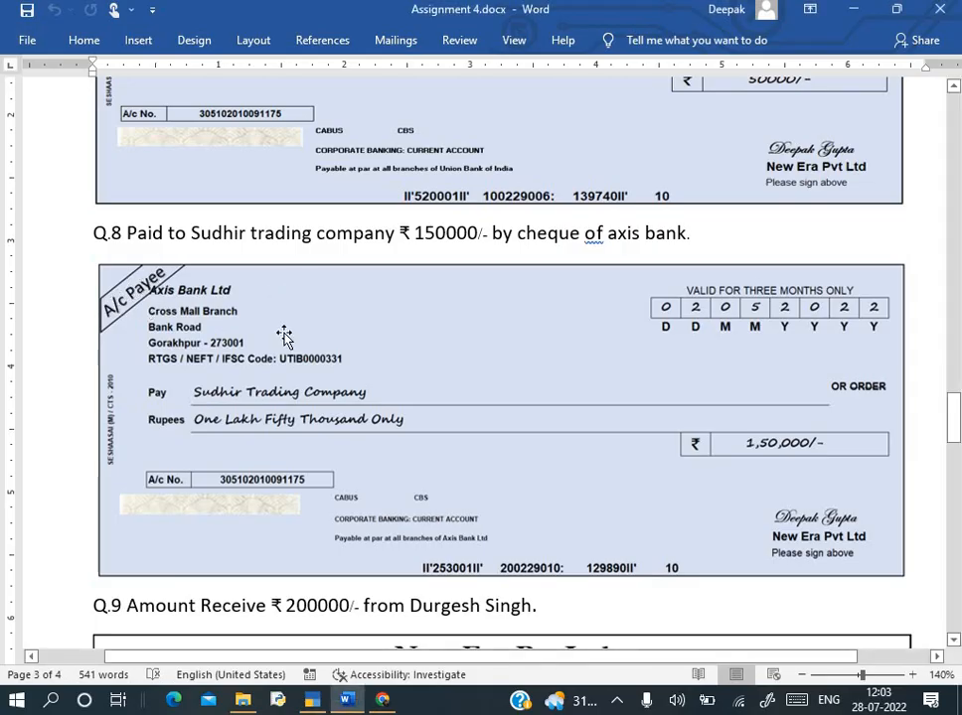
pyautogui.hotkey('alt', 'Tab')
pyautogui.press('Return')
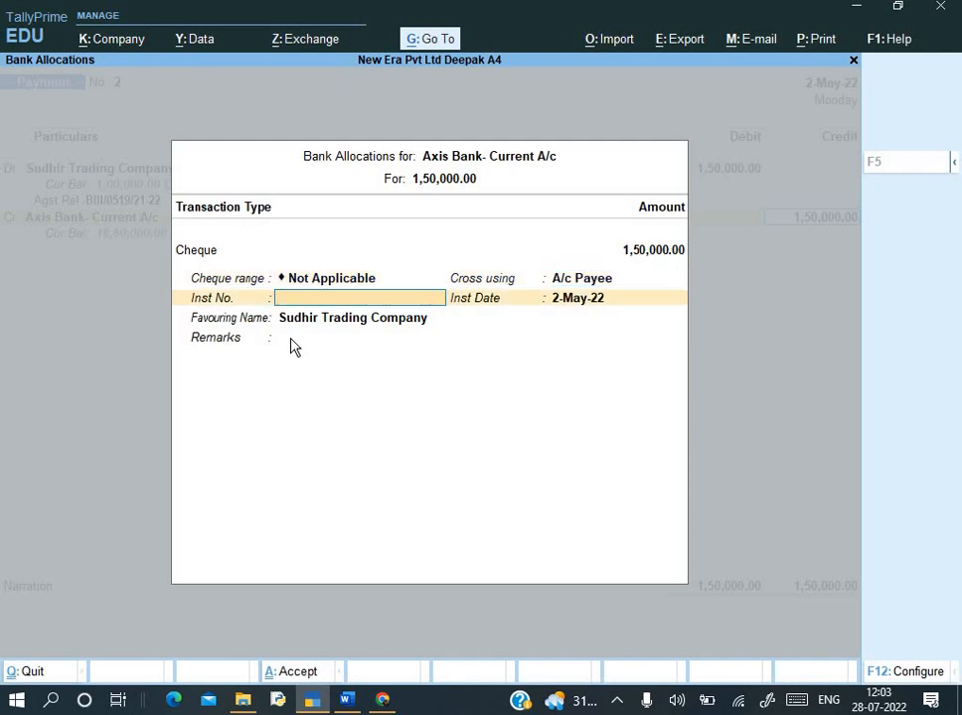
pyautogui.hotkey('alt', 'Tab')
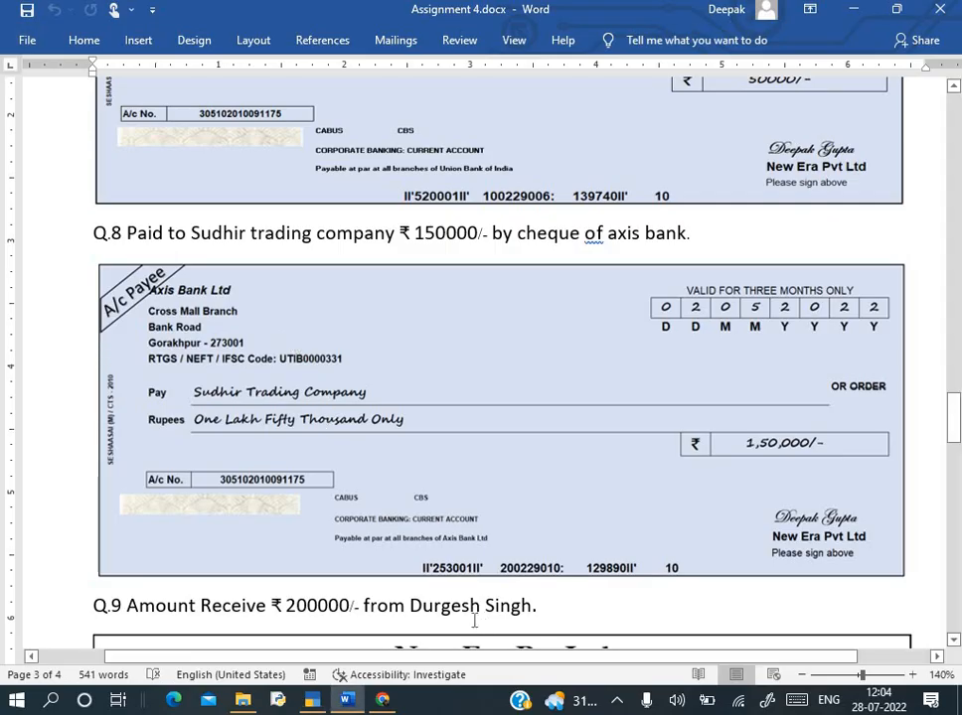
pyautogui.hotkey('alt', 'Tab')
pyautogui.write('35')
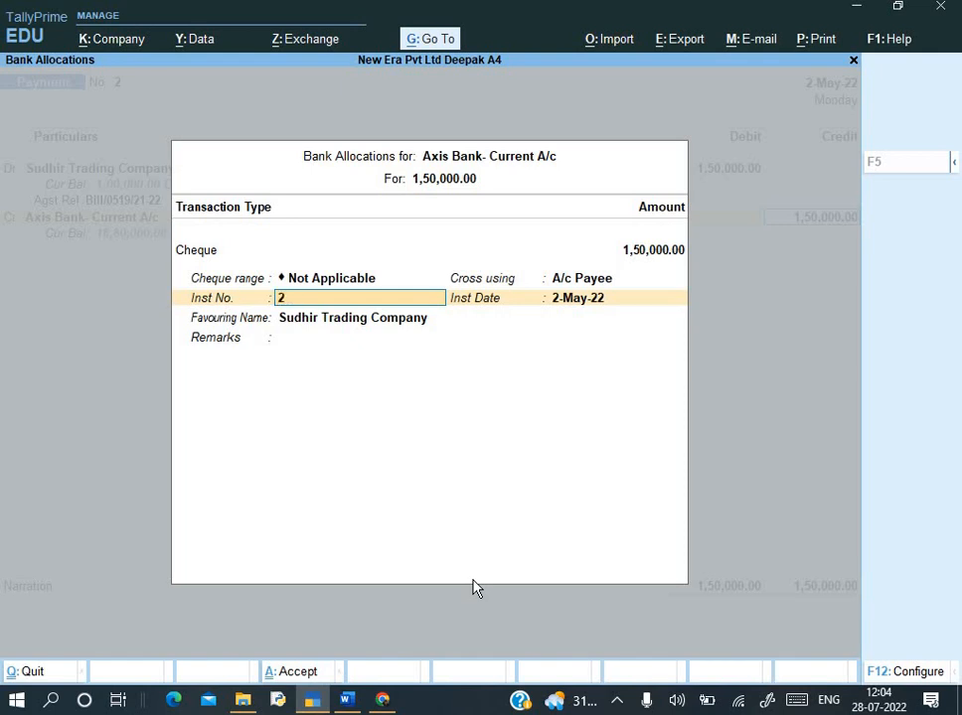
pyautogui.write('001')
pyautogui.press('Return')
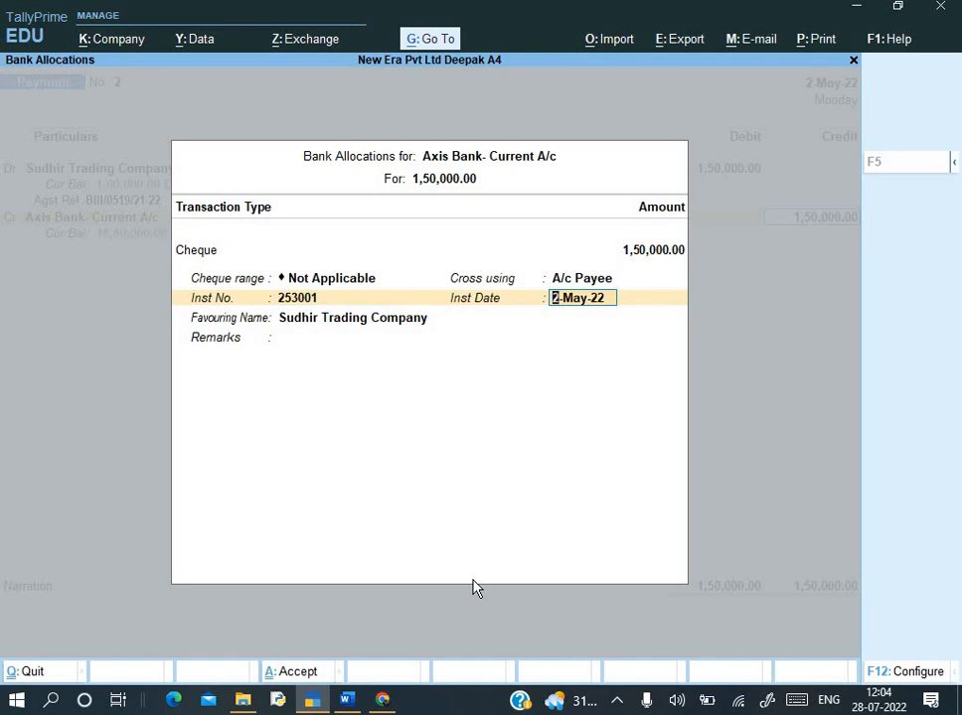
# - Keep cheque date 2-May-22, add narration 'Being payment made', and save the voucher
pyautogui.press('Return')
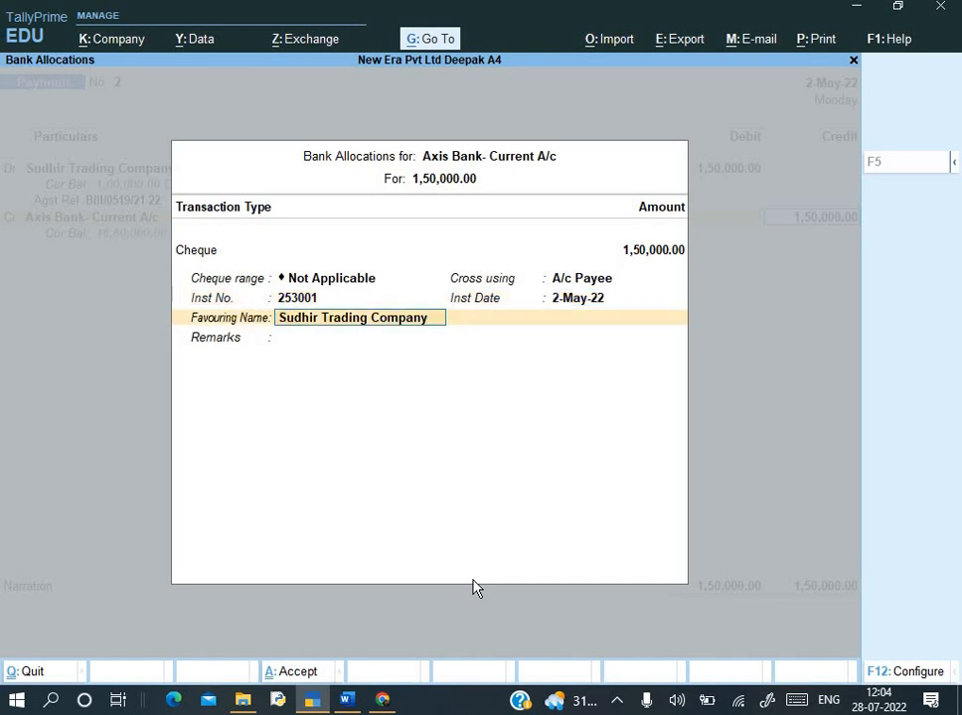
pyautogui.press('Return')
pyautogui.press('Return')
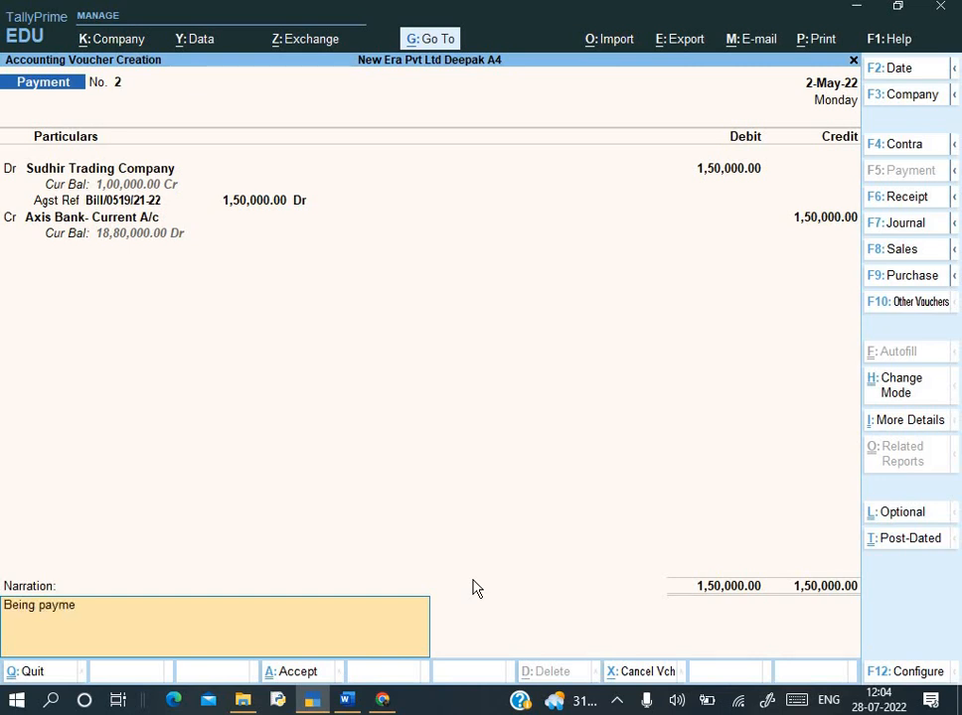
pyautogui.write('Being payment made')
pyautogui.press('Return')
pyautogui.press('Return')
pyautogui.hotkey('alt', 'Tab')
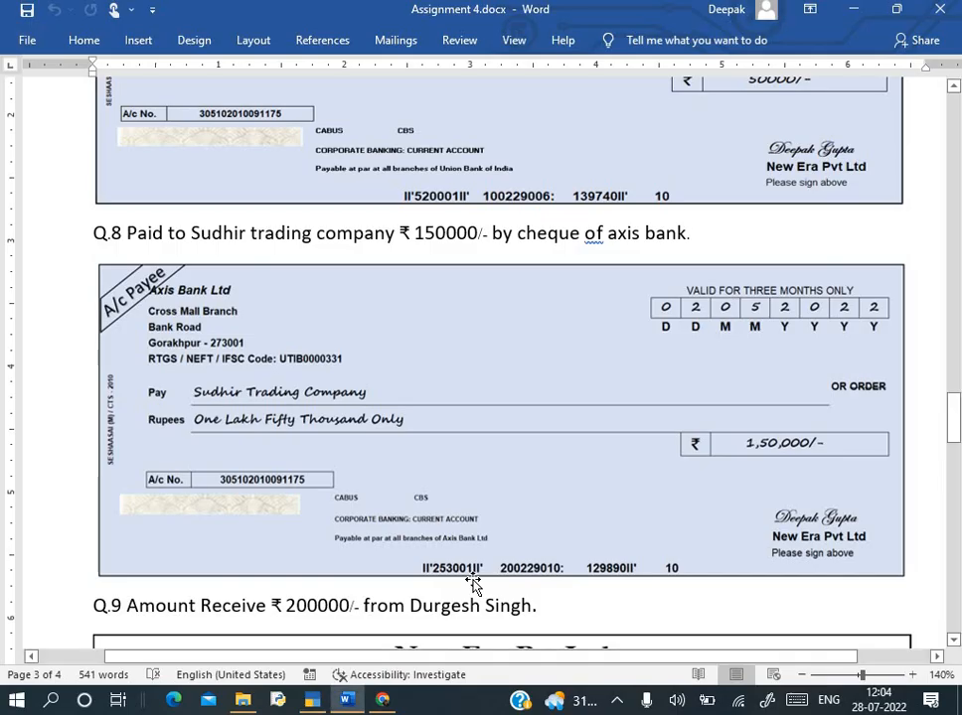
pyautogui.scroll(-4, 523, 437)
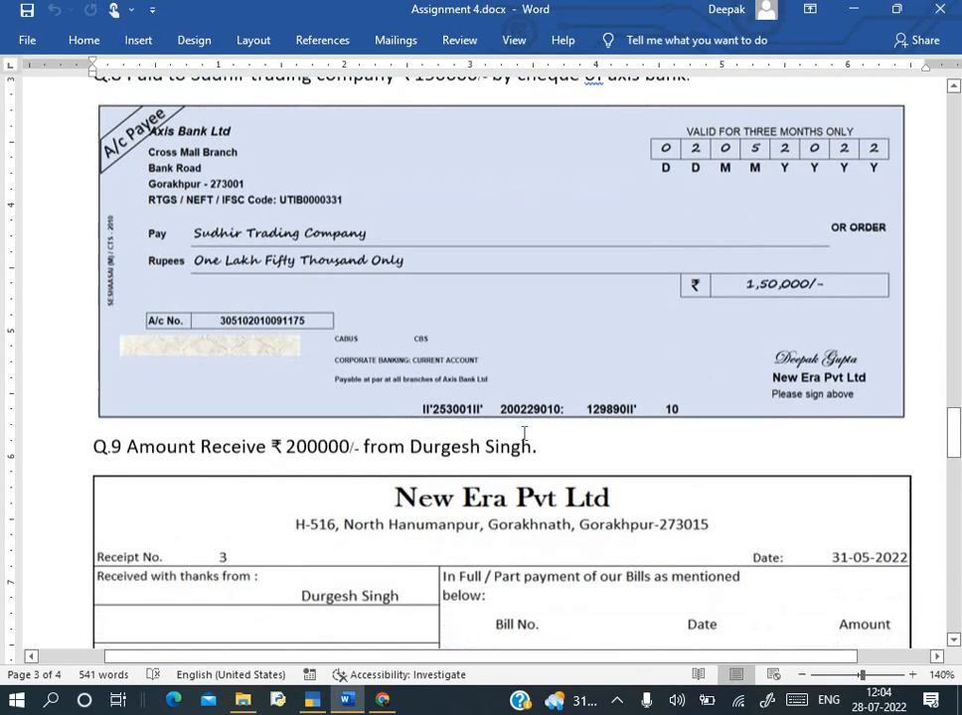
pyautogui.scroll(-6, 366, 252)
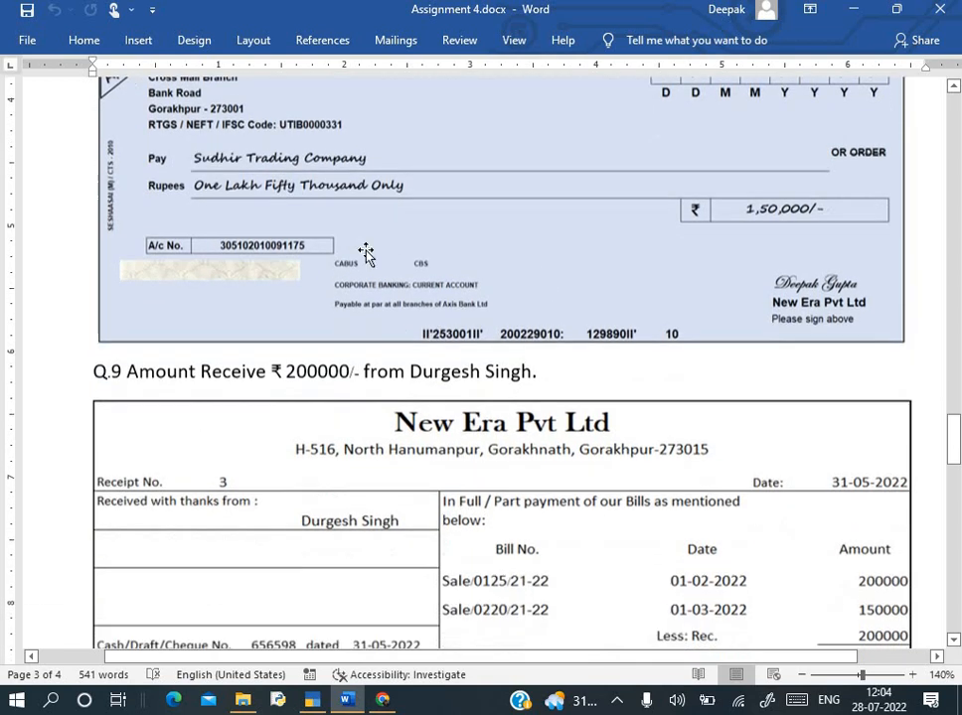
pyautogui.scroll(-1, 366, 252)
pyautogui.scroll(1, 337, 210)
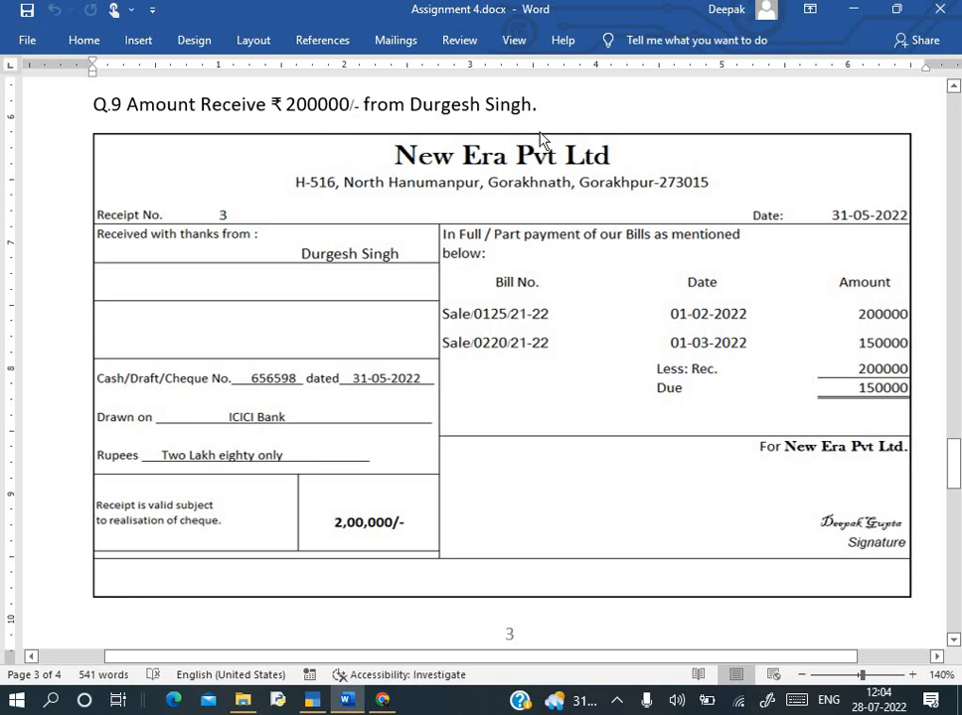
pyautogui.hotkey('alt', 'Tab')
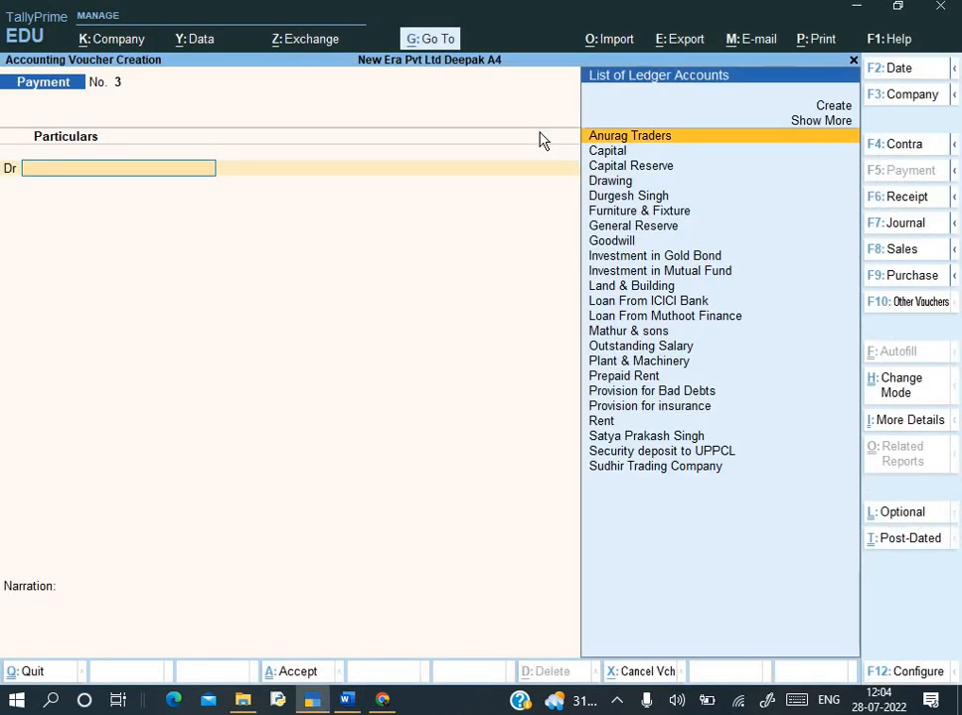
pyautogui.press('F6')
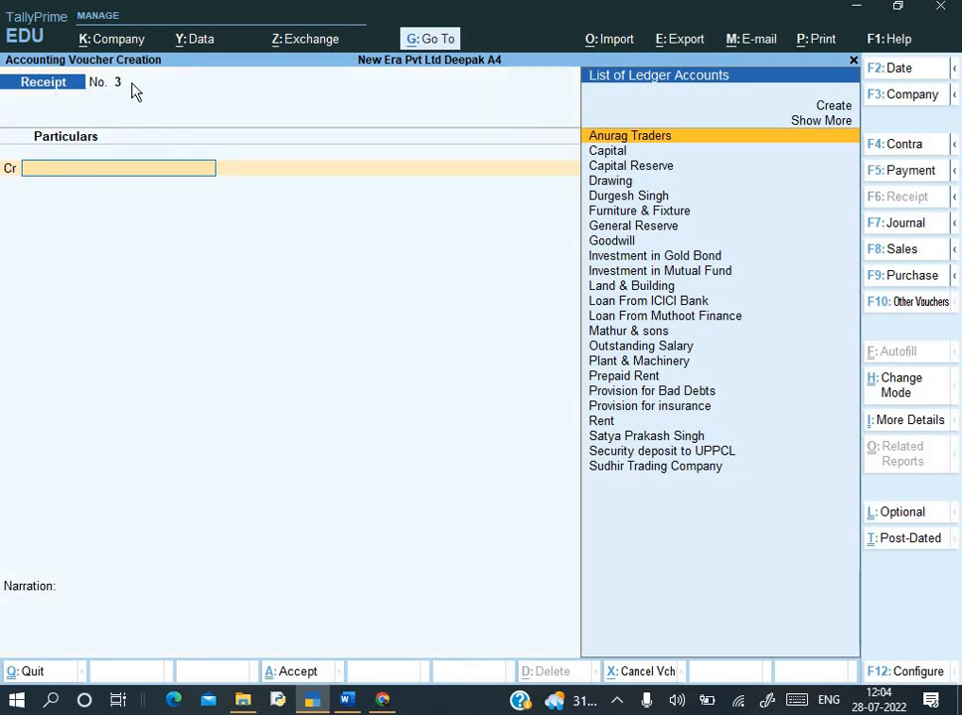
# - Select the customer's ledger as the credit account of the receipt
pyautogui.hotkey('alt', 'Tab')
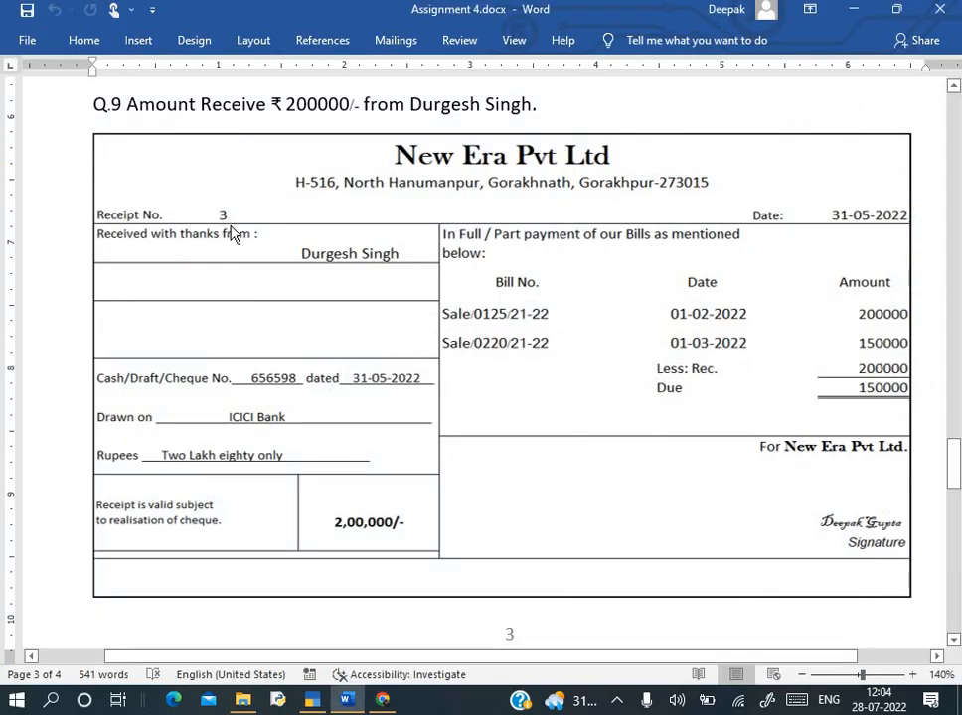
pyautogui.hotkey('alt', 'Tab')
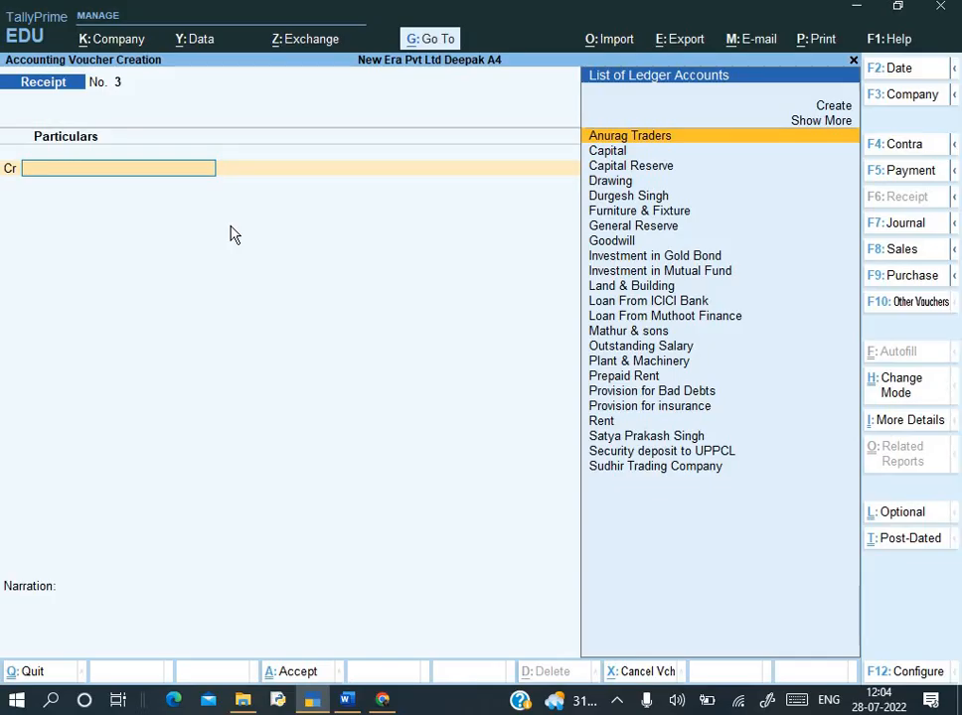
pyautogui.hotkey('alt', 'Tab')
pyautogui.hotkey('alt', 'Tab')
pyautogui.write('D')
pyautogui.press('Down')
pyautogui.press('Down')
pyautogui.press('Down')
pyautogui.press('Up')
pyautogui.press('Up')
pyautogui.press('Down')
pyautogui.press('Return')
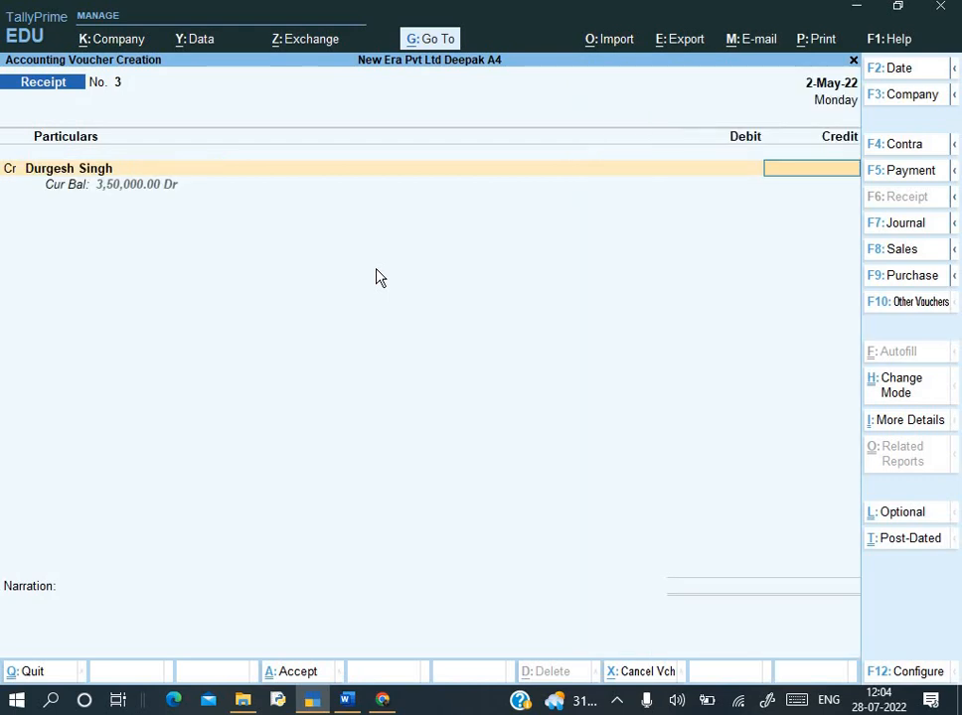
# - Change the receipt voucher date to 31-May-22
pyautogui.hotkey('alt', 'Tab')
pyautogui.hotkey('alt', 'Tab')
pyautogui.press('F2')
pyautogui.write('31-5')
pyautogui.press('Return')
# - Credit 2,00,000 against pending bill Sale/0125/21-22 and move to the Axis Bank debit line
pyautogui.hotkey('alt', 'Tab')
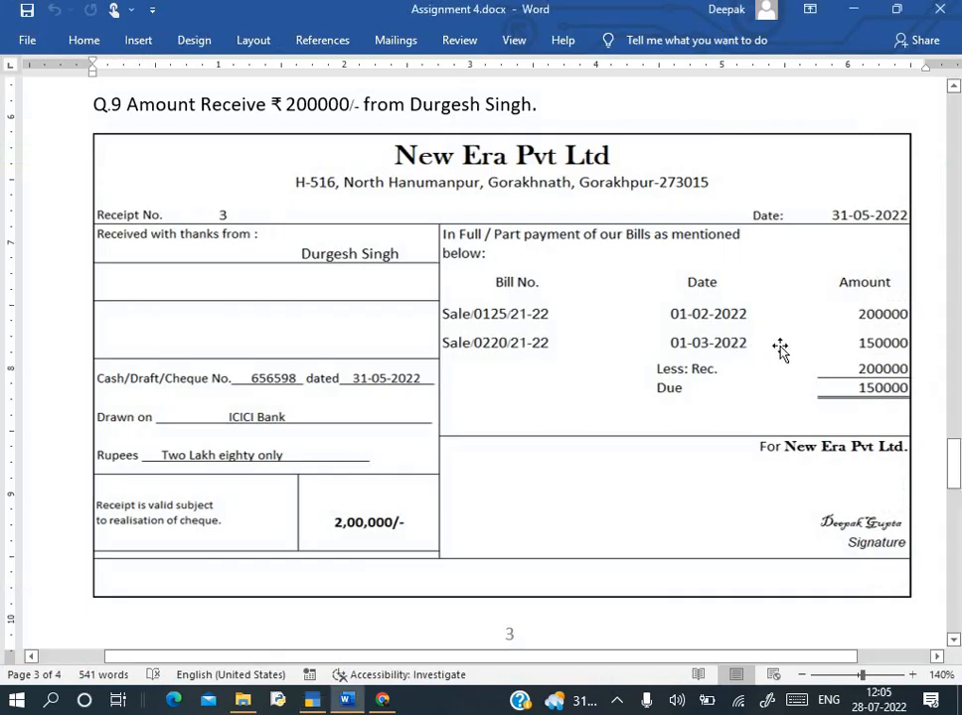
pyautogui.hotkey('alt', 'Tab')
pyautogui.hotkey('alt', 'Tab')
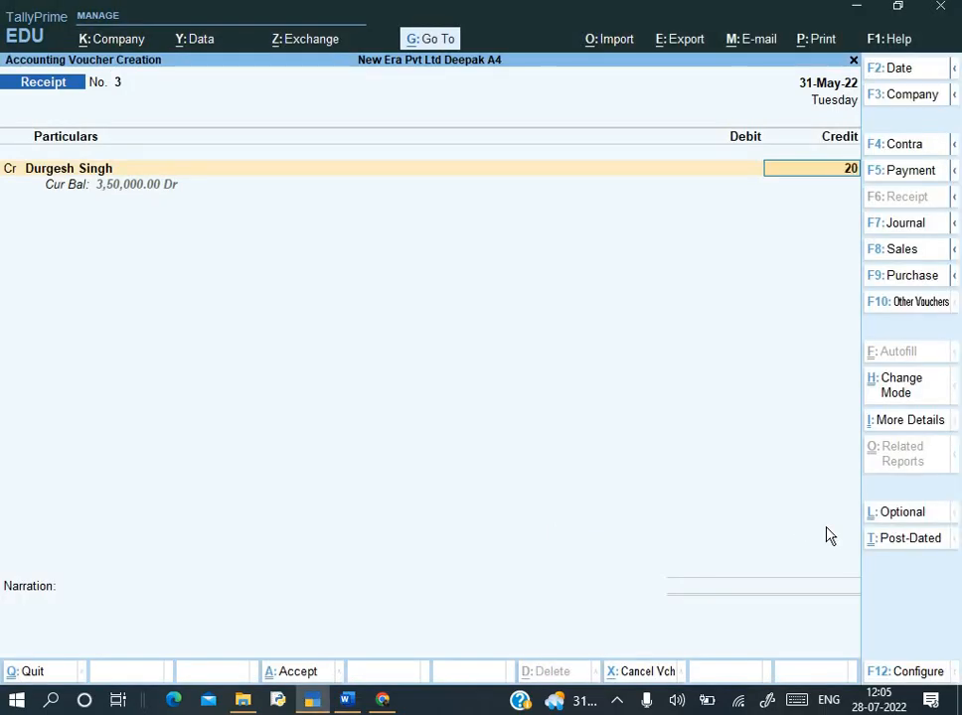
pyautogui.press('Return')
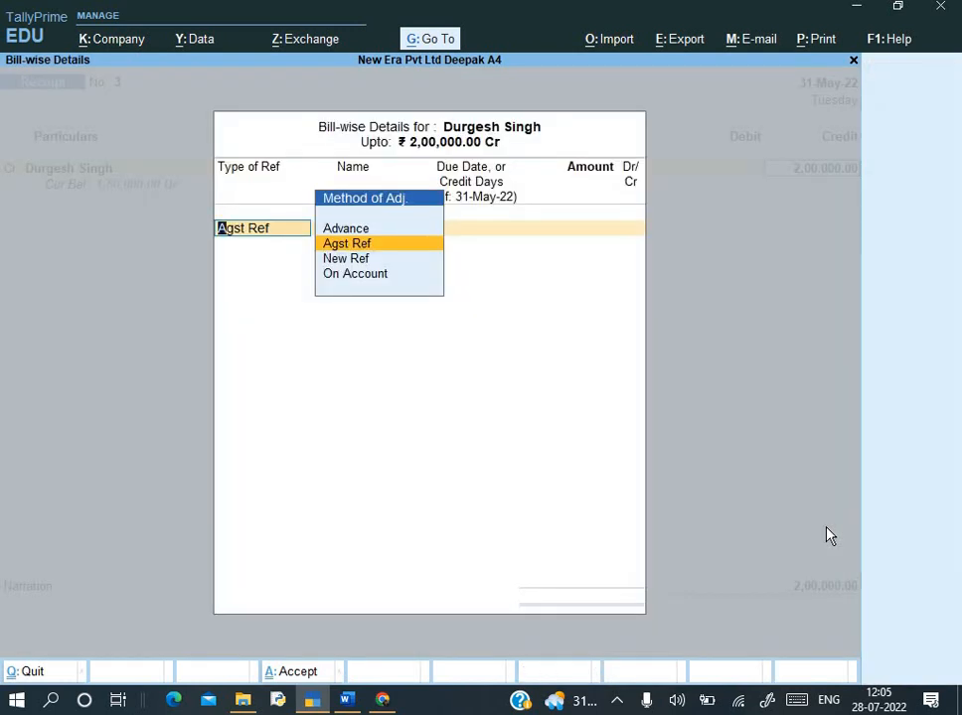
pyautogui.press('Return')
pyautogui.press('Return')
pyautogui.hotkey('shift', 'Tab')
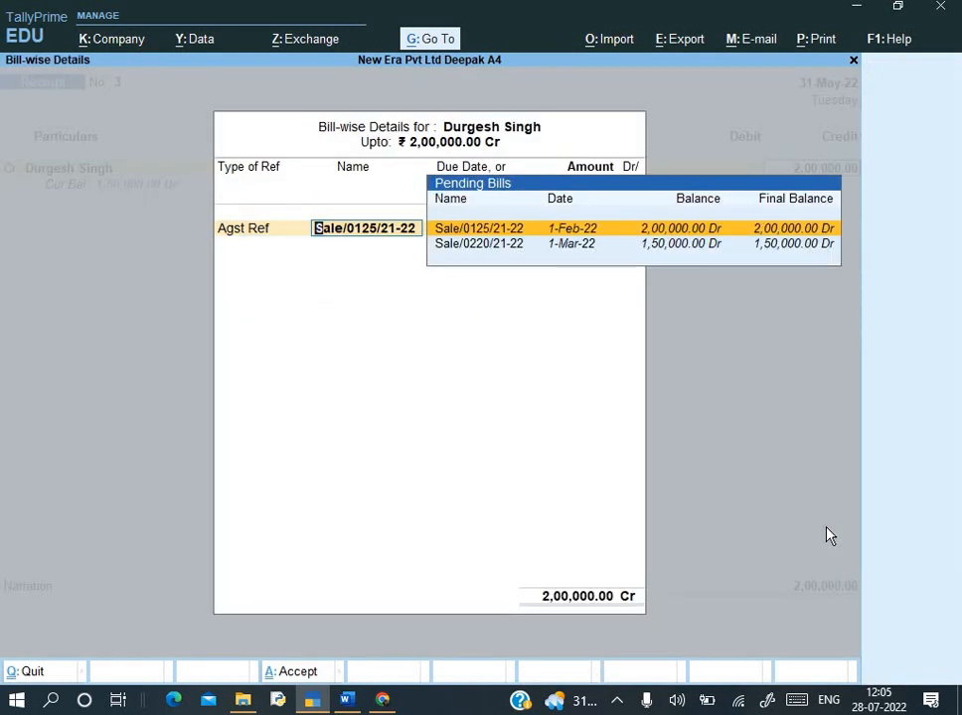
pyautogui.press('Down')
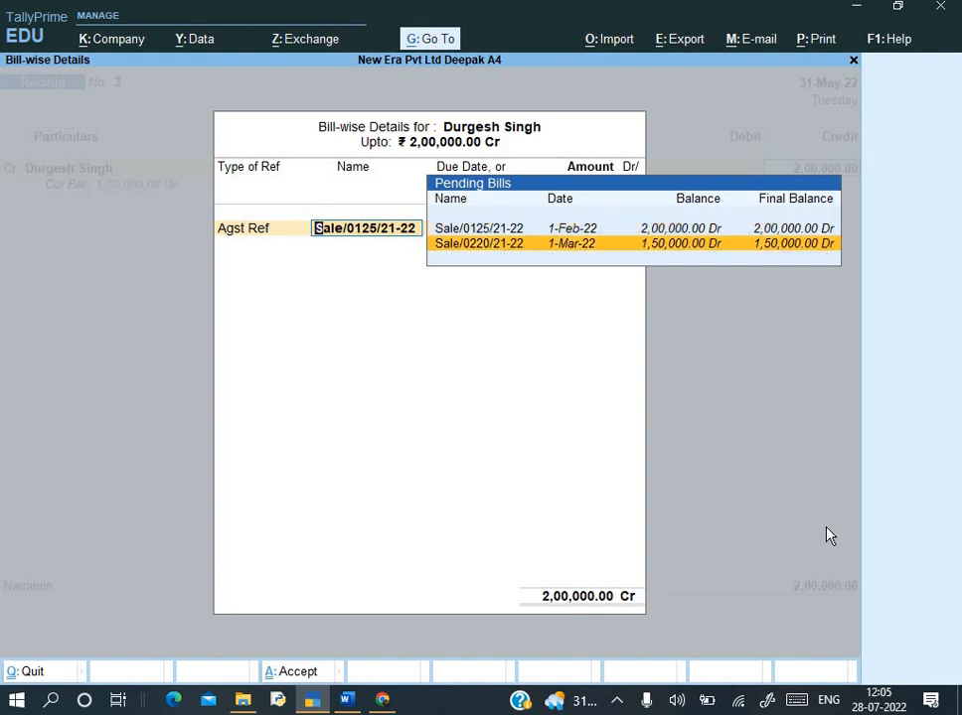
pyautogui.press('Up')
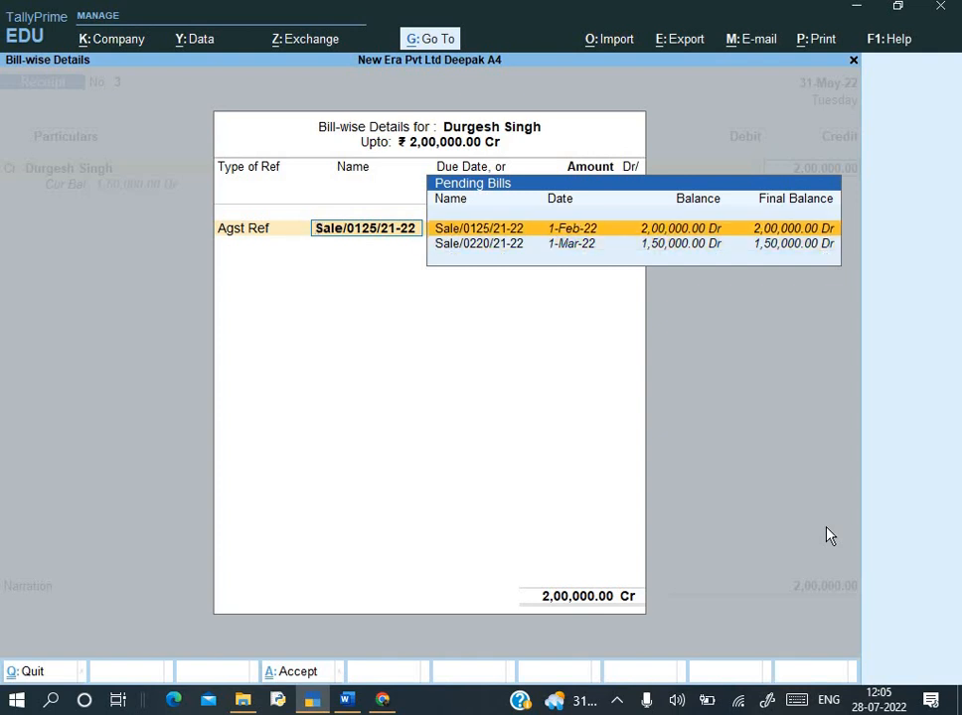
pyautogui.press('Return')
pyautogui.press('Return')
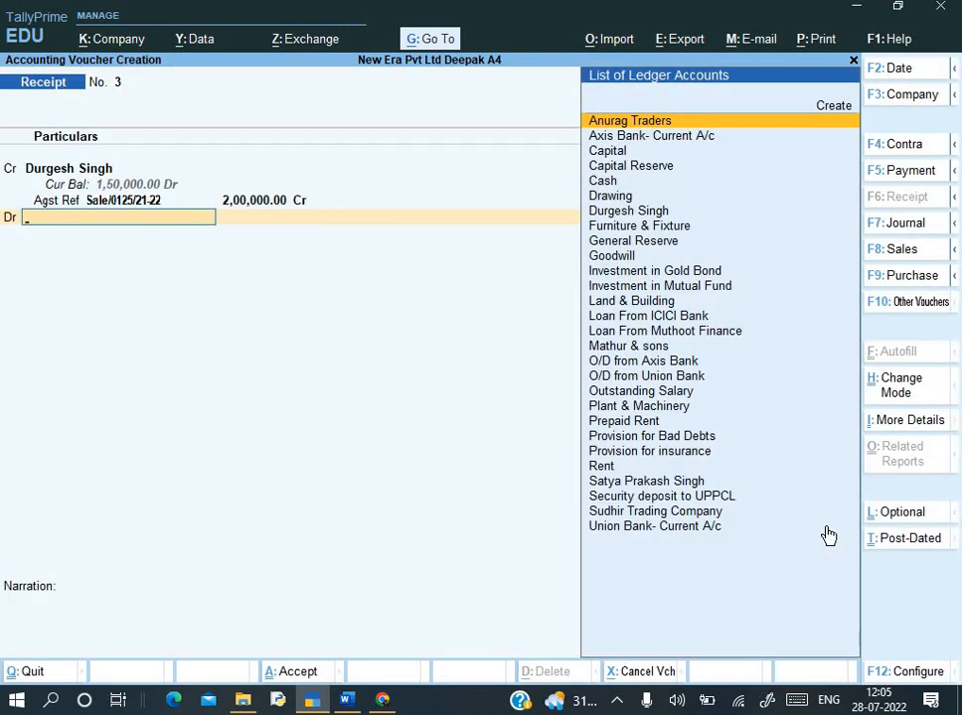
pyautogui.hotkey('alt', 'Tab')
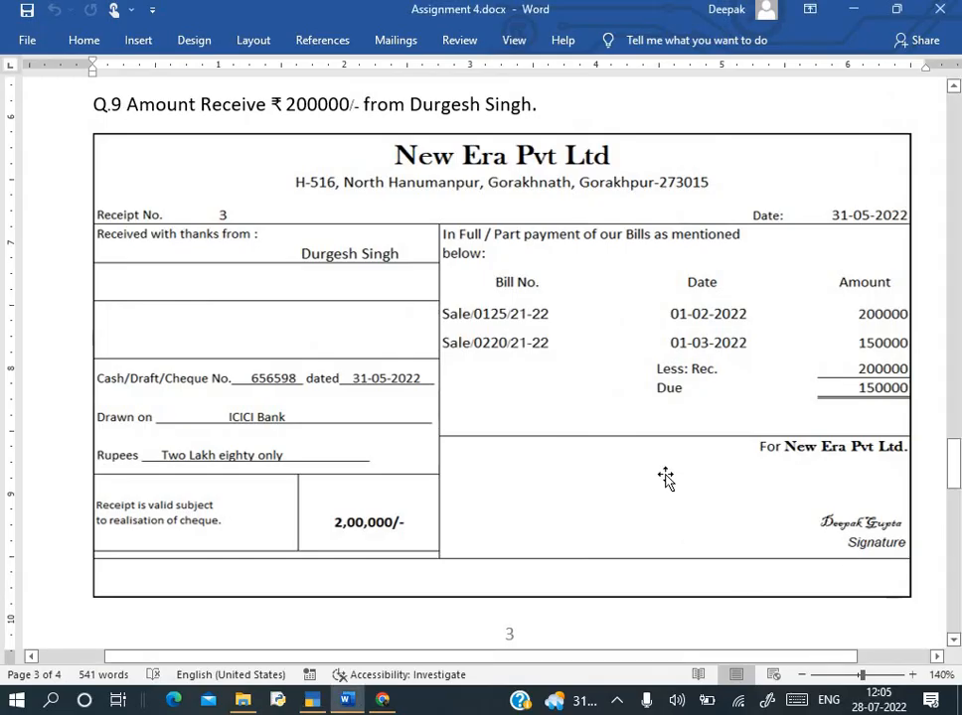
pyautogui.hotkey('alt', 'Tab')
pyautogui.press('Down')
# - Debit Axis Bank- Current A/c 2,00,000 with Cheque/DD 656598 dated 31-May-22
pyautogui.press('Return')
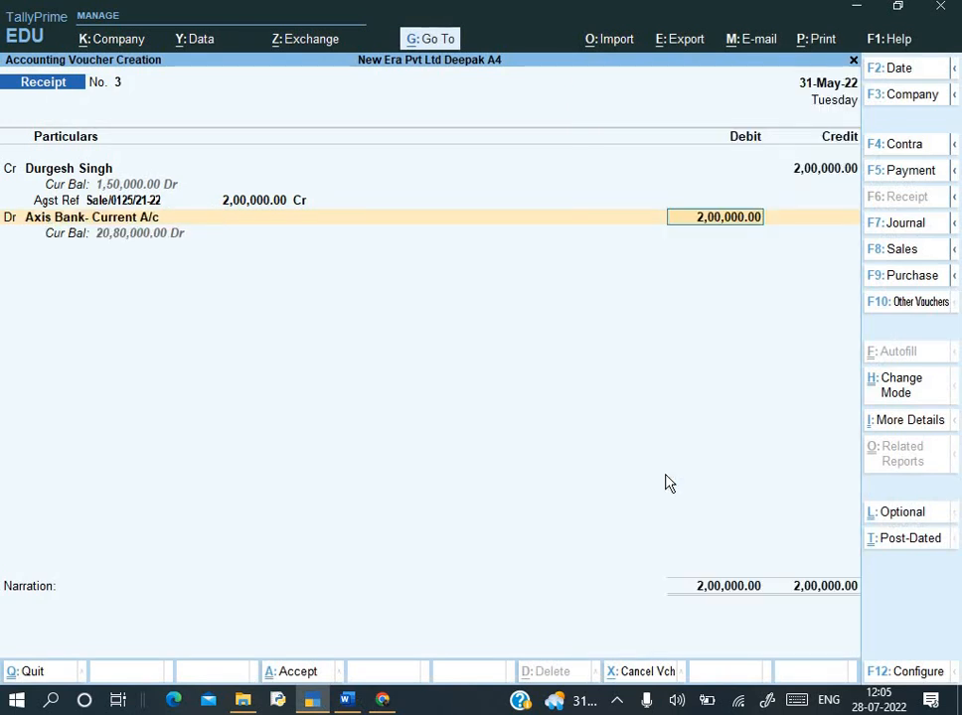
pyautogui.press('Return')
pyautogui.press('Return')
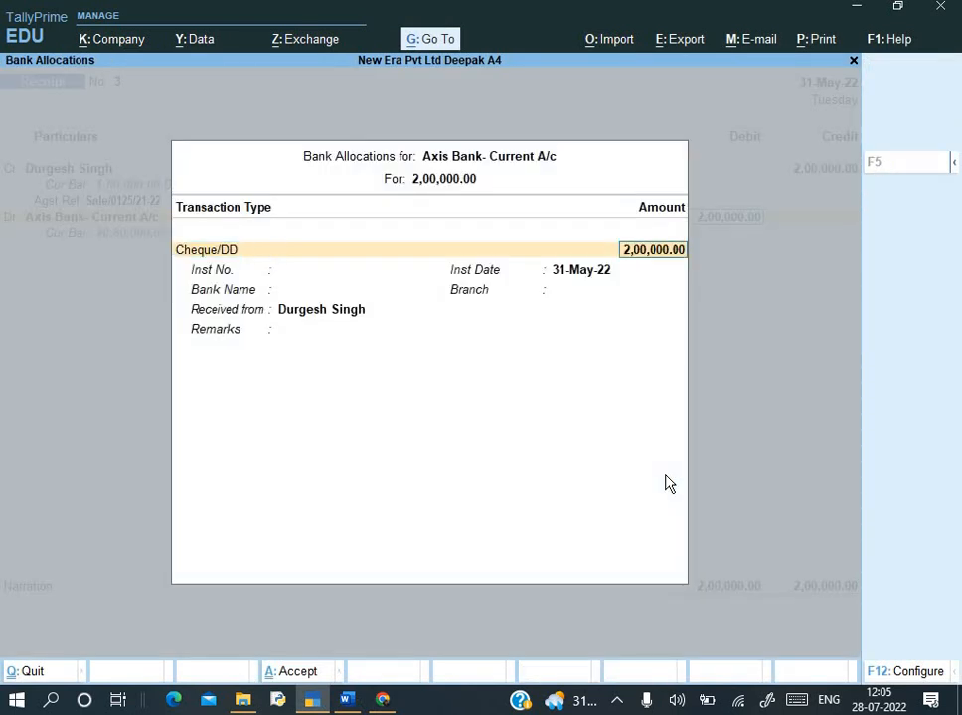
pyautogui.press('Return')
pyautogui.hotkey('alt', 'Tab')
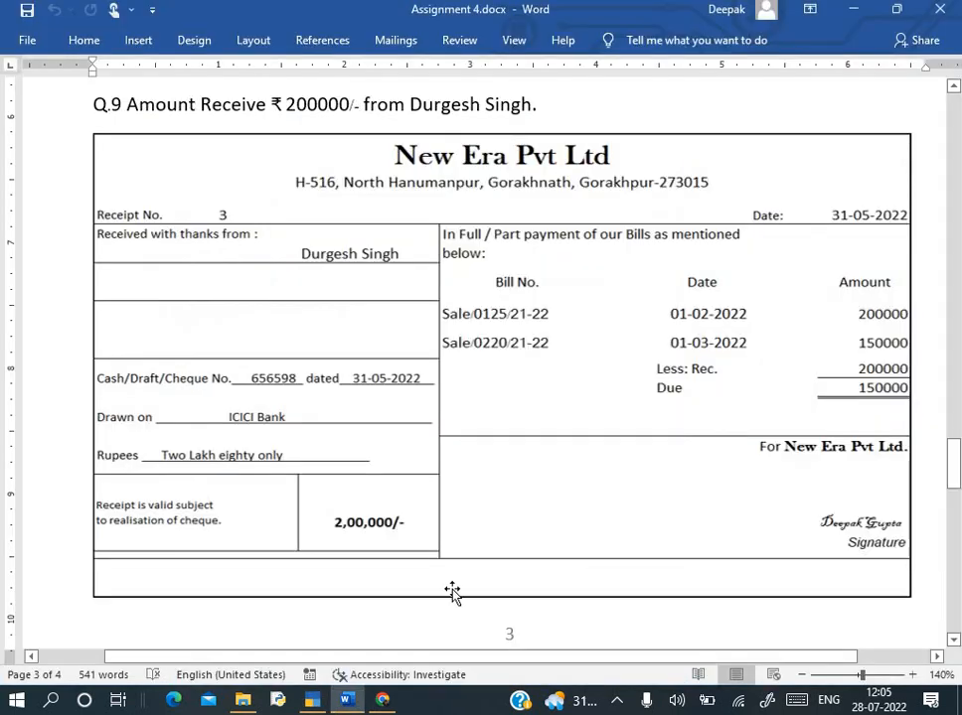
pyautogui.hotkey('alt', 'Tab')
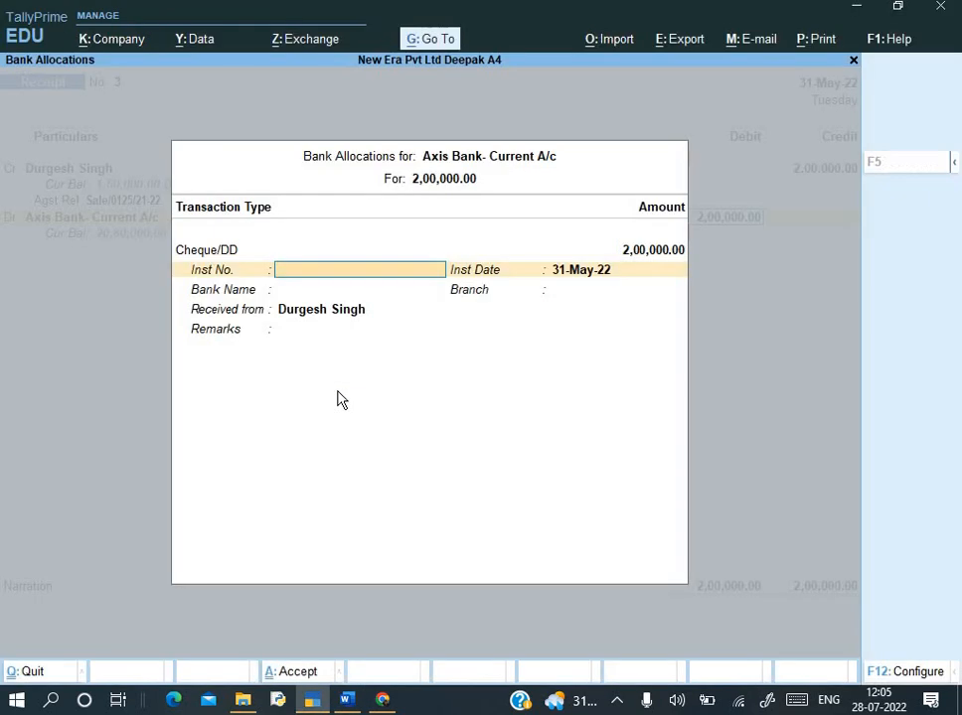
pyautogui.write('656598')
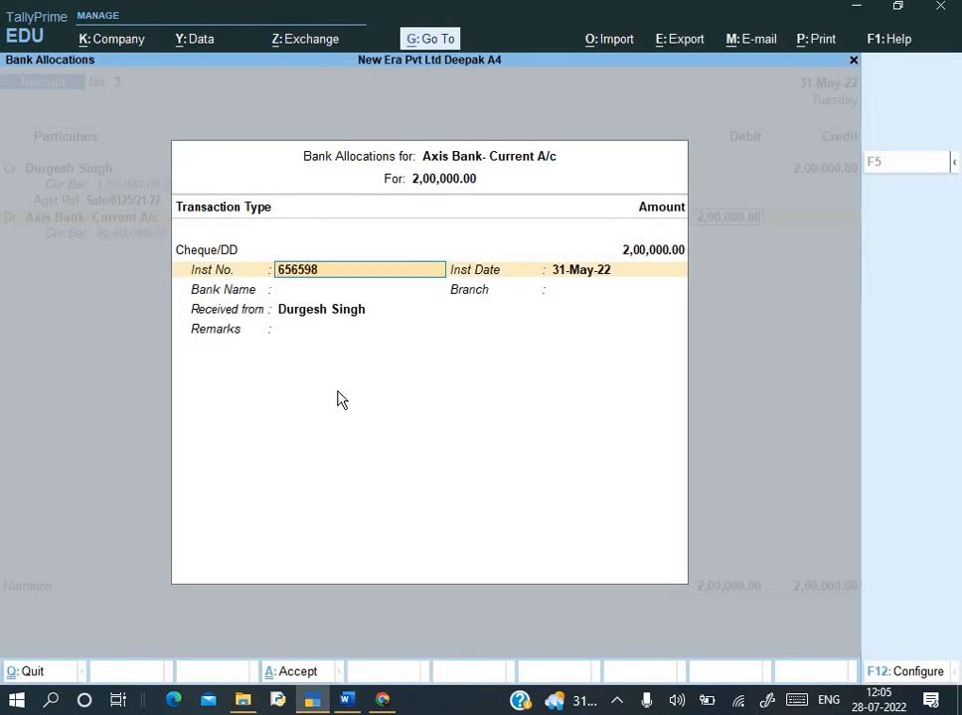
pyautogui.press('Return')
pyautogui.press('Return')
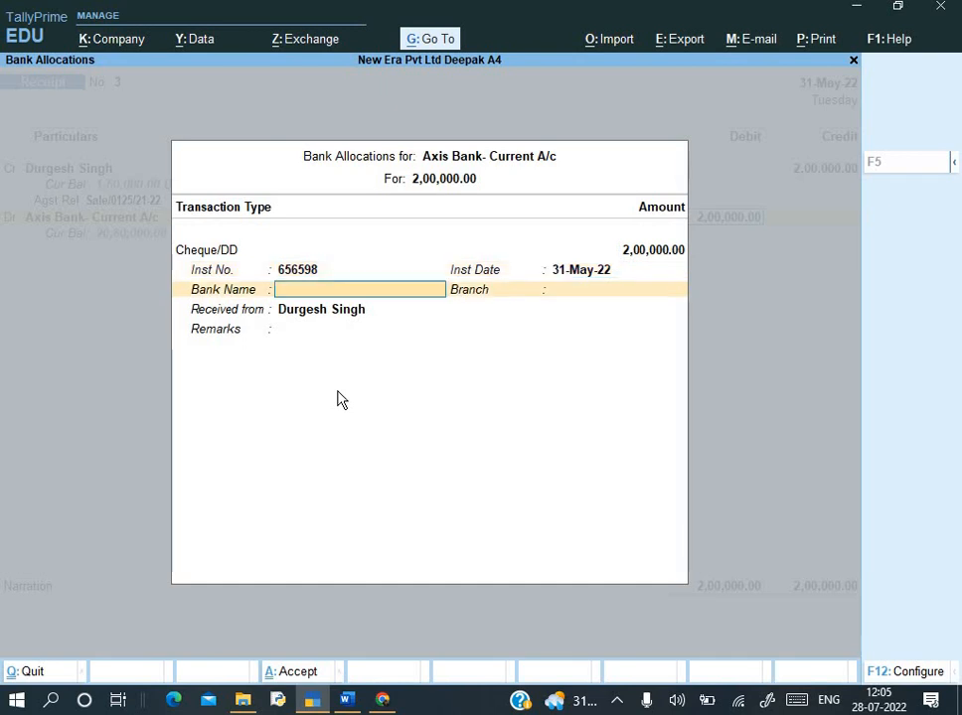
pyautogui.press('Down')
# - Specify ICICI Bank as the drawee bank, leaving branch blank
pyautogui.press('Return')
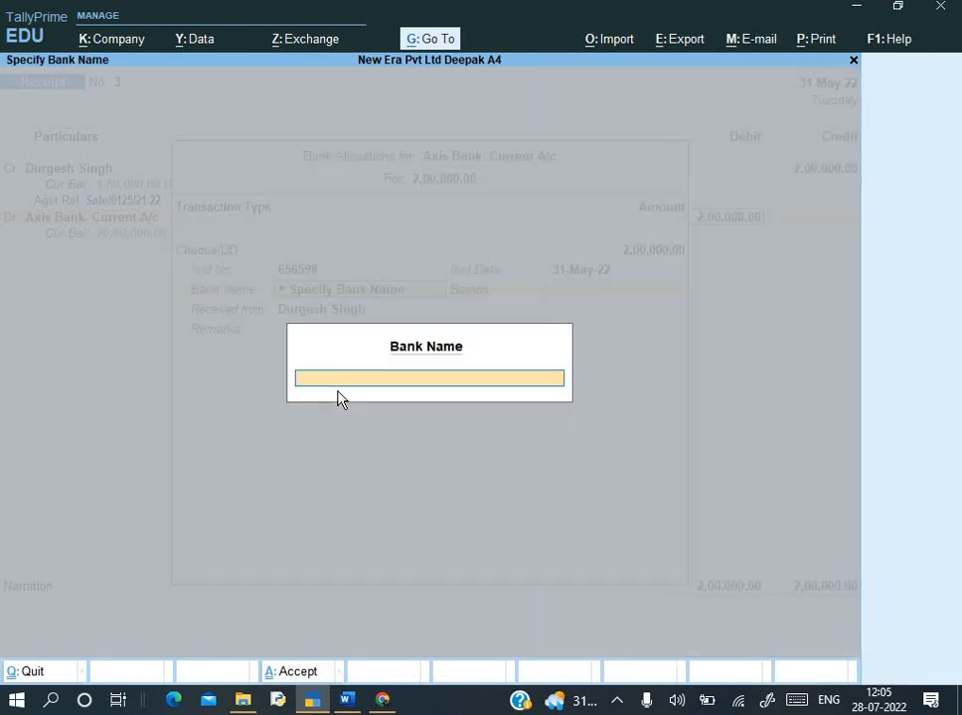
pyautogui.hotkey('alt', 'Tab')
pyautogui.hotkey('alt', 'Tab')
pyautogui.write('ICICI Bank')
pyautogui.press('Return')
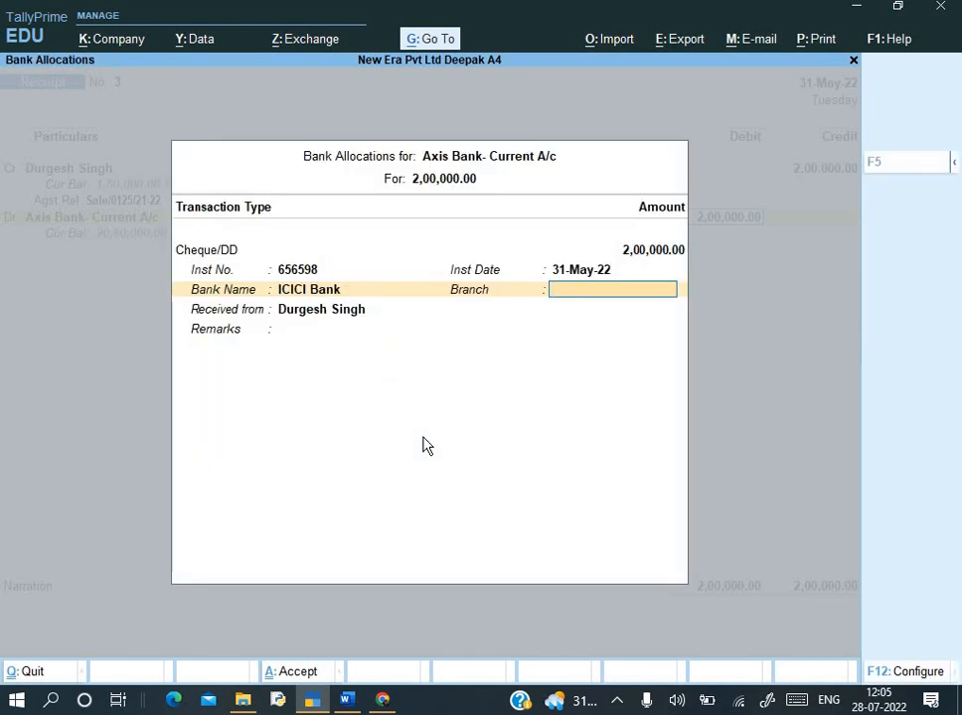
pyautogui.press('Return')
pyautogui.press('Return')
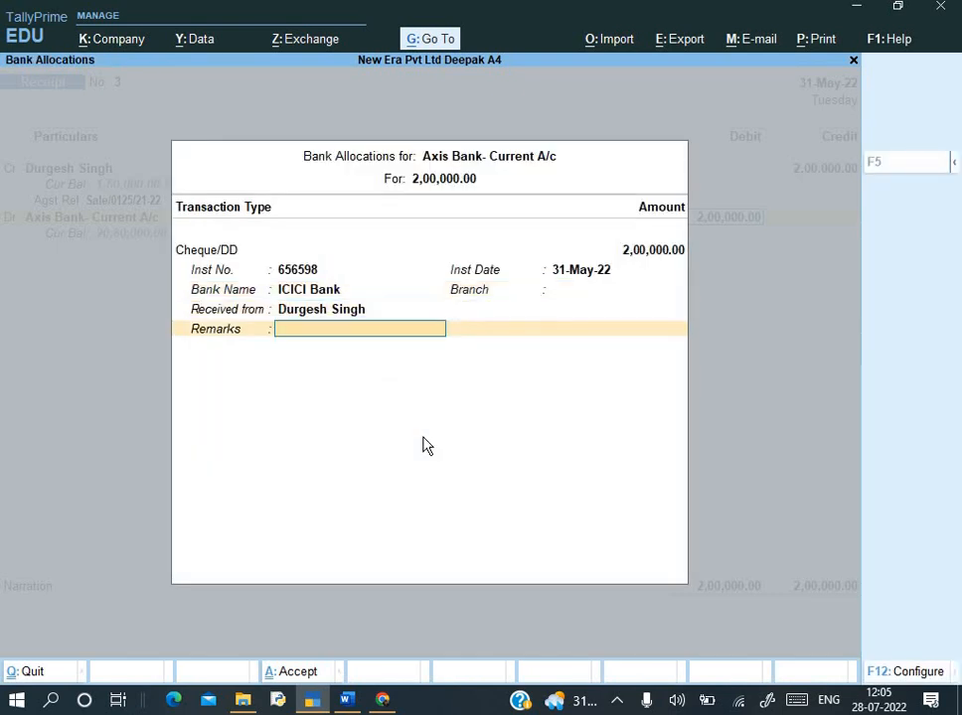
pyautogui.press('Return')
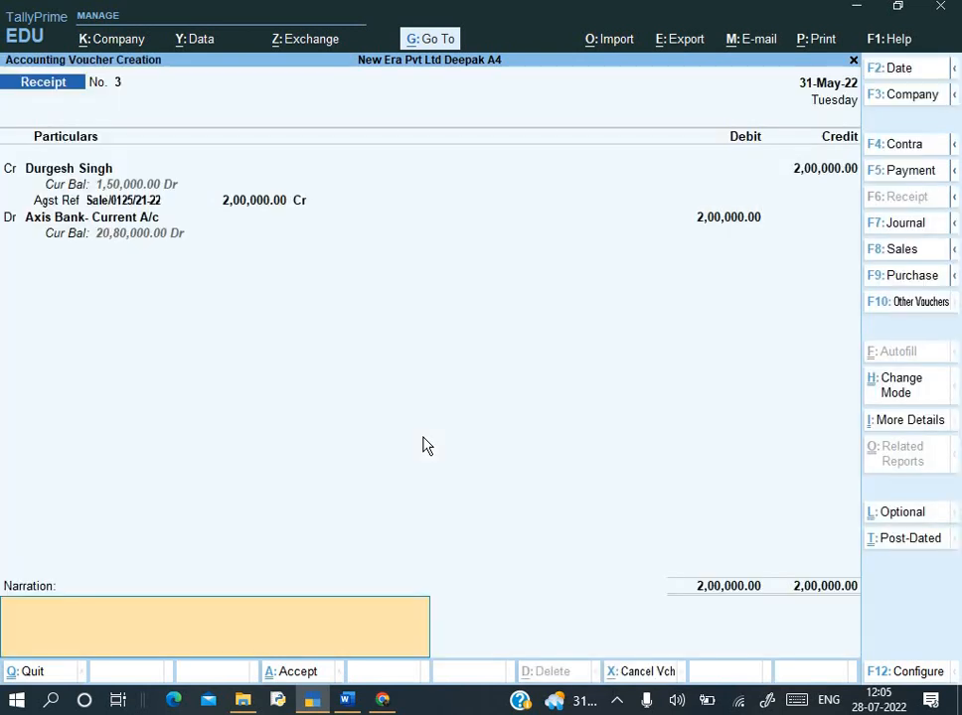
# - Replace a mistyped narration with the recalled 'Being Amount rec.' and reach the Accept prompt
pyautogui.write('Being')
pyautogui.write(' apyment')
pyautogui.press('BackSpace')
pyautogui.press('BackSpace')
pyautogui.press('BackSpace')
pyautogui.press('BackSpace')
pyautogui.press('BackSpace')
pyautogui.press('BackSpace')
pyautogui.press('BackSpace')
pyautogui.press('BackSpace')
pyautogui.press('BackSpace')
pyautogui.press('BackSpace')
pyautogui.press('BackSpace')
pyautogui.press('BackSpace')
pyautogui.press('BackSpace')
pyautogui.hotkey('ctrl', 'r')
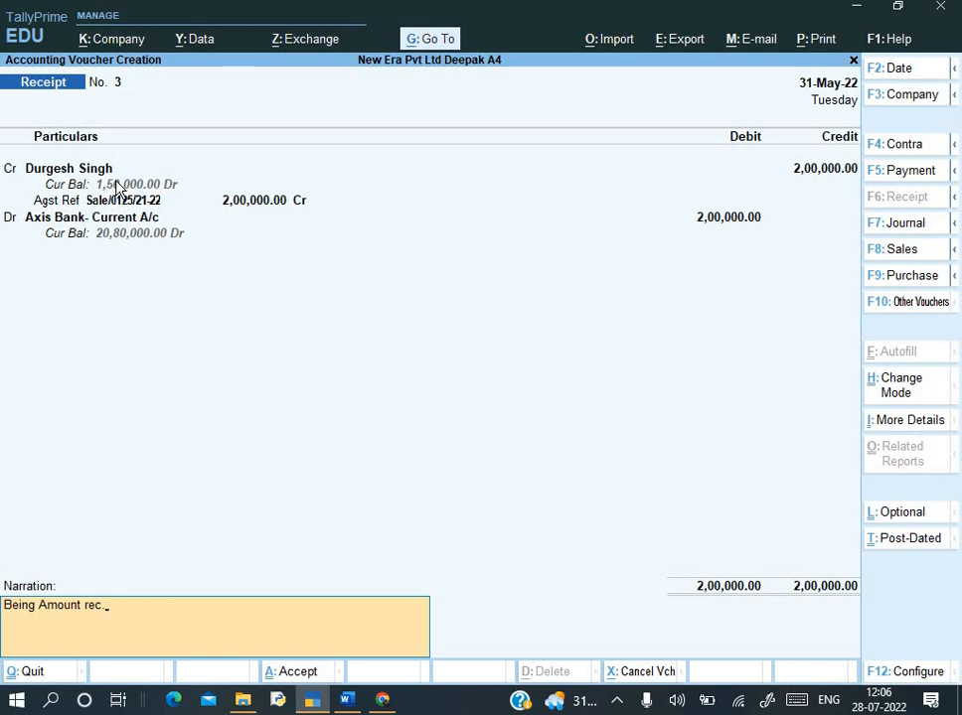
pyautogui.press('Return')
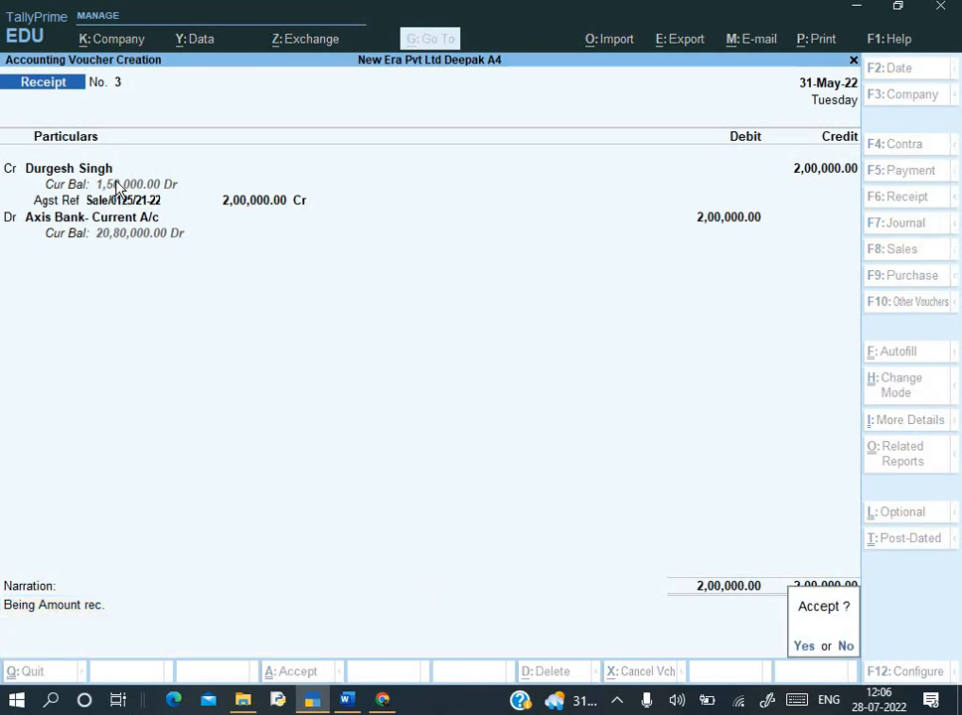
pyautogui.hotkey('alt', 'Tab')
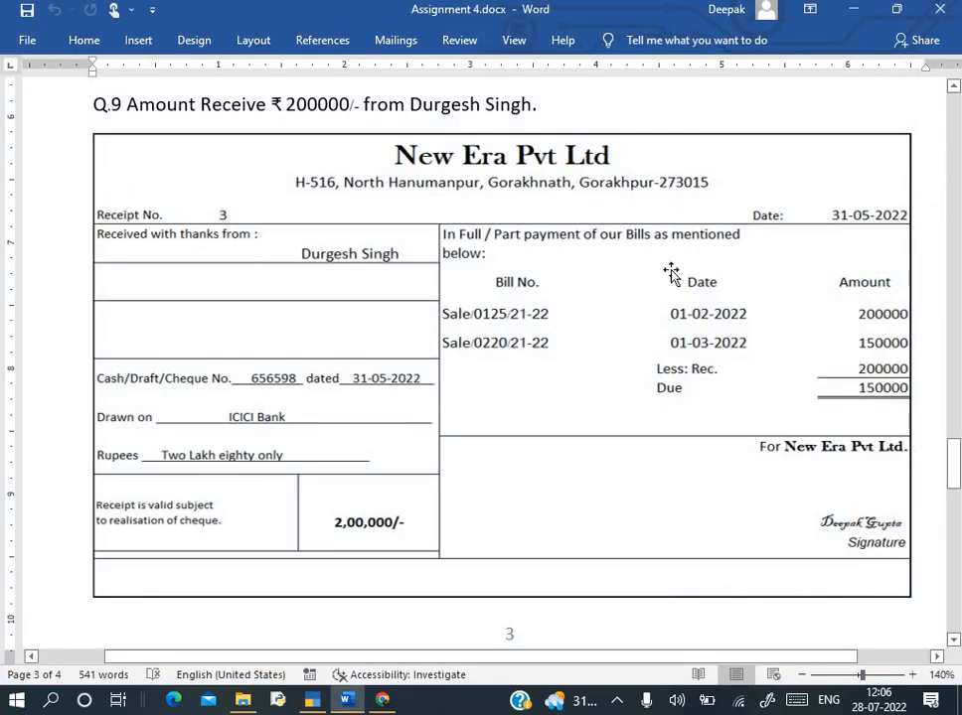
pyautogui.hotkey('alt', 'Tab')
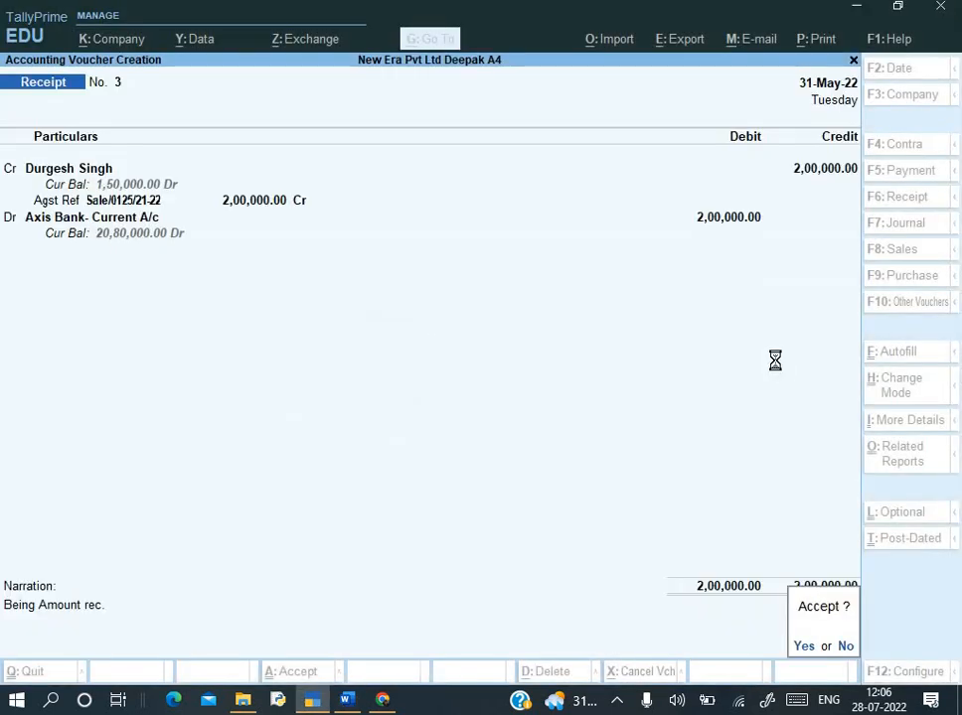
# - Save Receipt No. 3, reopen it, and generate a print preview of the voucher
pyautogui.press('Return')
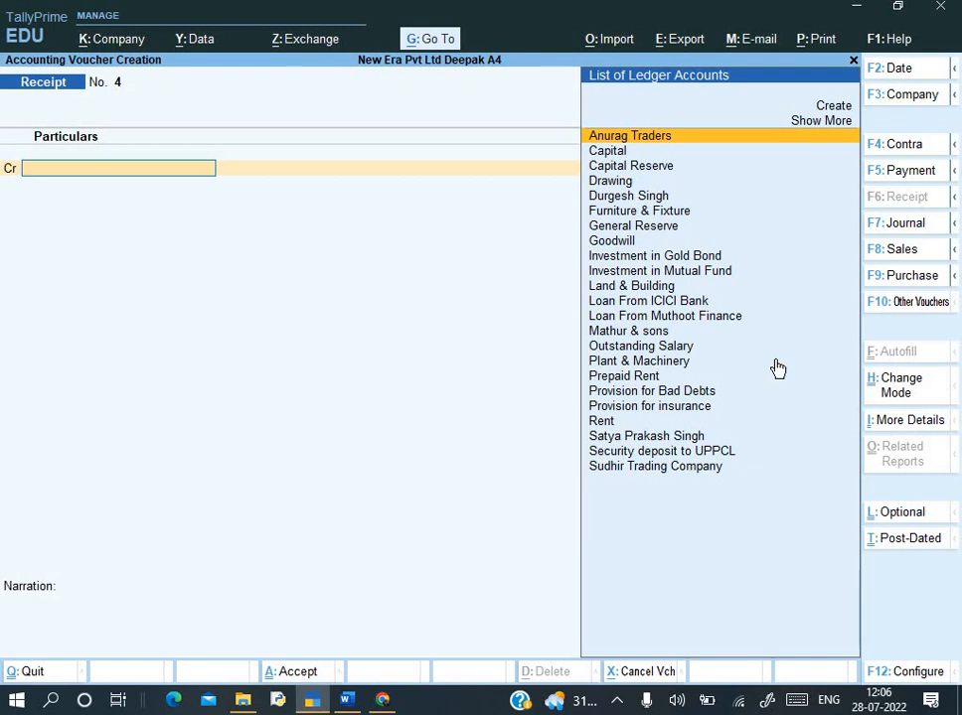
pyautogui.press('pageup')
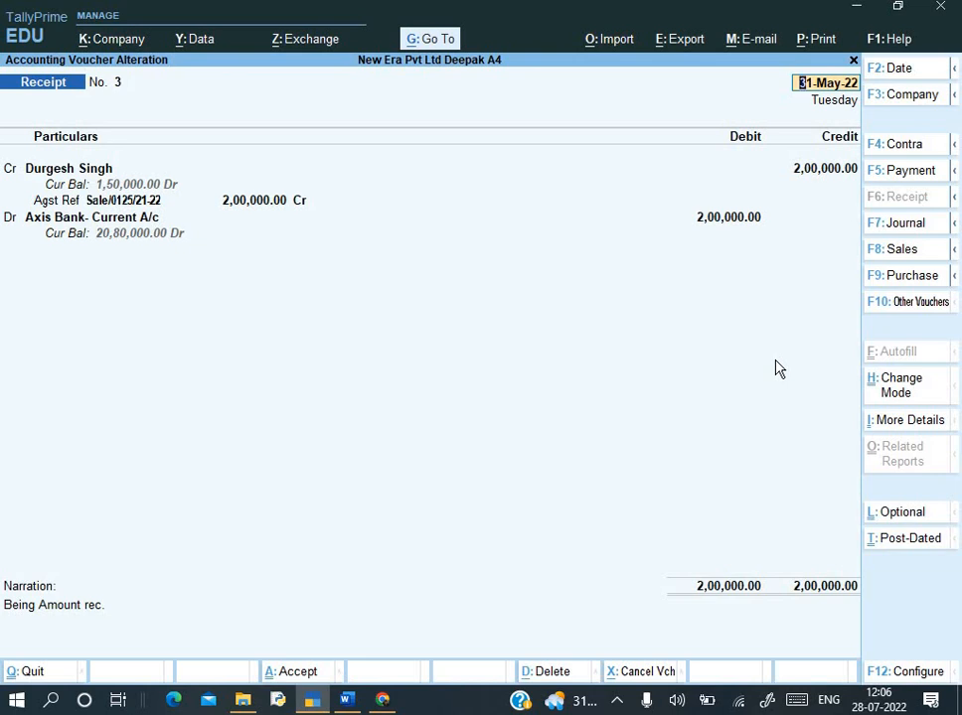
pyautogui.hotkey('alt', 'p')
pyautogui.press('Return')
pyautogui.press('Left')
pyautogui.press('Return')
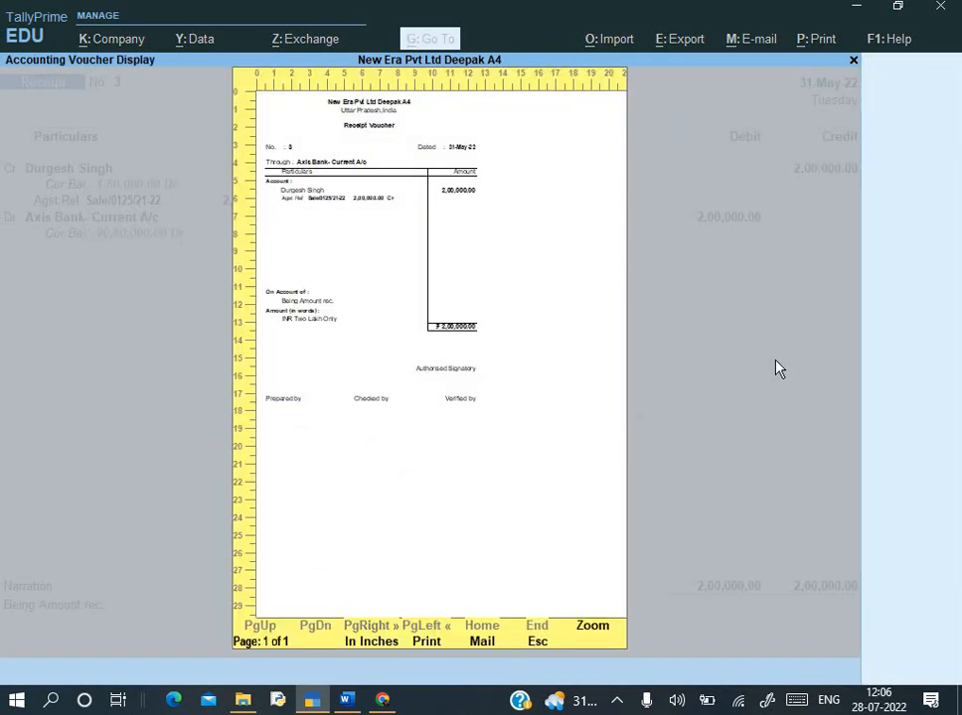
# - Review the Receipt Voucher preview at full size, then close it and quit alteration
pyautogui.hotkey('alt', 'z')
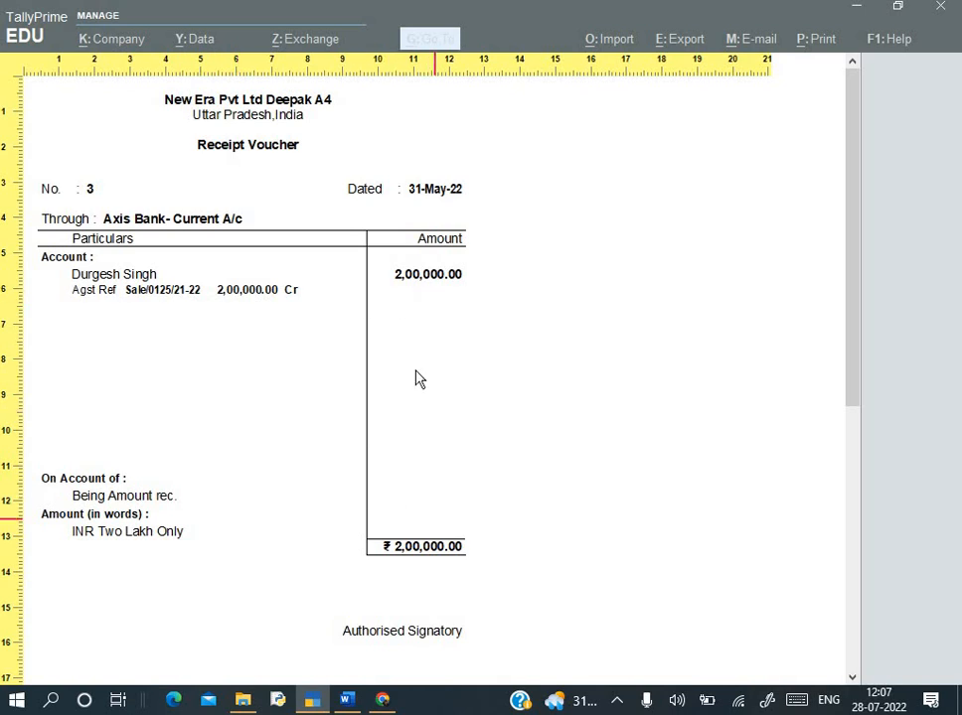
pyautogui.scroll(-2, 318, 576)
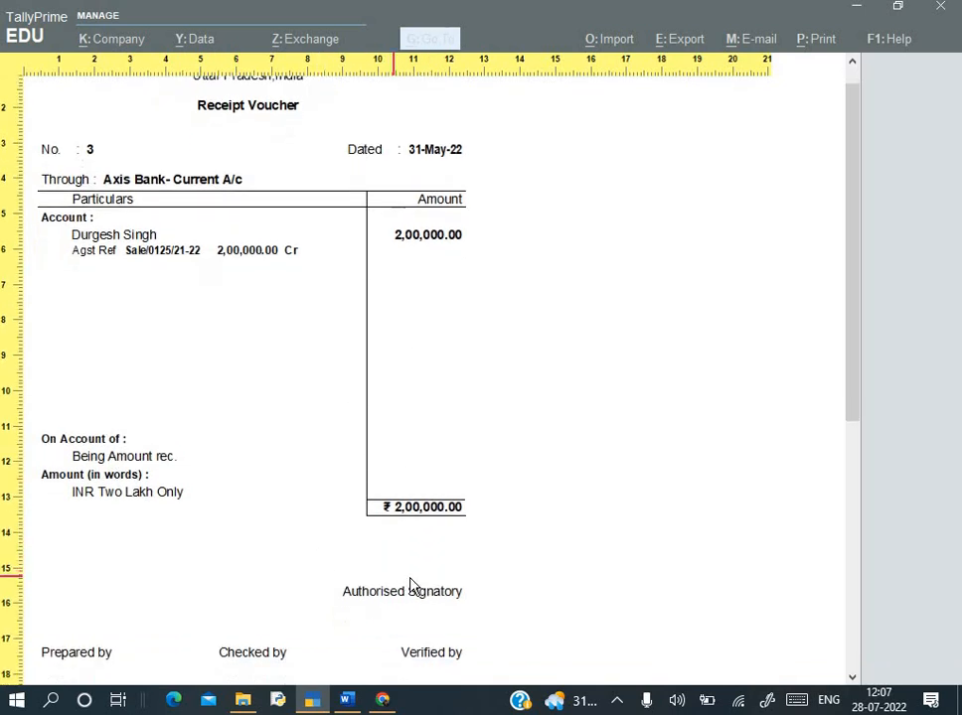
pyautogui.scroll(-3, 411, 586)
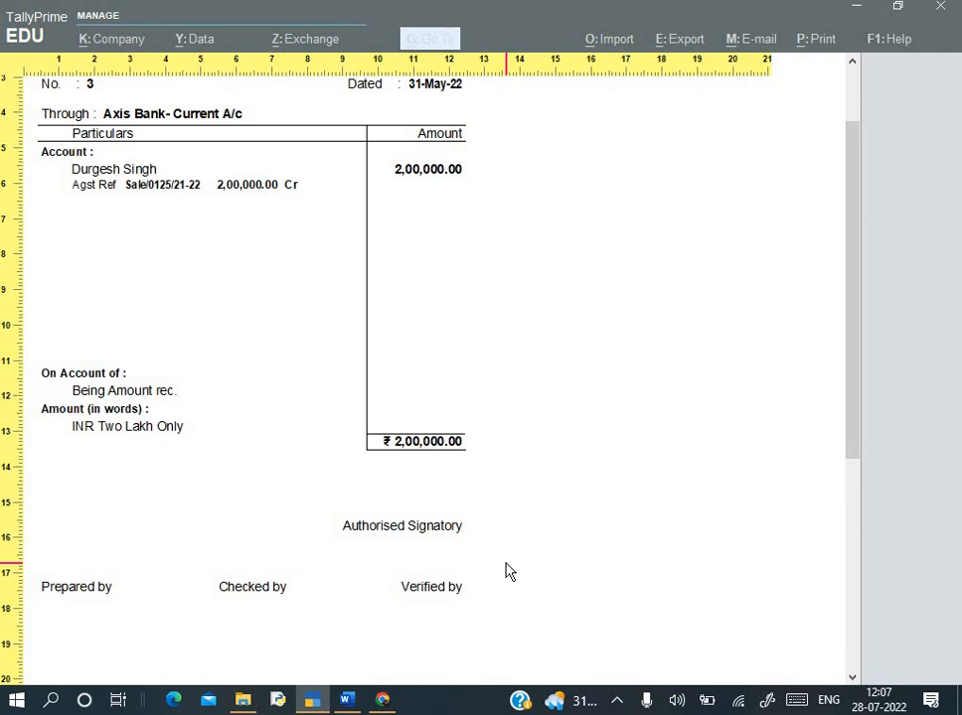
pyautogui.press('Escape')
pyautogui.press('Escape')
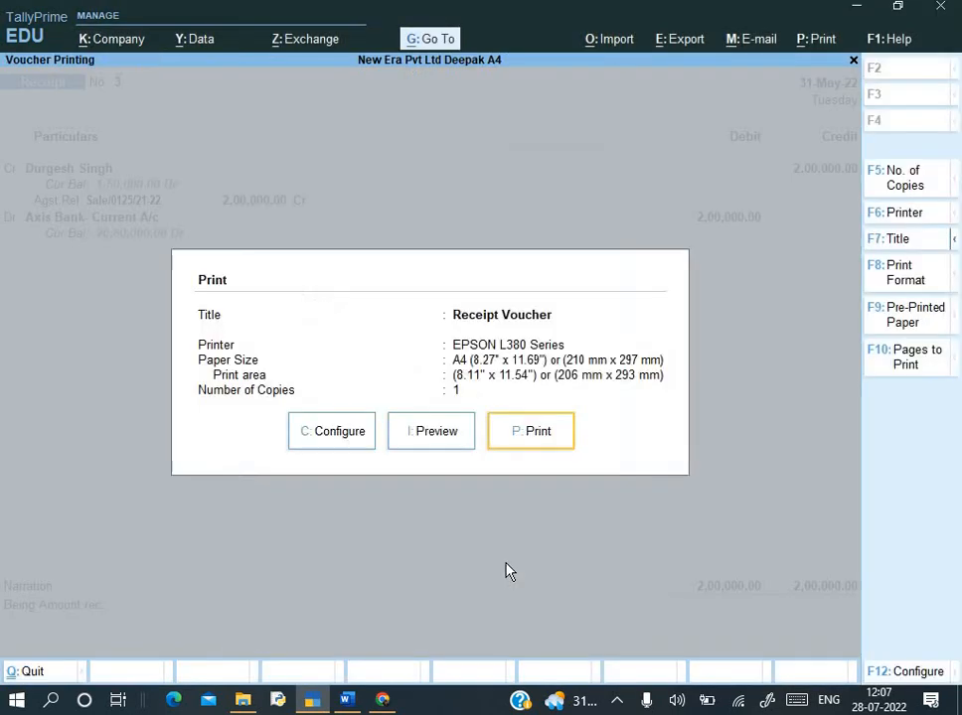
pyautogui.press('Escape')
pyautogui.press('Escape')
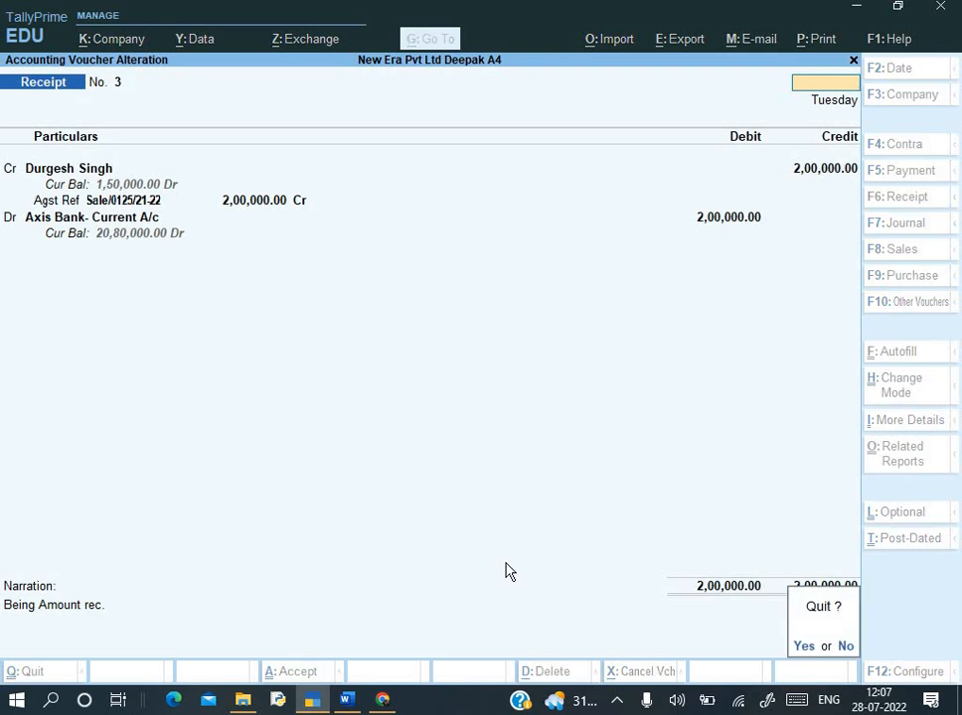
pyautogui.press('y')
pyautogui.hotkey('alt', 'Tab')
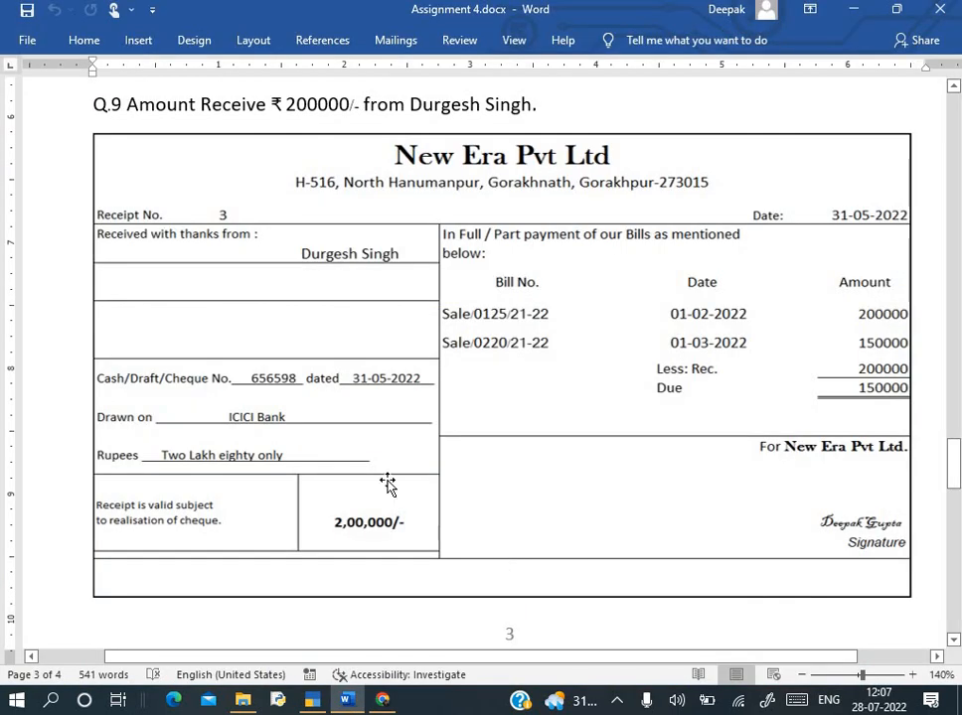
# - Scroll Assignment 4.docx to the Q.10 outstanding-salary cheque, then return to TallyPrime
pyautogui.scroll(-5, 389, 483)
pyautogui.scroll(-10, 388, 483)
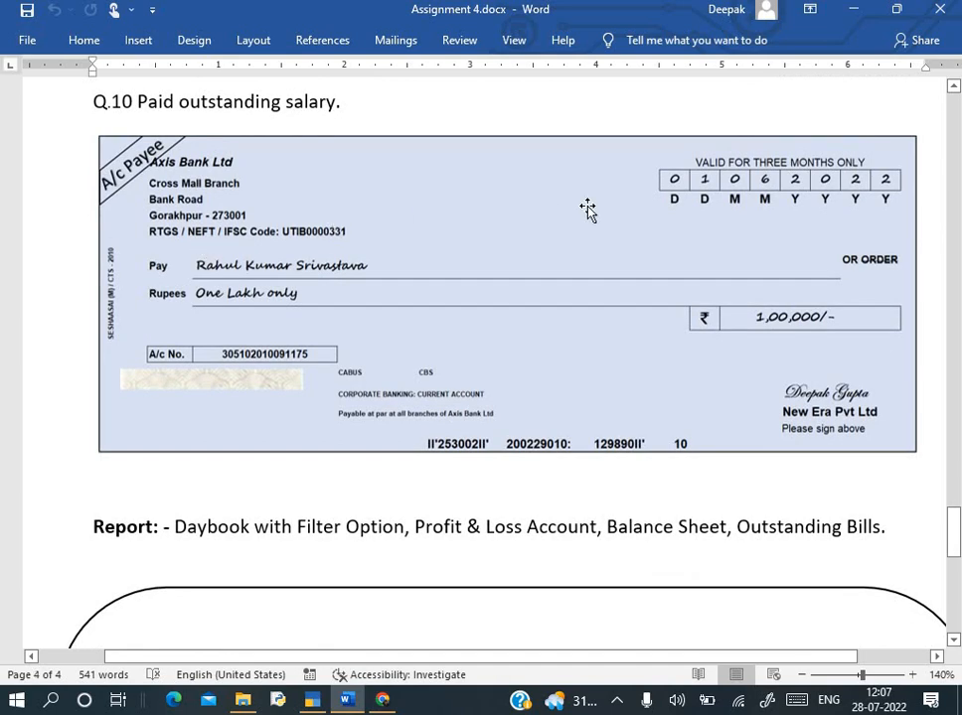
pyautogui.hotkey('ctrl', 'Home')
pyautogui.scroll(-5, 590, 207)
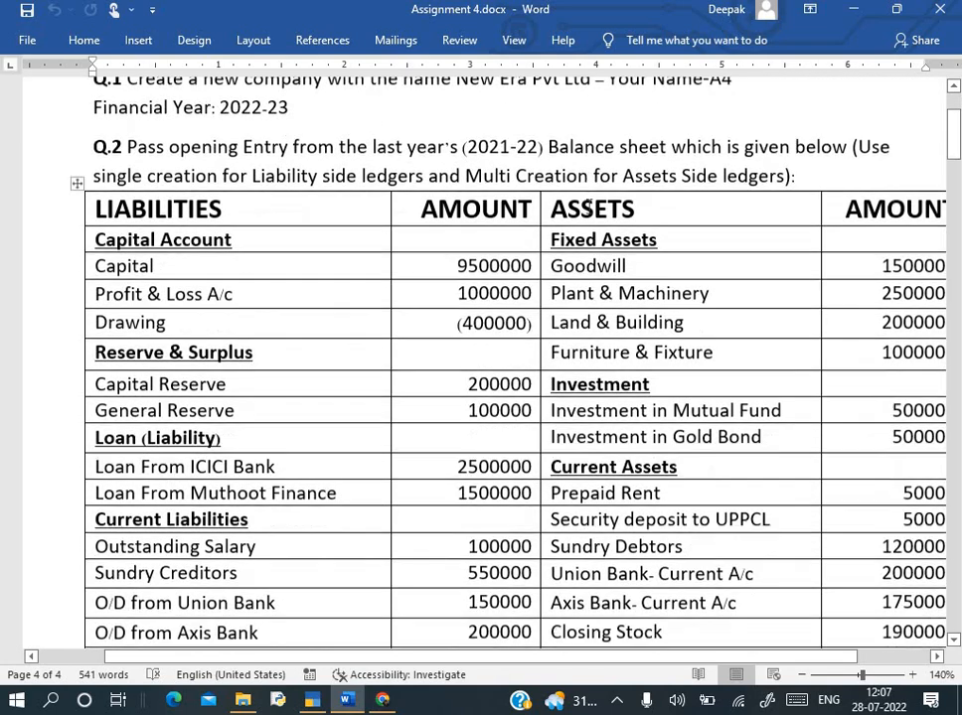
pyautogui.scroll(-2, 591, 207)
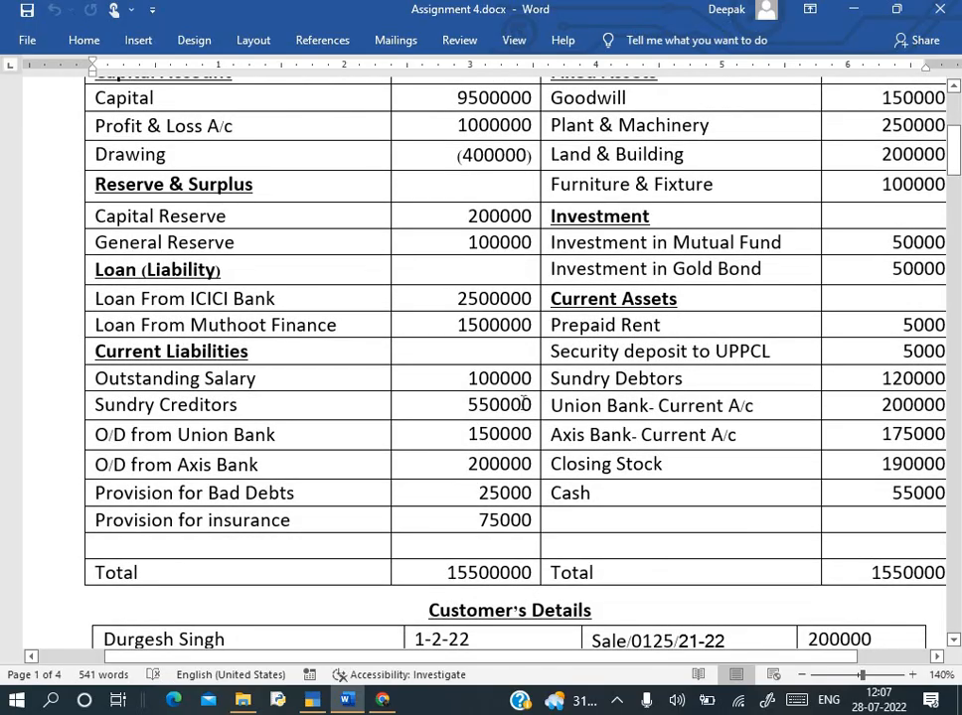
pyautogui.scroll(-20, 525, 382)
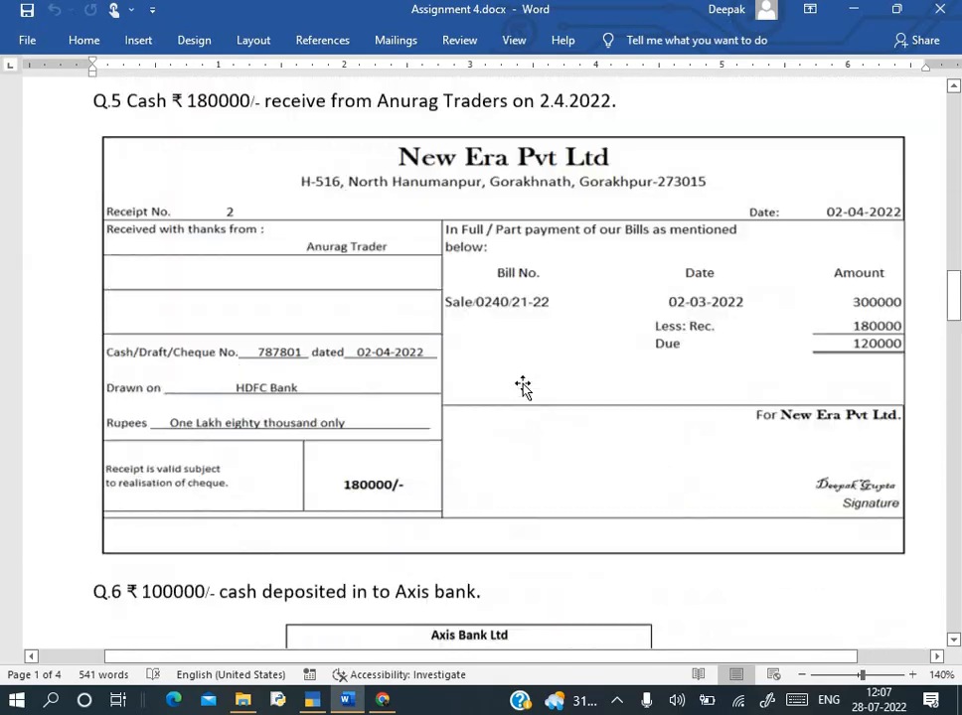
pyautogui.scroll(15, 525, 384)
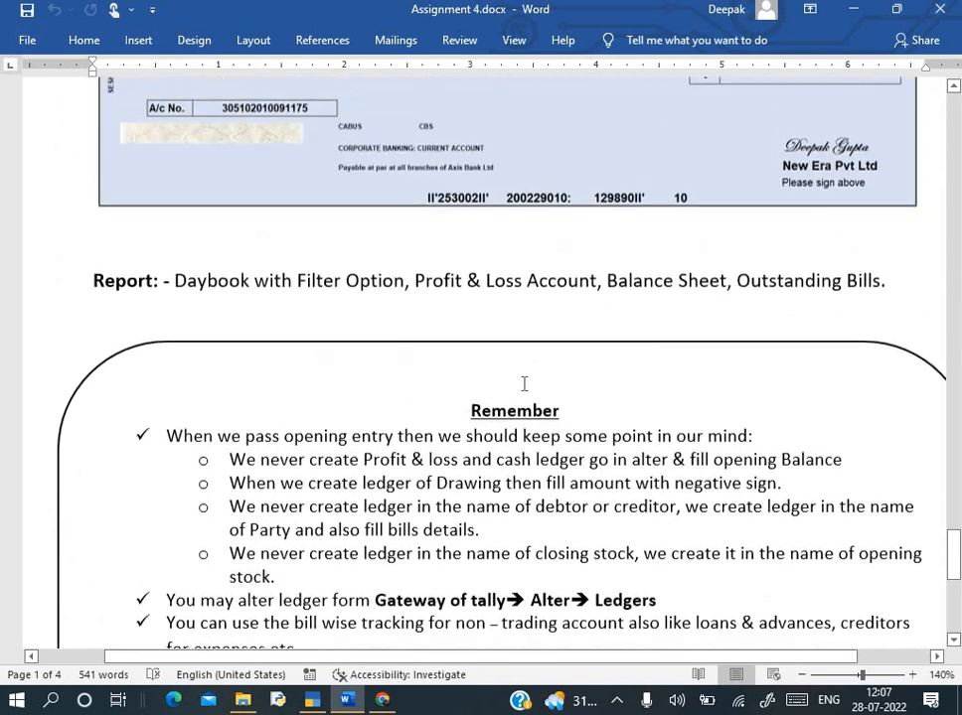
pyautogui.scroll(1, 371, 347)
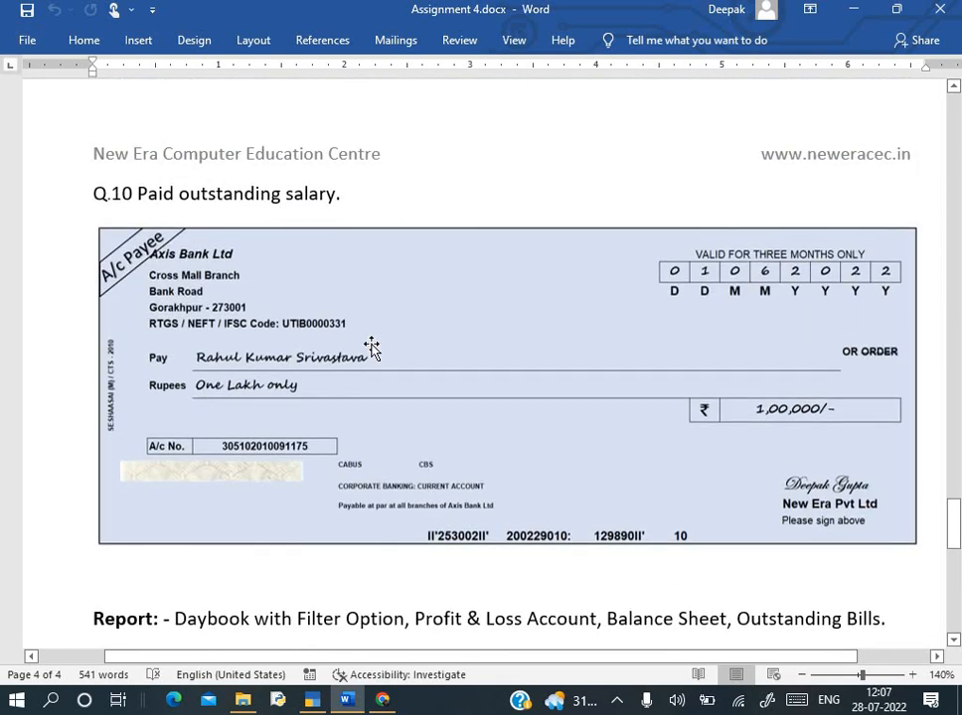
pyautogui.hotkey('alt', 'Tab')
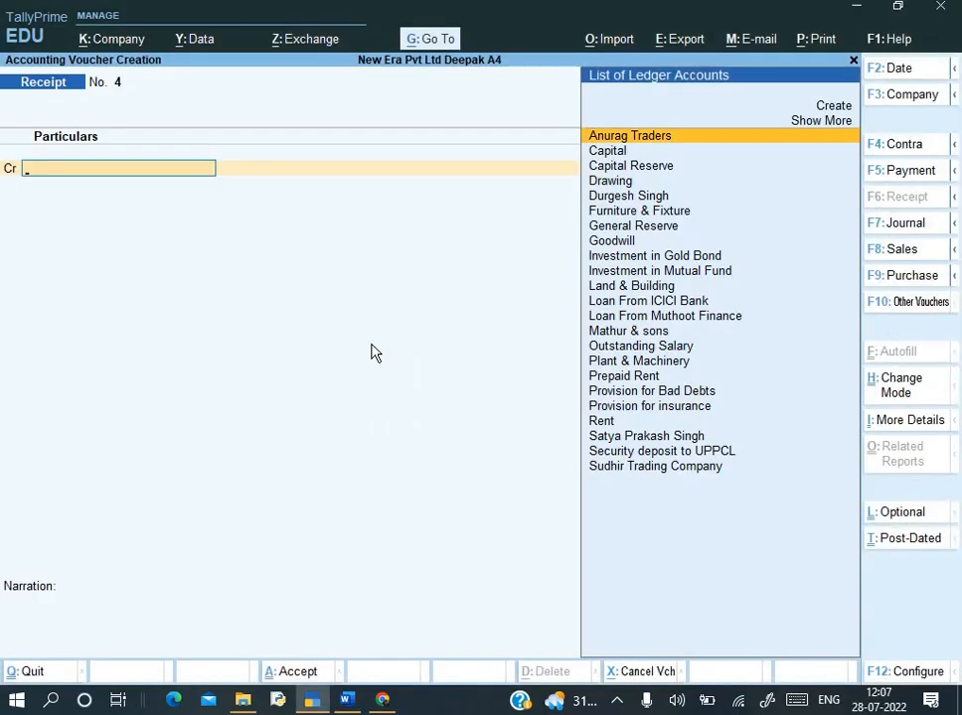
# - Create Payment No. 3 dated 1-6-2022 debiting Outstanding Salary 1,00,000
pyautogui.press('F5')
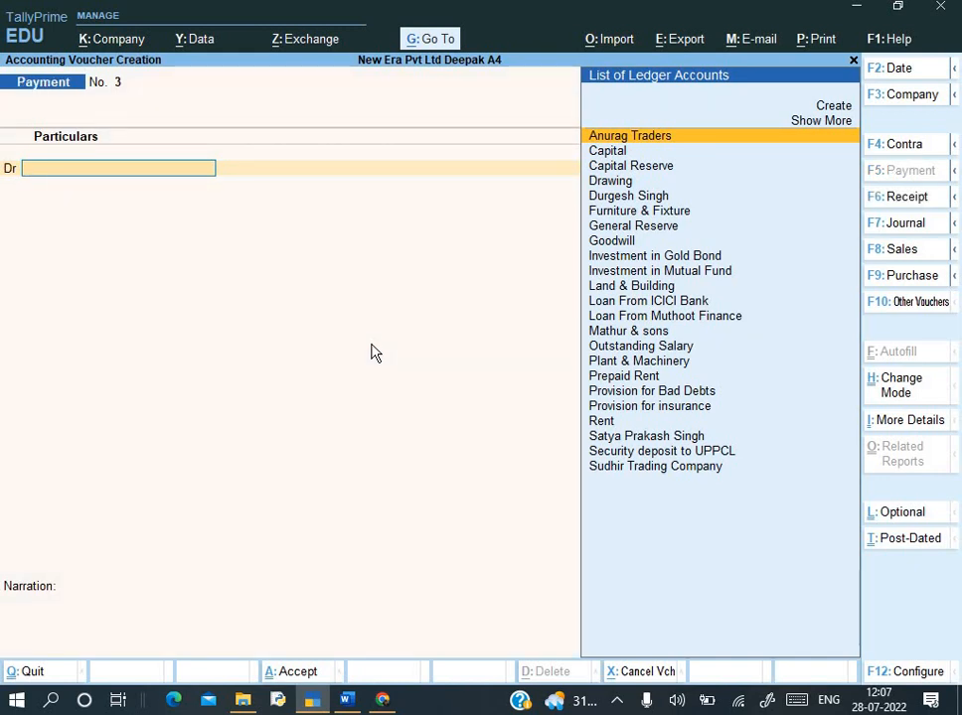
pyautogui.press('F2')
pyautogui.hotkey('alt', 'Tab')
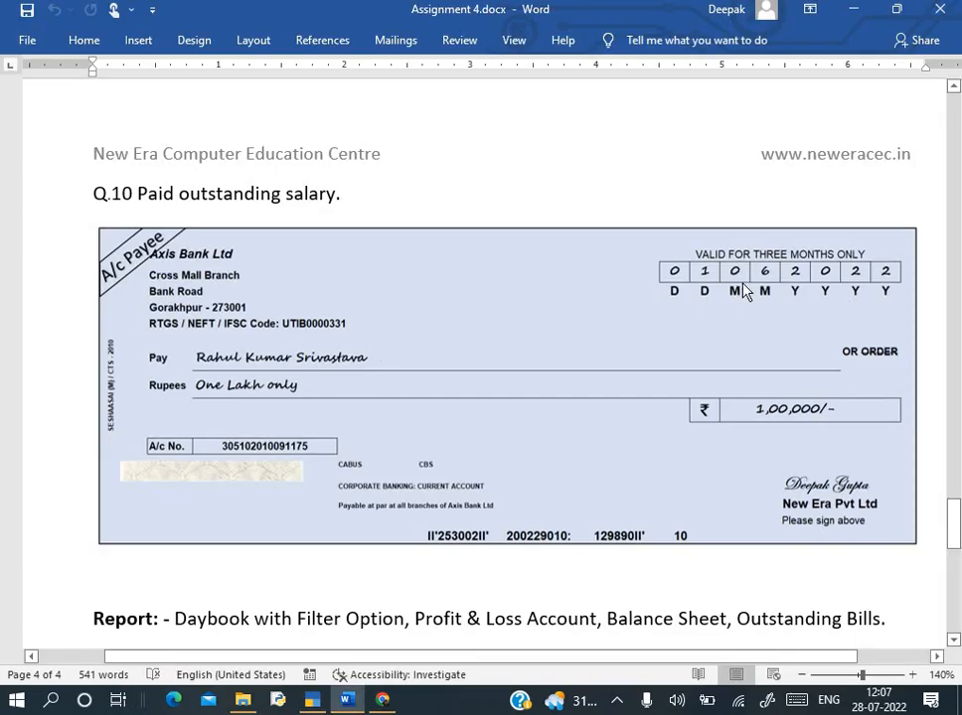
pyautogui.hotkey('alt', 'Tab')
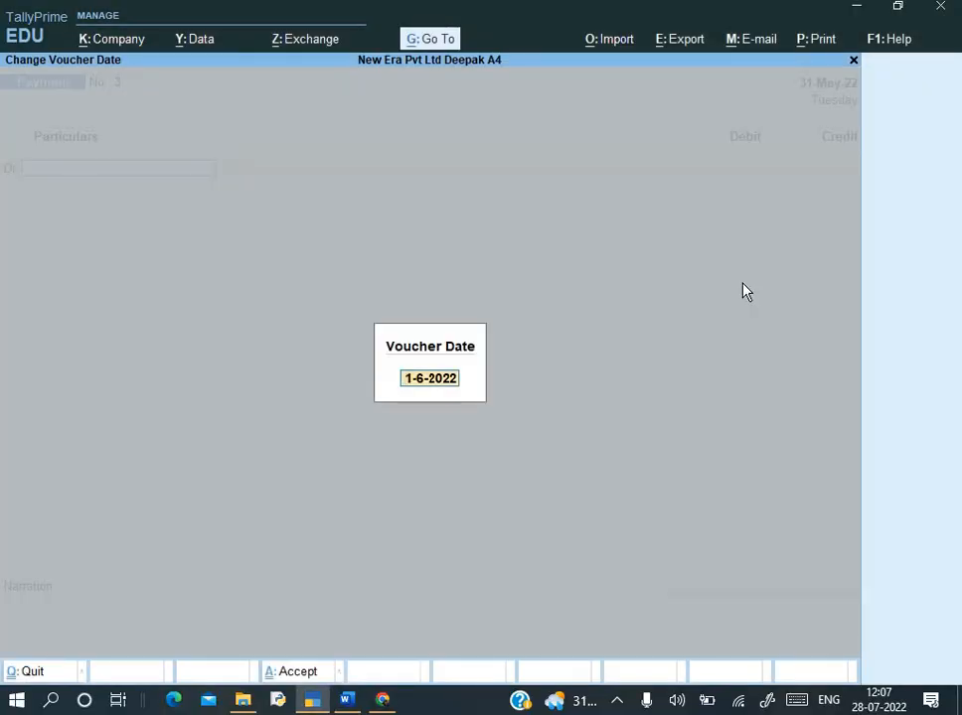
pyautogui.press('Return')
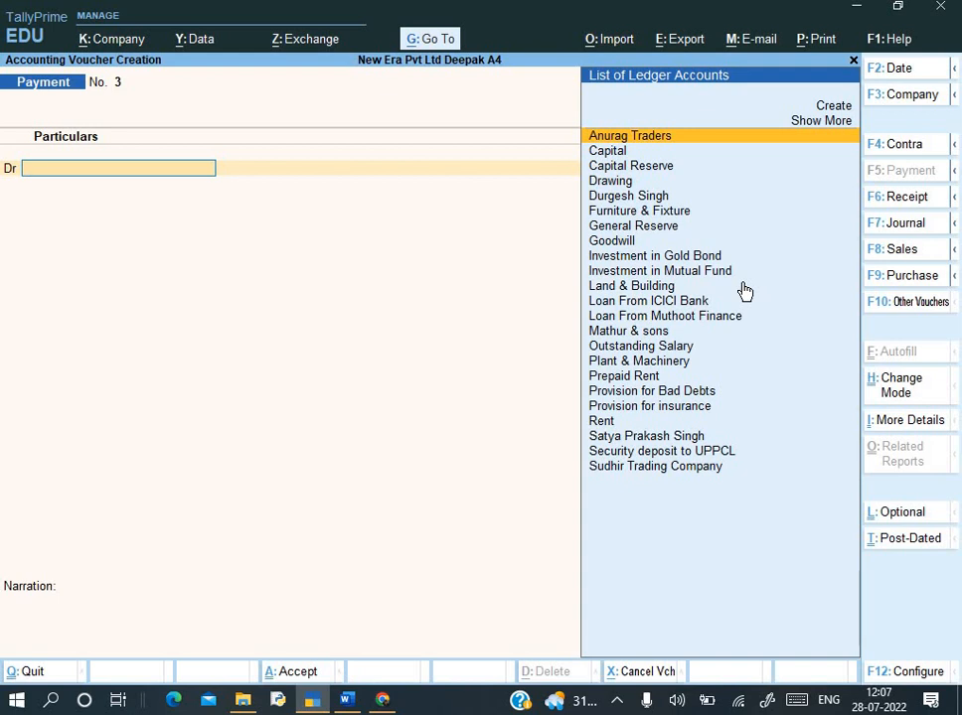
pyautogui.write('O')
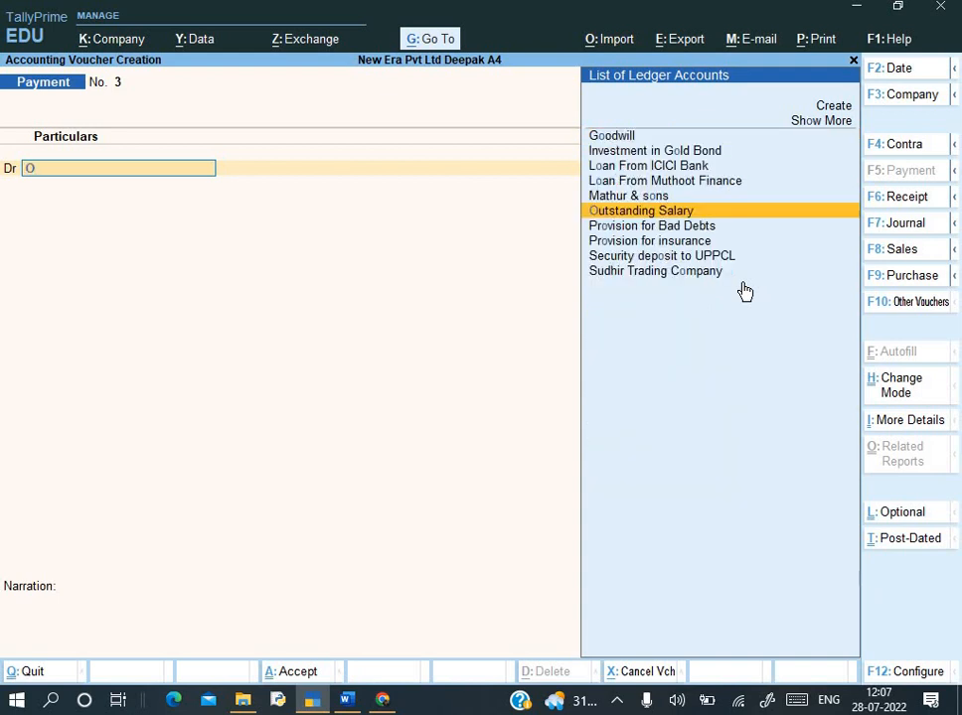
pyautogui.press('Return')
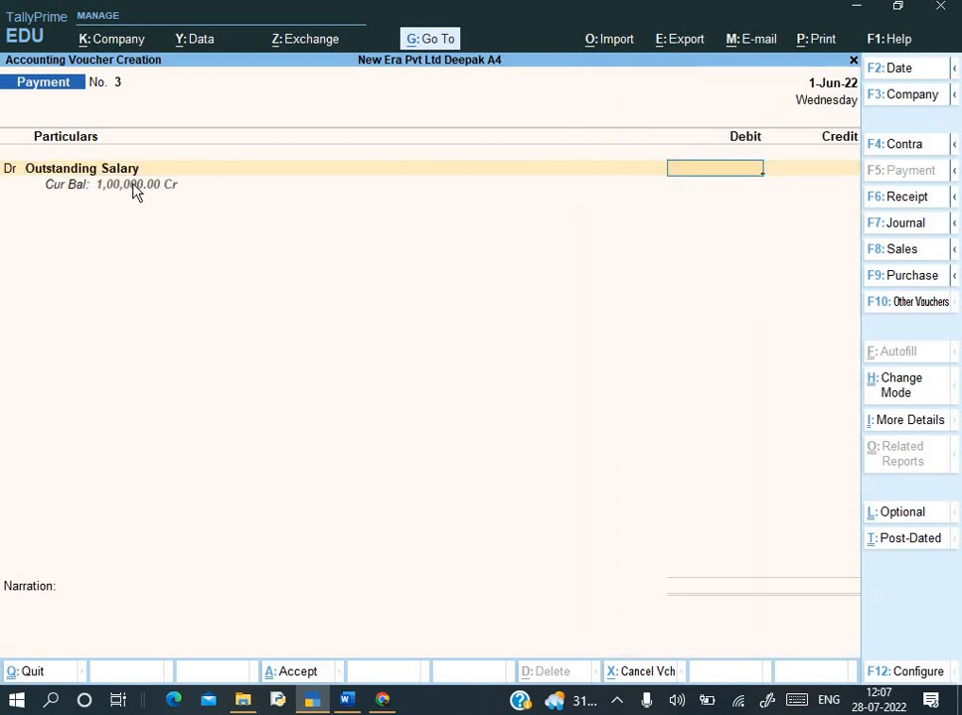
pyautogui.write('1,00,000')
pyautogui.press('Return')
pyautogui.hotkey('alt', 'Tab')
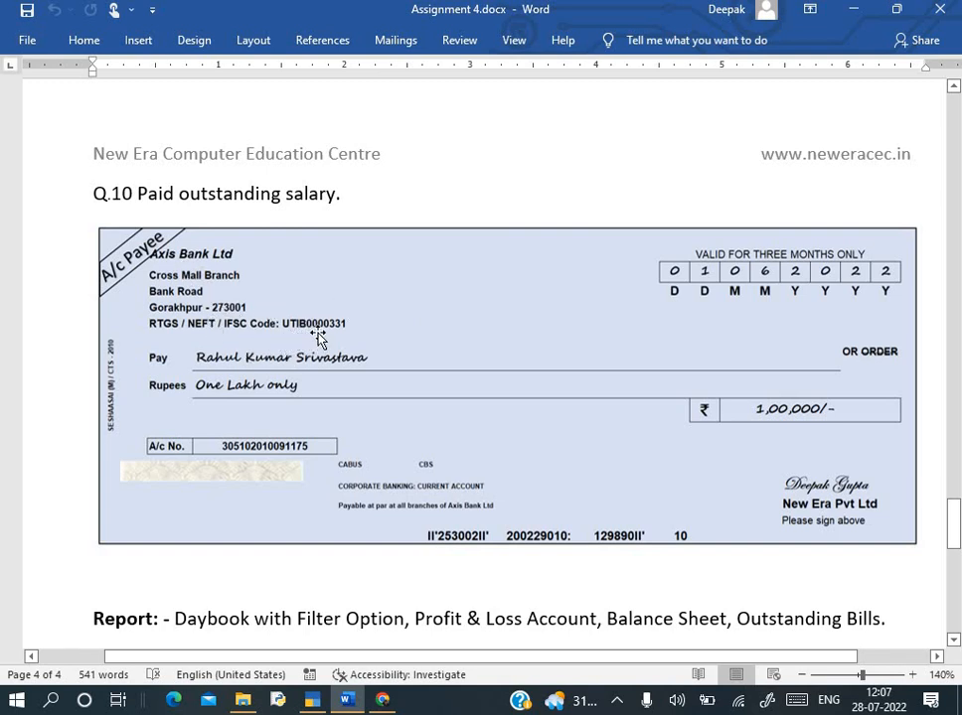
# - Pick Axis Bank- Current A/c as the credit ledger and open it for alteration
pyautogui.hotkey('alt', 'Tab')
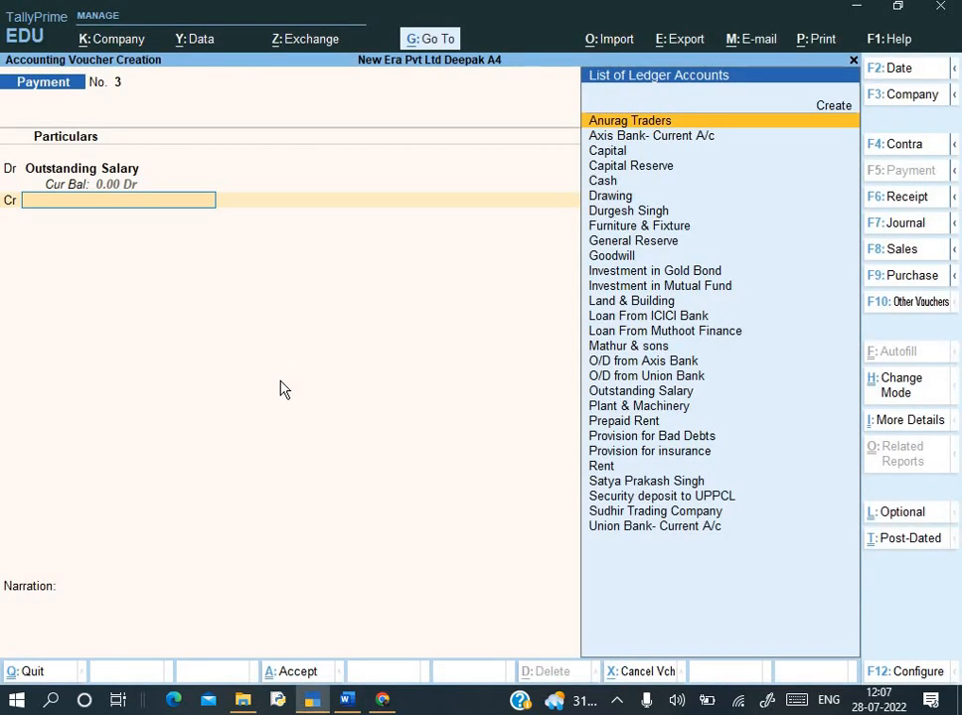
pyautogui.write('Ax')
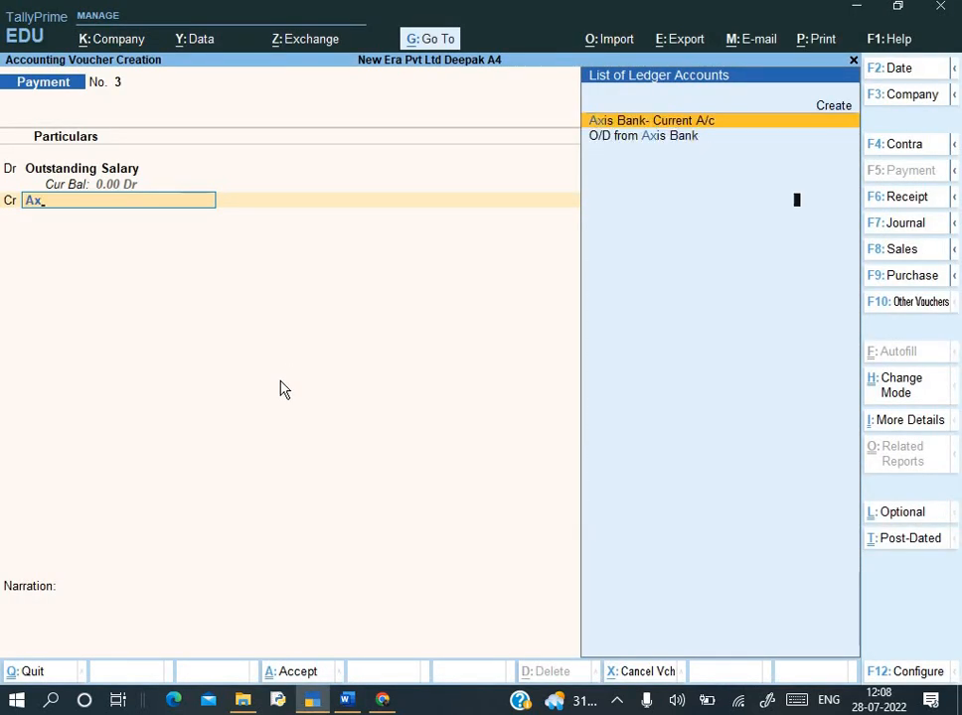
pyautogui.press('Return')
pyautogui.press('BackSpace')
pyautogui.hotkey('ctrl', 'Return')
pyautogui.press('Return')
pyautogui.press('Return')
pyautogui.press('Return')
pyautogui.press('Return')
pyautogui.press('Return')
pyautogui.press('Return')
pyautogui.press('BackSpace')
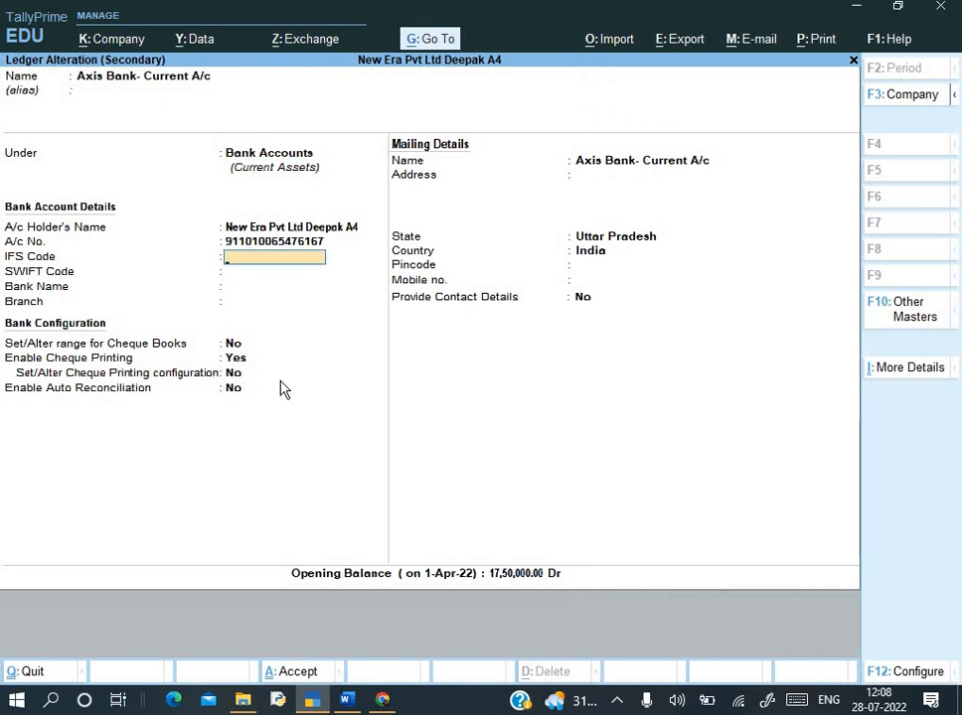
# - Set the Axis Bank ledger's IFS Code to UTIB0000331, save it, and accept the 1,00,000 credit
pyautogui.hotkey('alt', 'Tab')
pyautogui.hotkey('alt', 'Tab')
pyautogui.write('UTIB')
pyautogui.hotkey('alt', 'Tab')
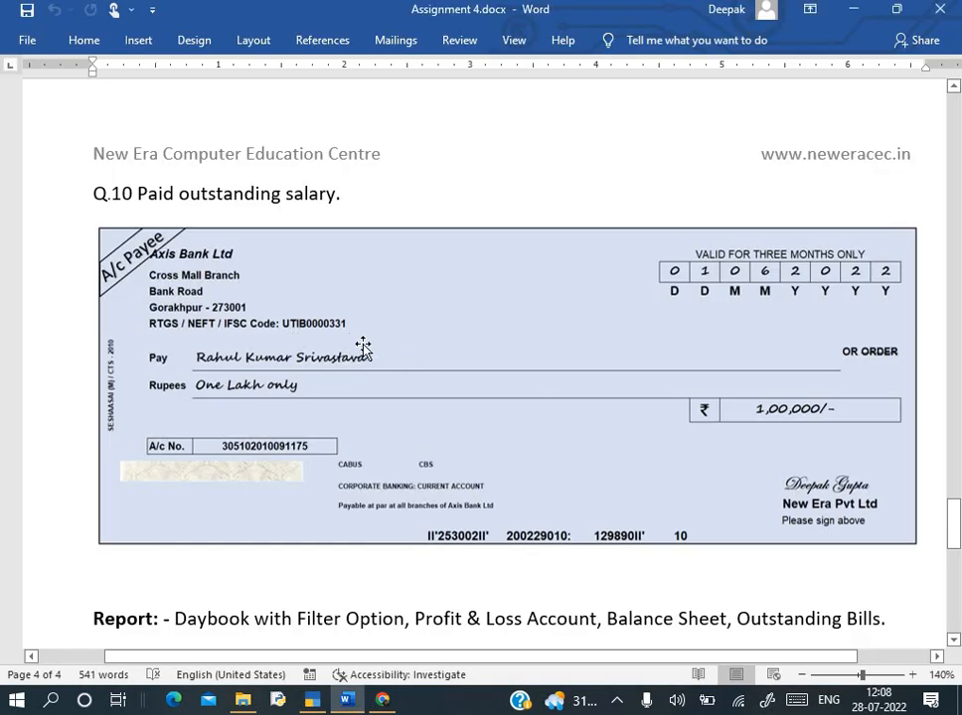
pyautogui.hotkey('alt', 'Tab')
pyautogui.write('0000')
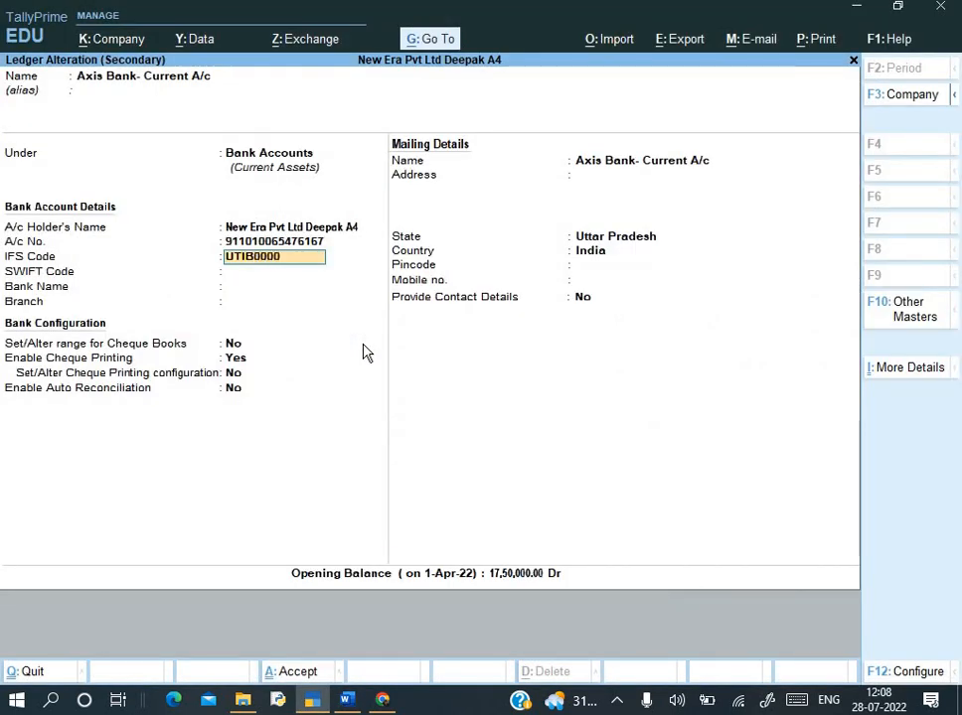
pyautogui.write('331')
pyautogui.hotkey('alt', 'Tab')
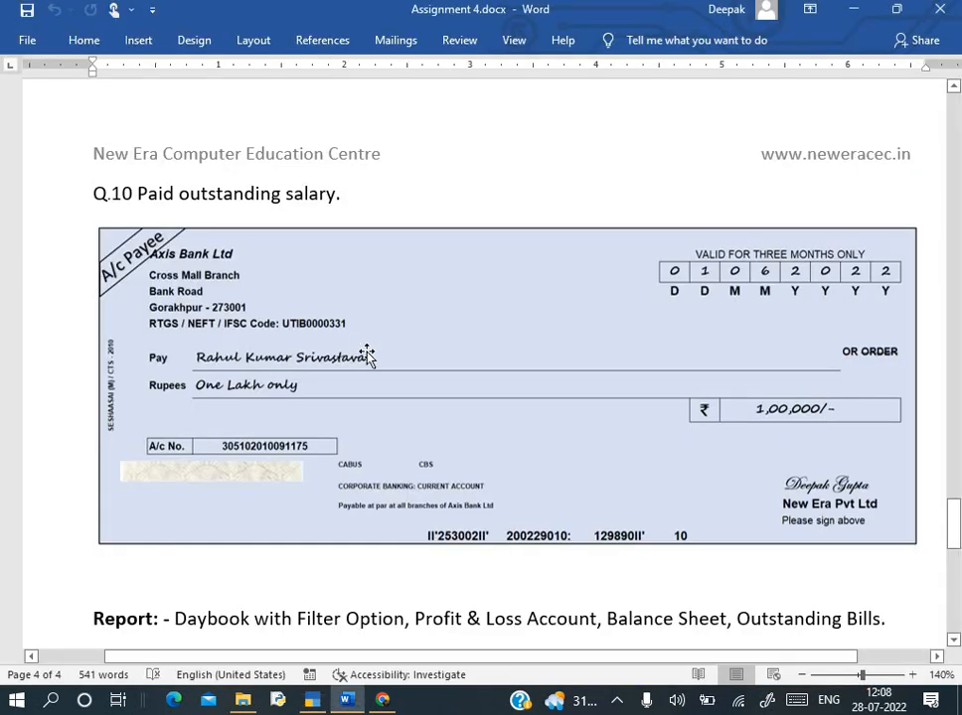
pyautogui.hotkey('alt', 'Tab')
pyautogui.press('Return')
pyautogui.hotkey('ctrl', 'a')
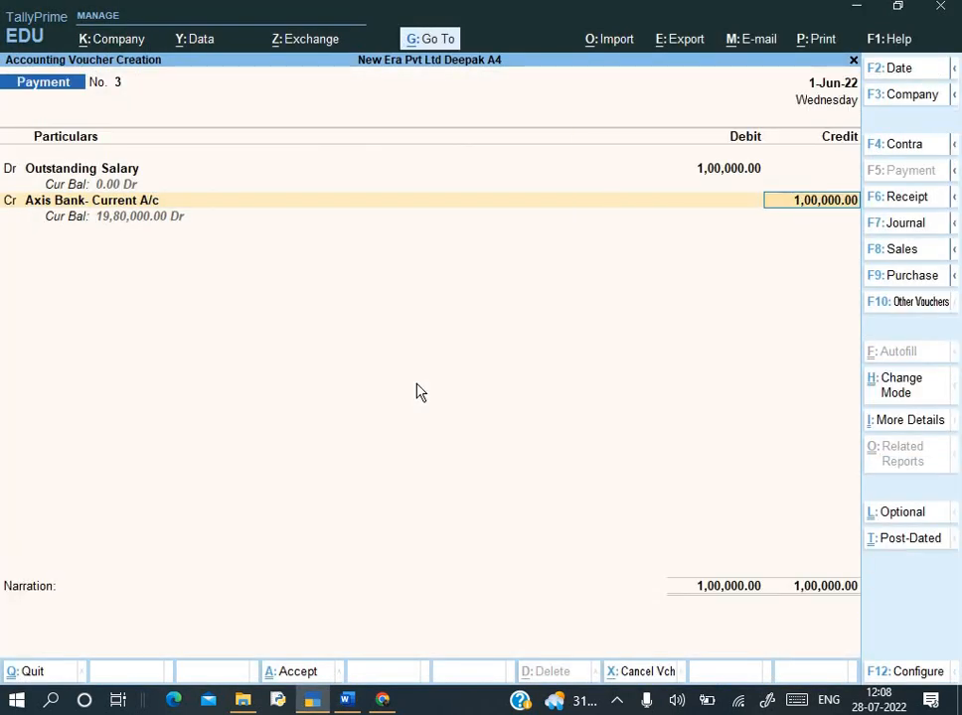
pyautogui.press('Return')
pyautogui.press('Return')
pyautogui.press('Return')
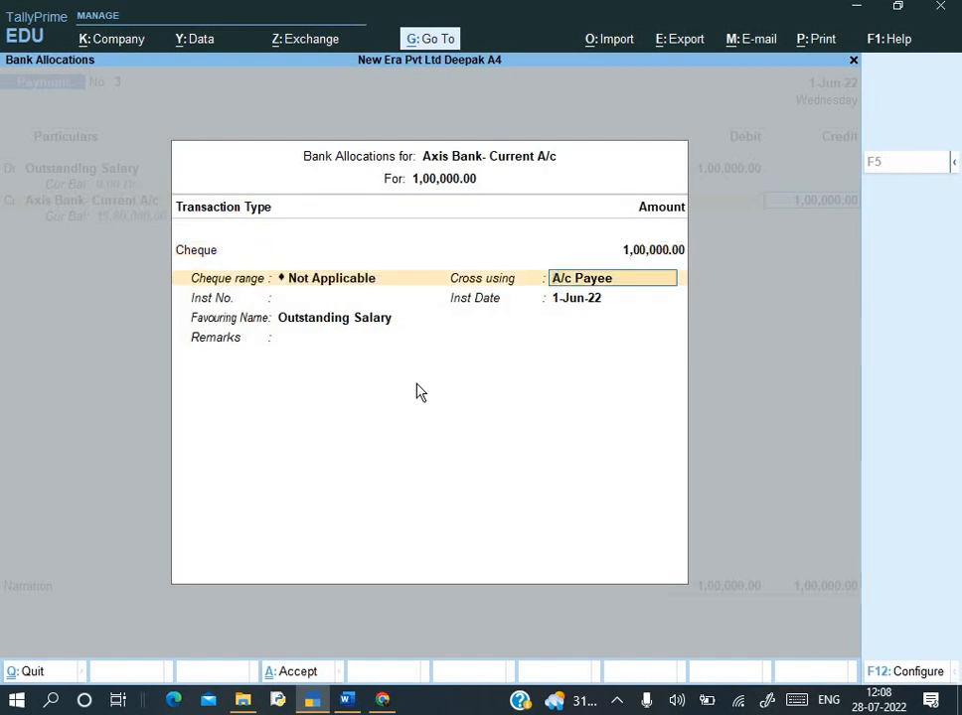
# - Enter cheque number 253002 in the Axis Bank allocation, checking it against the assignment
pyautogui.hotkey('alt', 'Tab')
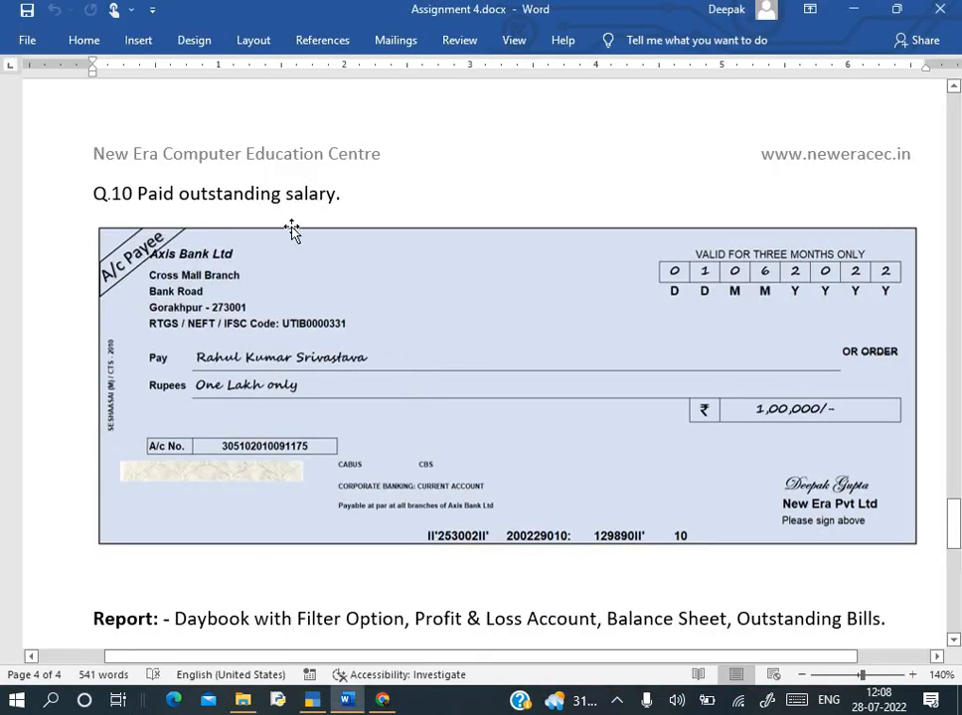
pyautogui.hotkey('alt', 'Tab')
pyautogui.press('Return')
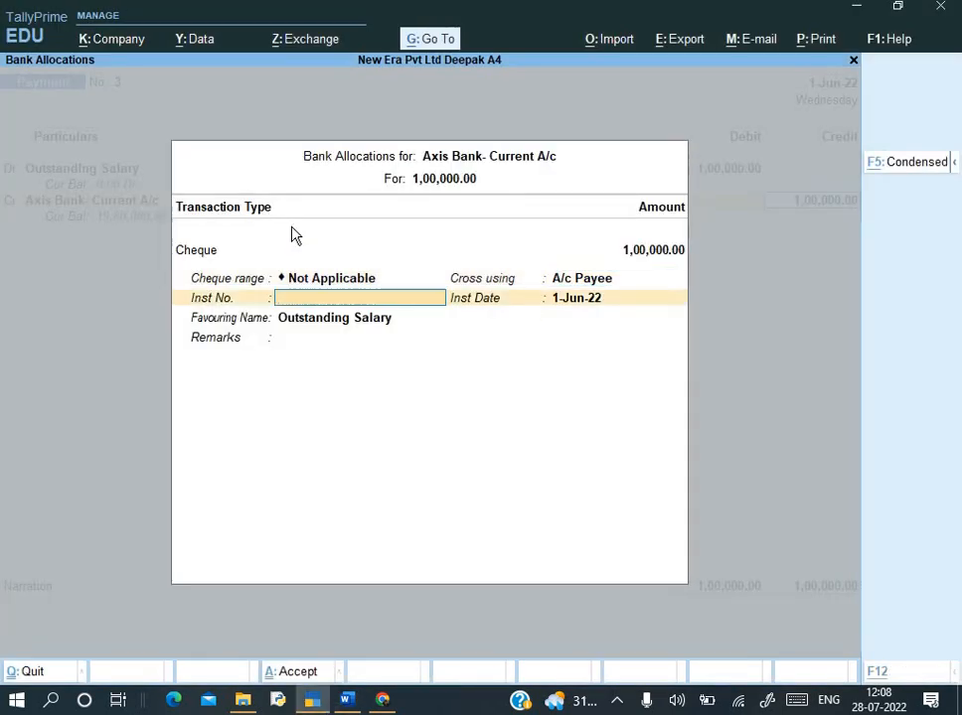
pyautogui.hotkey('alt', 'Tab')
pyautogui.hotkey('alt', 'Tab')
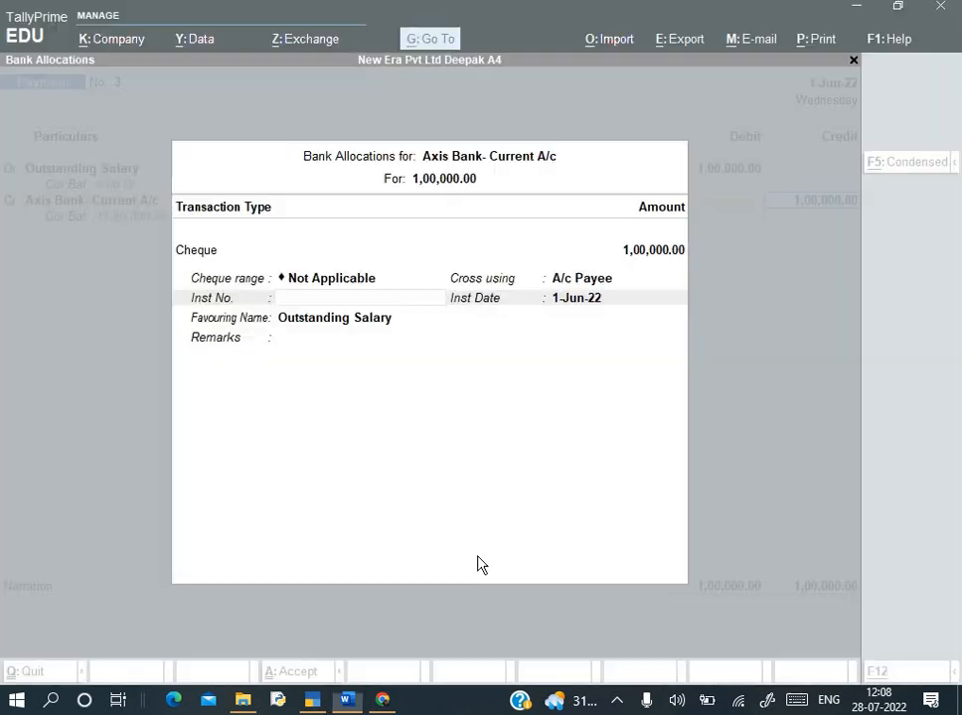
pyautogui.write('25')
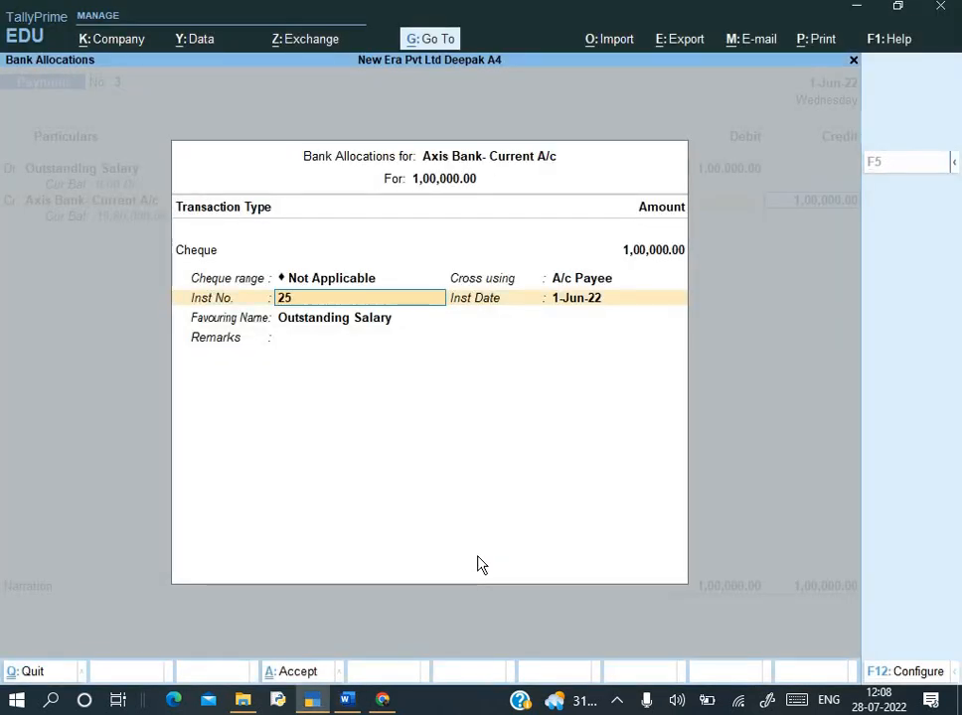
pyautogui.write('3002')
pyautogui.press('Return')
pyautogui.press('Return')
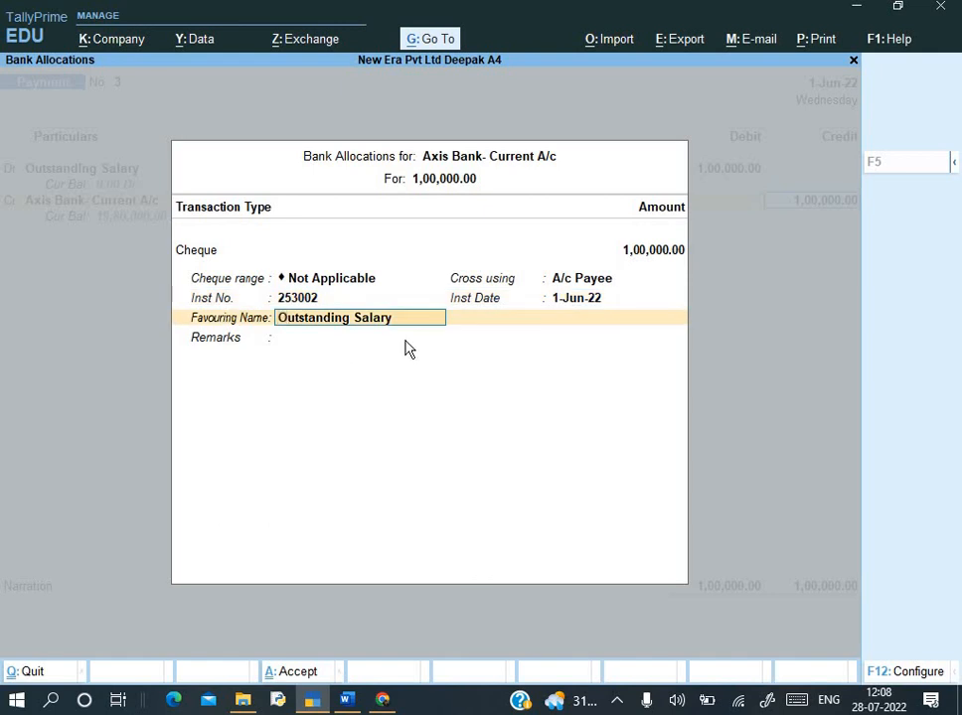
# - Enter the payee's full name as Favouring Name, finish the allocation, and begin the narration 'Being o/s'
pyautogui.hotkey('alt', 'Tab')
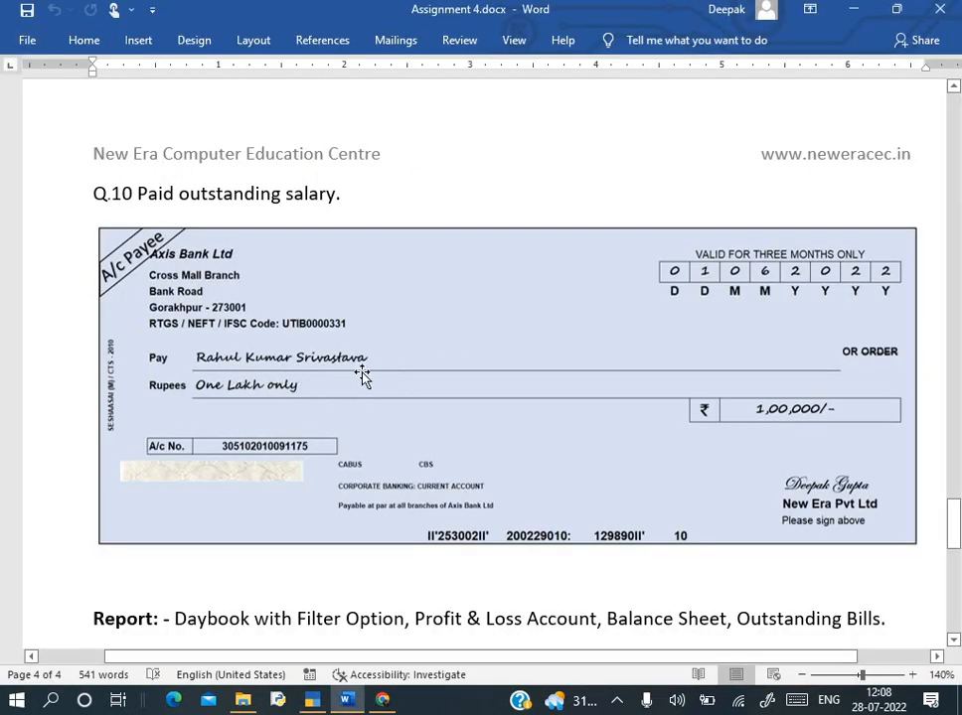
pyautogui.hotkey('alt', 'Tab')
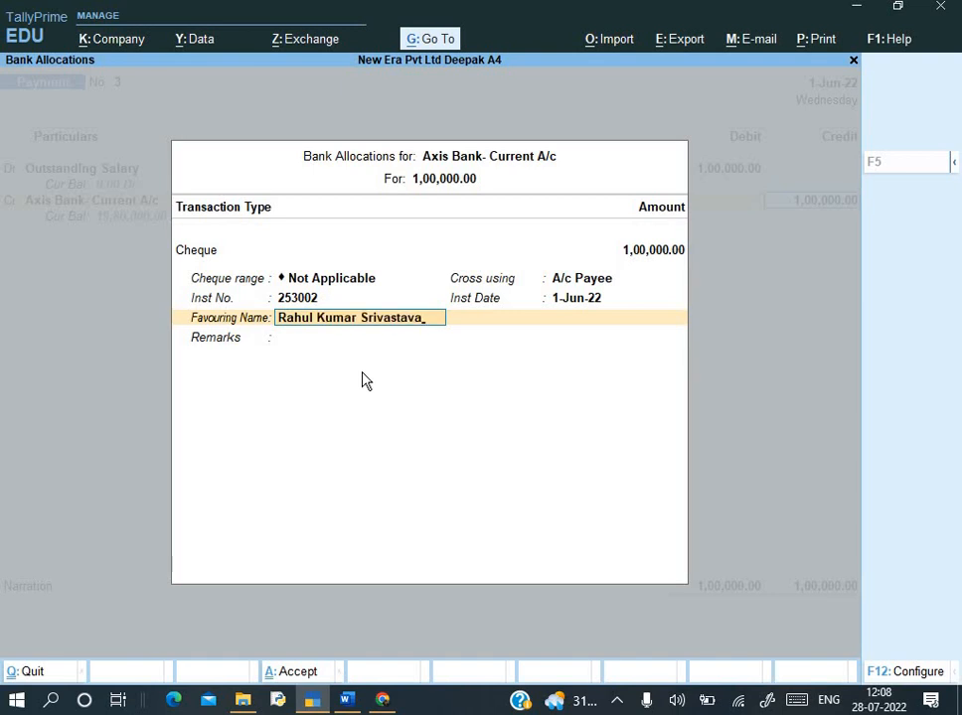
pyautogui.press('Return')
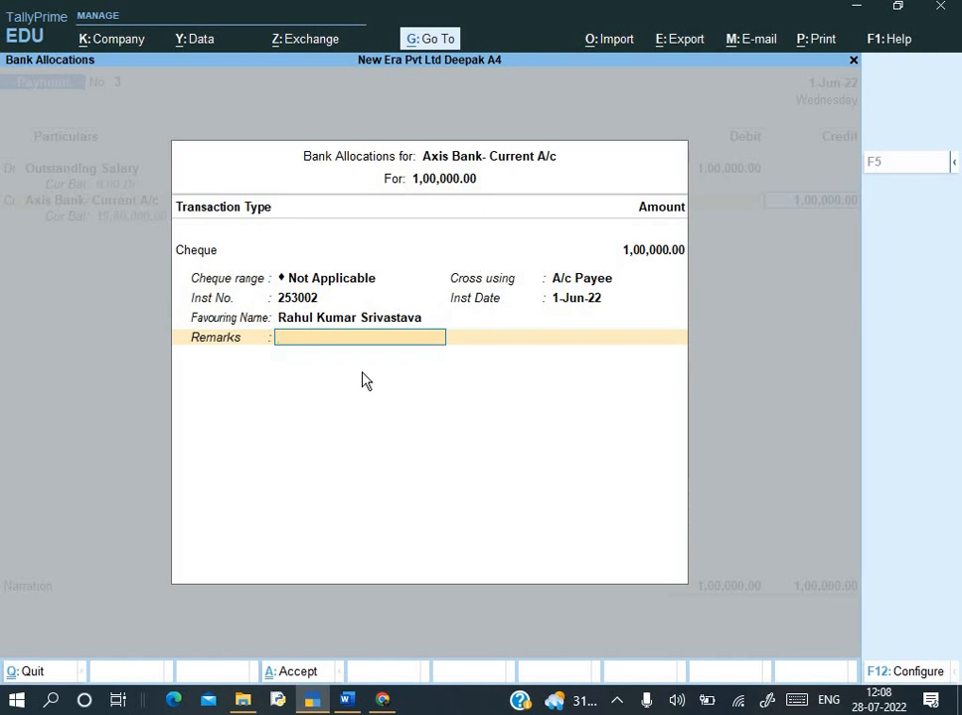
pyautogui.press('Return')
pyautogui.write('Being')
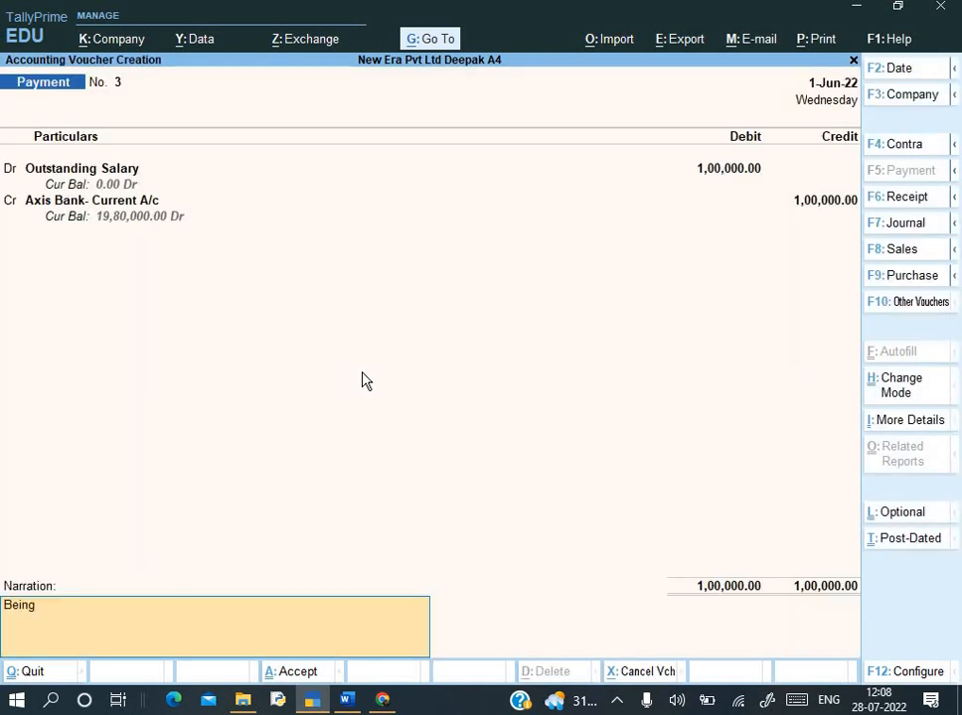
pyautogui.write(' o/s')
# - Change the narration to 'Being payment made' and save Payment No. 3
pyautogui.press('BackSpace')
pyautogui.press('BackSpace')
pyautogui.press('BackSpace')
pyautogui.press('BackSpace')
pyautogui.press('BackSpace')
pyautogui.press('BackSpace')
pyautogui.press('BackSpace')
pyautogui.press('BackSpace')
pyautogui.press('BackSpace')
pyautogui.write('Being payment made')
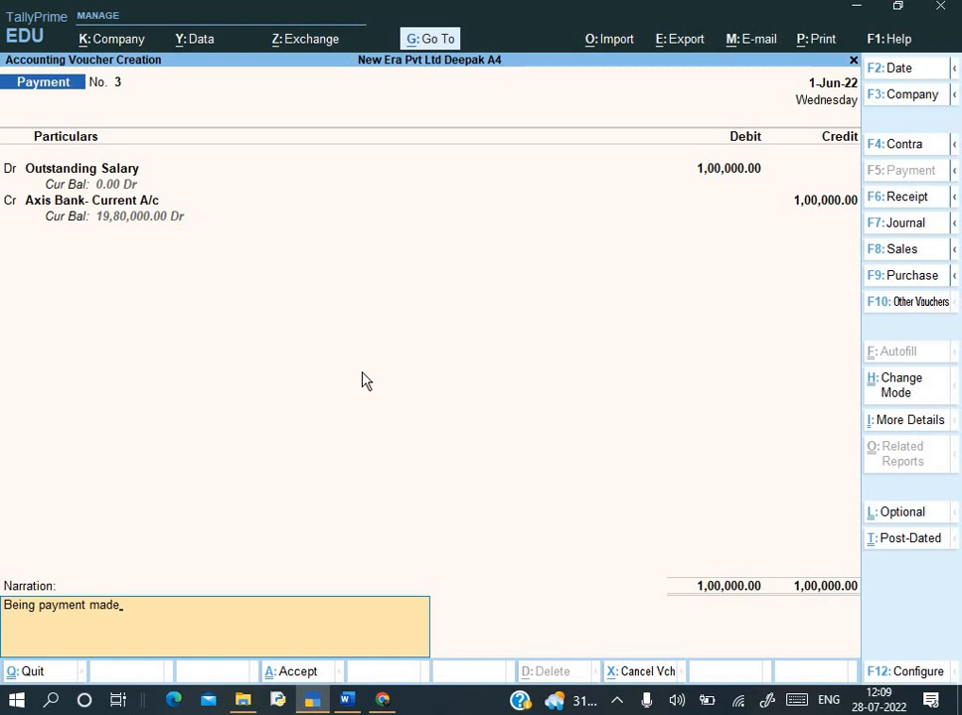
pyautogui.press('Return')
pyautogui.press('Return')
# - Review the Word assignment's report task, briefly selecting the word Filter
pyautogui.hotkey('alt', 'Tab')
pyautogui.scroll(-1, 446, 477)
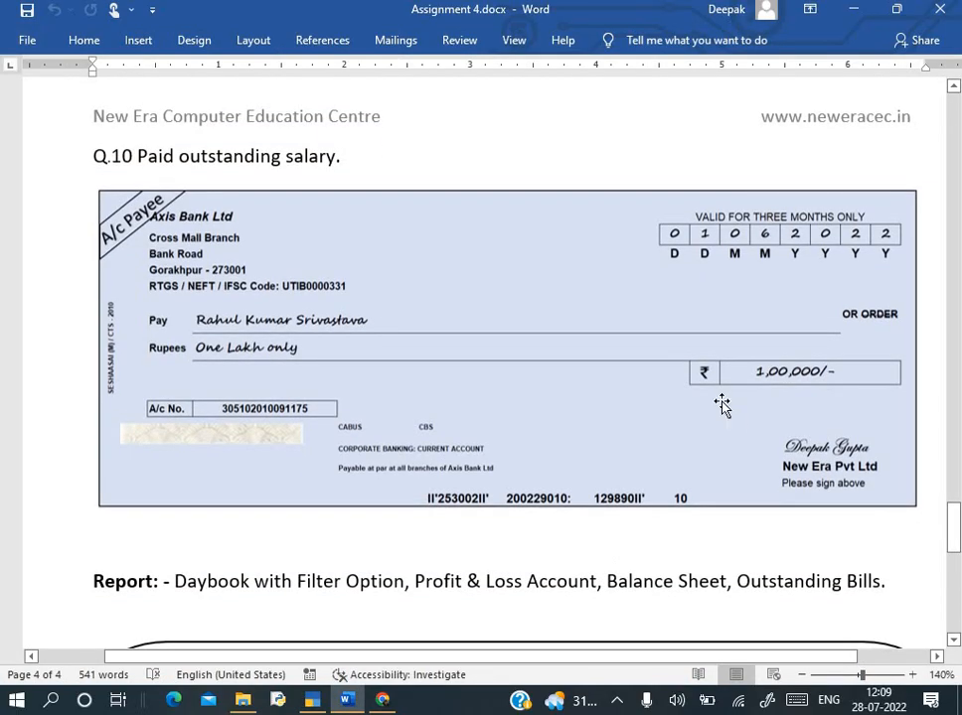
pyautogui.scroll(-1, 722, 404)
pyautogui.scroll(1, 722, 405)
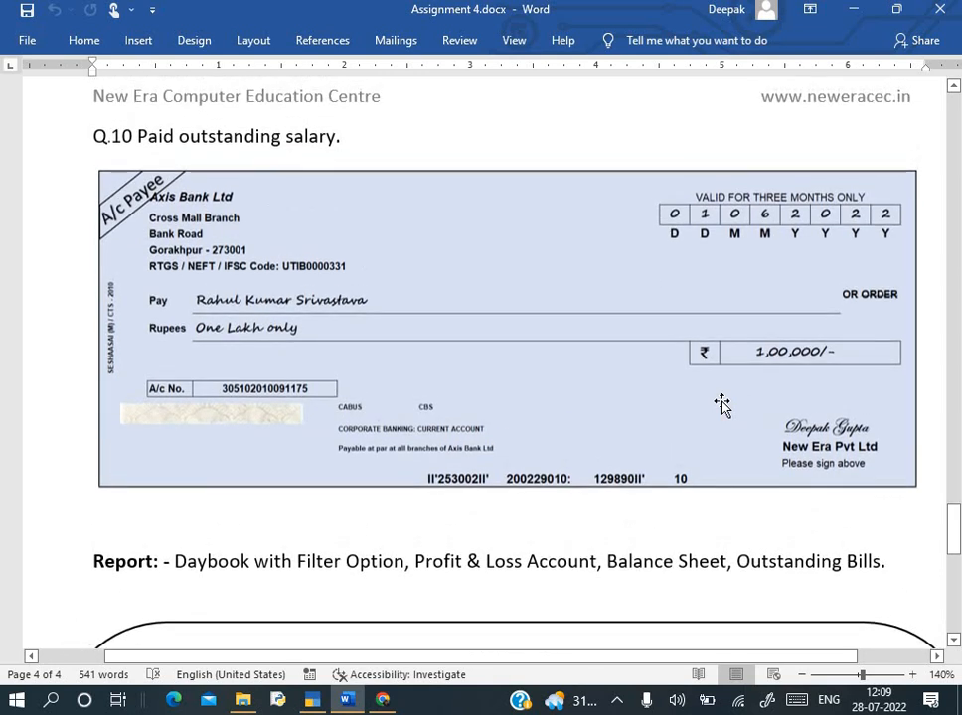
pyautogui.scroll(-1, 337, 449)
pyautogui.scroll(-2, 227, 485)
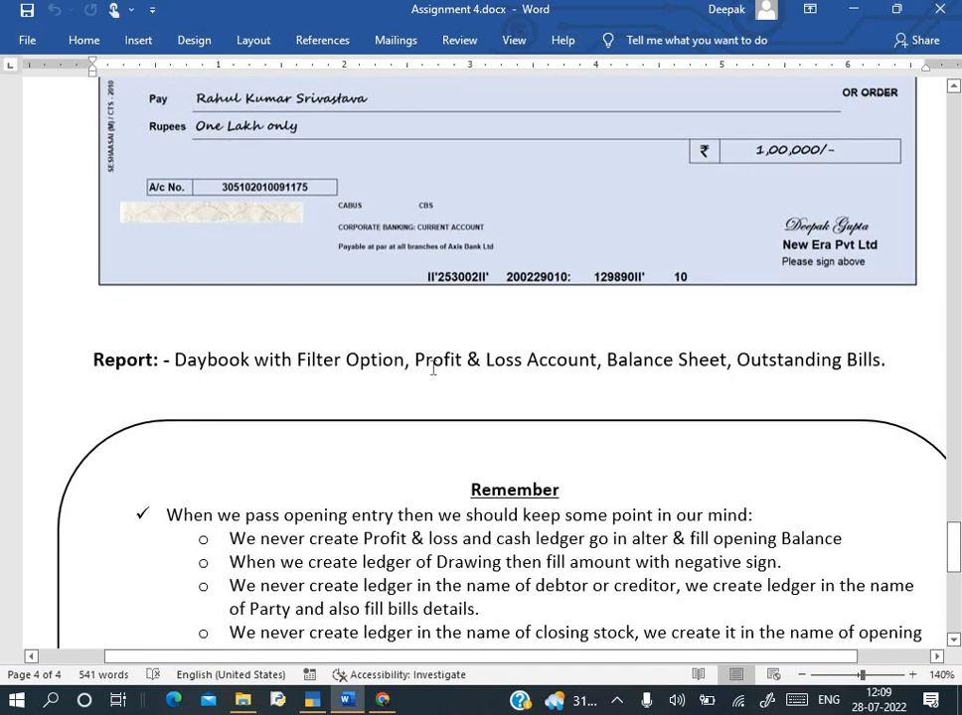
pyautogui.doubleClick(335, 360)
pyautogui.click(335, 360)
# - Back in TallyPrime, quit the blank new Payment voucher without saving
pyautogui.hotkey('alt', 'Tab')
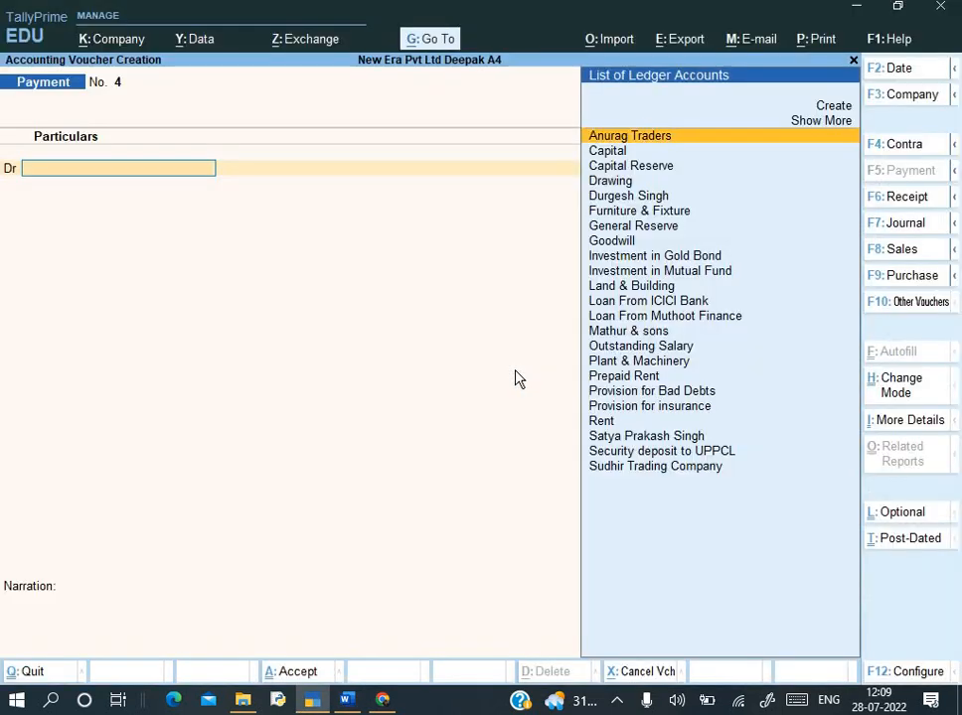
pyautogui.press('Escape')
pyautogui.press('y')
# - Open the Day Book from Display More Reports on the Gateway of Tally
pyautogui.press('Down')
pyautogui.press('Down')
pyautogui.press('Down')
pyautogui.press('Down')
pyautogui.press('Down')
pyautogui.press('Down')
pyautogui.press('Down')
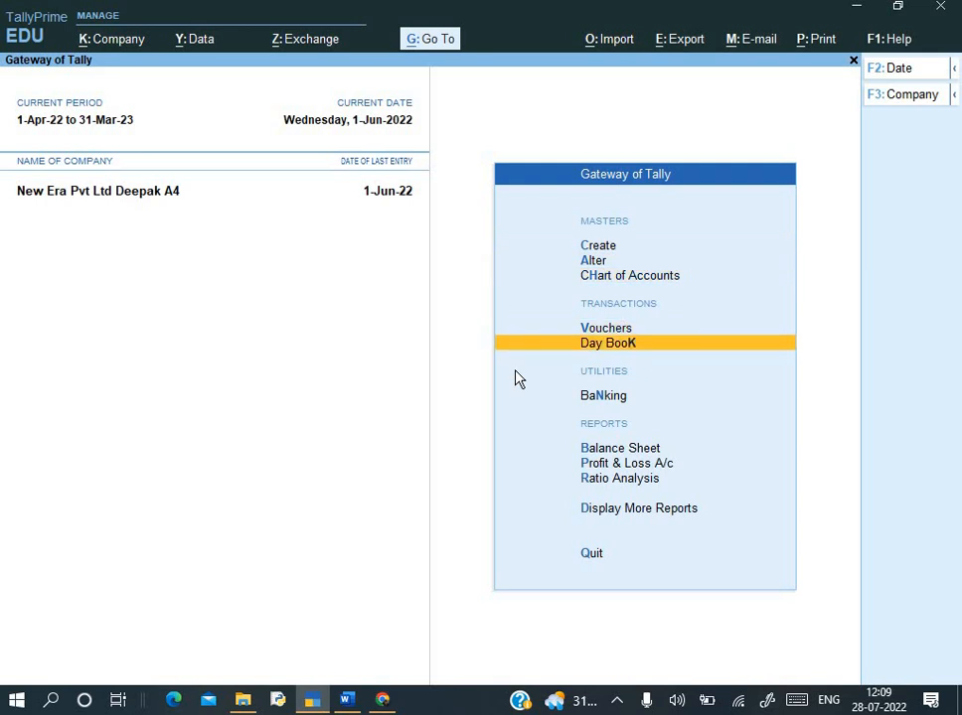
pyautogui.press('Up')
pyautogui.press('Up')
pyautogui.press('Up')
pyautogui.press('Up')
pyautogui.press('Up')
pyautogui.press('Up')
pyautogui.press('Up')
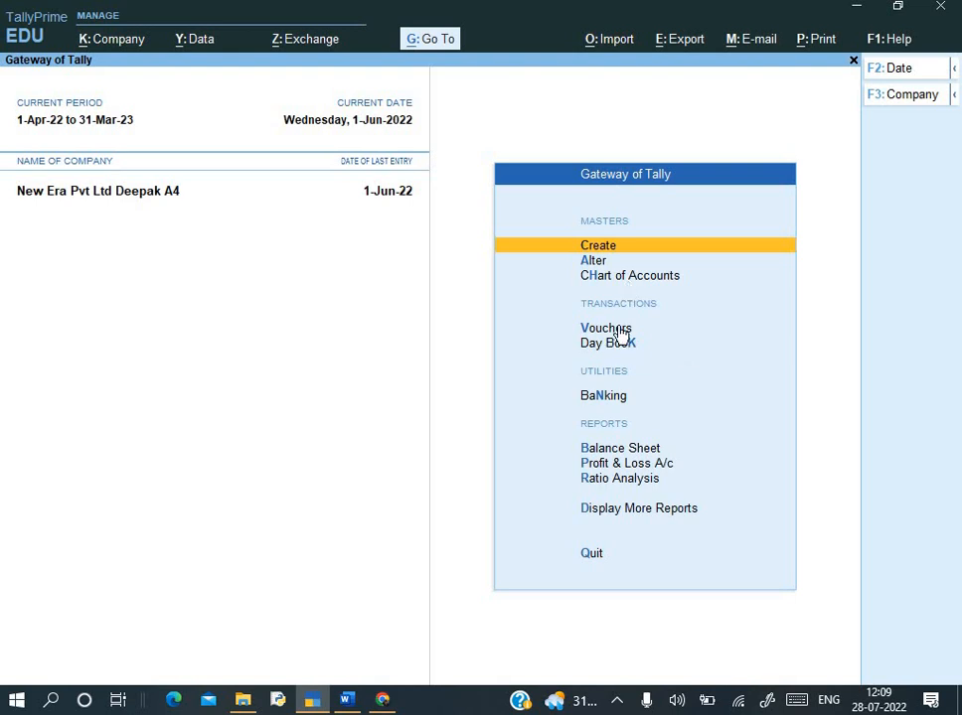
pyautogui.press('Down')
pyautogui.press('Down')
pyautogui.press('Down')
pyautogui.press('Down')
pyautogui.press('Down')
pyautogui.press('Down')
pyautogui.press('Down')
pyautogui.press('Down')
pyautogui.press('Down')
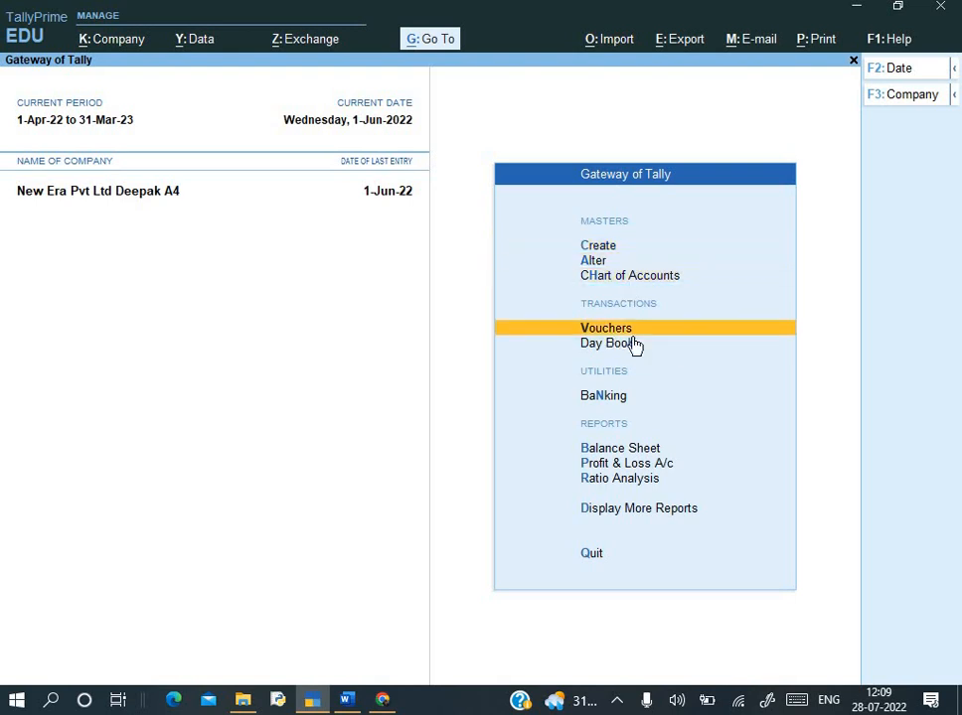
pyautogui.press('Return')
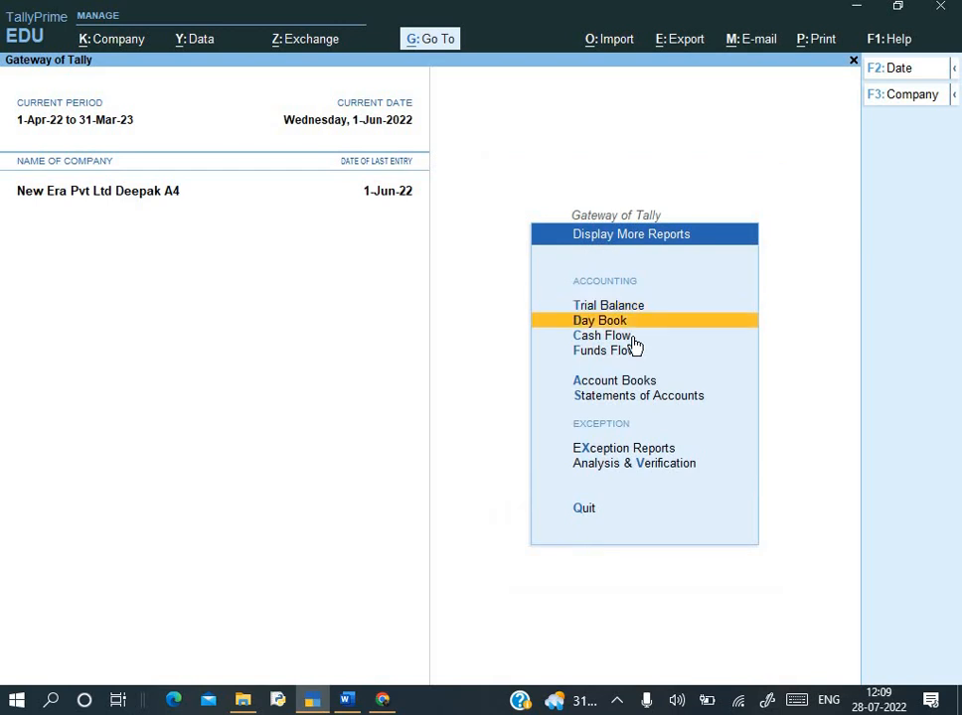
pyautogui.press('d')
pyautogui.press('Escape')
pyautogui.press('Escape')
pyautogui.press('Escape')
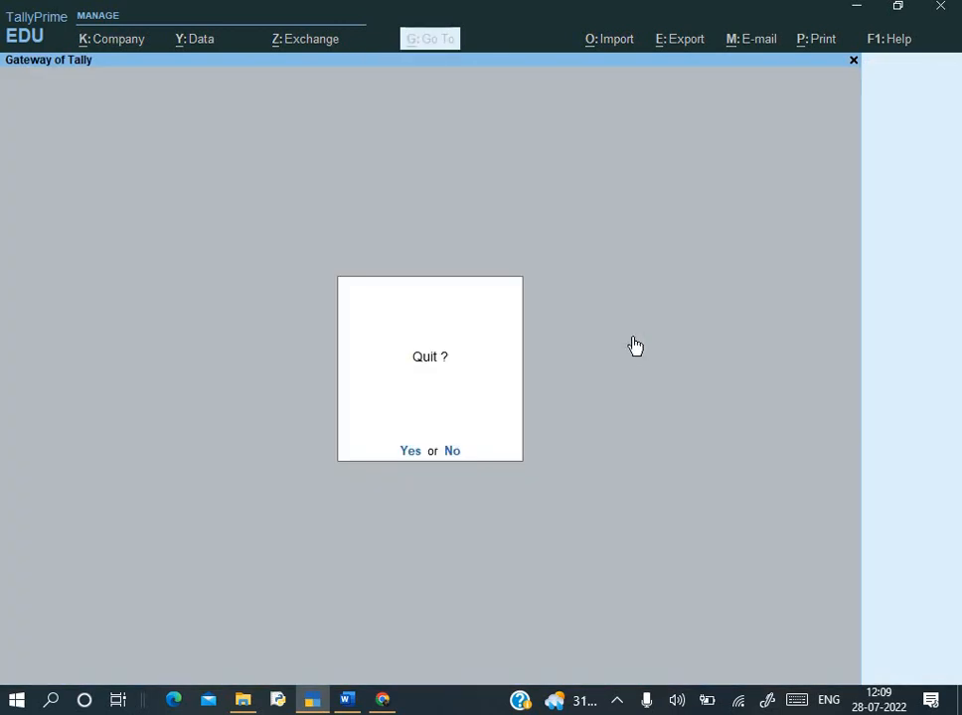
pyautogui.press('n')
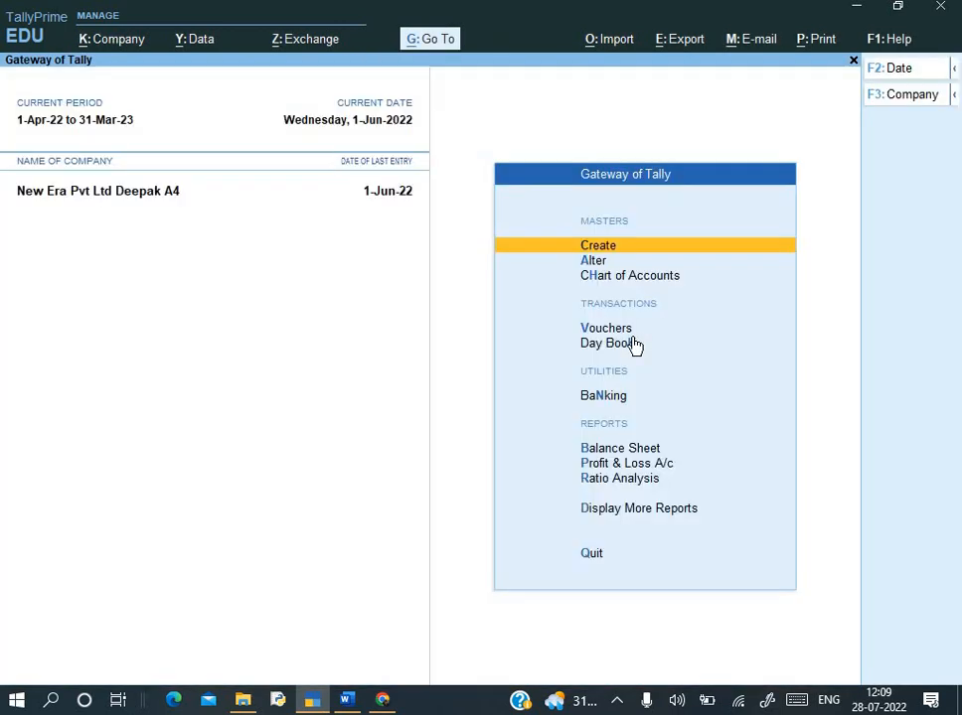
pyautogui.press('d')
pyautogui.press('d')
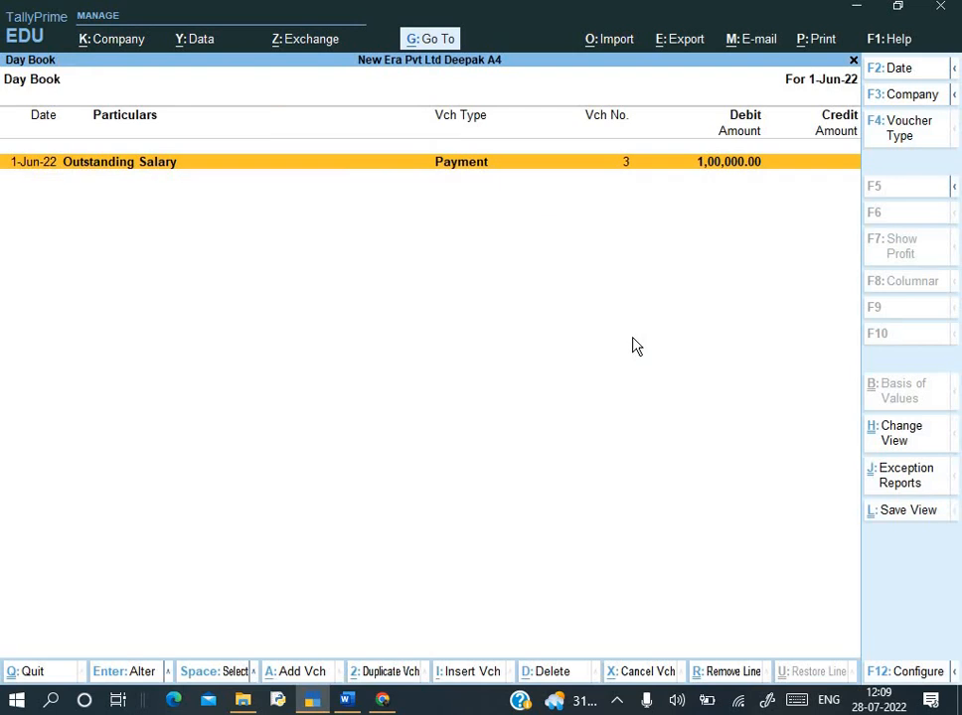
# - Set the Day Book period from 1-4-2022 to 1-6-2022
pyautogui.hotkey('alt', 'F2')
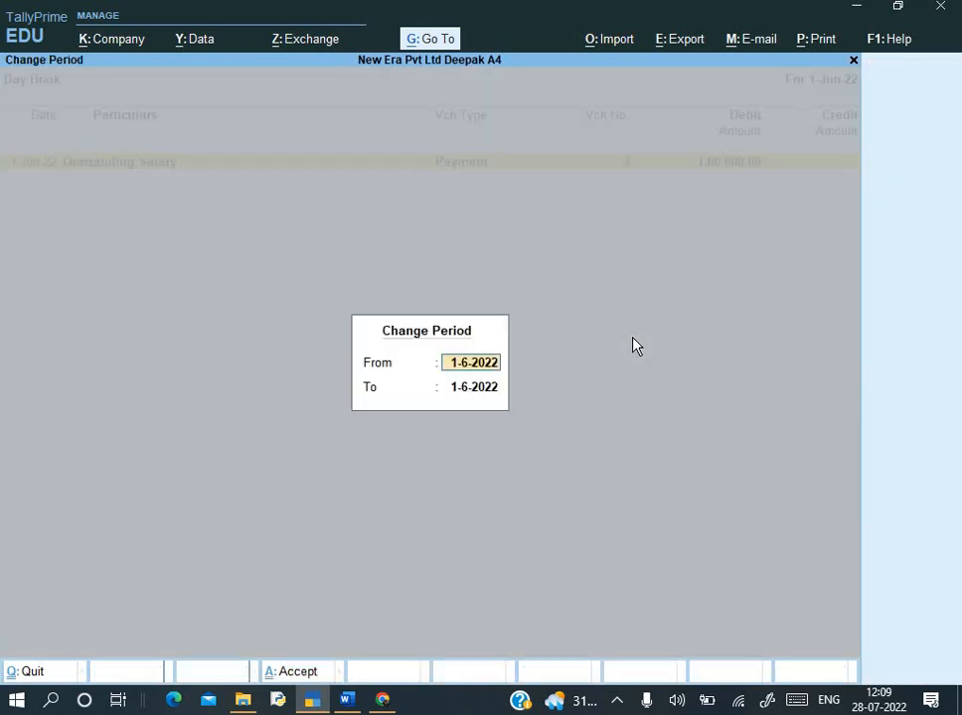
pyautogui.write('1-4')
pyautogui.press('Return')
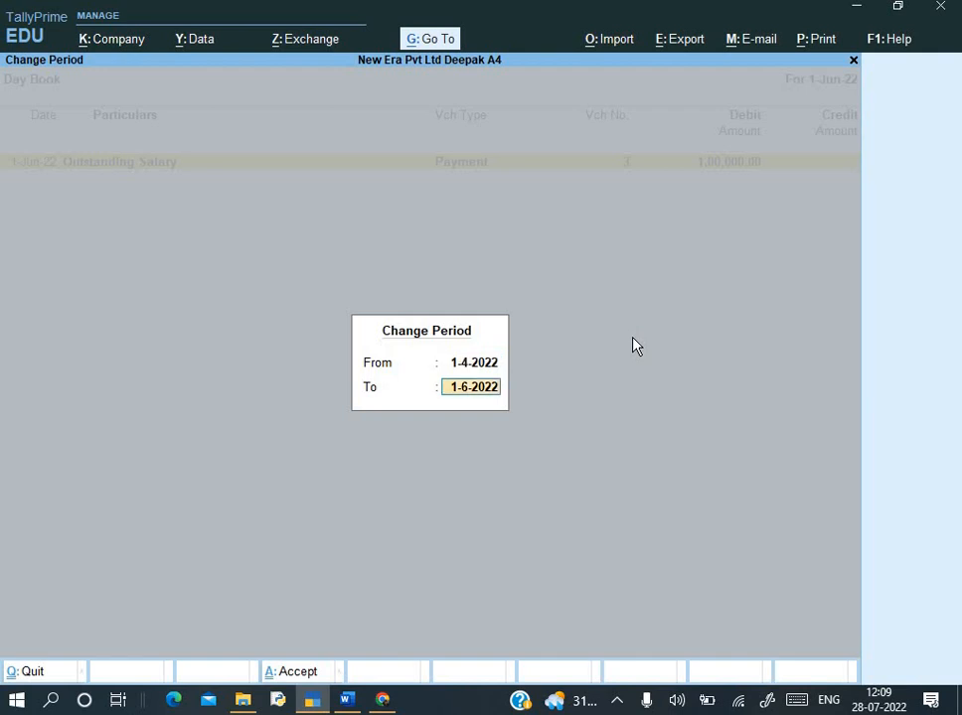
pyautogui.press('Return')
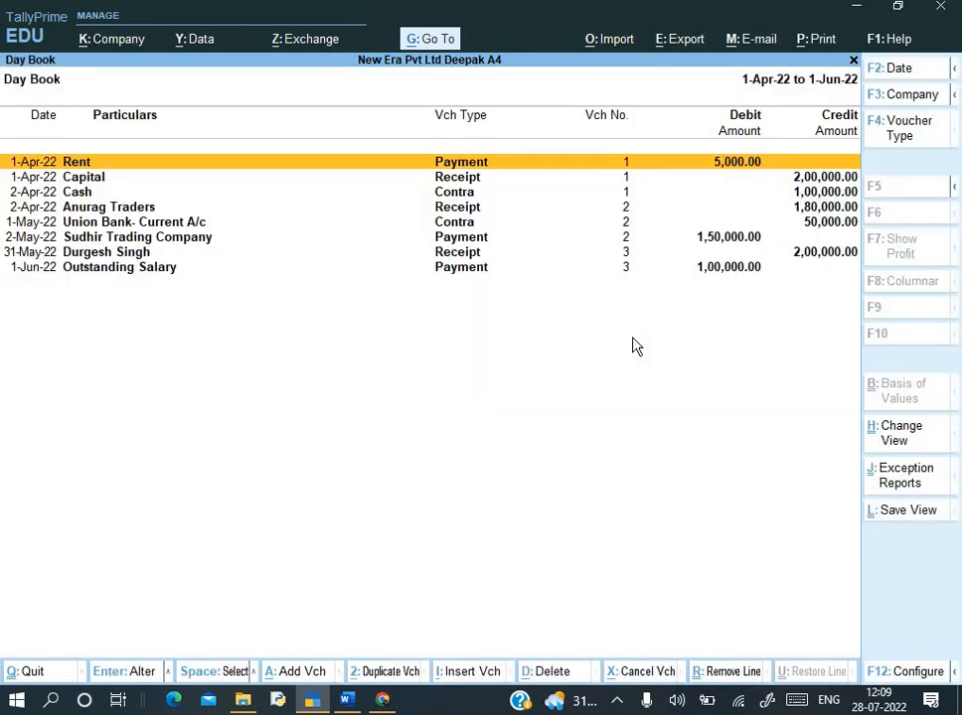
# - Reopen the Day Book and clear both period dates, applying a period with no end date
pyautogui.press('Escape')
pyautogui.press('Escape')
pyautogui.press('Return')
pyautogui.press('Down')
pyautogui.press('Return')
pyautogui.press('F2')
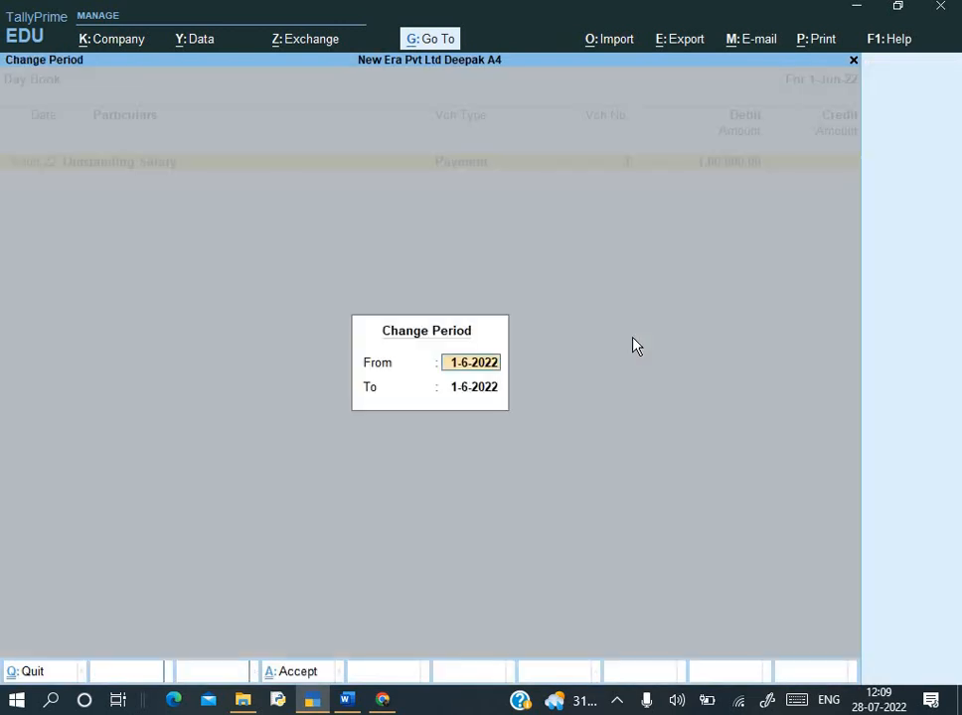
pyautogui.press('BackSpace')
pyautogui.press('Return')
pyautogui.press('BackSpace')
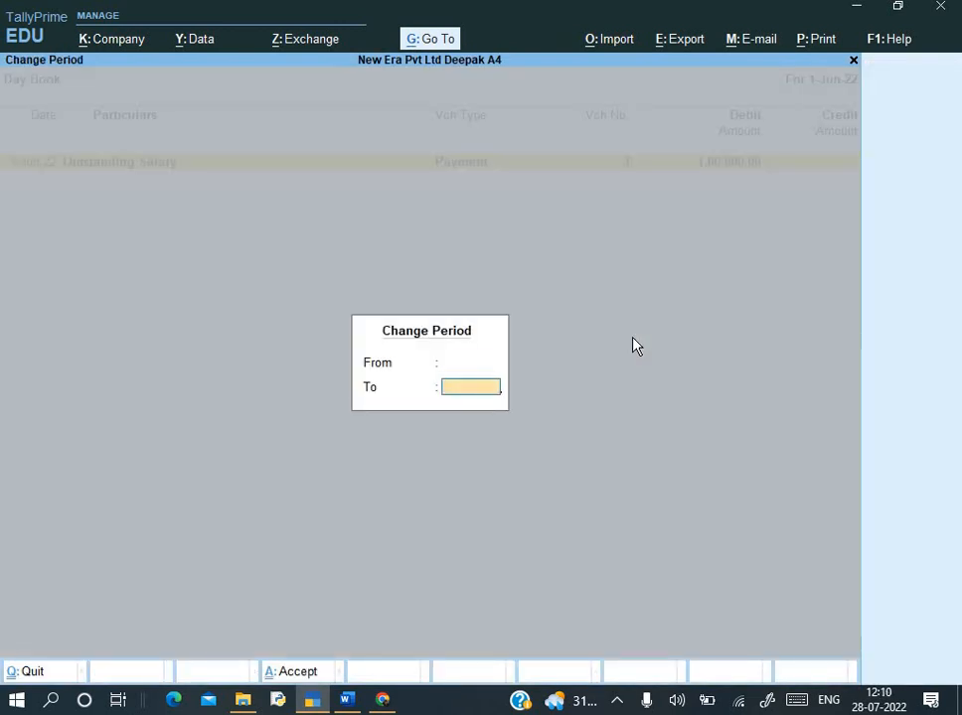
pyautogui.press('Return')
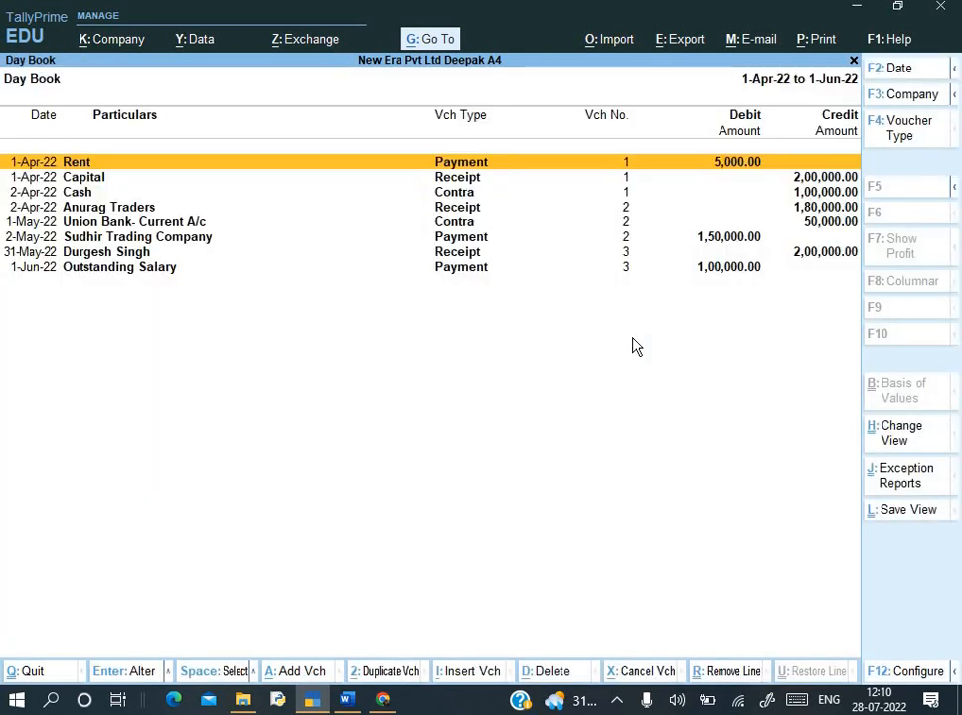
# - Filter the Day Book by voucher type to show only Receipt, then only Payment vouchers
pyautogui.press('Down')
pyautogui.press('Down')
pyautogui.press('Down')
pyautogui.press('Down')
pyautogui.press('Down')
pyautogui.press('Down')
pyautogui.press('Down')
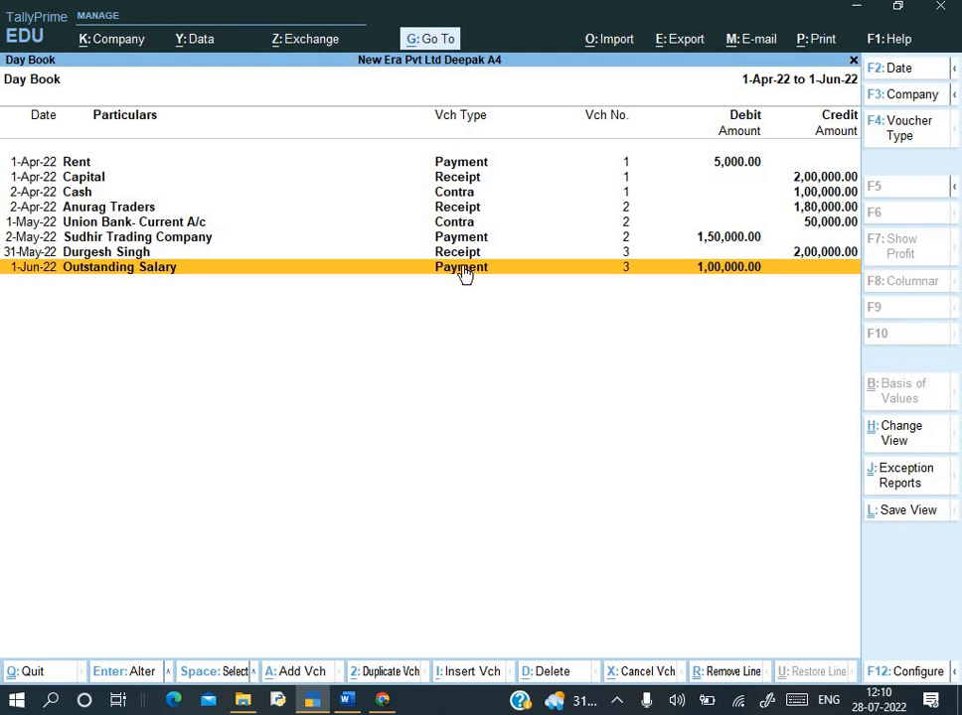
pyautogui.click(897, 135)
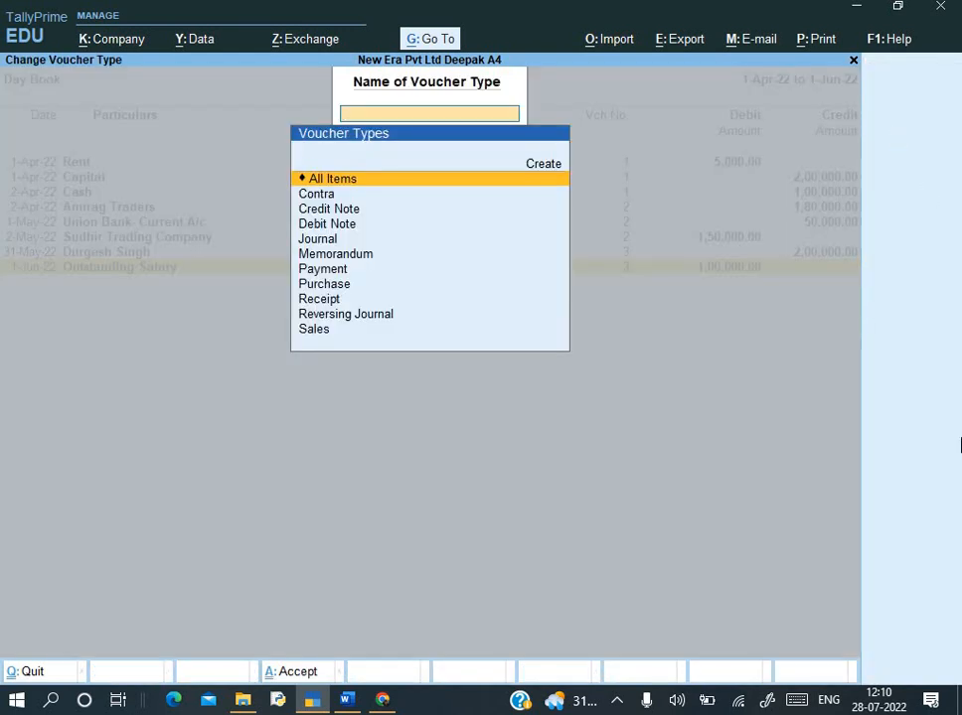
pyautogui.press('Down')
pyautogui.press('Down')
pyautogui.press('Down')
pyautogui.press('Down')
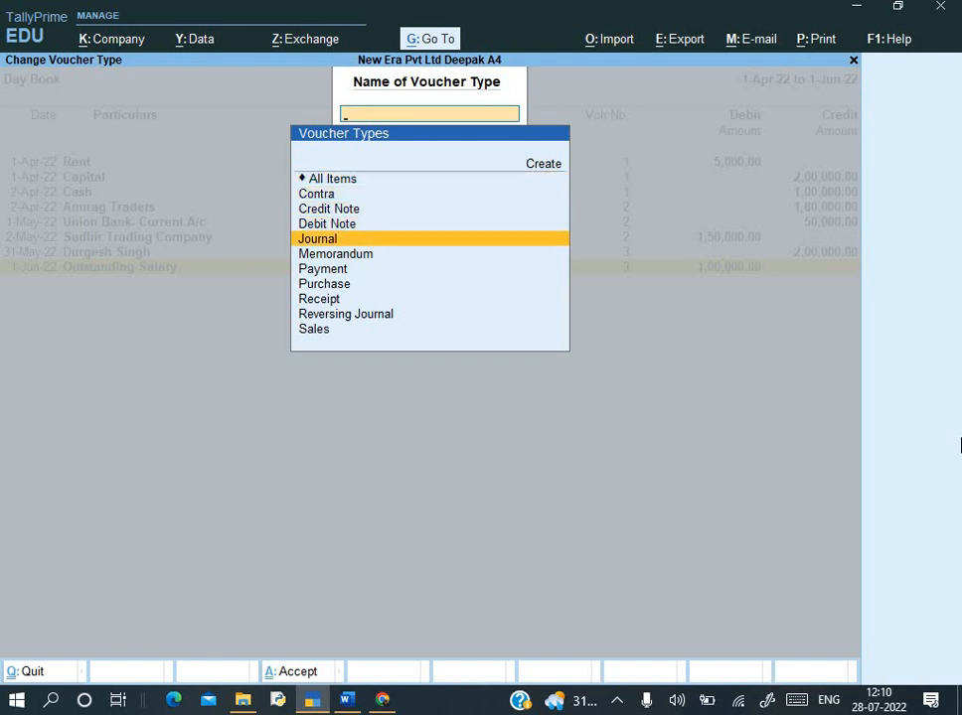
pyautogui.press('Down')
pyautogui.press('Down')
pyautogui.press('Down')
pyautogui.press('Down')
pyautogui.press('Return')
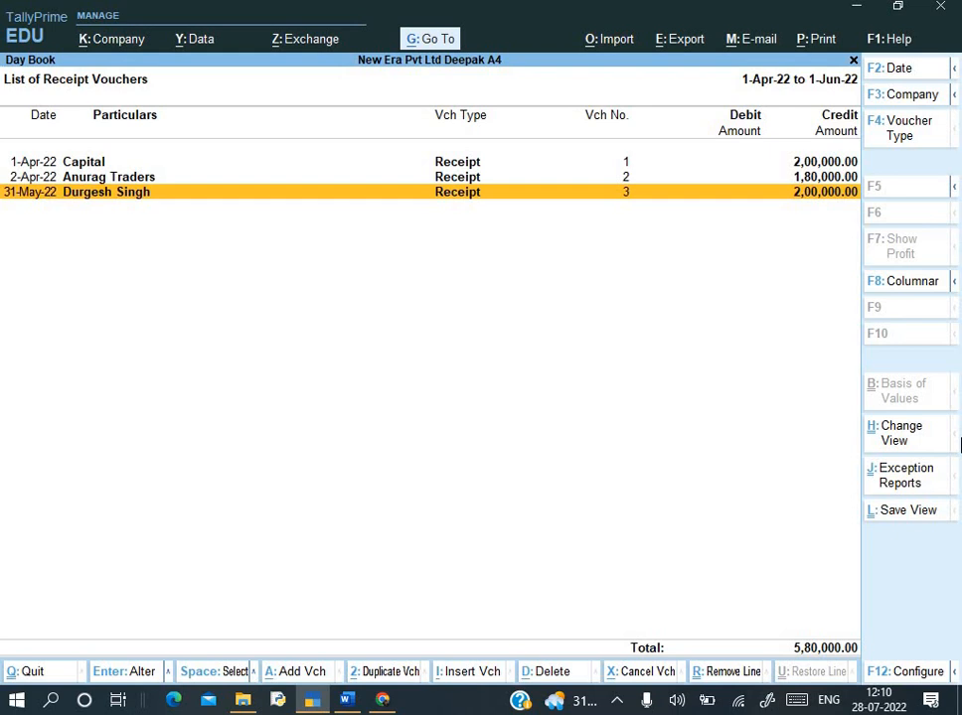
pyautogui.press('F4')
pyautogui.press('Up')
pyautogui.press('Up')
pyautogui.press('Return')
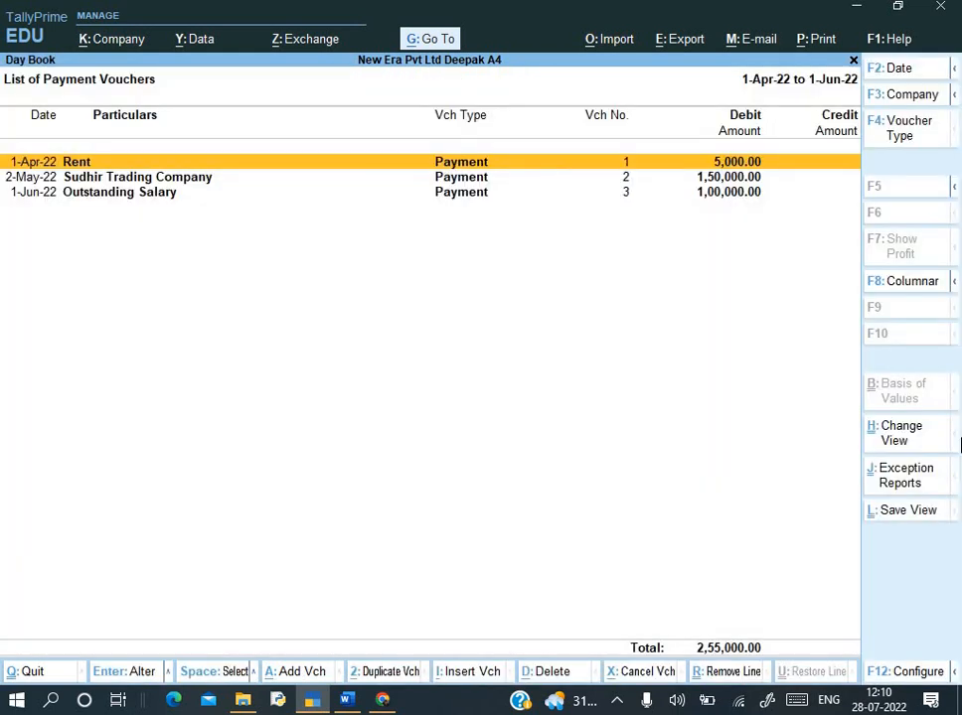
# - Filter to Contra vouchers, then restore All Items and switch to the Word assignment
pyautogui.press('F4')
pyautogui.press('Up')
pyautogui.press('Up')
pyautogui.press('Up')
pyautogui.press('Up')
pyautogui.press('Up')
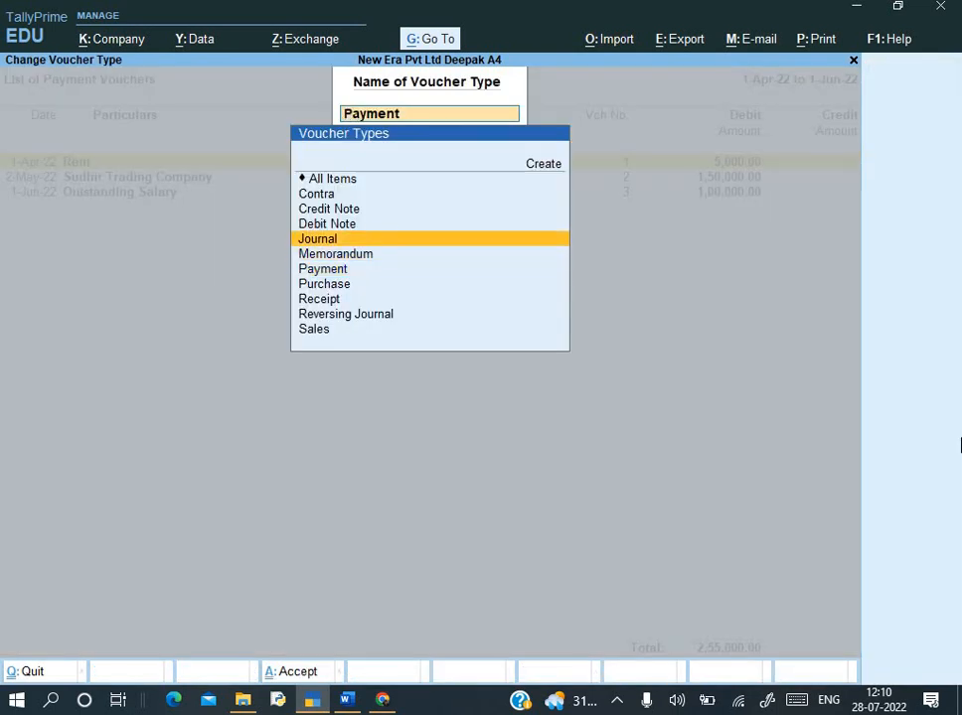
pyautogui.press('Return')
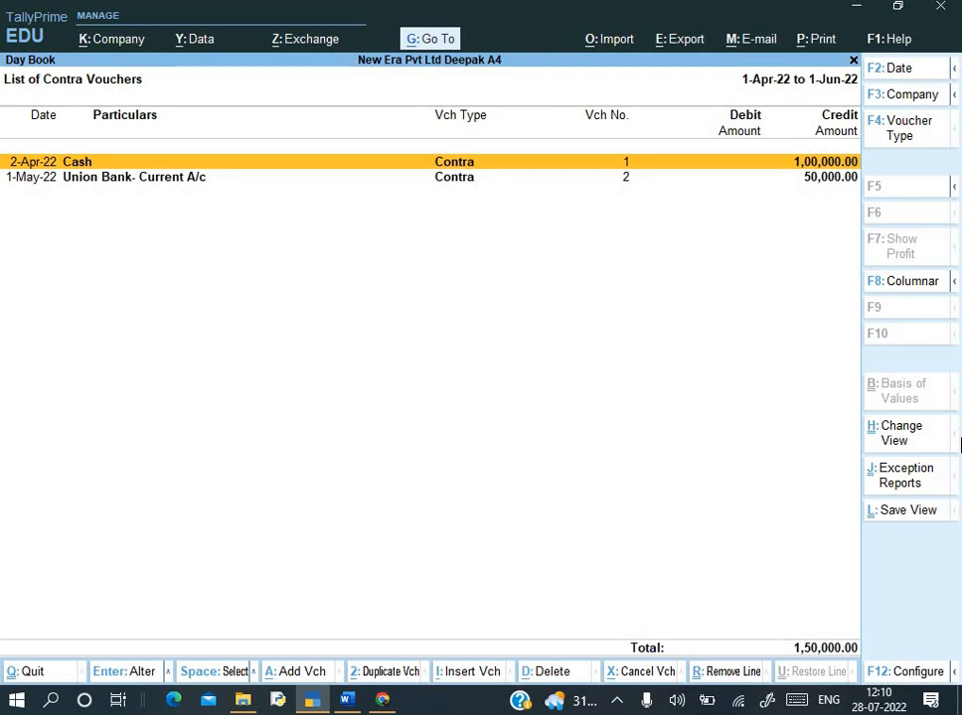
pyautogui.press('F4')
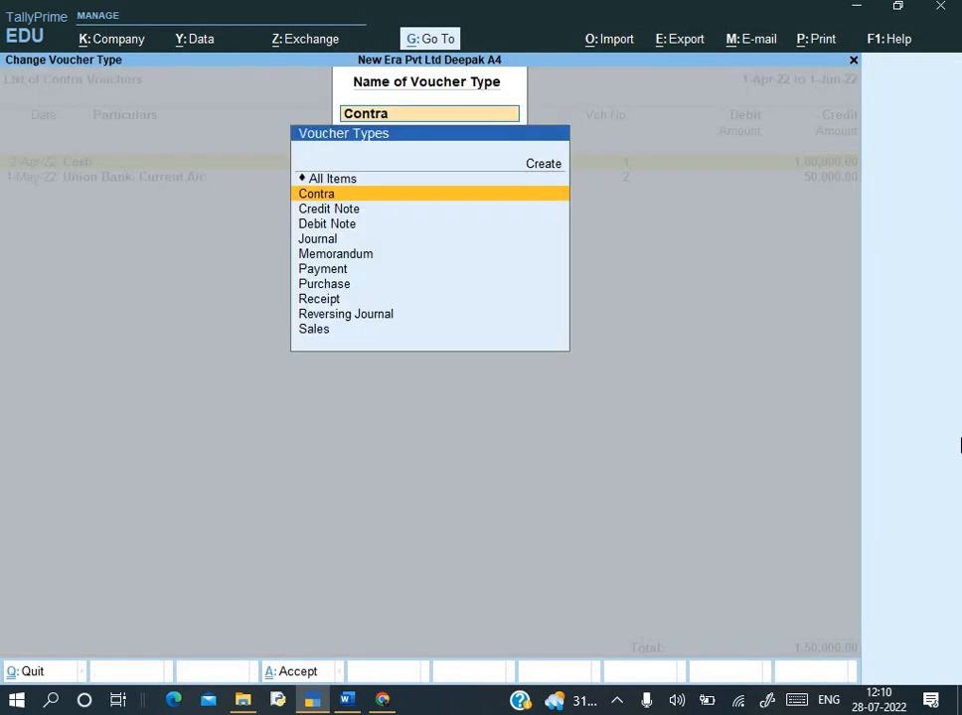
pyautogui.press('Up')
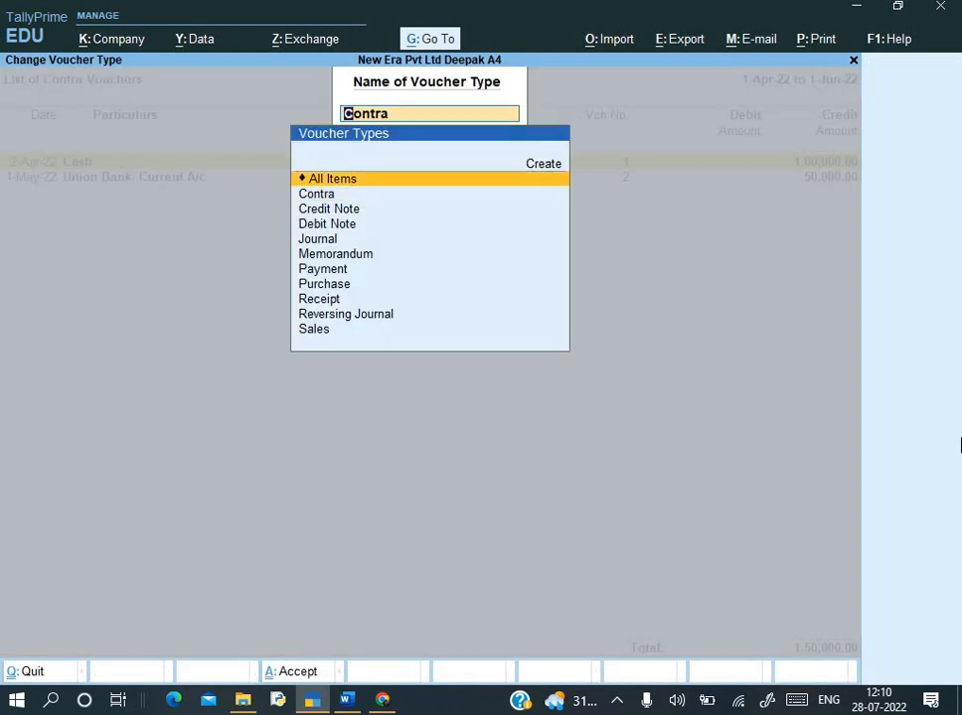
pyautogui.press('Return')
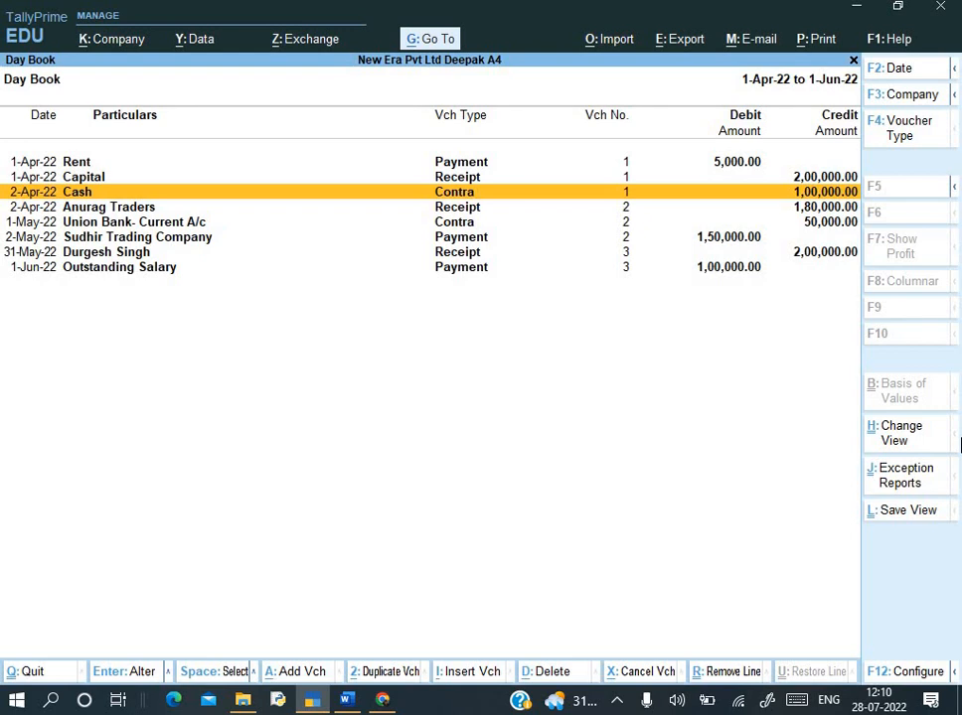
pyautogui.hotkey('alt', 'Tab')
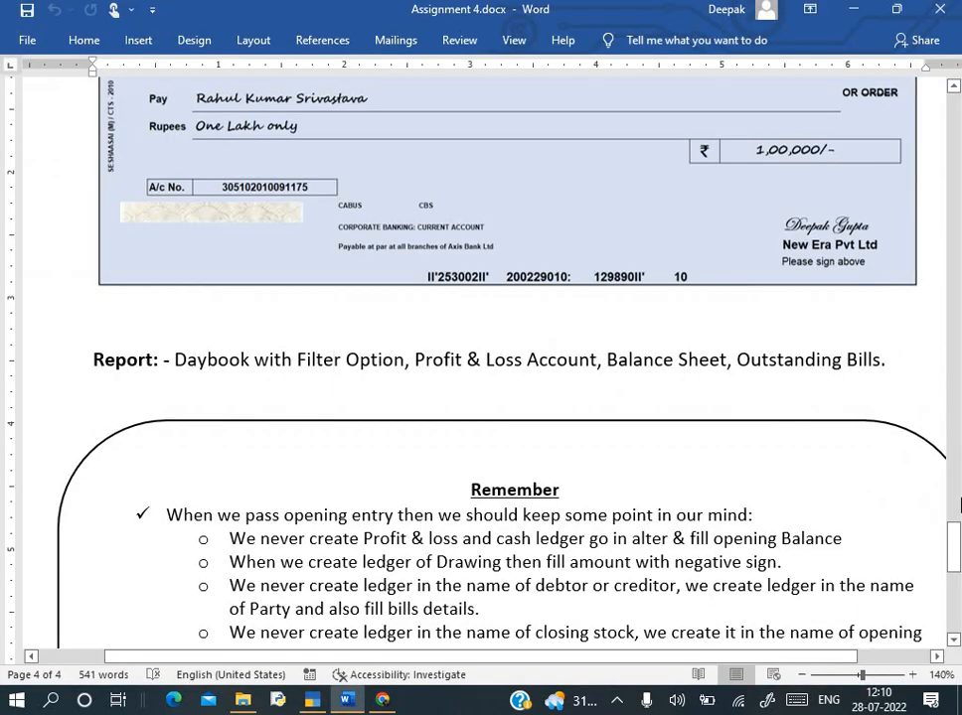
# - Return from the Word assignment to TallyPrime's eight-voucher Day Book
pyautogui.hotkey('alt', 'Tab')
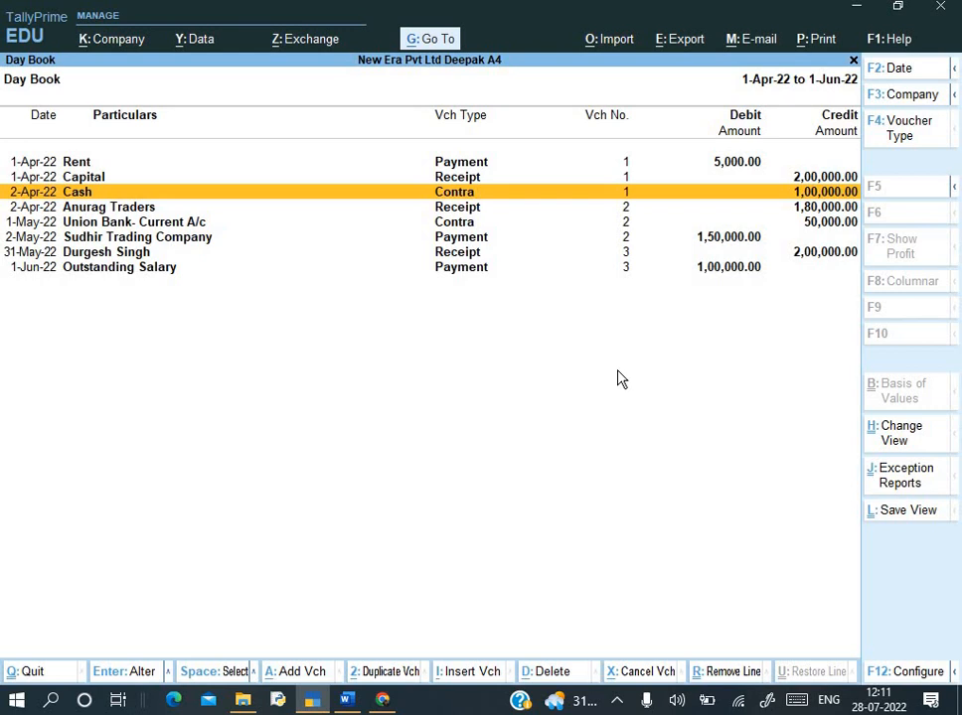
# - Switch the Day Book to detailed view and print-preview the current report at full width
pyautogui.hotkey('alt', 'F5')
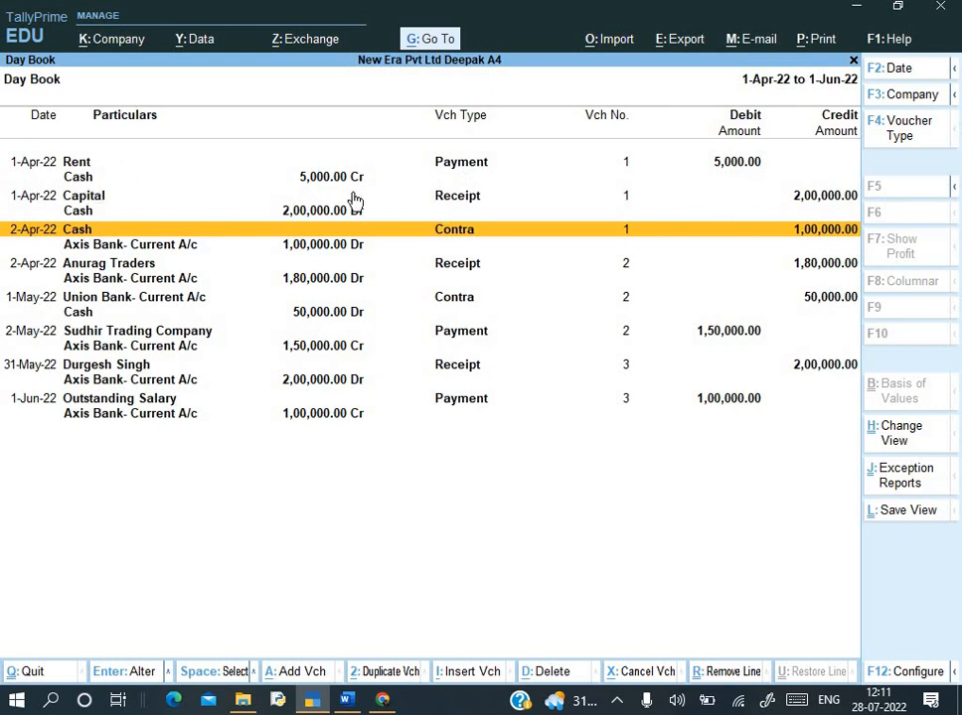
pyautogui.hotkey('alt', 'p')
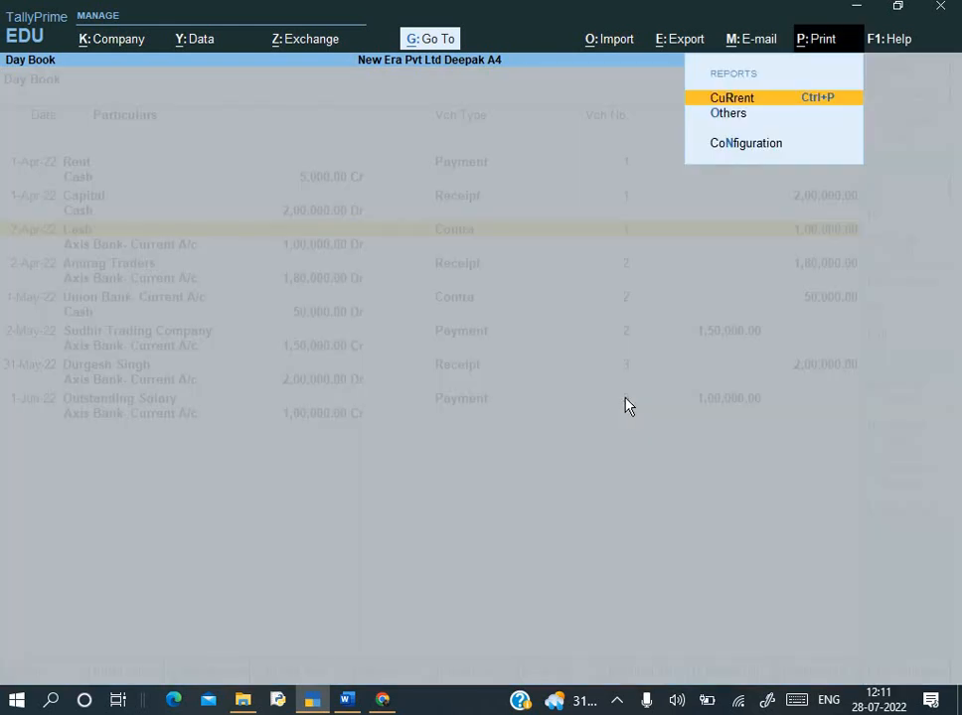
pyautogui.press('Return')
pyautogui.press('i')
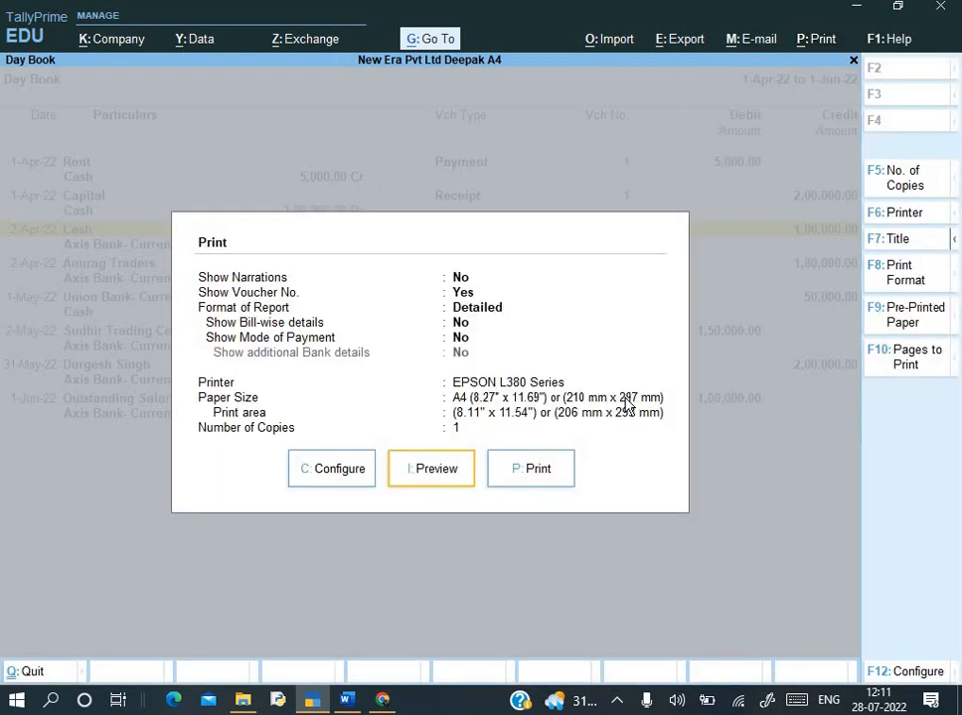
pyautogui.hotkey('alt', 'z')
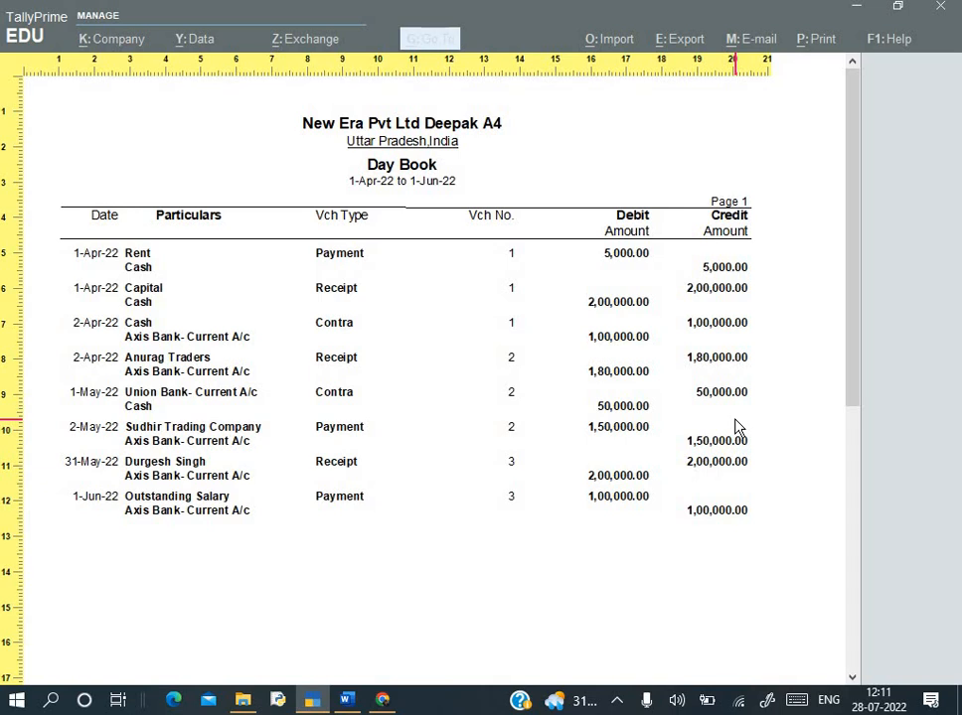
pyautogui.press('Escape')
pyautogui.press('Escape')
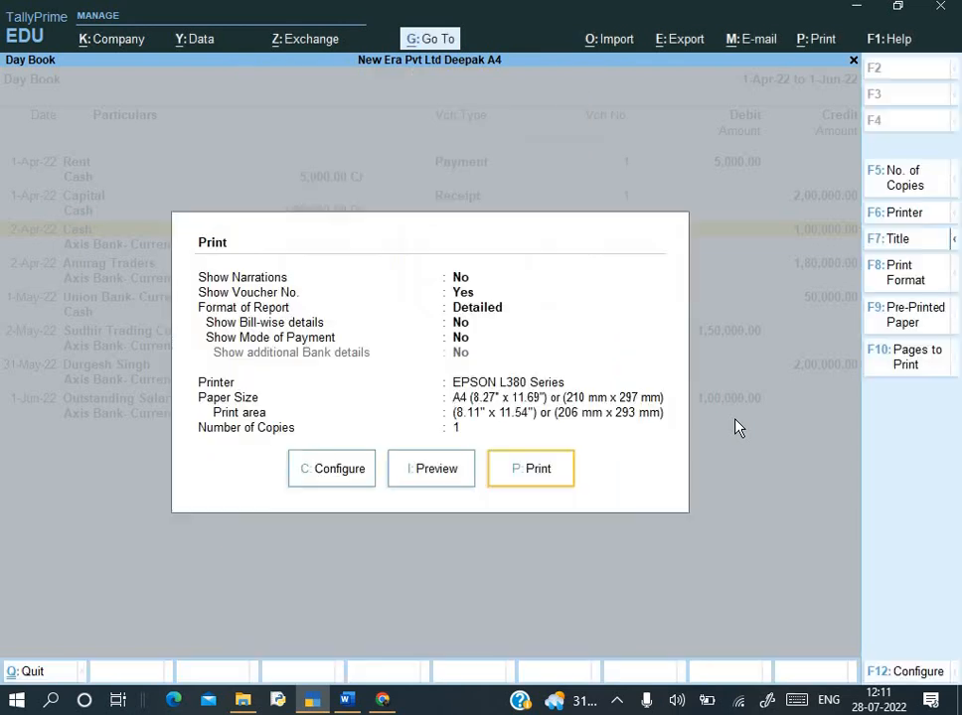
# - Set Show Narrations to Yes in print configuration, then preview the Day Book again
pyautogui.press('Left')
pyautogui.press('Left')
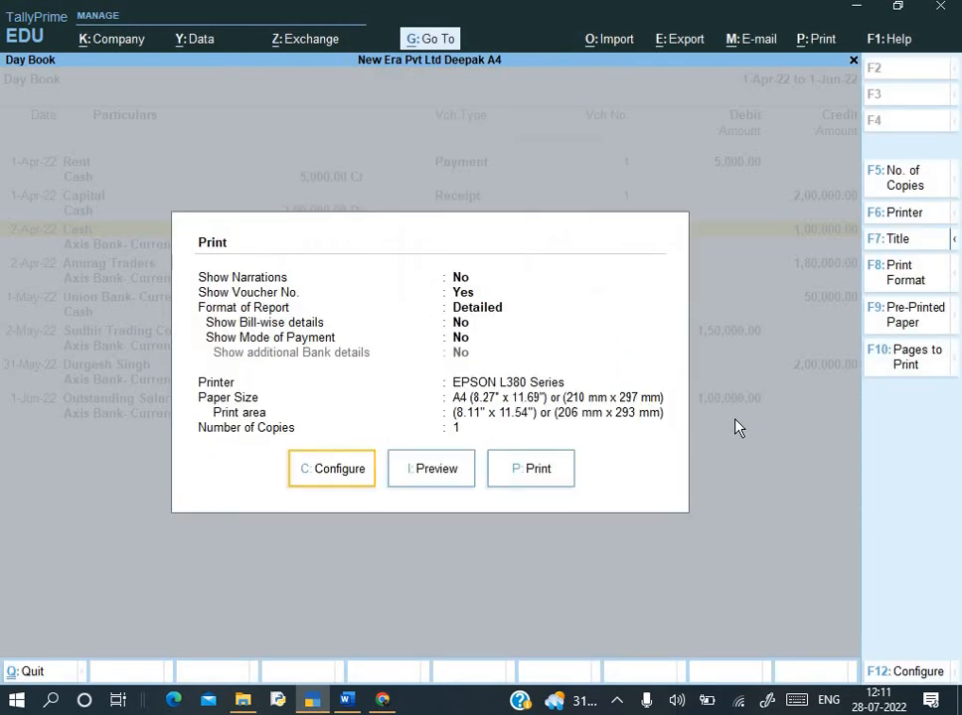
pyautogui.press('Return')
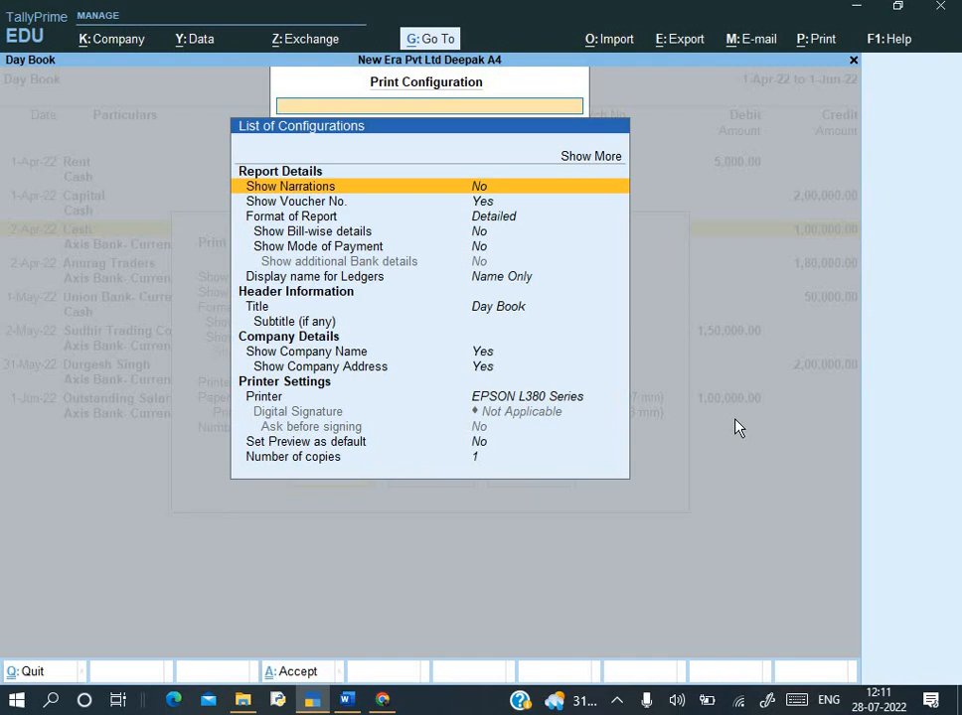
pyautogui.press('Return')
pyautogui.press('Escape')
pyautogui.press('i')
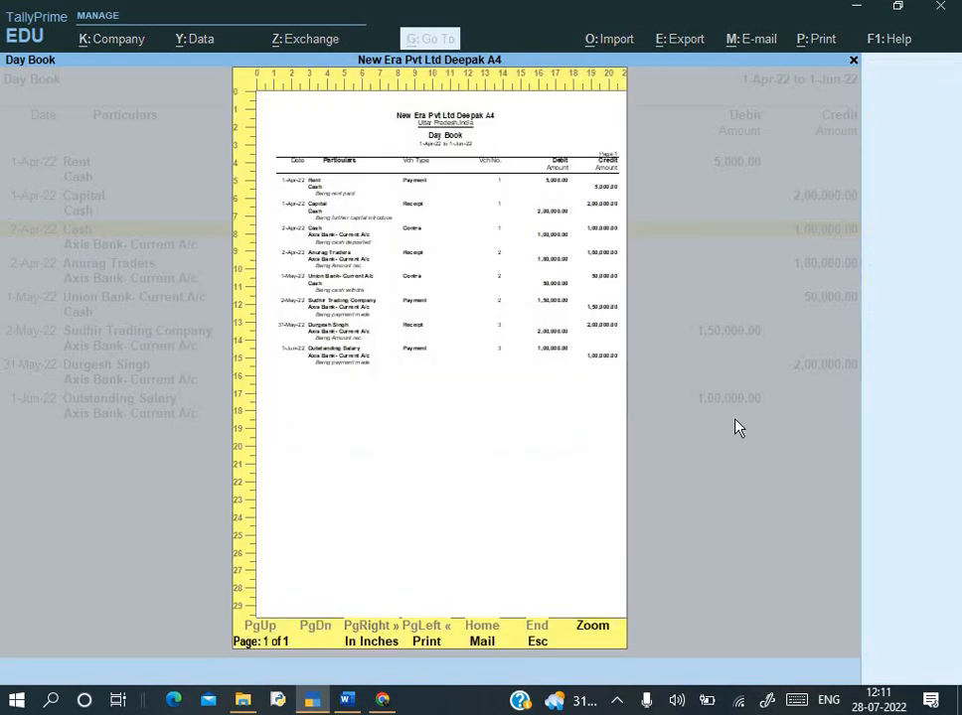
pyautogui.press('z')
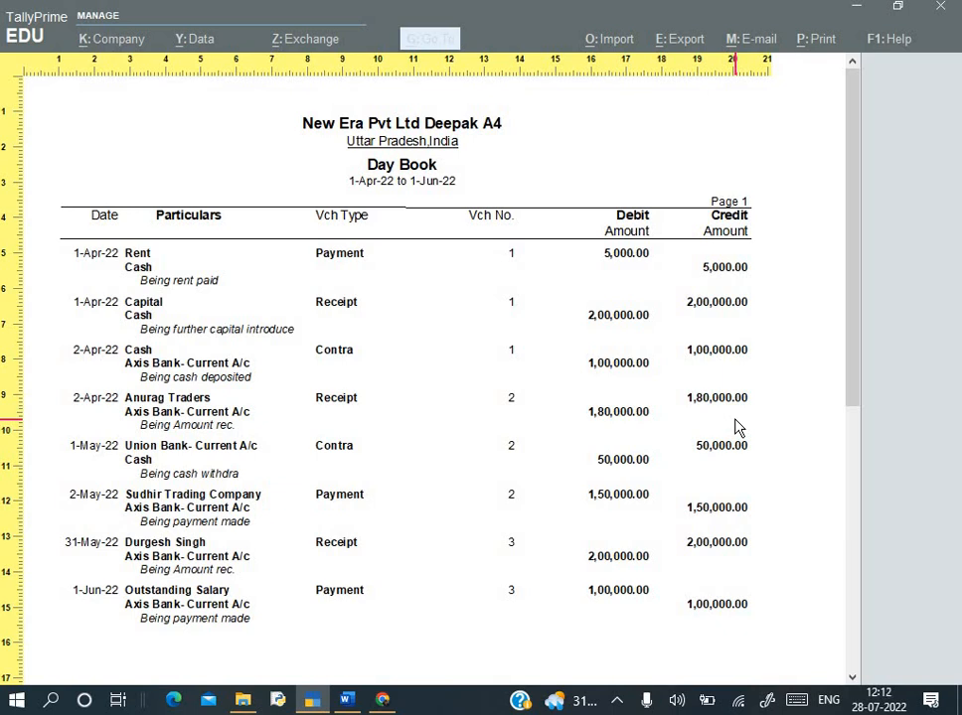
pyautogui.press('Escape')
pyautogui.press('Escape')
pyautogui.press('Escape')
pyautogui.press('Escape')
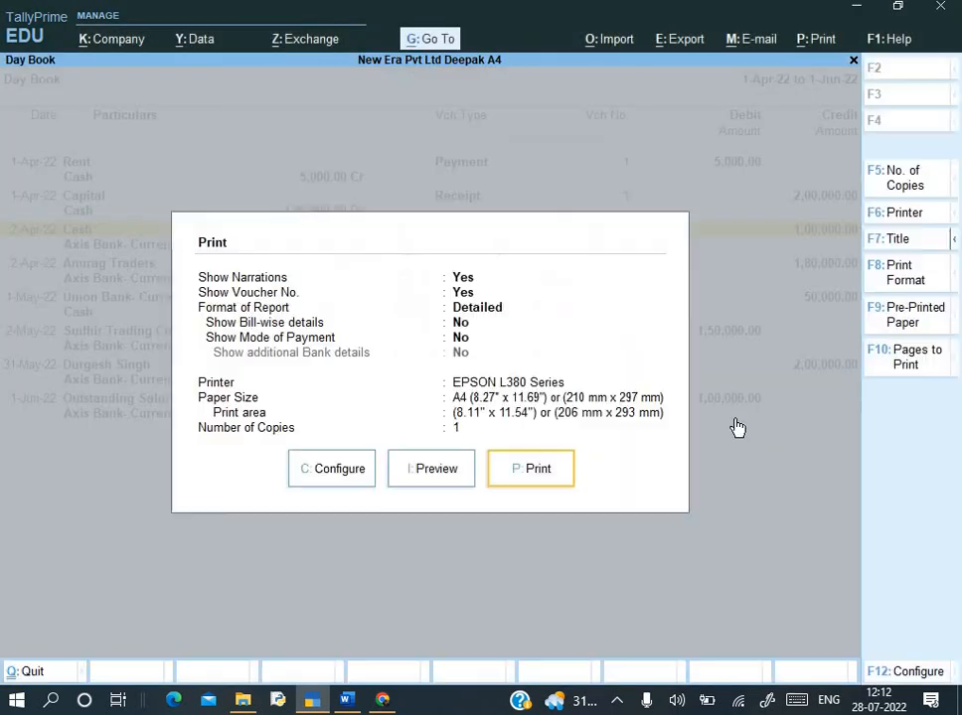
pyautogui.hotkey('alt', 'Tab')
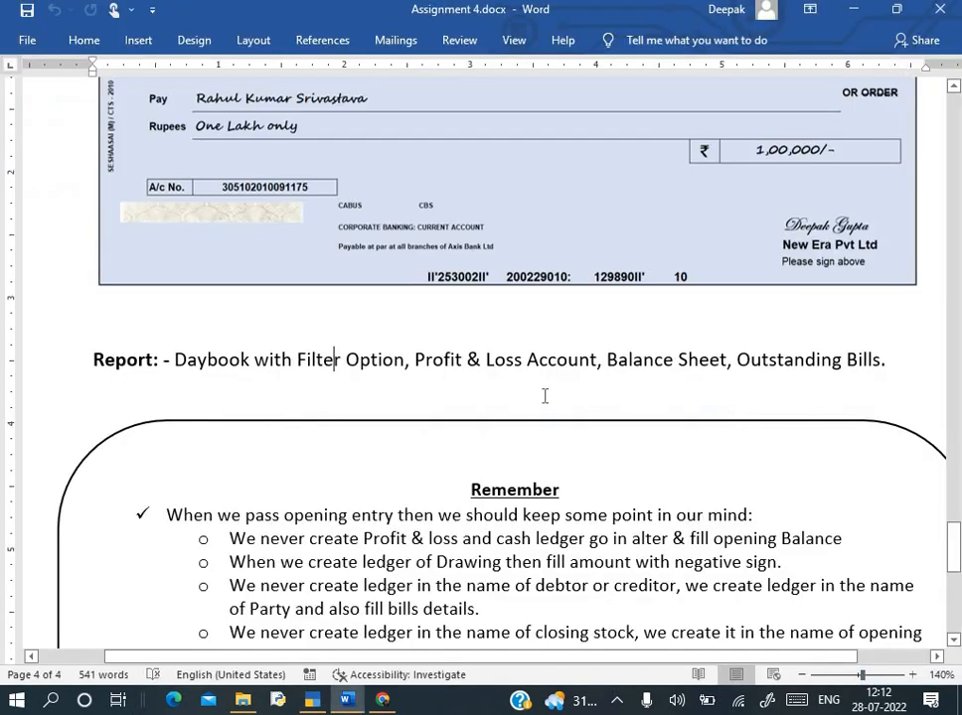
# - Review the Profit & Loss A/c in detailed view, showing a 5,000.00 nett loss
pyautogui.hotkey('alt', 'Tab')
pyautogui.press('Down')
pyautogui.press('Down')
pyautogui.press('Down')
pyautogui.press('Down')
pyautogui.press('Down')
pyautogui.press('Down')
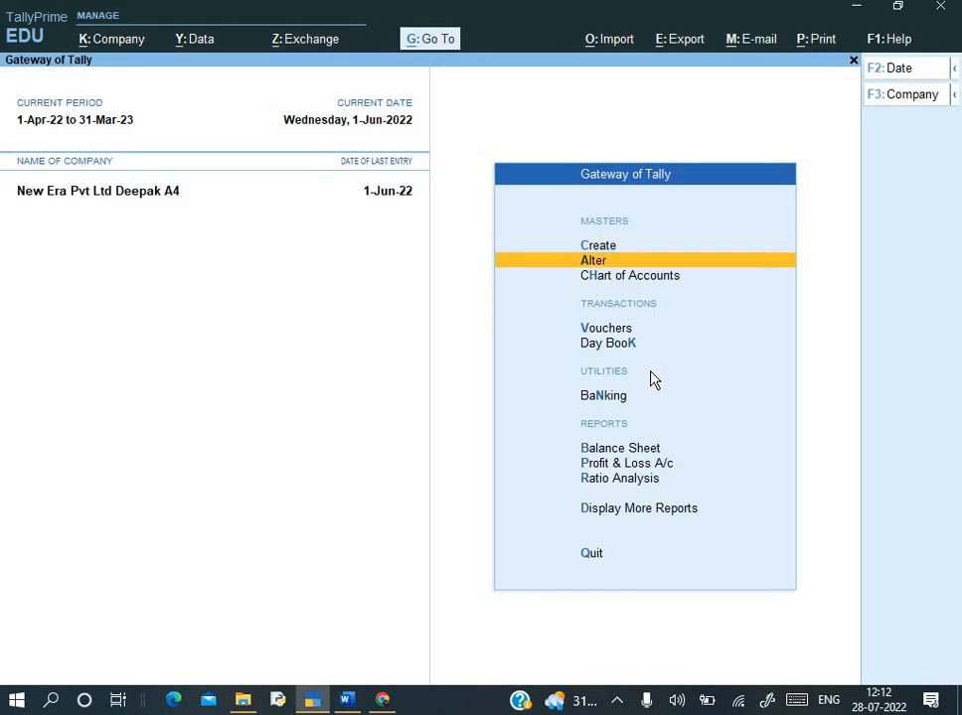
pyautogui.press('Down')
pyautogui.press('Return')
pyautogui.hotkey('alt', 'F5')
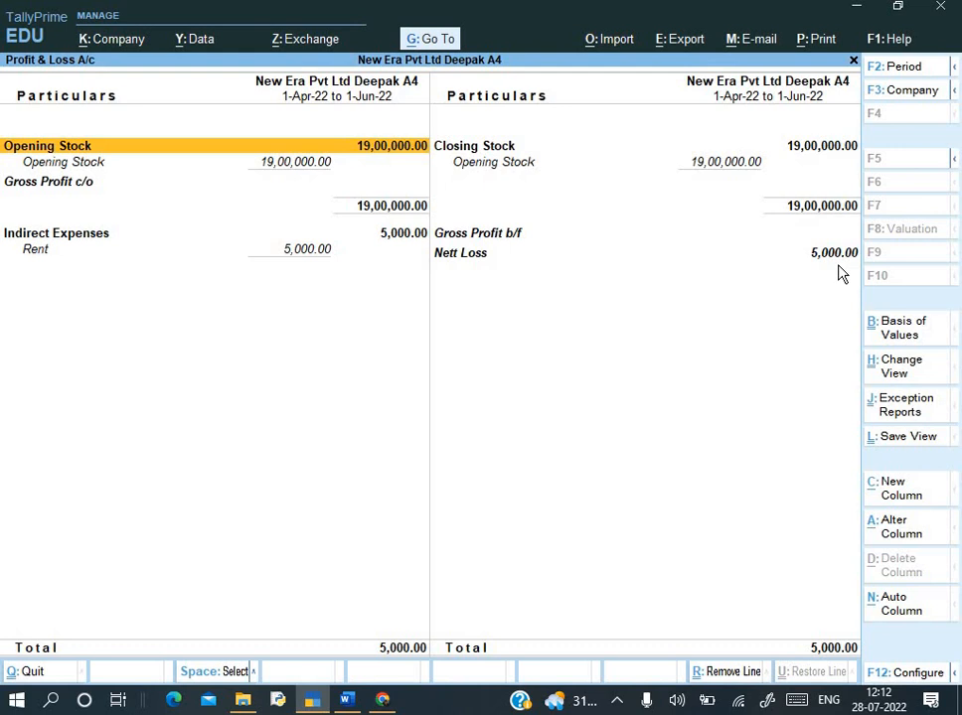
pyautogui.press('Escape')
# - Review the detailed Balance Sheet totalling 1,54,45,000.00, then return to the Gateway of Tally
pyautogui.press('Up')
pyautogui.press('Return')
pyautogui.hotkey('alt', 'F5')
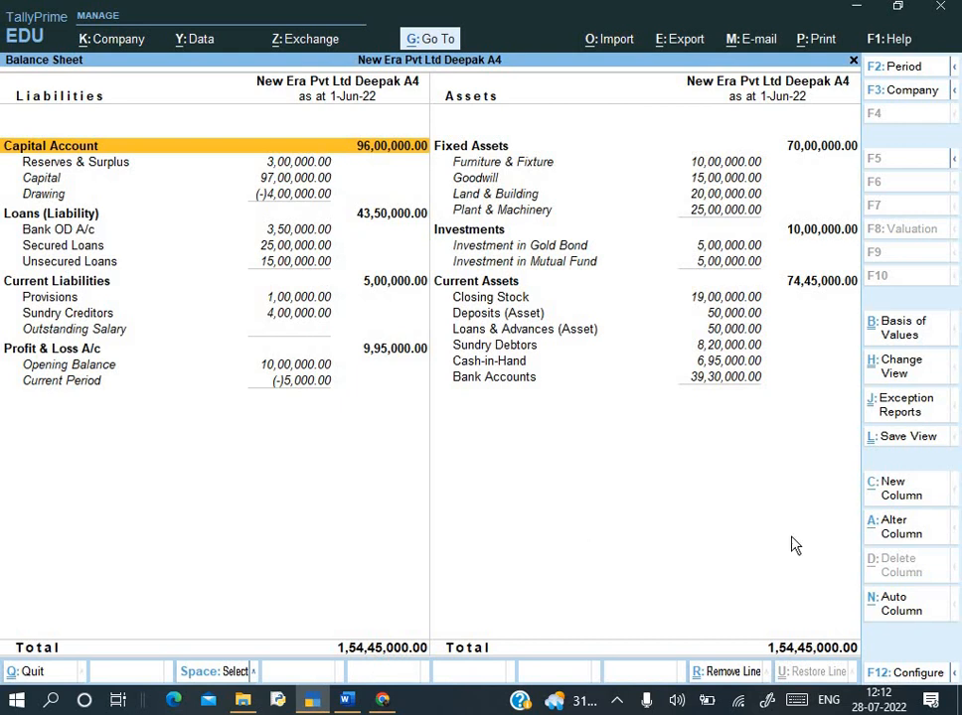
pyautogui.hotkey('alt', 'Tab')
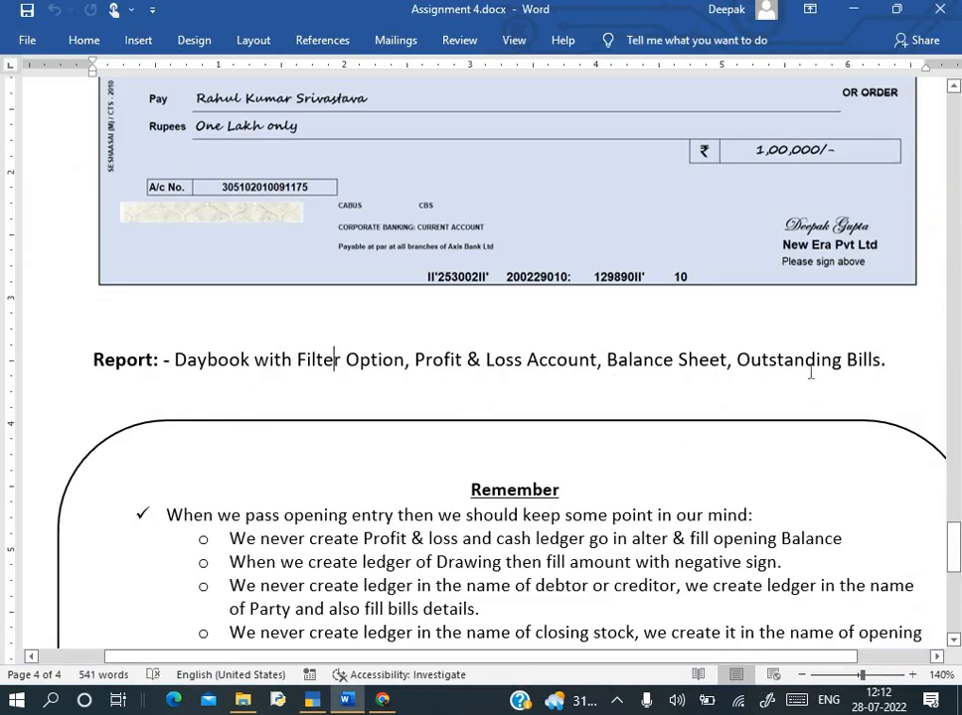
pyautogui.hotkey('alt', 'Tab')
pyautogui.press('Escape')
pyautogui.press('Escape')
pyautogui.press('Escape')
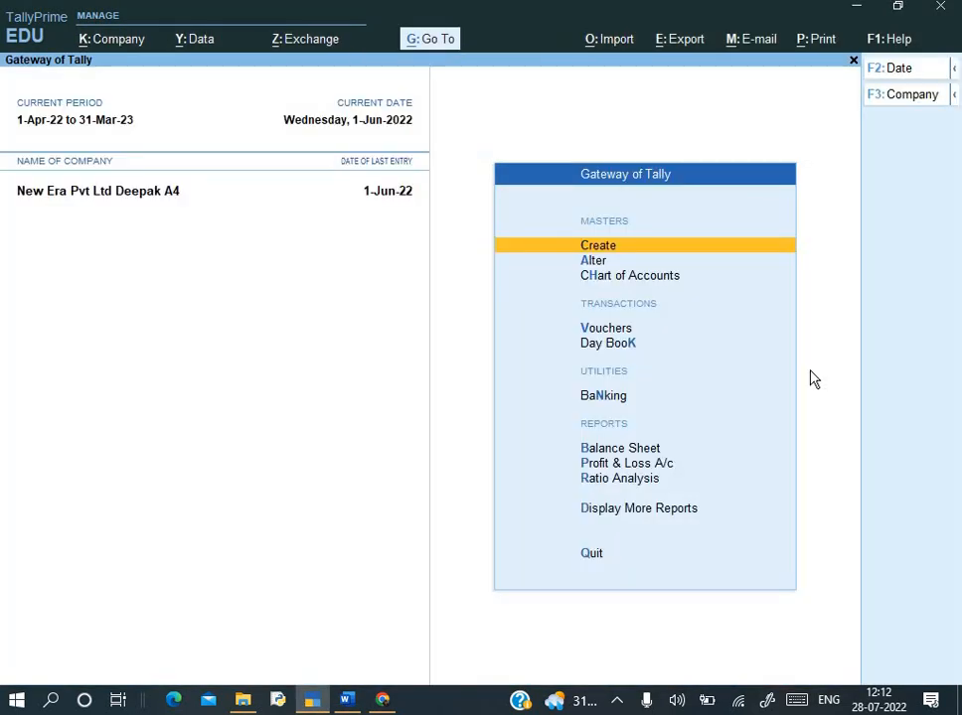
pyautogui.press('Down')
pyautogui.press('Down')
pyautogui.press('Down')
pyautogui.press('Down')
pyautogui.press('Down')
pyautogui.press('Down')
pyautogui.press('Down')
pyautogui.press('Down')
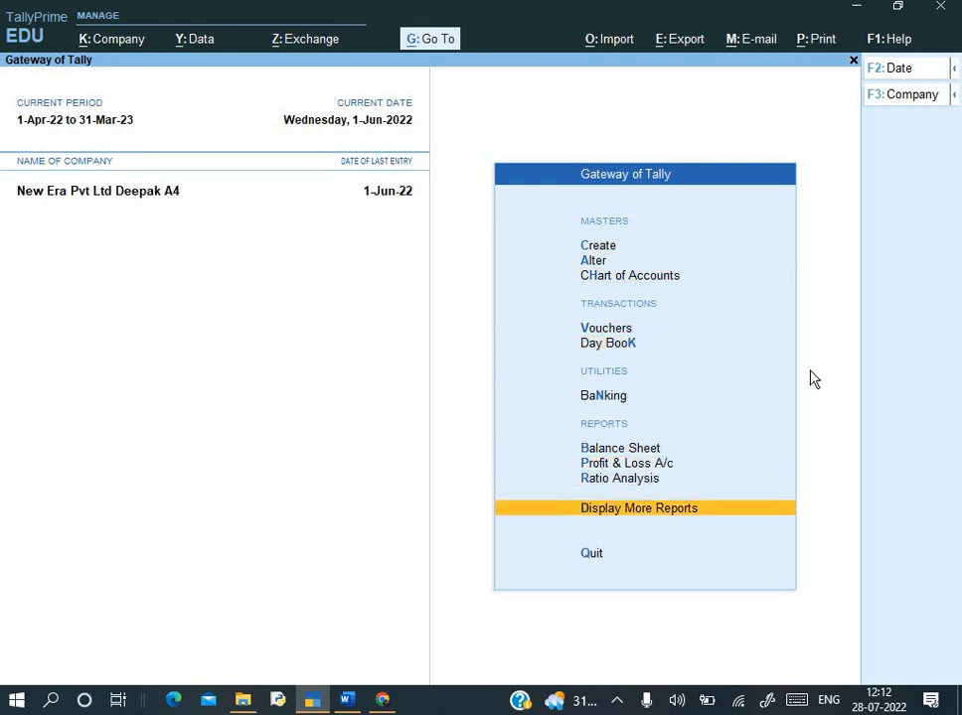
# - Review the Bills Receivable outstandings of 8,20,000.00 under Statements of Accounts
pyautogui.press('Down')
pyautogui.press('Return')
pyautogui.press('Down')
pyautogui.press('Down')
pyautogui.press('Down')
pyautogui.press('Down')
pyautogui.press('Down')
pyautogui.press('Return')
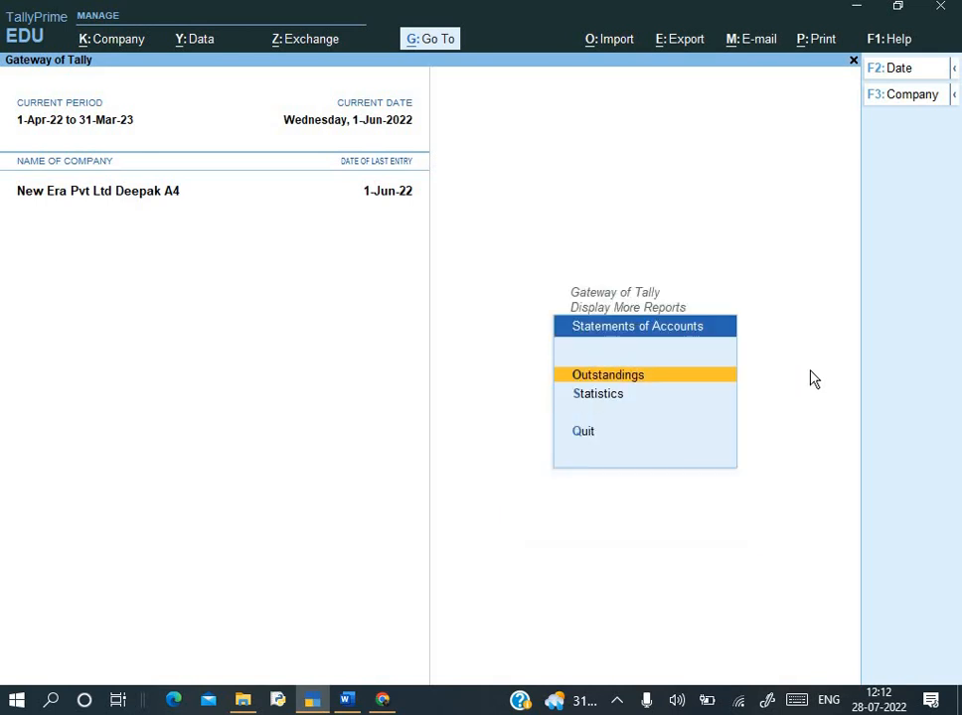
pyautogui.press('Return')
pyautogui.press('Return')
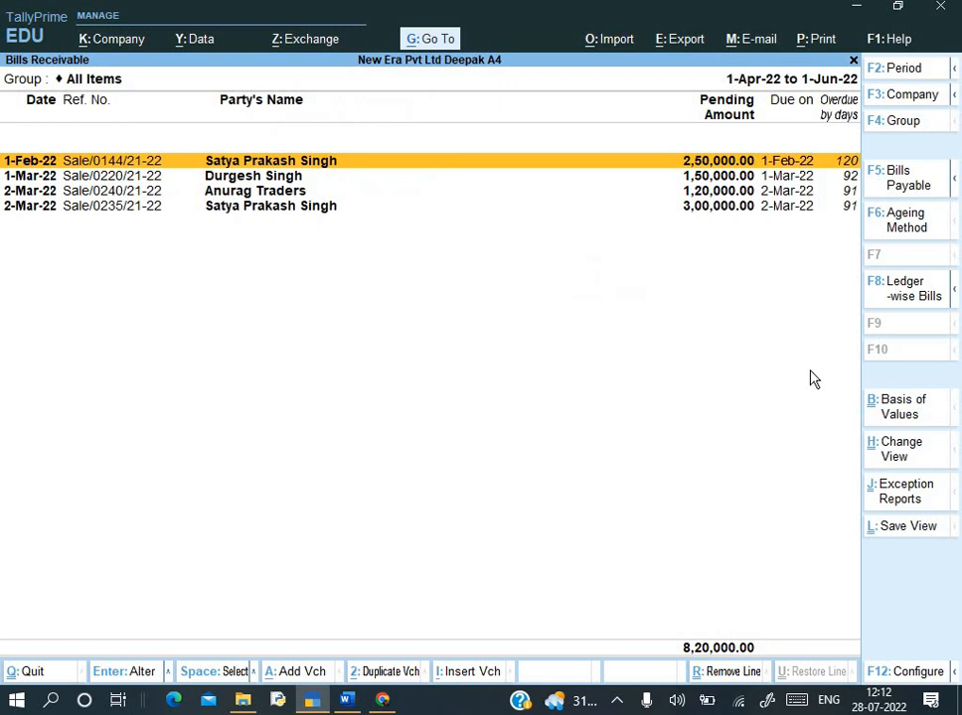
pyautogui.press('Escape')
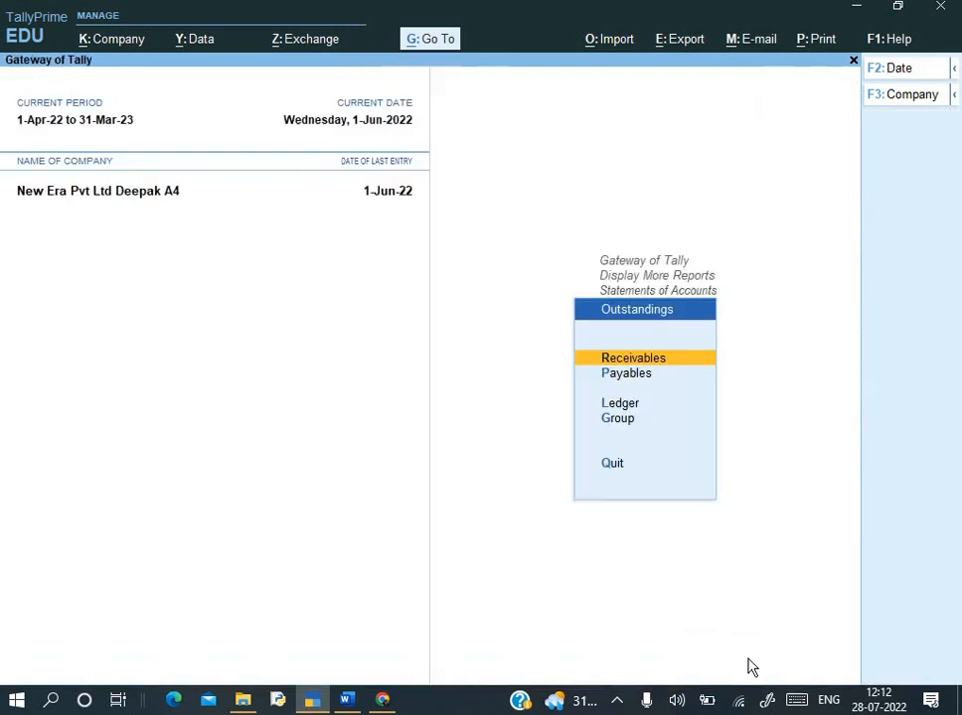
# - Review the Bills Payable outstandings of 4,00,000.00, then bring up the assignment's Q.10 page in Word
pyautogui.press('Down')
pyautogui.press('Return')
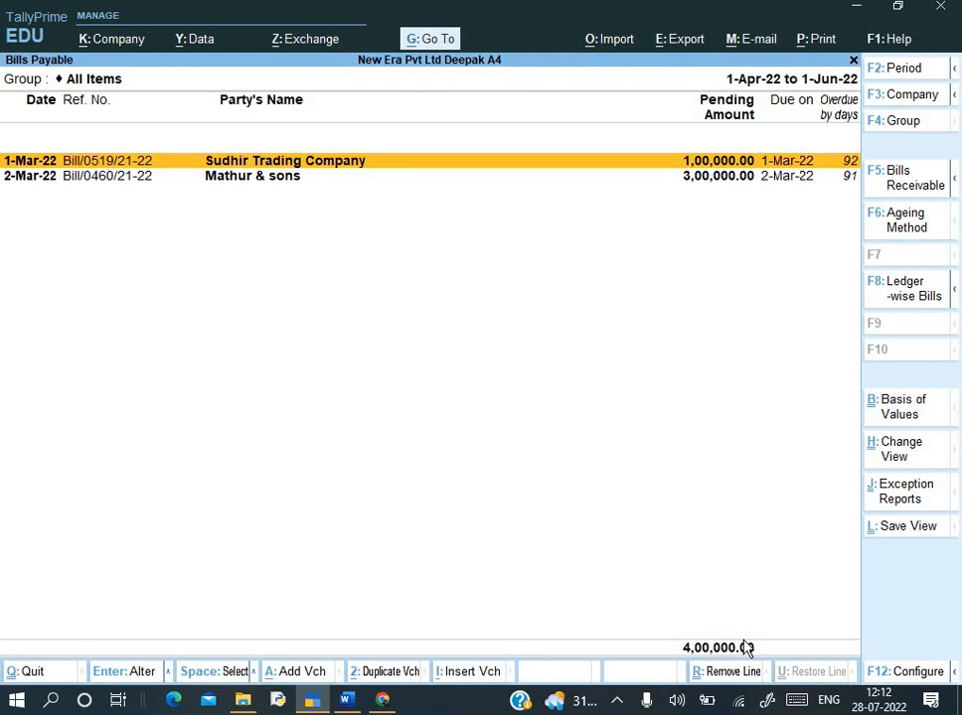
pyautogui.press('Escape')
pyautogui.press('Escape')
pyautogui.press('Escape')
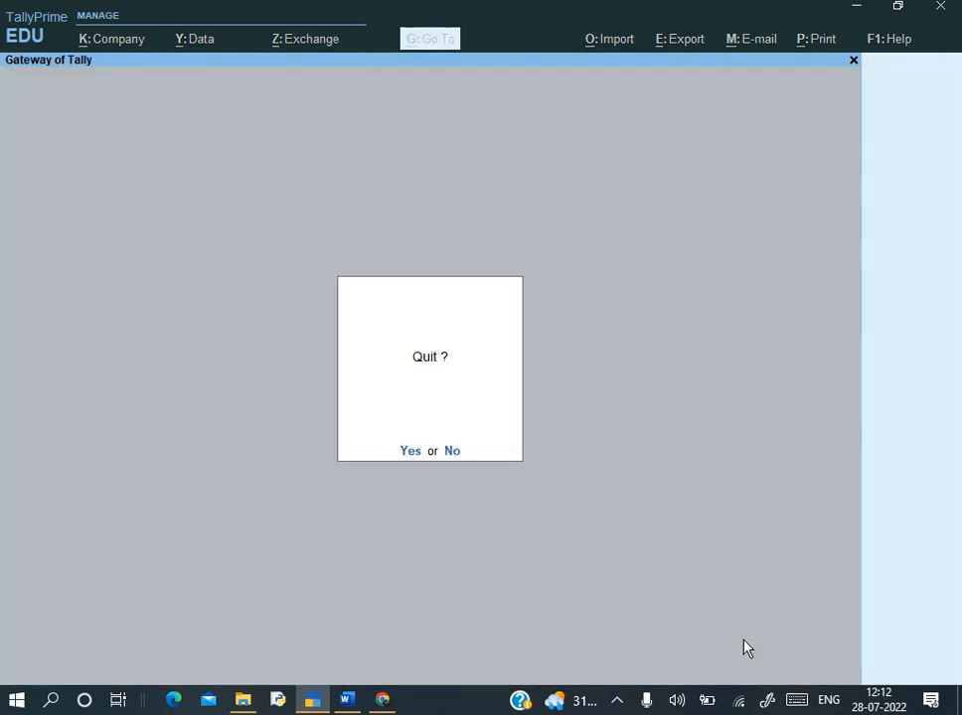
pyautogui.hotkey('alt', 'Tab')
pyautogui.scroll(2, 707, 507)
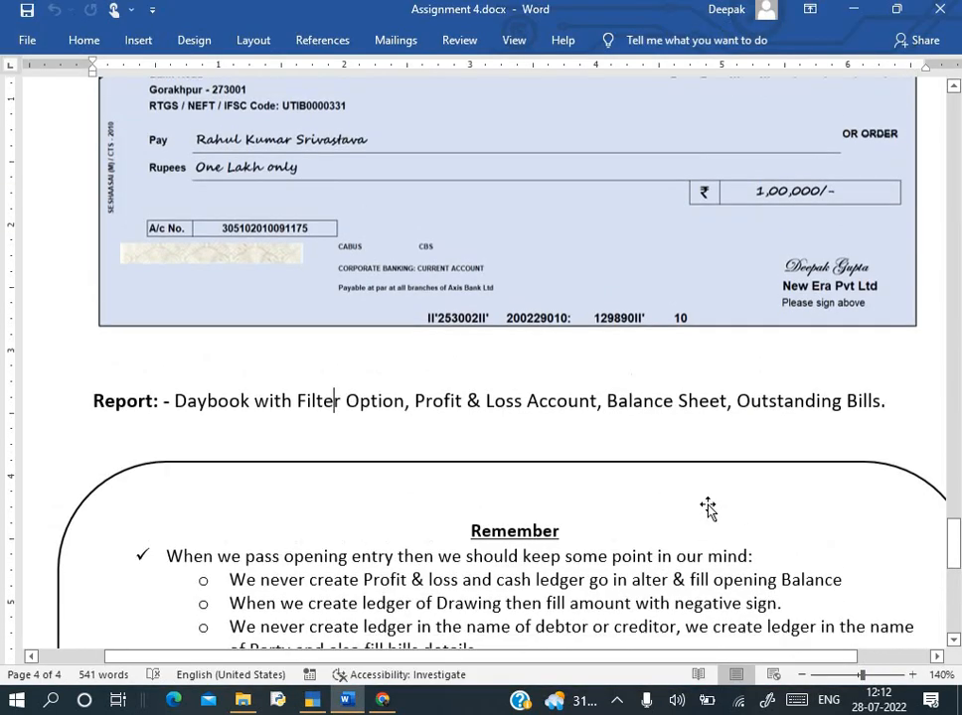
pyautogui.scroll(3, 709, 505)
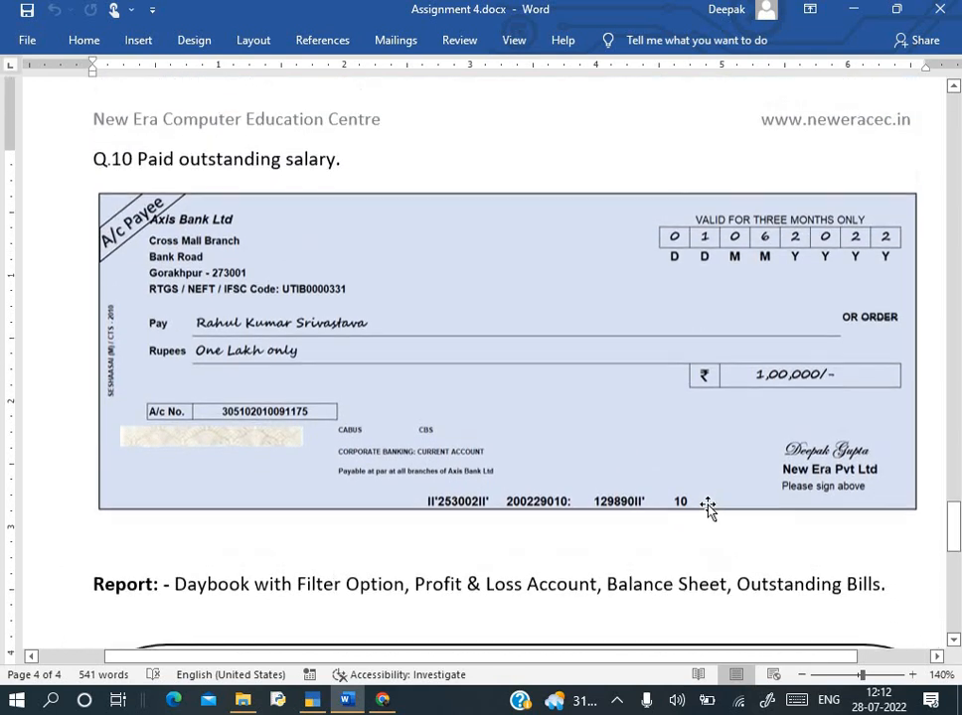